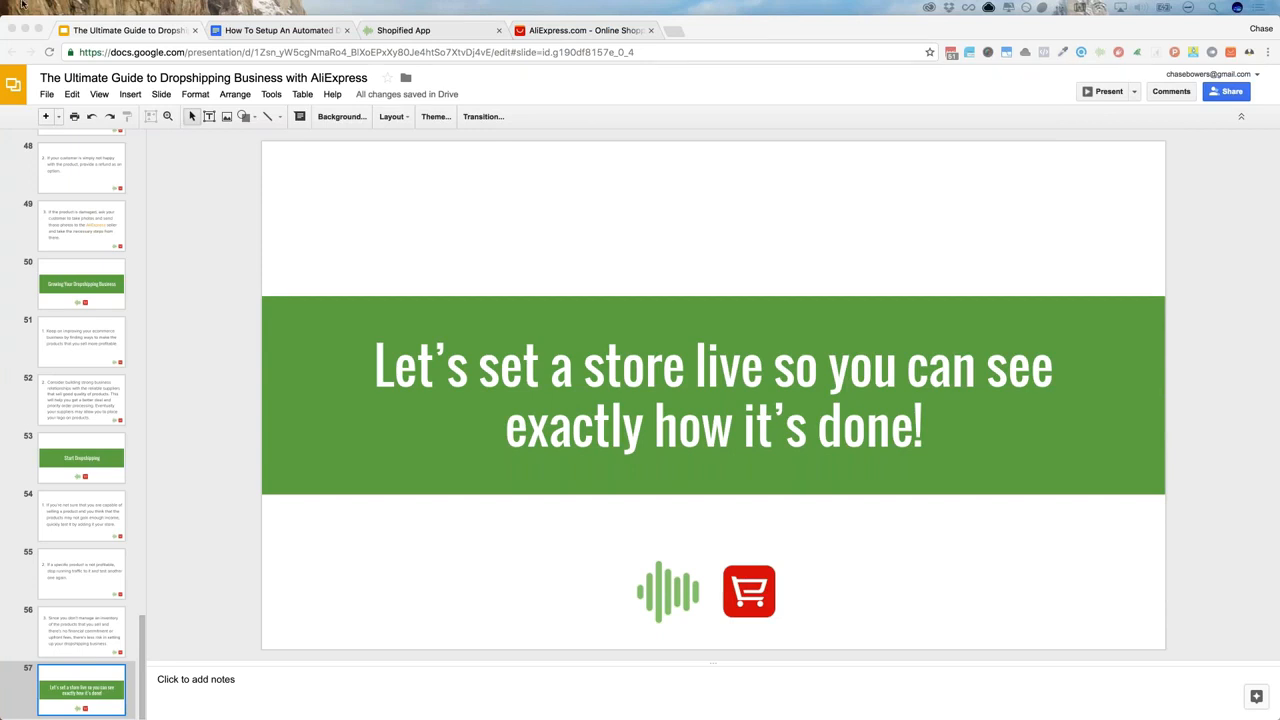
Switch from slide 57 of the deck to the 'How To Setup An Automated…' outline document
{"action": "left_click", "coordinate": [300, 32]}
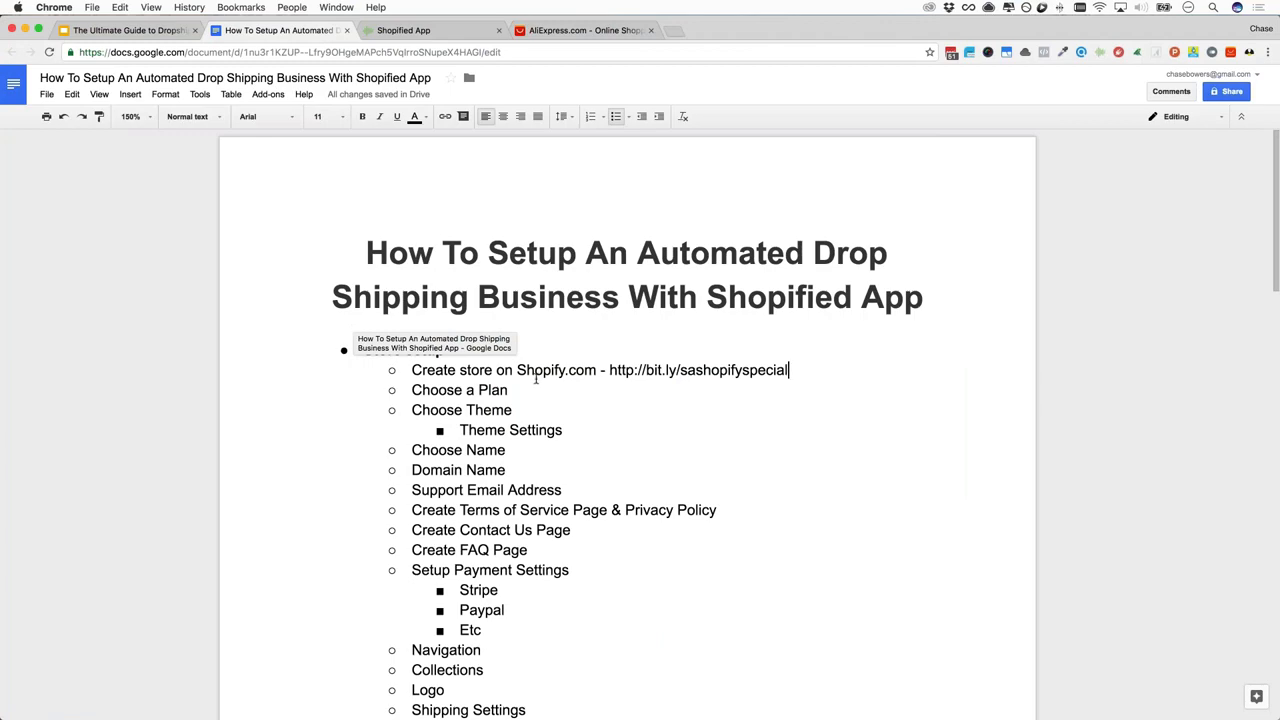
Scroll through the store-setup outline to review its steps
{"action": "scroll", "coordinate": [530, 378], "scroll_direction": "down", "scroll_amount": 2}
{"action": "scroll", "coordinate": [535, 365], "scroll_direction": "down", "scroll_amount": 3}
{"action": "scroll", "coordinate": [494, 182], "scroll_direction": "up", "scroll_amount": 1}
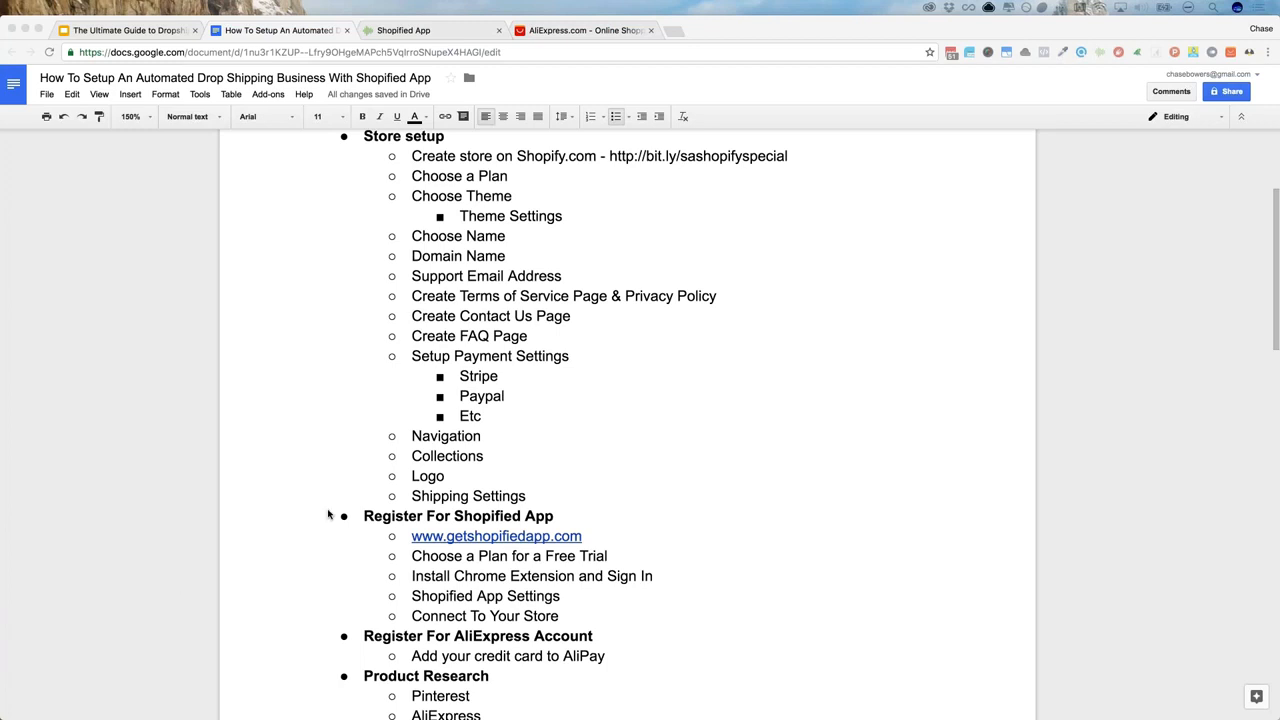
{"action": "scroll", "coordinate": [328, 514], "scroll_direction": "down", "scroll_amount": 1}
{"action": "scroll", "coordinate": [328, 514], "scroll_direction": "down", "scroll_amount": 7}
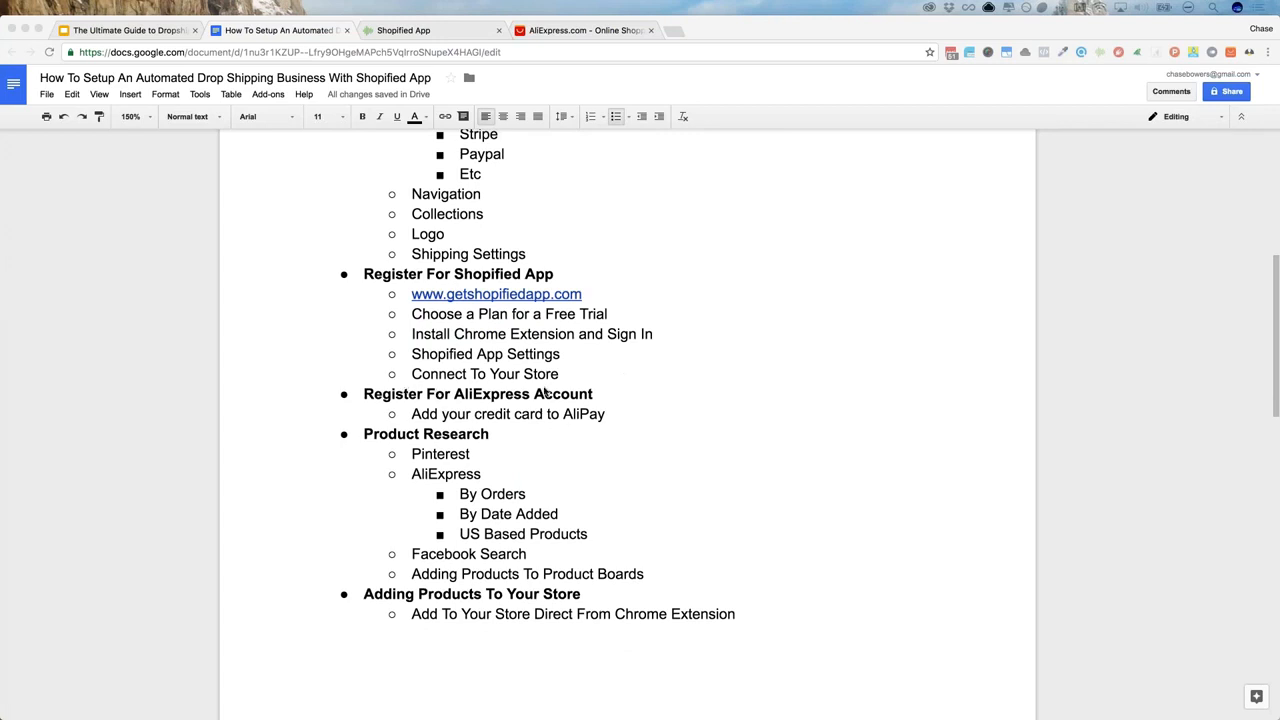
{"action": "left_click", "coordinate": [618, 406]}
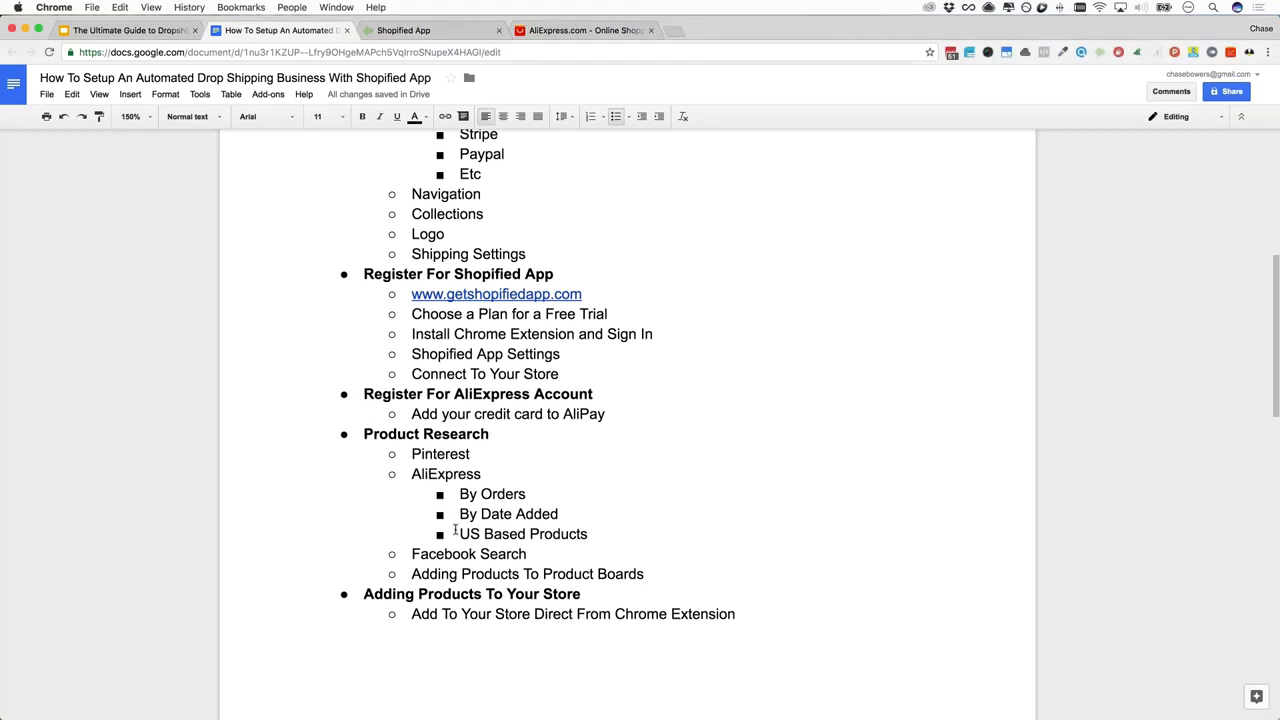
{"action": "scroll", "coordinate": [456, 530], "scroll_direction": "down", "scroll_amount": 4}
{"action": "scroll", "coordinate": [454, 532], "scroll_direction": "down", "scroll_amount": 5}
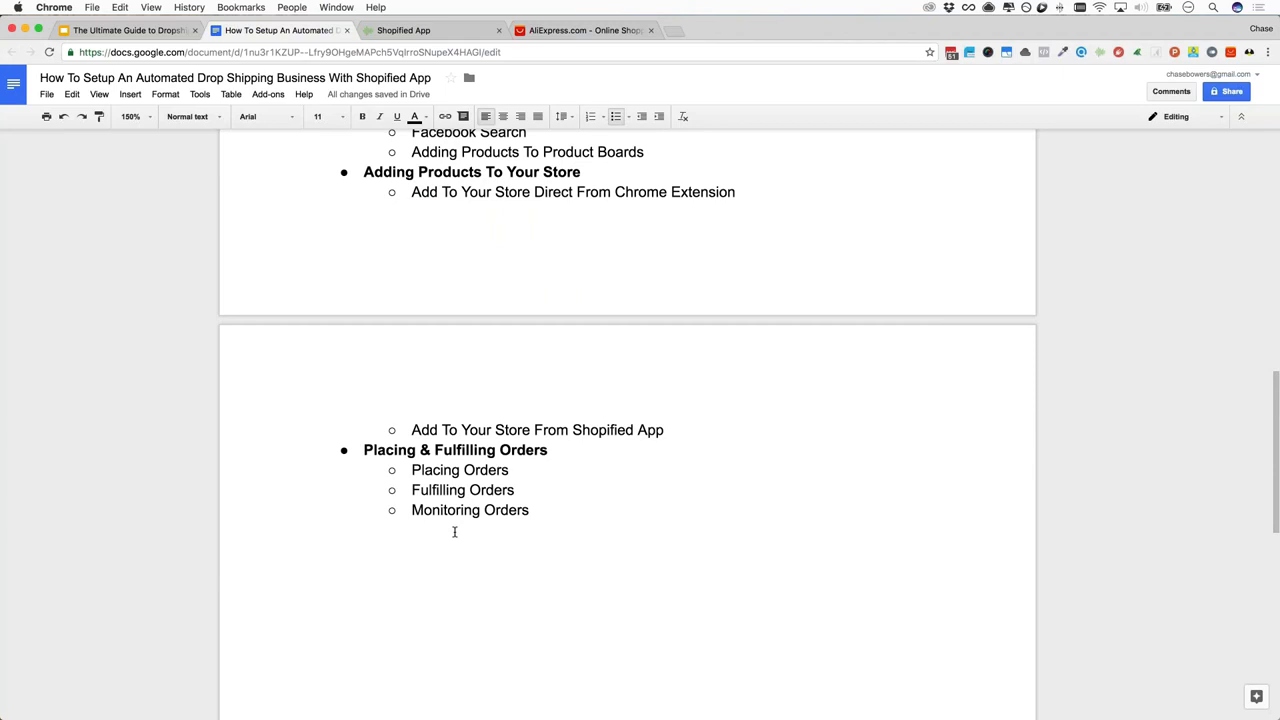
{"action": "scroll", "coordinate": [400, 560], "scroll_direction": "up", "scroll_amount": 15}
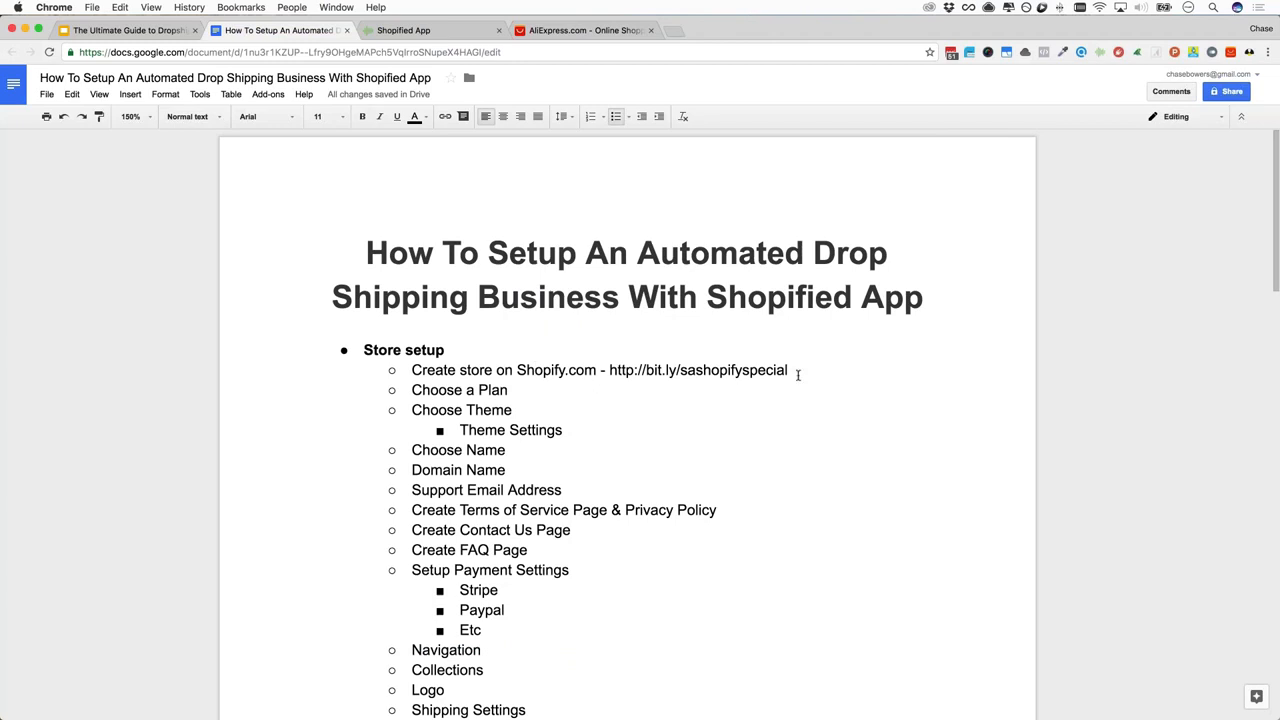
Copy the bit.ly Shopify signup link and switch to the Shopified App dashboard
{"action": "left_click_drag", "start_coordinate": [788, 370], "coordinate": [611, 370]}
{"action": "left_click", "coordinate": [610, 370]}
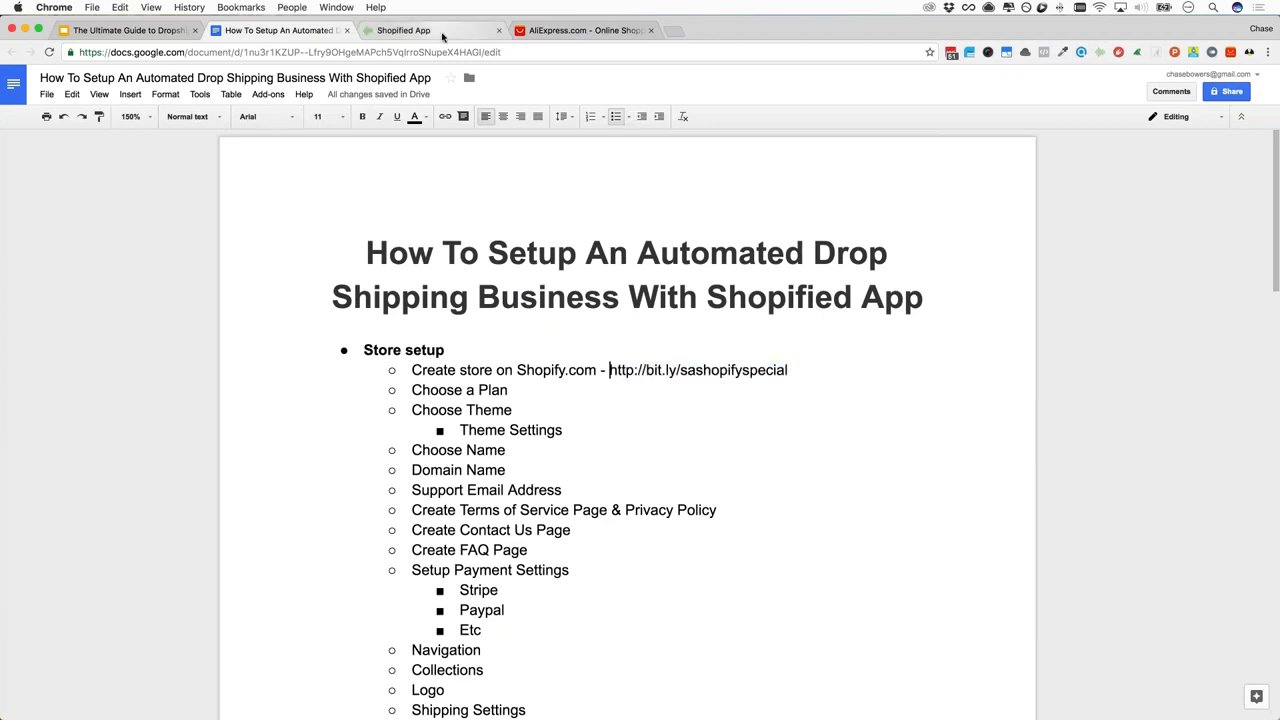
{"action": "left_click", "coordinate": [404, 30]}
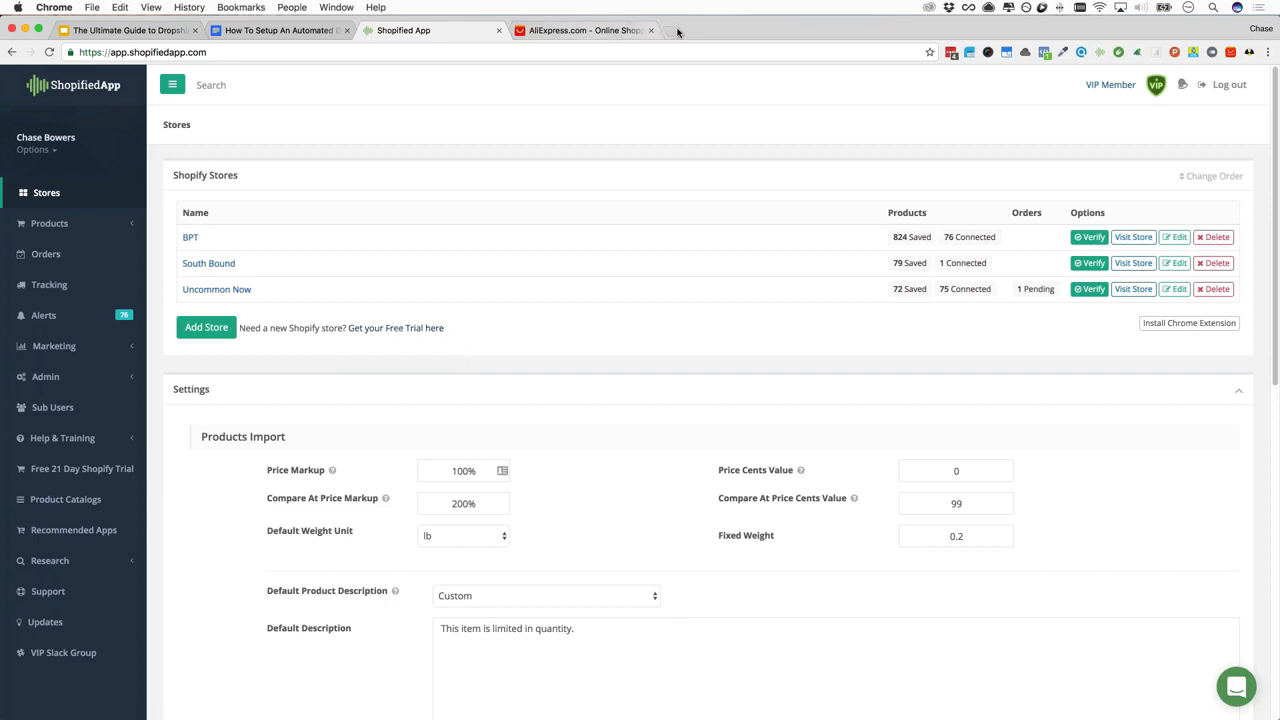
Open the copied bit.ly Shopify signup link in a new browser tab
{"action": "key", "text": "super+t"}
{"action": "key", "text": "Return"}
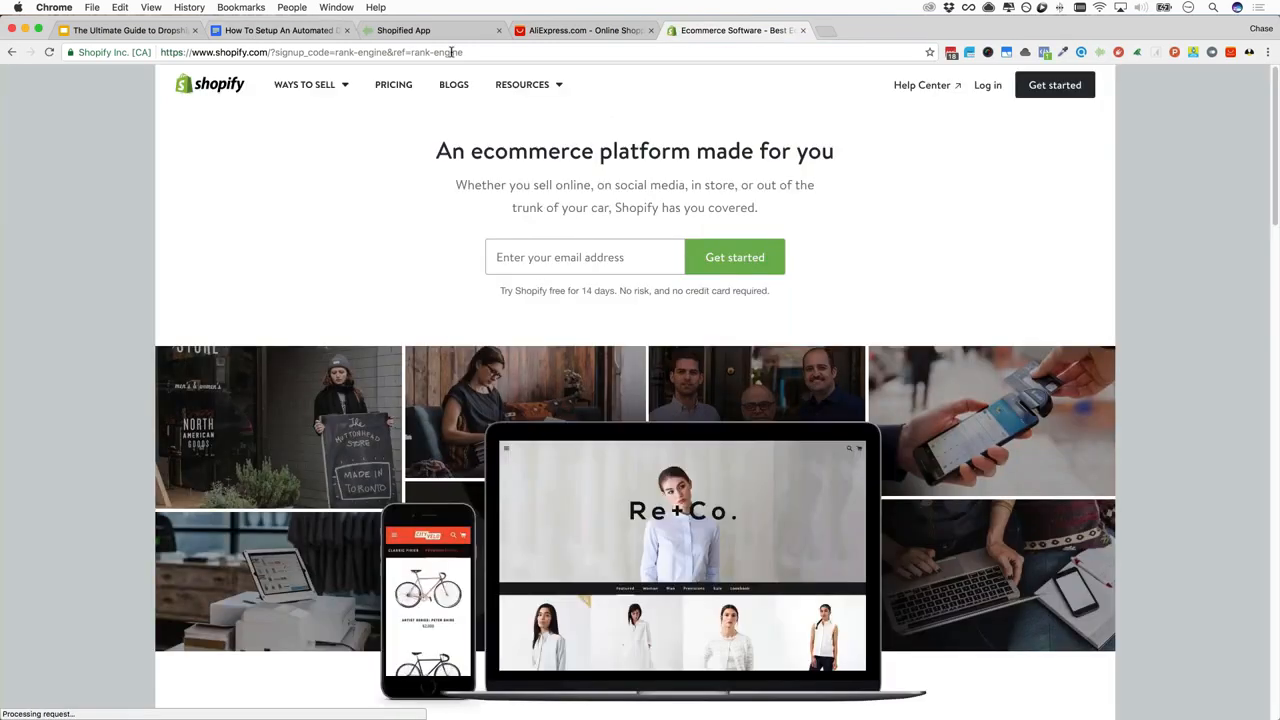
Look over the 14-day trial offer, then type the demo account's e-mail into the signup field
{"action": "left_click", "coordinate": [347, 50]}
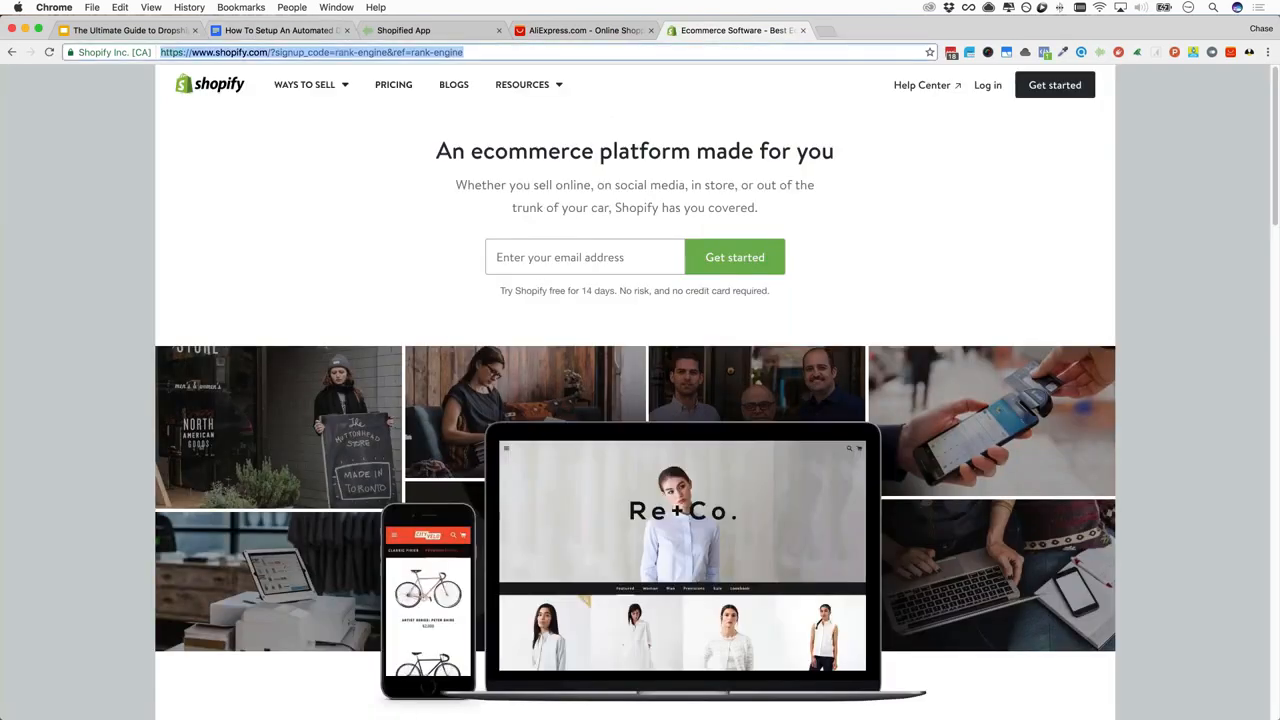
{"action": "left_click", "coordinate": [336, 52]}
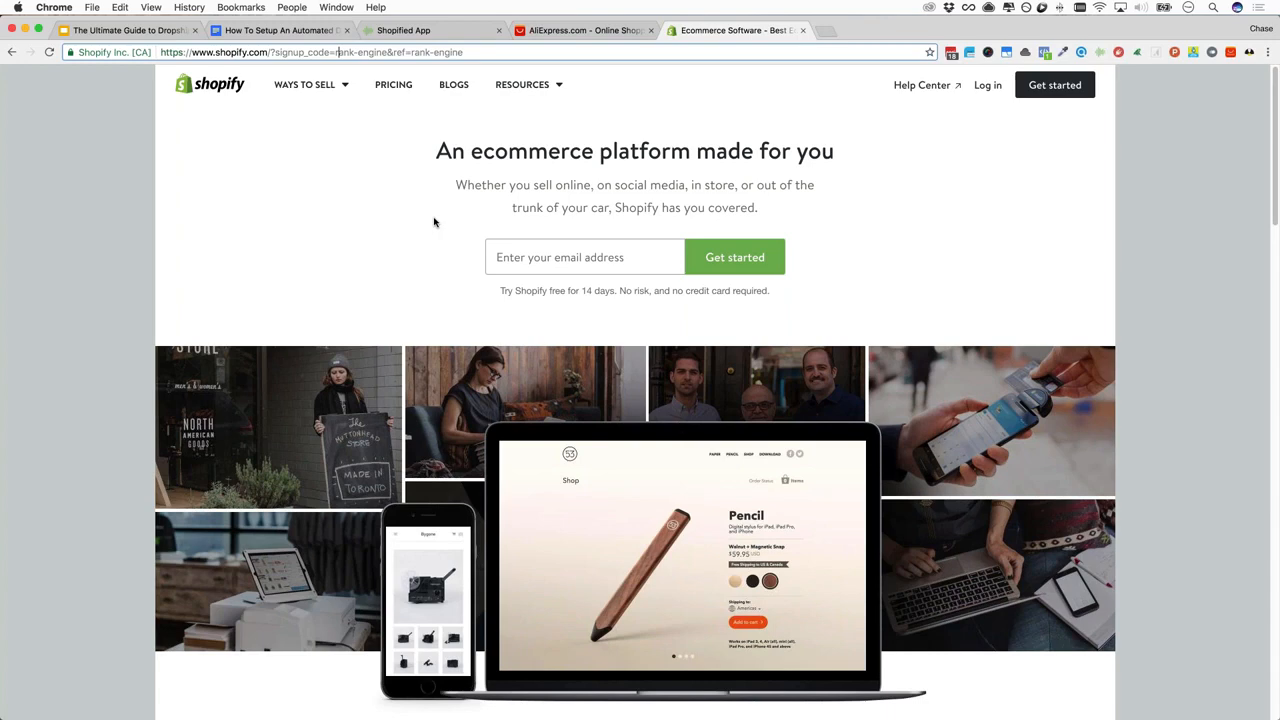
{"action": "scroll", "coordinate": [434, 221], "scroll_direction": "down", "scroll_amount": 1}
{"action": "scroll", "coordinate": [434, 221], "scroll_direction": "up", "scroll_amount": 1}
{"action": "left_click_drag", "start_coordinate": [581, 290], "coordinate": [620, 290]}
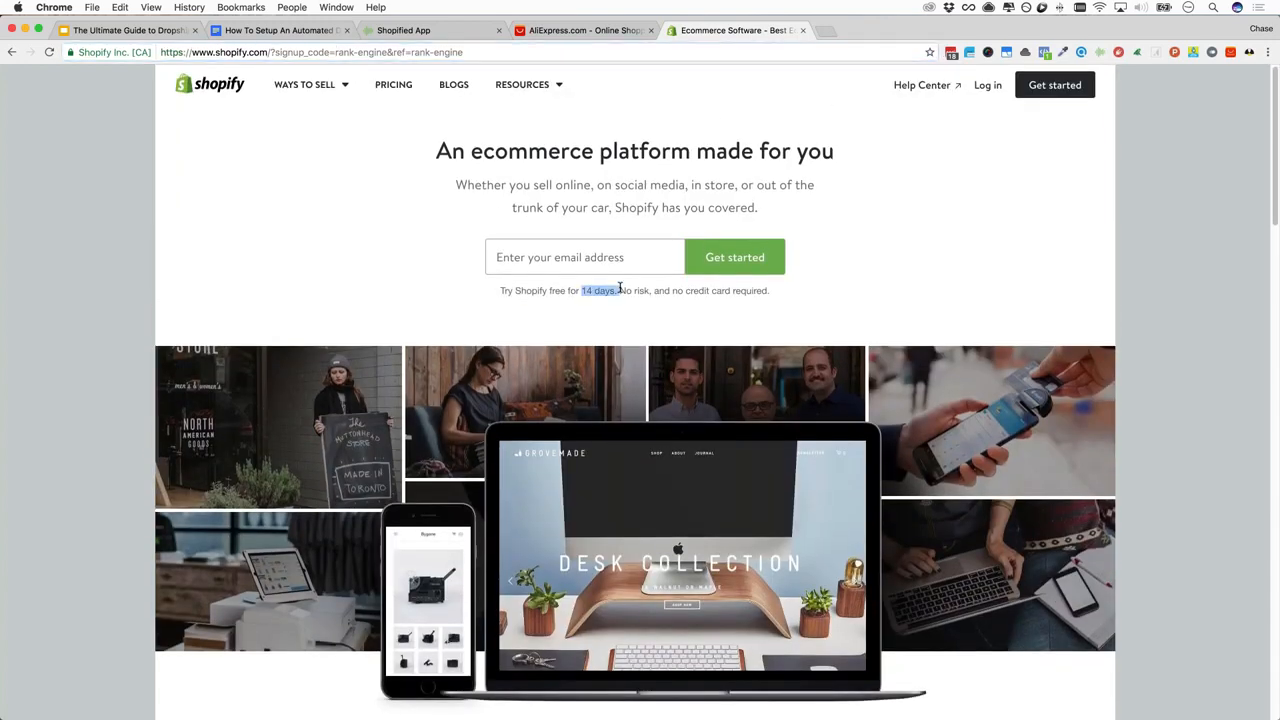
{"action": "left_click", "coordinate": [607, 289]}
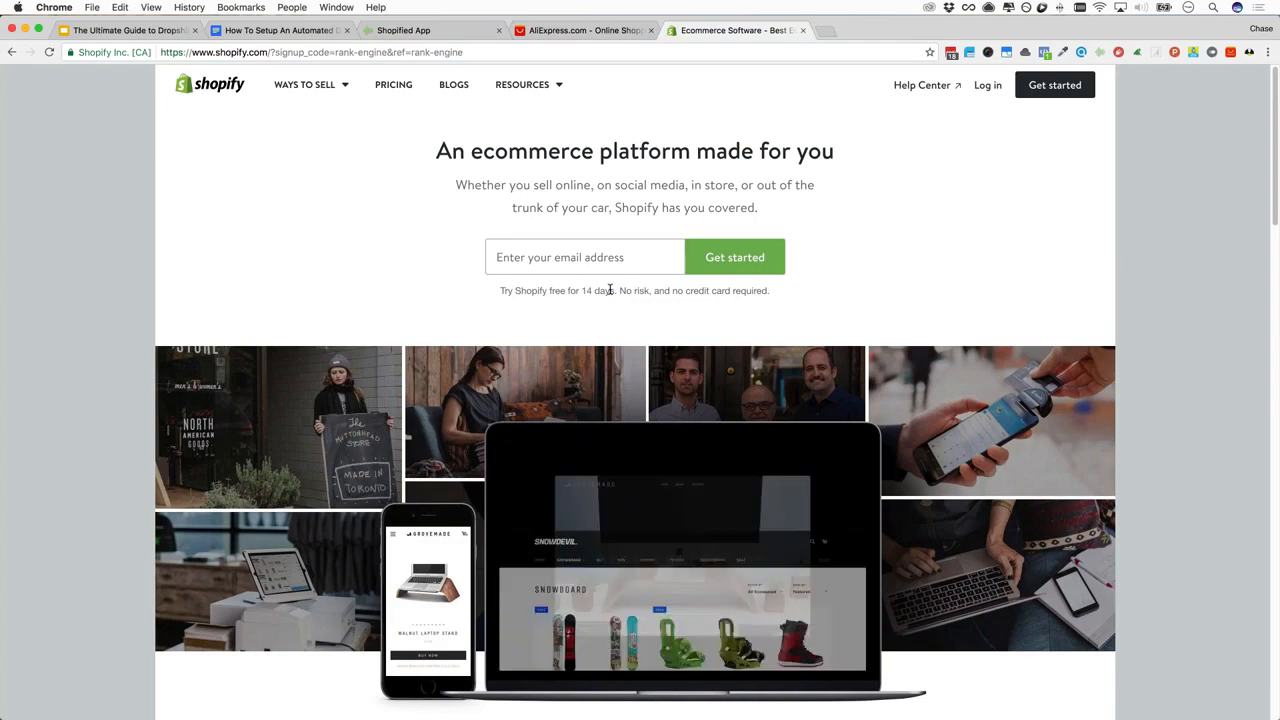
{"action": "scroll", "coordinate": [317, 314], "scroll_direction": "down", "scroll_amount": 4}
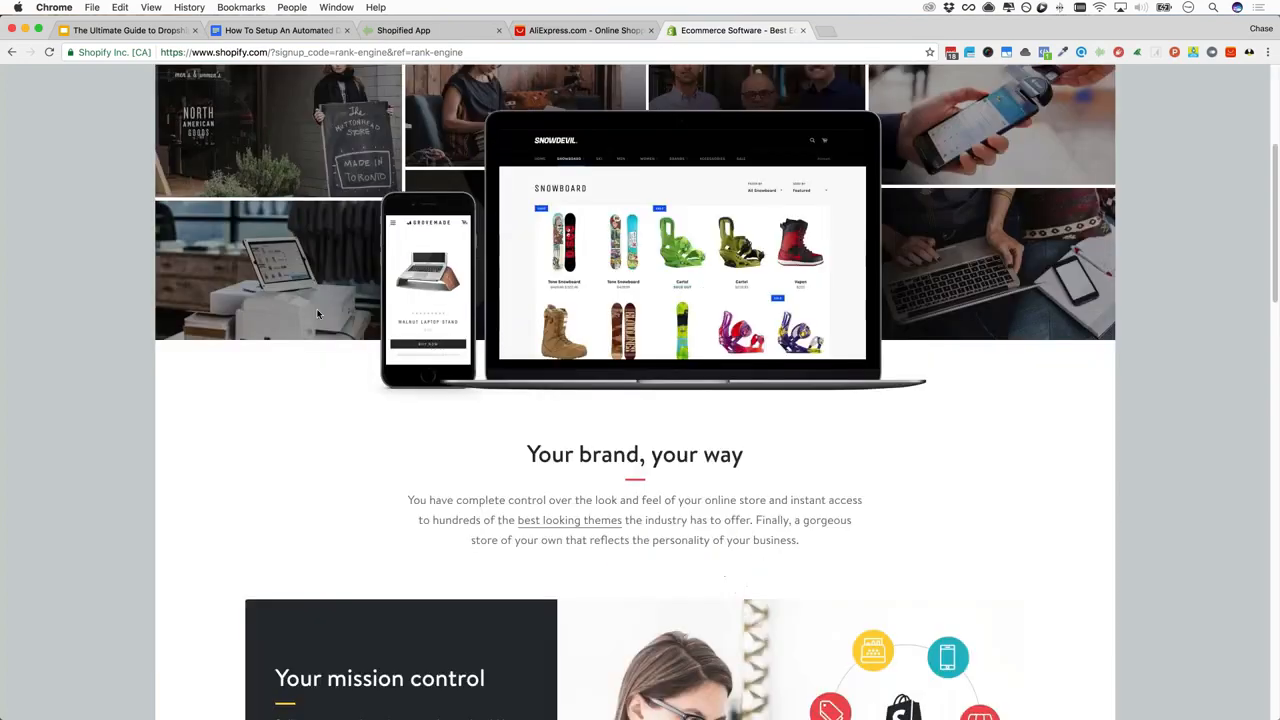
{"action": "scroll", "coordinate": [317, 311], "scroll_direction": "up", "scroll_amount": 4}
{"action": "left_click", "coordinate": [583, 257]}
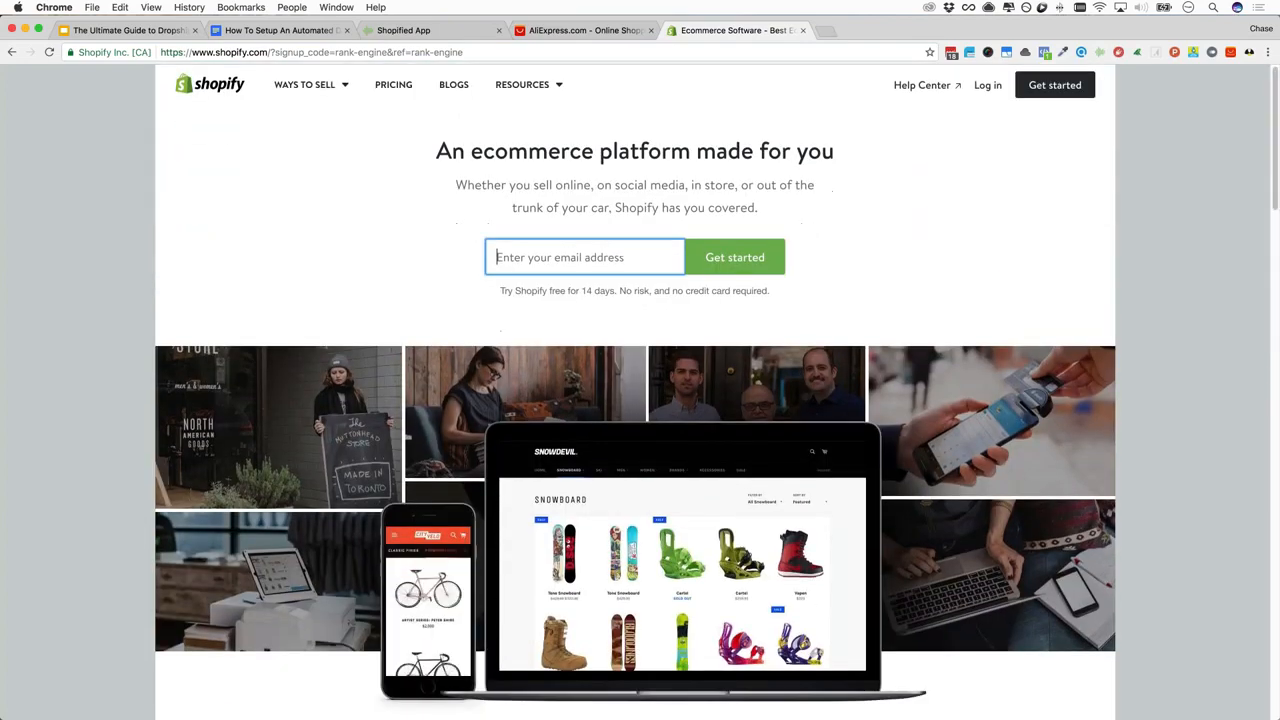
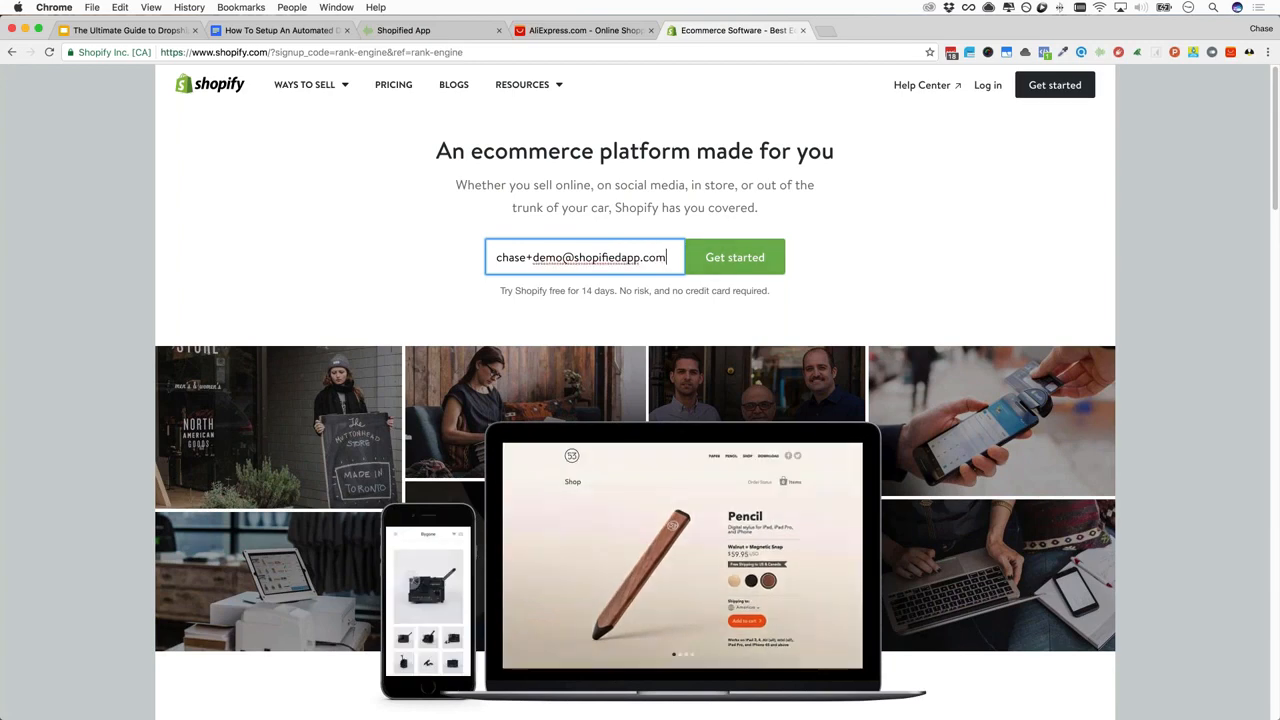
Start the free-trial signup, correct the demo e-mail and enter a new account password
{"action": "left_click", "coordinate": [723, 259]}
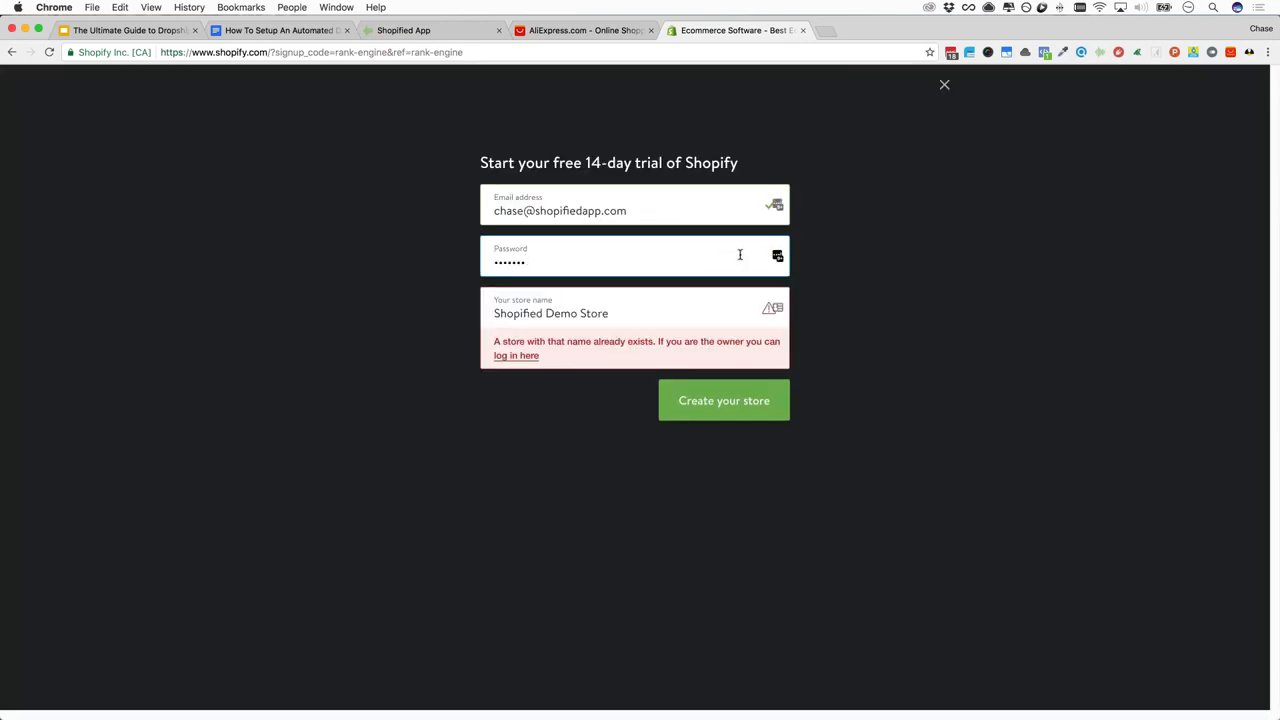
{"action": "left_click", "coordinate": [523, 210]}
{"action": "type", "text": "+dem"}
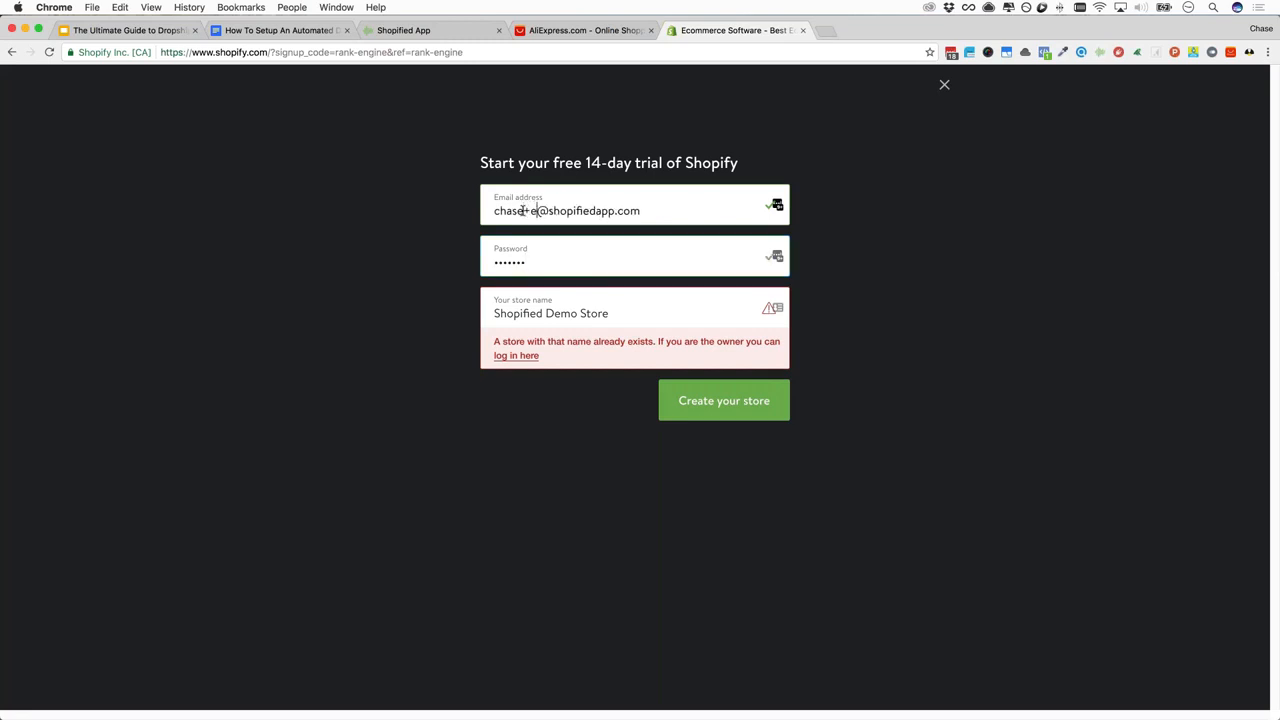
{"action": "key", "text": "BackSpace"}
{"action": "key", "text": "BackSpace"}
{"action": "type", "text": "emo"}
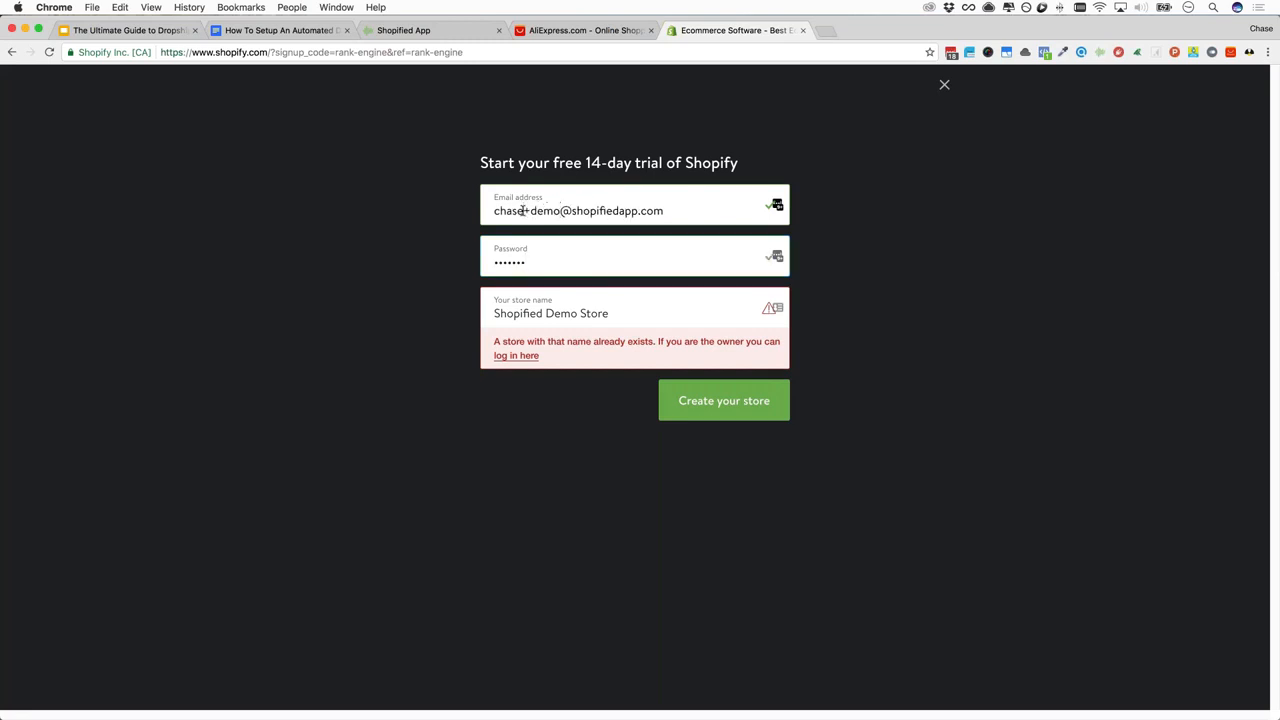
{"action": "left_click", "coordinate": [666, 255]}
{"action": "double_click", "coordinate": [613, 252]}
{"action": "key", "text": "BackSpace"}
{"action": "type", "text": "•••••••••"}
Rename the store to 'Shopified App Demo Store' and create it
{"action": "triple_click", "coordinate": [632, 310]}
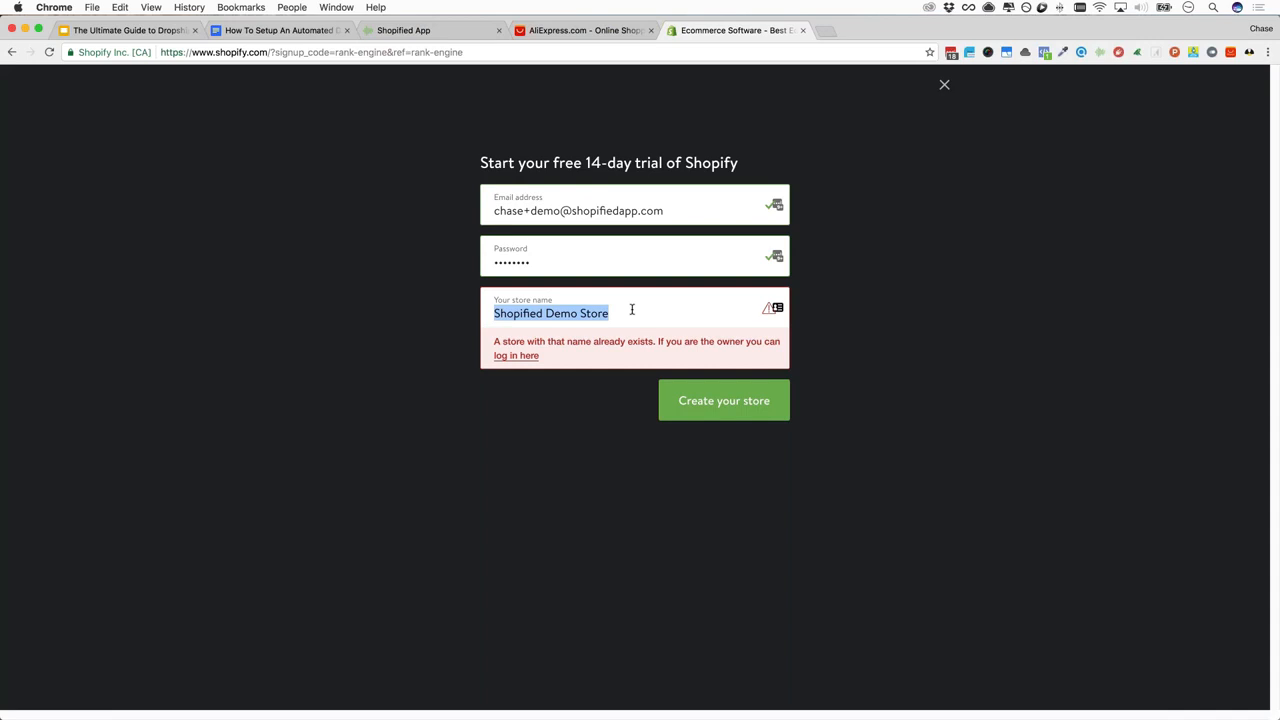
{"action": "key", "text": "BackSpace"}
{"action": "type", "text": "Shoou"}
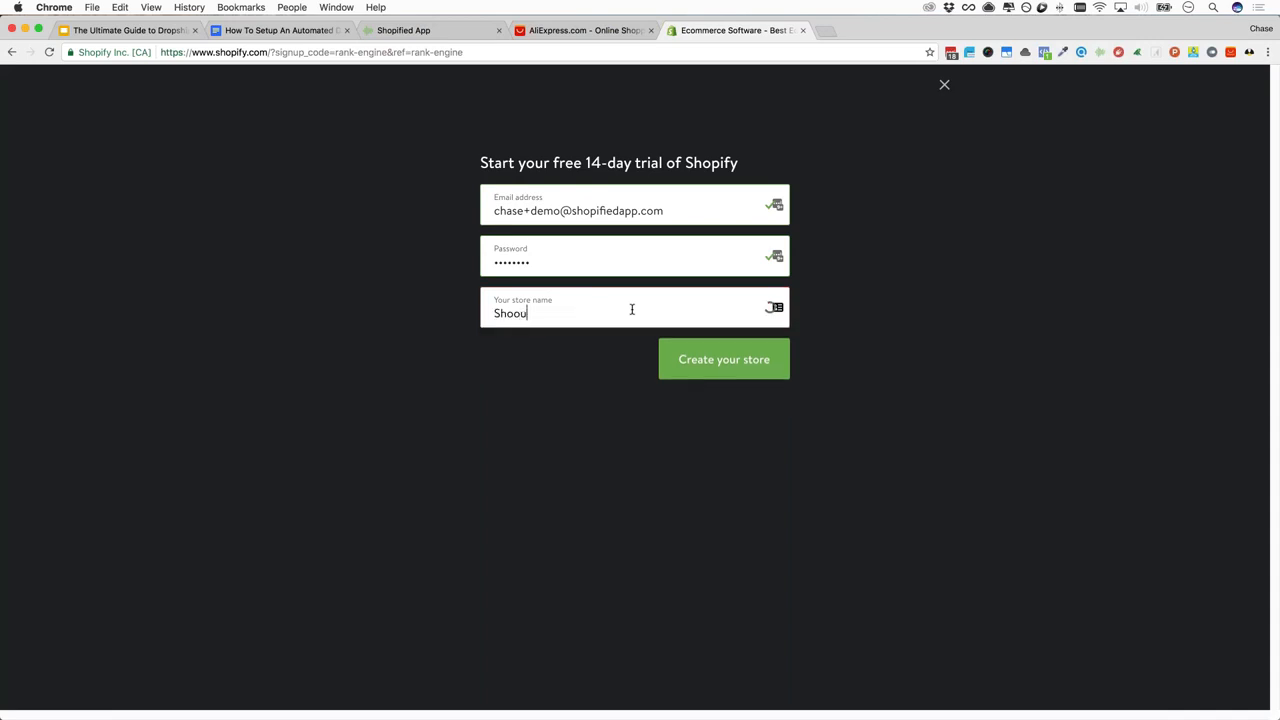
{"action": "key", "text": "BackSpace"}
{"action": "type", "text": "pified App Demo Store"}
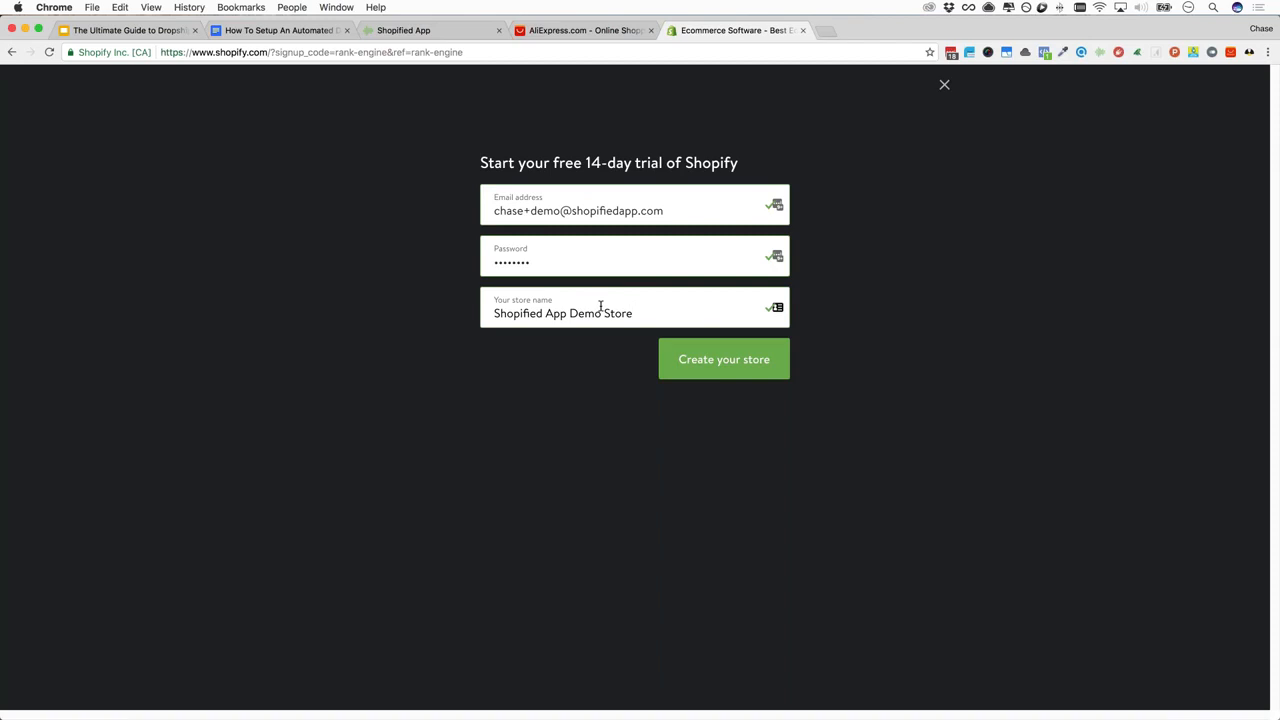
{"action": "left_click", "coordinate": [714, 362]}
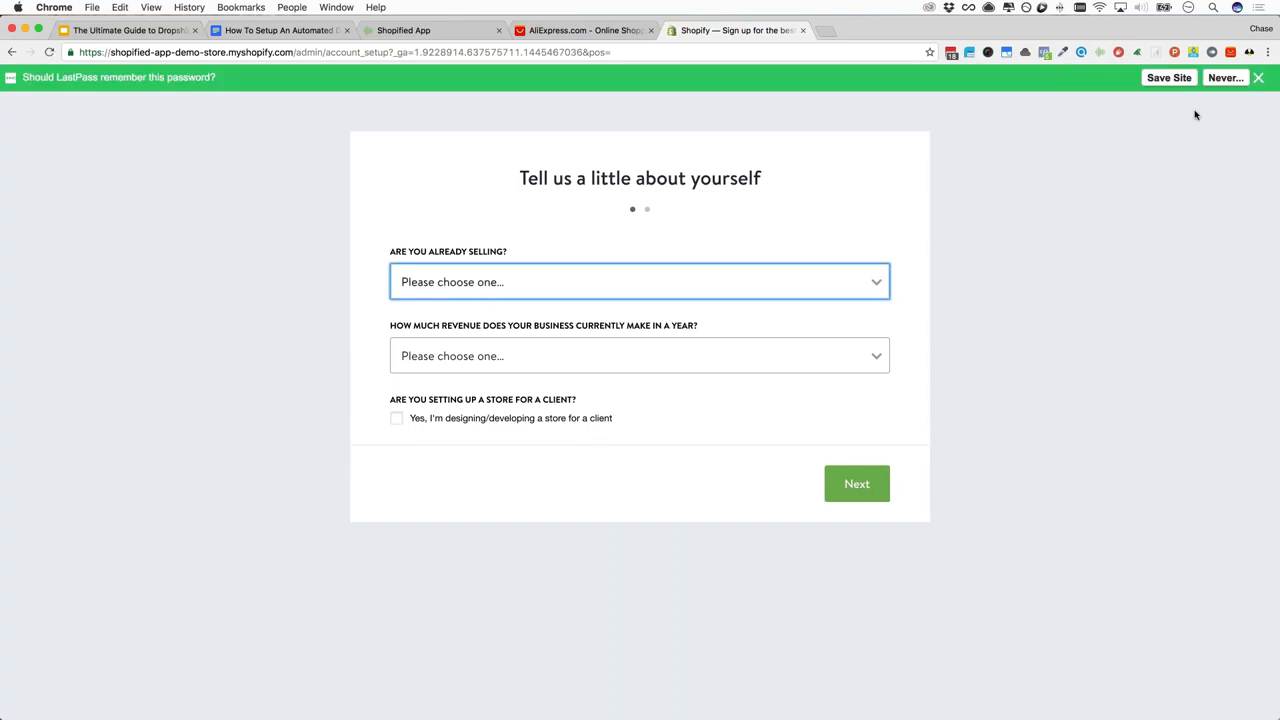
Answer 'I'm not selling products yet' and '$0 (I'm just getting started)' revenue, then continue
{"action": "left_click", "coordinate": [484, 268]}
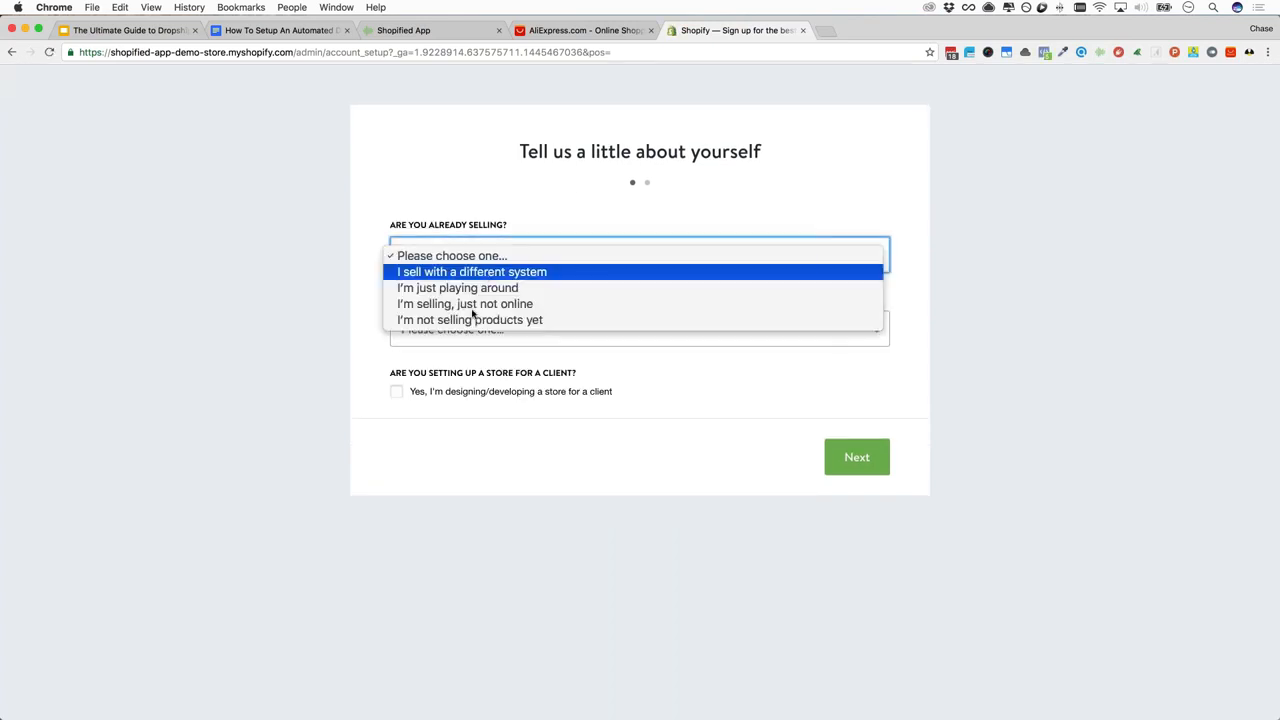
{"action": "left_click", "coordinate": [472, 304]}
{"action": "left_click", "coordinate": [489, 262]}
{"action": "left_click", "coordinate": [483, 255]}
{"action": "left_click", "coordinate": [483, 255]}
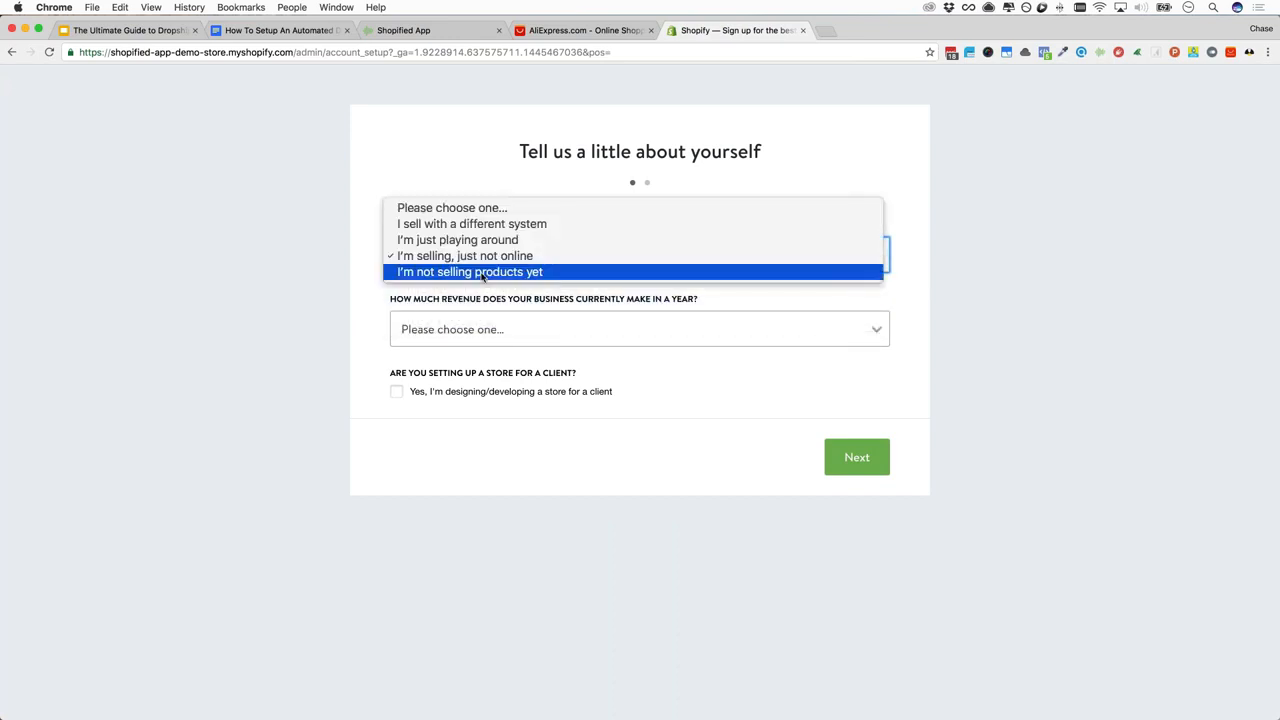
{"action": "key", "text": "Return"}
{"action": "left_click", "coordinate": [466, 331]}
{"action": "left_click", "coordinate": [463, 346]}
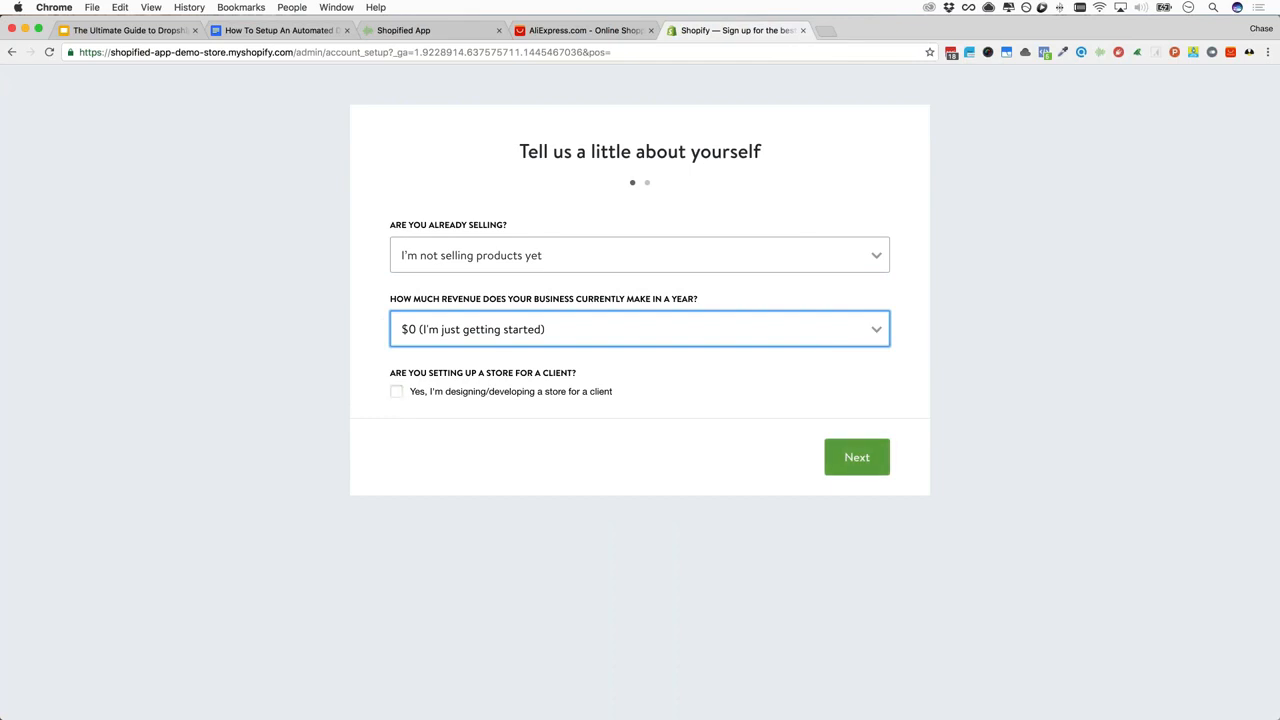
{"action": "left_click", "coordinate": [856, 457]}
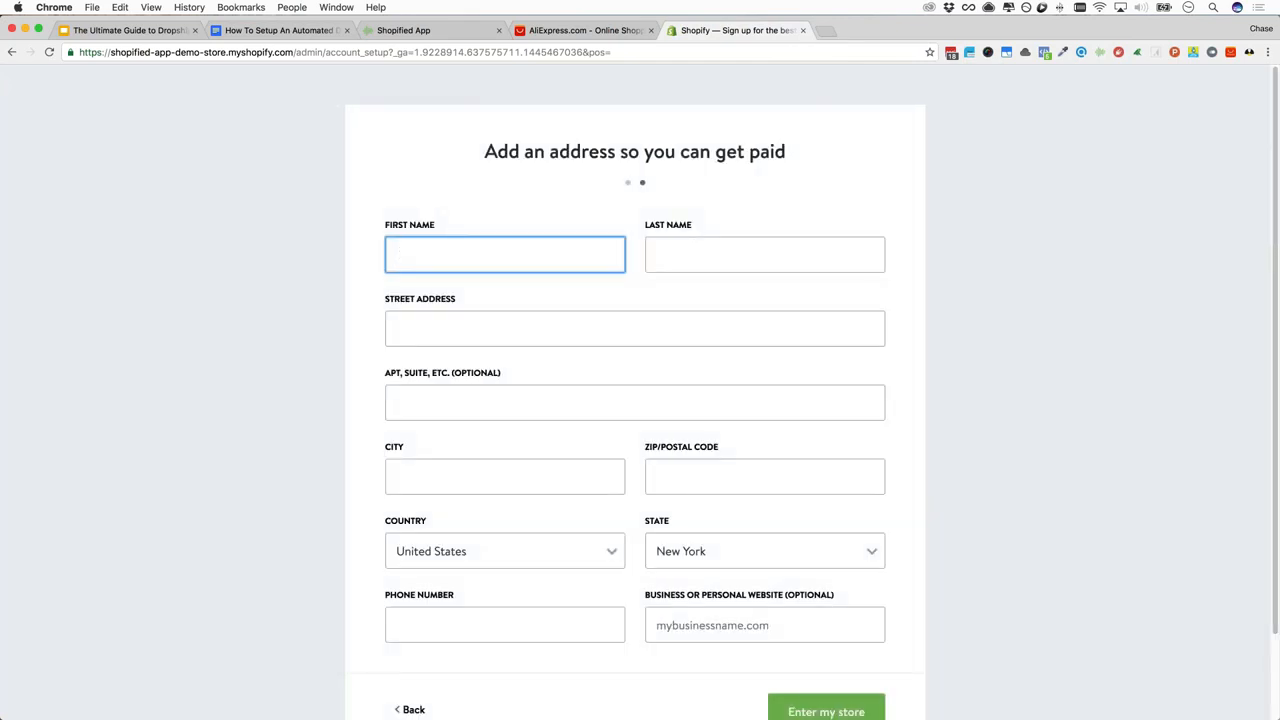
Fill in the owner's first and last name, street address, city and ZIP code
{"action": "key", "text": "Tab"}
{"action": "key", "text": "Tab"}
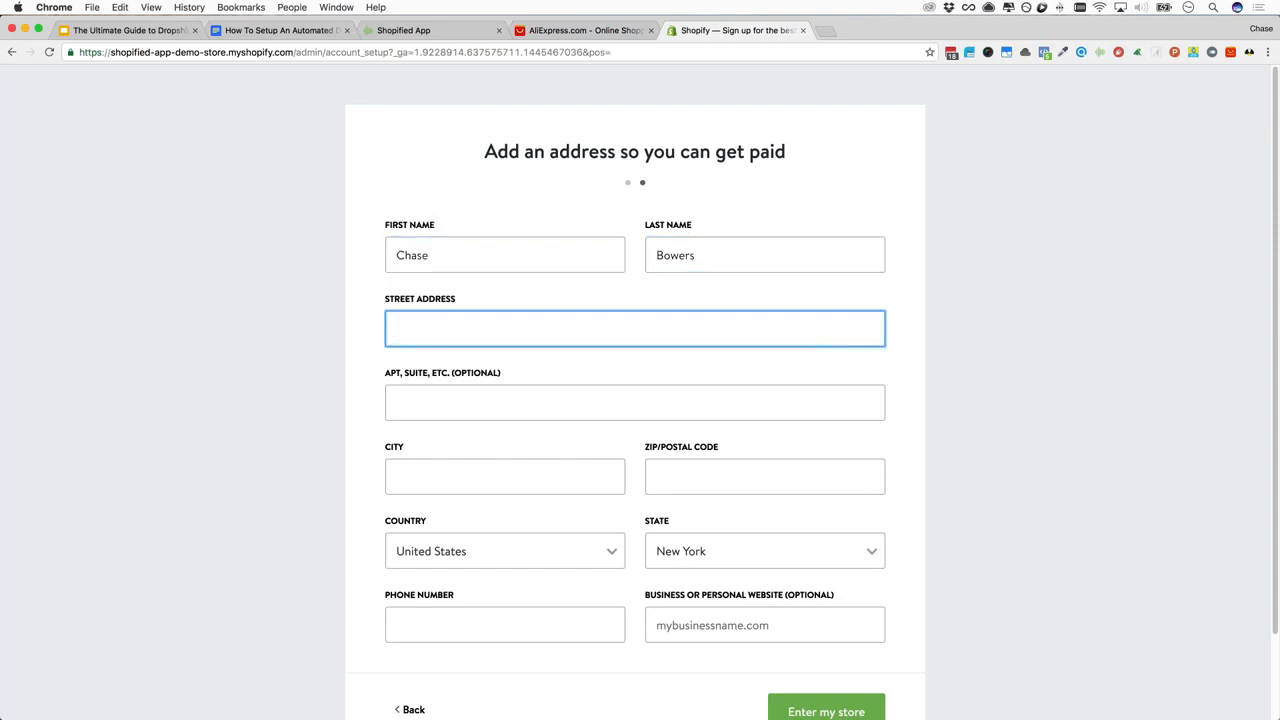
{"action": "type", "text": "111 Test Street"}
{"action": "key", "text": "Tab"}
{"action": "key", "text": "Tab"}
{"action": "type", "text": "Birmingham"}
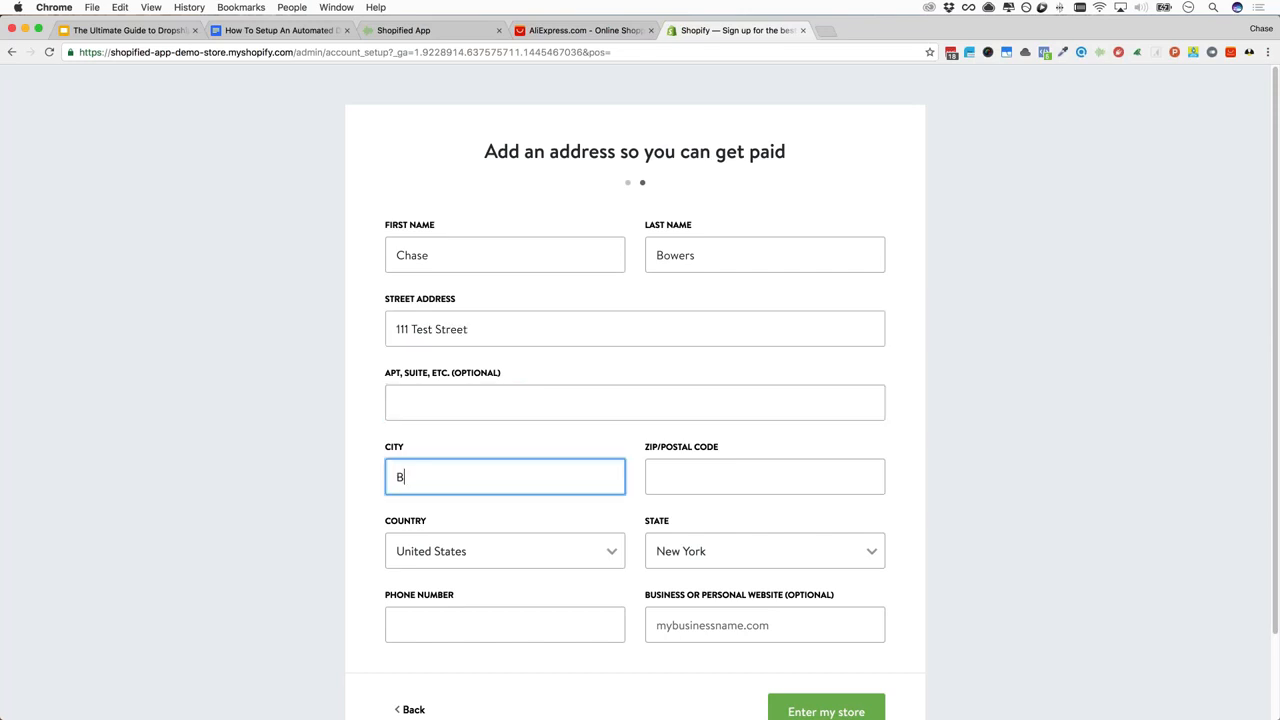
{"action": "key", "text": "Tab"}
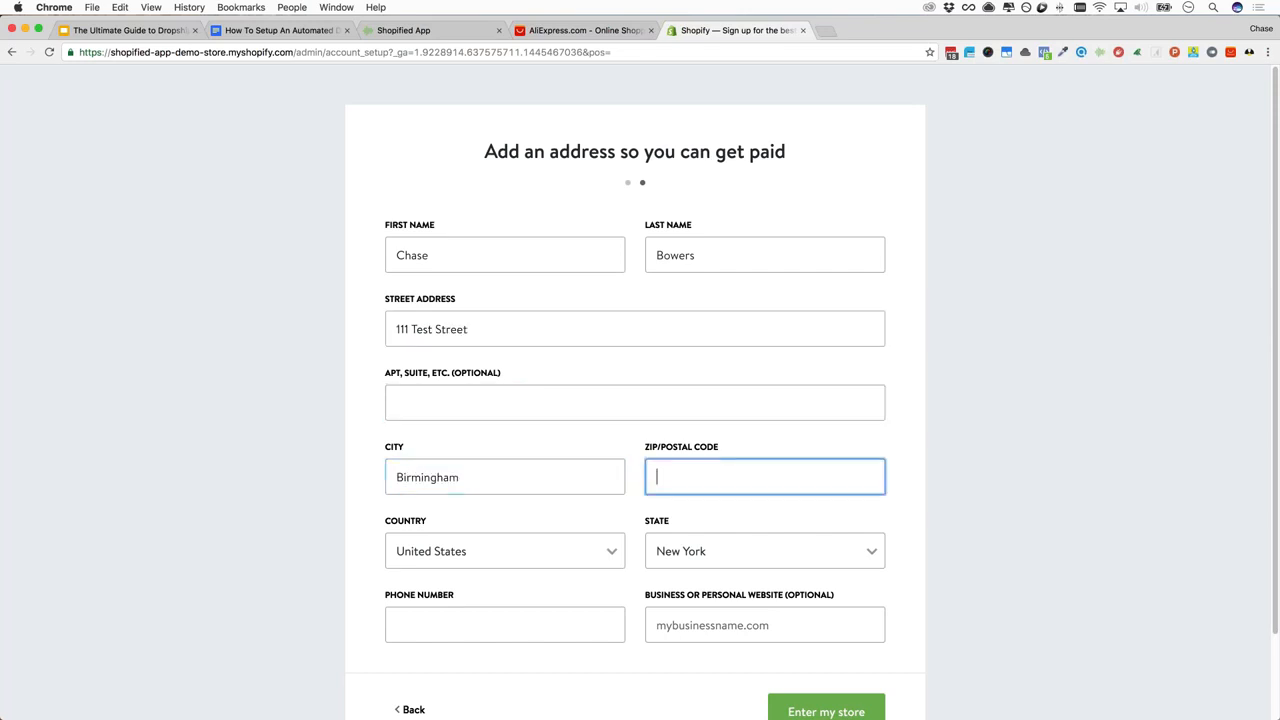
{"action": "type", "text": "35022"}
Choose Alabama as the state, add the phone number and submit to enter the store
{"action": "key", "text": "Tab"}
{"action": "key", "text": "Tab"}
{"action": "key", "text": "a"}
{"action": "key", "text": "Down"}
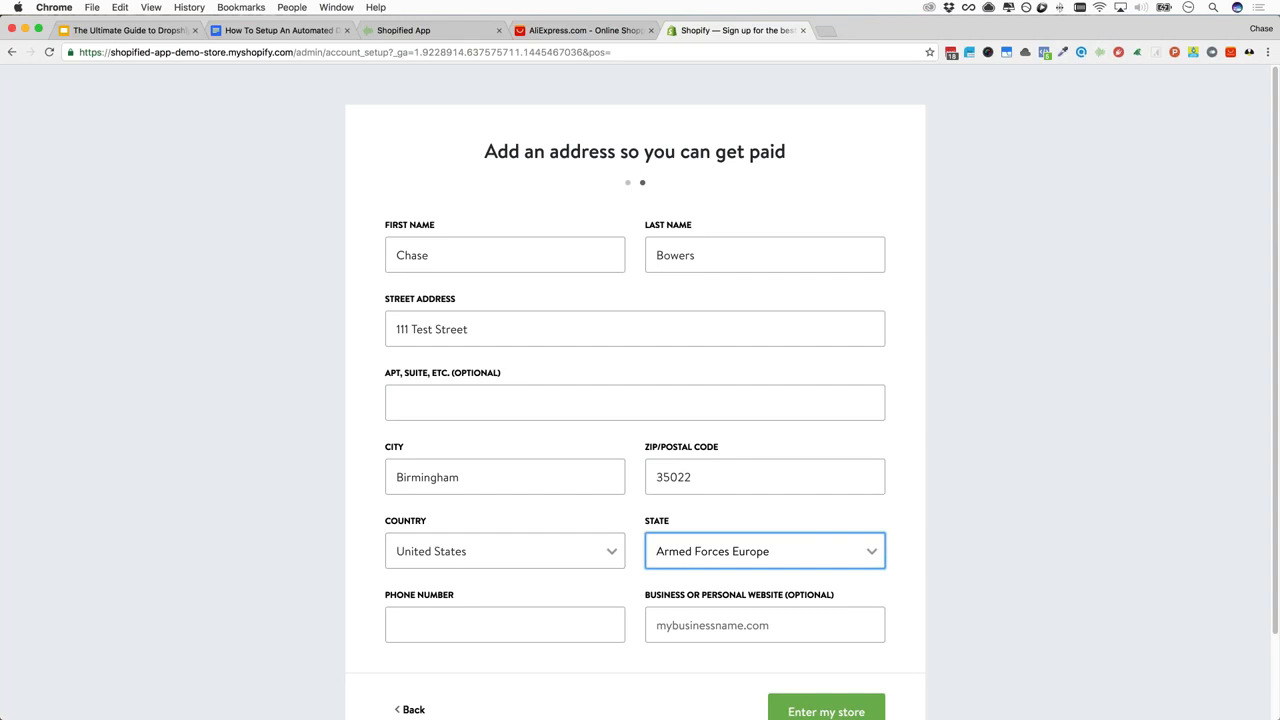
{"action": "left_click", "coordinate": [753, 551]}
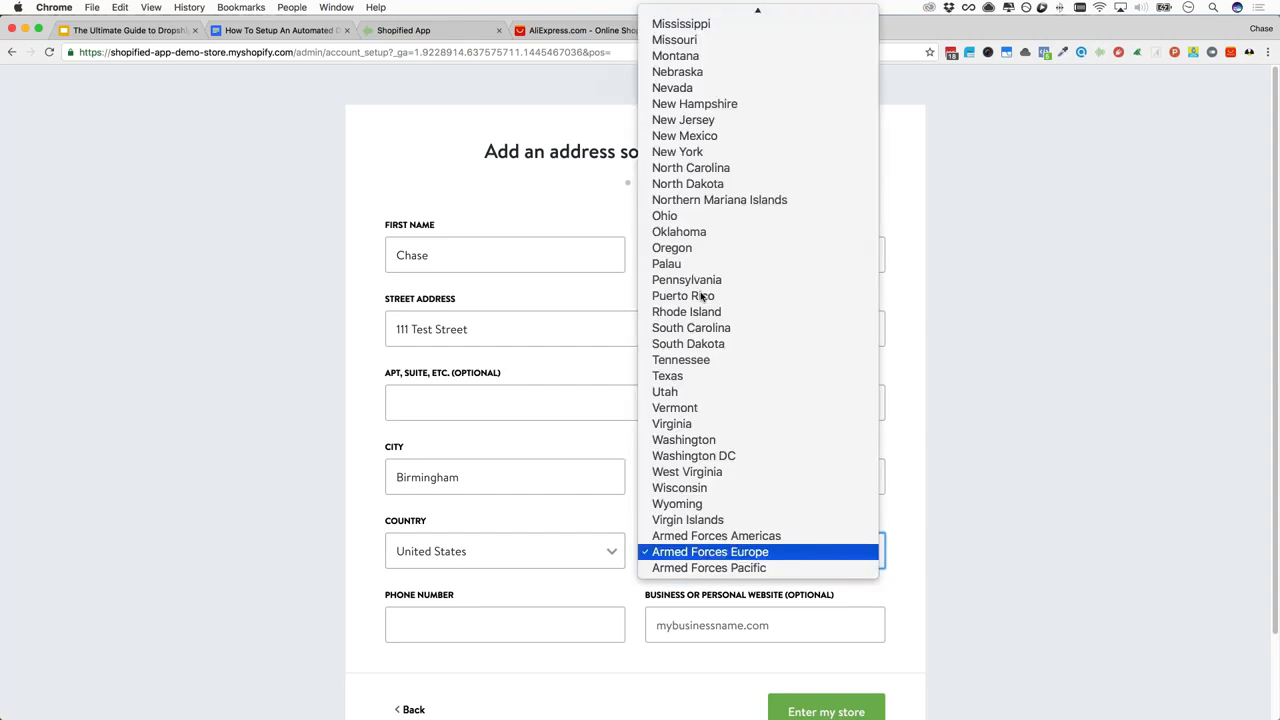
{"action": "scroll", "coordinate": [707, 66], "scroll_direction": "up", "scroll_amount": 3}
{"action": "left_click", "coordinate": [694, 18]}
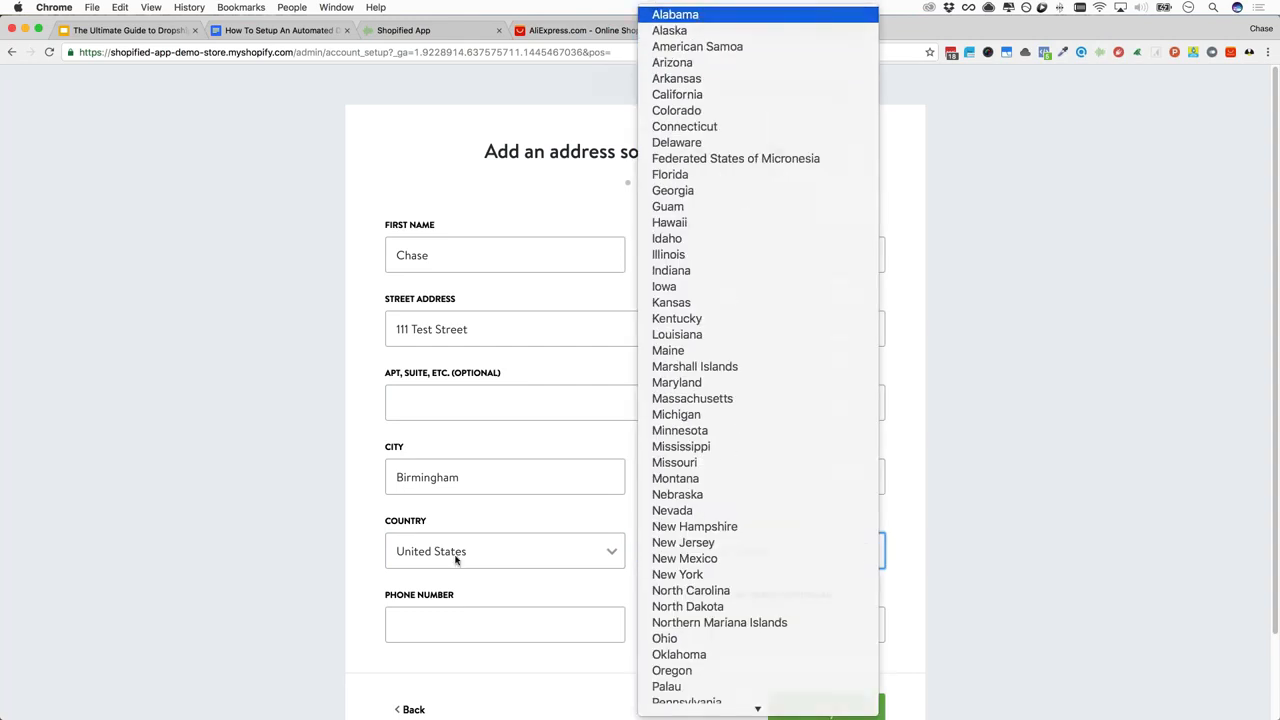
{"action": "left_click", "coordinate": [429, 620]}
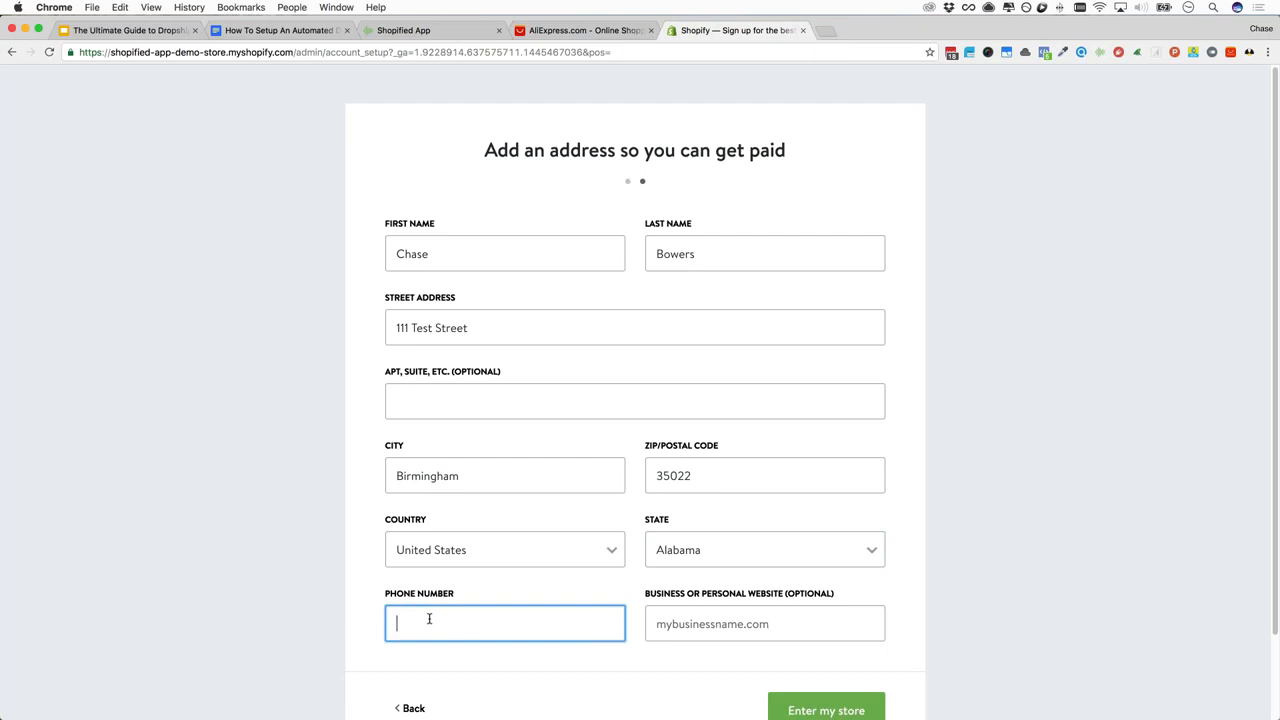
{"action": "left_click", "coordinate": [760, 620]}
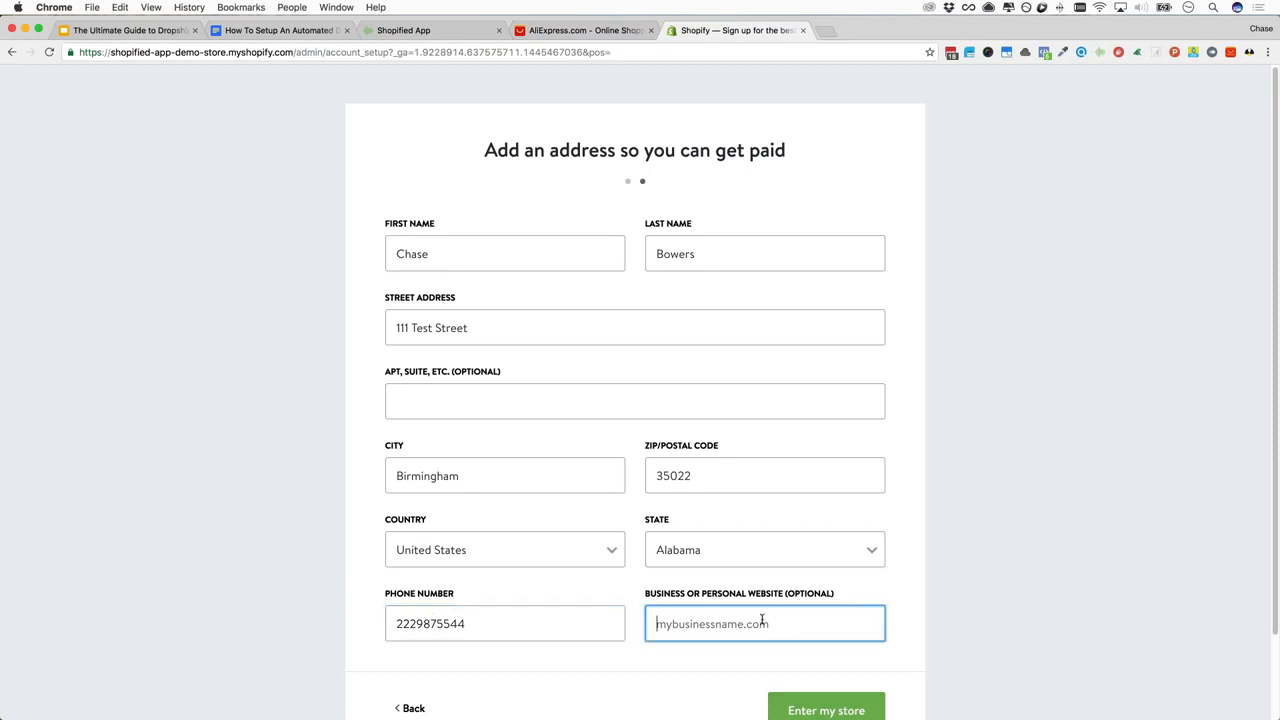
{"action": "scroll", "coordinate": [760, 617], "scroll_direction": "down", "scroll_amount": 2}
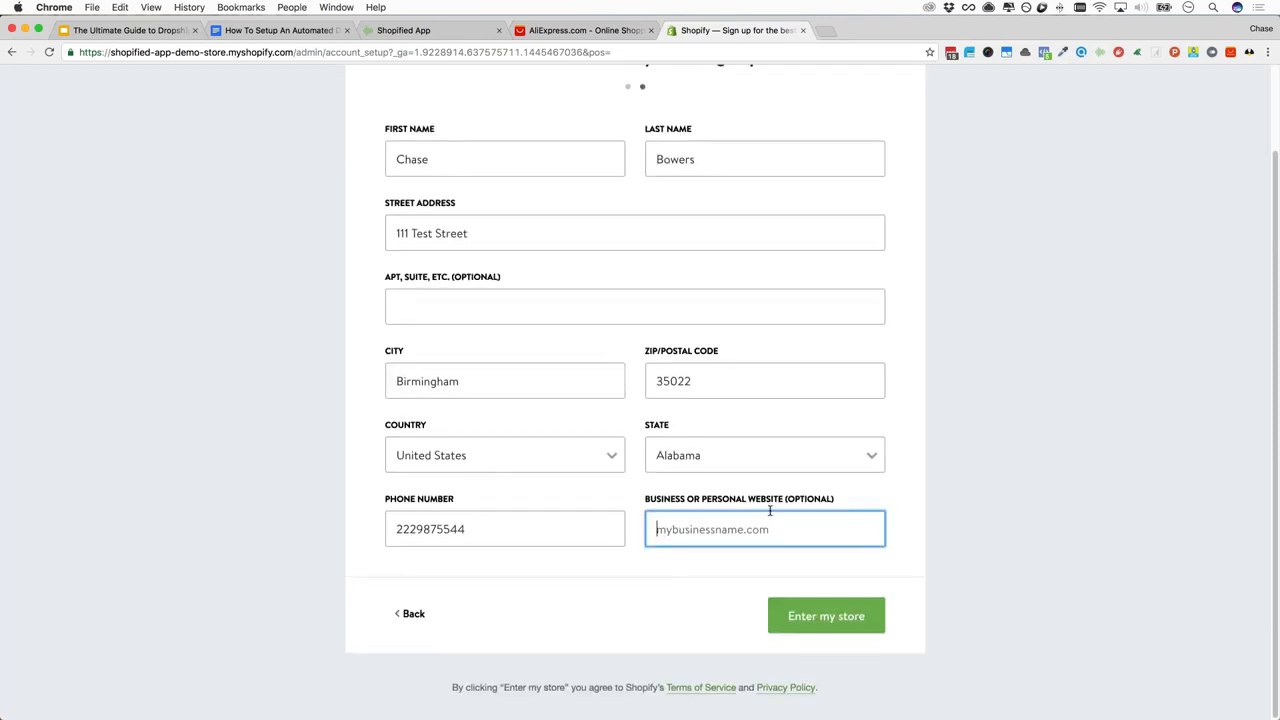
{"action": "left_click", "coordinate": [825, 621]}
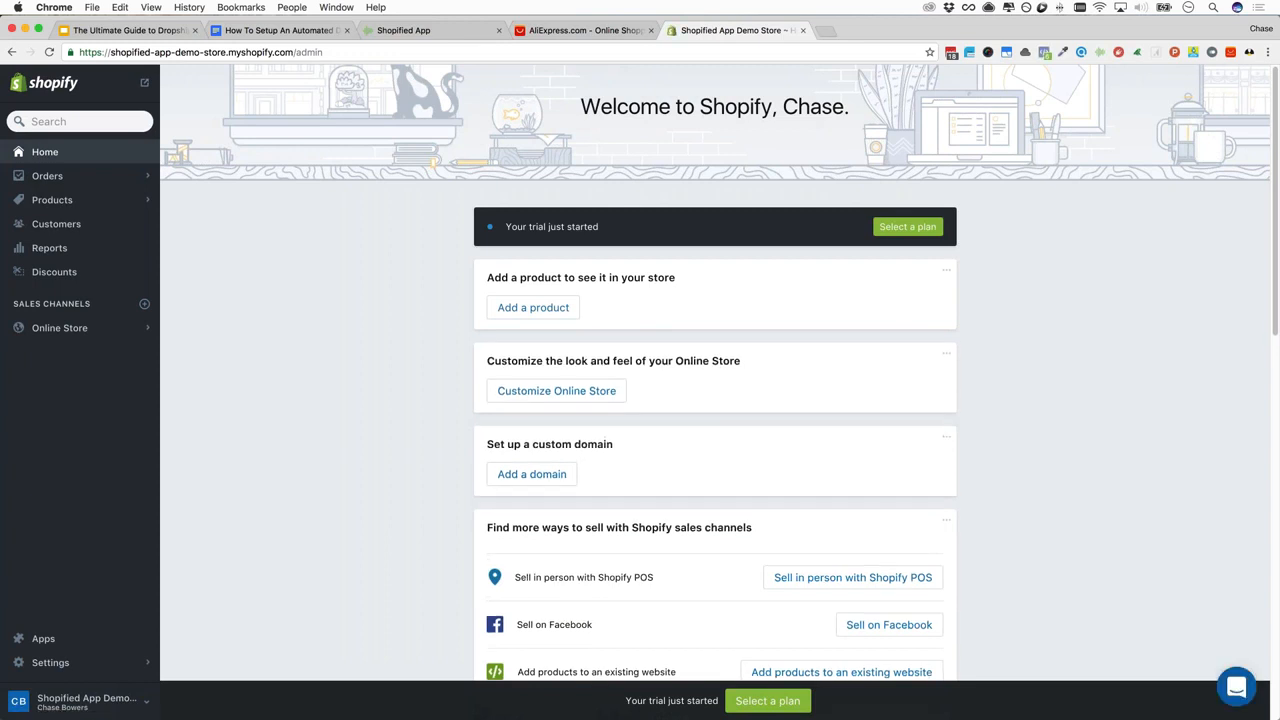
Note the shopified-app-demo-store.myshopify.com address and check the outline's next step, Choose a Plan
{"action": "left_click", "coordinate": [224, 51]}
{"action": "left_click", "coordinate": [267, 52]}
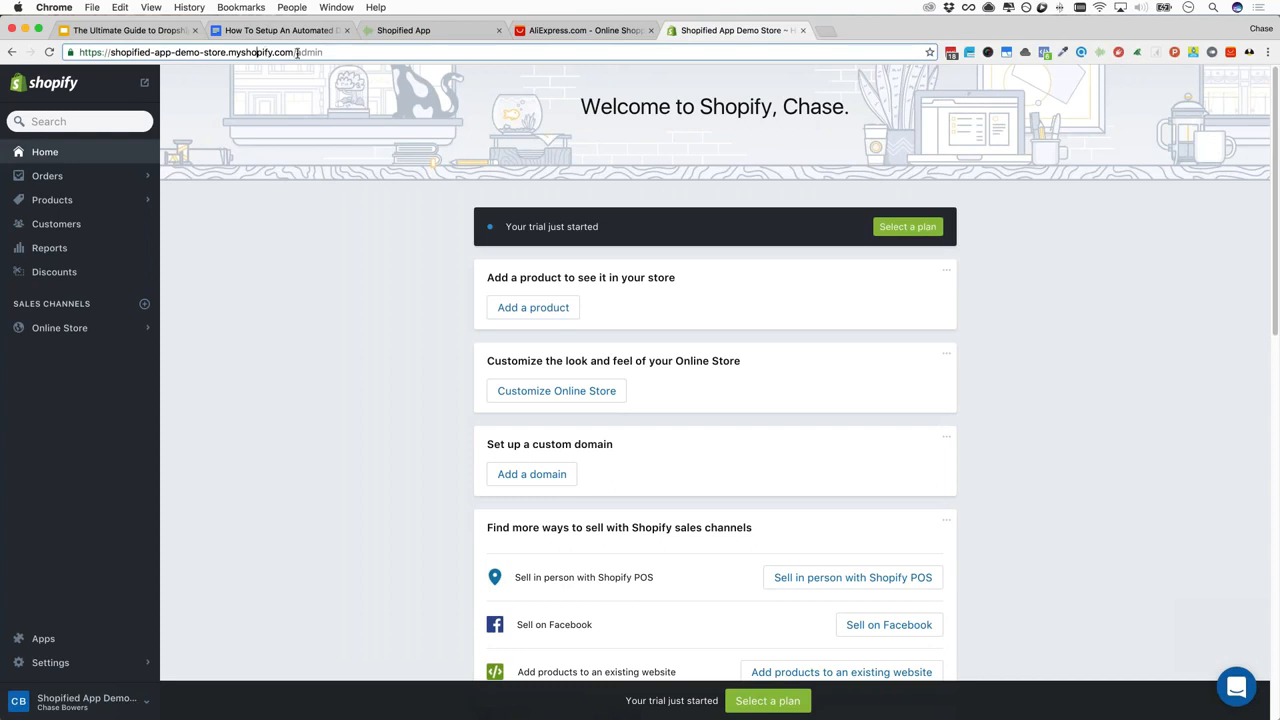
{"action": "left_click_drag", "start_coordinate": [230, 51], "coordinate": [77, 51]}
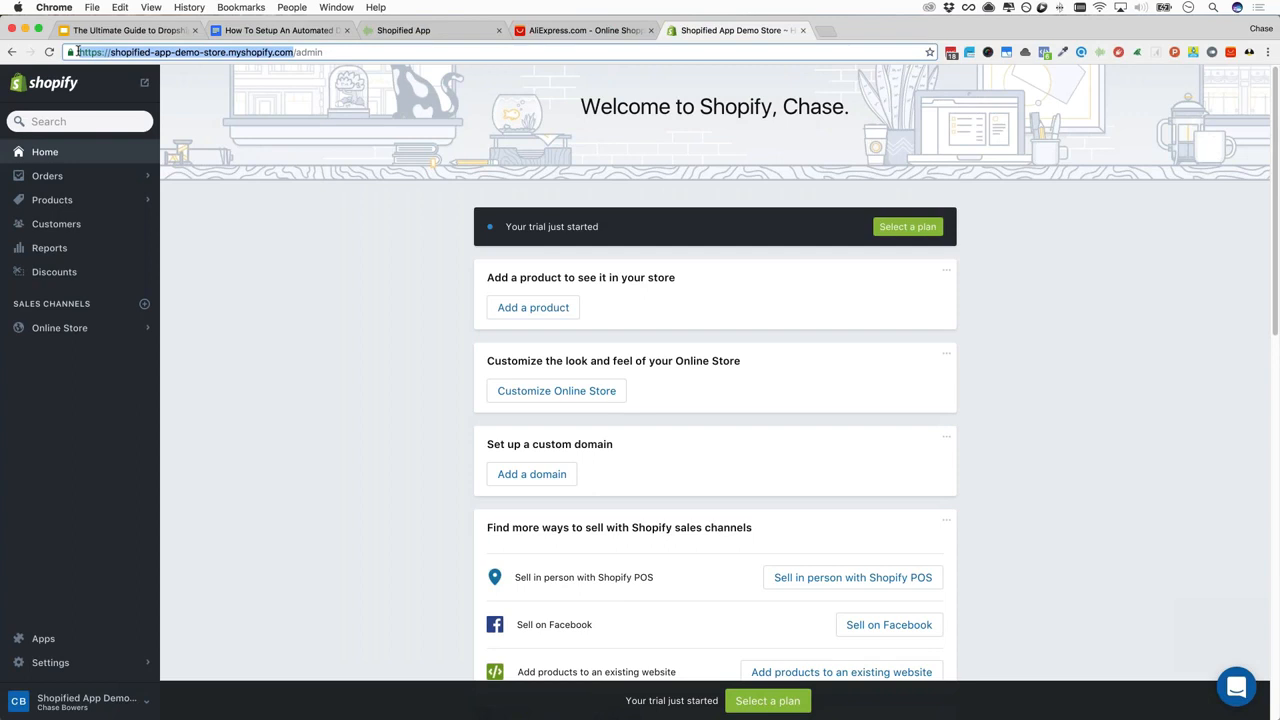
{"action": "left_click", "coordinate": [287, 33]}
{"action": "left_click", "coordinate": [514, 390]}
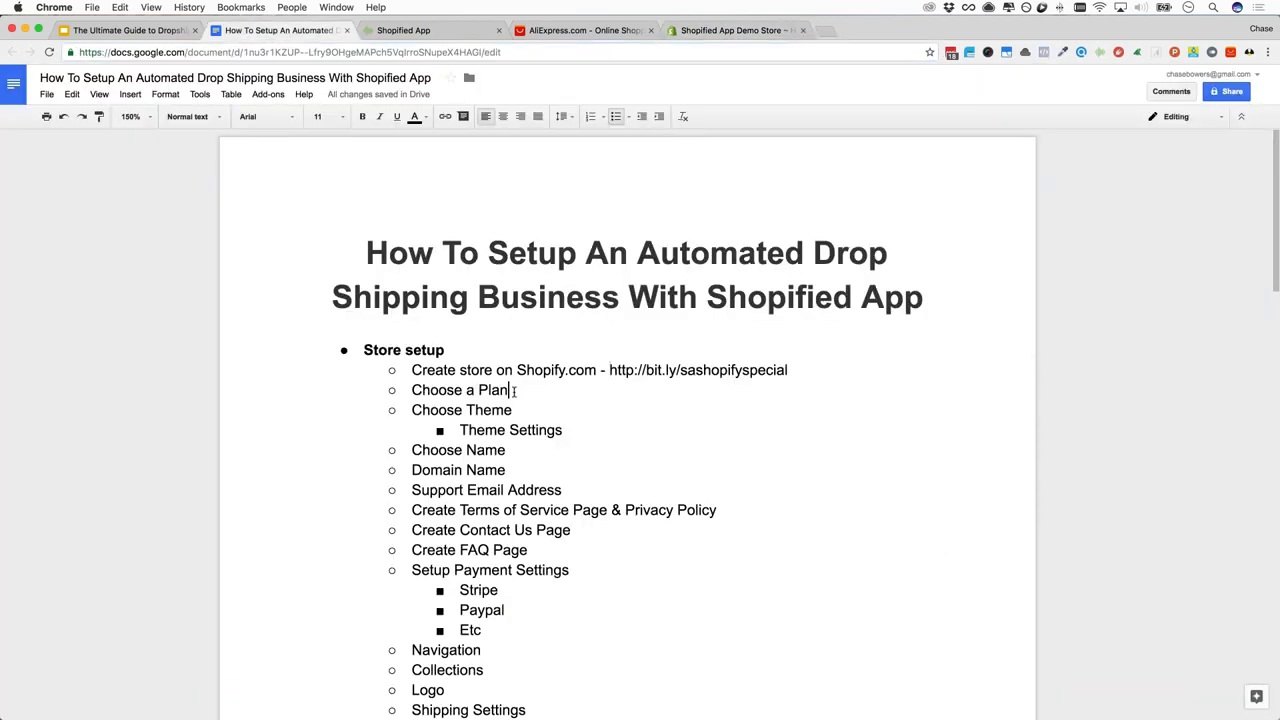
{"action": "left_click_drag", "start_coordinate": [443, 392], "coordinate": [411, 390]}
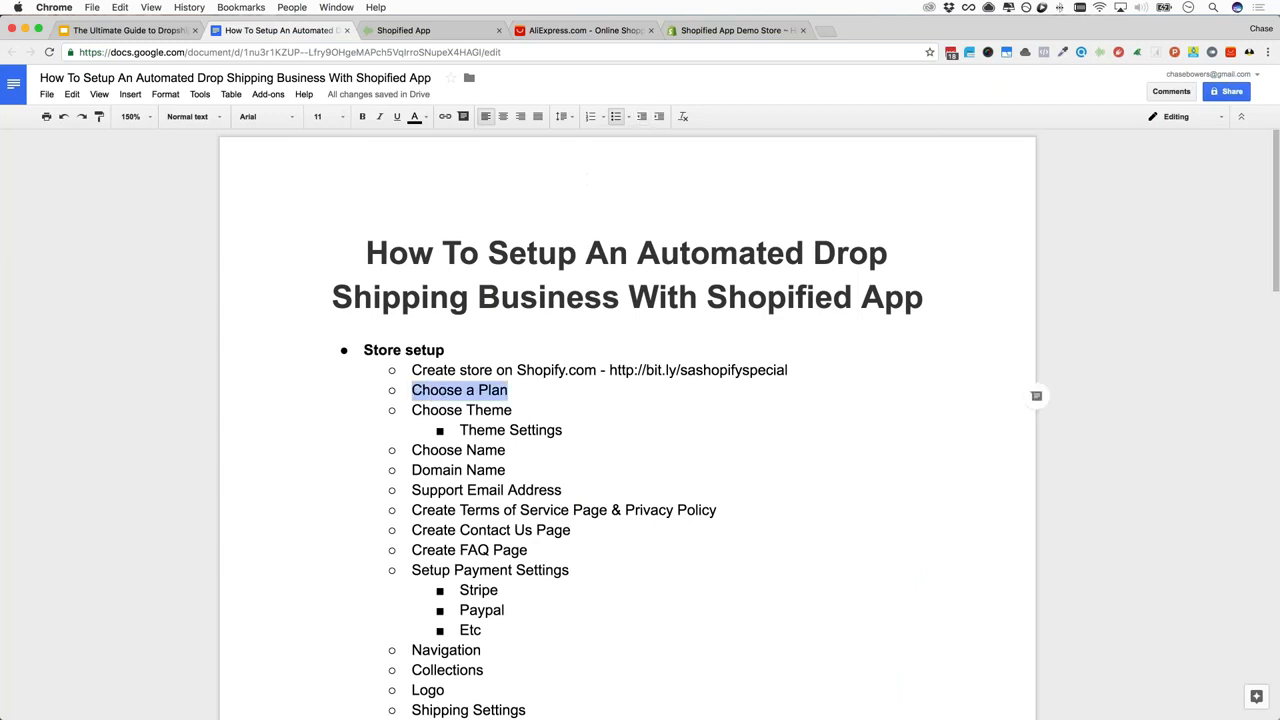
{"action": "left_click", "coordinate": [690, 31]}
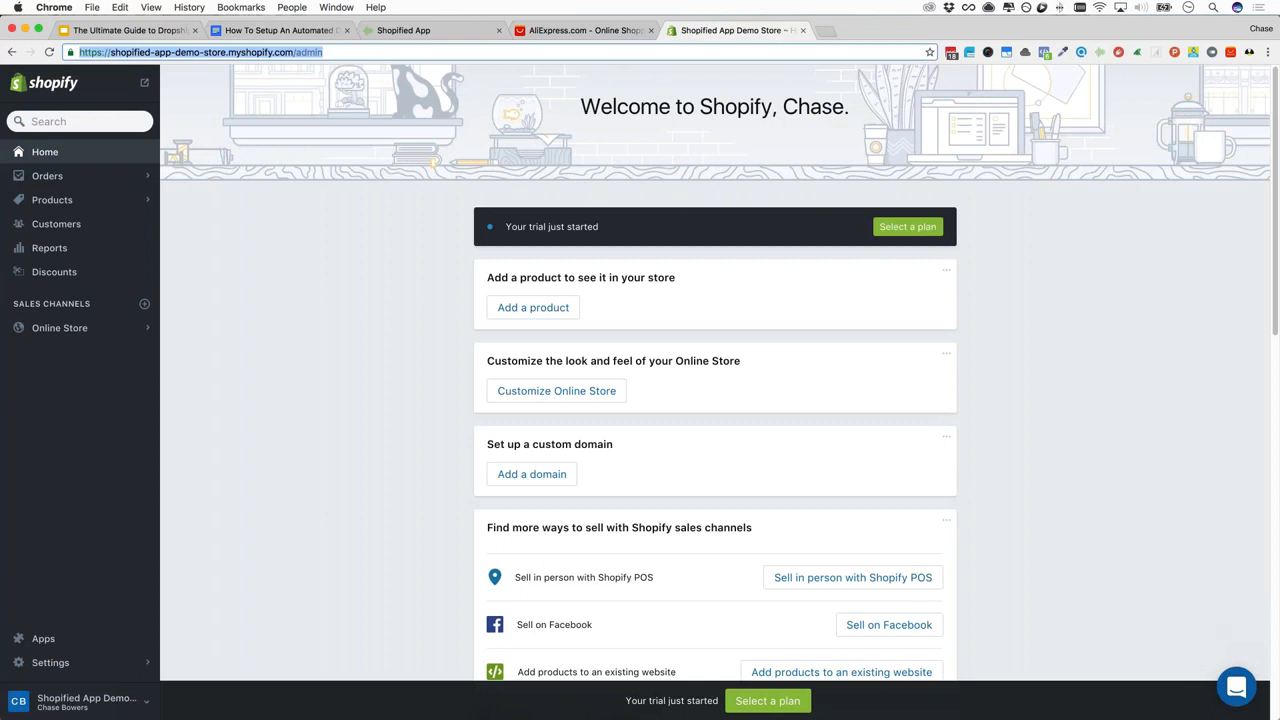
Open the plan picker and compare Basic ($29), Shopify ($79) and Advanced ($299) plans
{"action": "left_click", "coordinate": [896, 234]}
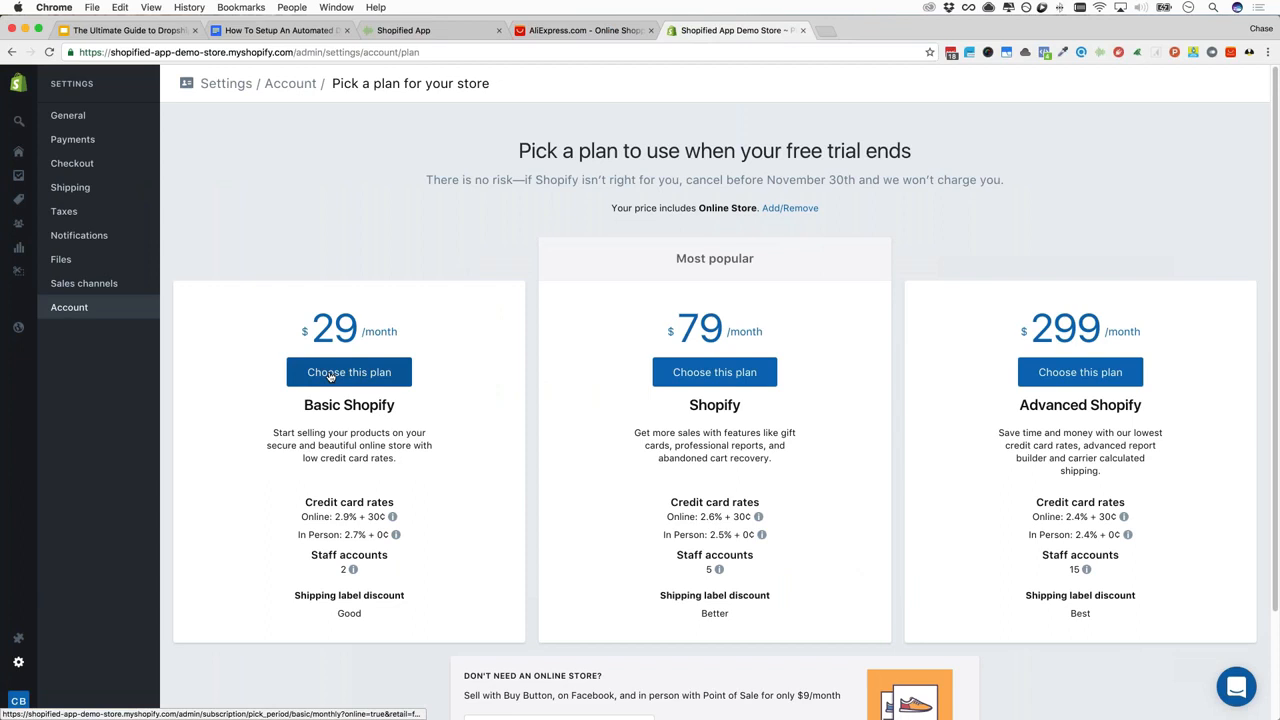
{"action": "mouse_move", "coordinate": [333, 518]}
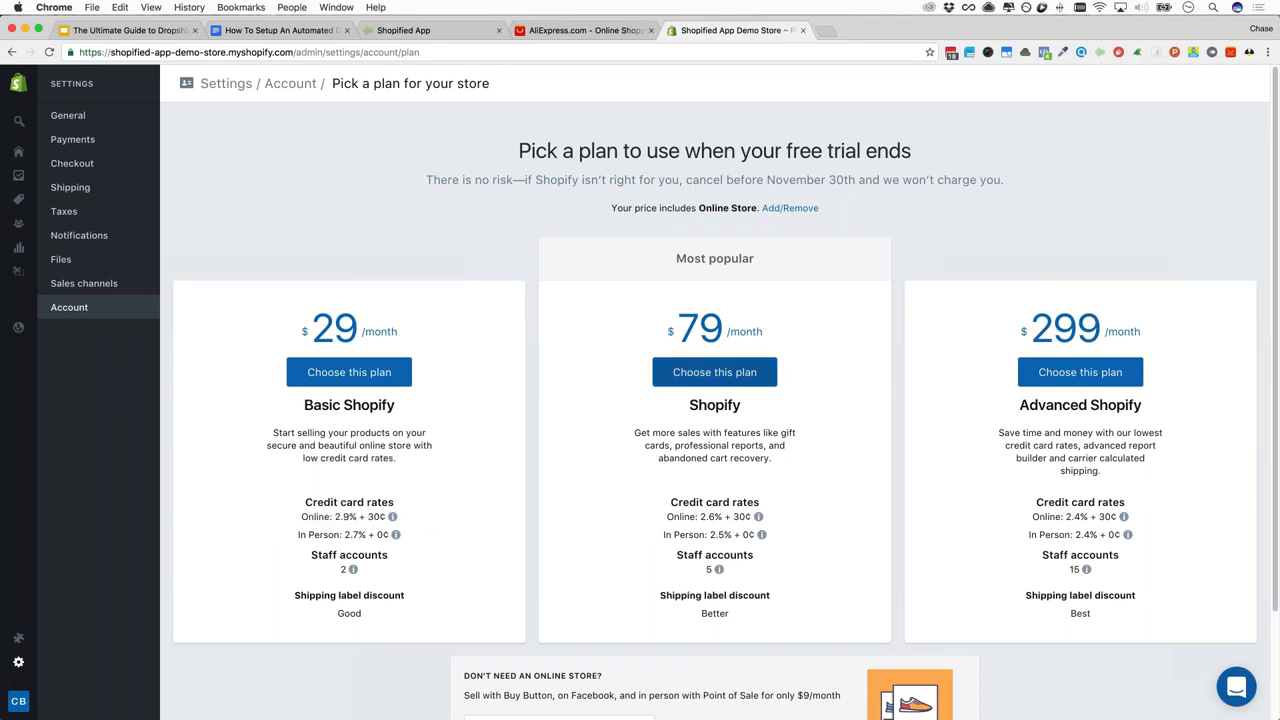
{"action": "mouse_move", "coordinate": [701, 518]}
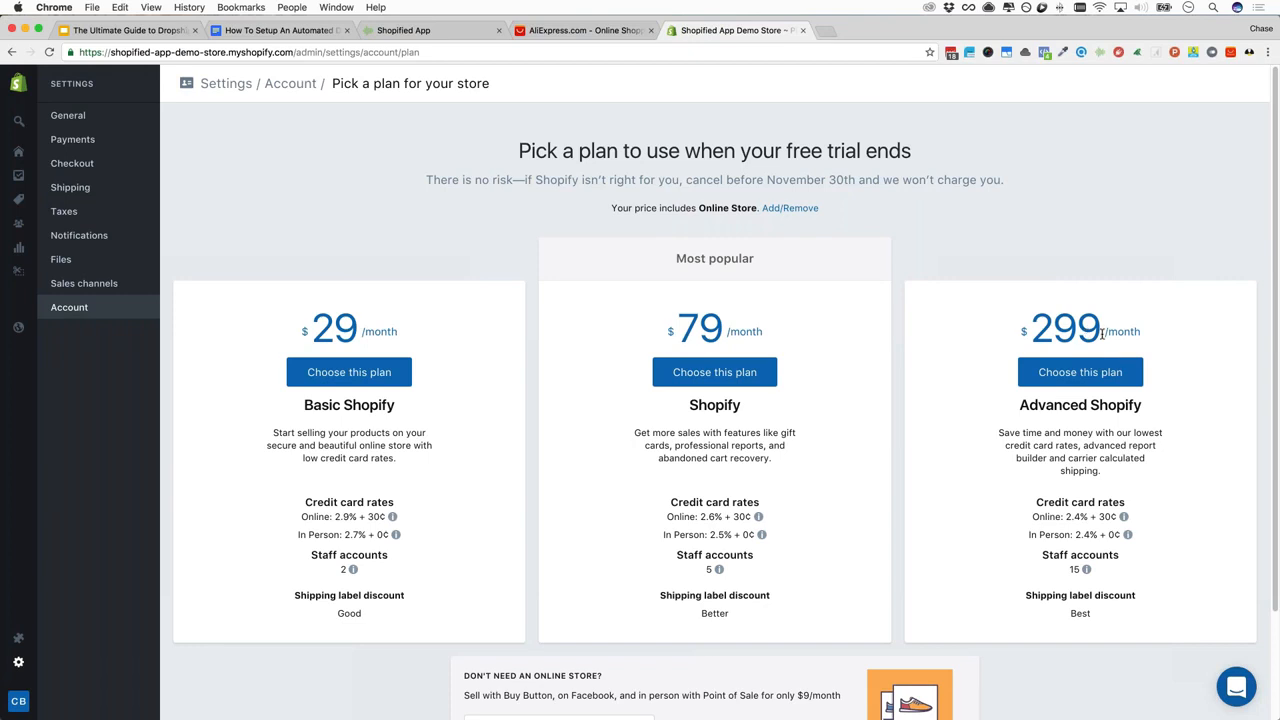
{"action": "left_click_drag", "start_coordinate": [1102, 334], "coordinate": [1024, 331]}
{"action": "left_click", "coordinate": [888, 322]}
{"action": "triple_click", "coordinate": [1079, 328]}
{"action": "left_click", "coordinate": [1079, 328]}
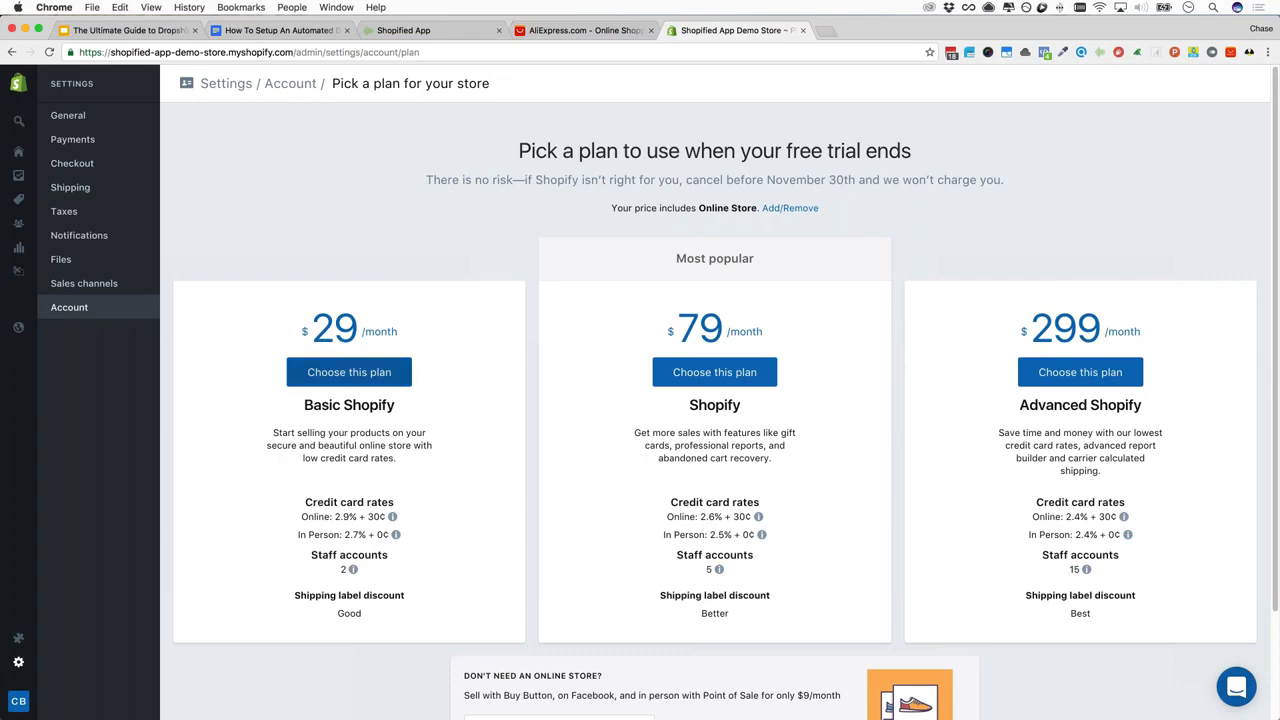
{"action": "scroll", "coordinate": [350, 372], "scroll_direction": "down", "scroll_amount": 3}
{"action": "scroll", "coordinate": [360, 372], "scroll_direction": "up", "scroll_amount": 3}
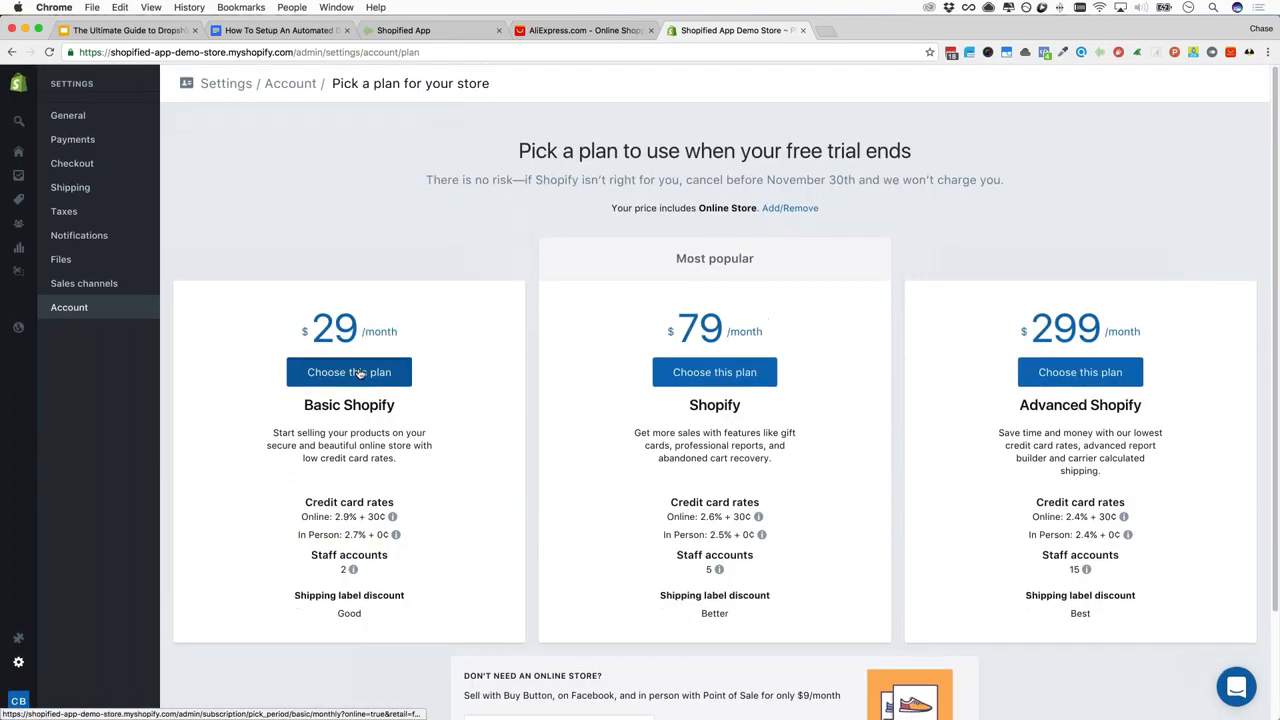
{"action": "left_click", "coordinate": [358, 372]}
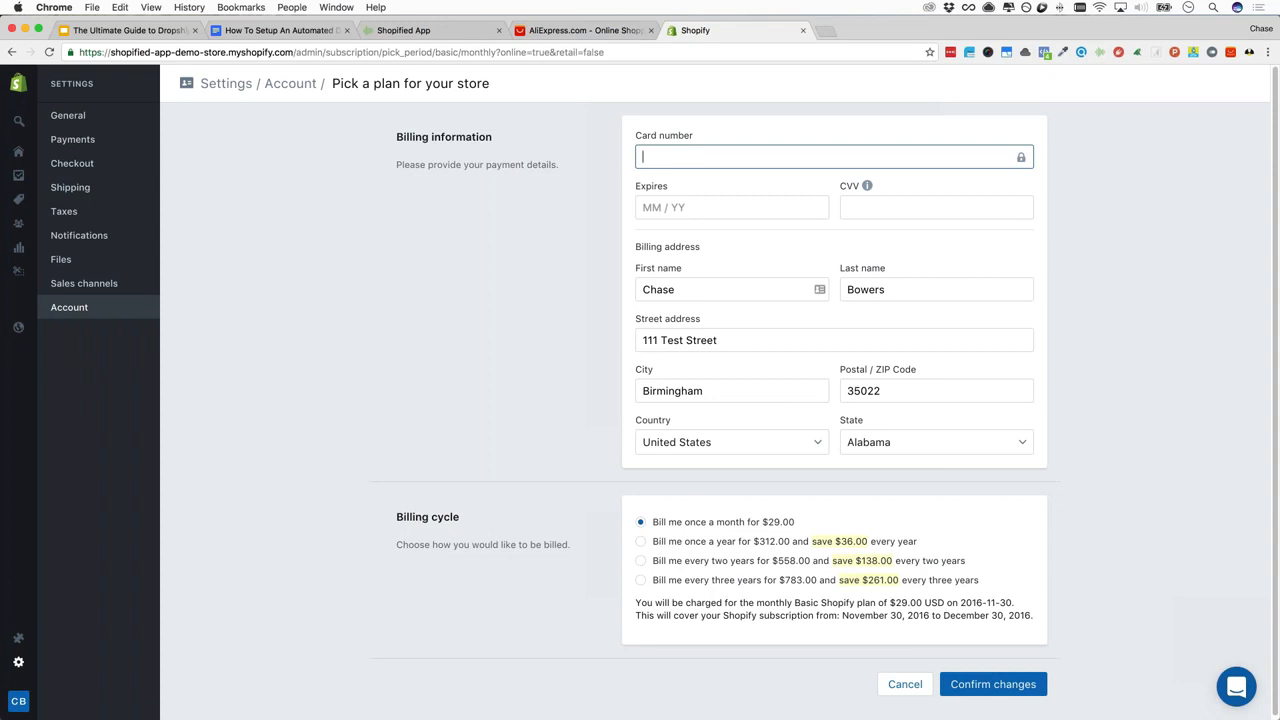
{"action": "left_click", "coordinate": [683, 342]}
{"action": "left_click", "coordinate": [614, 546]}
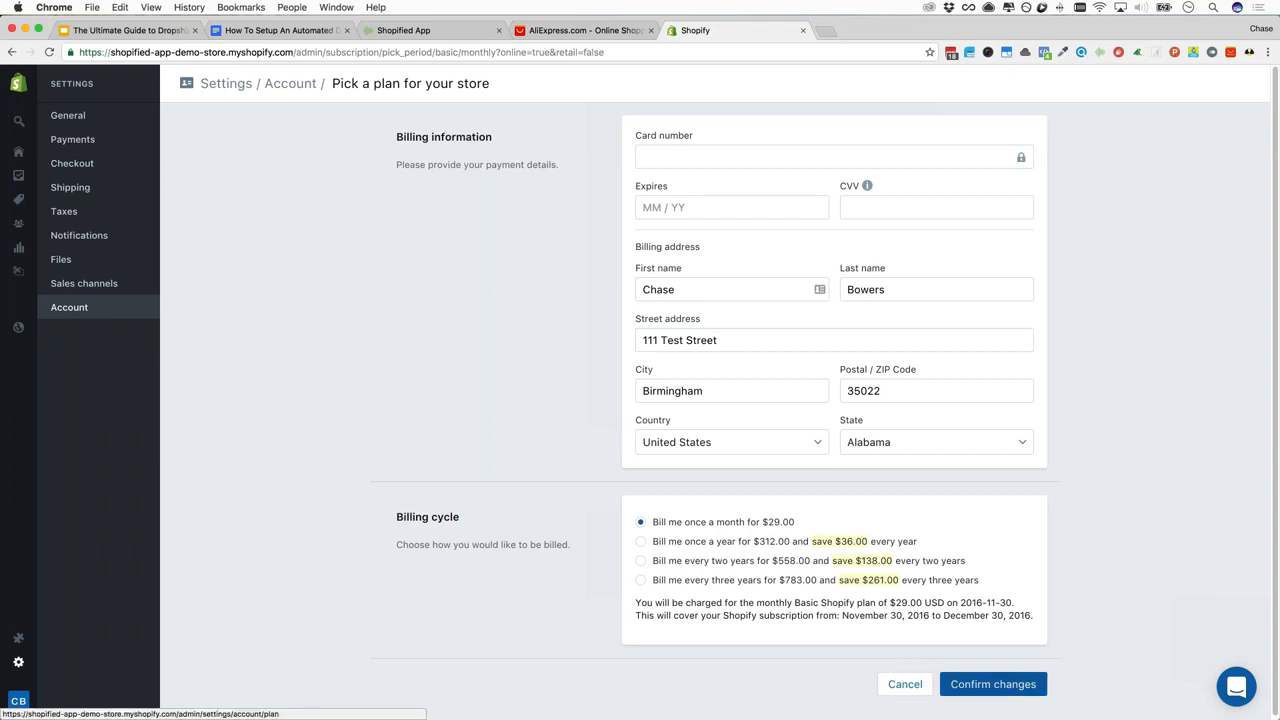
{"action": "left_click", "coordinate": [912, 688]}
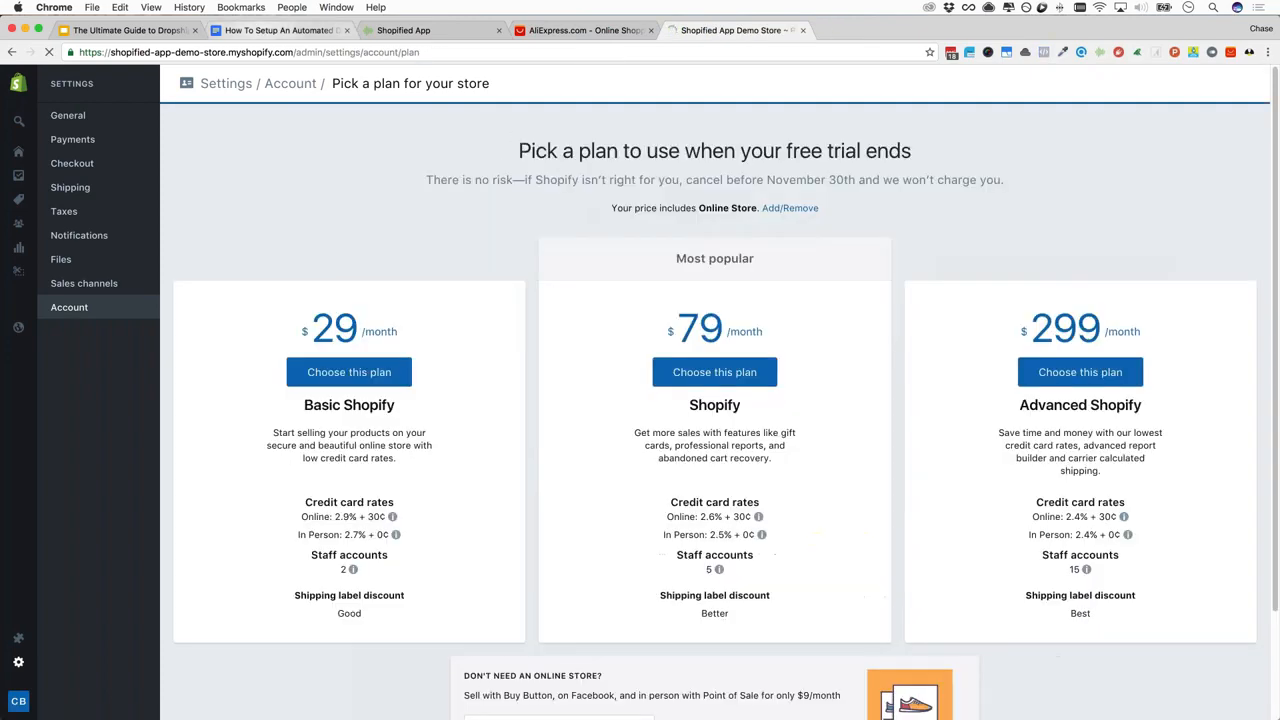
{"action": "left_click", "coordinate": [282, 30]}
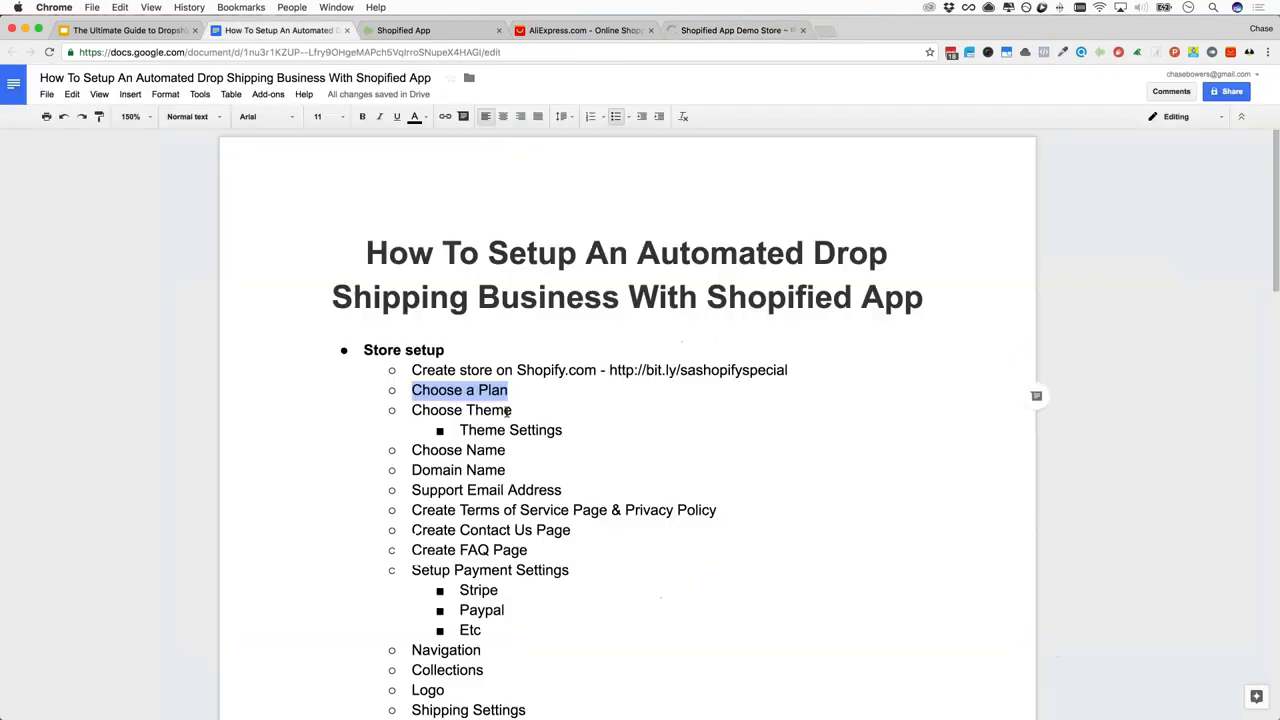
{"action": "left_click", "coordinate": [725, 32]}
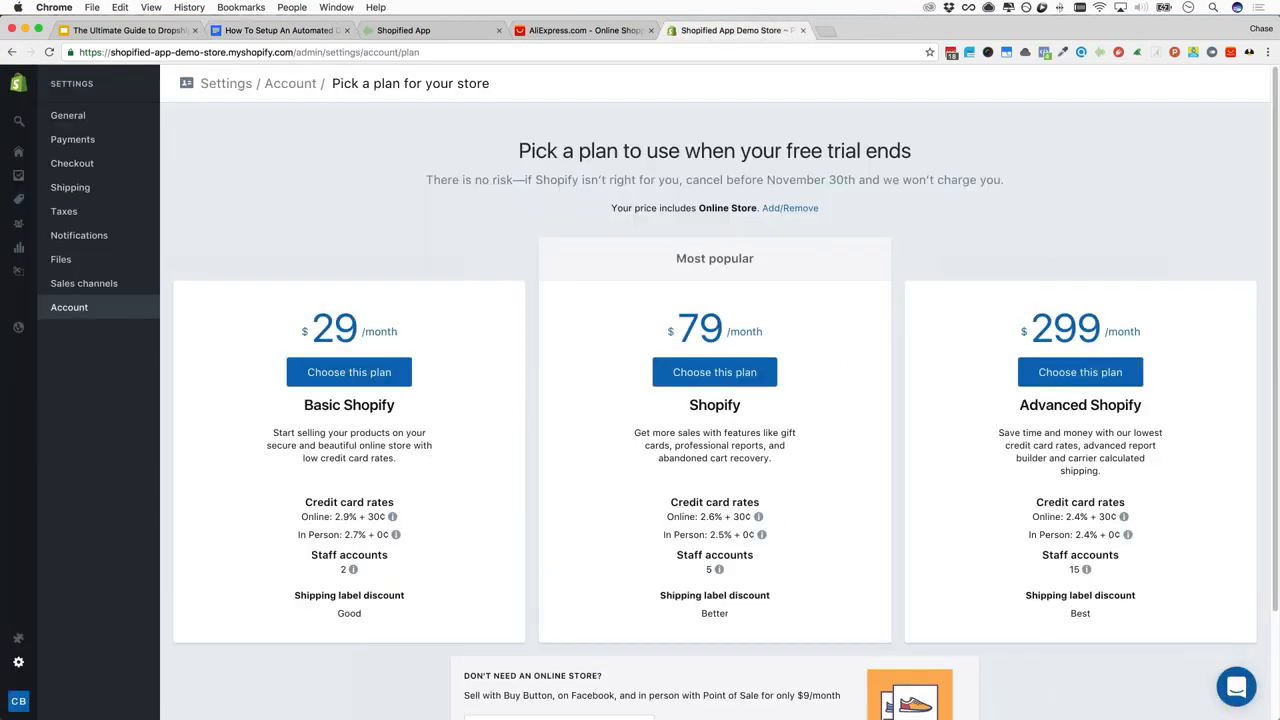
{"action": "mouse_move", "coordinate": [18, 223]}
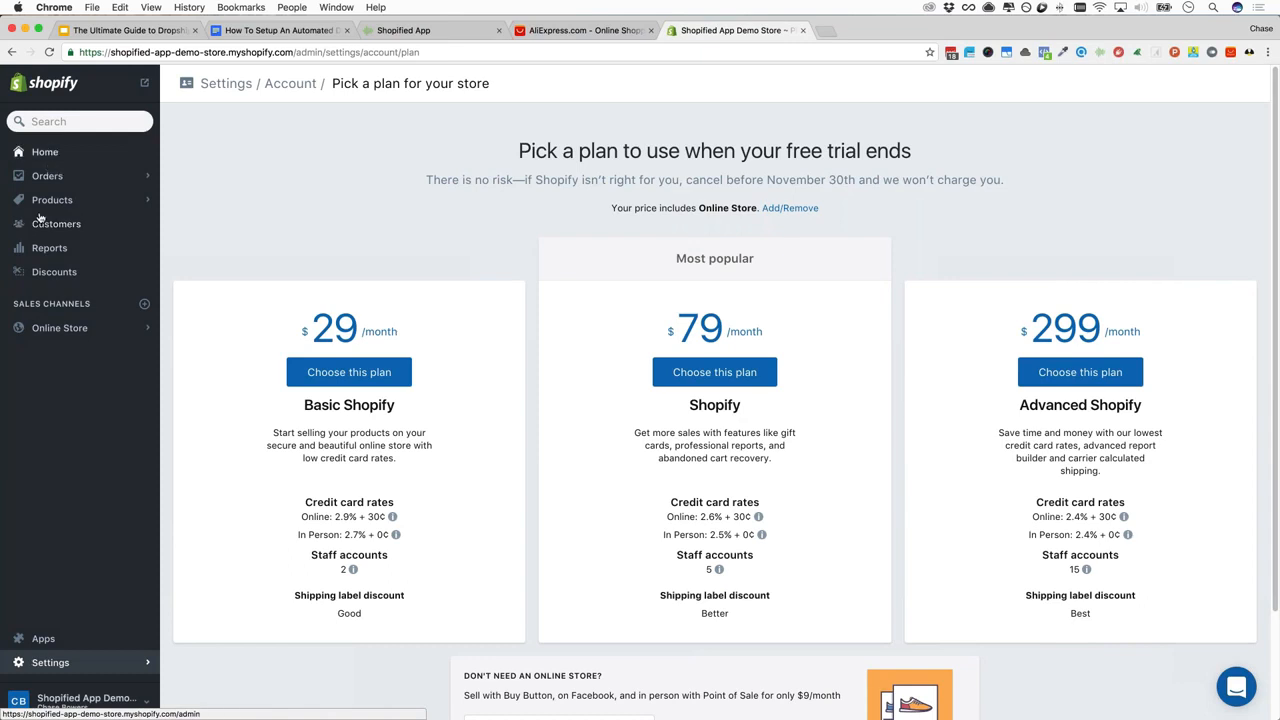
Open Online Store's Themes page, then themes.shopify.com via Visit Theme Store
{"action": "left_click", "coordinate": [53, 329]}
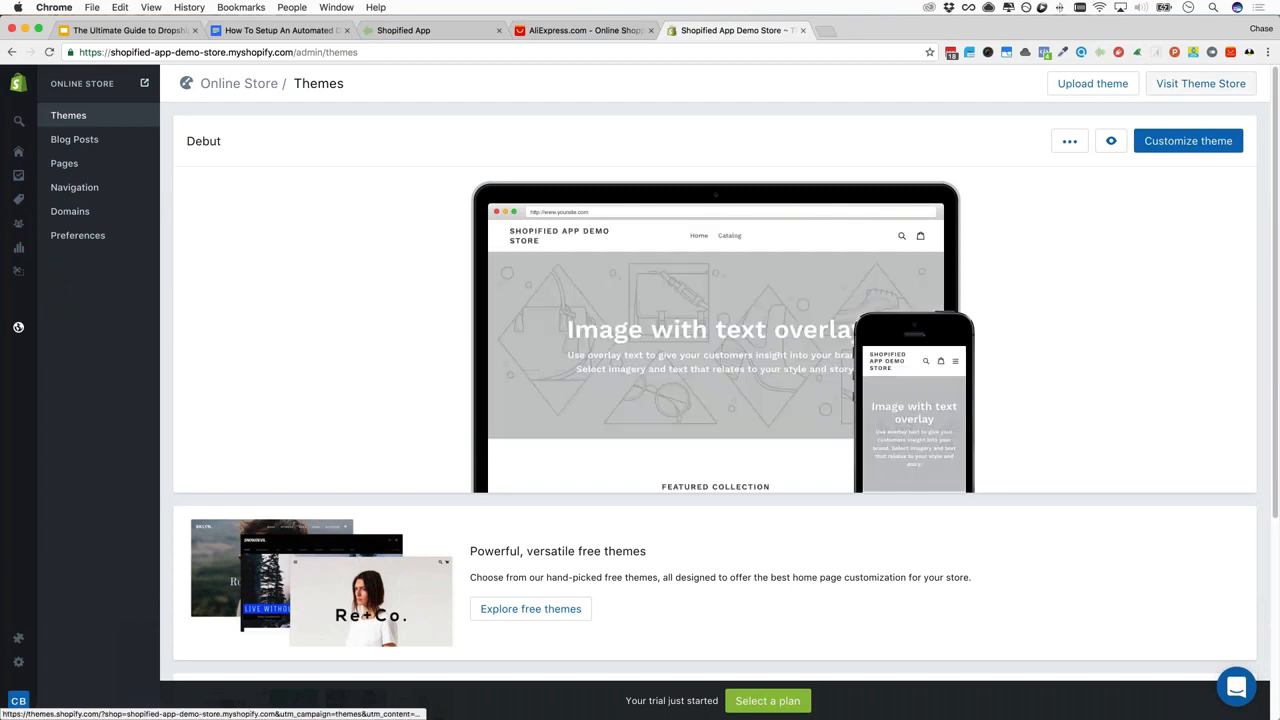
{"action": "left_click", "coordinate": [1201, 84]}
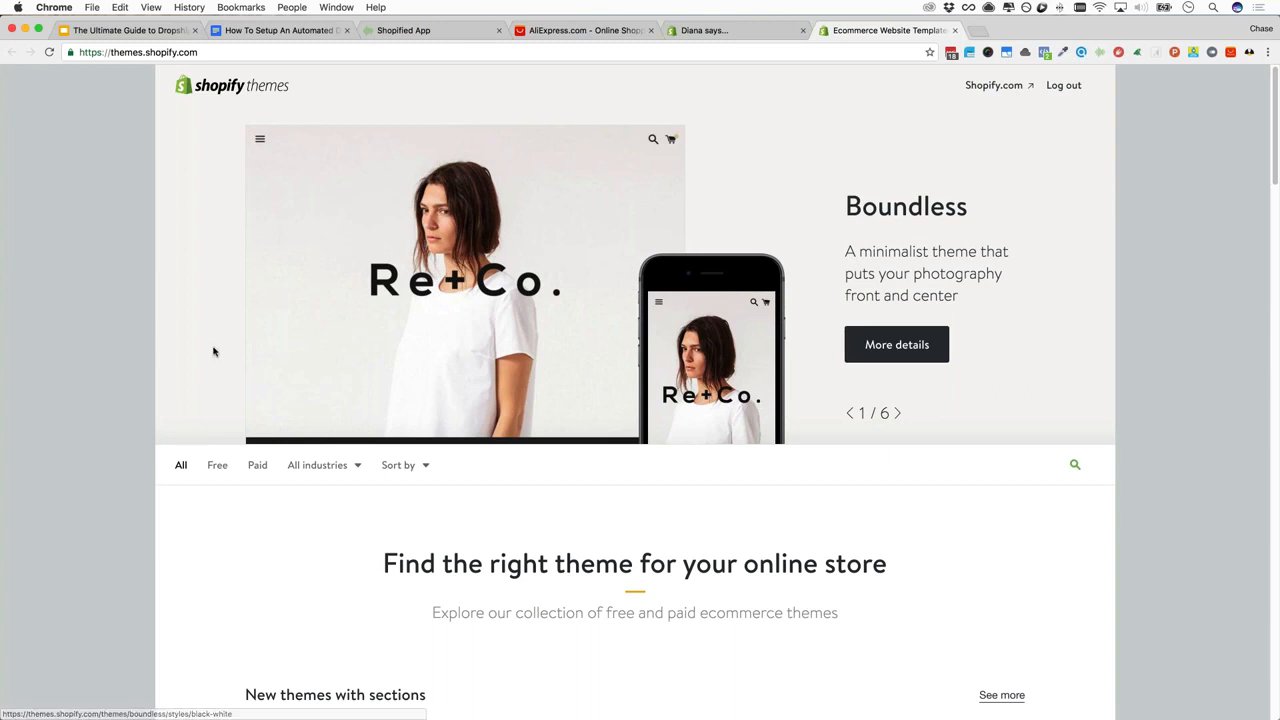
Return to the admin themes page and browse the support chat's conversations
{"action": "scroll", "coordinate": [450, 190], "scroll_direction": "down", "scroll_amount": 1}
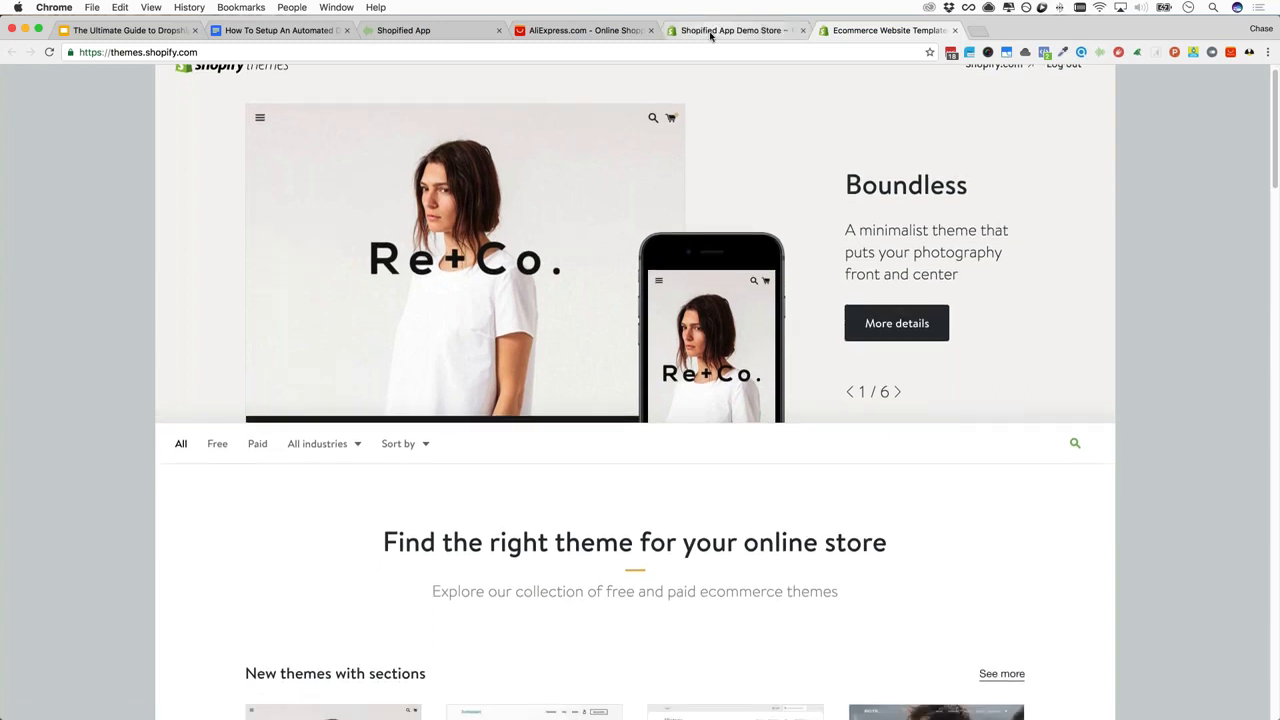
{"action": "left_click", "coordinate": [709, 30]}
{"action": "scroll", "coordinate": [1112, 558], "scroll_direction": "down", "scroll_amount": 3}
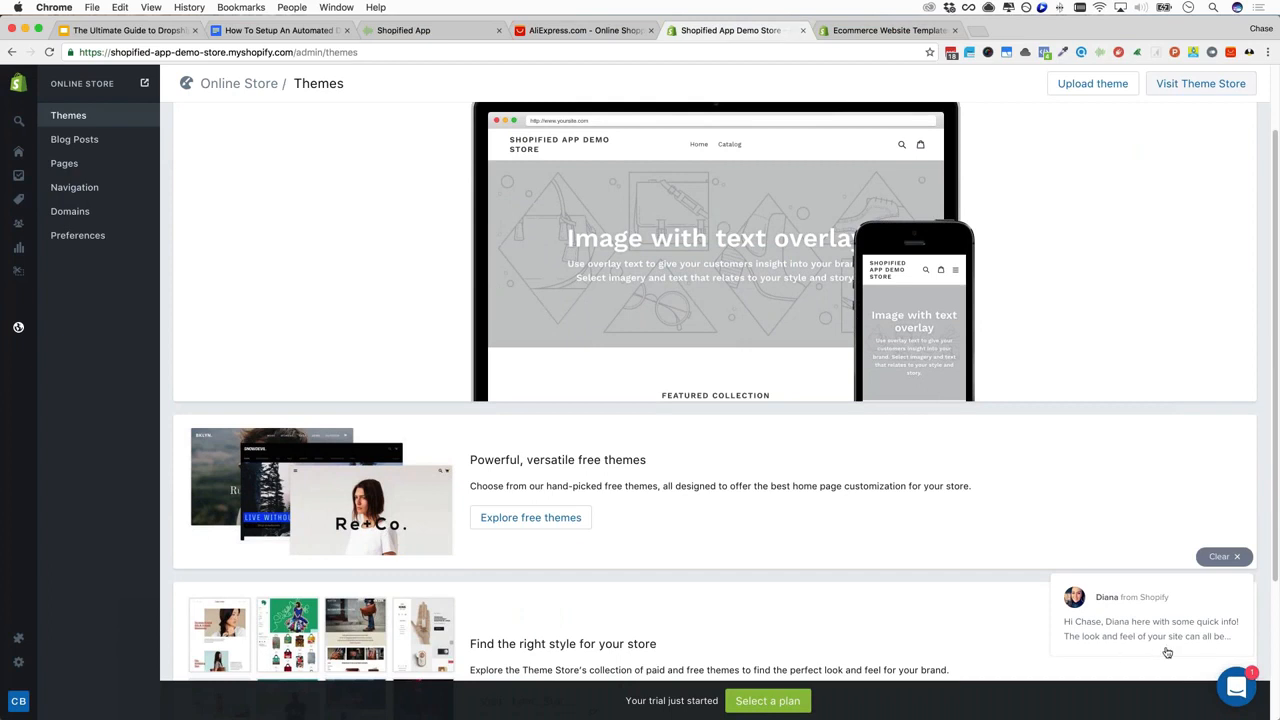
{"action": "left_click", "coordinate": [1236, 689]}
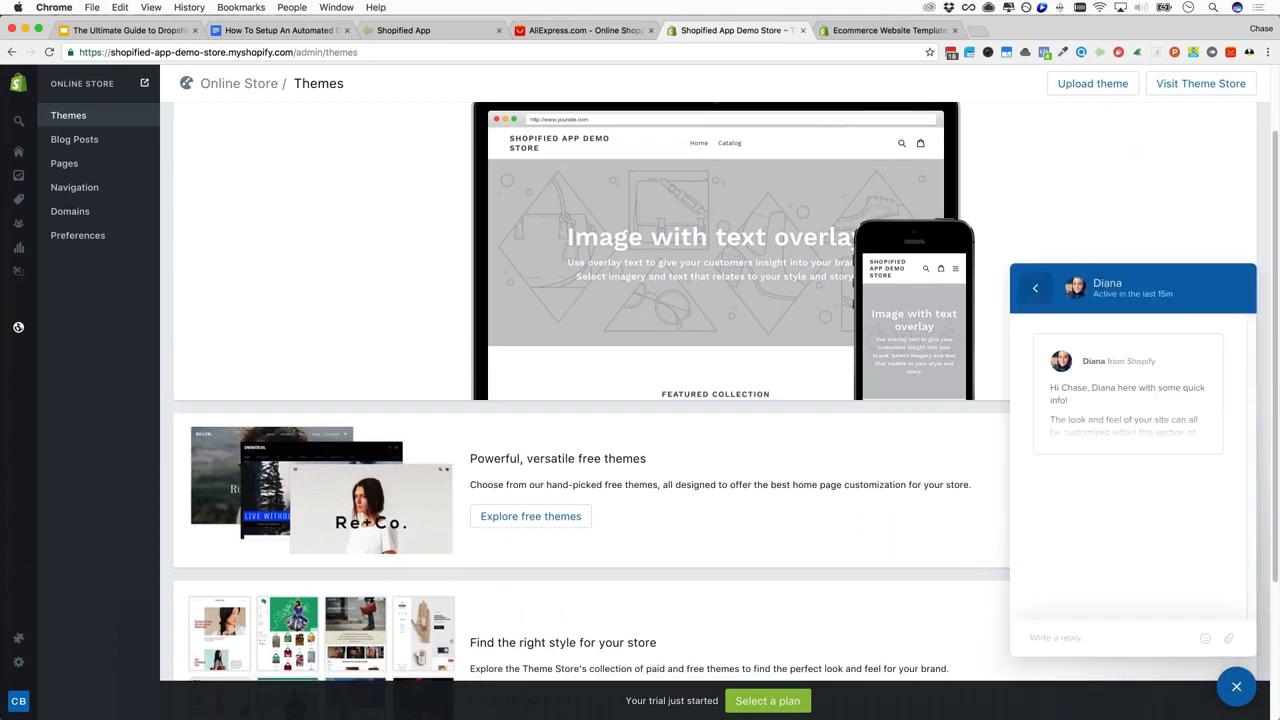
{"action": "left_click", "coordinate": [1035, 288]}
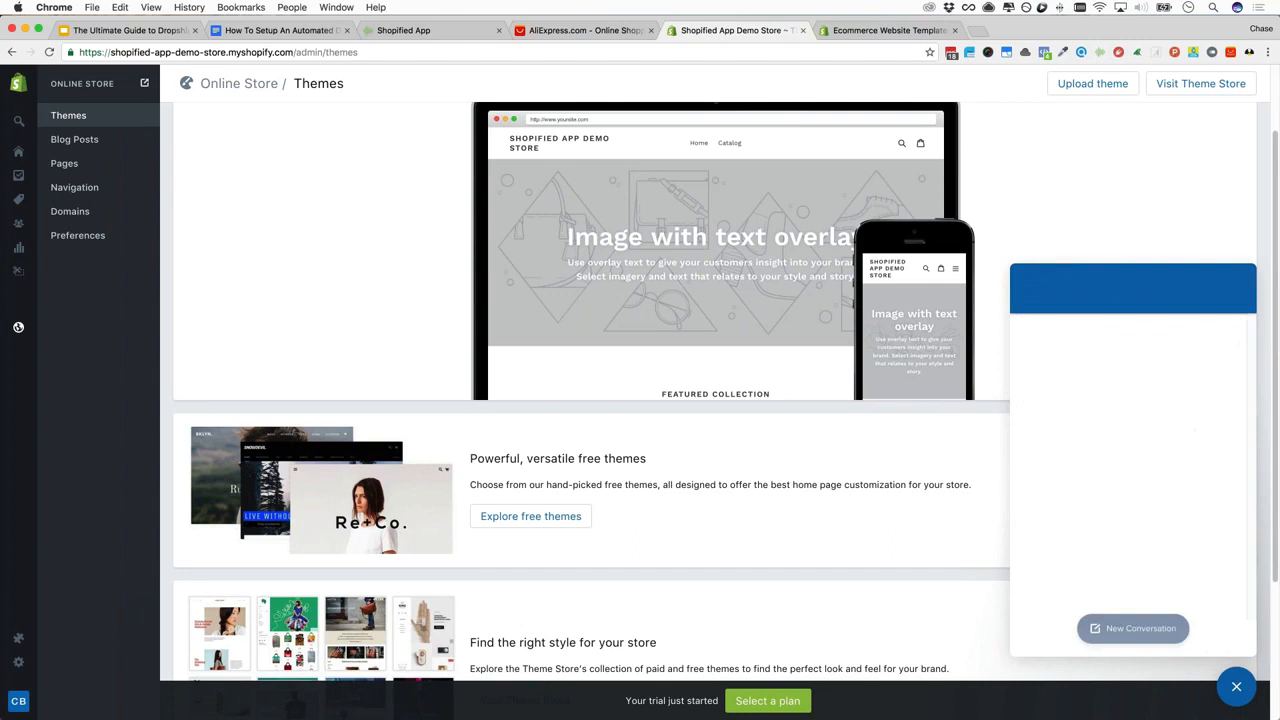
{"action": "left_click", "coordinate": [1146, 639]}
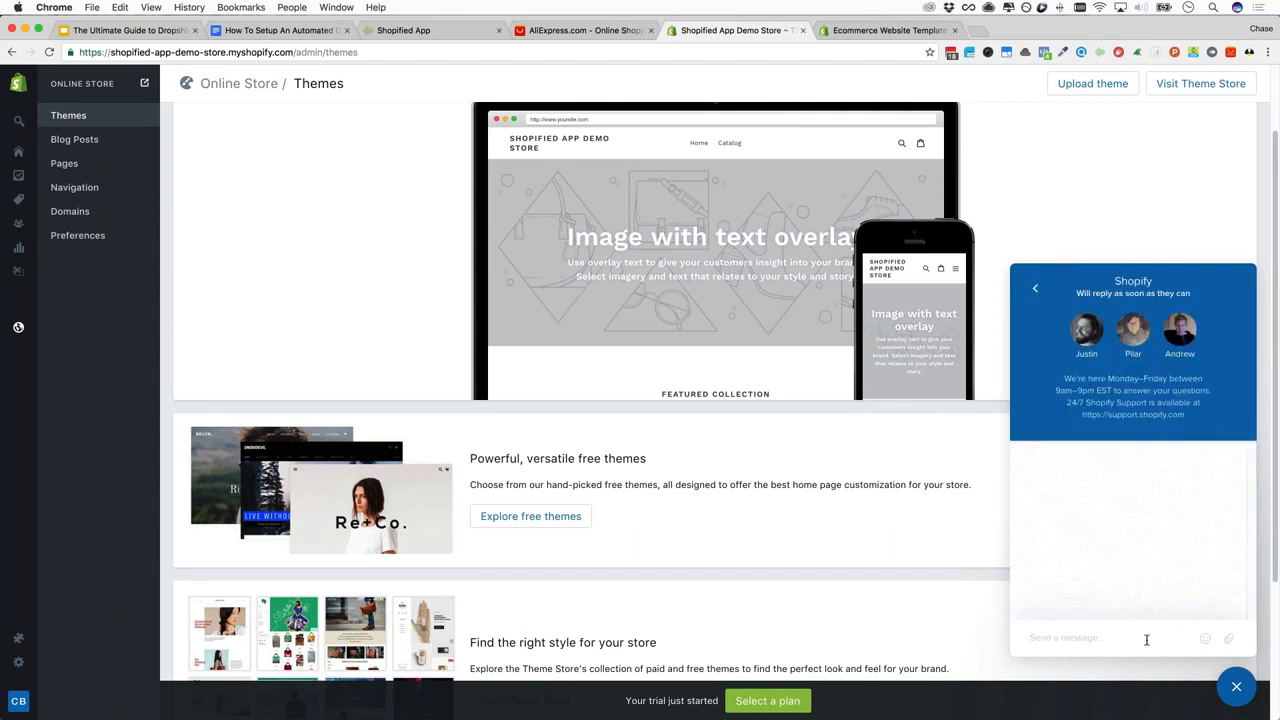
Close the support chat and switch to the Shopify theme store listing
{"action": "left_click", "coordinate": [1236, 687]}
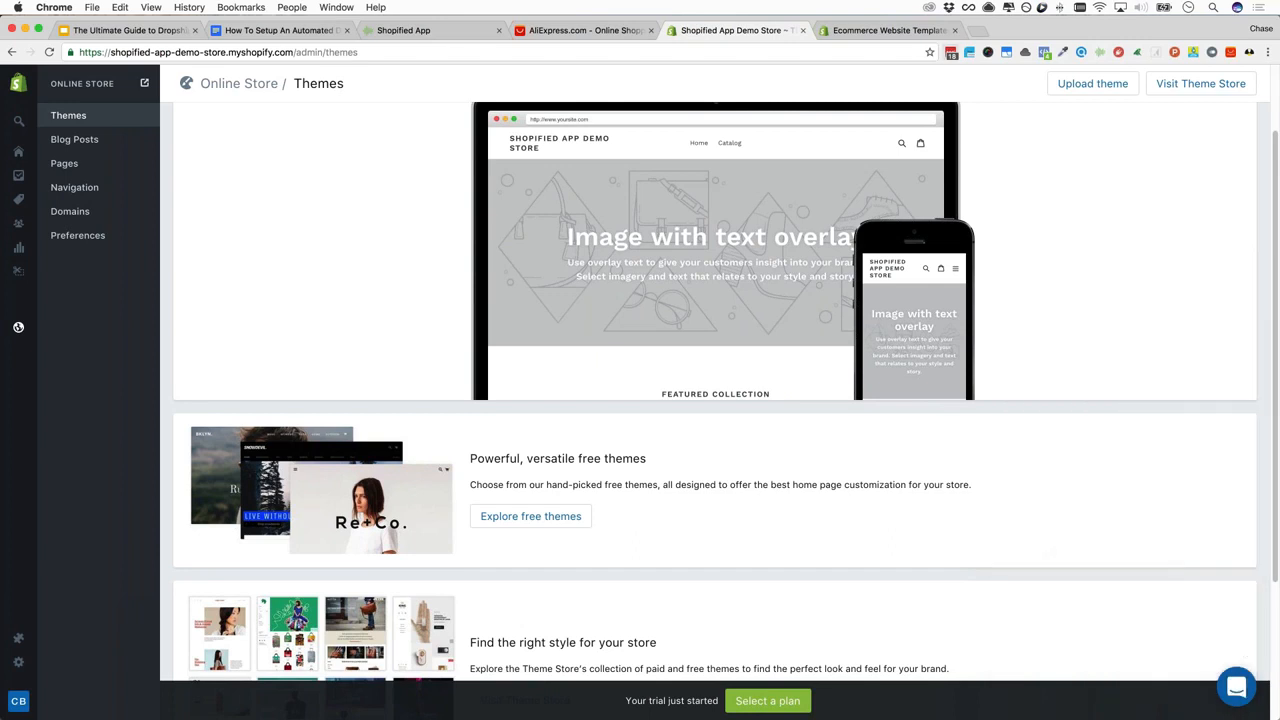
{"action": "left_click", "coordinate": [888, 31]}
{"action": "mouse_move", "coordinate": [320, 444]}
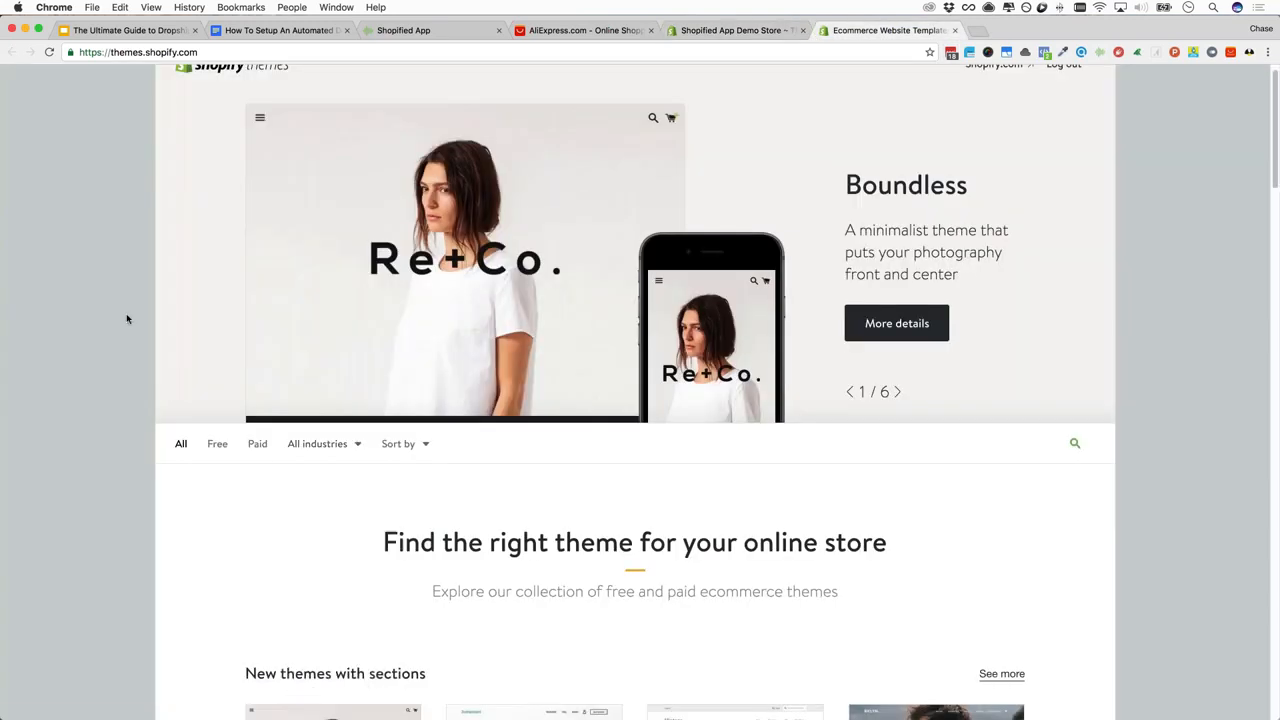
{"action": "scroll", "coordinate": [126, 319], "scroll_direction": "down", "scroll_amount": 5}
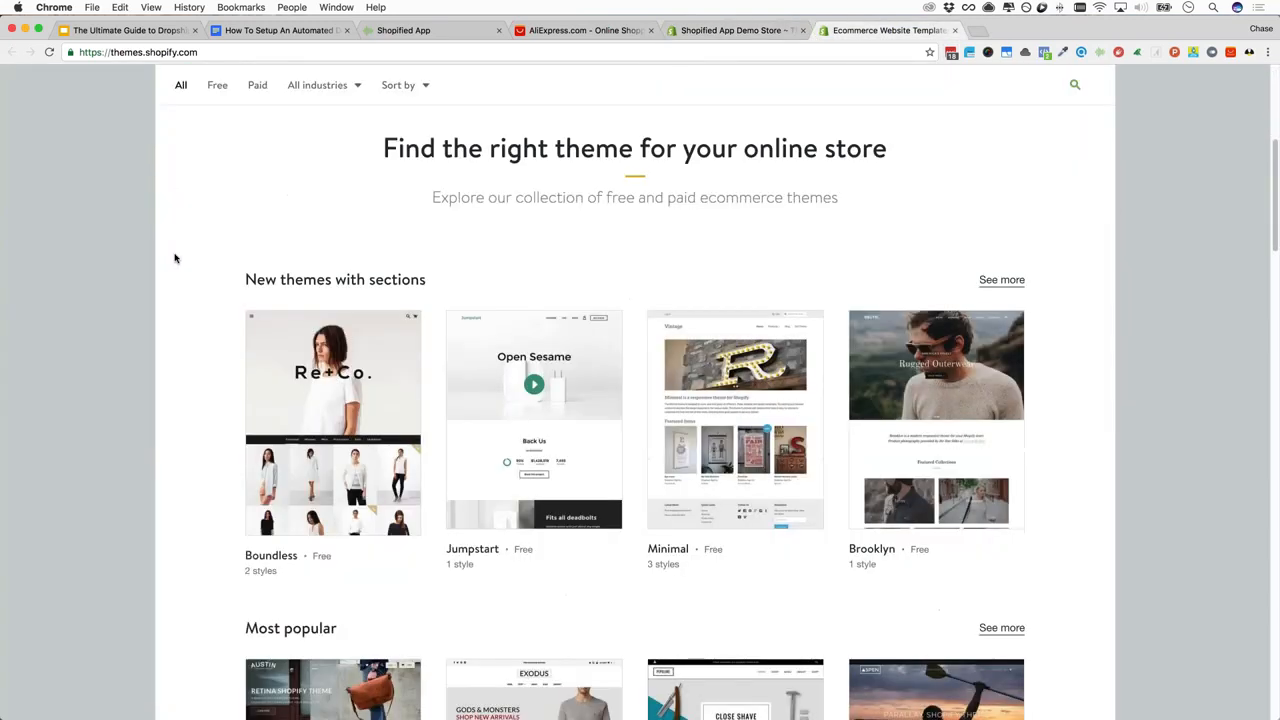
{"action": "scroll", "coordinate": [174, 257], "scroll_direction": "up", "scroll_amount": 3}
{"action": "mouse_move", "coordinate": [320, 262]}
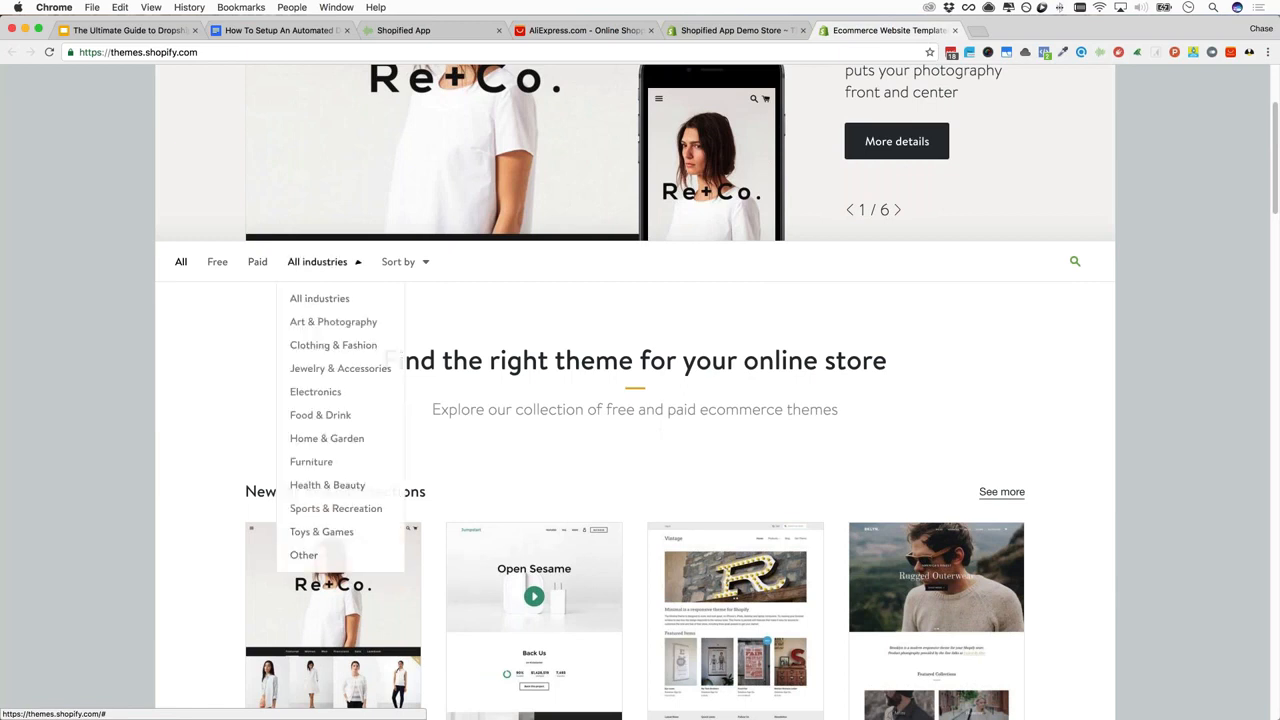
{"action": "scroll", "coordinate": [171, 396], "scroll_direction": "down", "scroll_amount": 1}
{"action": "scroll", "coordinate": [172, 394], "scroll_direction": "down", "scroll_amount": 4}
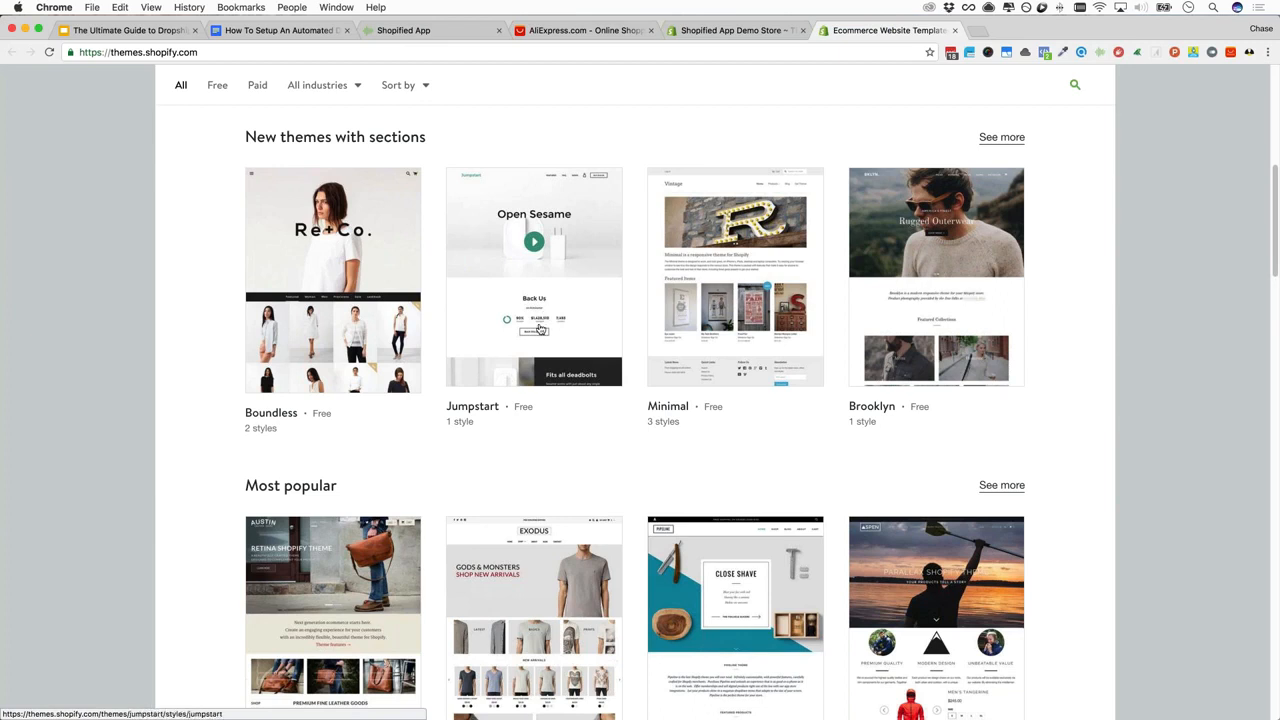
{"action": "left_click", "coordinate": [539, 320]}
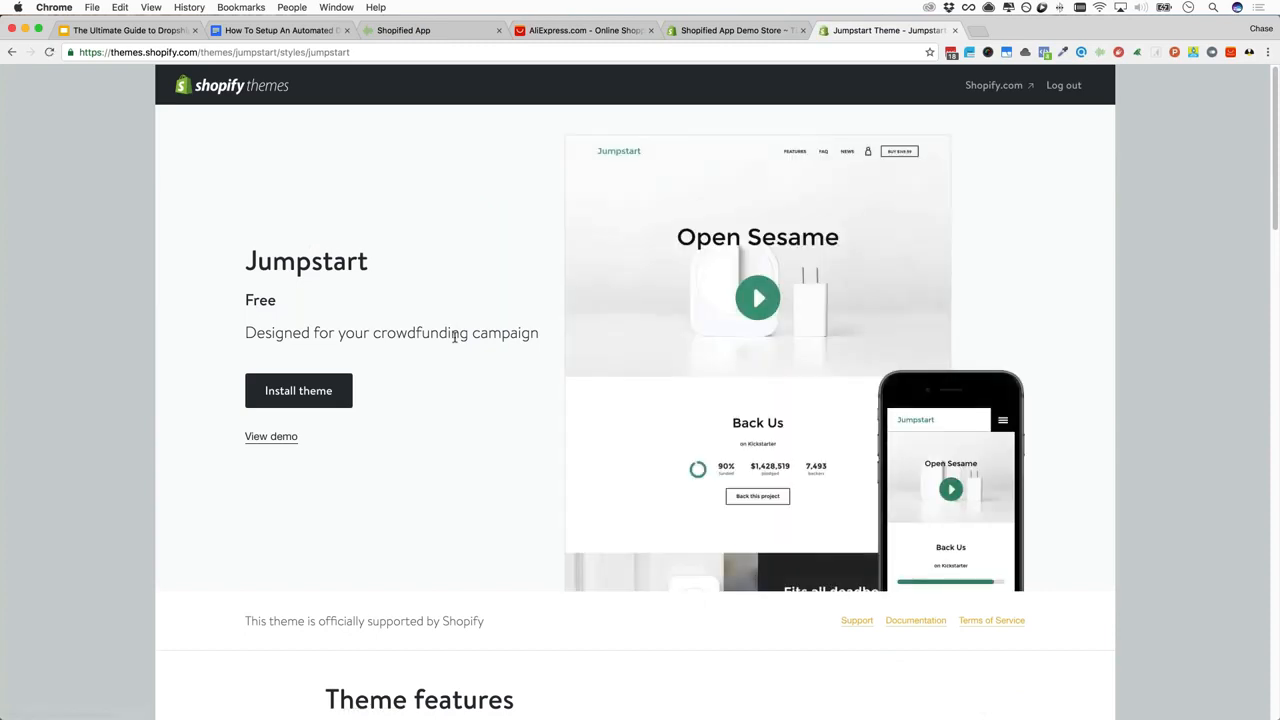
{"action": "scroll", "coordinate": [455, 337], "scroll_direction": "down", "scroll_amount": 5}
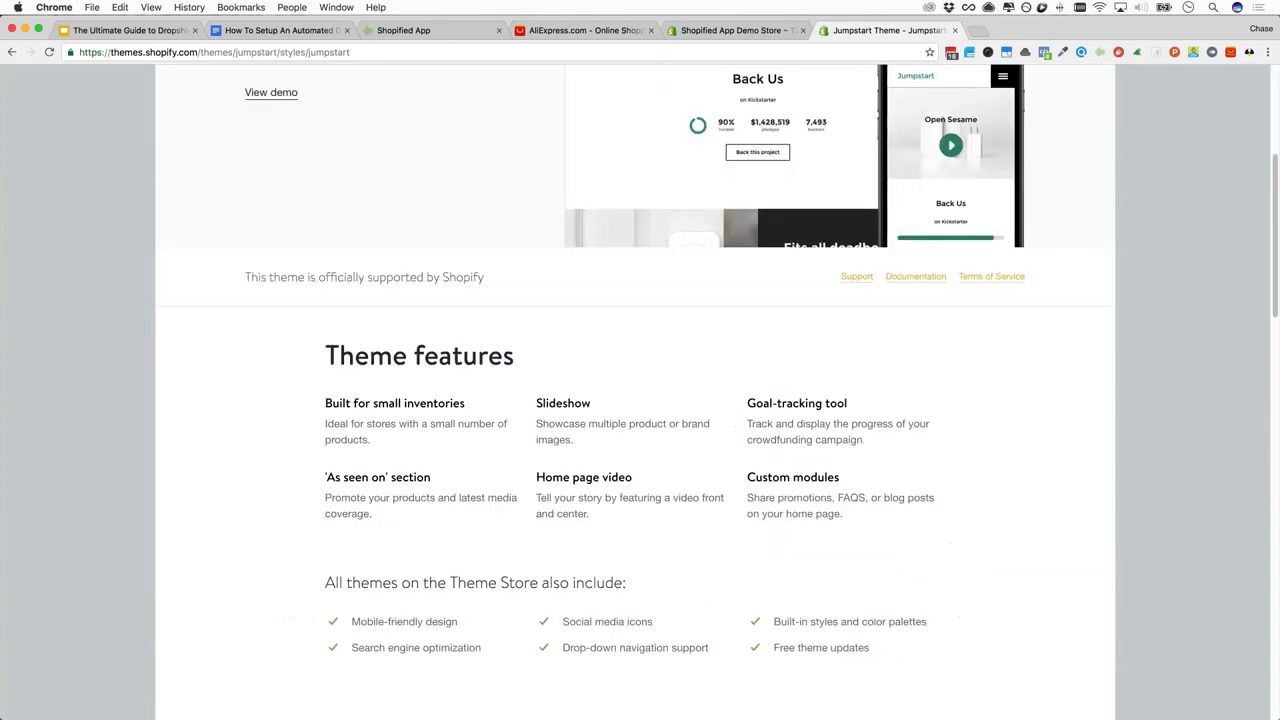
{"action": "scroll", "coordinate": [409, 358], "scroll_direction": "down", "scroll_amount": 1}
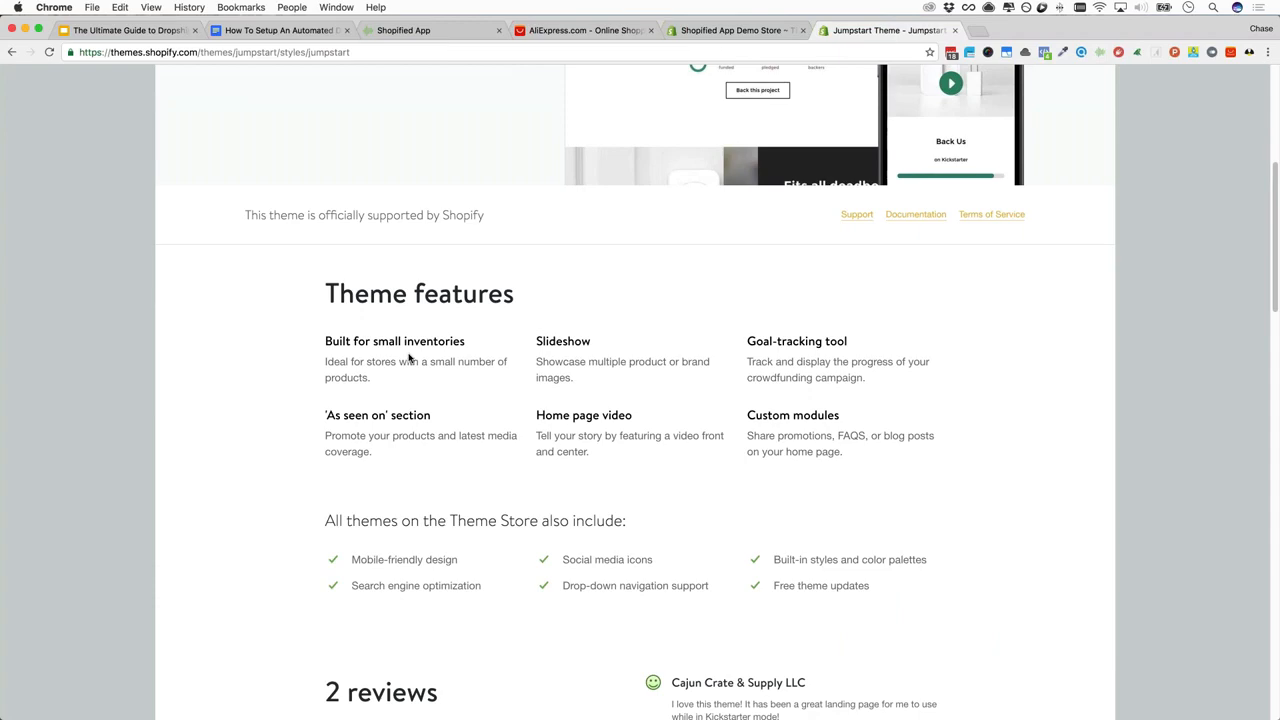
{"action": "scroll", "coordinate": [428, 405], "scroll_direction": "up", "scroll_amount": 5}
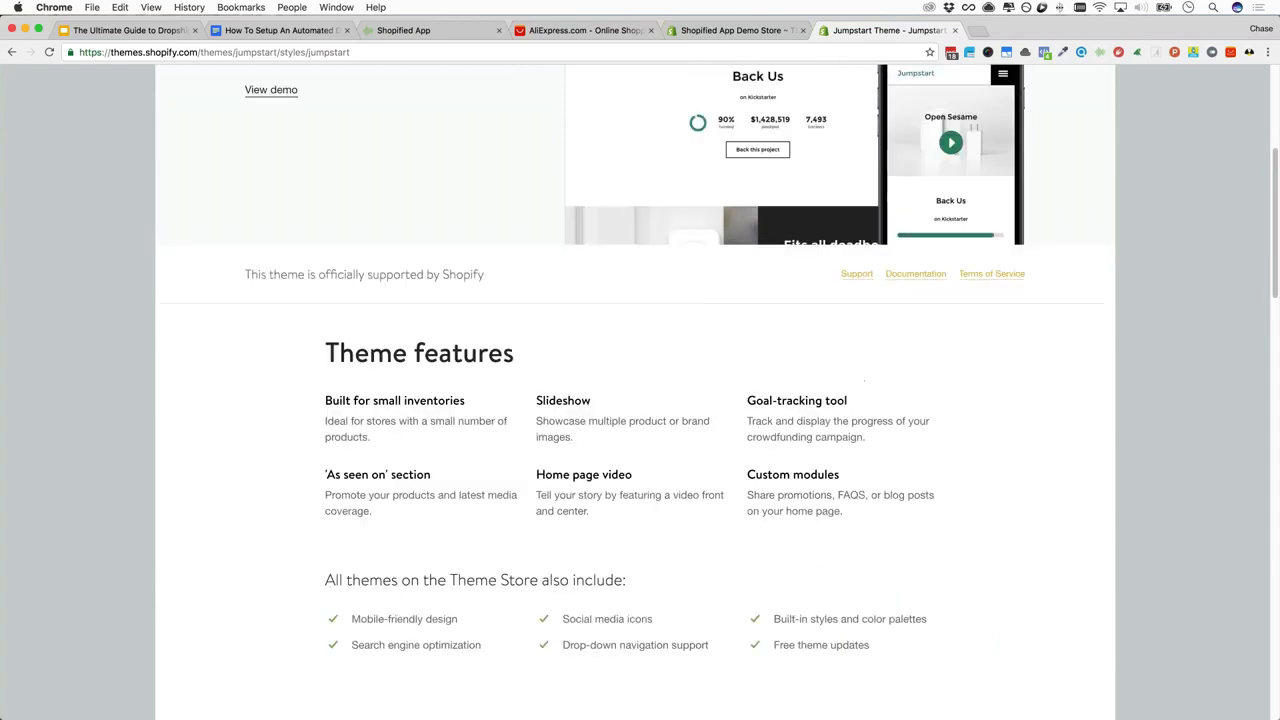
{"action": "scroll", "coordinate": [671, 308], "scroll_direction": "up", "scroll_amount": 2}
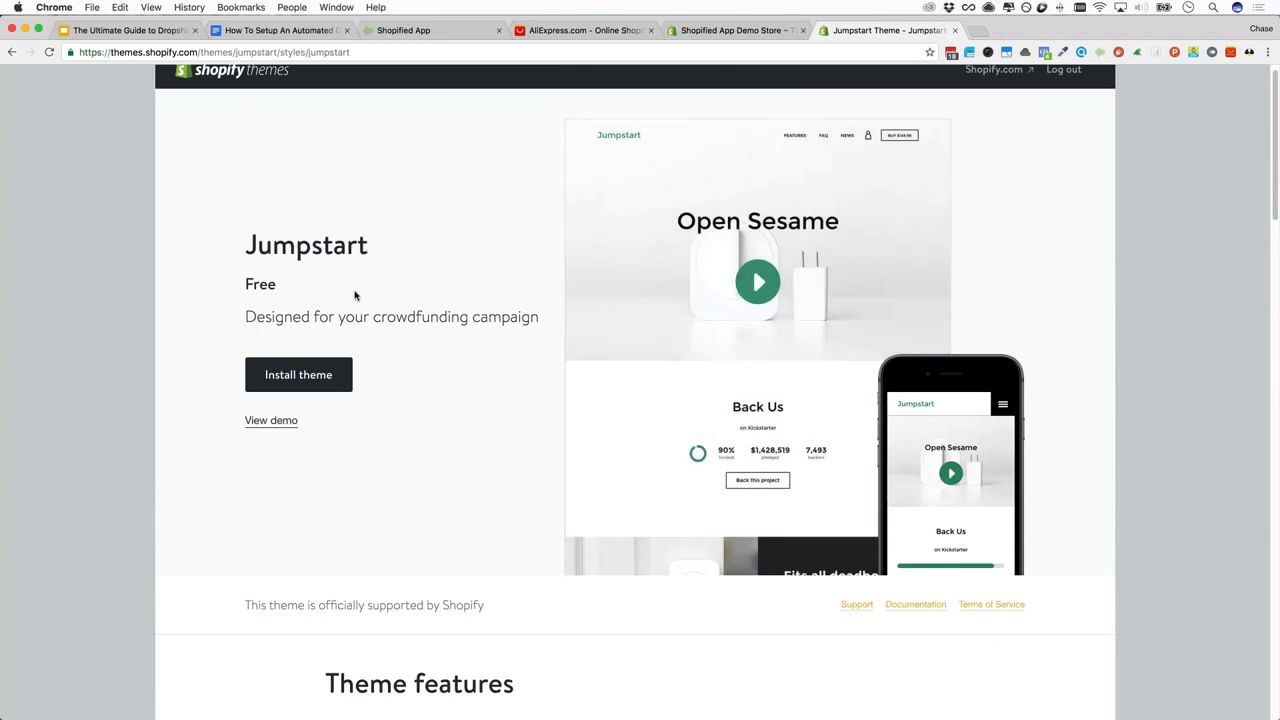
{"action": "left_click", "coordinate": [11, 52]}
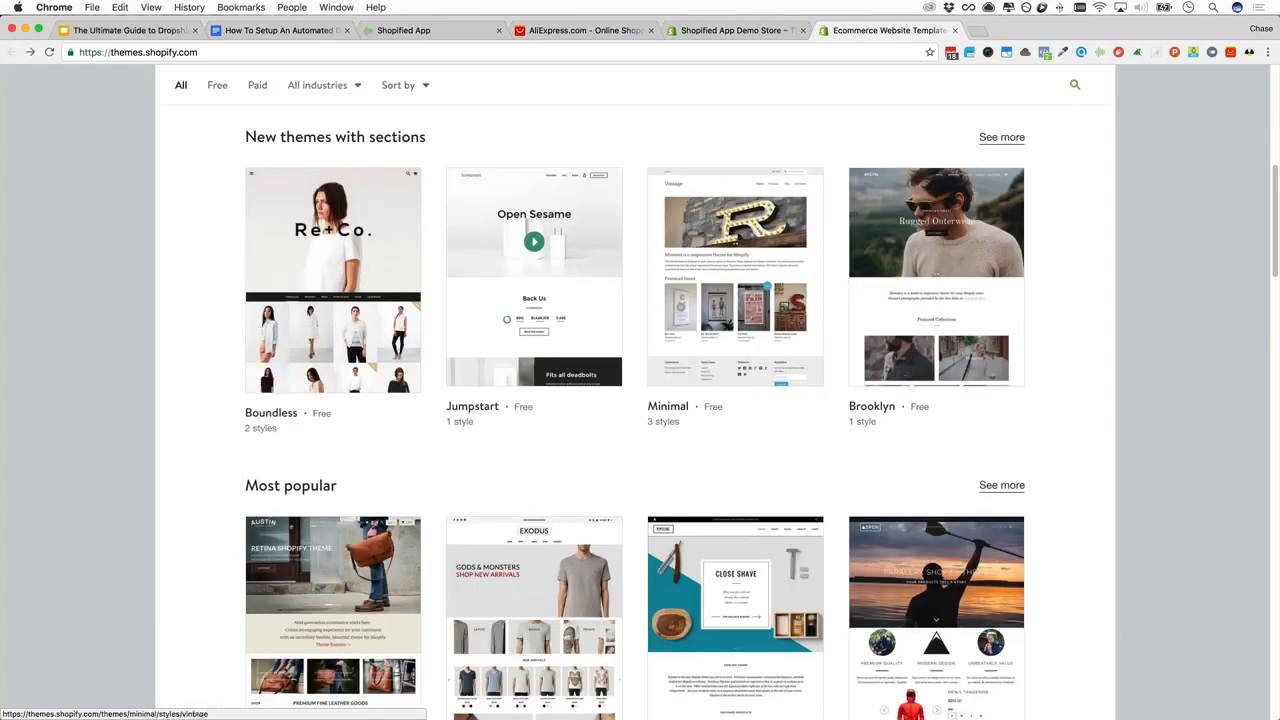
{"action": "scroll", "coordinate": [469, 255], "scroll_direction": "down", "scroll_amount": 4}
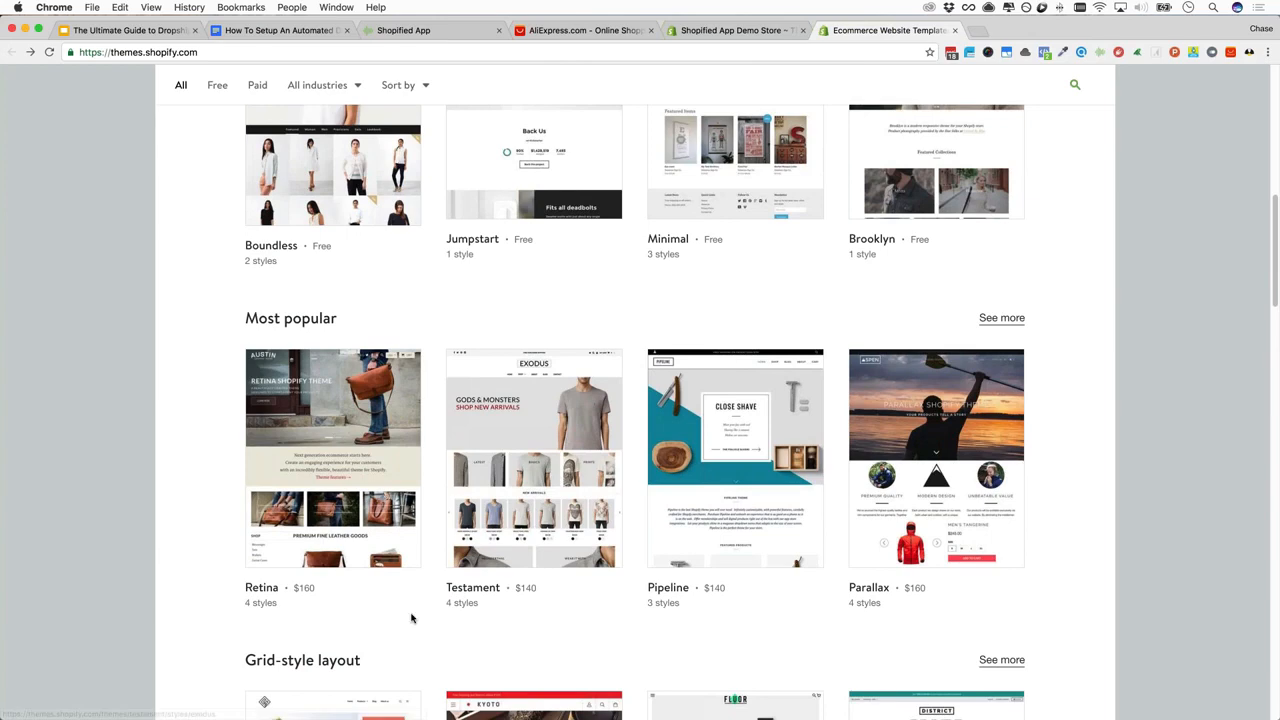
Install the free Brooklyn theme, publish it as the store's theme, and open the Theme Manager
{"action": "scroll", "coordinate": [924, 290], "scroll_direction": "up", "scroll_amount": 4}
{"action": "left_click", "coordinate": [924, 290]}
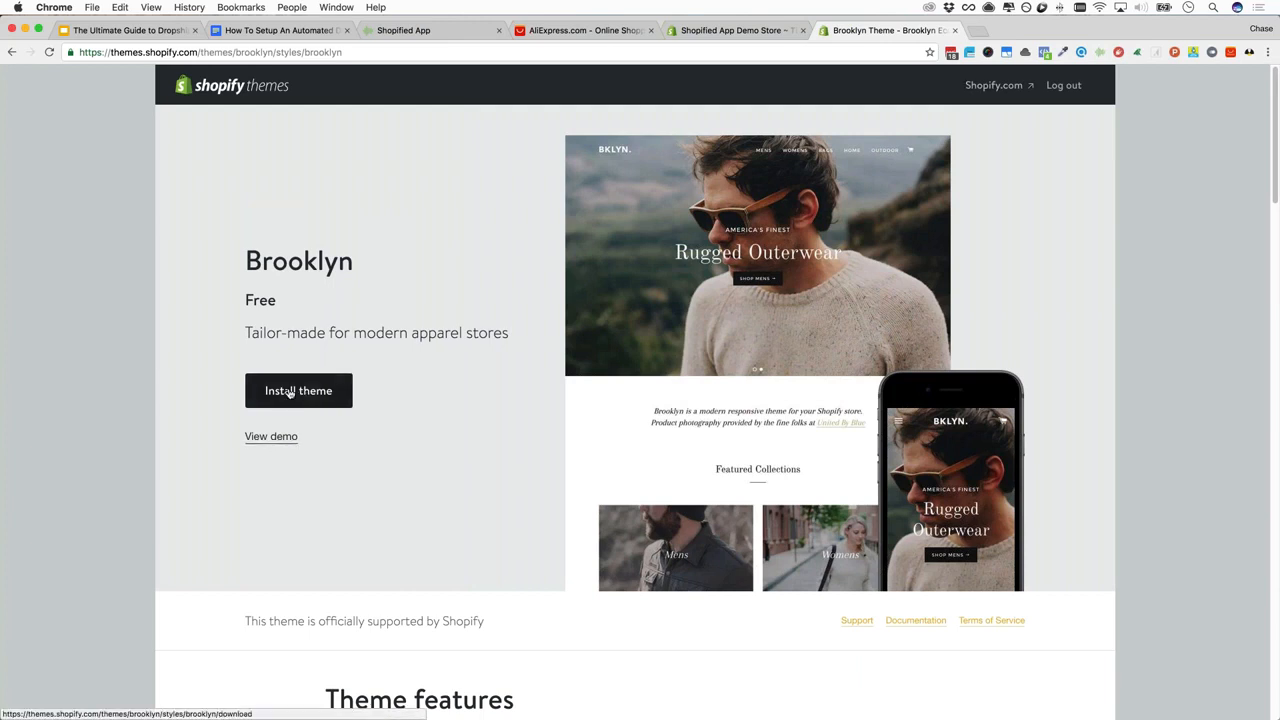
{"action": "left_click", "coordinate": [288, 392]}
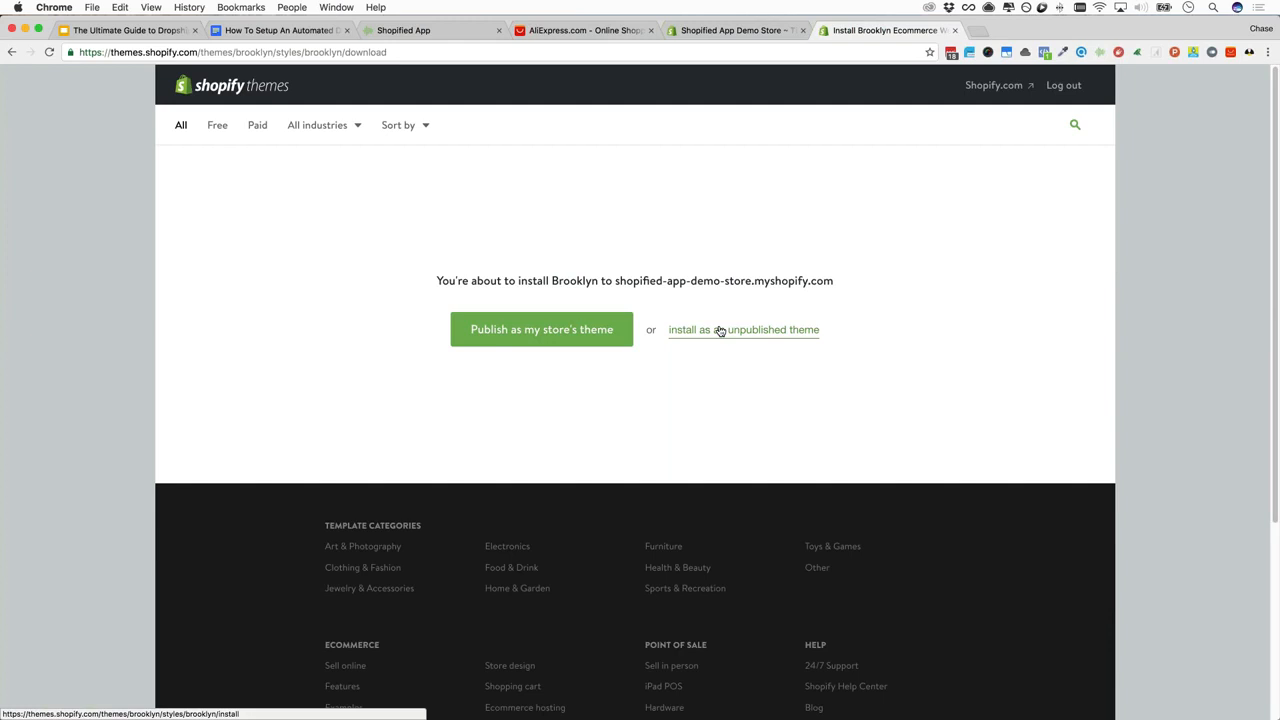
{"action": "left_click", "coordinate": [521, 340]}
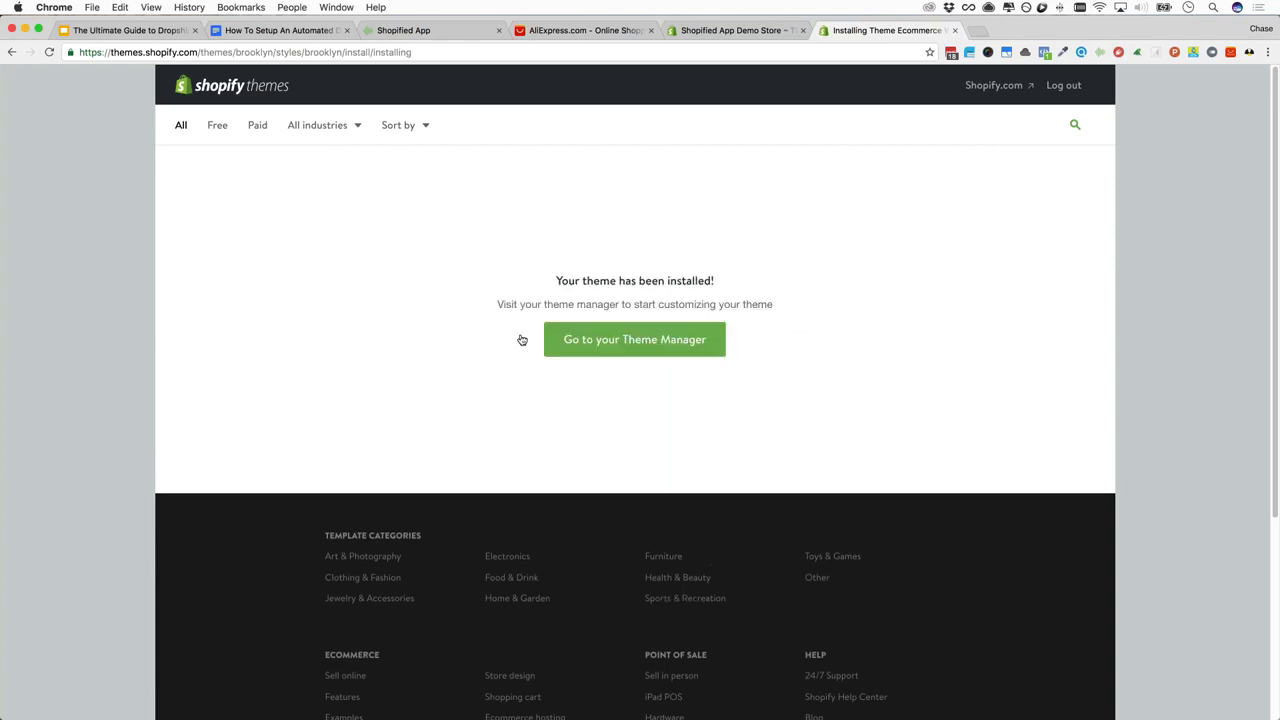
{"action": "left_click", "coordinate": [623, 339]}
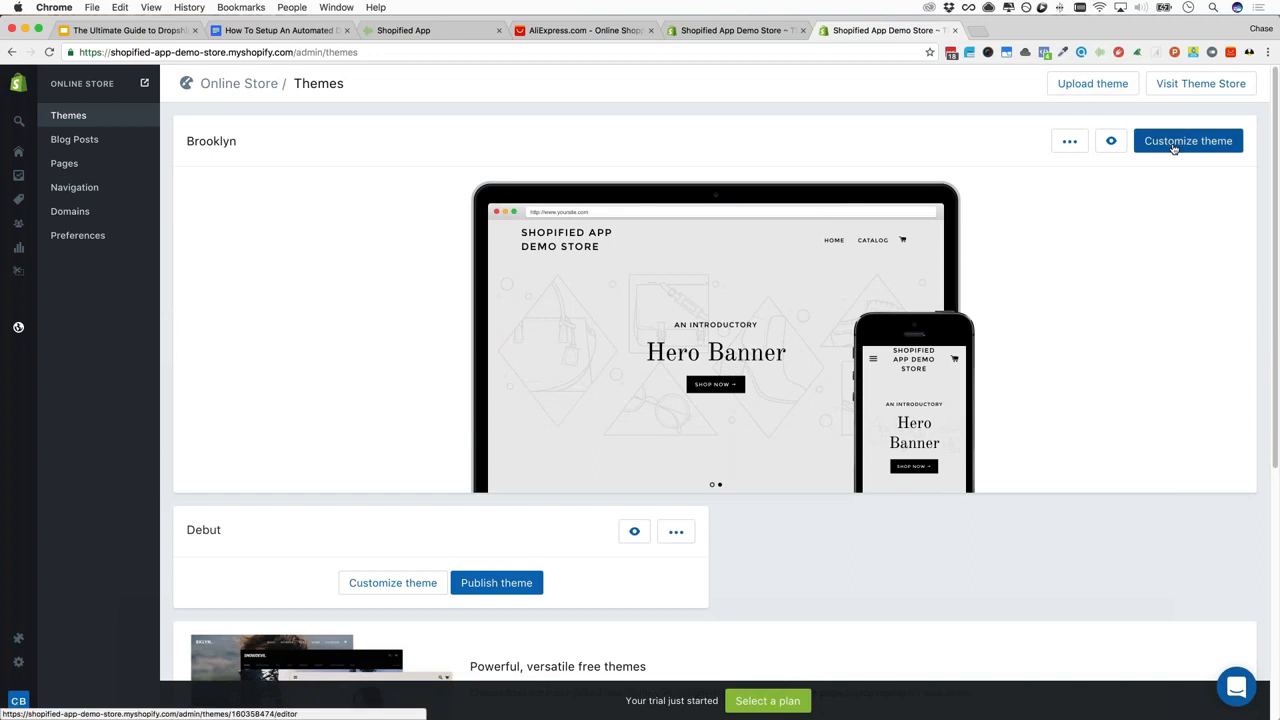
Start customizing Brooklyn and review the Sidebar menu's primary menu choices, leaving them unchanged
{"action": "left_click", "coordinate": [1174, 145]}
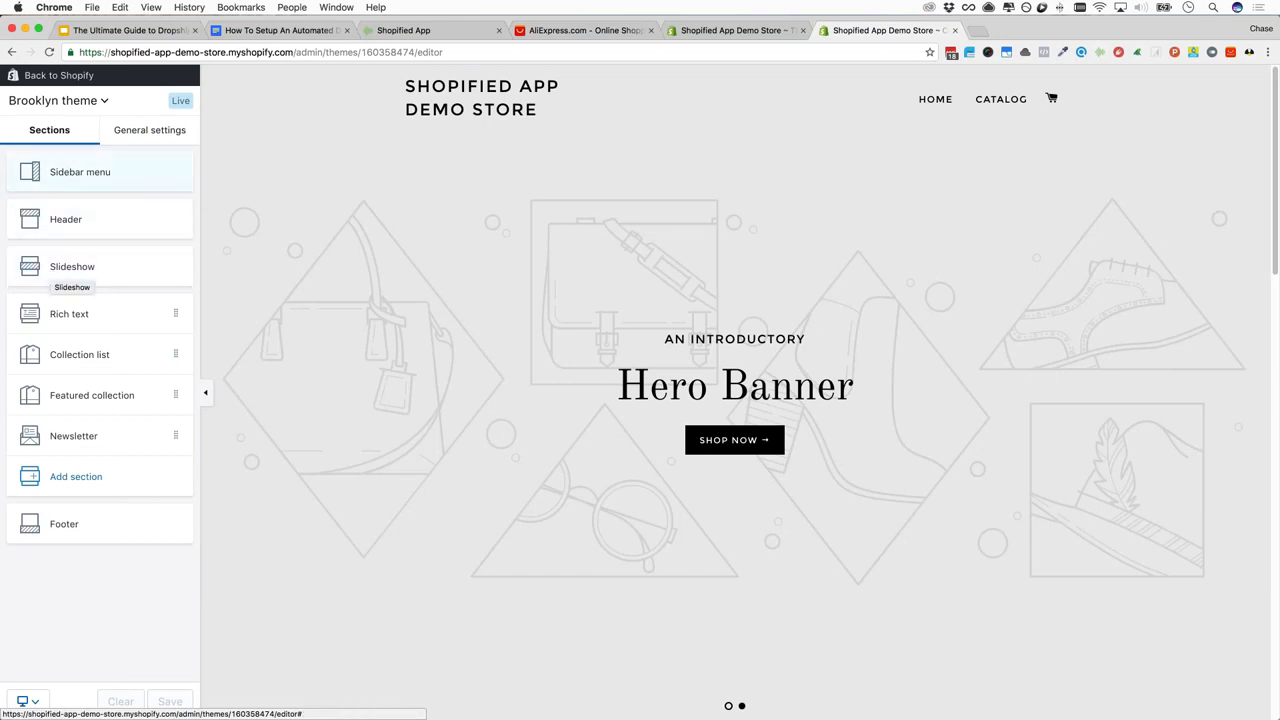
{"action": "left_click", "coordinate": [80, 172]}
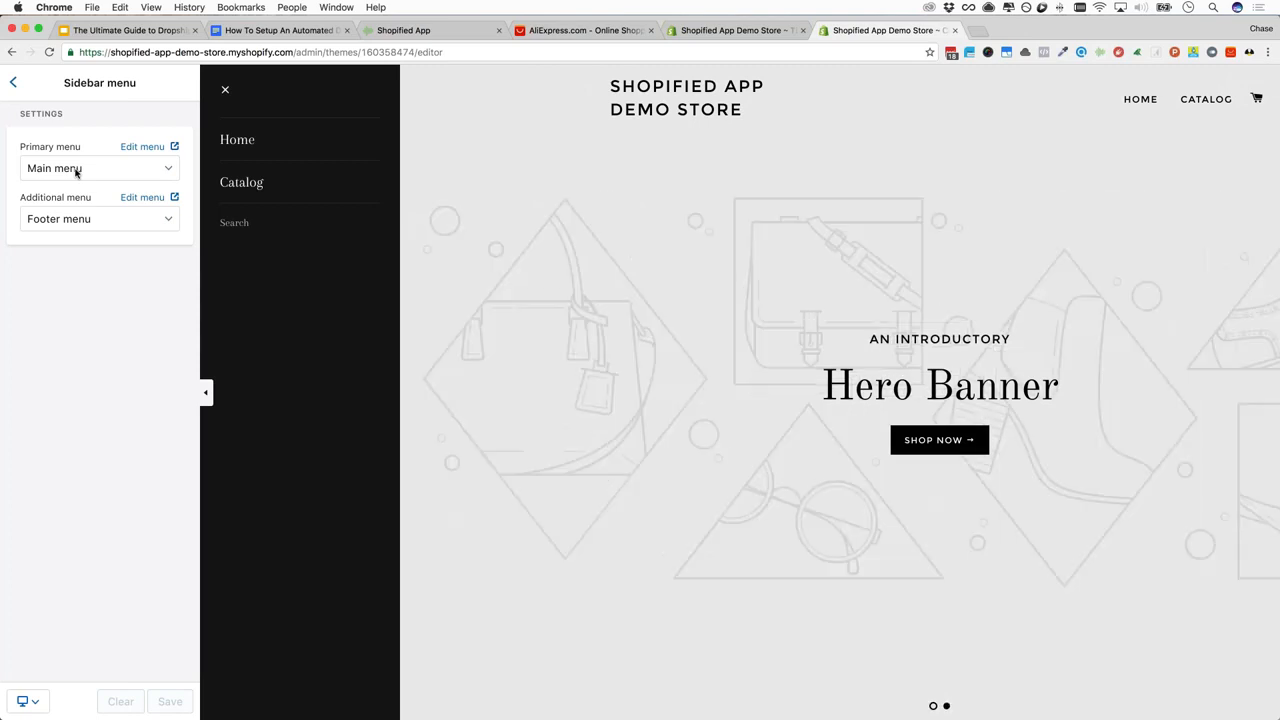
{"action": "left_click", "coordinate": [77, 172]}
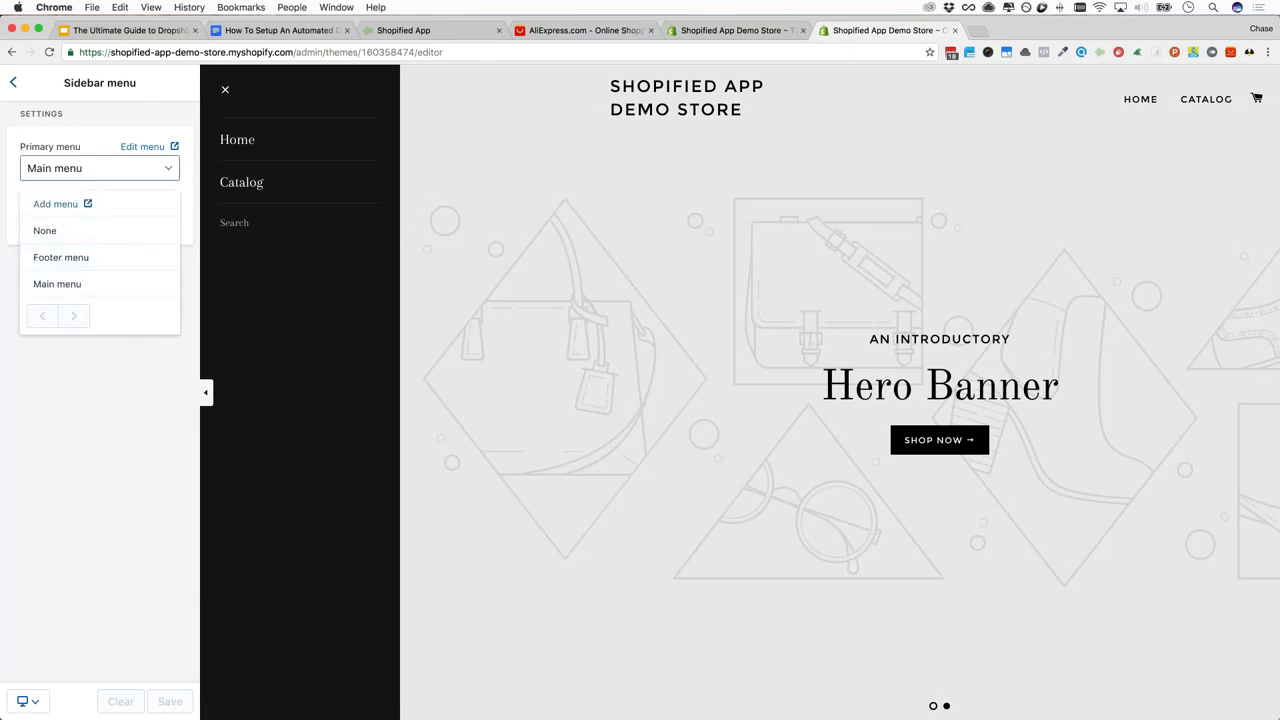
{"action": "left_click", "coordinate": [61, 257]}
{"action": "left_click", "coordinate": [13, 82]}
Look at the Header section, then open the Slideshow section's settings
{"action": "left_click", "coordinate": [70, 220]}
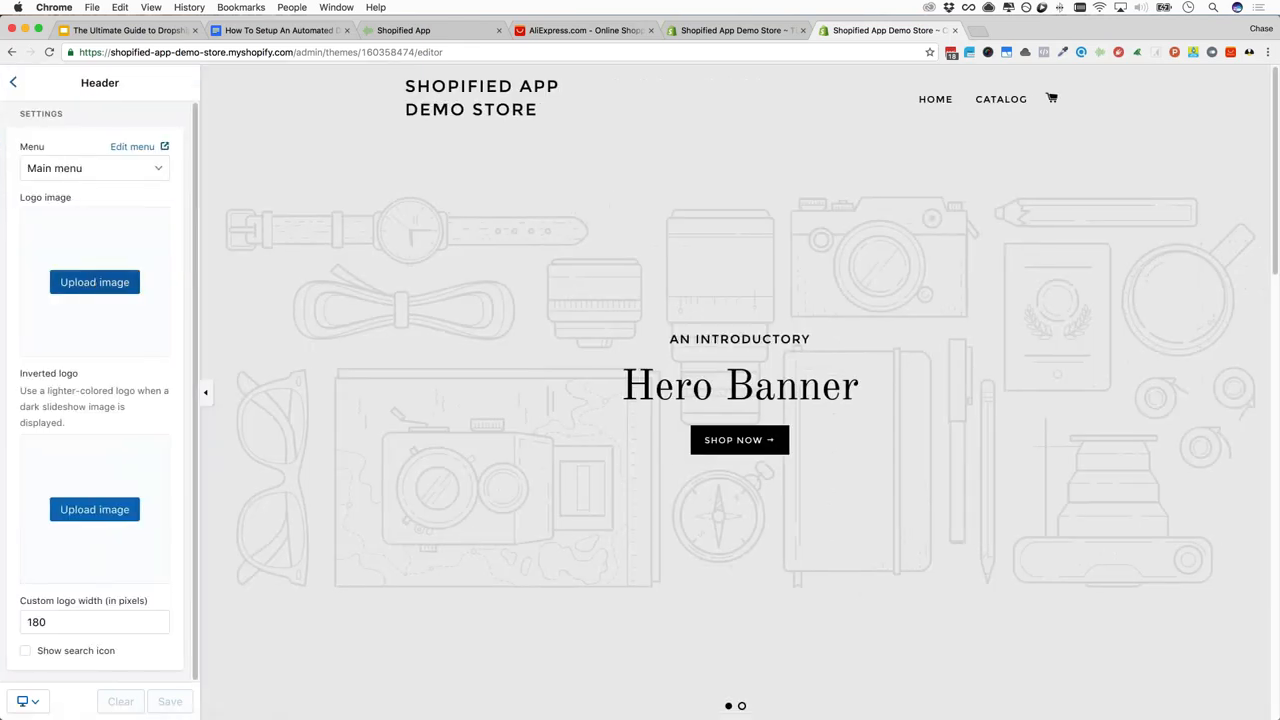
{"action": "left_click", "coordinate": [16, 84]}
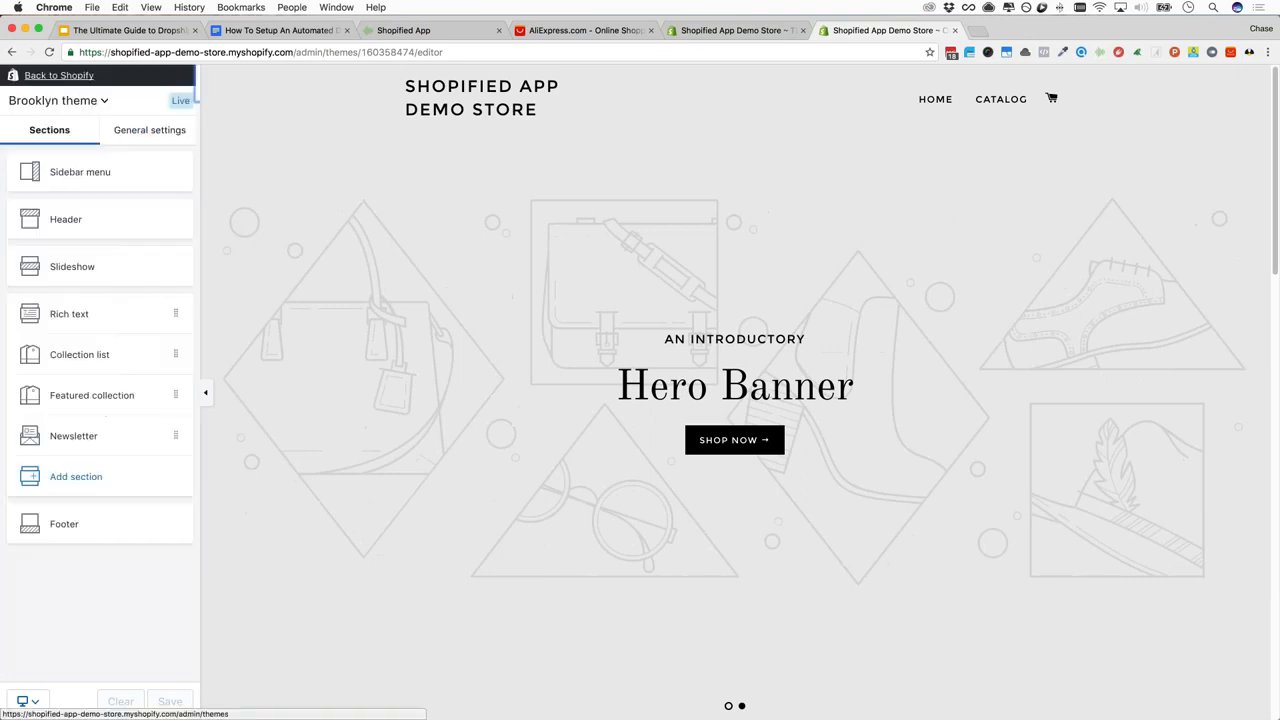
{"action": "left_click", "coordinate": [91, 269]}
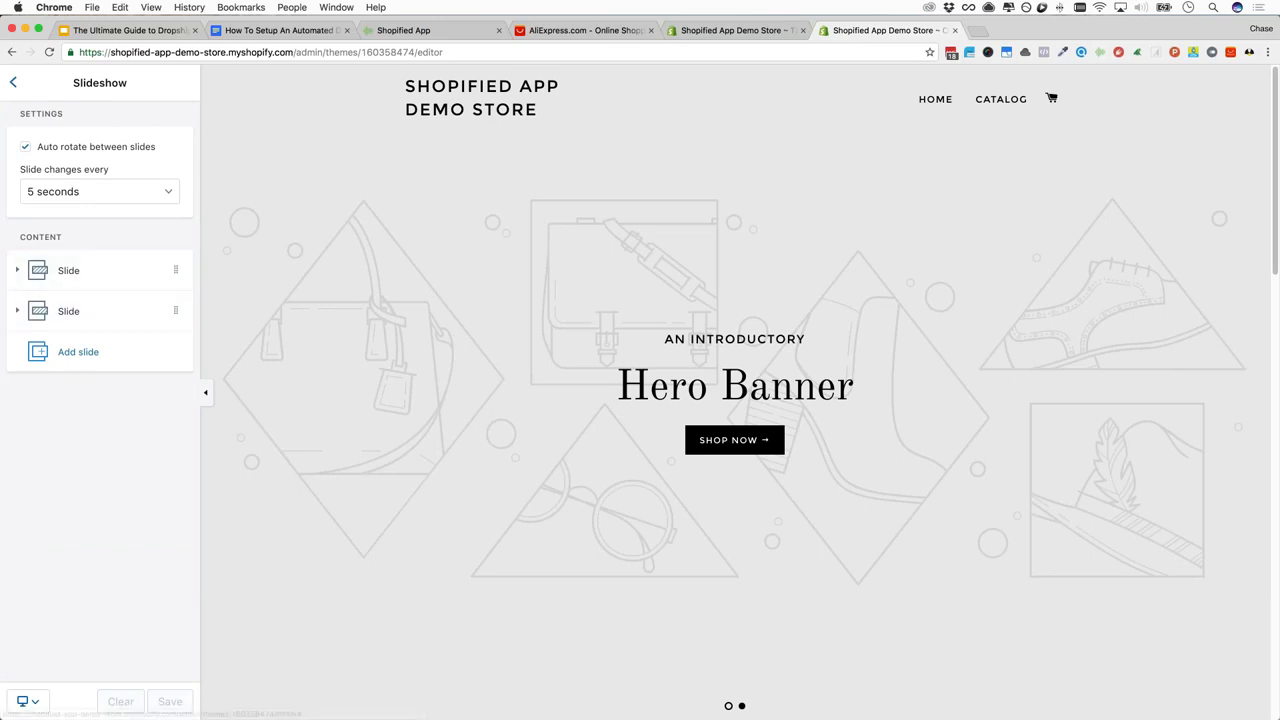
Switch the first slide's text colour to Light, revert it to Dark, then return to sections
{"action": "left_click", "coordinate": [16, 272]}
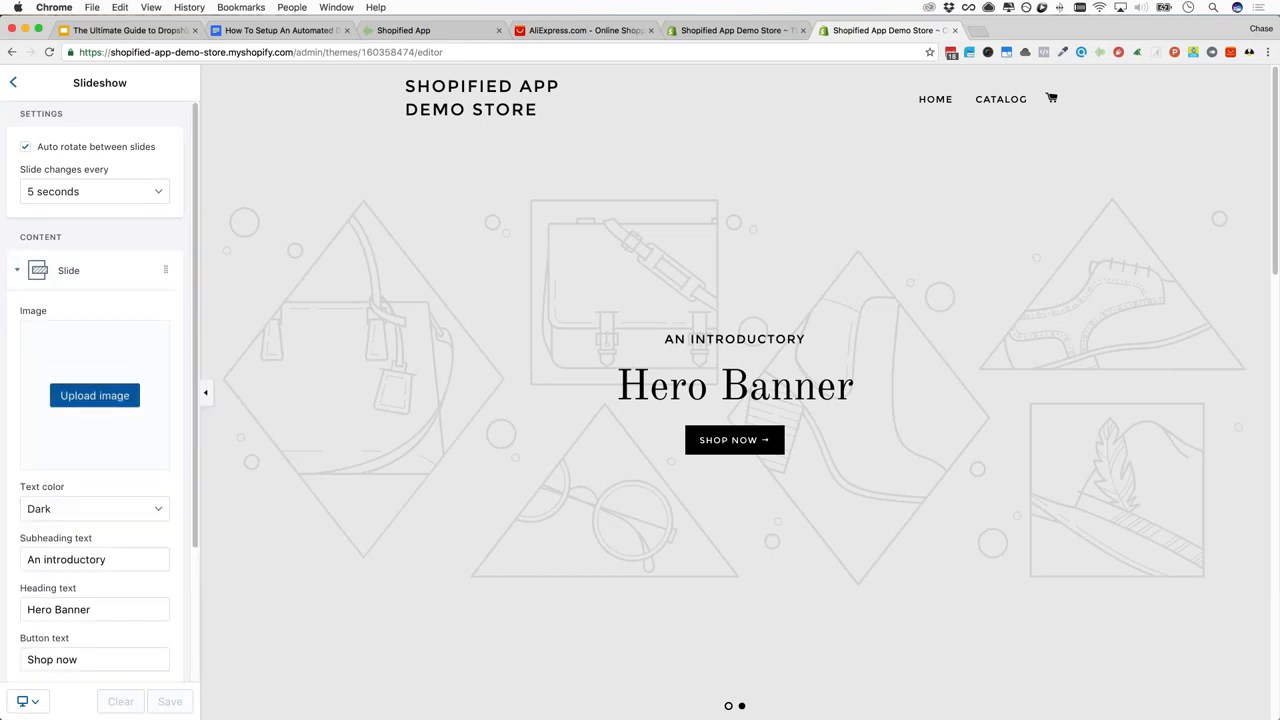
{"action": "scroll", "coordinate": [88, 407], "scroll_direction": "down", "scroll_amount": 3}
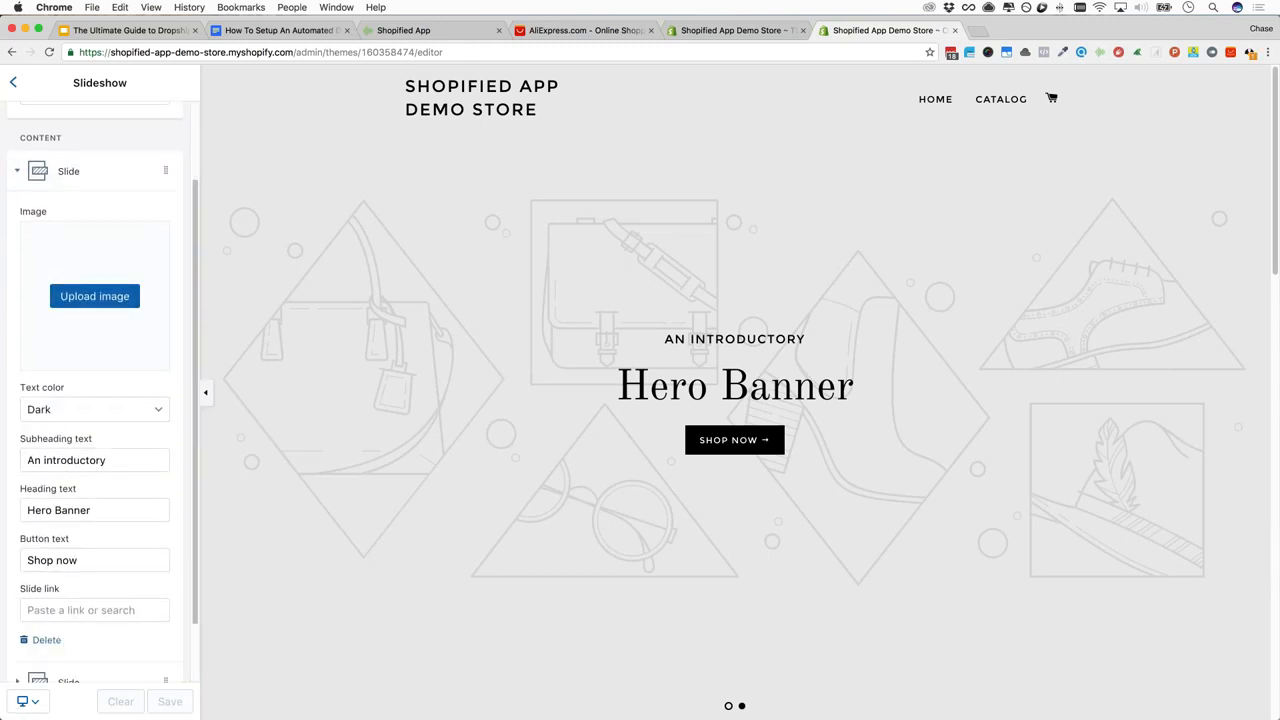
{"action": "left_click", "coordinate": [88, 409]}
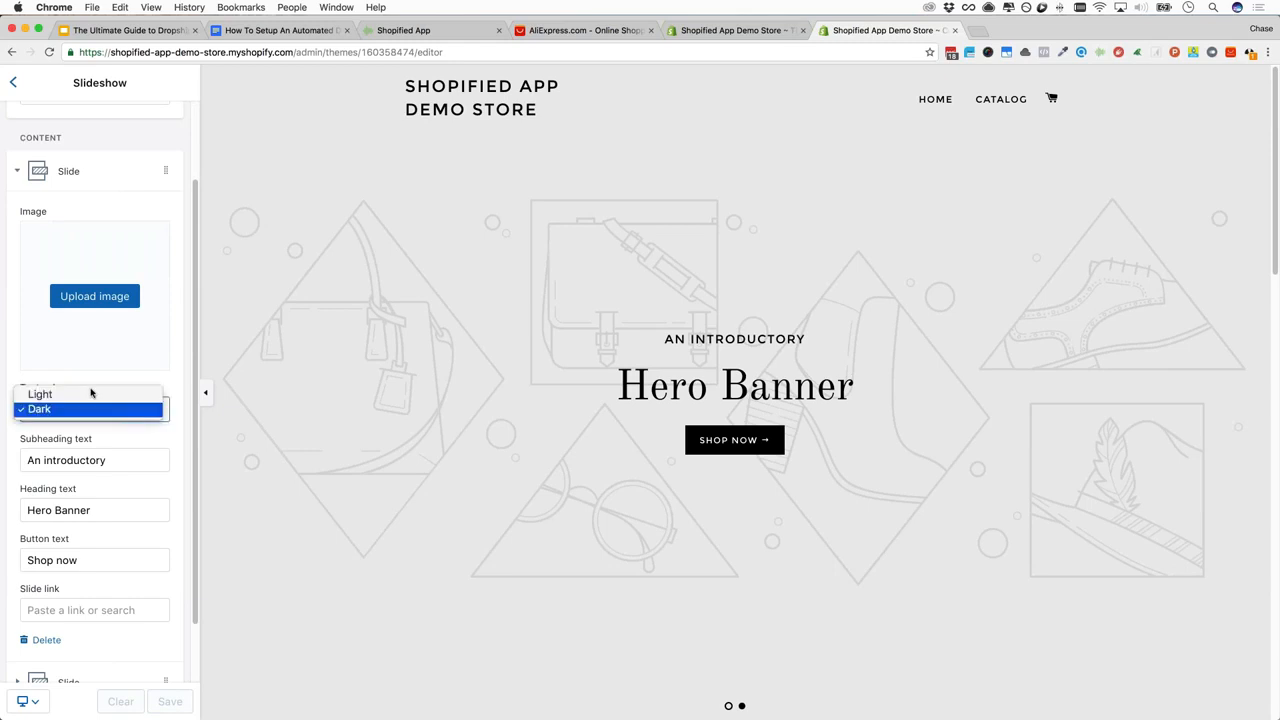
{"action": "left_click", "coordinate": [60, 394]}
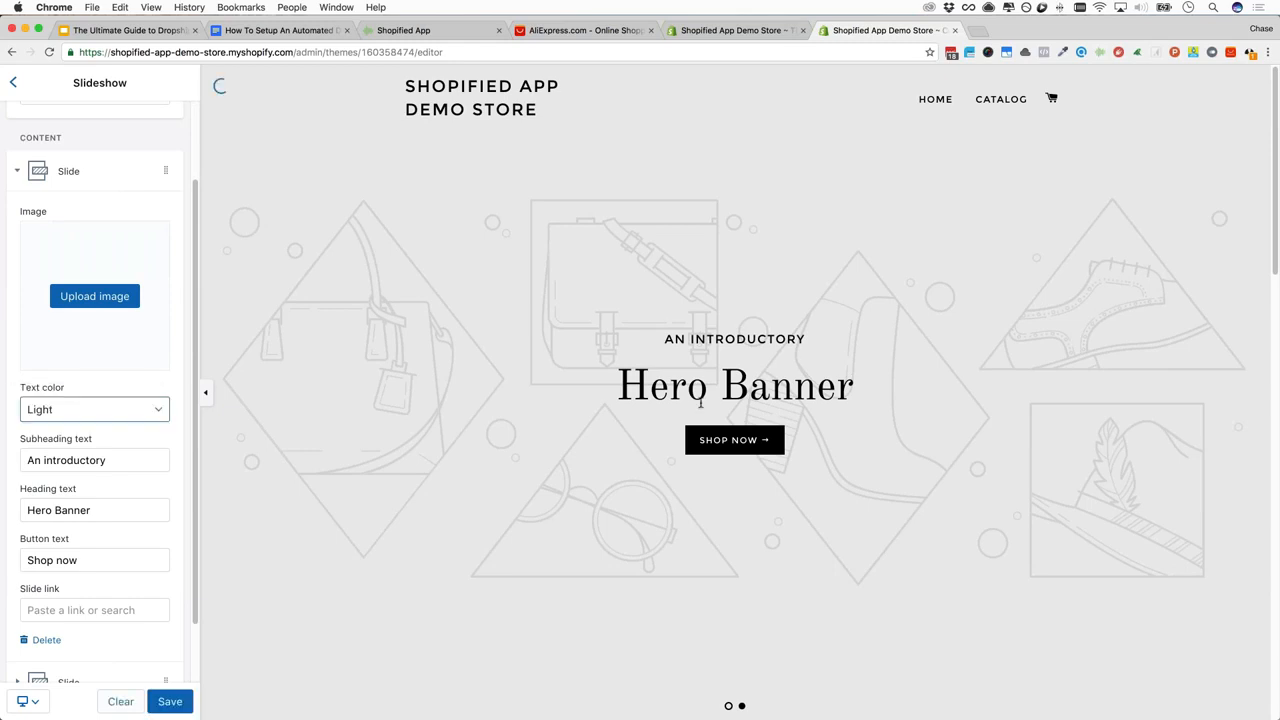
{"action": "left_click", "coordinate": [112, 411]}
{"action": "left_click", "coordinate": [130, 443]}
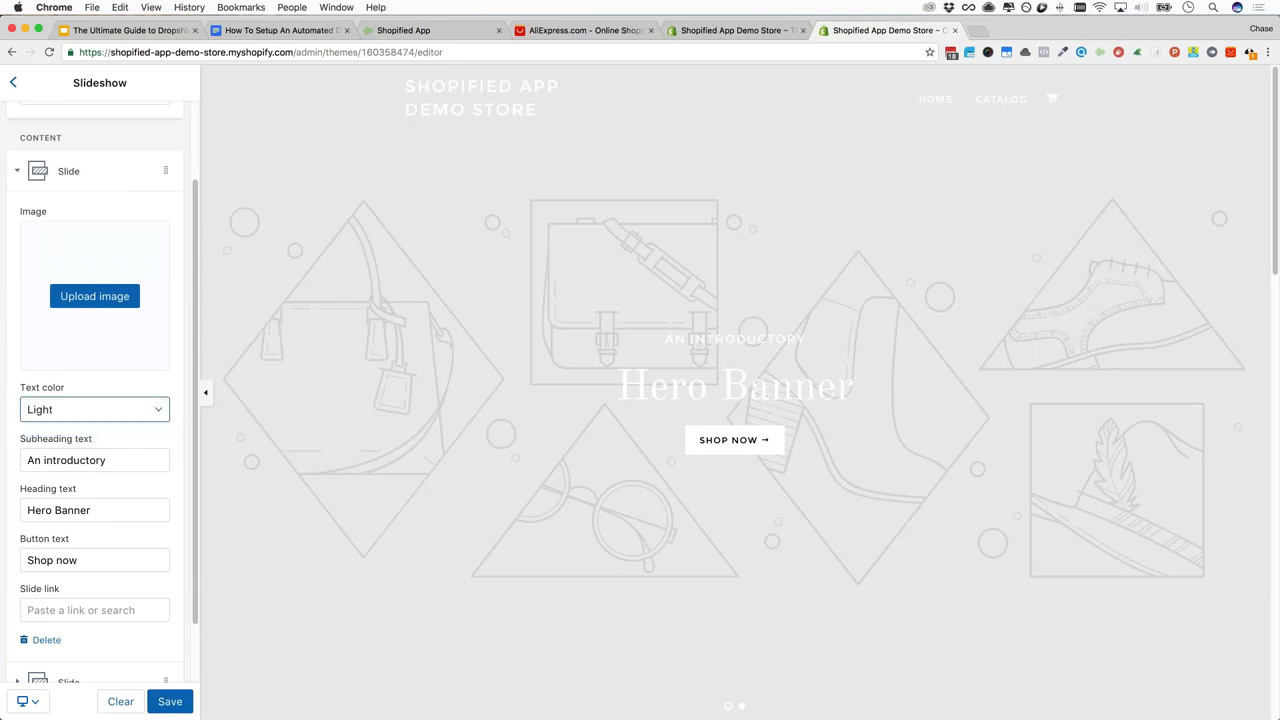
{"action": "key", "text": "Tab"}
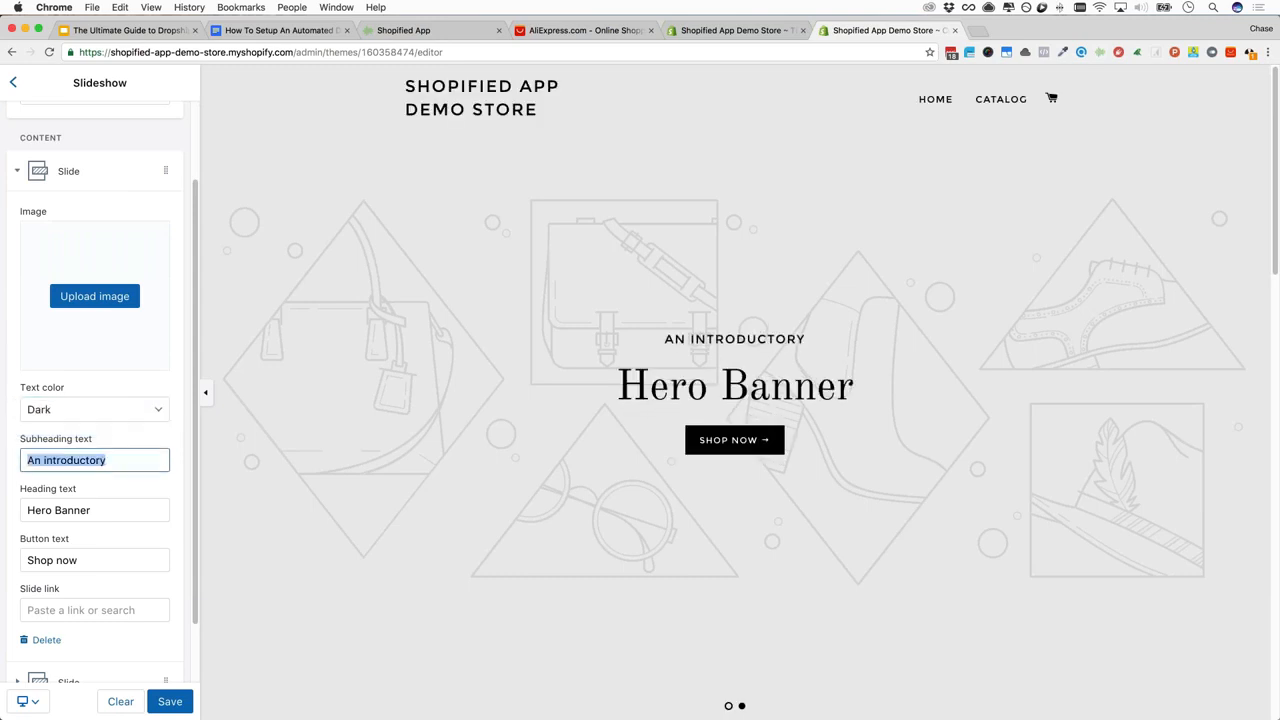
{"action": "left_click", "coordinate": [82, 509]}
{"action": "scroll", "coordinate": [80, 445], "scroll_direction": "down", "scroll_amount": 3}
{"action": "left_click", "coordinate": [90, 485]}
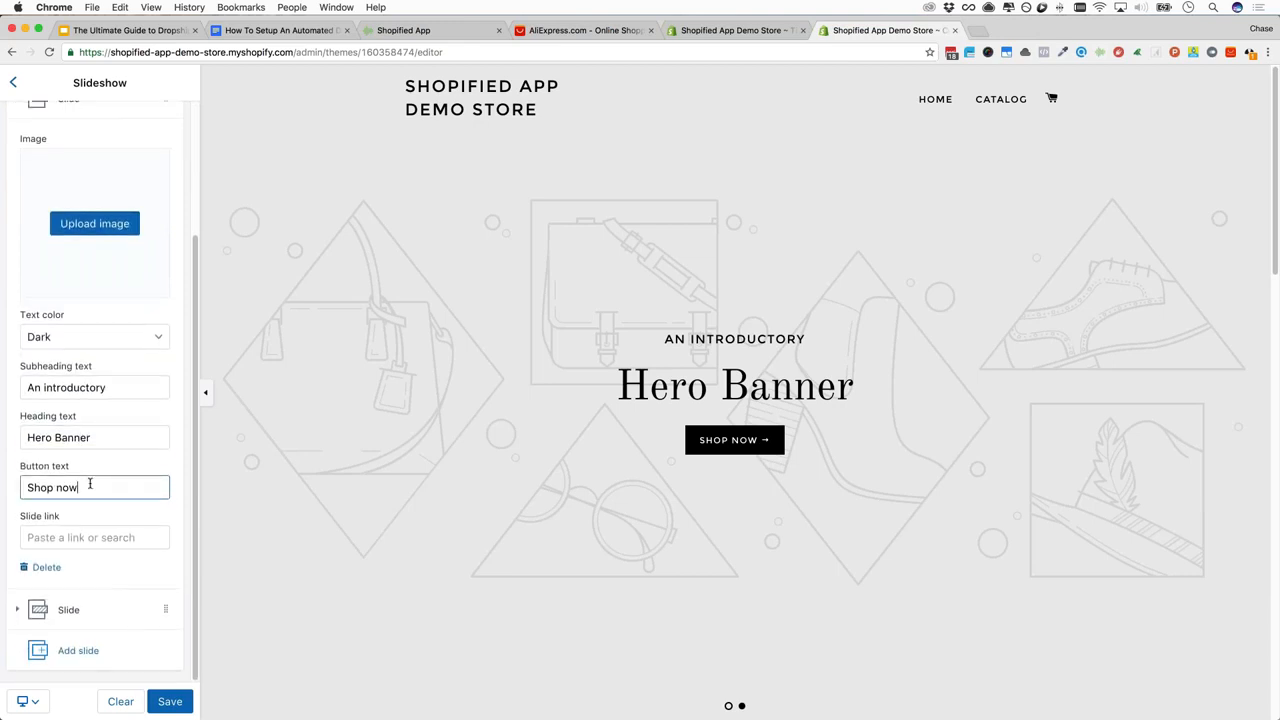
{"action": "scroll", "coordinate": [88, 482], "scroll_direction": "up", "scroll_amount": 4}
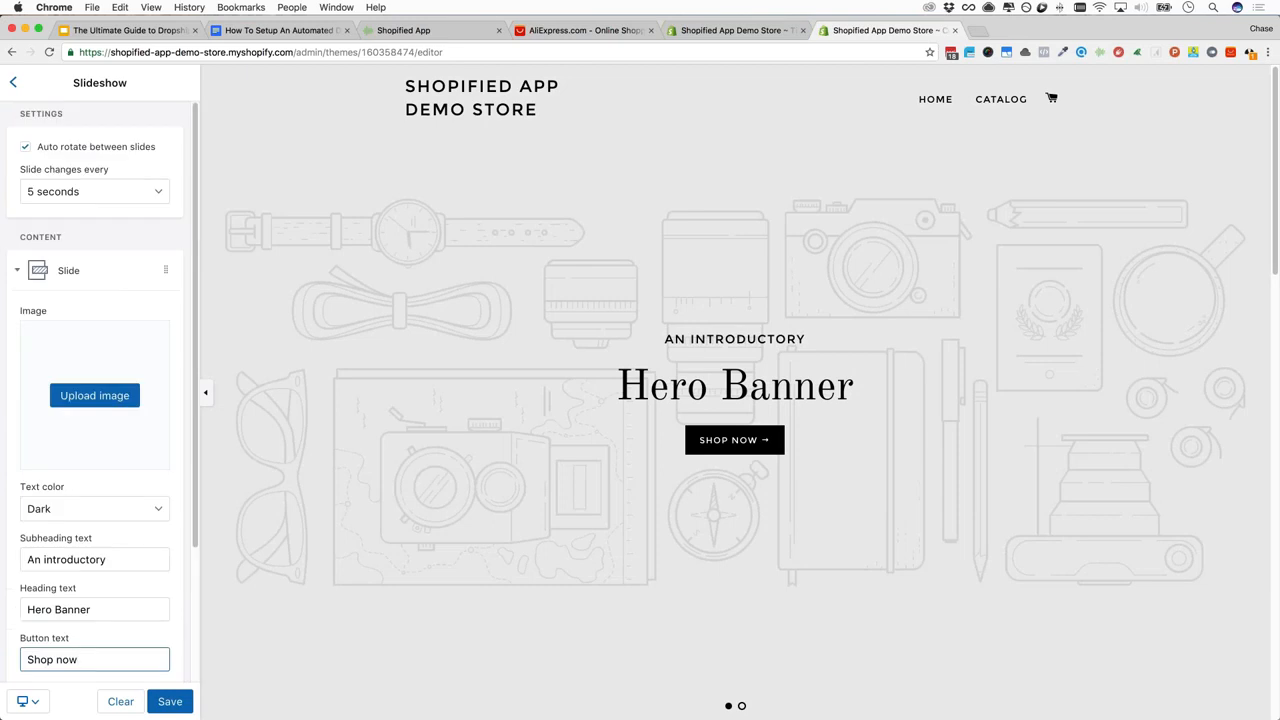
{"action": "left_click", "coordinate": [13, 82]}
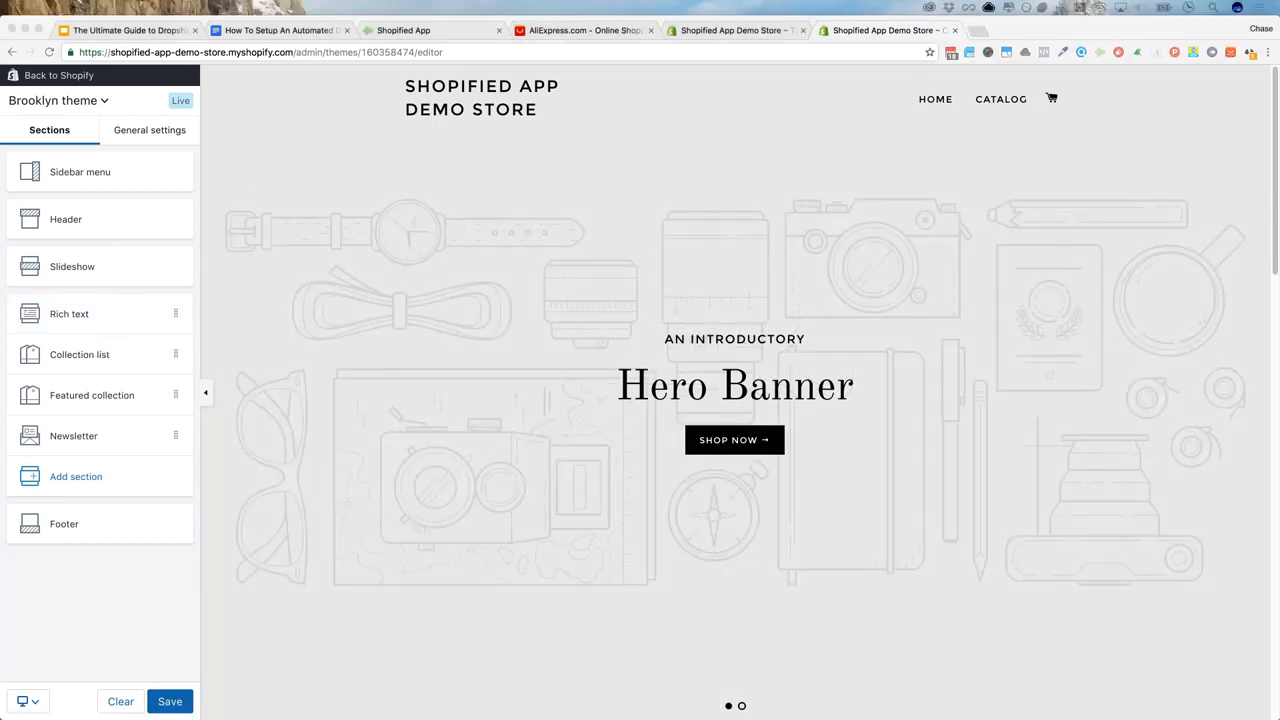
In General settings' Colors, change the store background colour to a bright red
{"action": "left_click", "coordinate": [129, 134]}
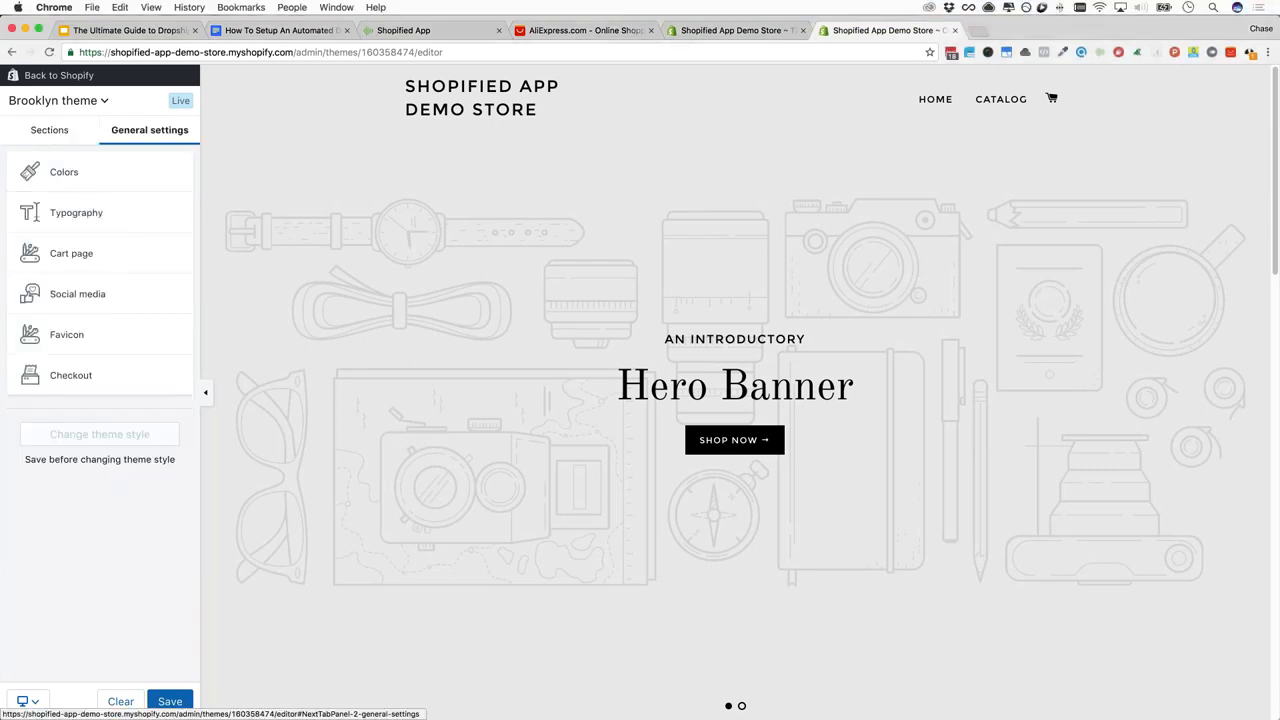
{"action": "left_click", "coordinate": [92, 173]}
{"action": "left_click", "coordinate": [33, 147]}
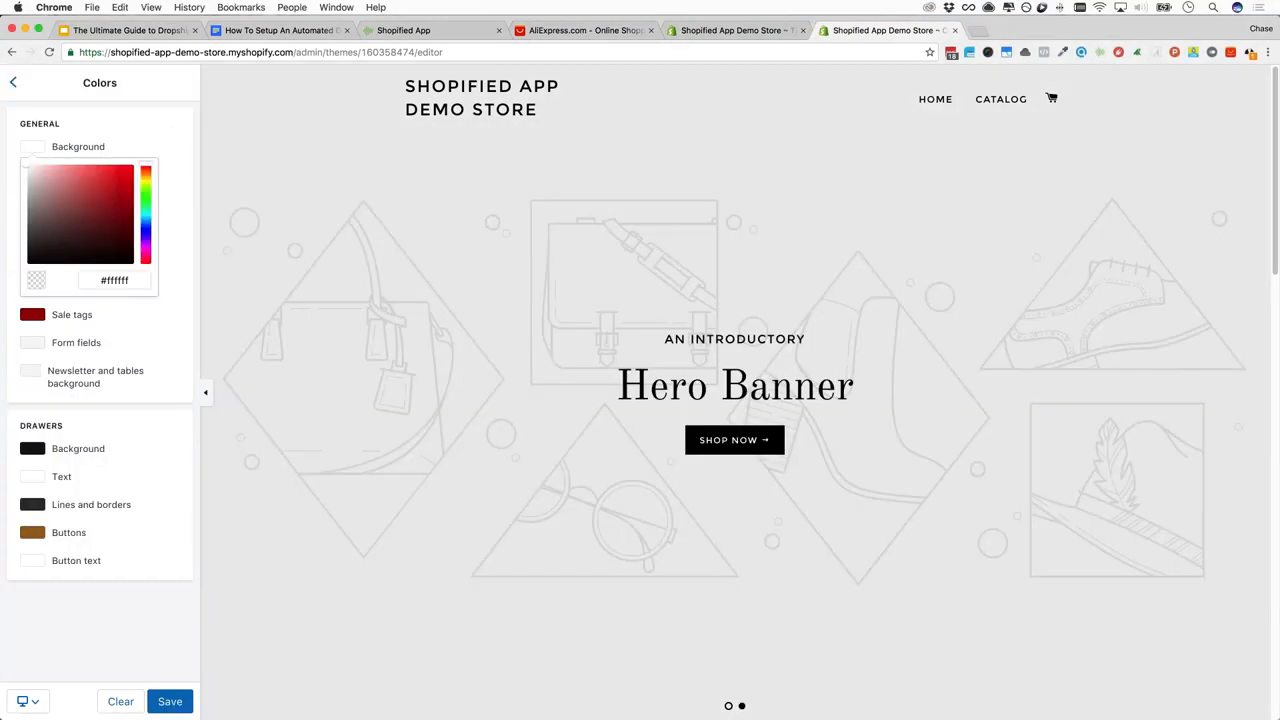
{"action": "left_click", "coordinate": [125, 182]}
{"action": "left_click", "coordinate": [132, 169]}
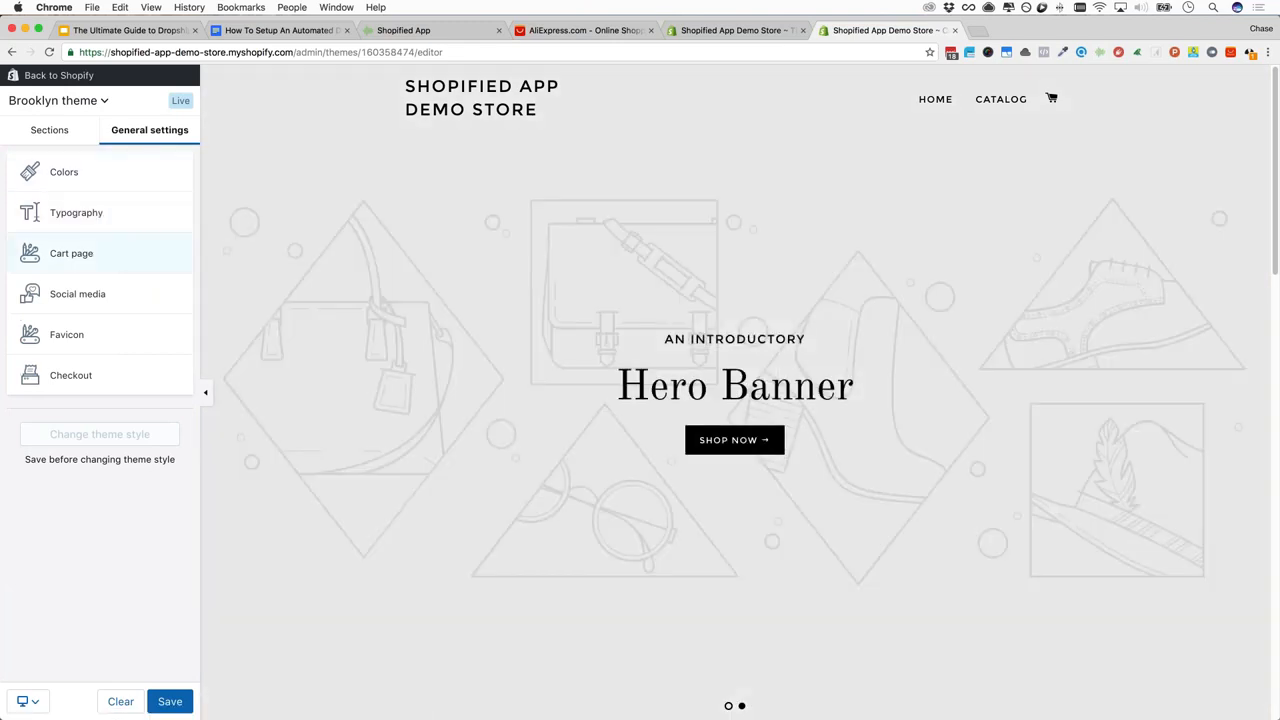
Check the Cart page type, keeping Drawer, and view the Social media settings
{"action": "left_click", "coordinate": [113, 240]}
{"action": "left_click", "coordinate": [101, 150]}
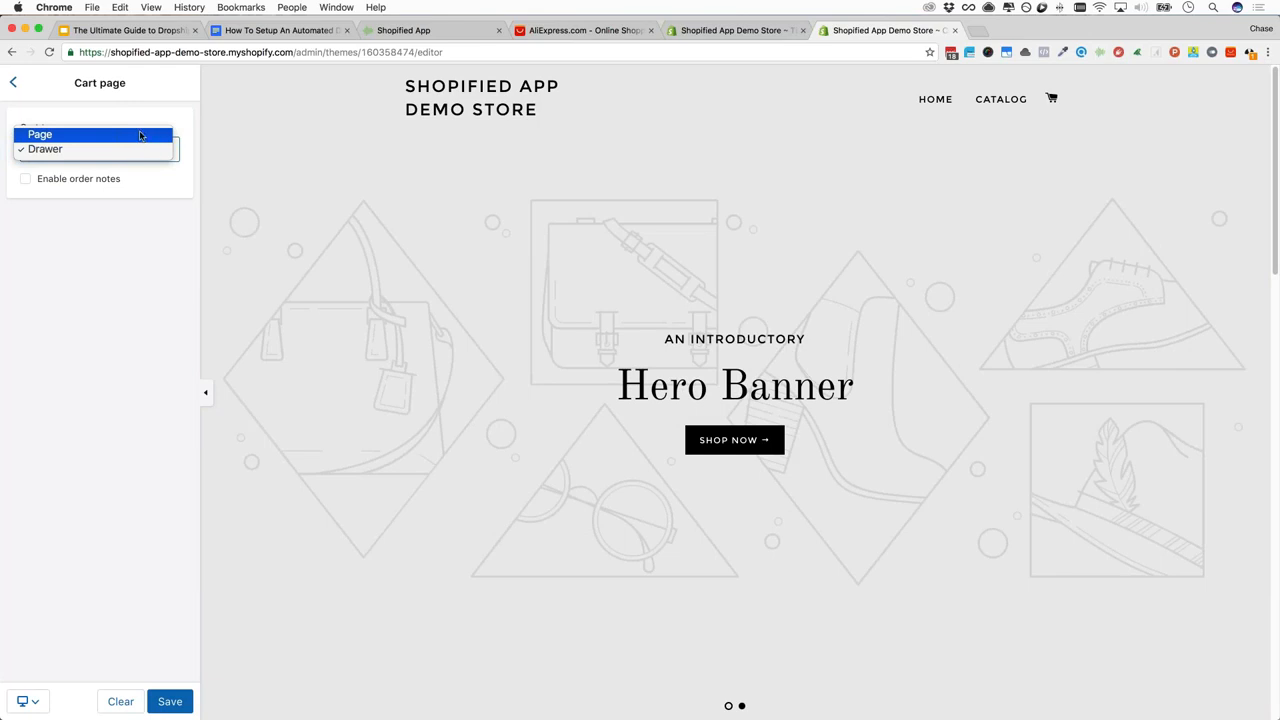
{"action": "left_click", "coordinate": [16, 83]}
{"action": "left_click", "coordinate": [13, 83]}
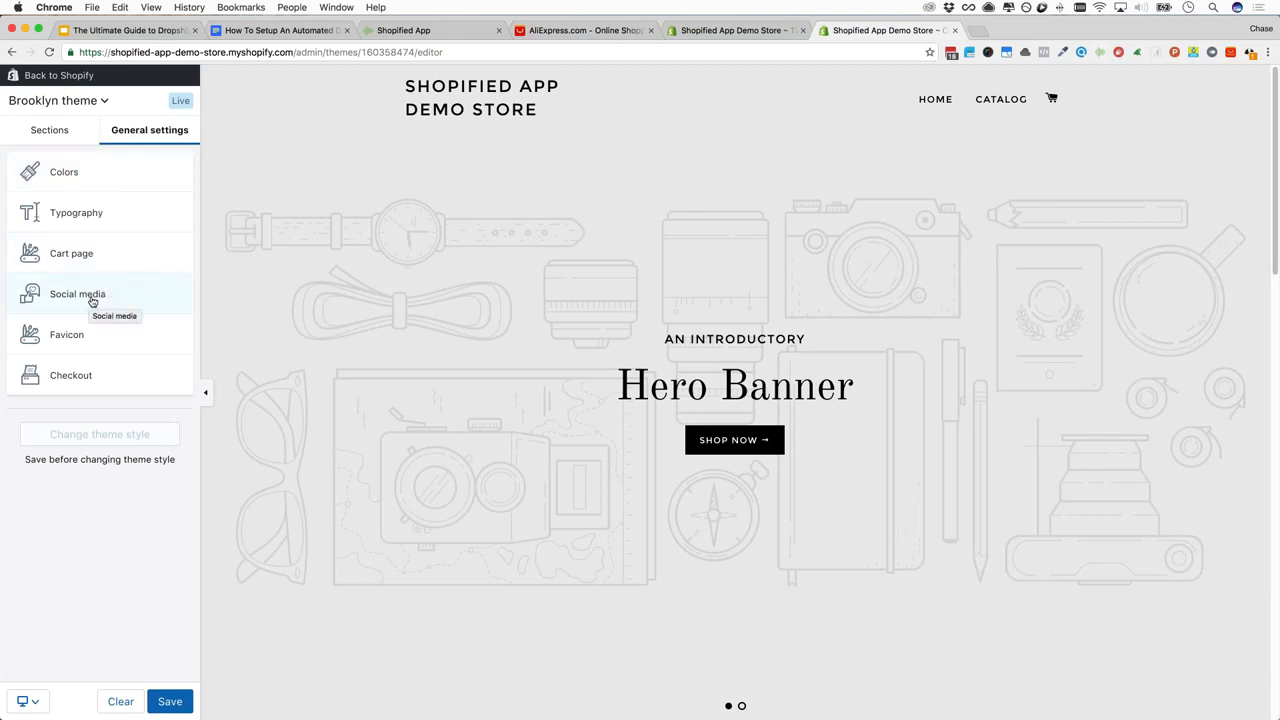
{"action": "left_click", "coordinate": [92, 299]}
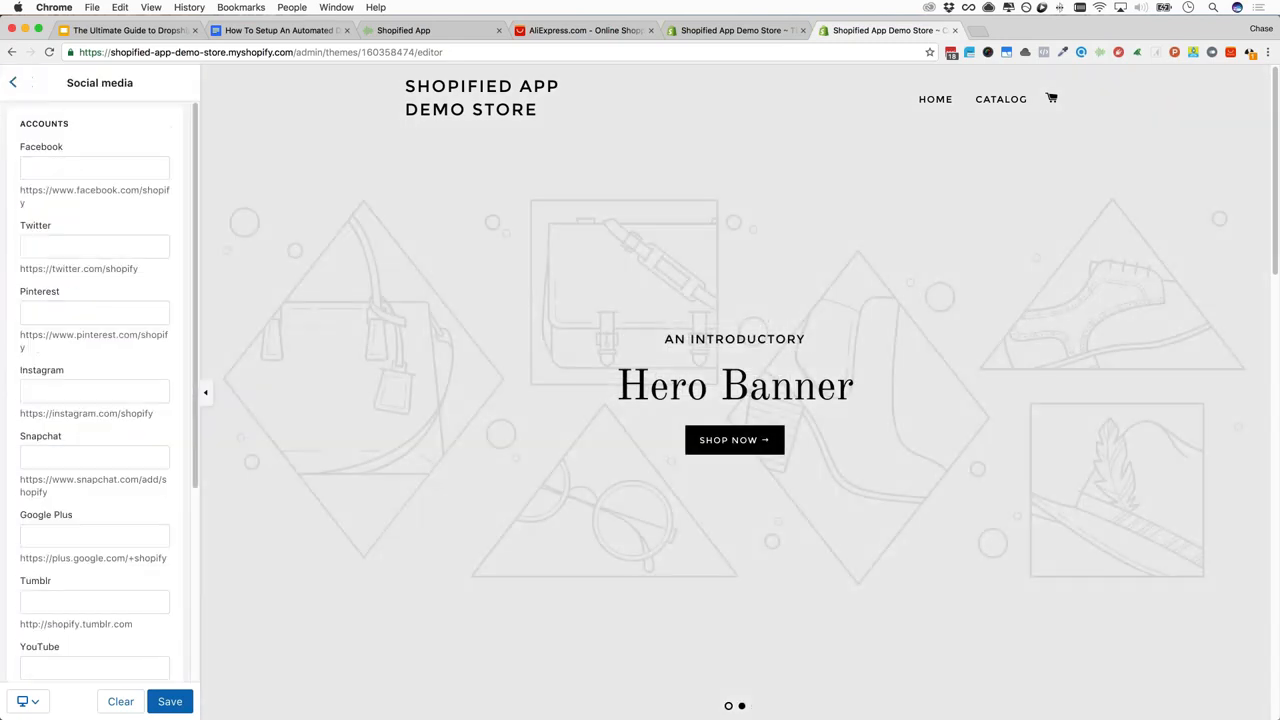
{"action": "left_click", "coordinate": [14, 80]}
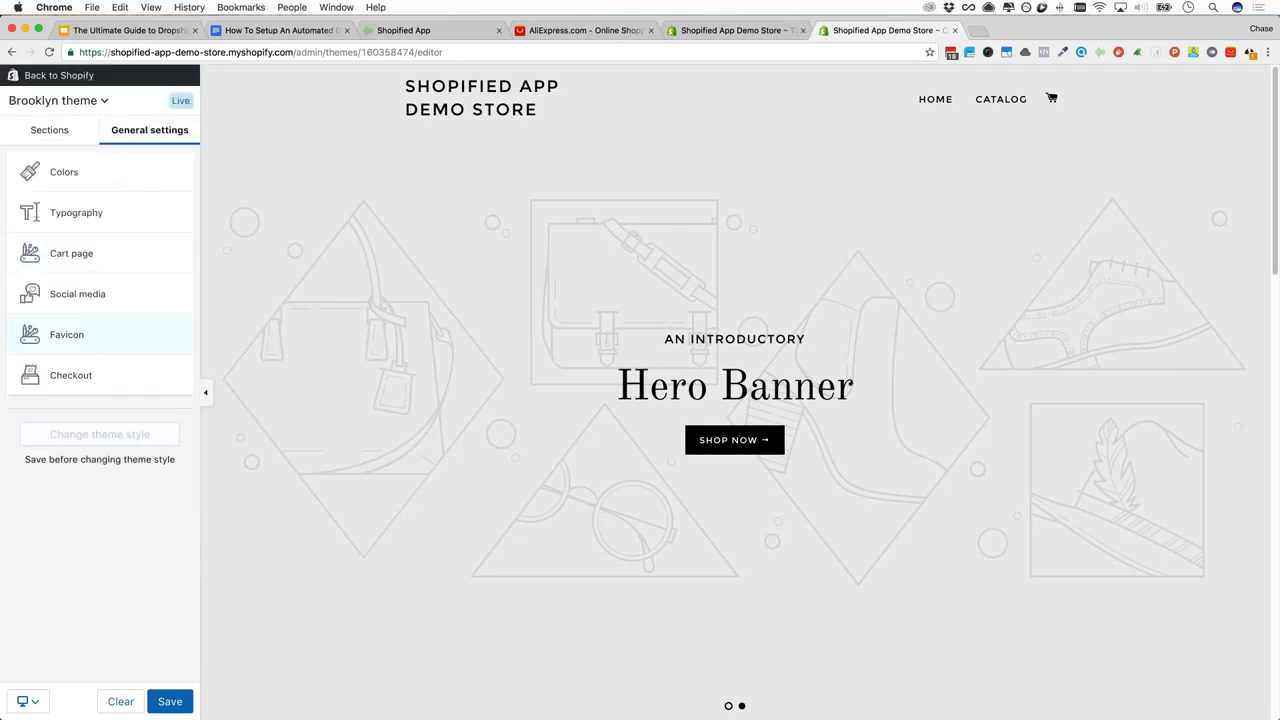
Look over the Favicon and Checkout settings, then return to the theme sections list
{"action": "left_click", "coordinate": [91, 338]}
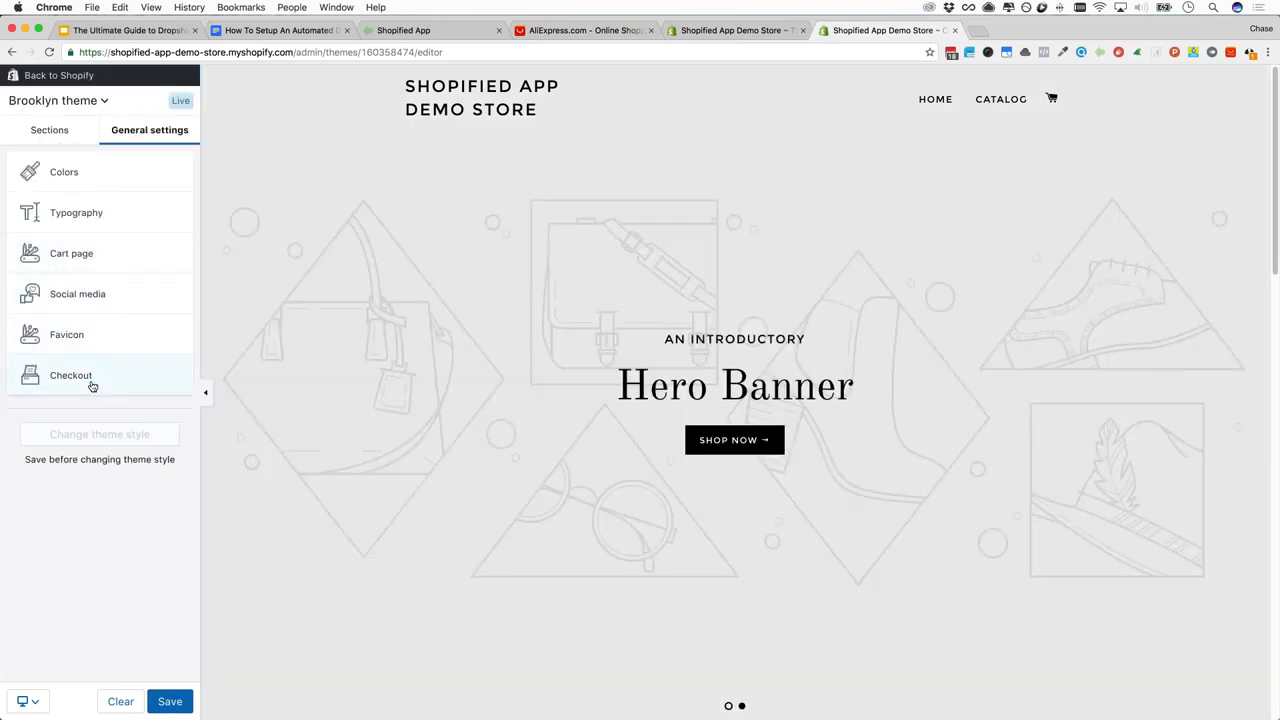
{"action": "left_click", "coordinate": [70, 375]}
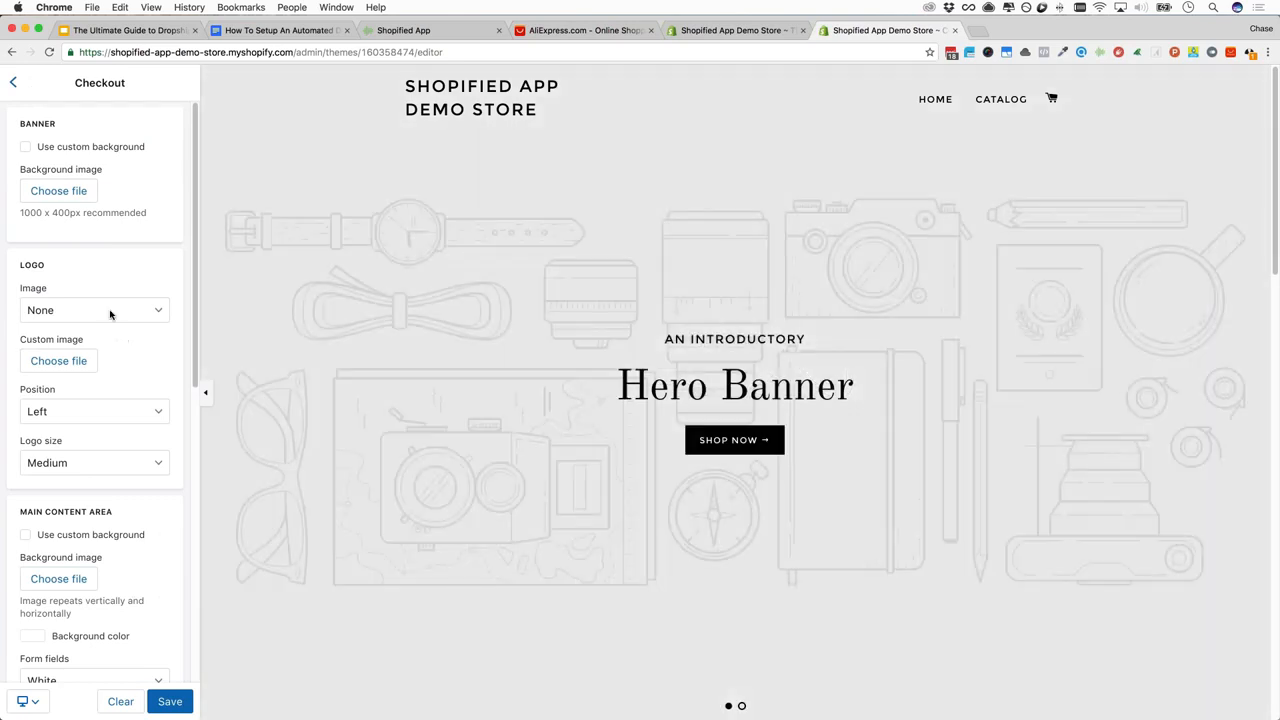
{"action": "scroll", "coordinate": [100, 420], "scroll_direction": "down", "scroll_amount": 5}
{"action": "scroll", "coordinate": [93, 502], "scroll_direction": "down", "scroll_amount": 3}
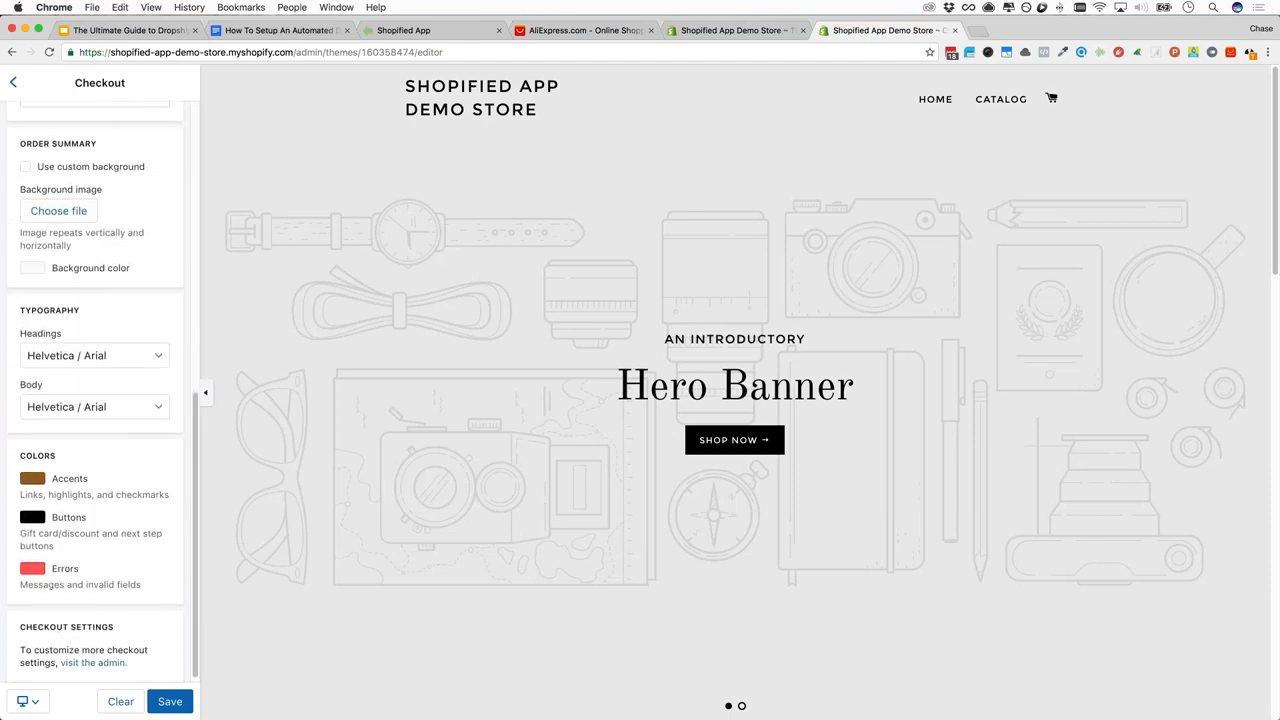
{"action": "scroll", "coordinate": [100, 400], "scroll_direction": "up", "scroll_amount": 8}
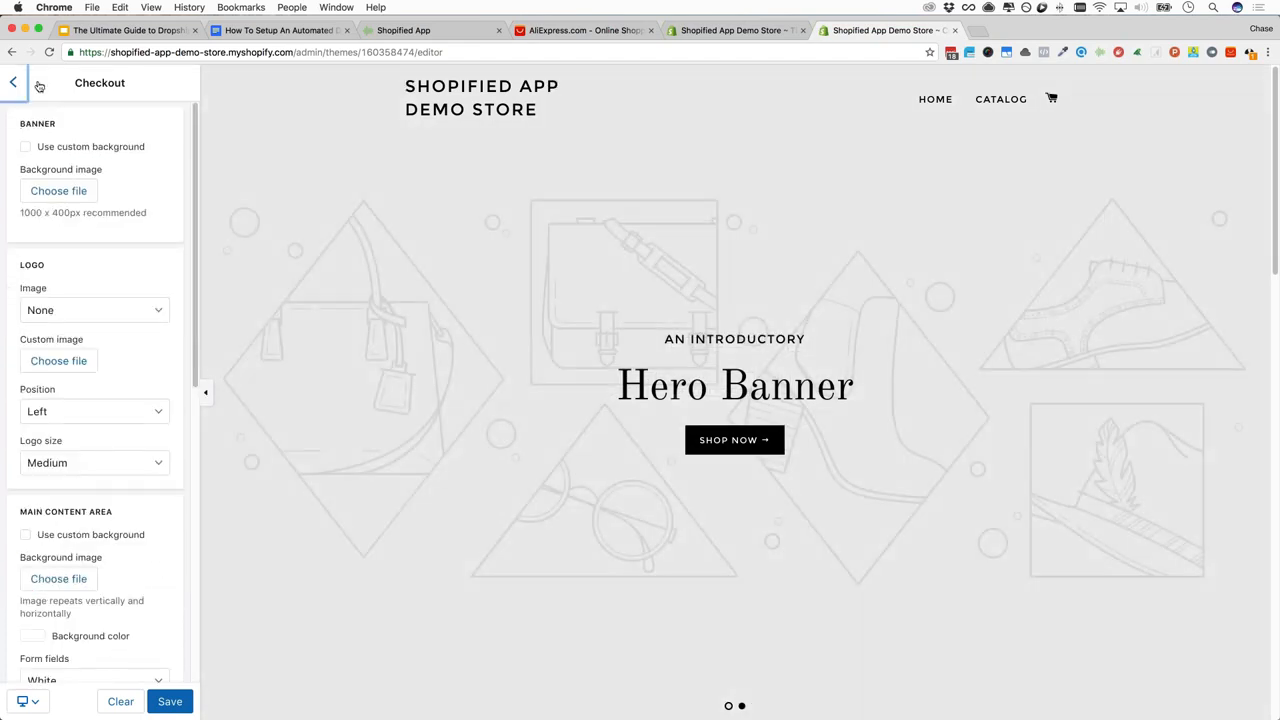
{"action": "left_click", "coordinate": [13, 82]}
{"action": "left_click", "coordinate": [49, 130]}
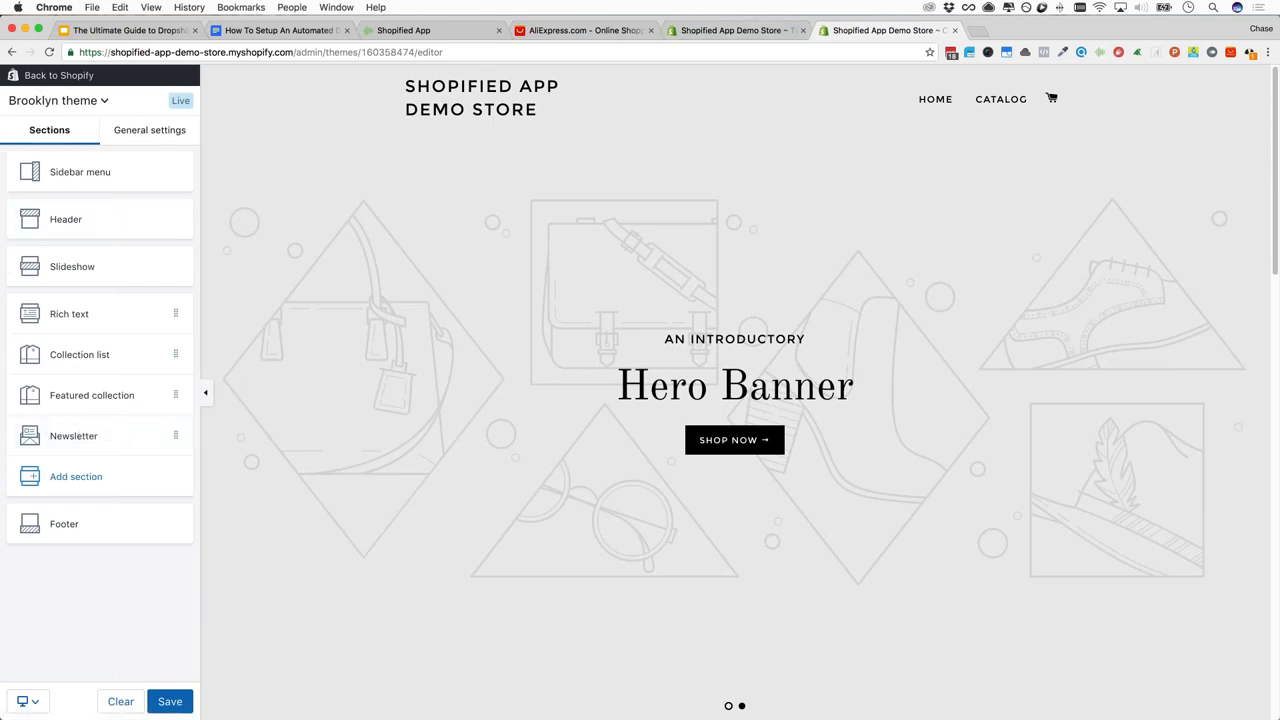
Leave the theme editor without saving and return to the store admin
{"action": "left_click", "coordinate": [308, 31]}
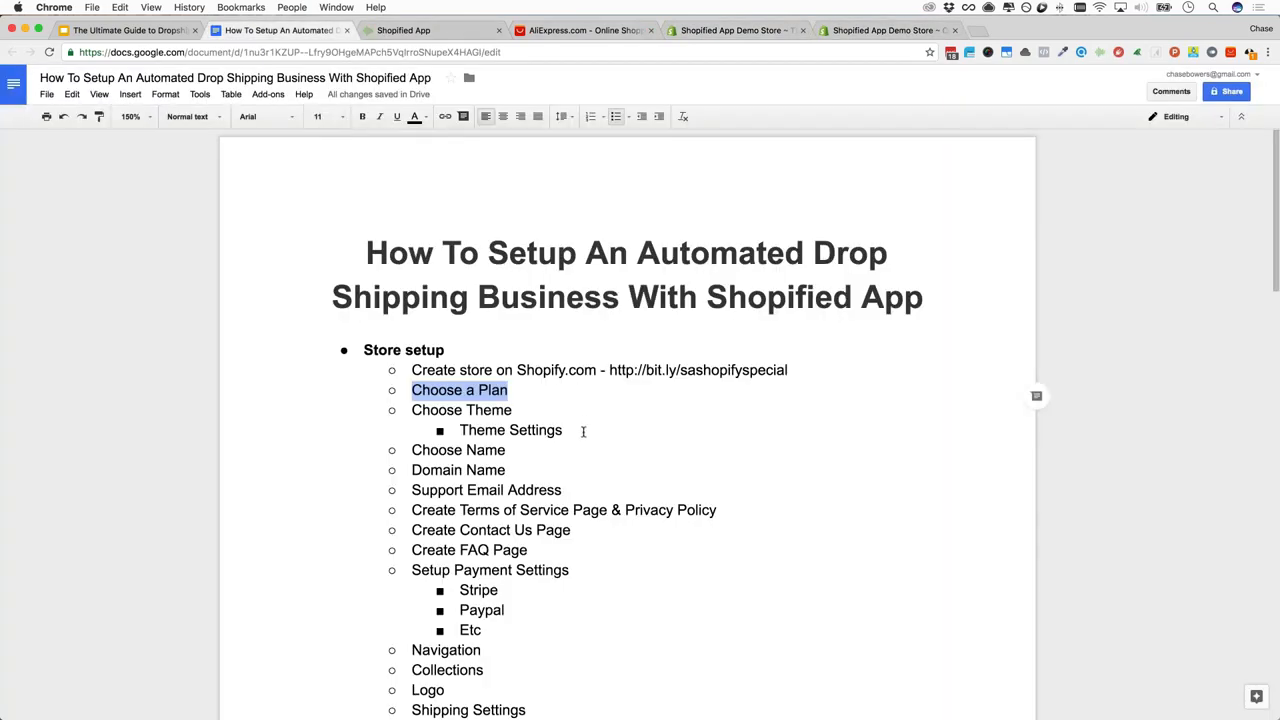
{"action": "left_click", "coordinate": [885, 30]}
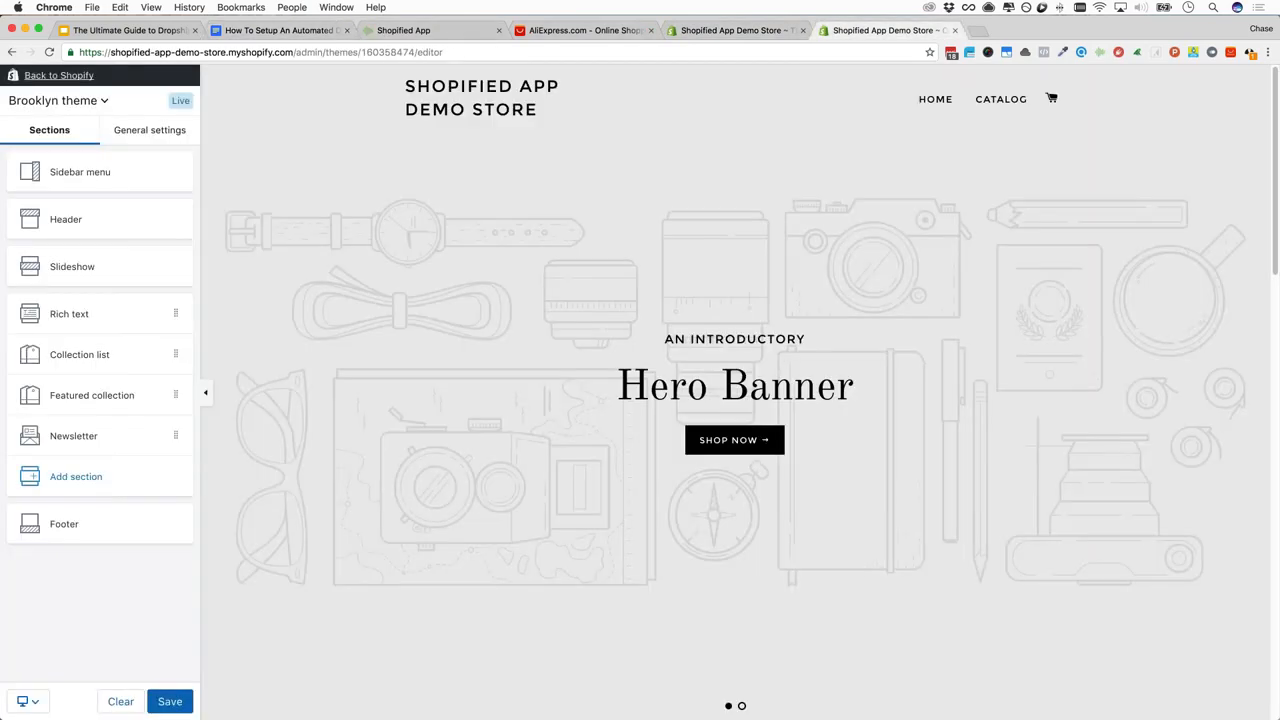
{"action": "left_click", "coordinate": [58, 75]}
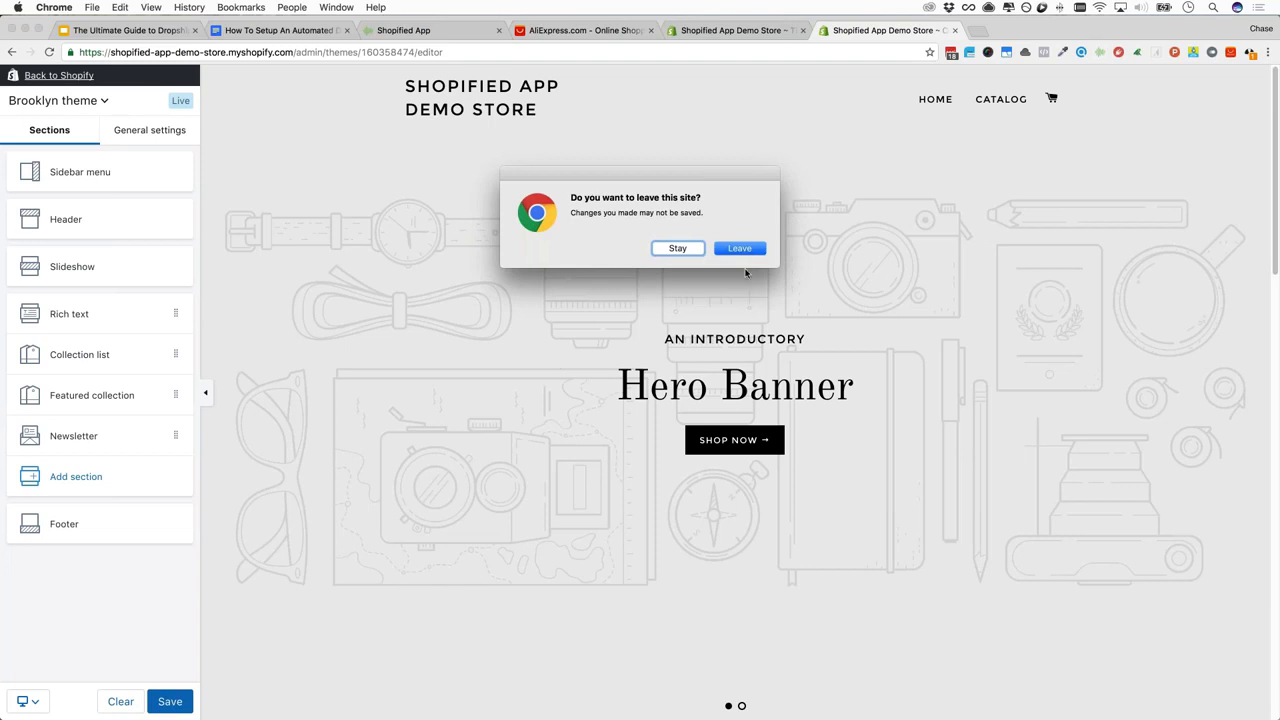
{"action": "left_click", "coordinate": [724, 249]}
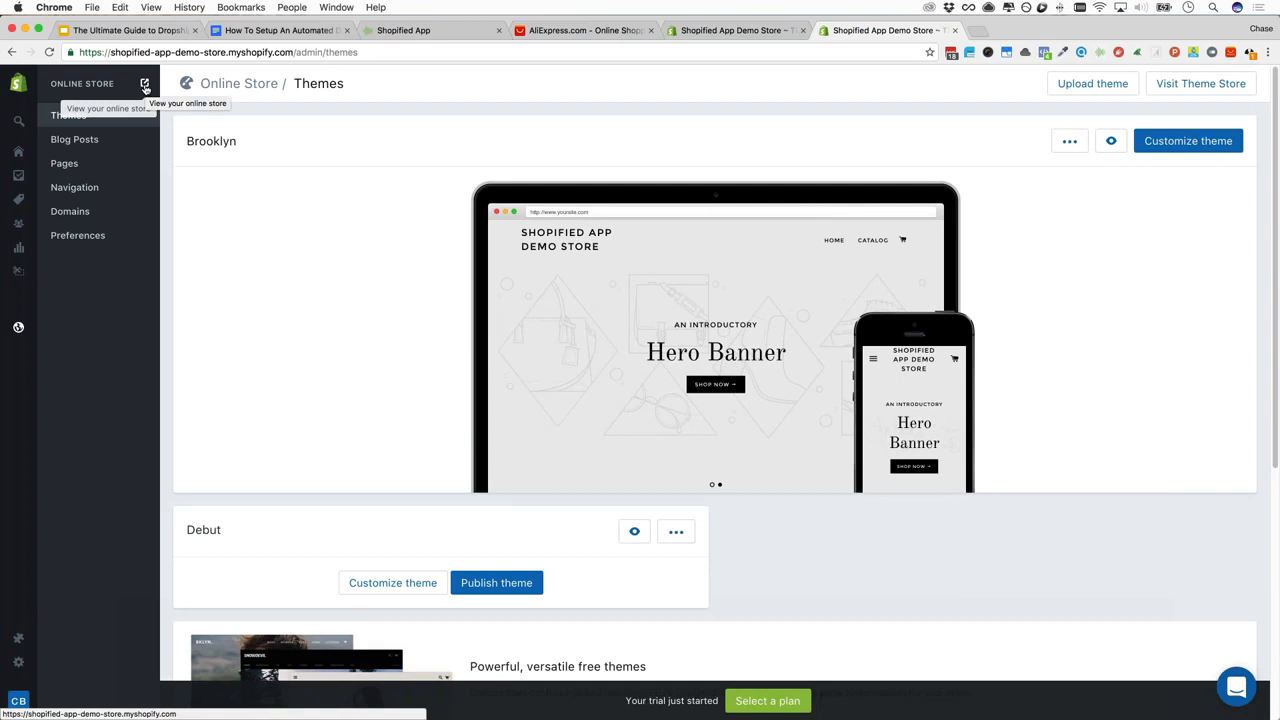
Open the live storefront in a new tab and scroll through its homepage, trying the mailing-list field
{"action": "left_click", "coordinate": [145, 87]}
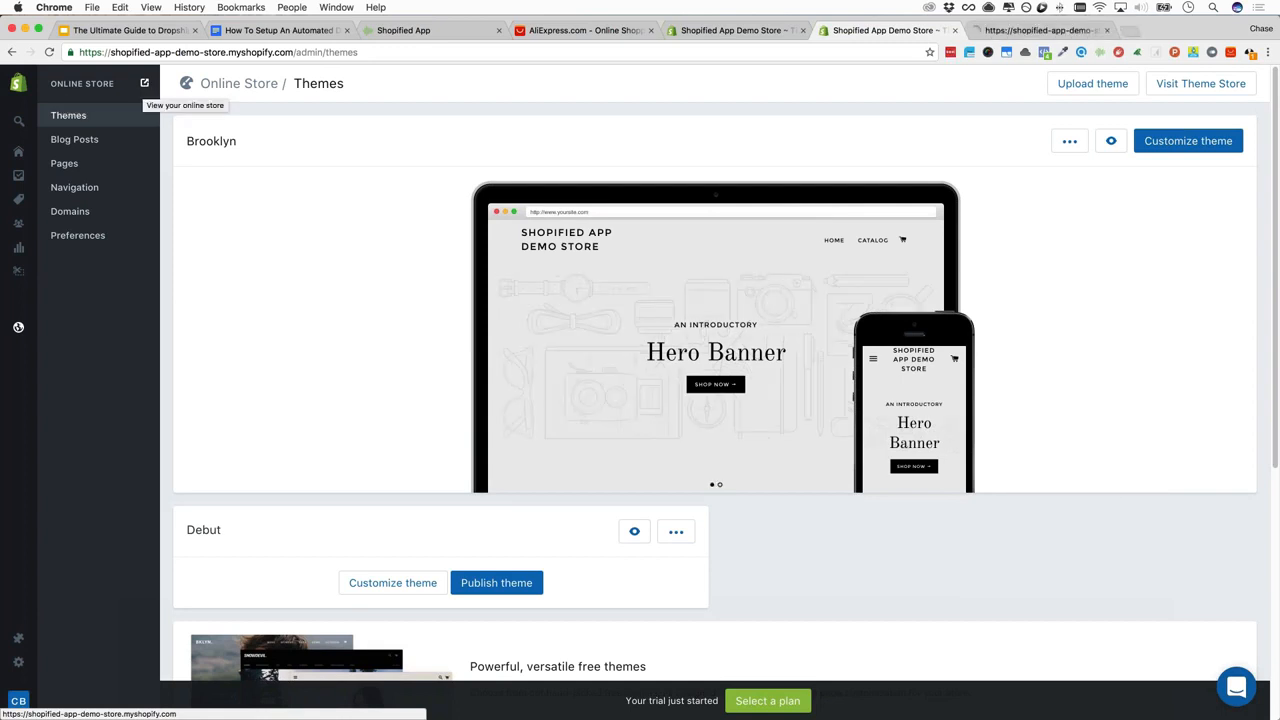
{"action": "left_click", "coordinate": [1012, 31]}
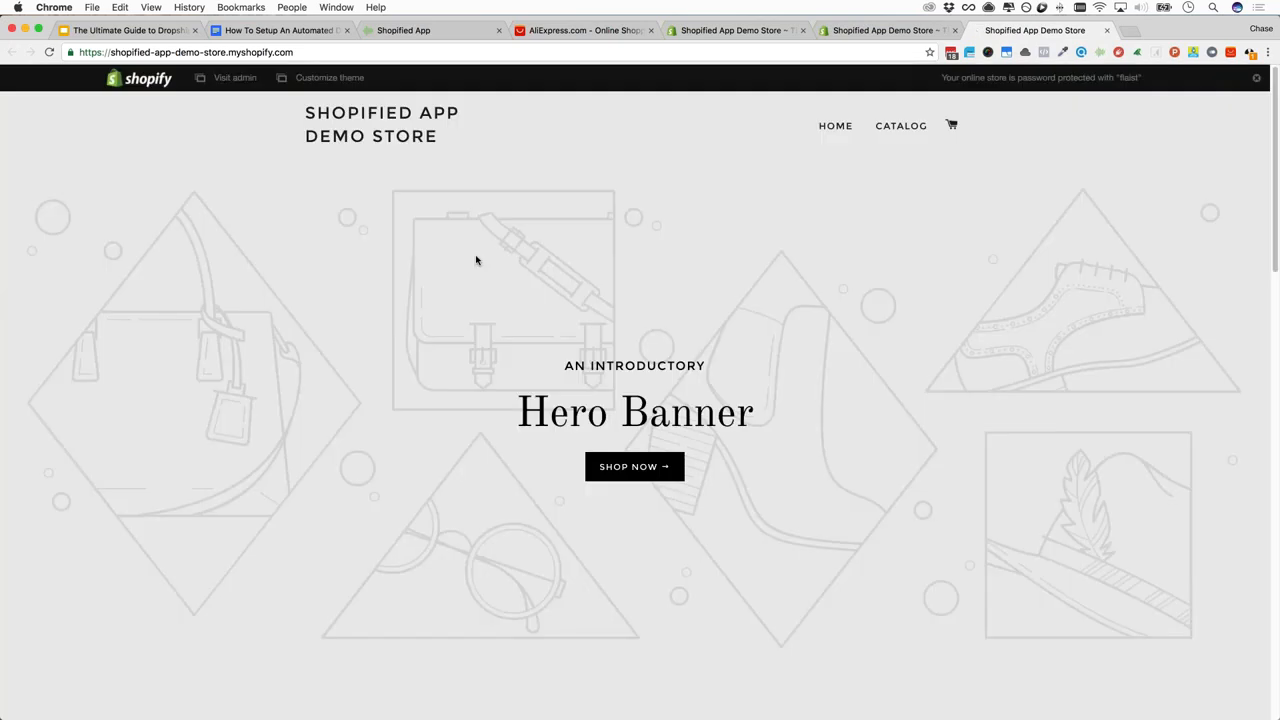
{"action": "scroll", "coordinate": [288, 255], "scroll_direction": "down", "scroll_amount": 1}
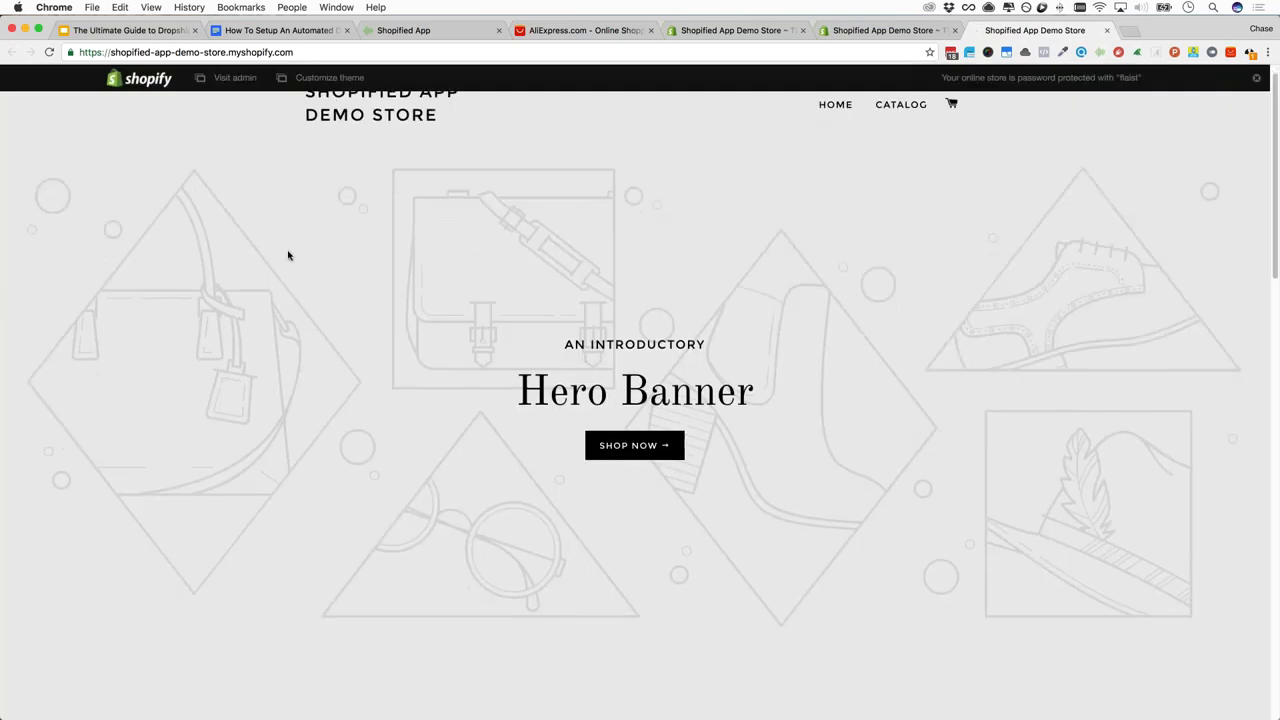
{"action": "scroll", "coordinate": [290, 254], "scroll_direction": "down", "scroll_amount": 5}
{"action": "scroll", "coordinate": [293, 255], "scroll_direction": "down", "scroll_amount": 5}
{"action": "scroll", "coordinate": [293, 257], "scroll_direction": "up", "scroll_amount": 10}
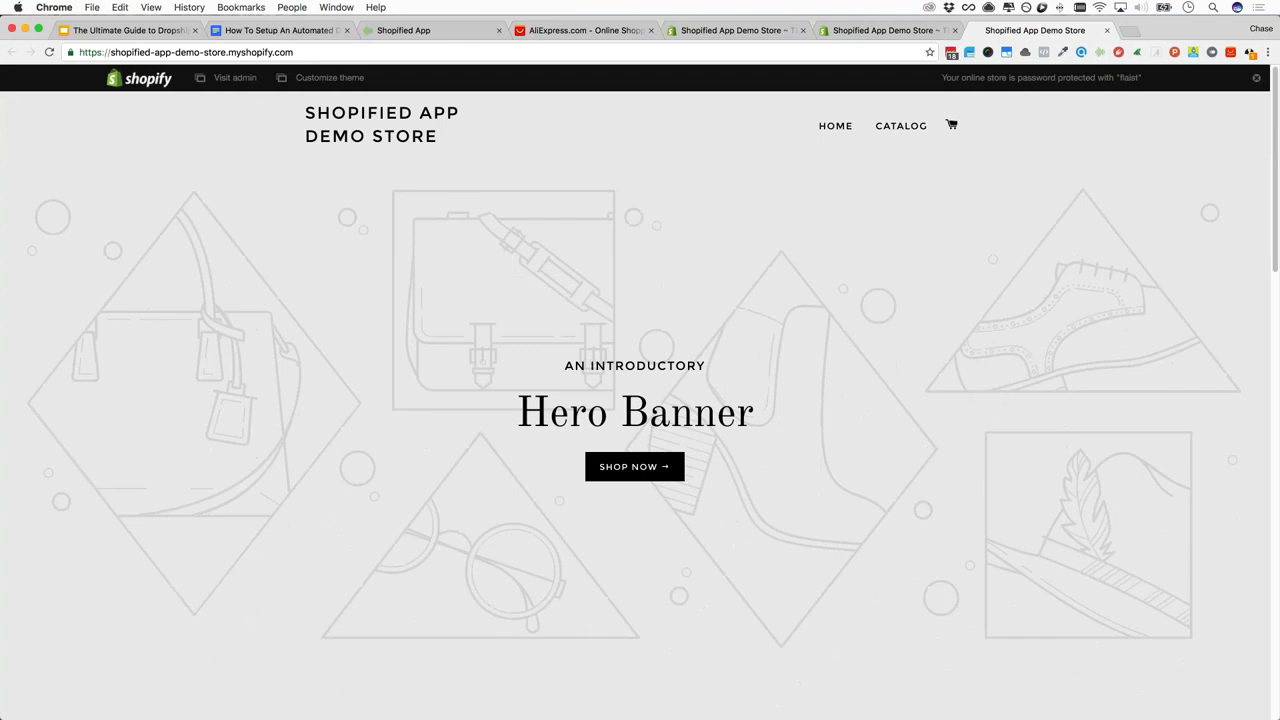
{"action": "scroll", "coordinate": [381, 377], "scroll_direction": "down", "scroll_amount": 3}
{"action": "scroll", "coordinate": [381, 377], "scroll_direction": "down", "scroll_amount": 5}
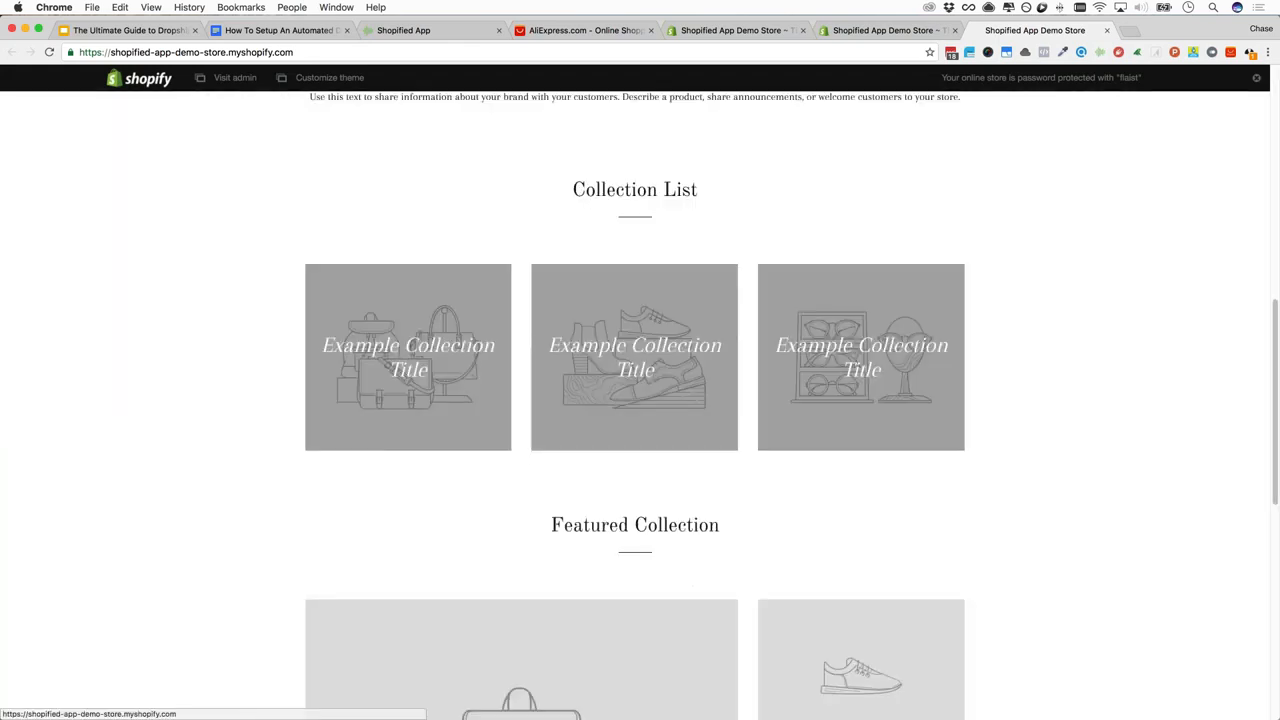
{"action": "scroll", "coordinate": [640, 380], "scroll_direction": "down", "scroll_amount": 1}
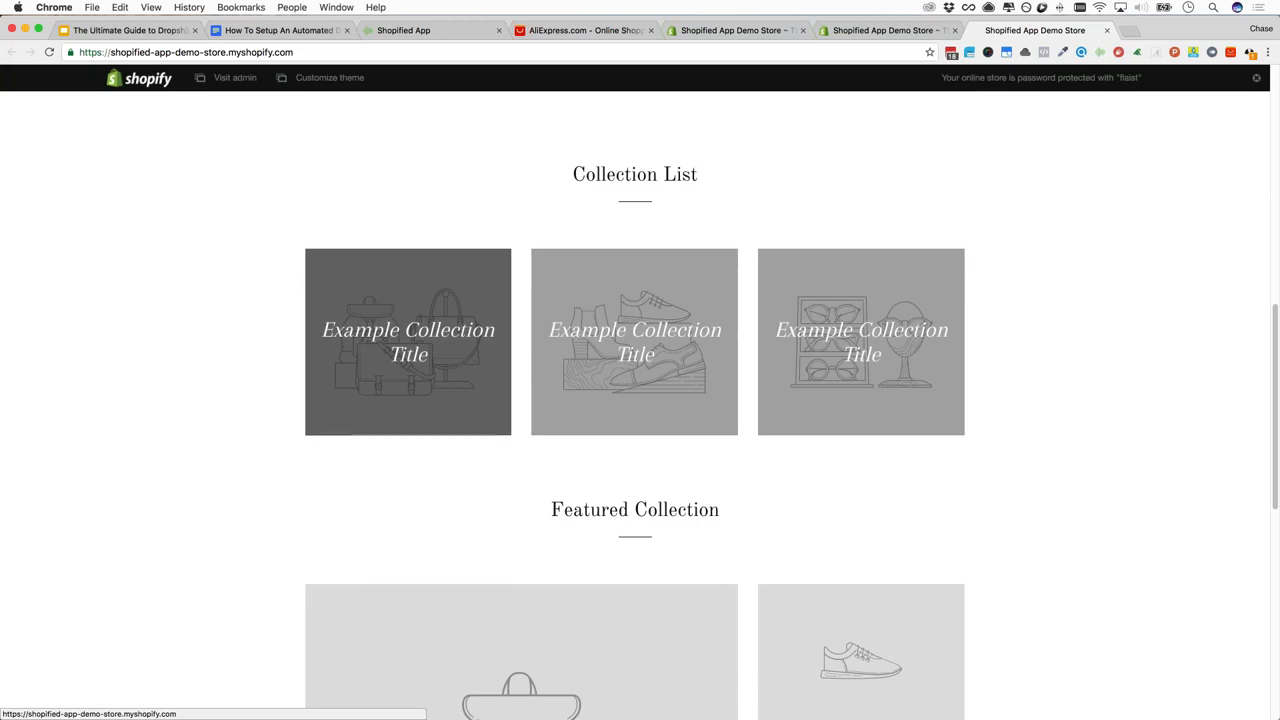
{"action": "scroll", "coordinate": [640, 400], "scroll_direction": "down", "scroll_amount": 3}
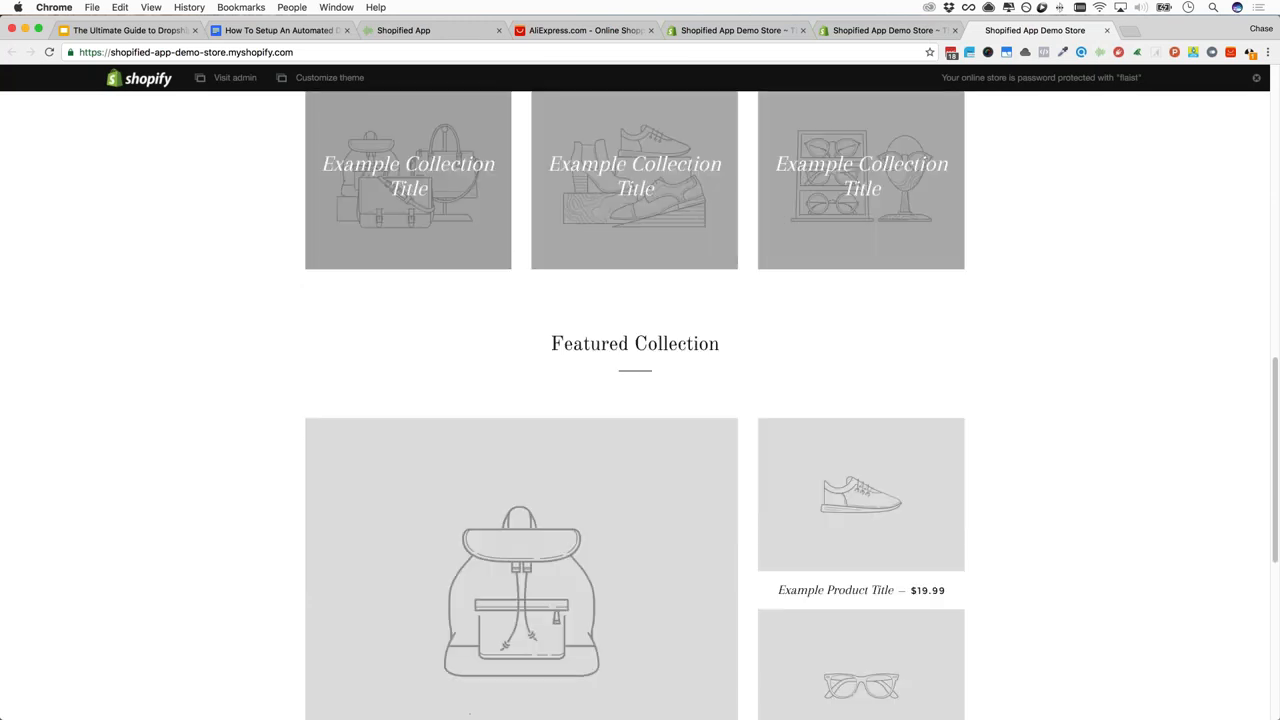
{"action": "scroll", "coordinate": [640, 400], "scroll_direction": "down", "scroll_amount": 1}
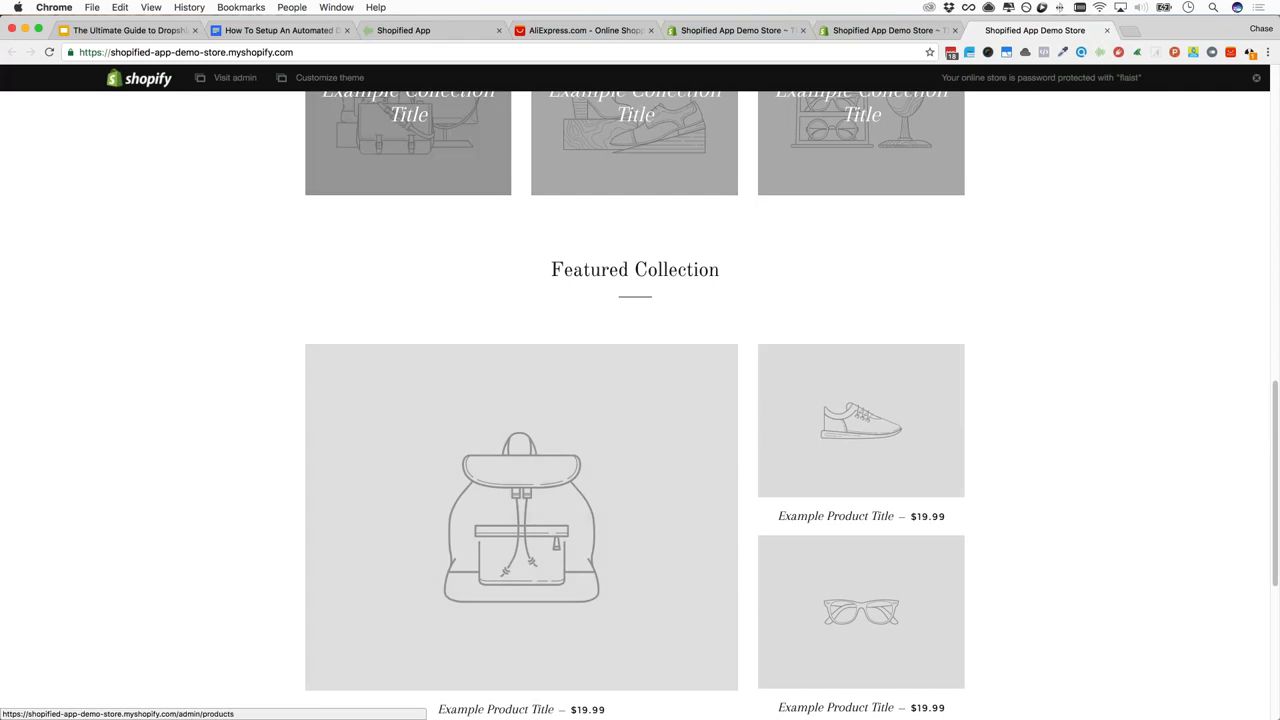
{"action": "scroll", "coordinate": [640, 400], "scroll_direction": "down", "scroll_amount": 6}
{"action": "scroll", "coordinate": [640, 400], "scroll_direction": "down", "scroll_amount": 1}
{"action": "left_click", "coordinate": [617, 449]}
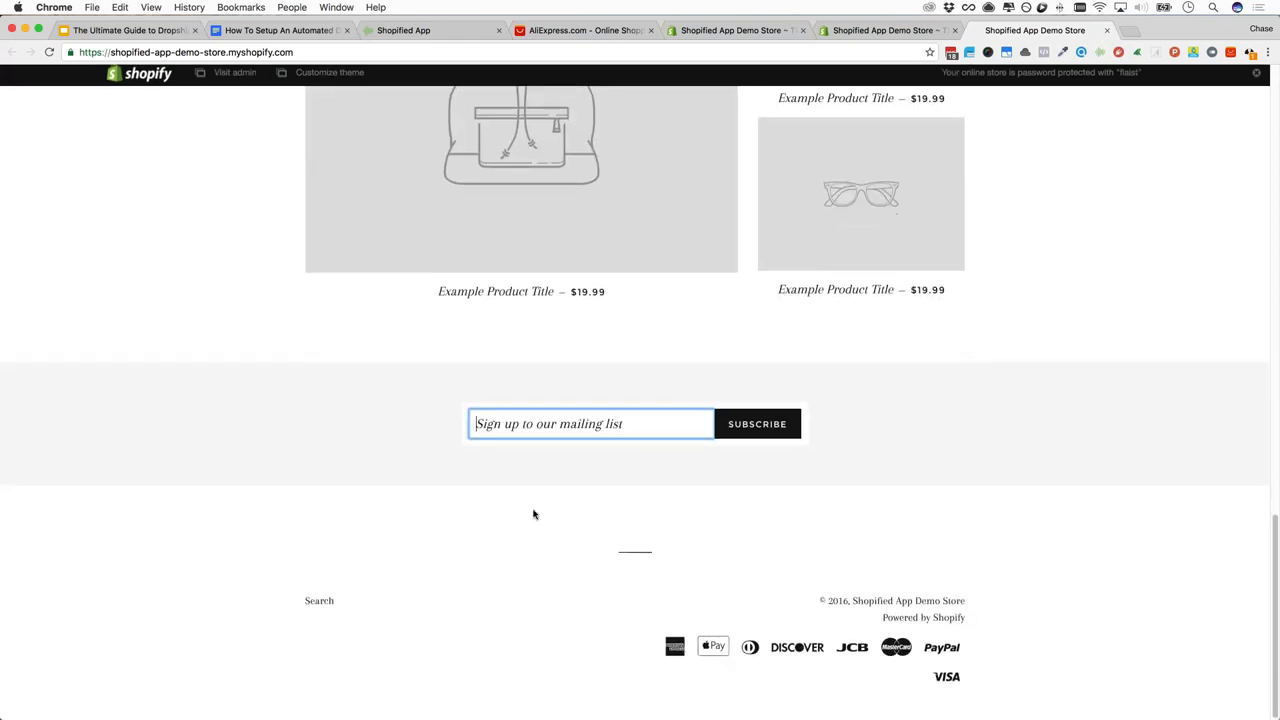
{"action": "scroll", "coordinate": [533, 514], "scroll_direction": "up", "scroll_amount": 4}
{"action": "scroll", "coordinate": [640, 400], "scroll_direction": "up", "scroll_amount": 10}
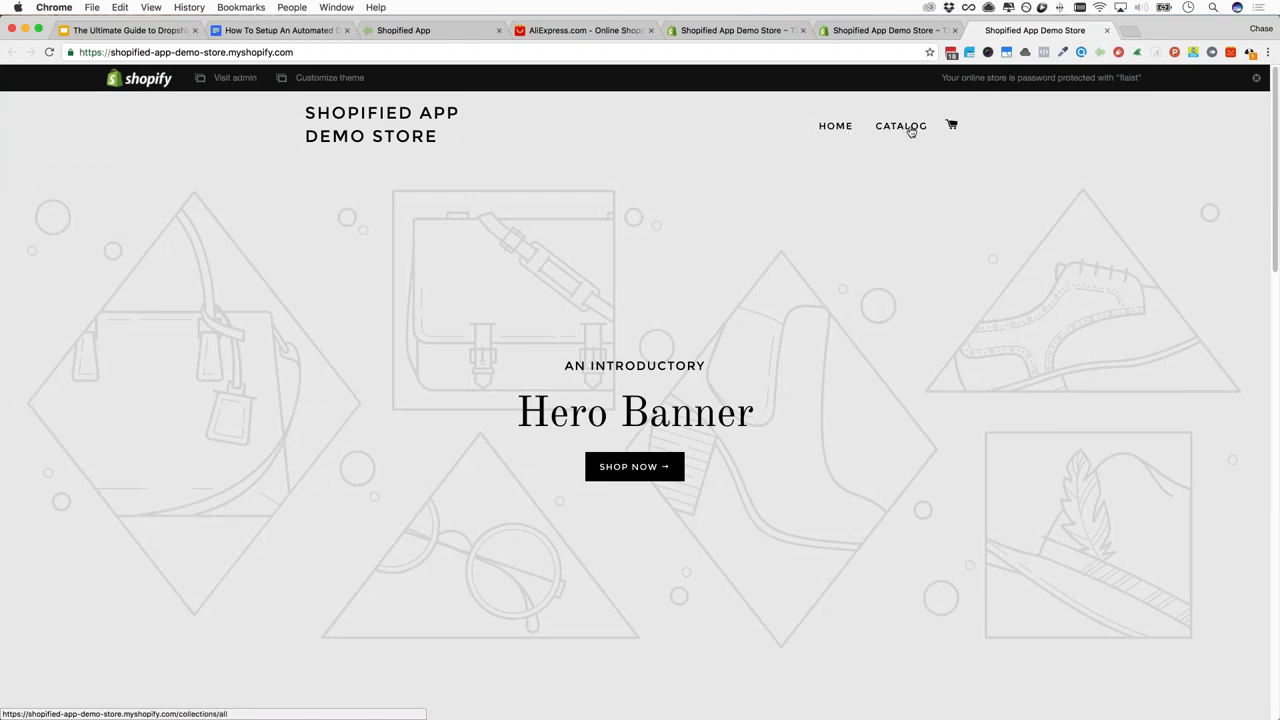
{"action": "scroll", "coordinate": [911, 131], "scroll_direction": "down", "scroll_amount": 20}
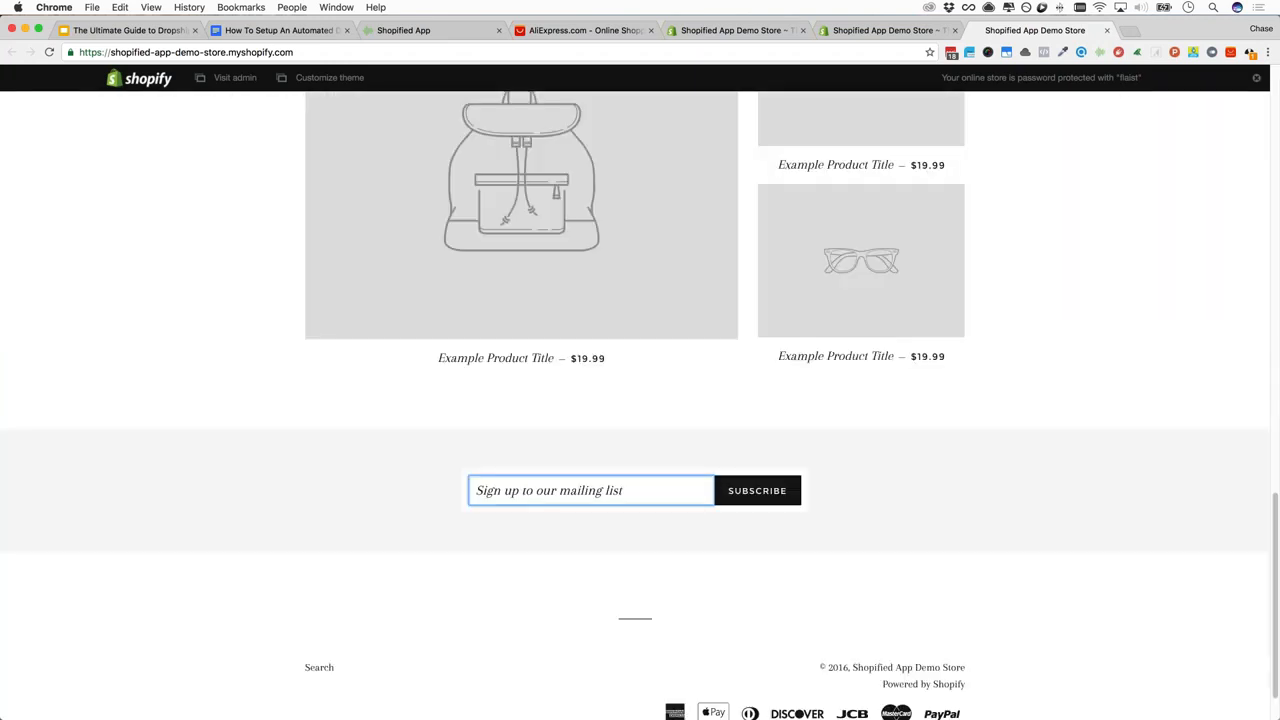
{"action": "scroll", "coordinate": [635, 405], "scroll_direction": "down", "scroll_amount": 3}
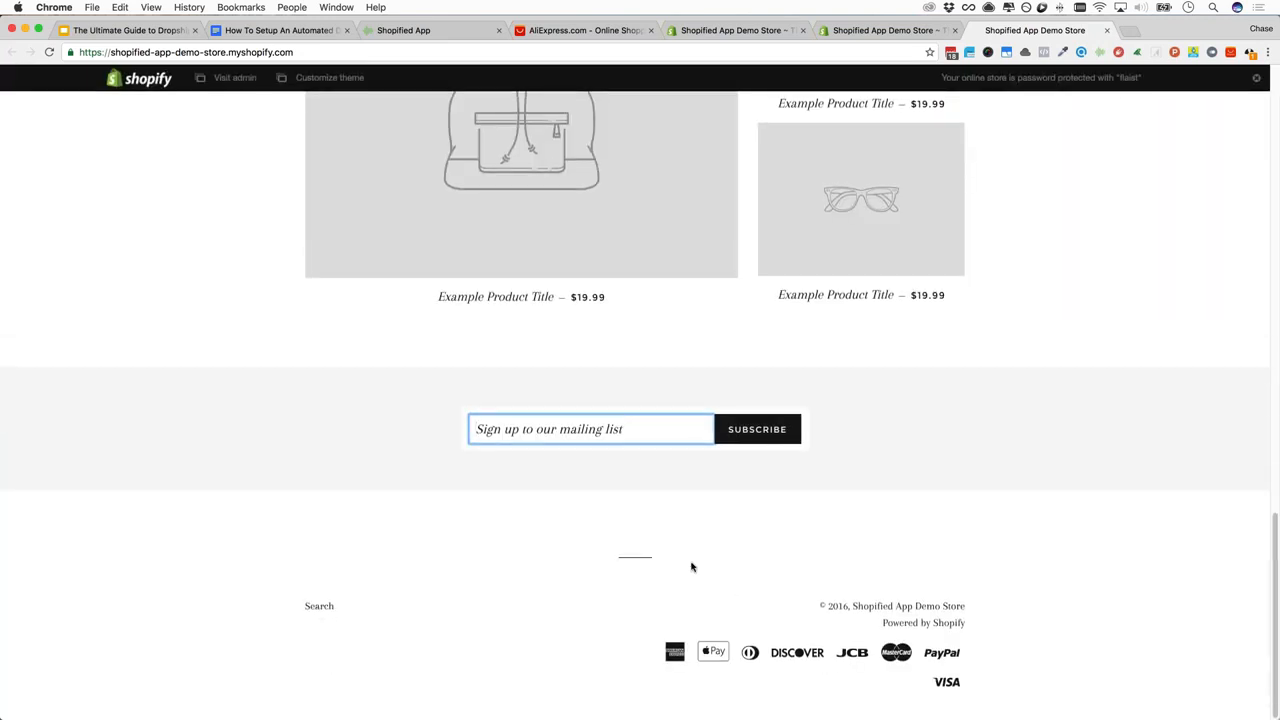
{"action": "scroll", "coordinate": [691, 566], "scroll_direction": "up", "scroll_amount": 20}
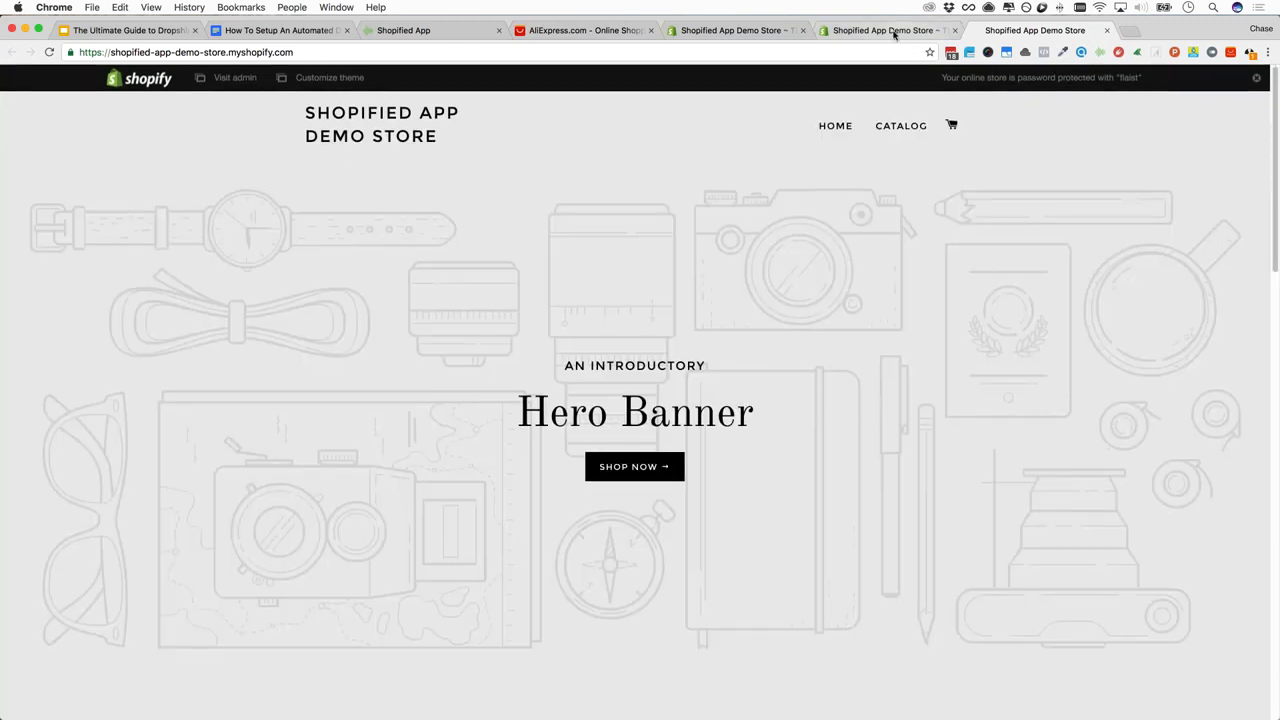
{"action": "left_click", "coordinate": [880, 30]}
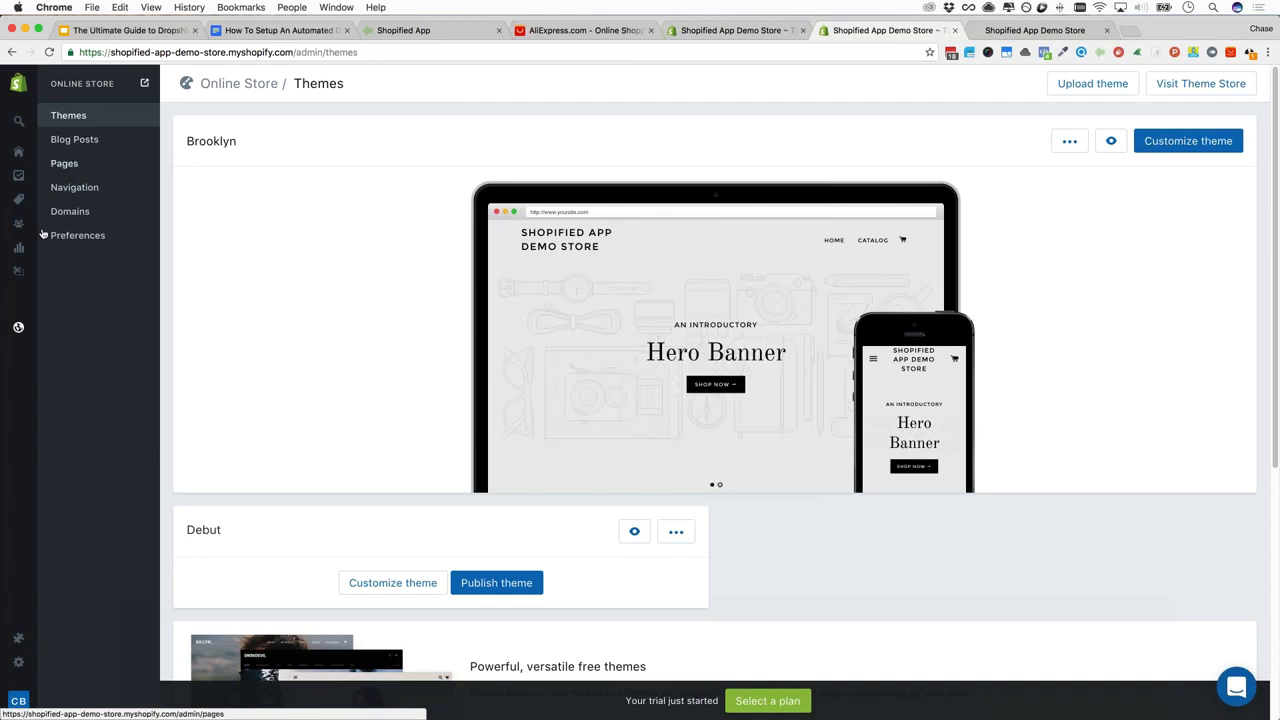
{"action": "mouse_move", "coordinate": [24, 331]}
{"action": "left_click", "coordinate": [68, 167]}
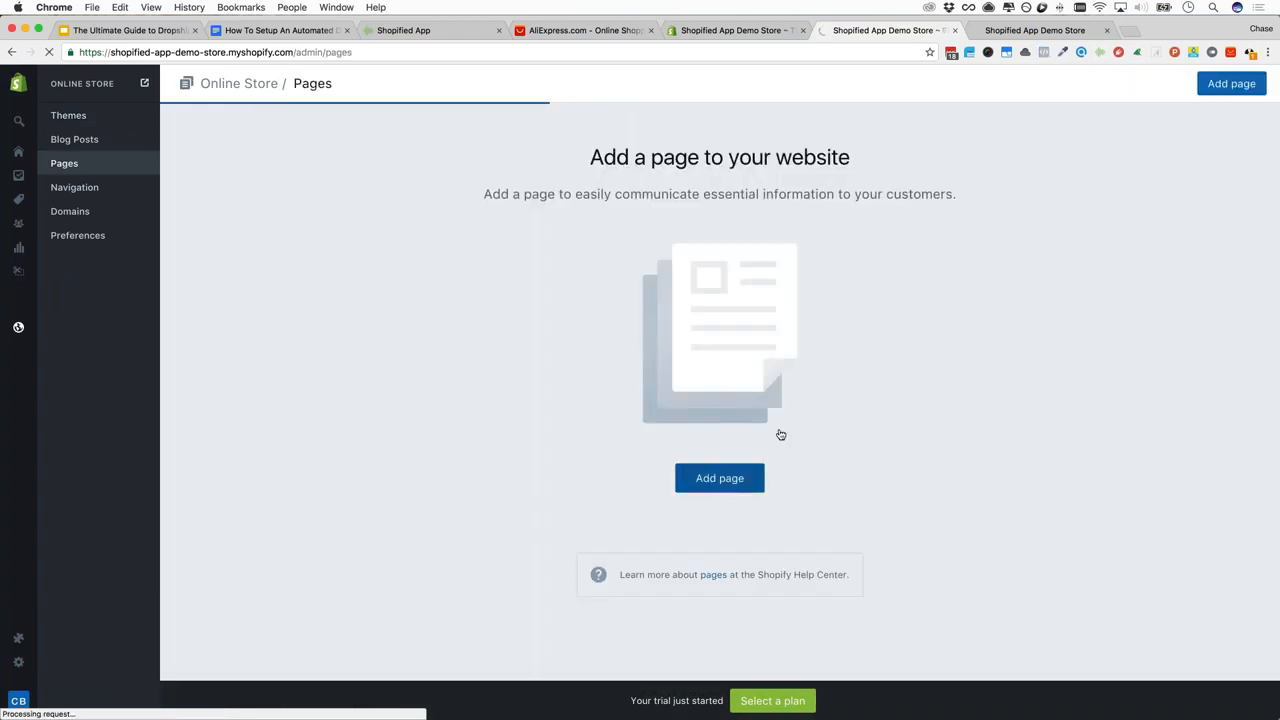
{"action": "left_click", "coordinate": [720, 478]}
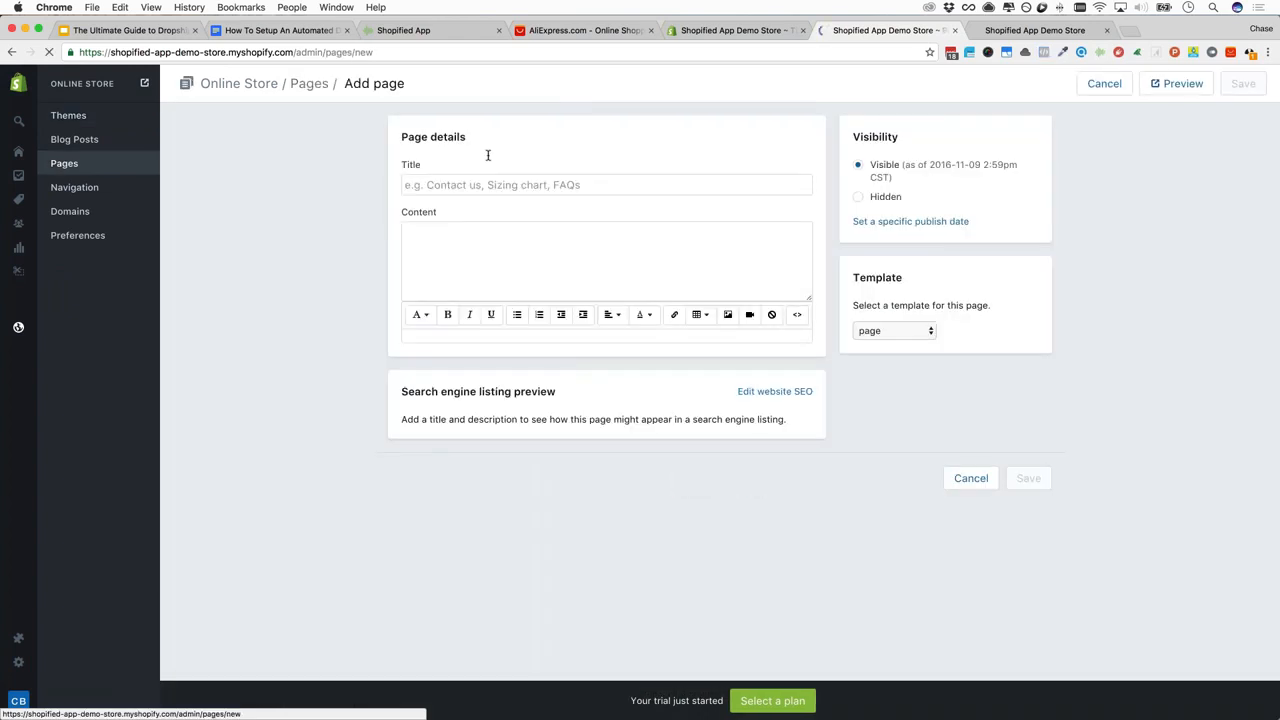
{"action": "left_click", "coordinate": [484, 186]}
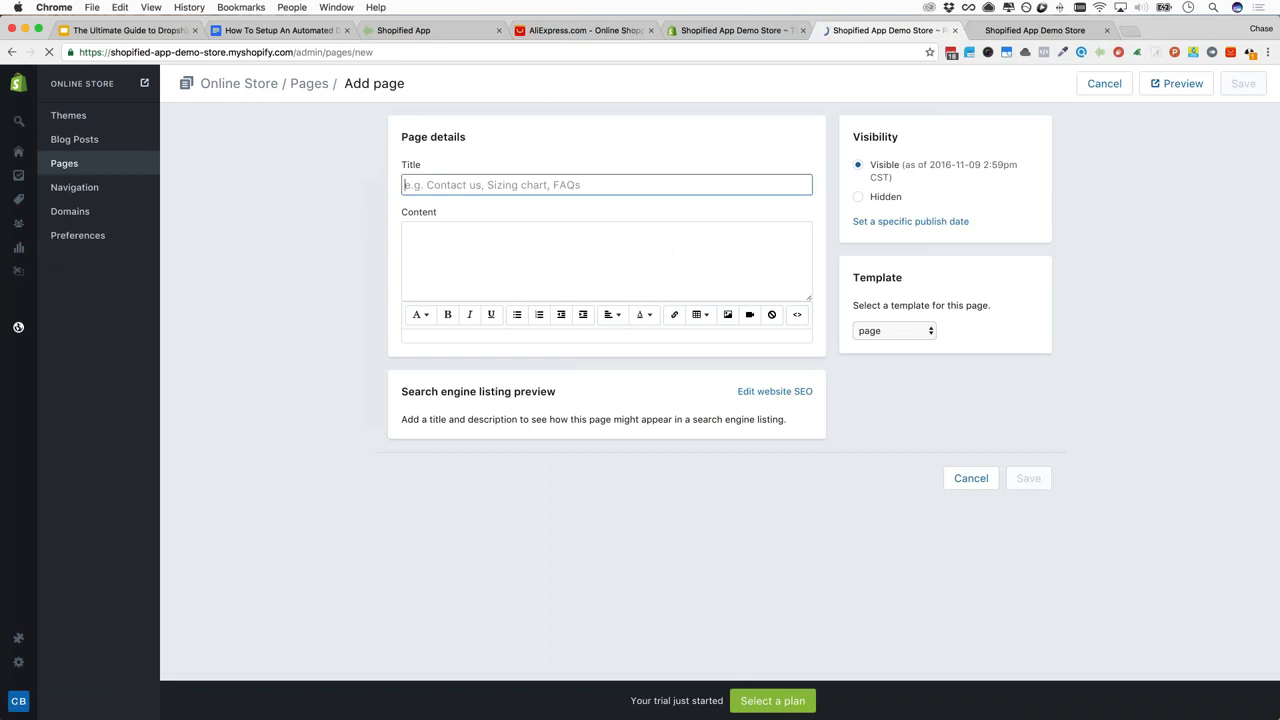
{"action": "type", "text": "FAQ"}
{"action": "left_click", "coordinate": [477, 274]}
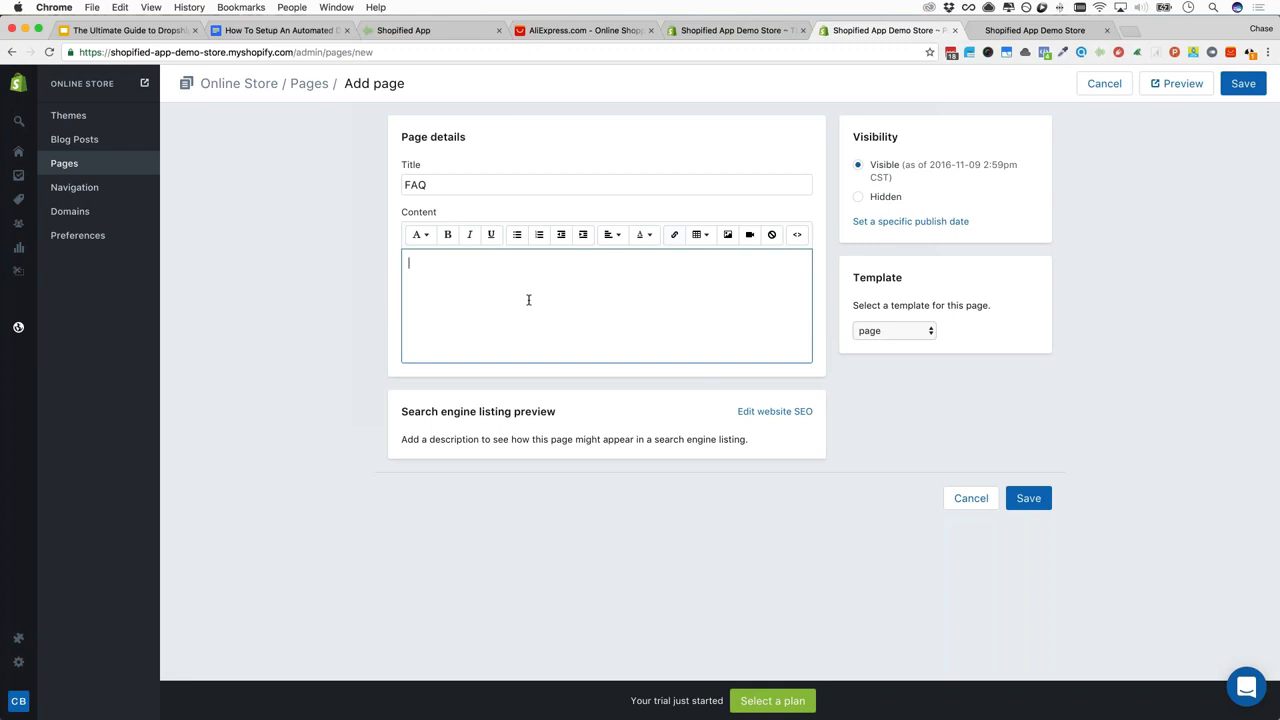
{"action": "double_click", "coordinate": [459, 189]}
{"action": "type", "text": "Contact us"}
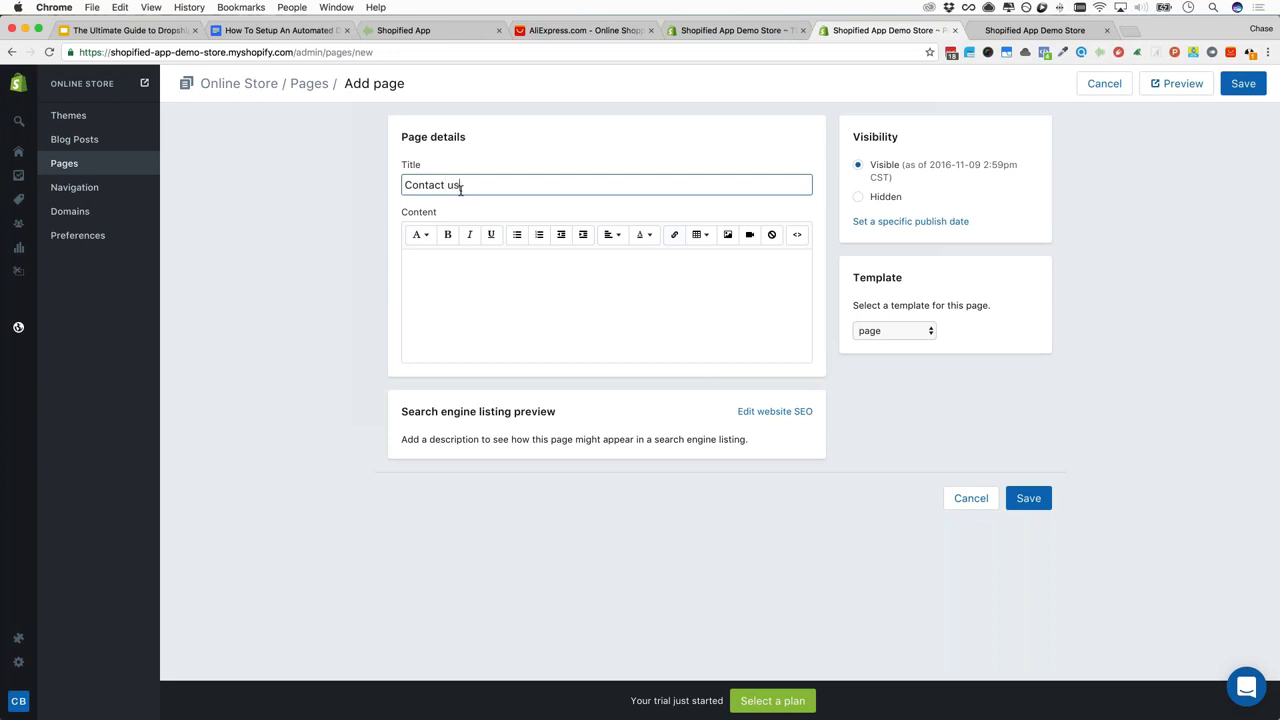
{"action": "key", "text": "super+a"}
{"action": "key", "text": "BackSpace"}
{"action": "type", "text": "Privacy Policy"}
{"action": "key", "text": "super+a"}
{"action": "type", "text": "RT"}
{"action": "key", "text": "BackSpace"}
{"action": "key", "text": "BackSpace"}
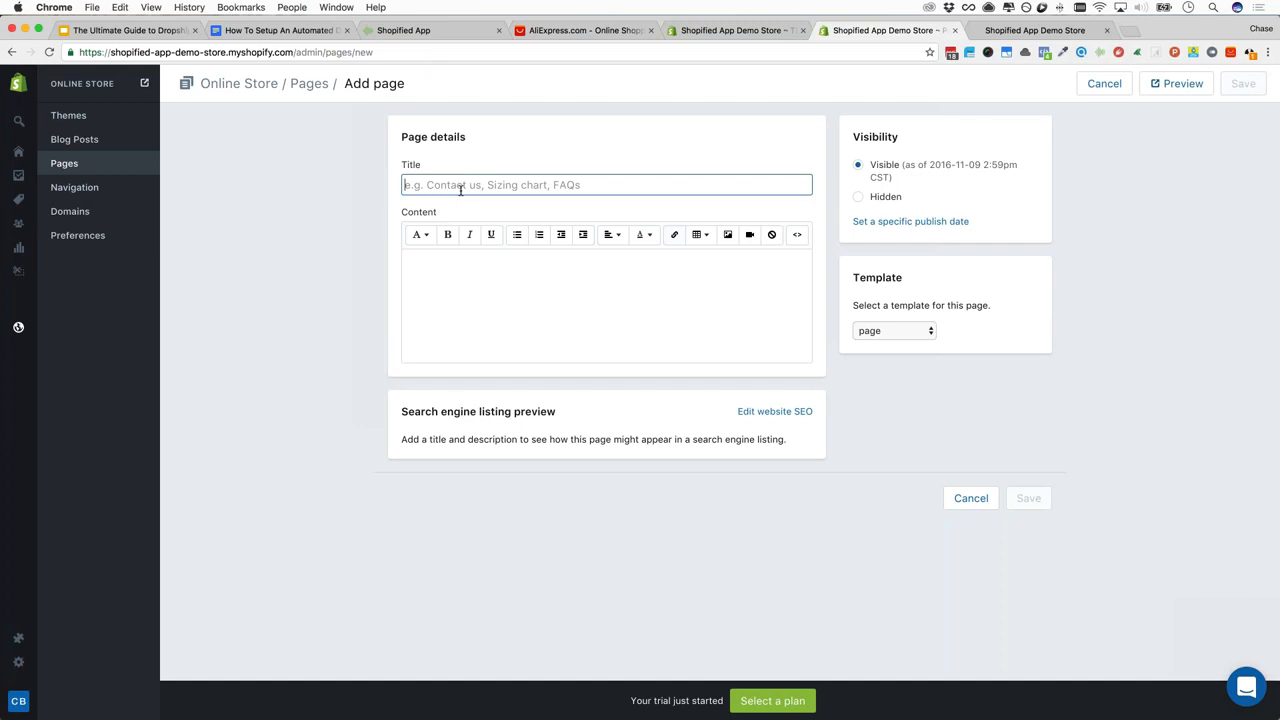
{"action": "type", "text": "Terms Of"}
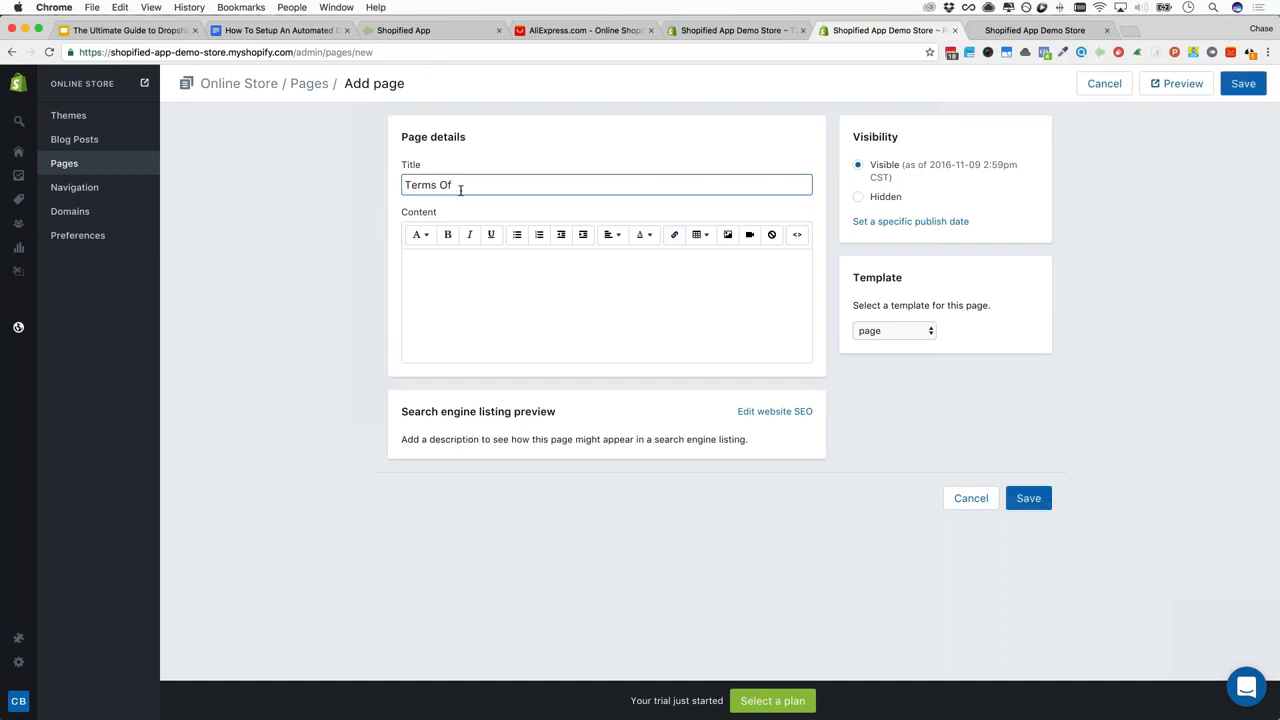
{"action": "key", "text": "super+a"}
{"action": "key", "text": "BackSpace"}
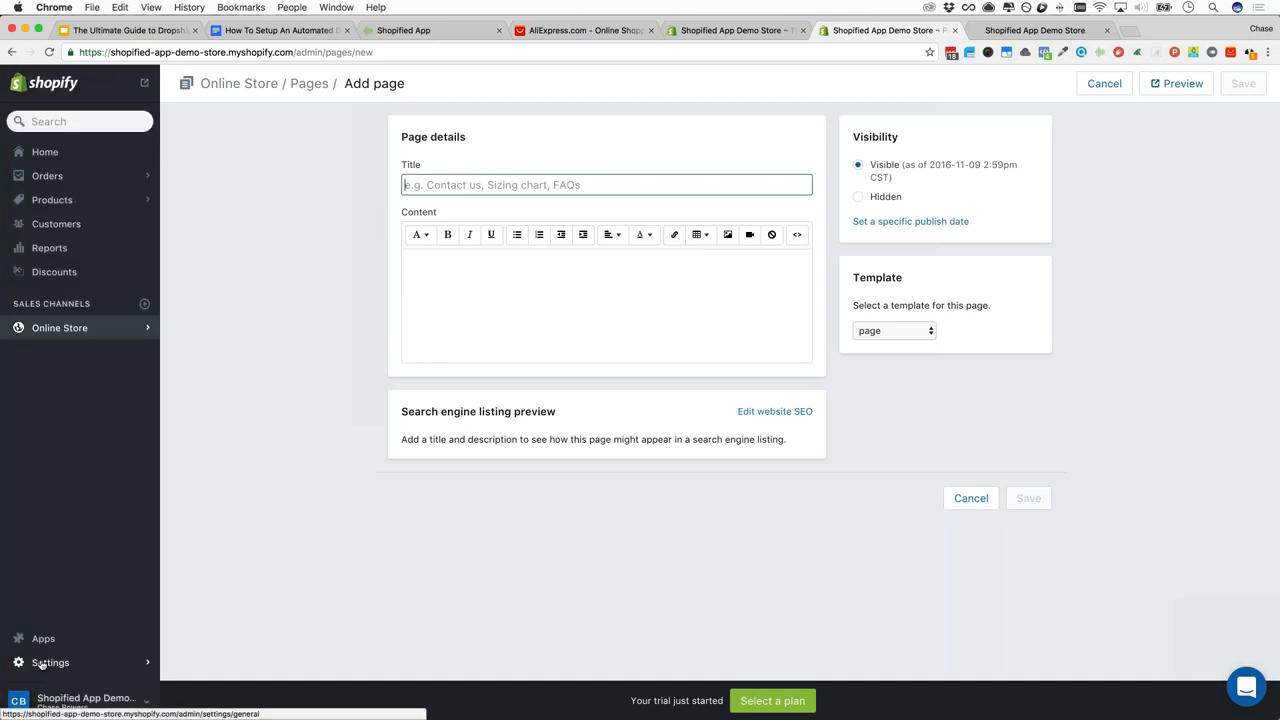
Open Settings, then the Account page showing the Trial/Monthly plan and 2.9% + 30¢ card rate
{"action": "left_click", "coordinate": [42, 663]}
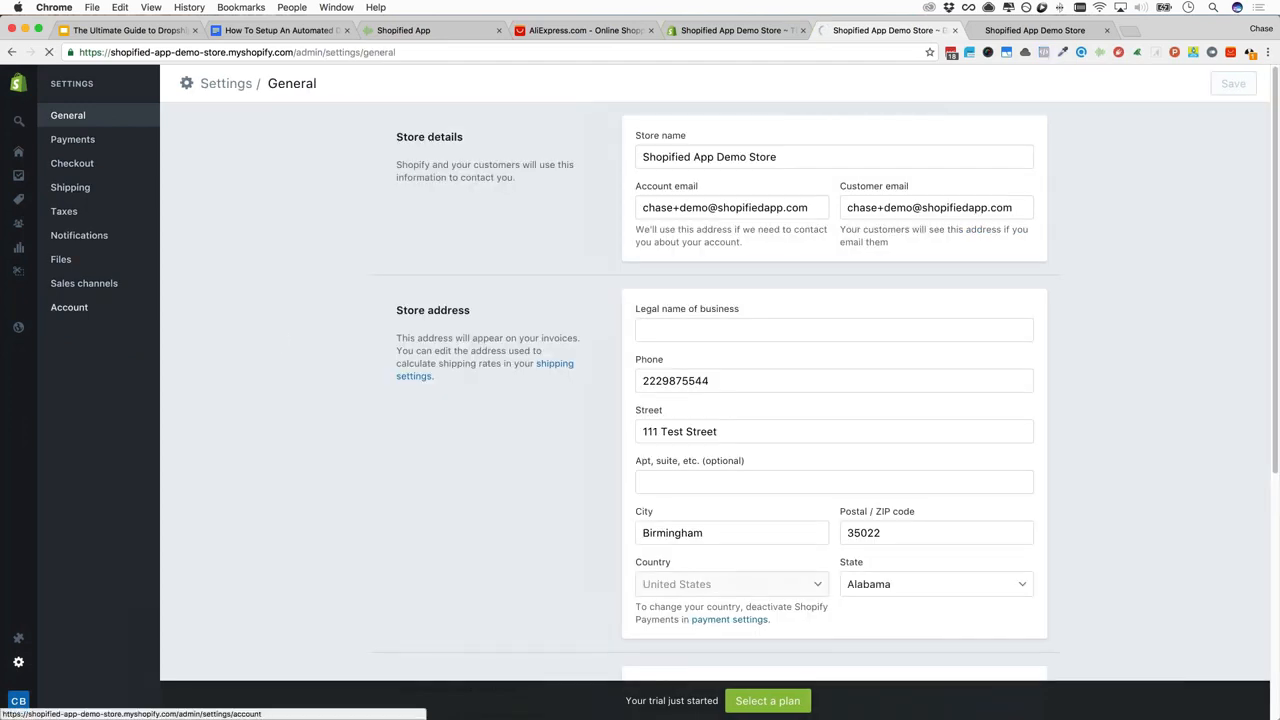
{"action": "scroll", "coordinate": [282, 333], "scroll_direction": "down", "scroll_amount": 5}
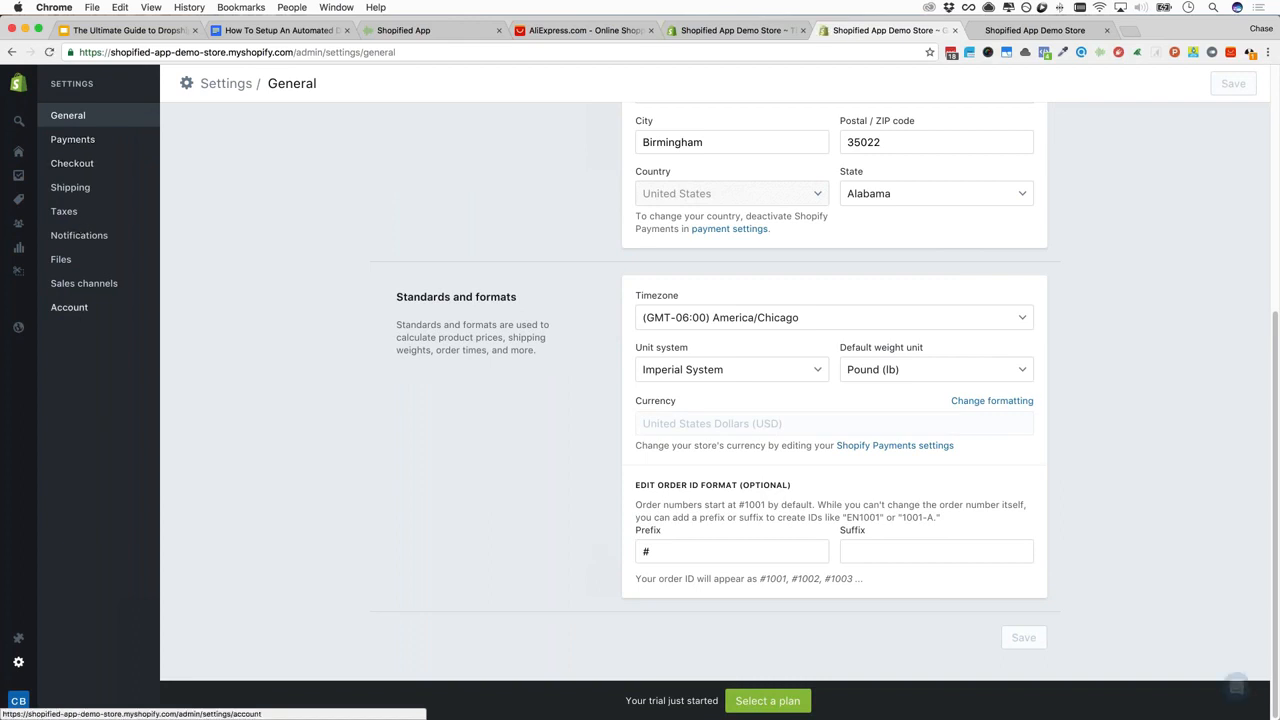
{"action": "left_click", "coordinate": [69, 307]}
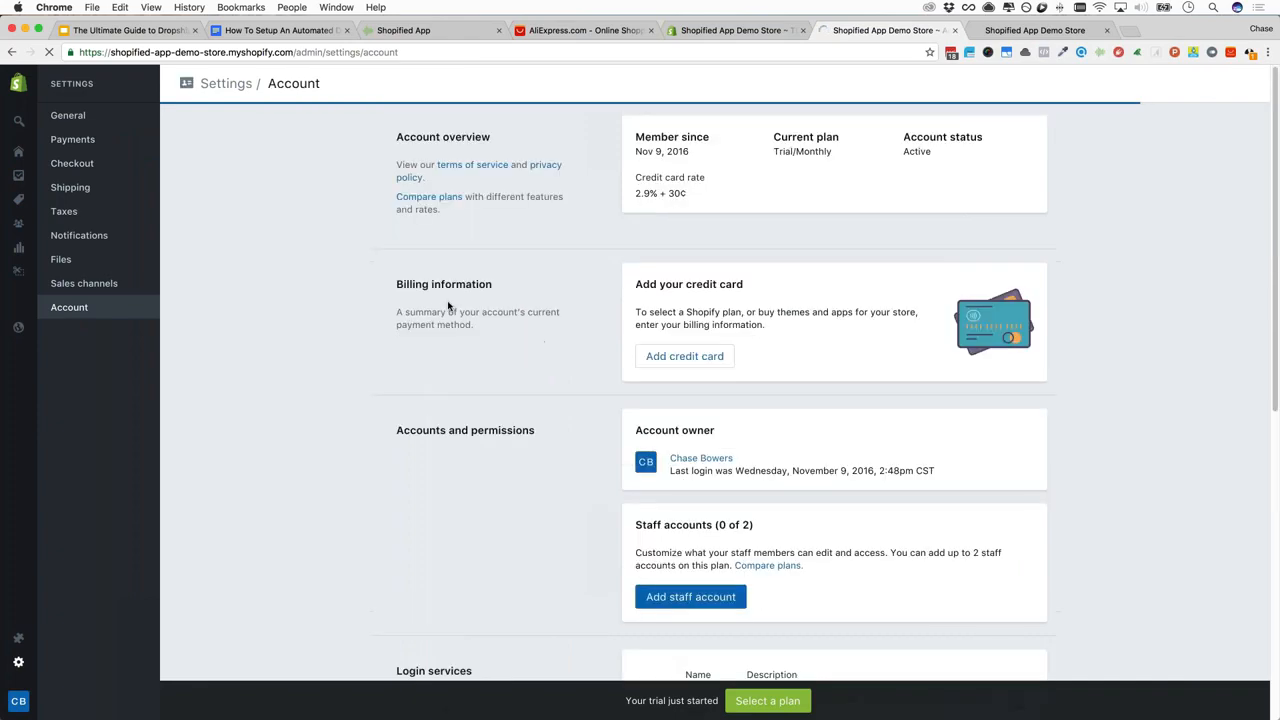
{"action": "scroll", "coordinate": [449, 307], "scroll_direction": "down", "scroll_amount": 10}
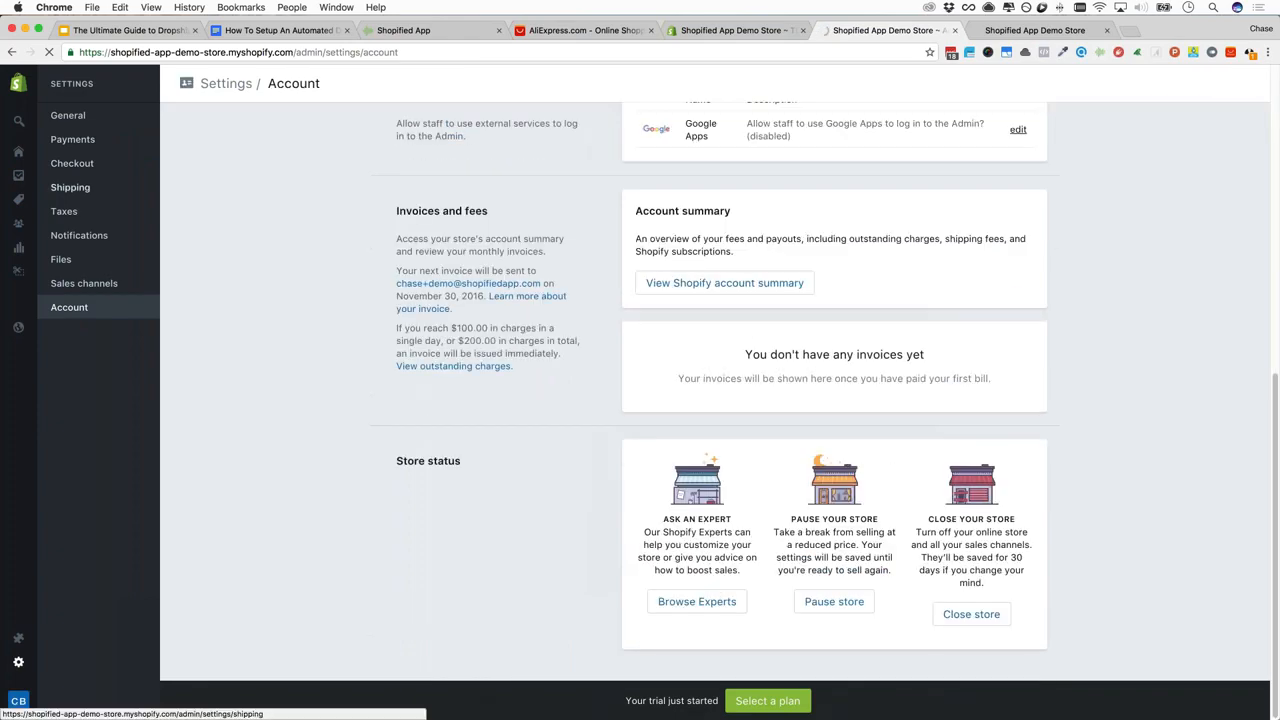
{"action": "scroll", "coordinate": [715, 390], "scroll_direction": "up", "scroll_amount": 5}
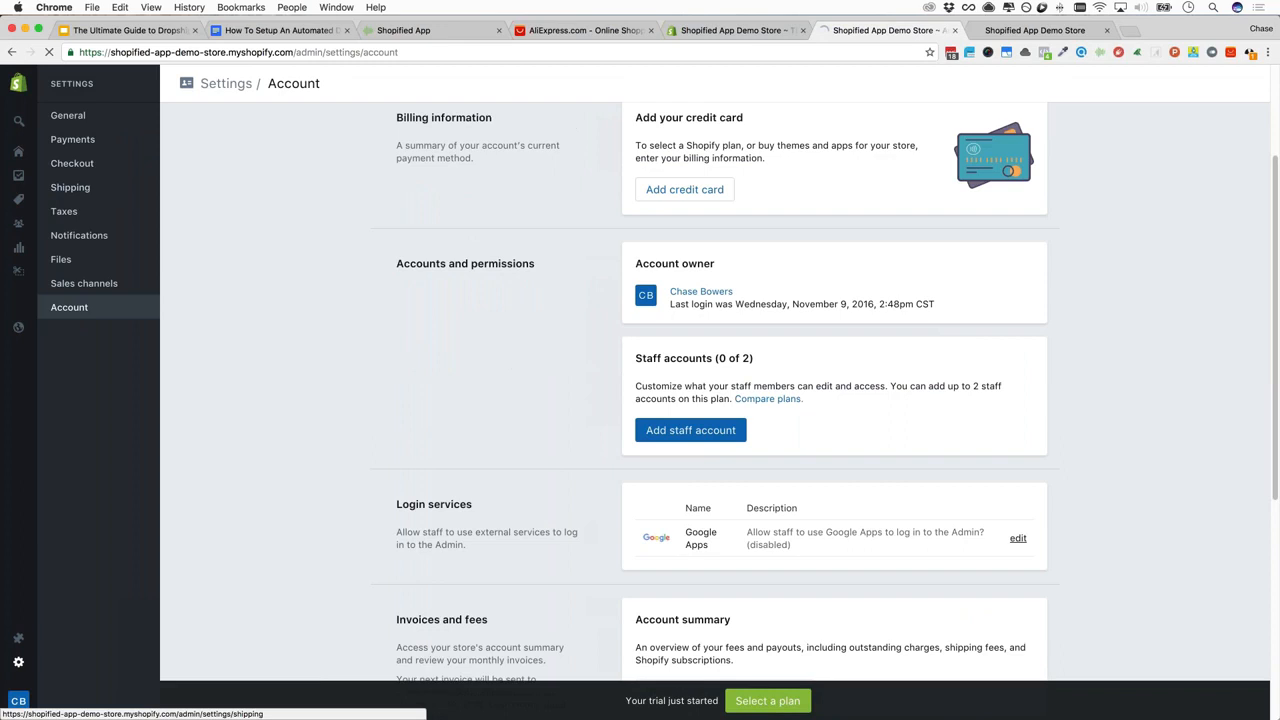
{"action": "scroll", "coordinate": [715, 390], "scroll_direction": "up", "scroll_amount": 2}
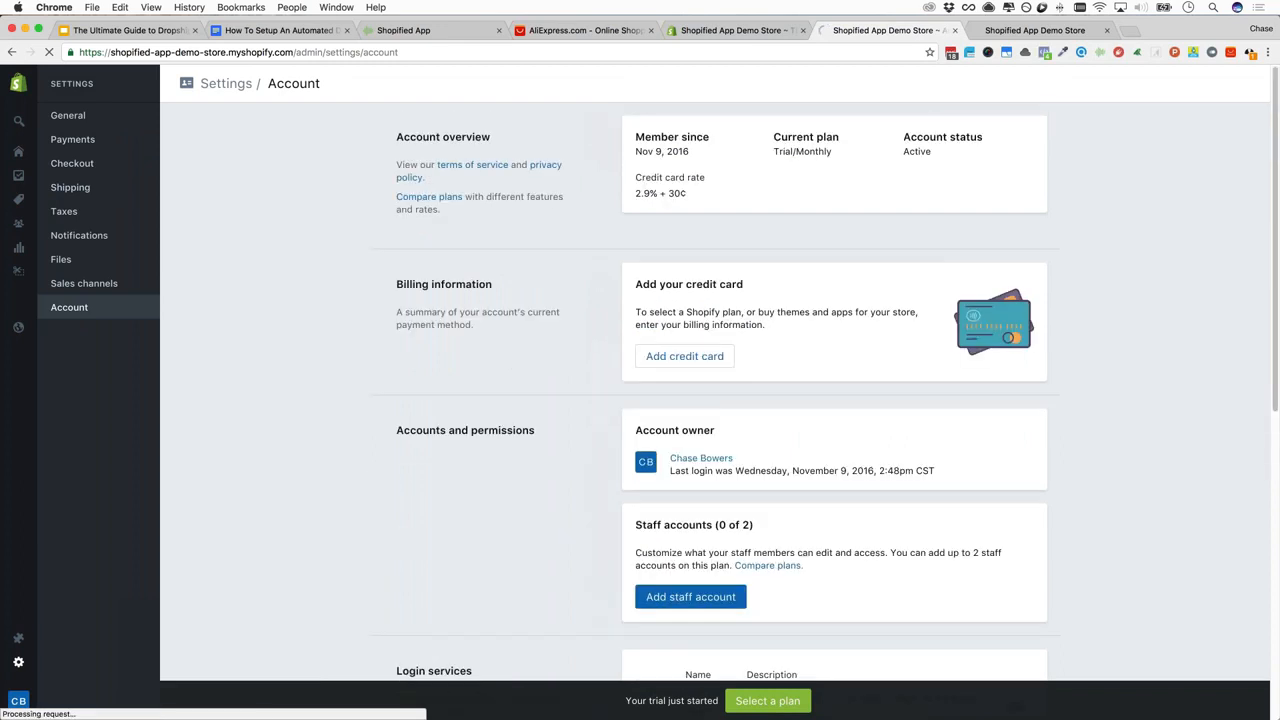
In Checkout settings, generate sample refund policy, privacy policy and terms of service texts
{"action": "left_click", "coordinate": [79, 167]}
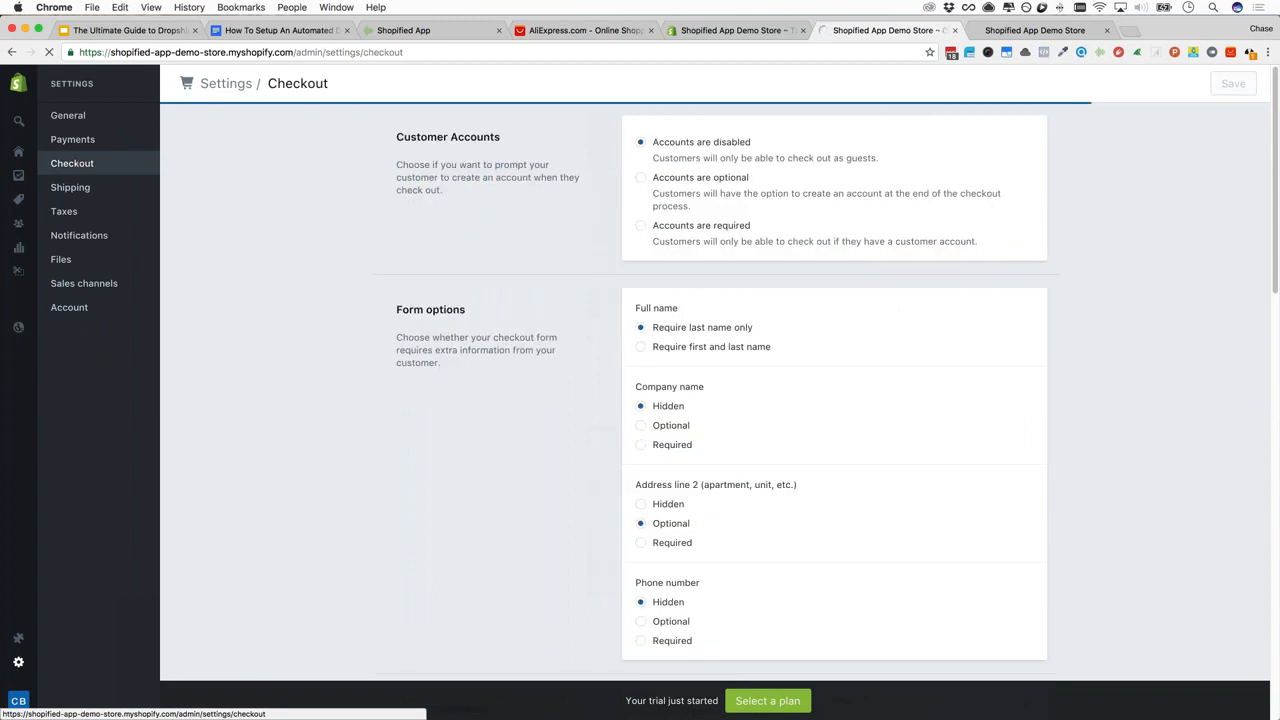
{"action": "scroll", "coordinate": [311, 297], "scroll_direction": "down", "scroll_amount": 5}
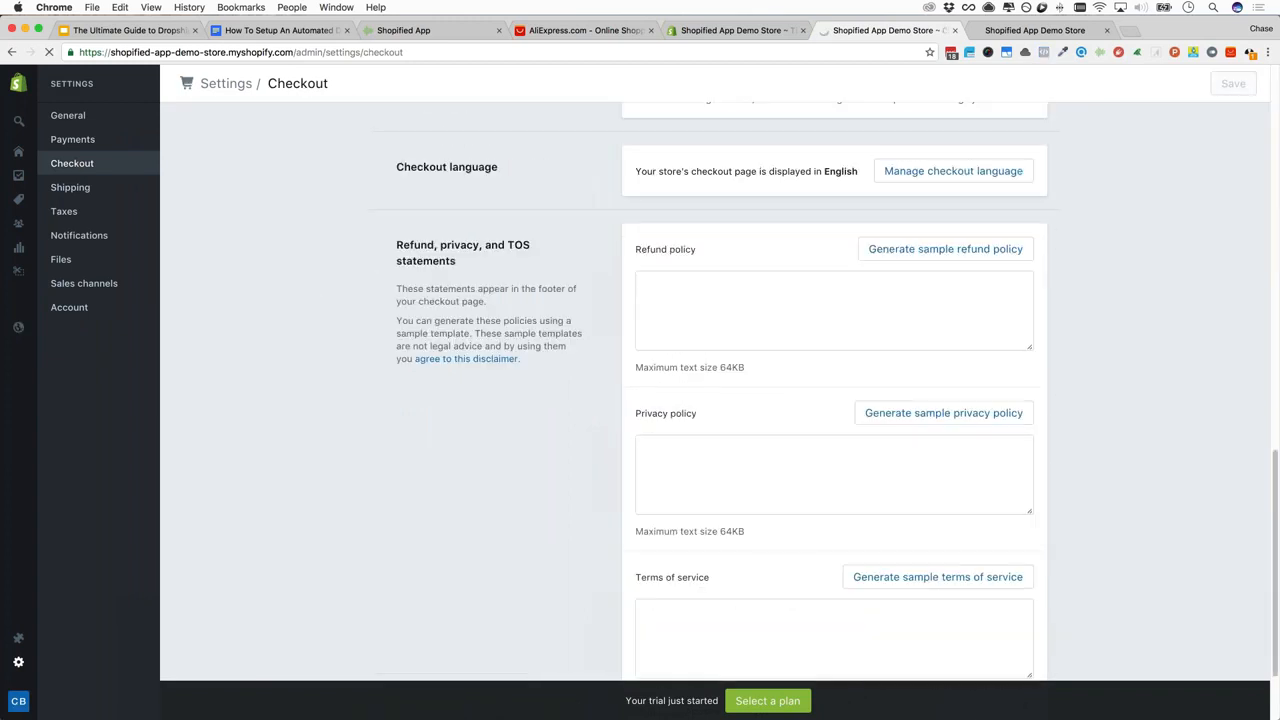
{"action": "scroll", "coordinate": [700, 390], "scroll_direction": "down", "scroll_amount": 2}
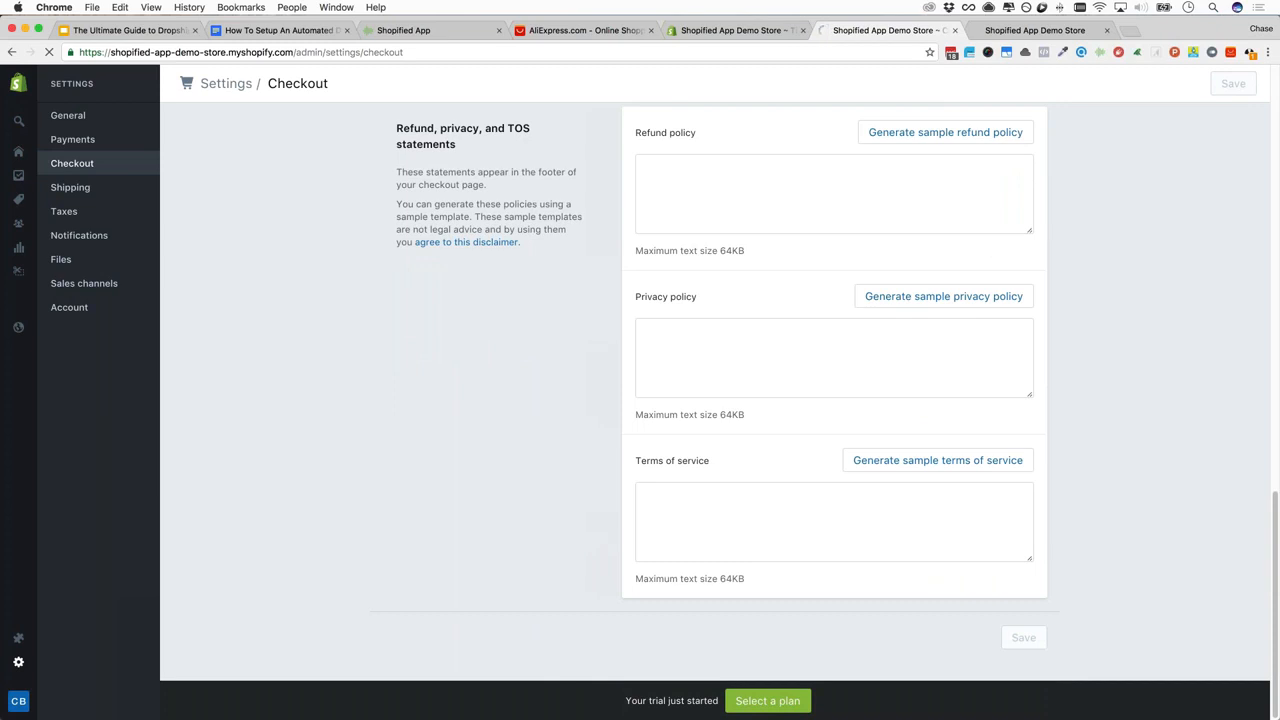
{"action": "scroll", "coordinate": [467, 304], "scroll_direction": "up", "scroll_amount": 1}
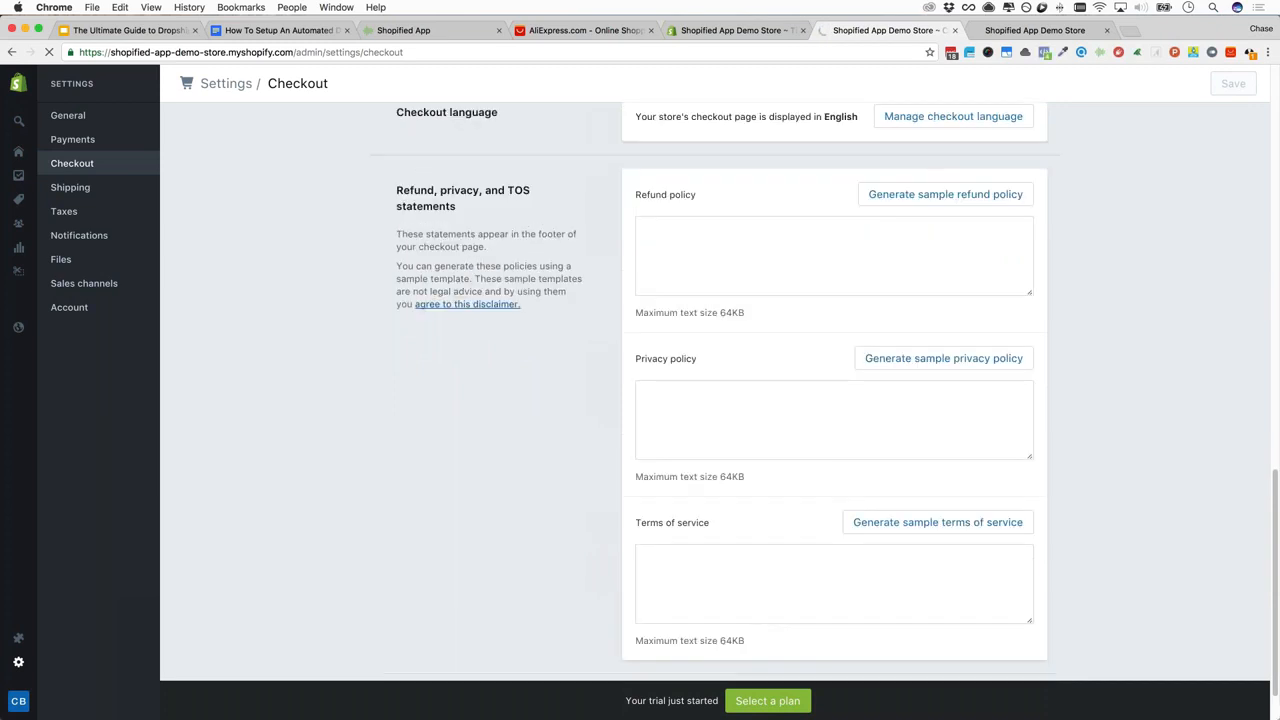
{"action": "left_click", "coordinate": [930, 195]}
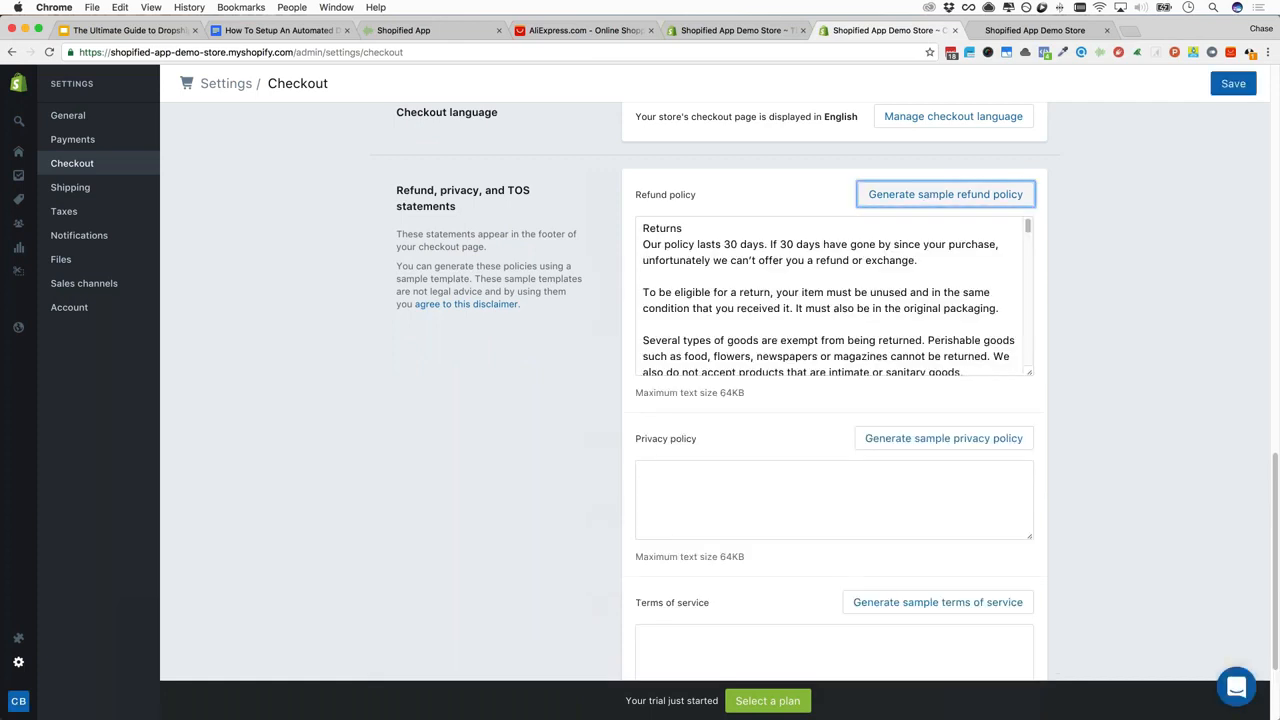
{"action": "key", "text": "super+a"}
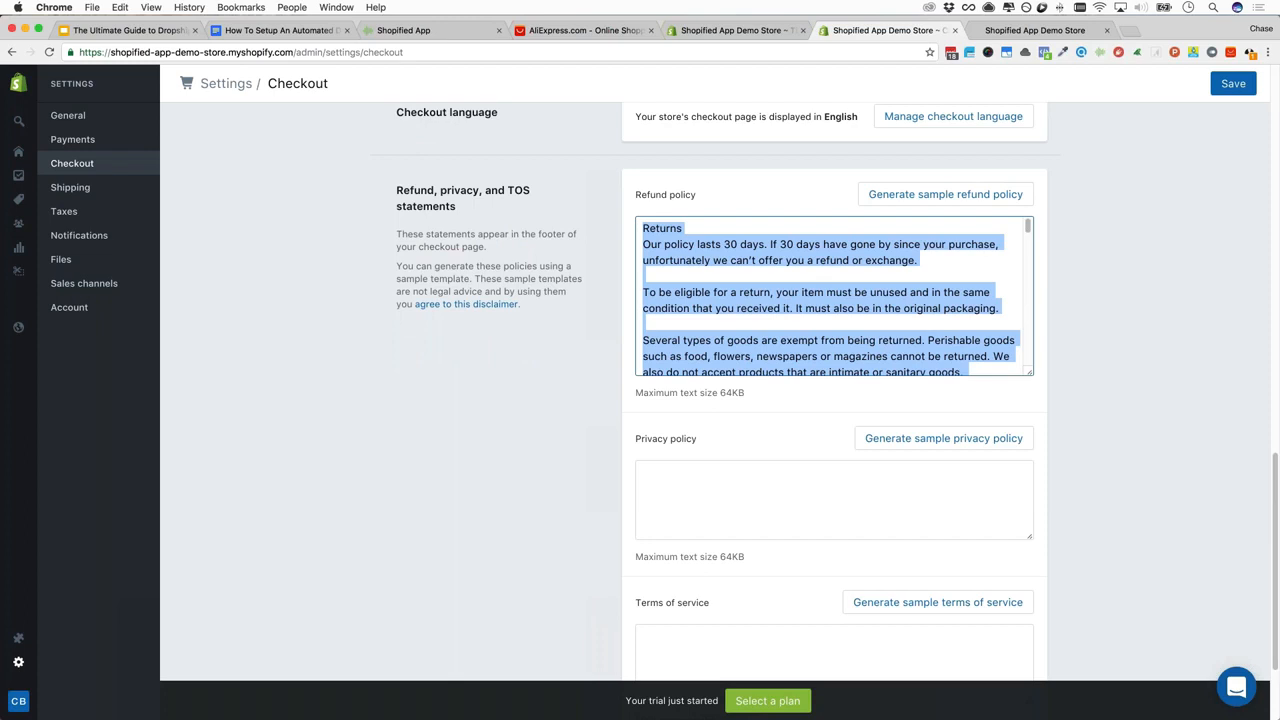
{"action": "left_click", "coordinate": [944, 438]}
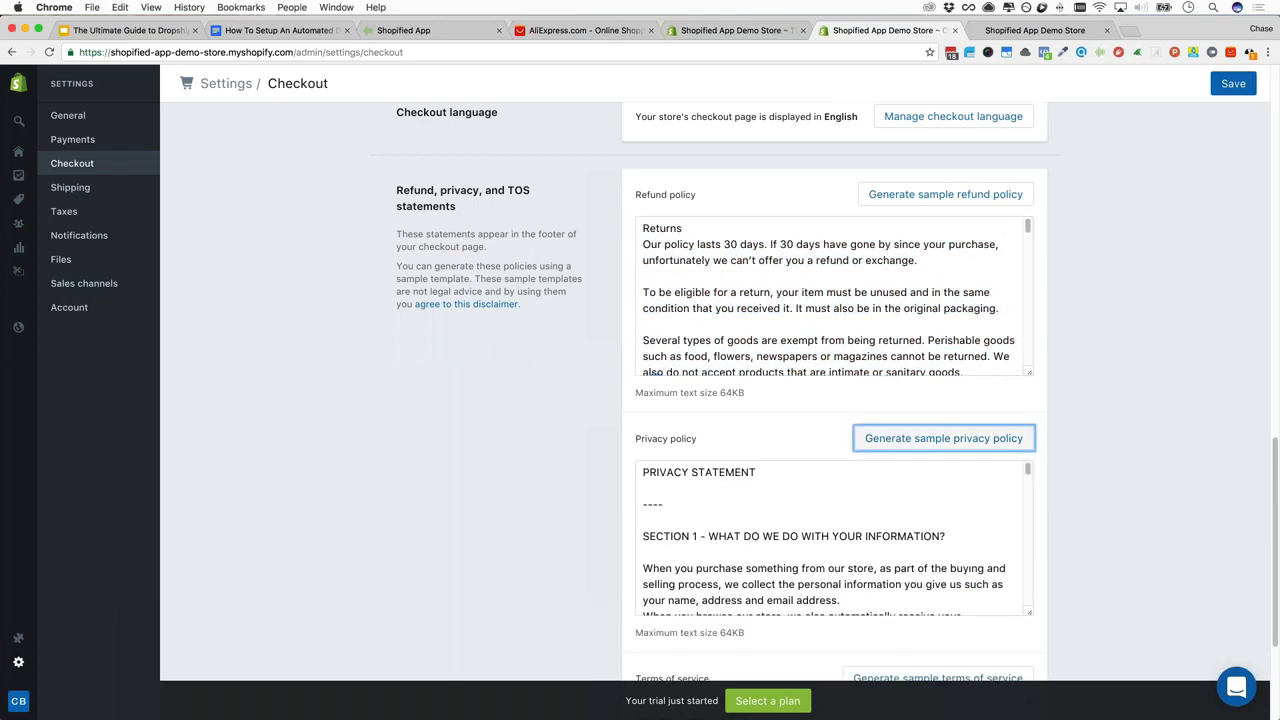
{"action": "scroll", "coordinate": [566, 434], "scroll_direction": "down", "scroll_amount": 5}
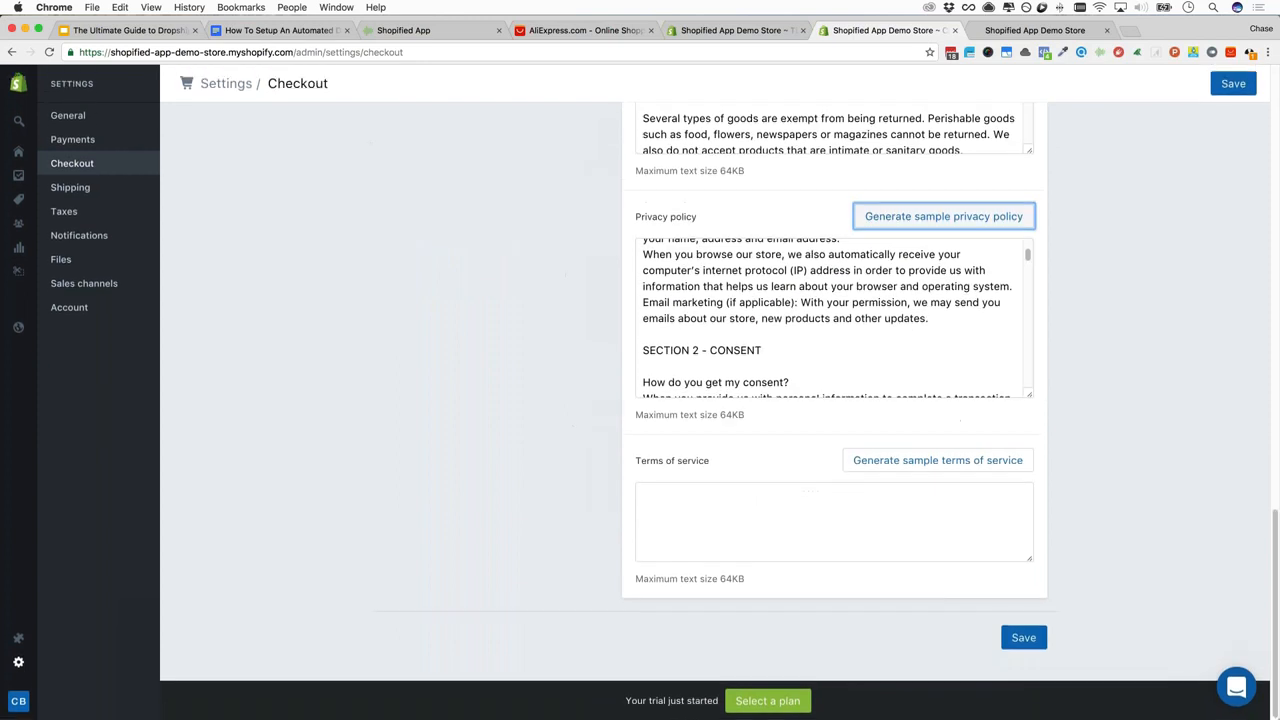
{"action": "left_click", "coordinate": [886, 462]}
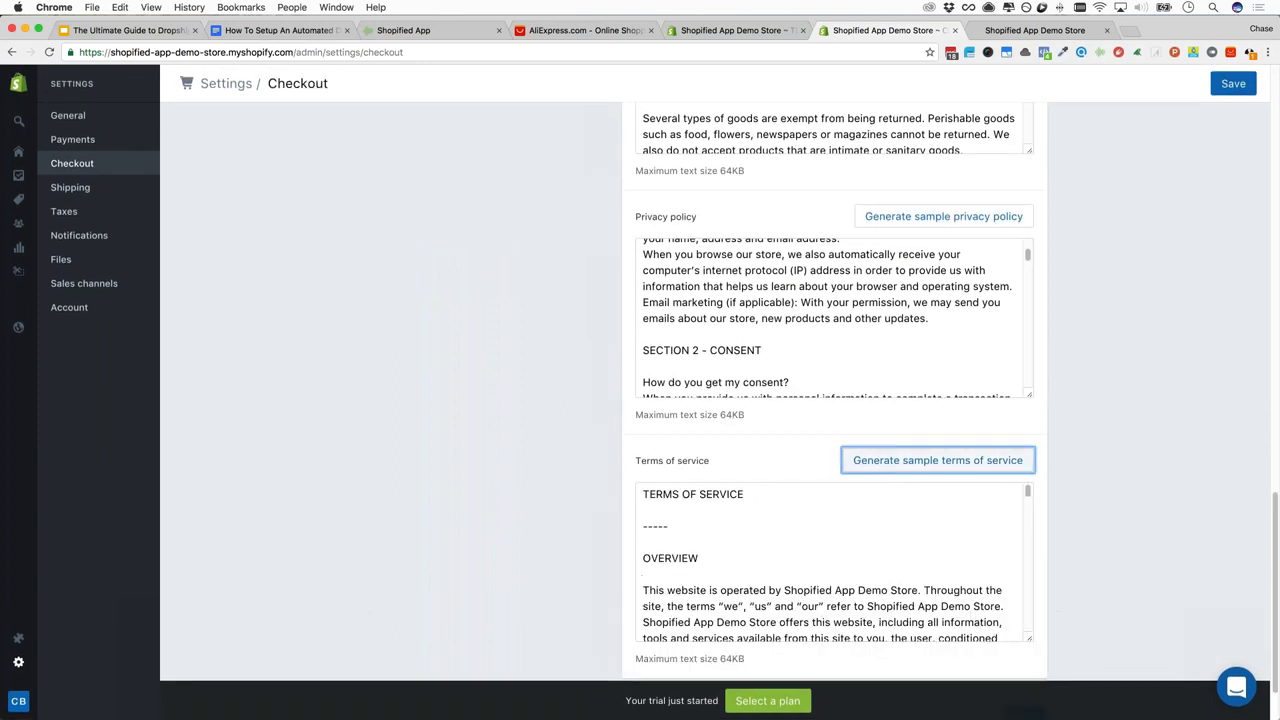
{"action": "scroll", "coordinate": [729, 551], "scroll_direction": "down", "scroll_amount": 3}
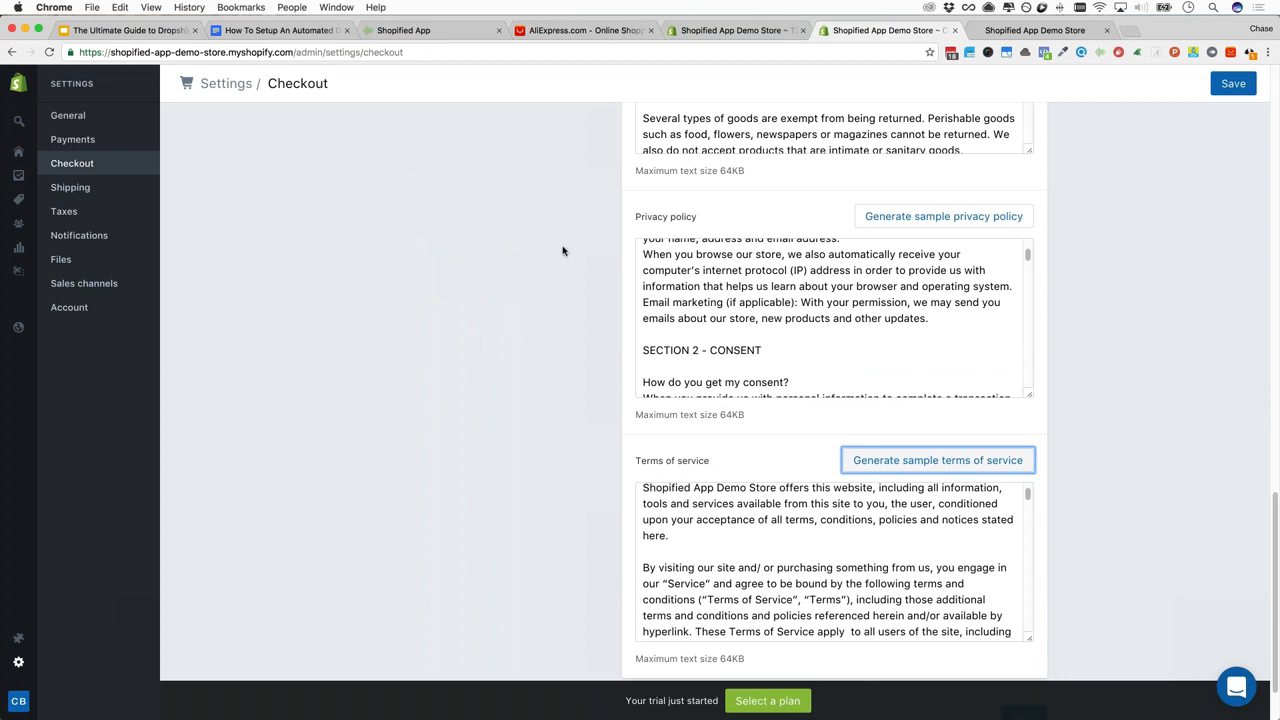
{"action": "scroll", "coordinate": [560, 246], "scroll_direction": "up", "scroll_amount": 3}
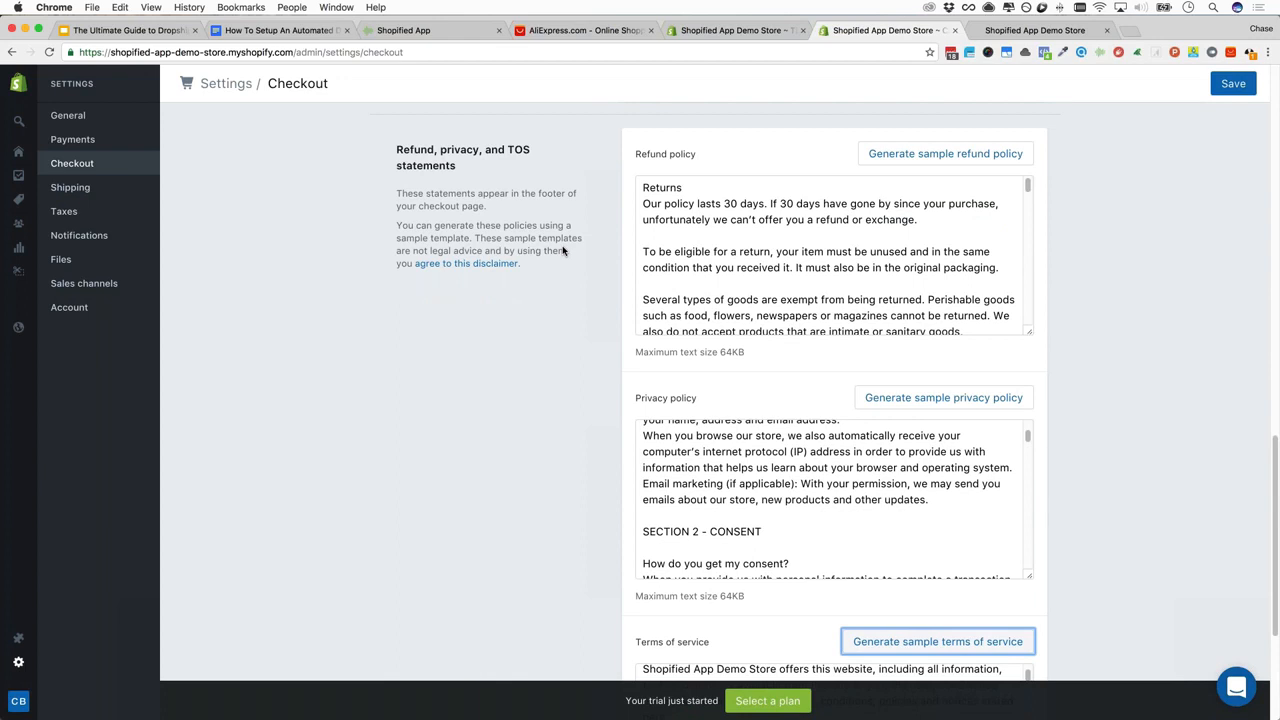
{"action": "left_click", "coordinate": [1068, 33]}
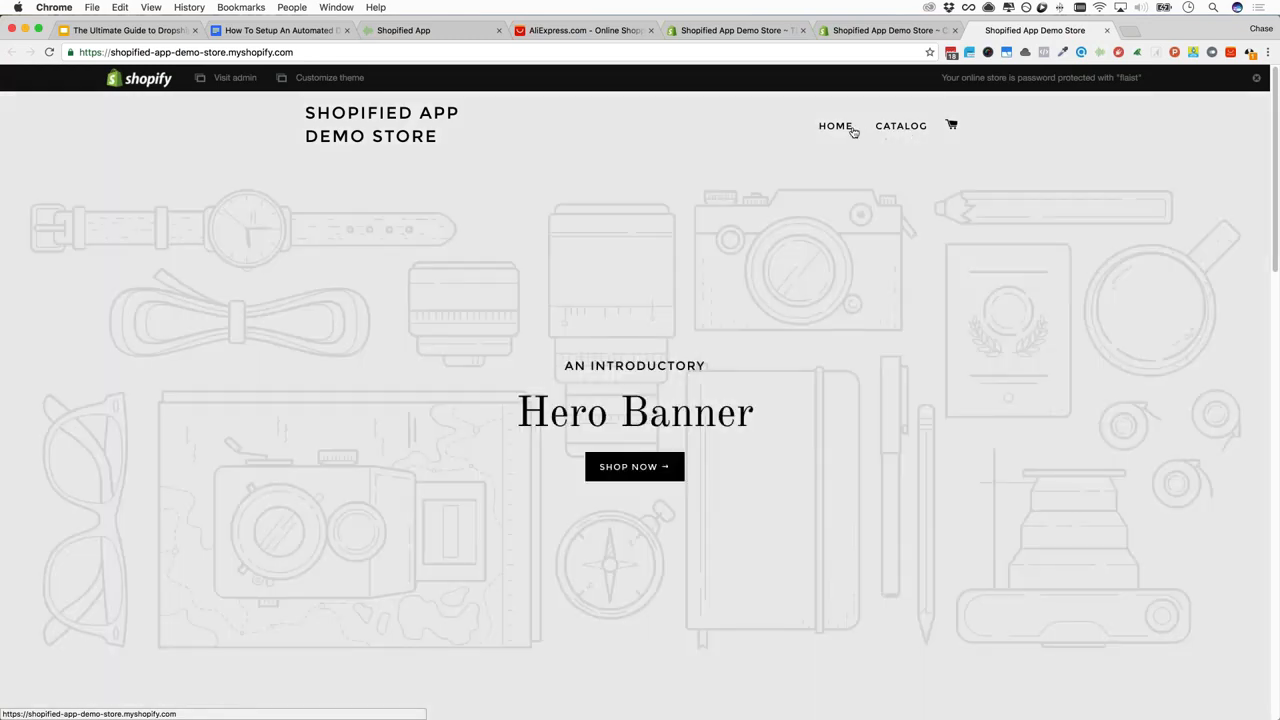
{"action": "left_click", "coordinate": [885, 30]}
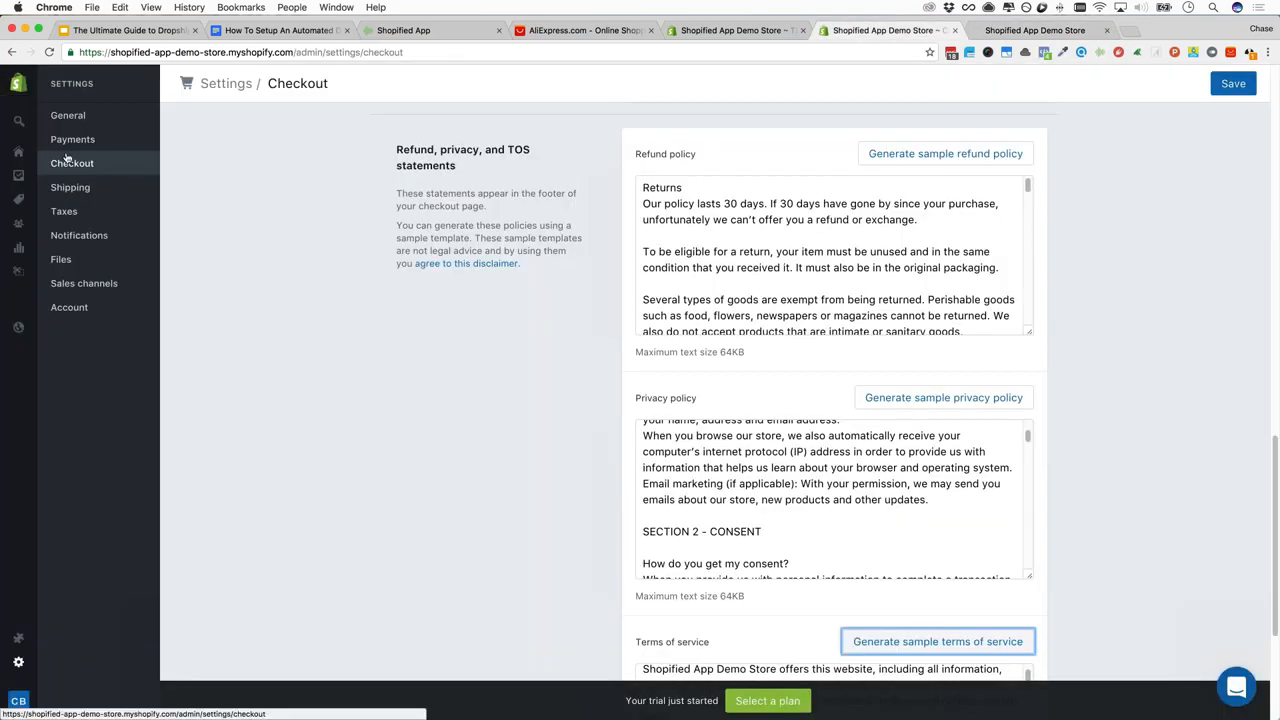
Go to Online Store > Navigation, glance at the storefront, and edit the Main menu
{"action": "mouse_move", "coordinate": [50, 334]}
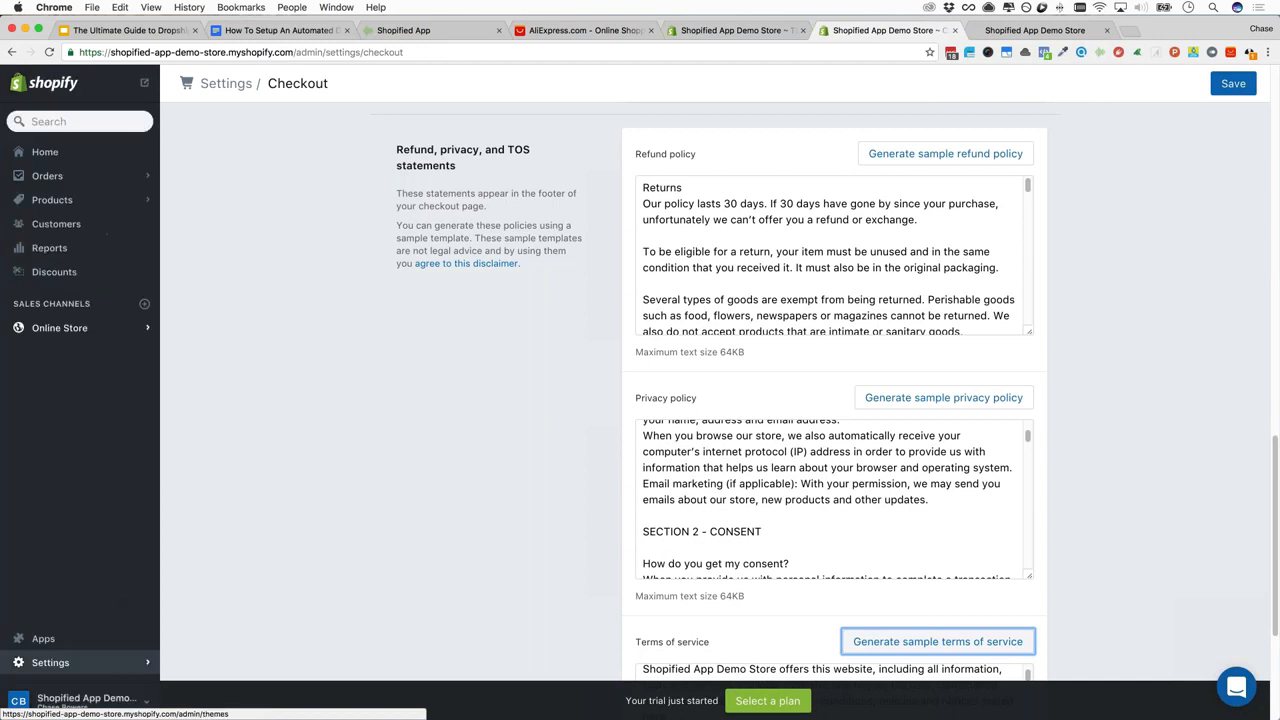
{"action": "left_click", "coordinate": [50, 330]}
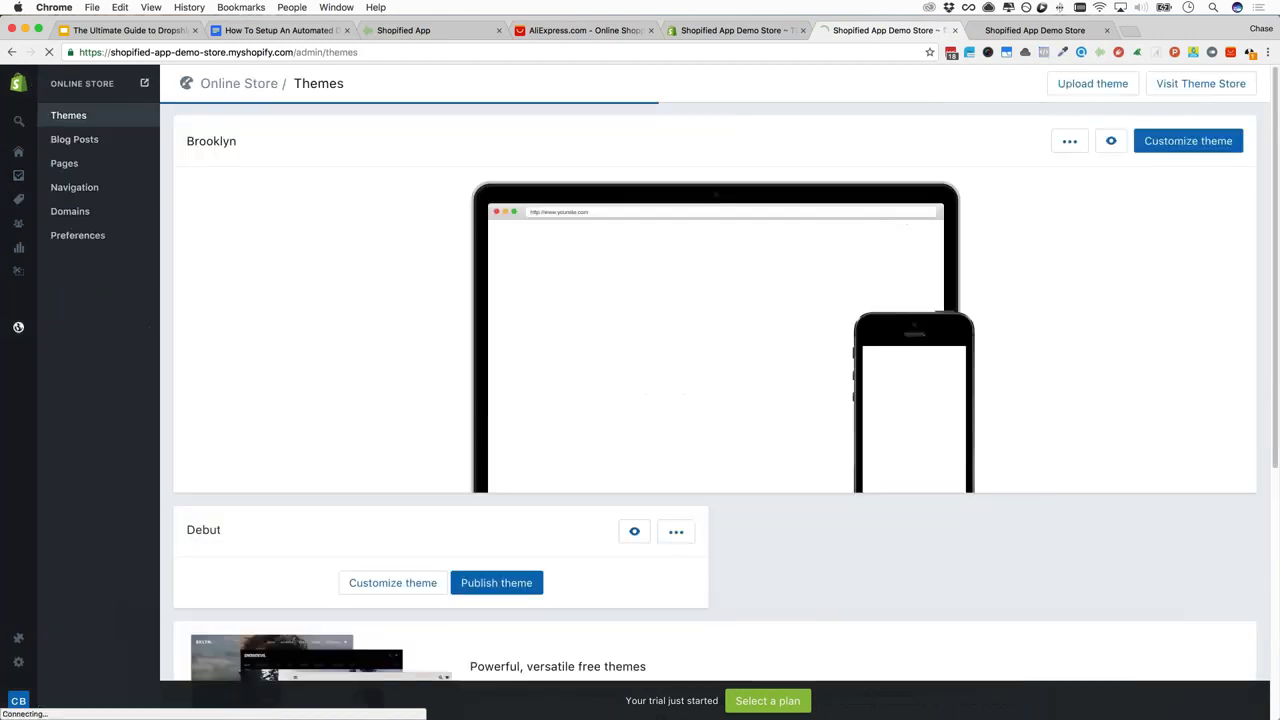
{"action": "left_click", "coordinate": [72, 195]}
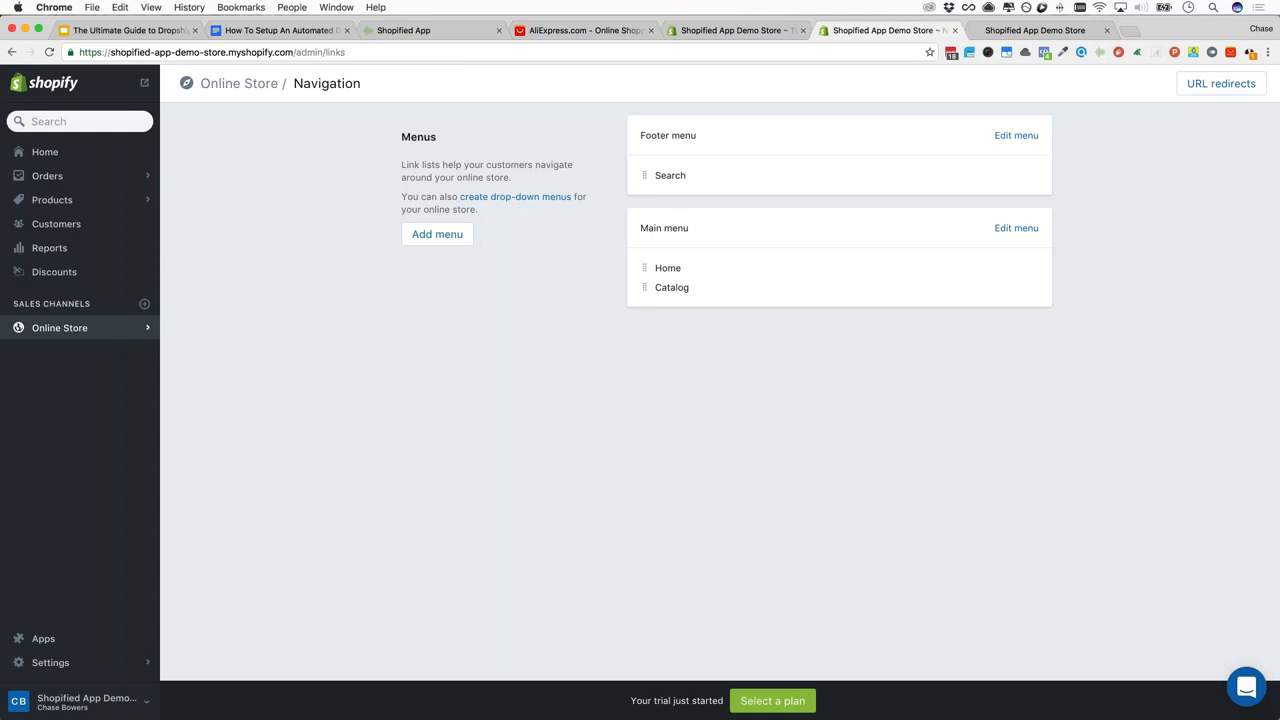
{"action": "left_click", "coordinate": [1035, 31]}
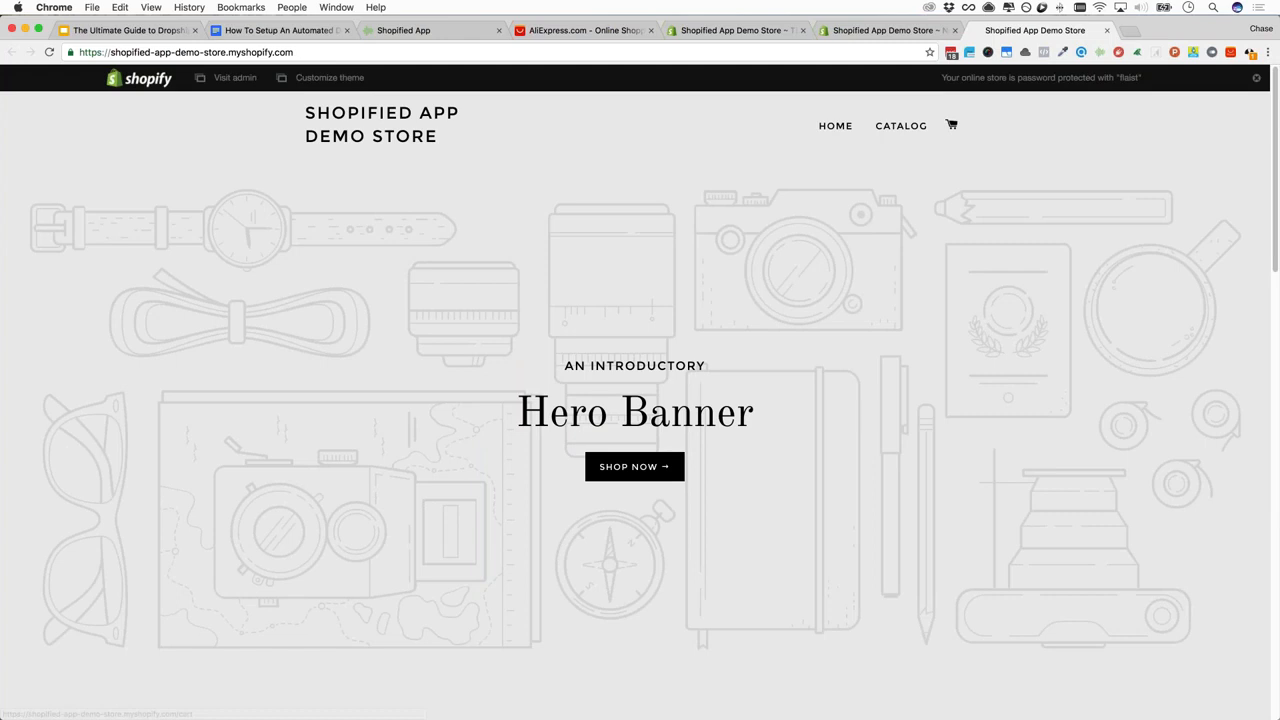
{"action": "left_click", "coordinate": [880, 30]}
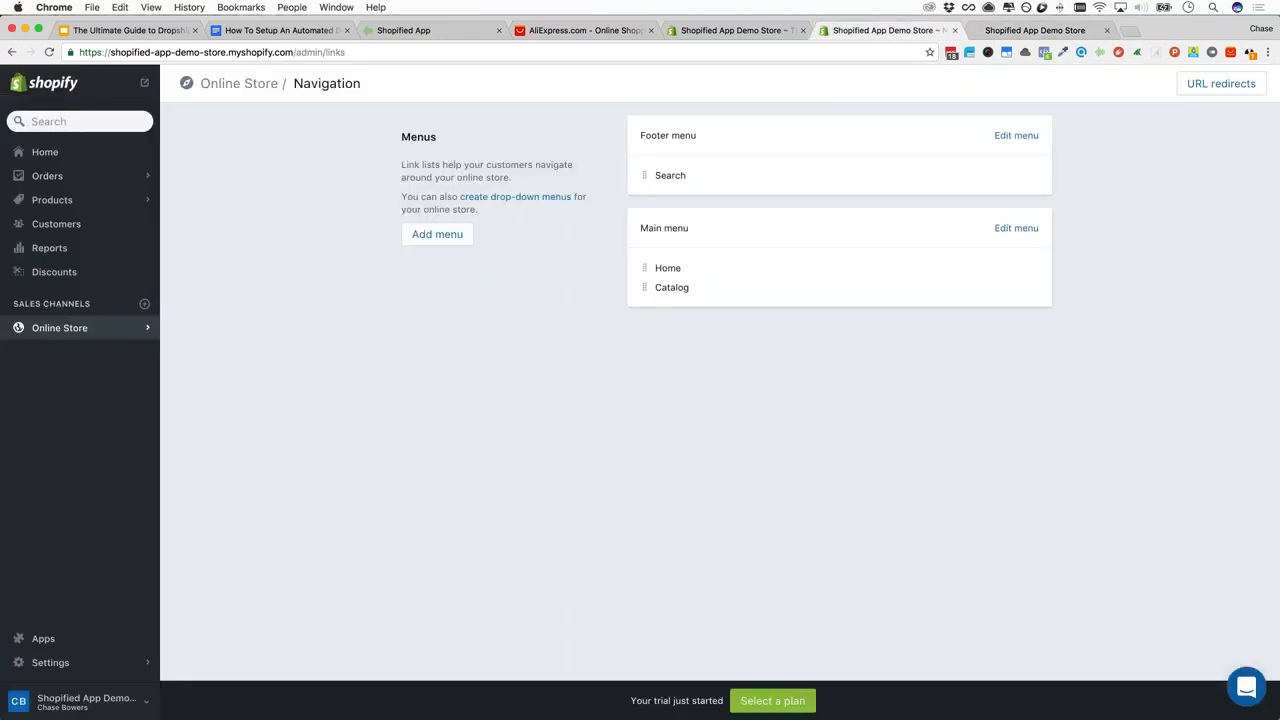
{"action": "left_click", "coordinate": [1013, 229]}
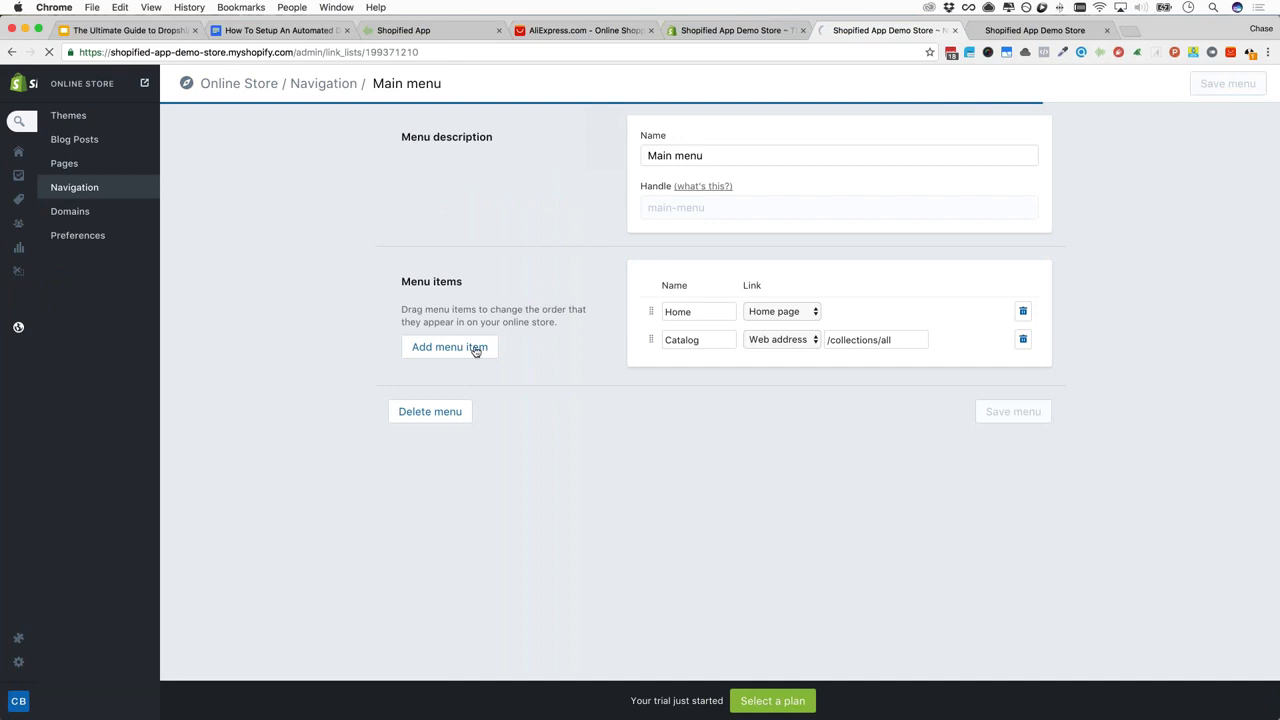
Add a 'FAQ' item to the Main menu and set its link type to Page
{"action": "left_click", "coordinate": [450, 347]}
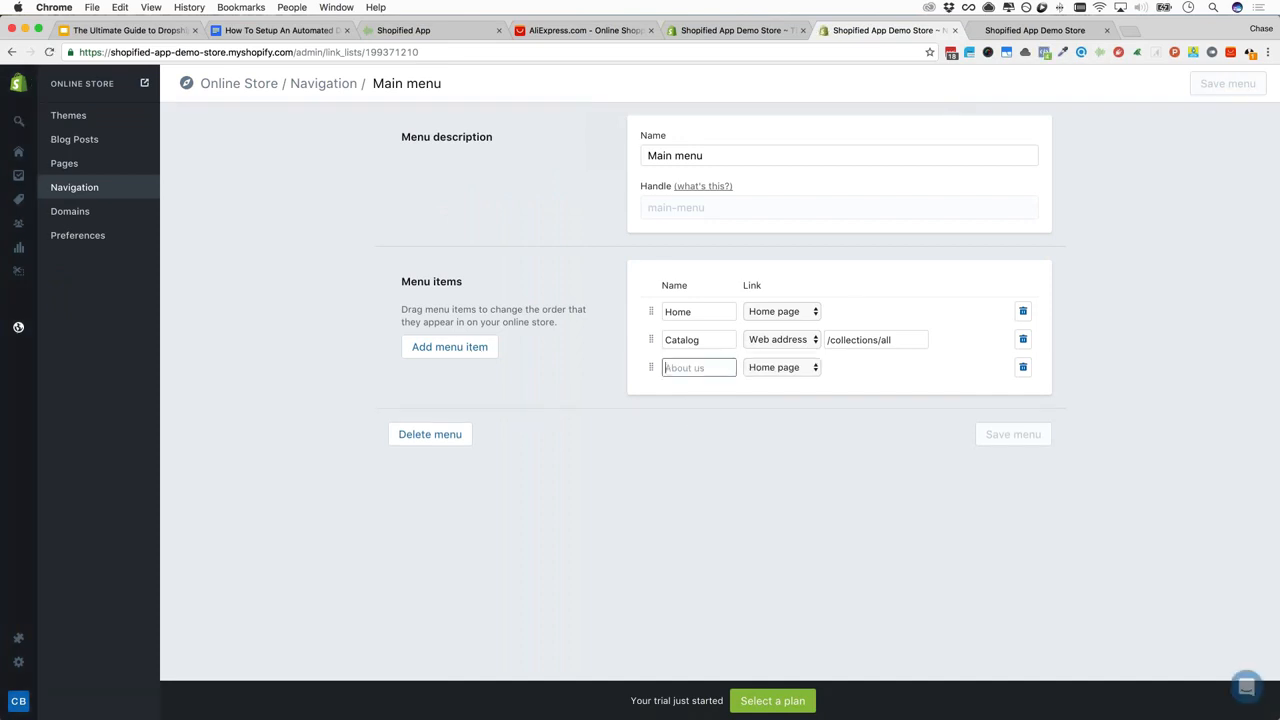
{"action": "type", "text": "FAQ"}
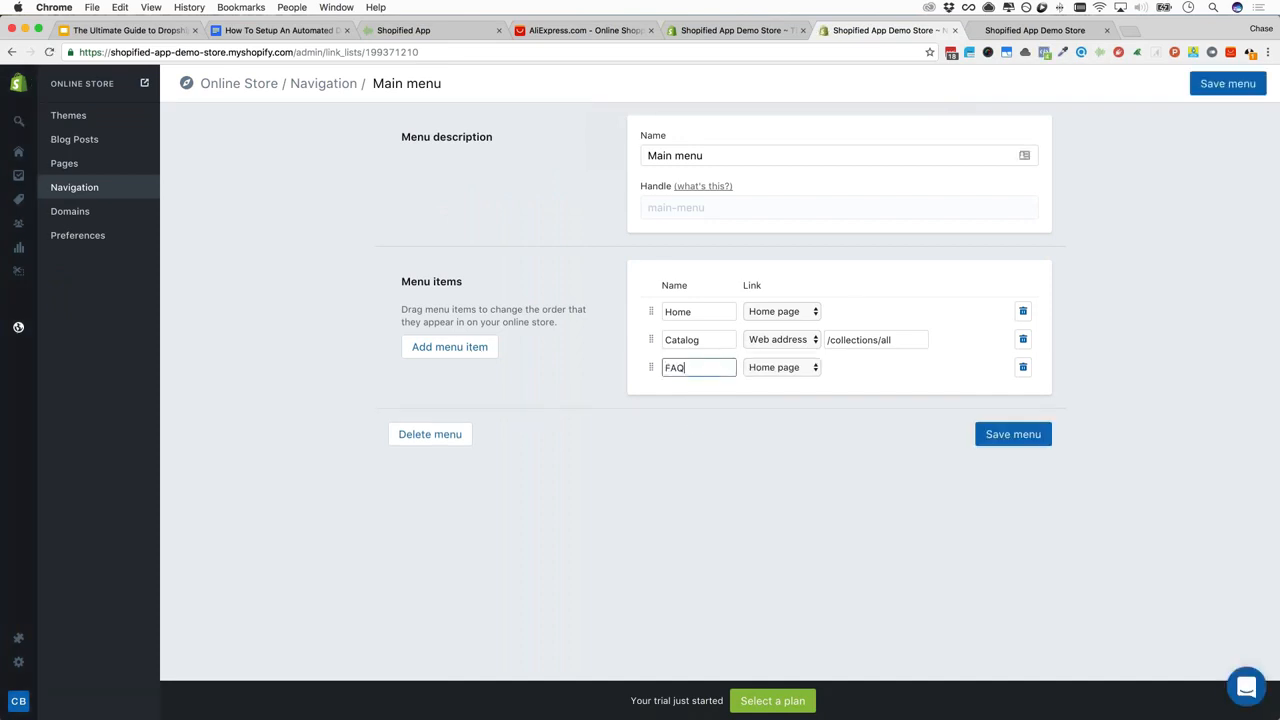
{"action": "left_click", "coordinate": [782, 367]}
{"action": "left_click", "coordinate": [785, 430]}
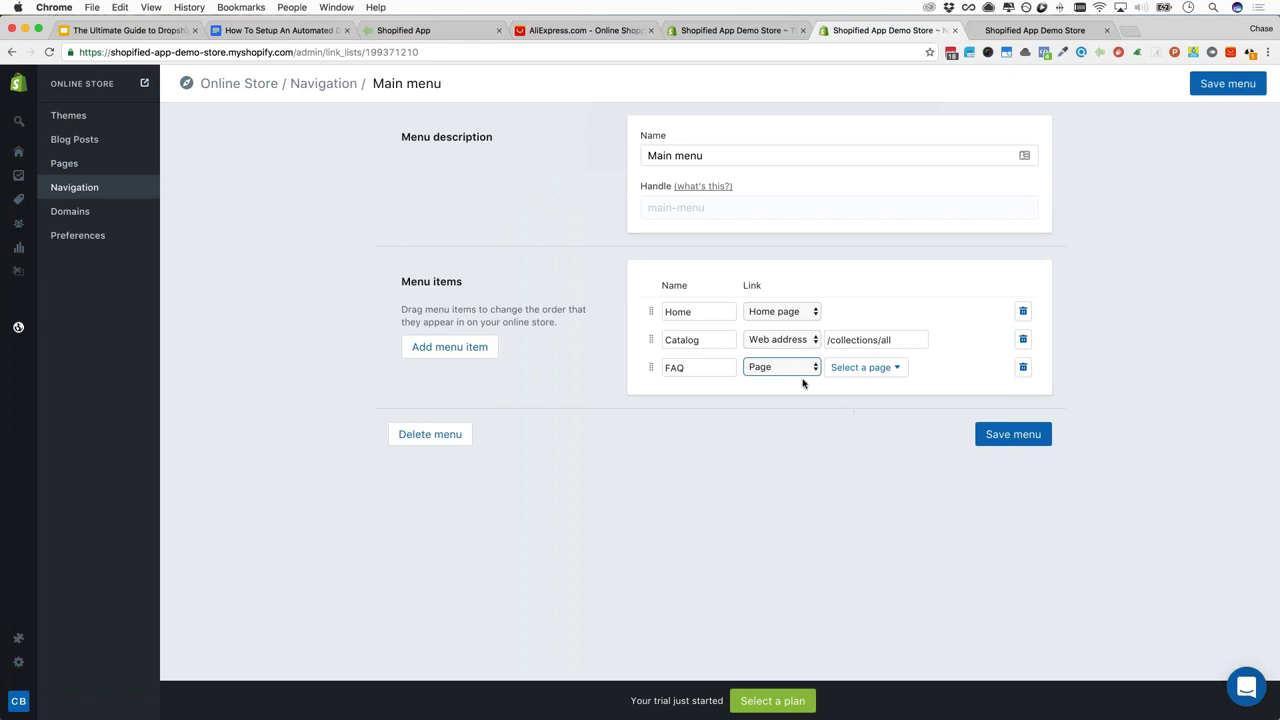
{"action": "left_click", "coordinate": [876, 370]}
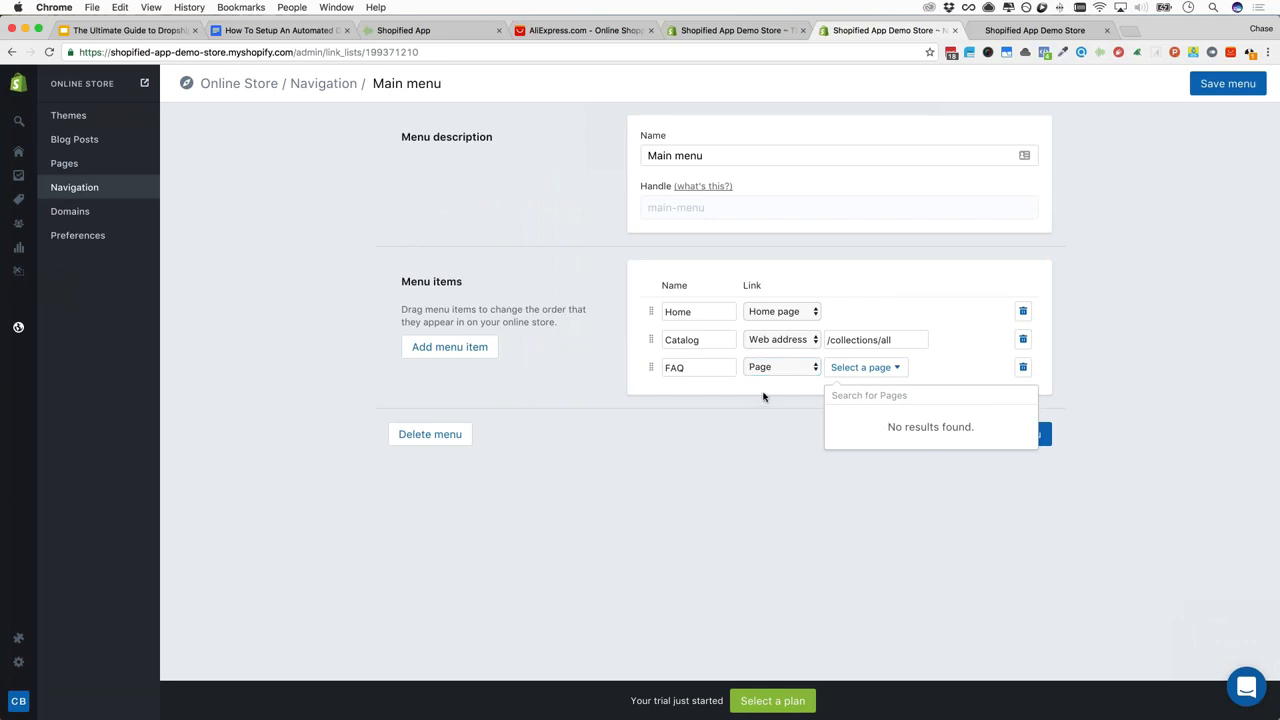
After checking the storefront, delete the FAQ item and return to the Navigation overview
{"action": "left_click", "coordinate": [1035, 30]}
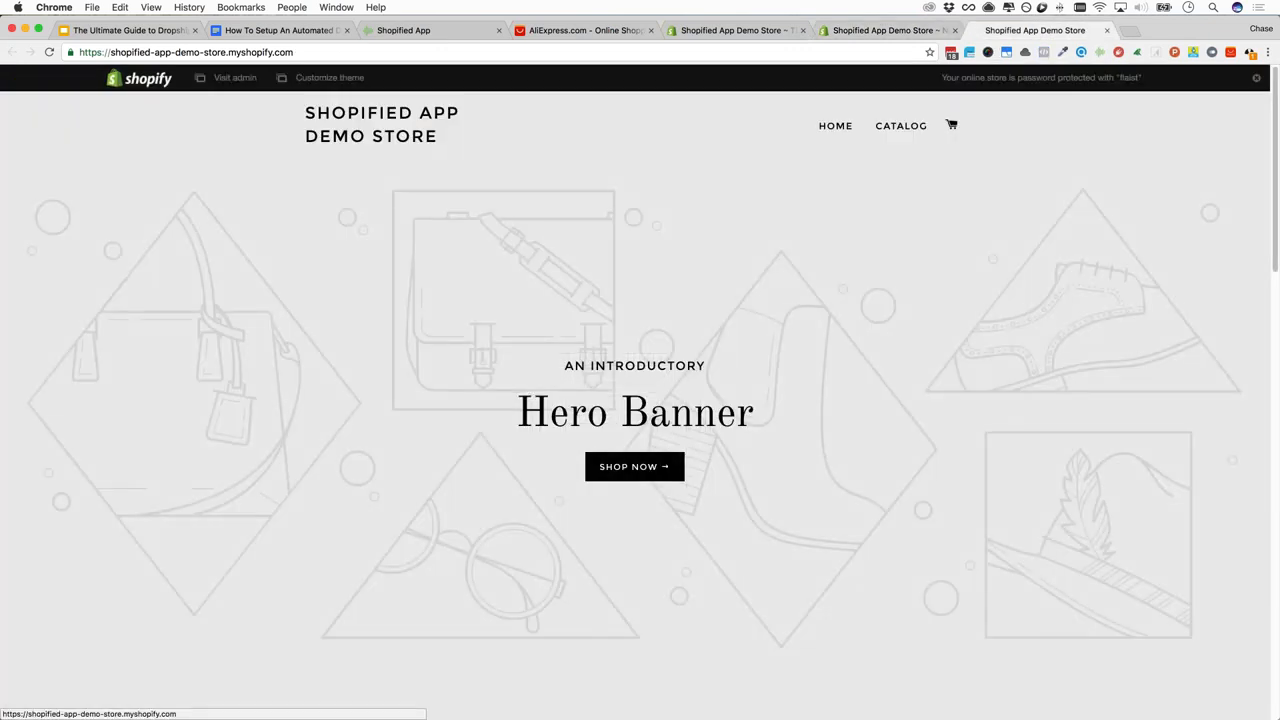
{"action": "left_click", "coordinate": [886, 30]}
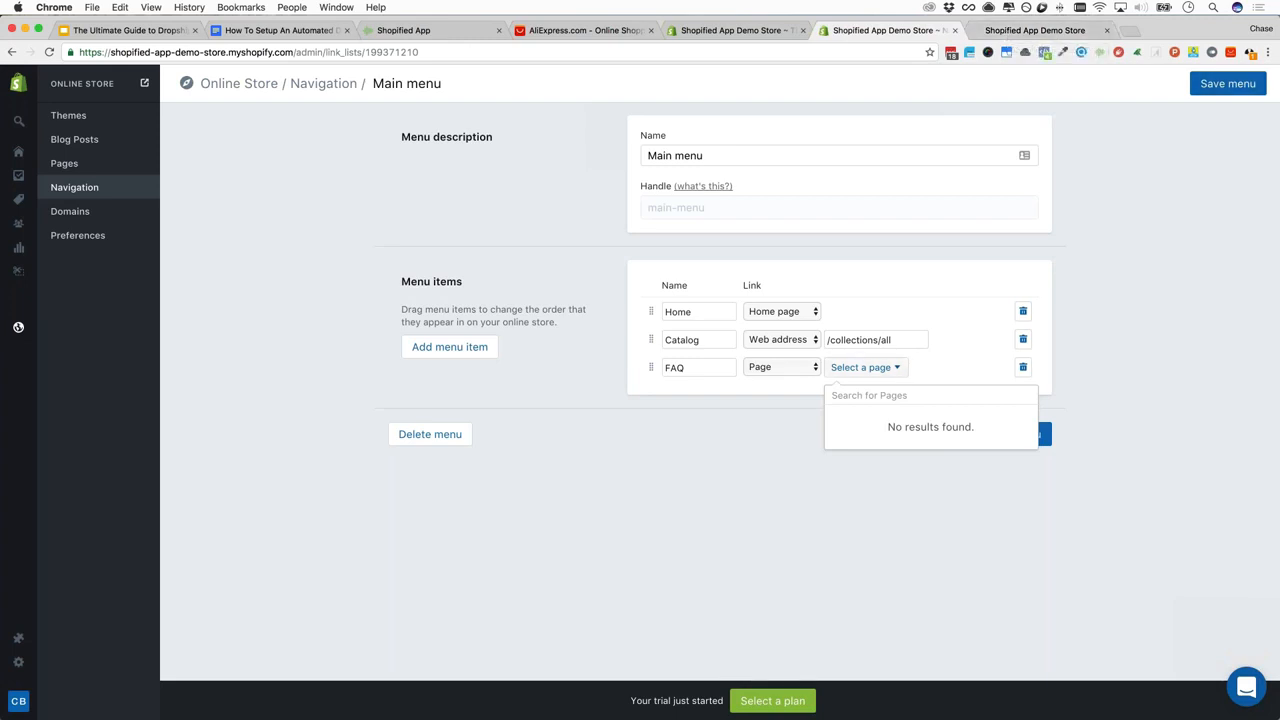
{"action": "left_click", "coordinate": [803, 369]}
{"action": "left_click", "coordinate": [1020, 365]}
{"action": "left_click", "coordinate": [1023, 367]}
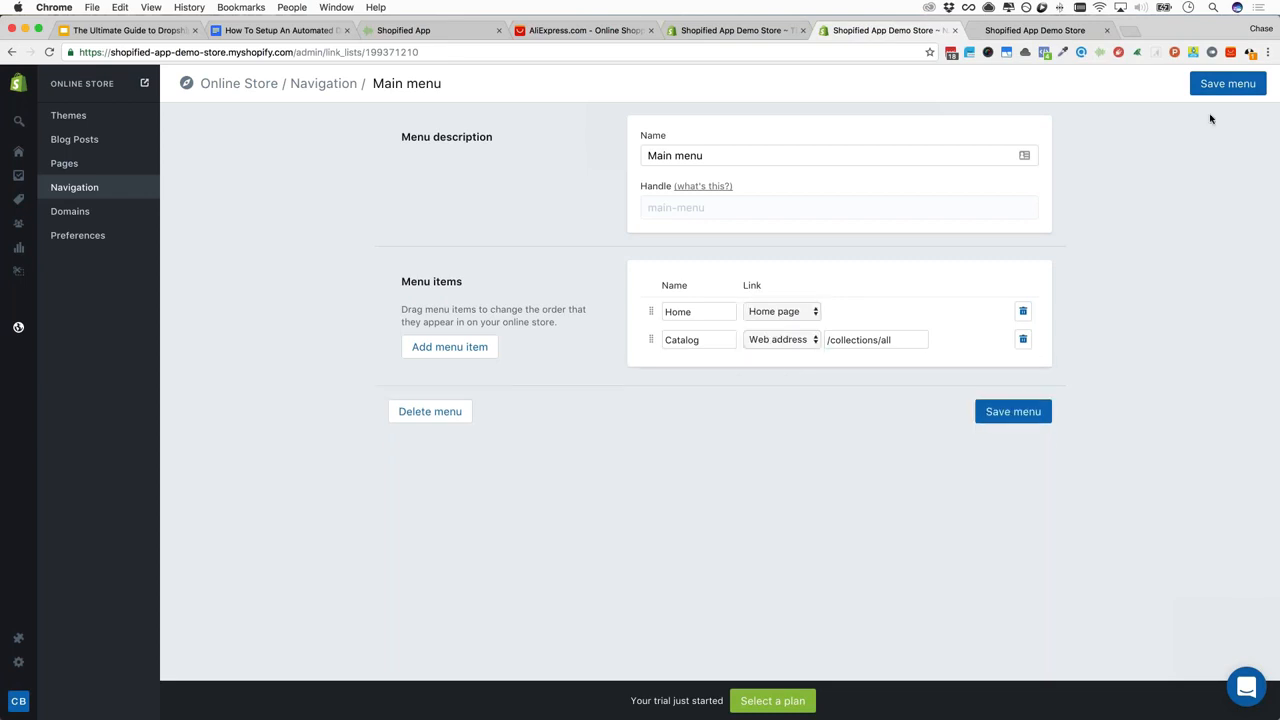
{"action": "left_click", "coordinate": [80, 191]}
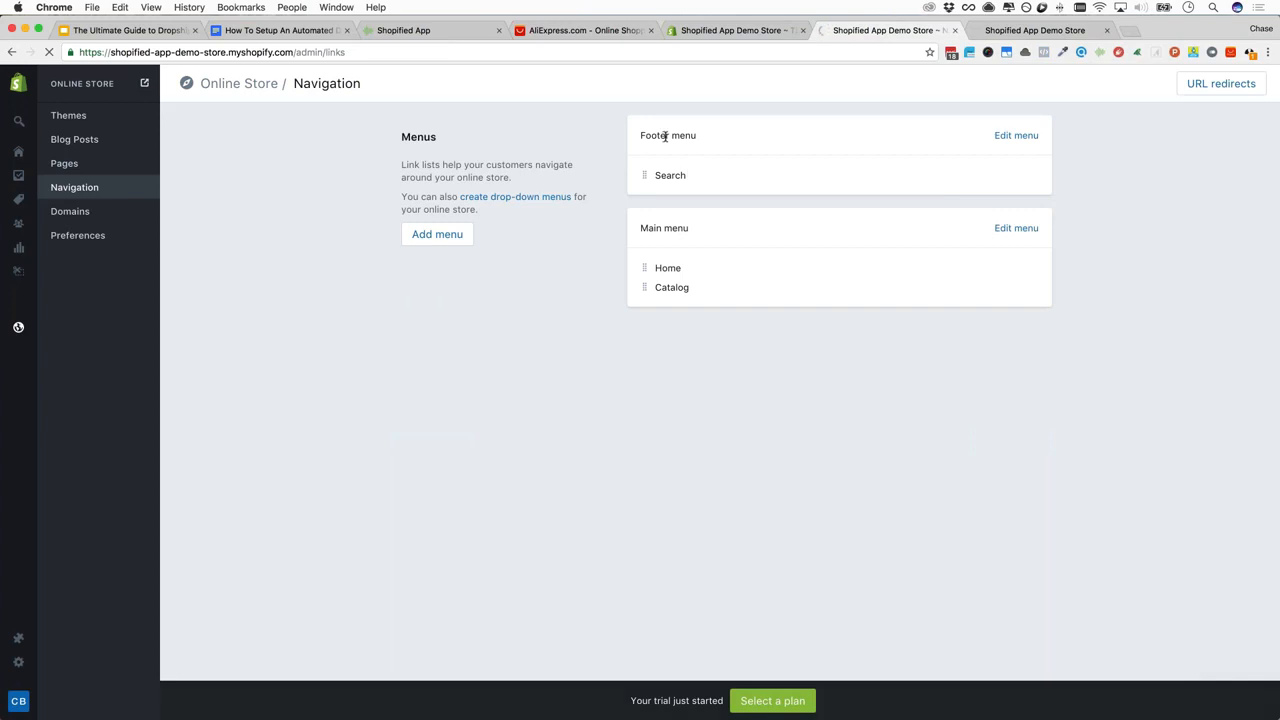
Open the Footer menu for editing and add a new menu item
{"action": "left_click", "coordinate": [1016, 135]}
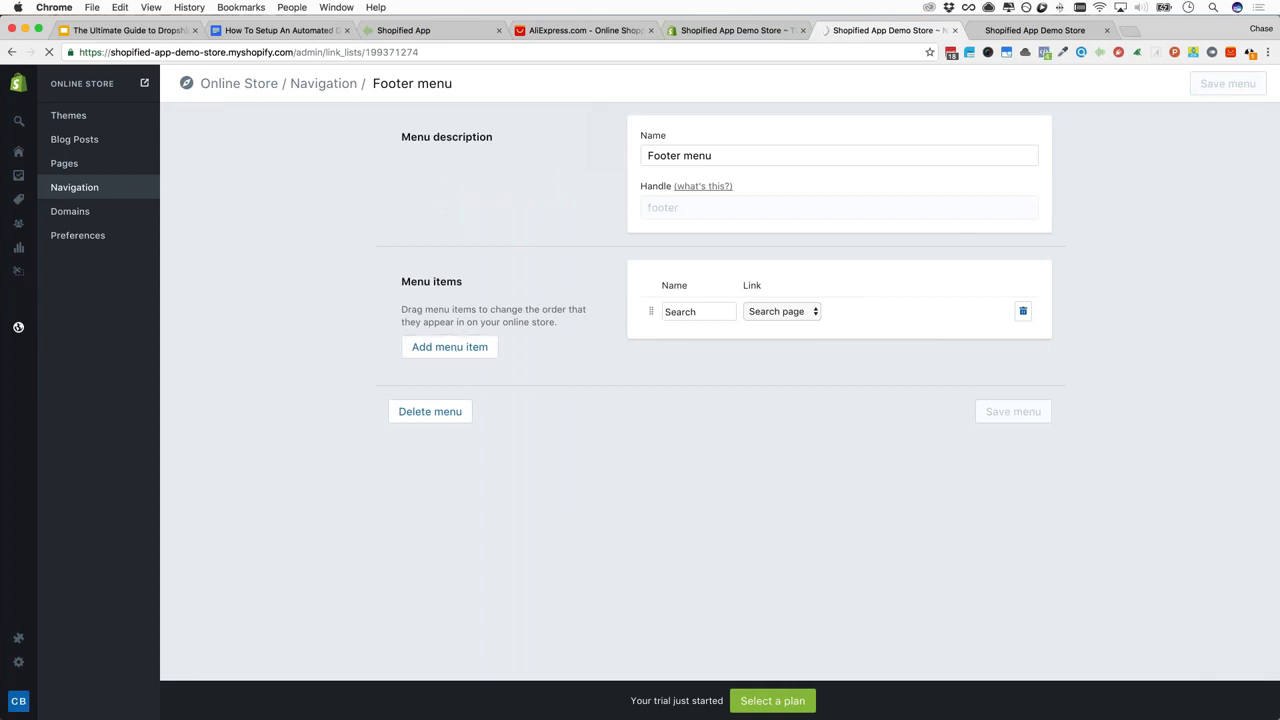
{"action": "left_click", "coordinate": [450, 347]}
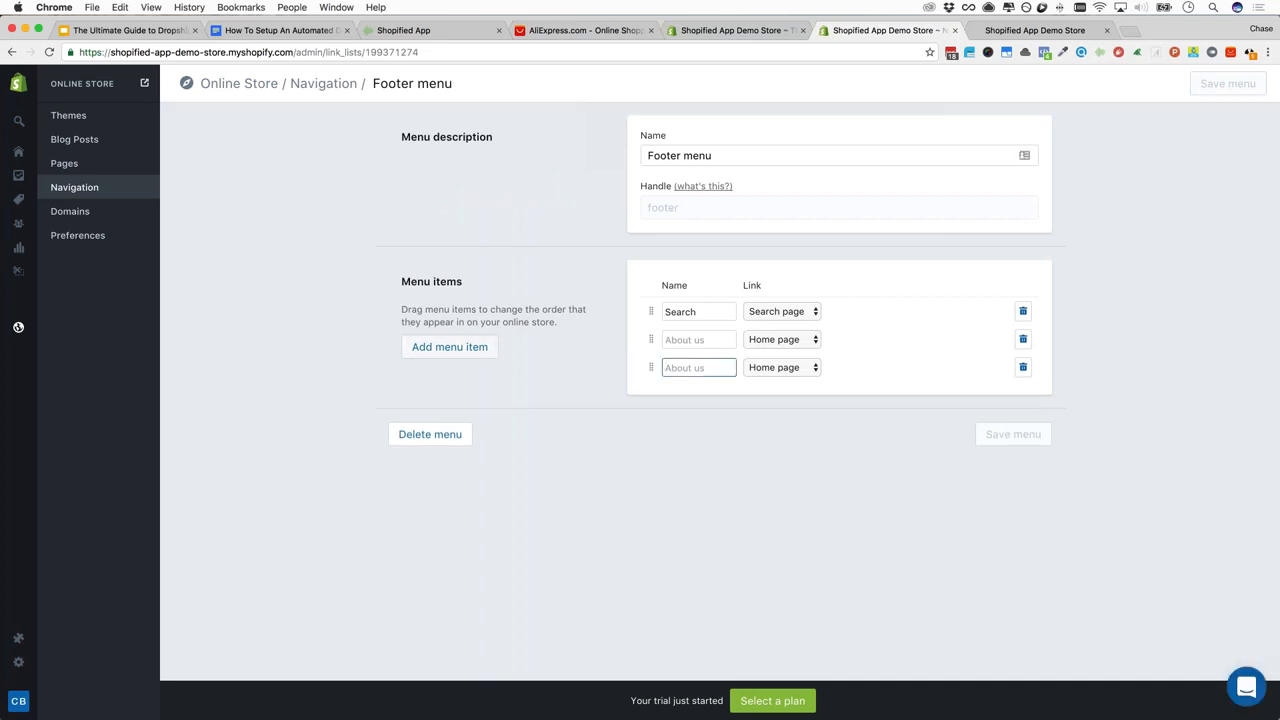
Set the new footer item's link to Page, find no pages listed, then return to the checklist
{"action": "left_click", "coordinate": [698, 340]}
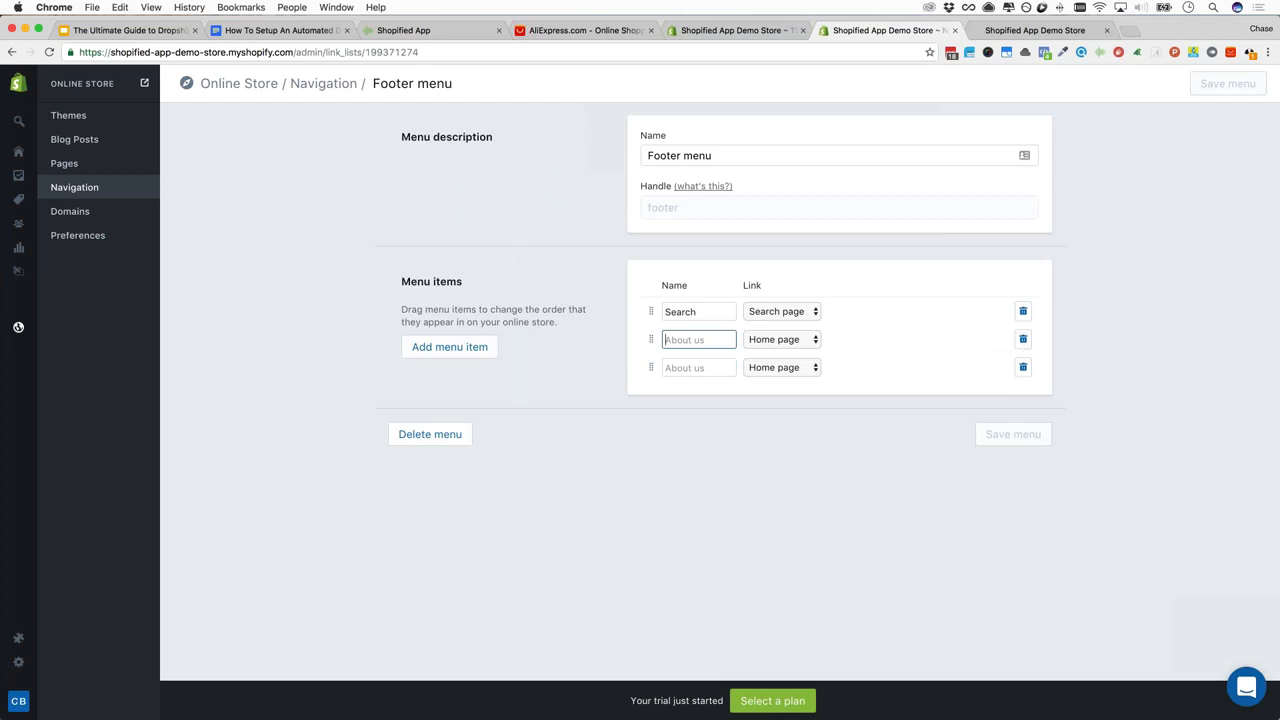
{"action": "left_click", "coordinate": [788, 341]}
{"action": "left_click", "coordinate": [780, 405]}
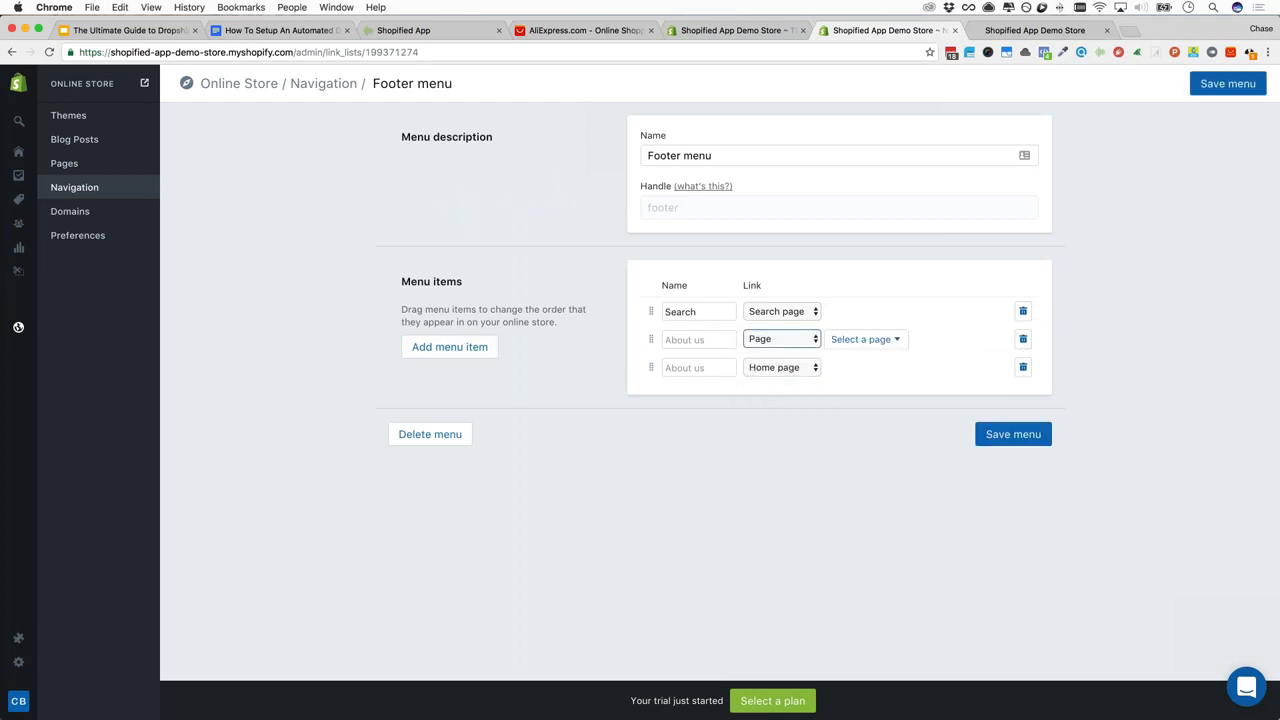
{"action": "left_click", "coordinate": [863, 344]}
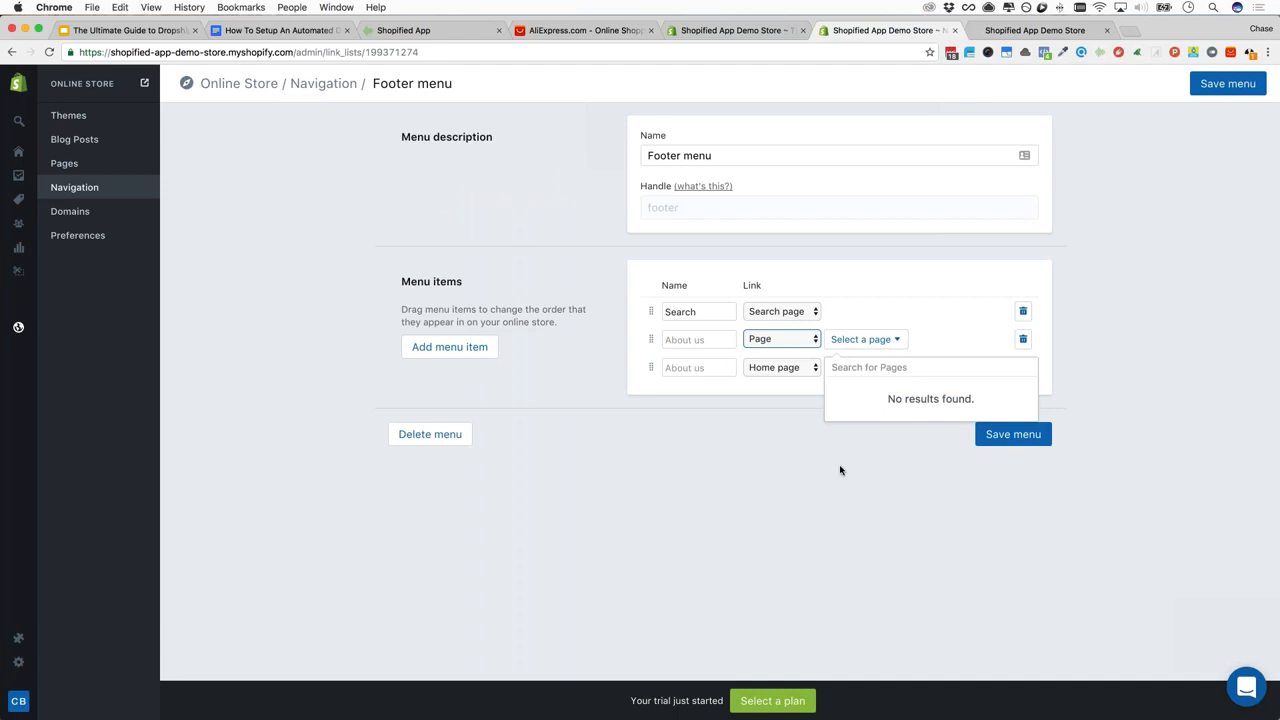
{"action": "left_click", "coordinate": [767, 411]}
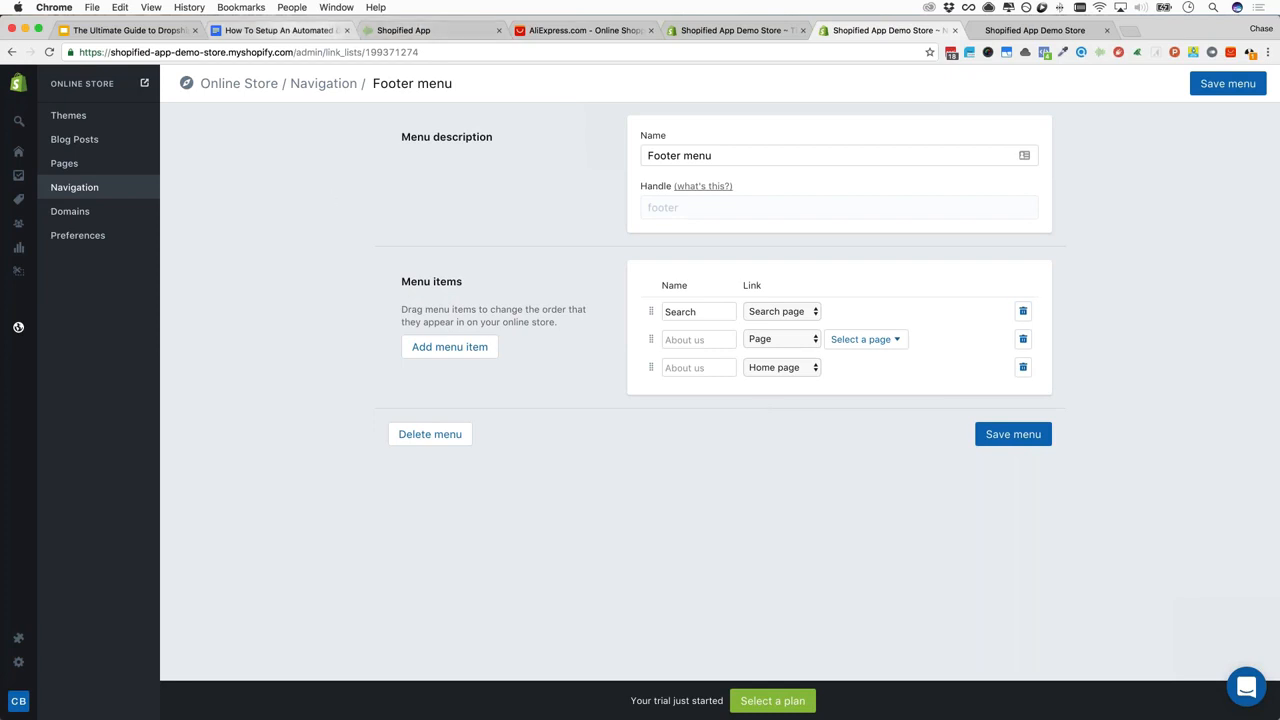
{"action": "left_click", "coordinate": [278, 30]}
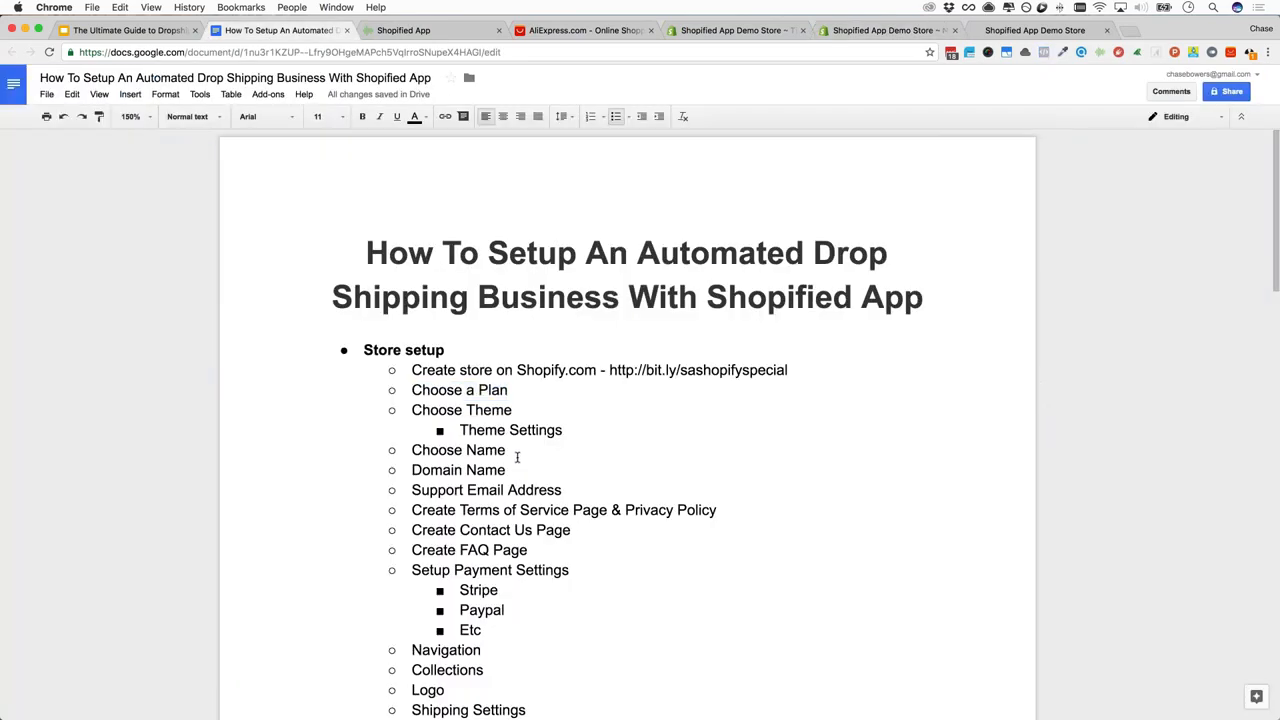
Review the Store setup checklist down to Domain Name, then go back to the Shopify admin
{"action": "scroll", "coordinate": [517, 457], "scroll_direction": "down", "scroll_amount": 2}
{"action": "left_click", "coordinate": [515, 342]}
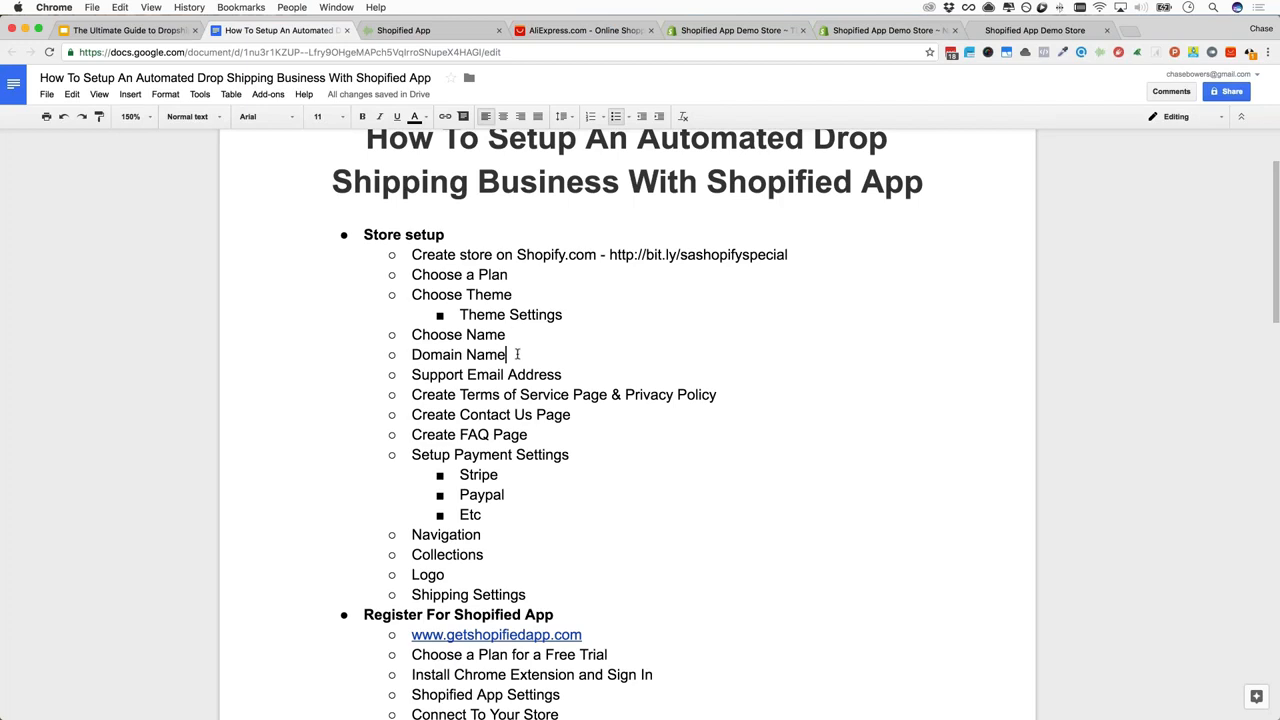
{"action": "left_click", "coordinate": [855, 32]}
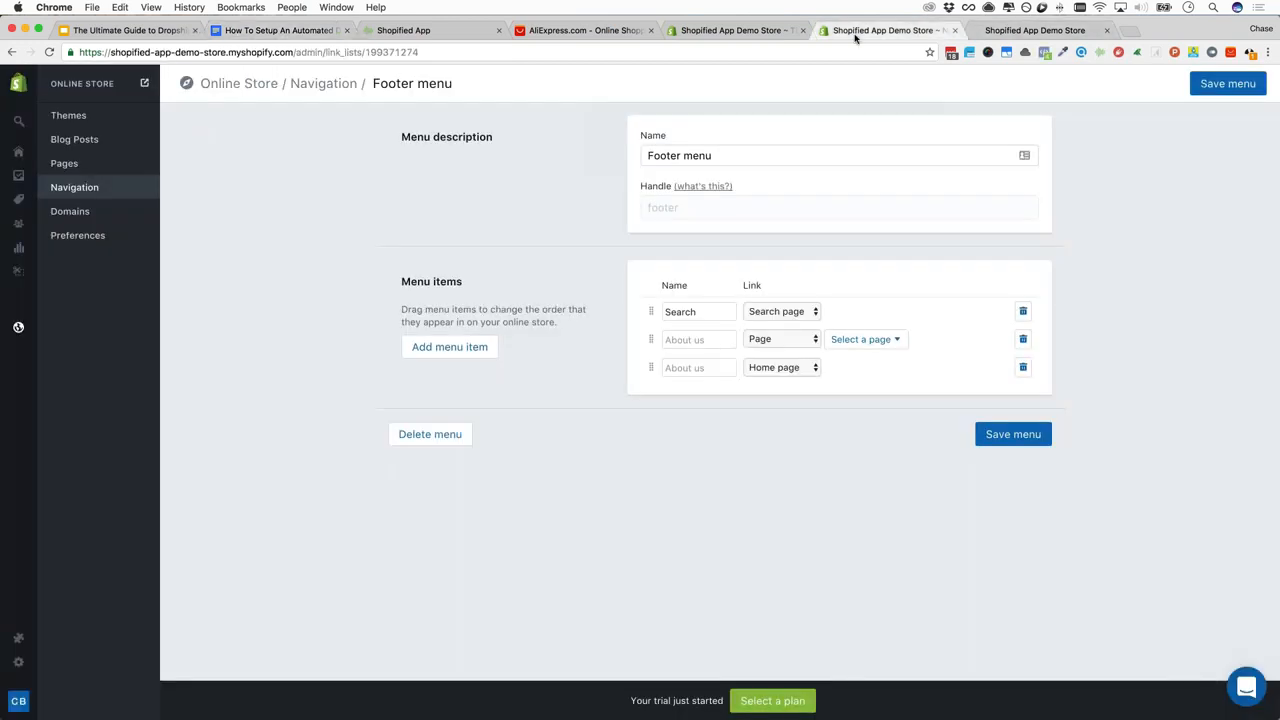
Open the Domains page and highlight the basic settings, A Record and CNAME lines
{"action": "left_click", "coordinate": [84, 216]}
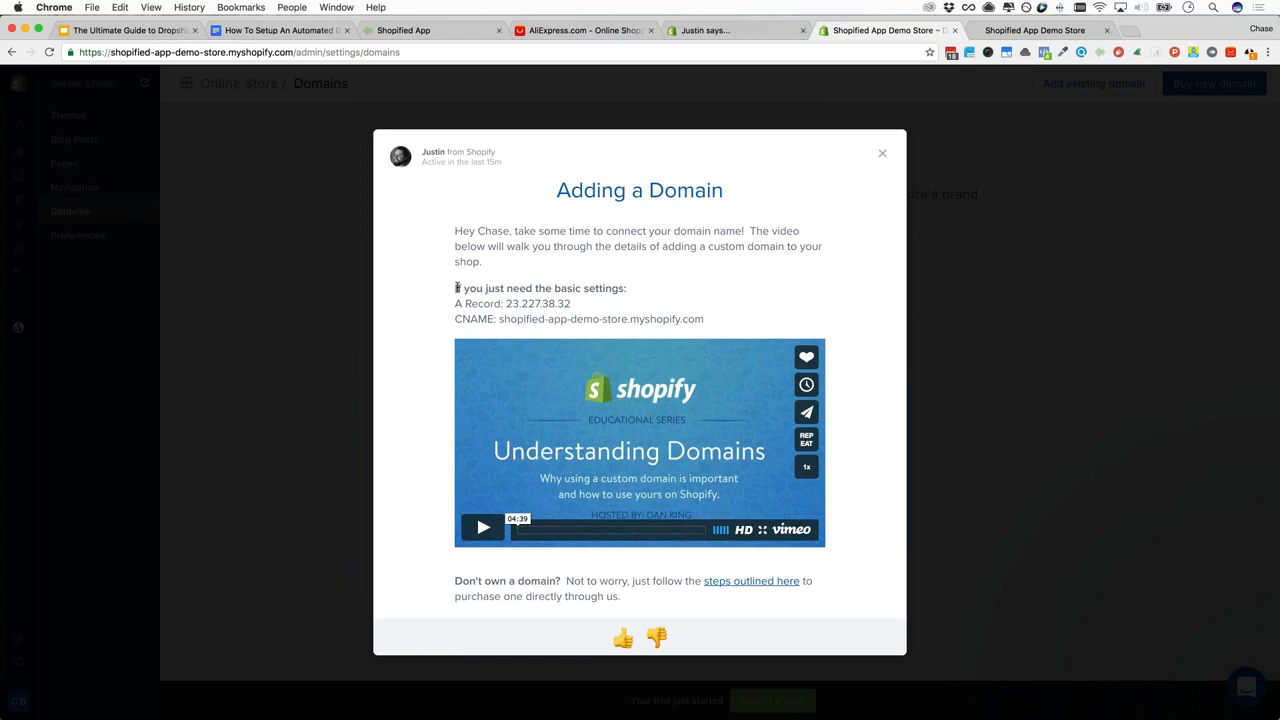
{"action": "left_click_drag", "start_coordinate": [456, 288], "coordinate": [622, 288]}
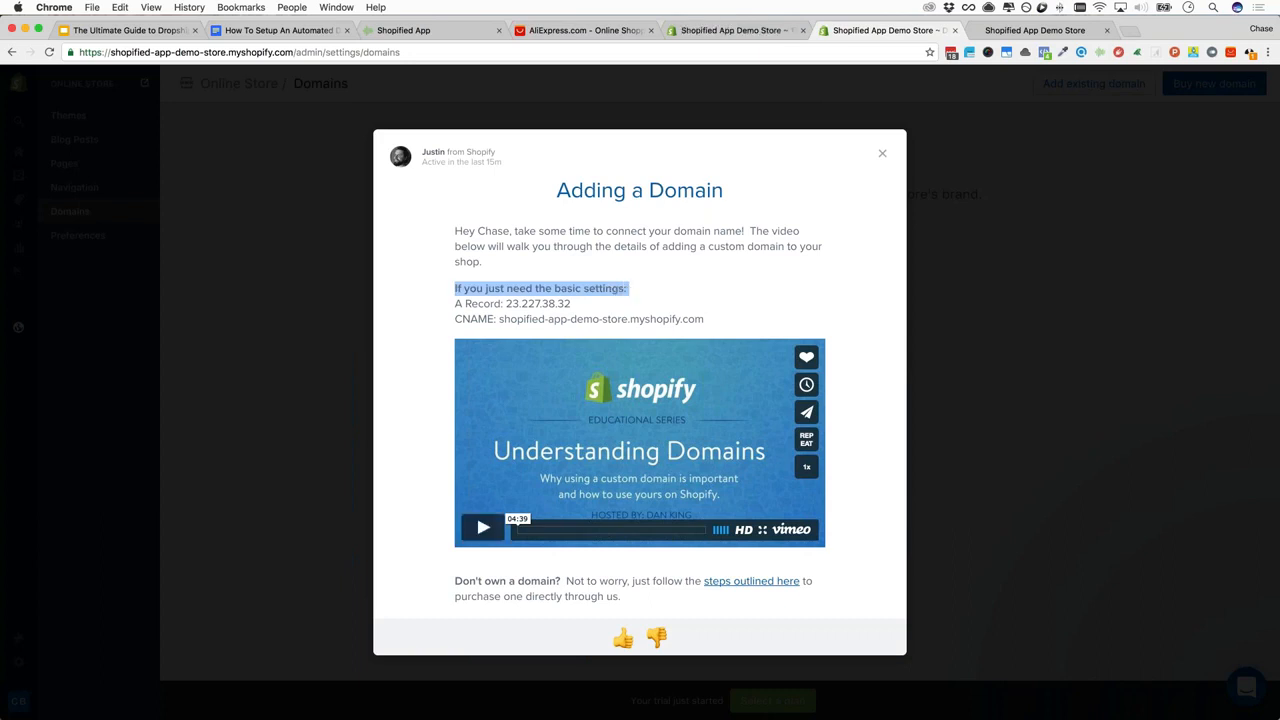
{"action": "left_click", "coordinate": [456, 304]}
{"action": "left_click_drag", "start_coordinate": [456, 304], "coordinate": [574, 304]}
{"action": "left_click", "coordinate": [456, 318]}
{"action": "left_click_drag", "start_coordinate": [456, 318], "coordinate": [715, 321]}
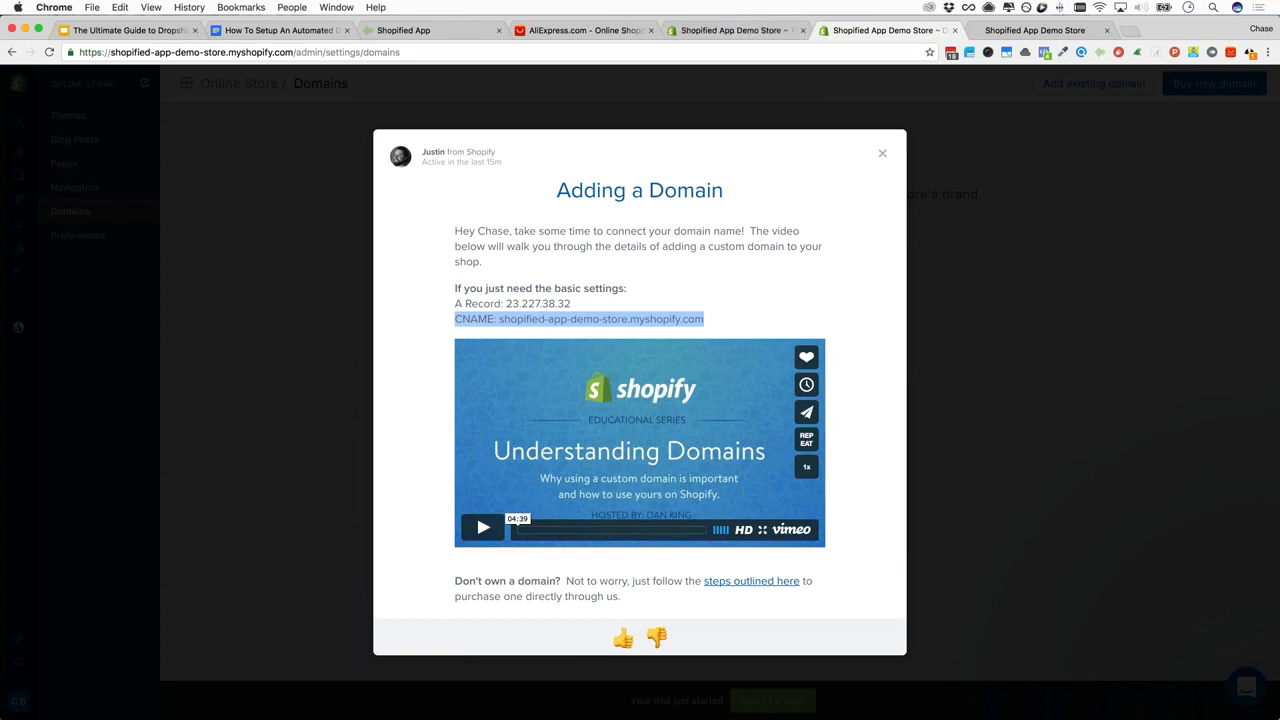
Highlight the A record IP 23.227.38.32 and the CNAME value, then close the help message
{"action": "double_click", "coordinate": [458, 305]}
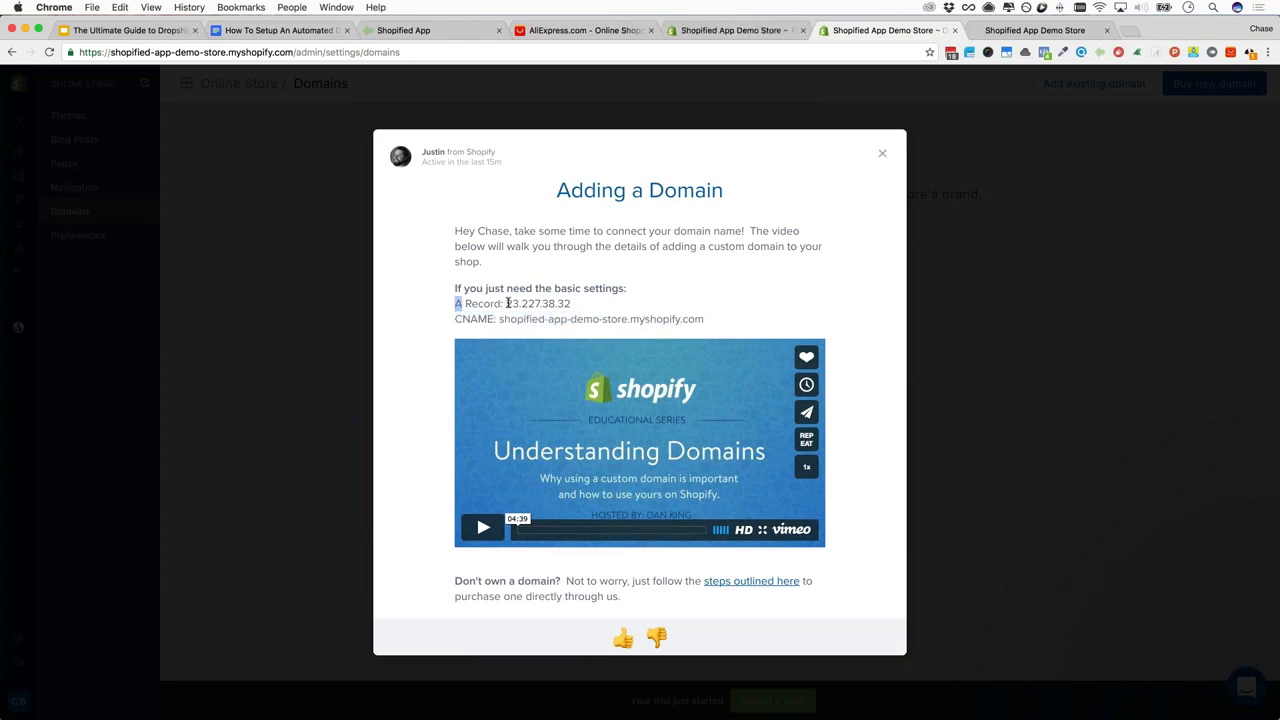
{"action": "left_click", "coordinate": [506, 303]}
{"action": "left_click_drag", "start_coordinate": [506, 303], "coordinate": [612, 304]}
{"action": "left_click_drag", "start_coordinate": [463, 319], "coordinate": [699, 322]}
{"action": "left_click", "coordinate": [707, 322]}
{"action": "left_click", "coordinate": [882, 153]}
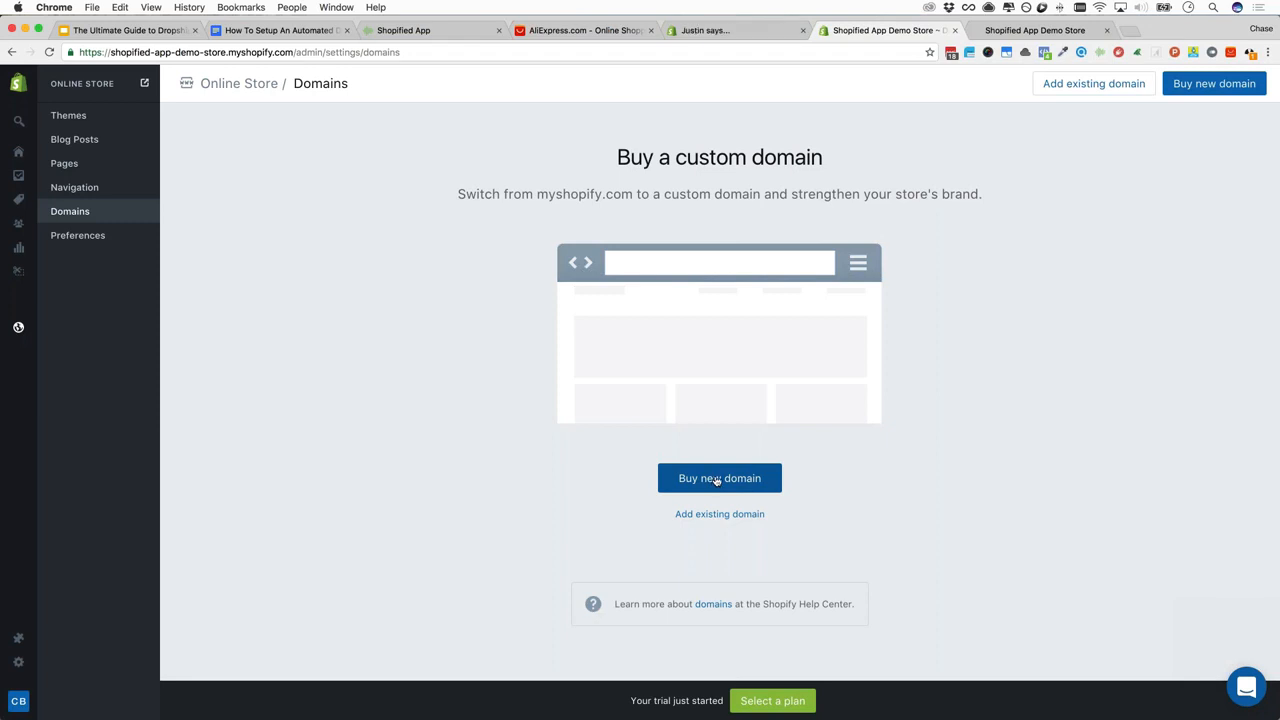
Preview the Buy new domain form (.com at $13.00/year), cancel it, and return to the checklist
{"action": "left_click", "coordinate": [716, 479]}
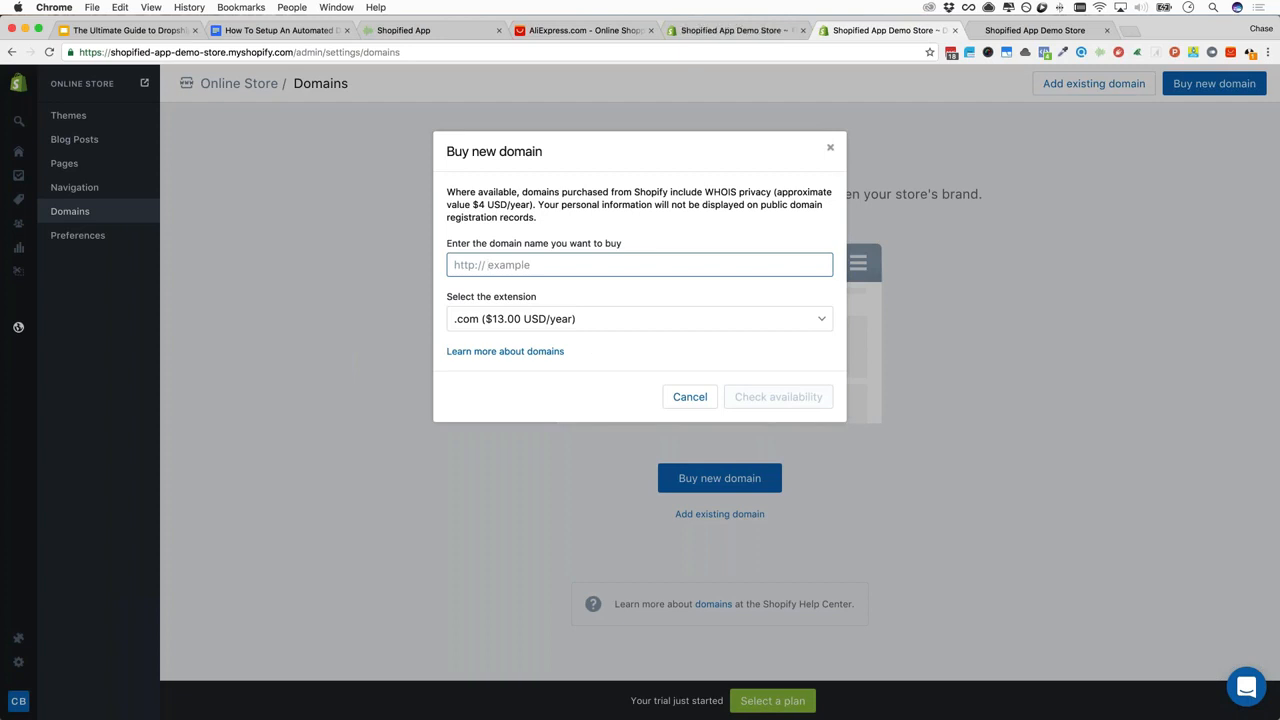
{"action": "left_click", "coordinate": [689, 397]}
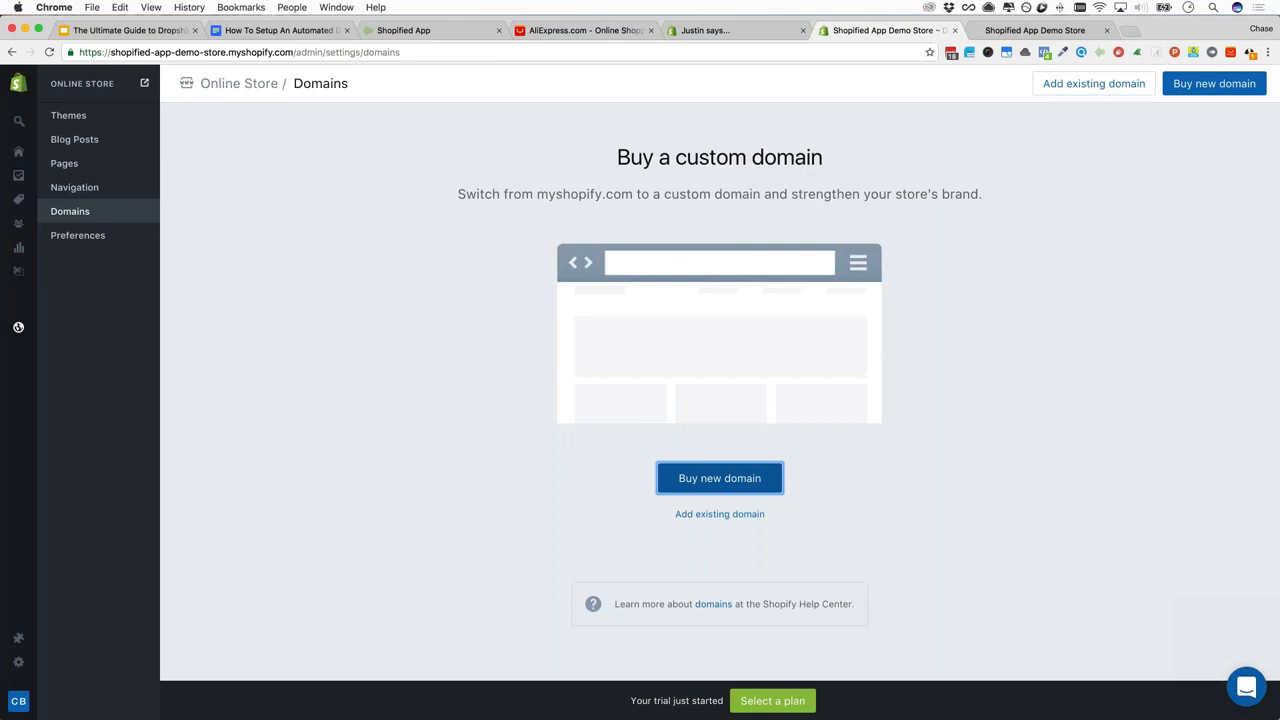
{"action": "left_click", "coordinate": [280, 30]}
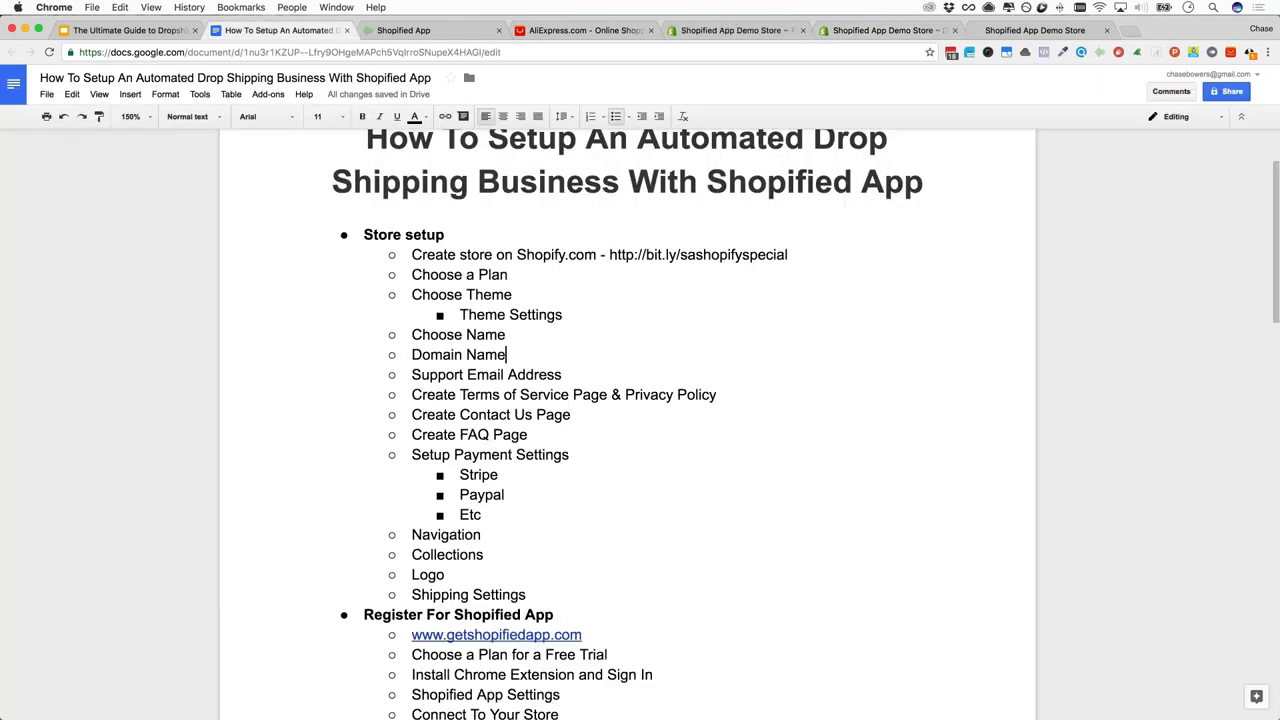
{"action": "left_click", "coordinate": [1224, 96]}
{"action": "left_click", "coordinate": [803, 341]}
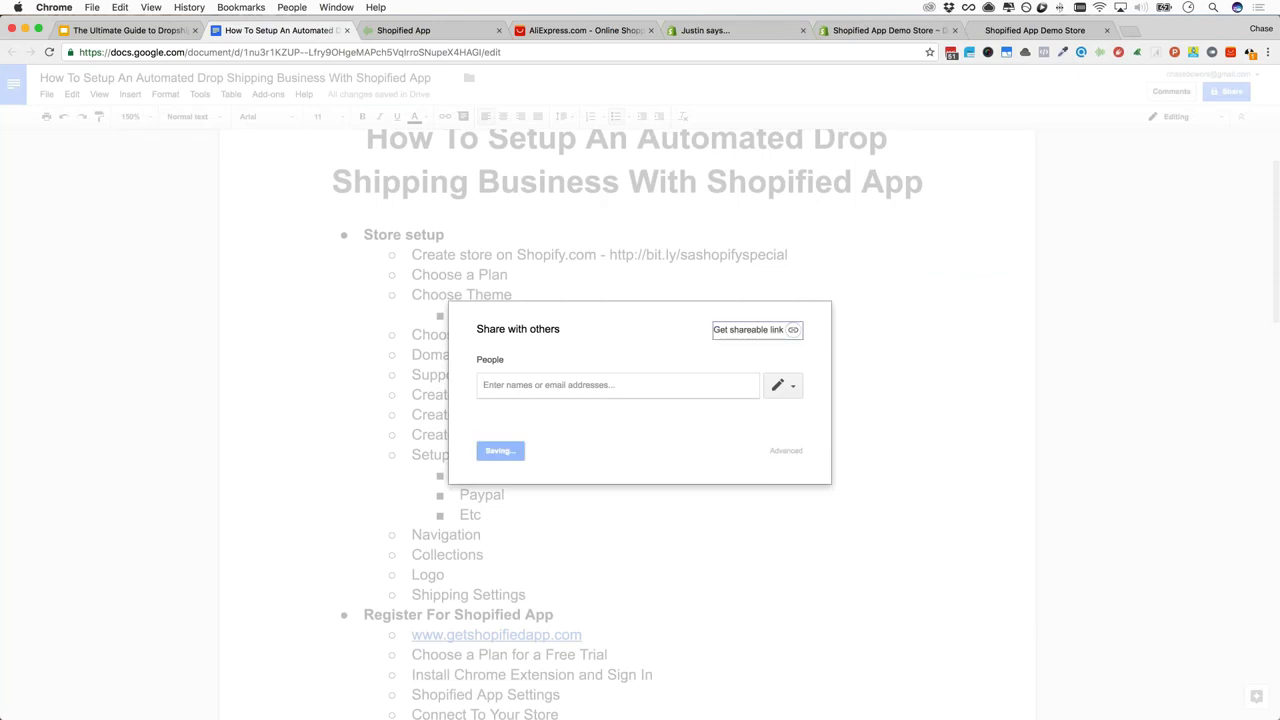
{"action": "key", "text": "Escape"}
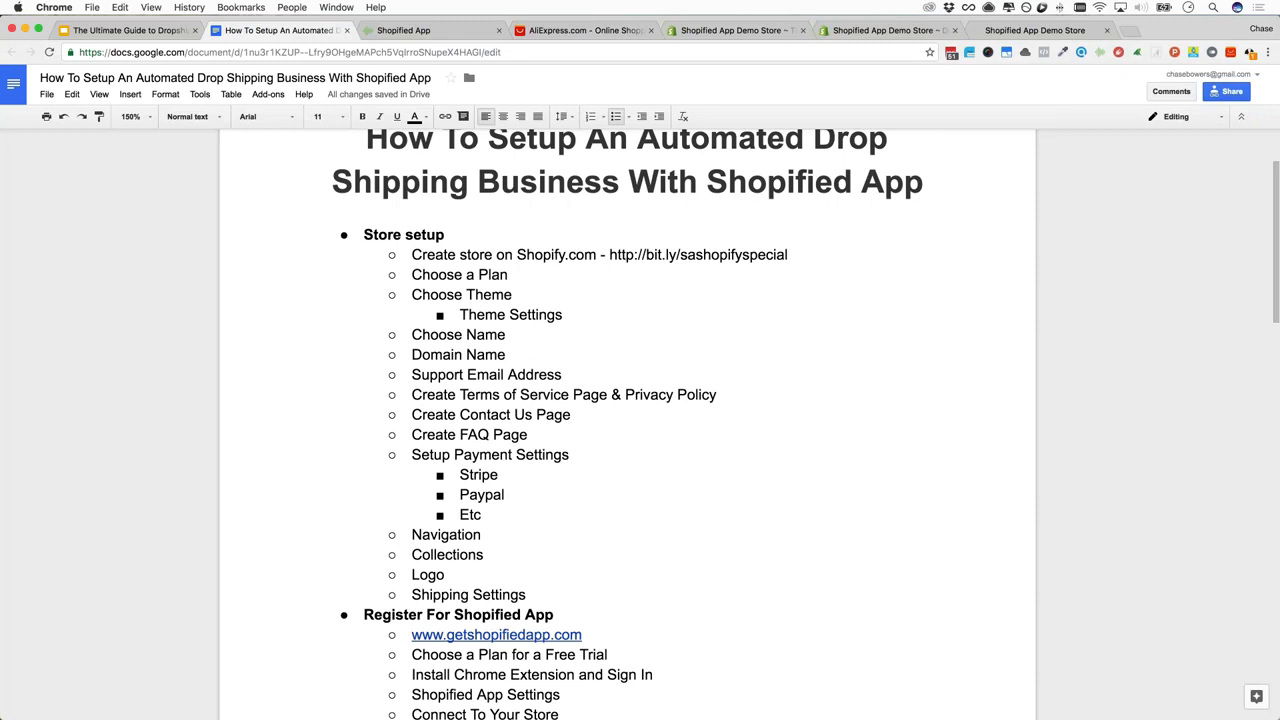
{"action": "left_click", "coordinate": [549, 344]}
{"action": "left_click", "coordinate": [551, 366]}
{"action": "left_click", "coordinate": [542, 356]}
{"action": "left_click", "coordinate": [575, 395]}
{"action": "scroll", "coordinate": [575, 420], "scroll_direction": "down", "scroll_amount": 2}
{"action": "left_click", "coordinate": [568, 364]}
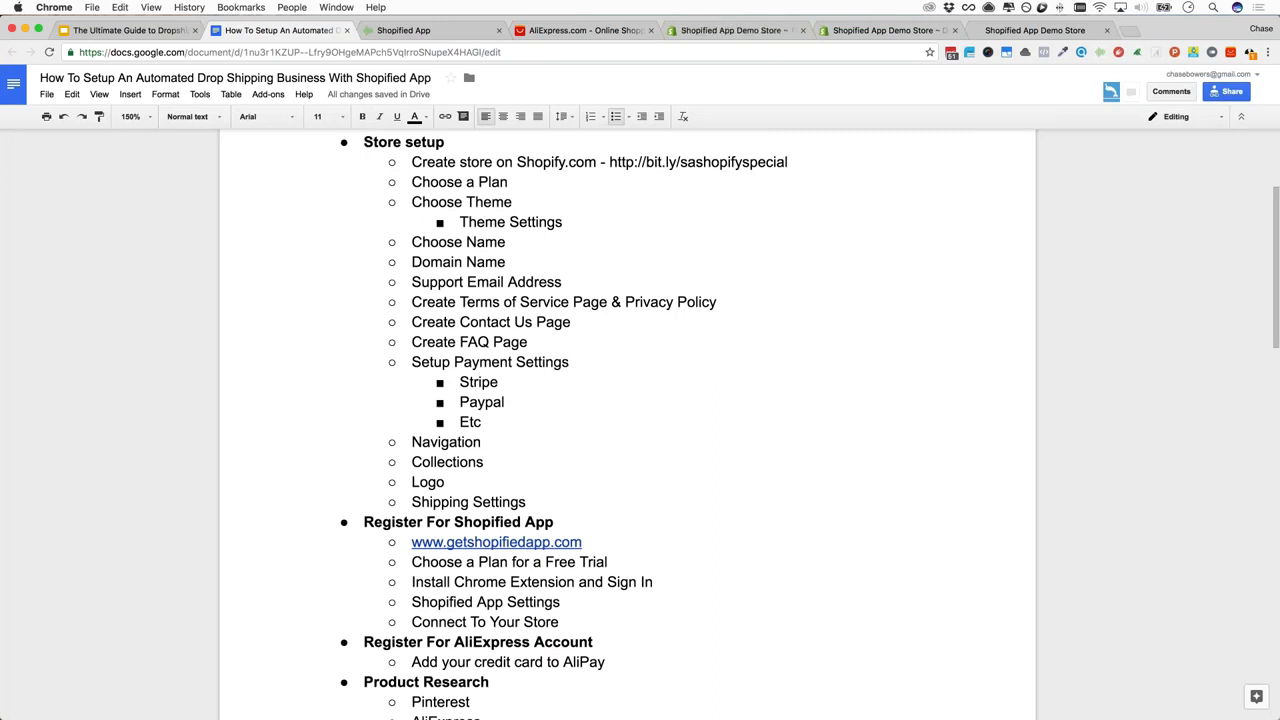
Return to the Shopify Domains page and open the store's Settings from the left rail
{"action": "left_click", "coordinate": [832, 31]}
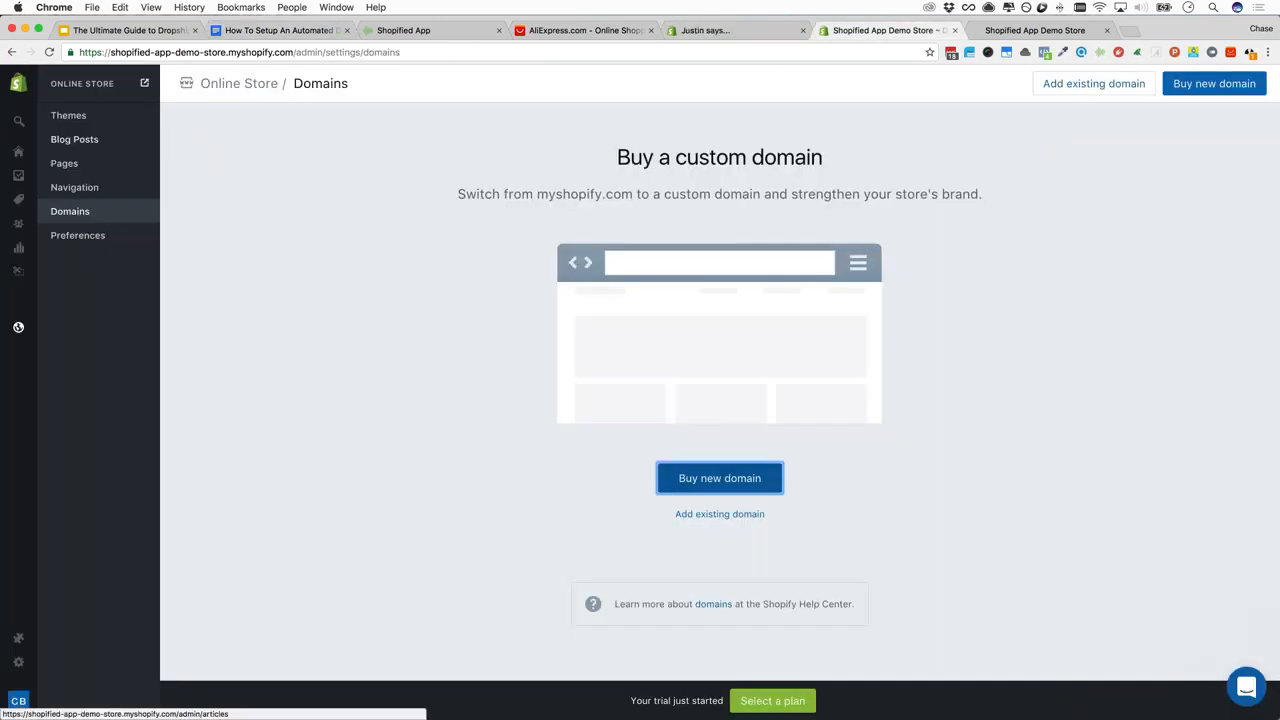
{"action": "mouse_move", "coordinate": [18, 662]}
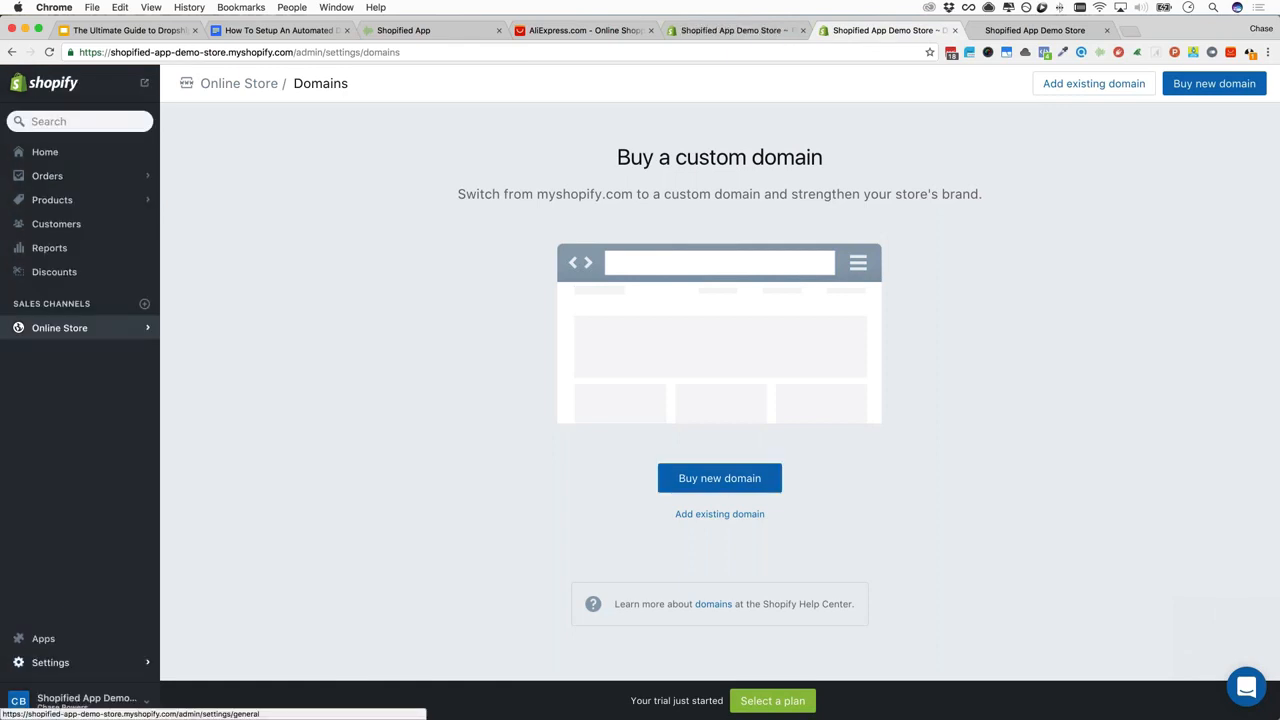
{"action": "left_click", "coordinate": [50, 662]}
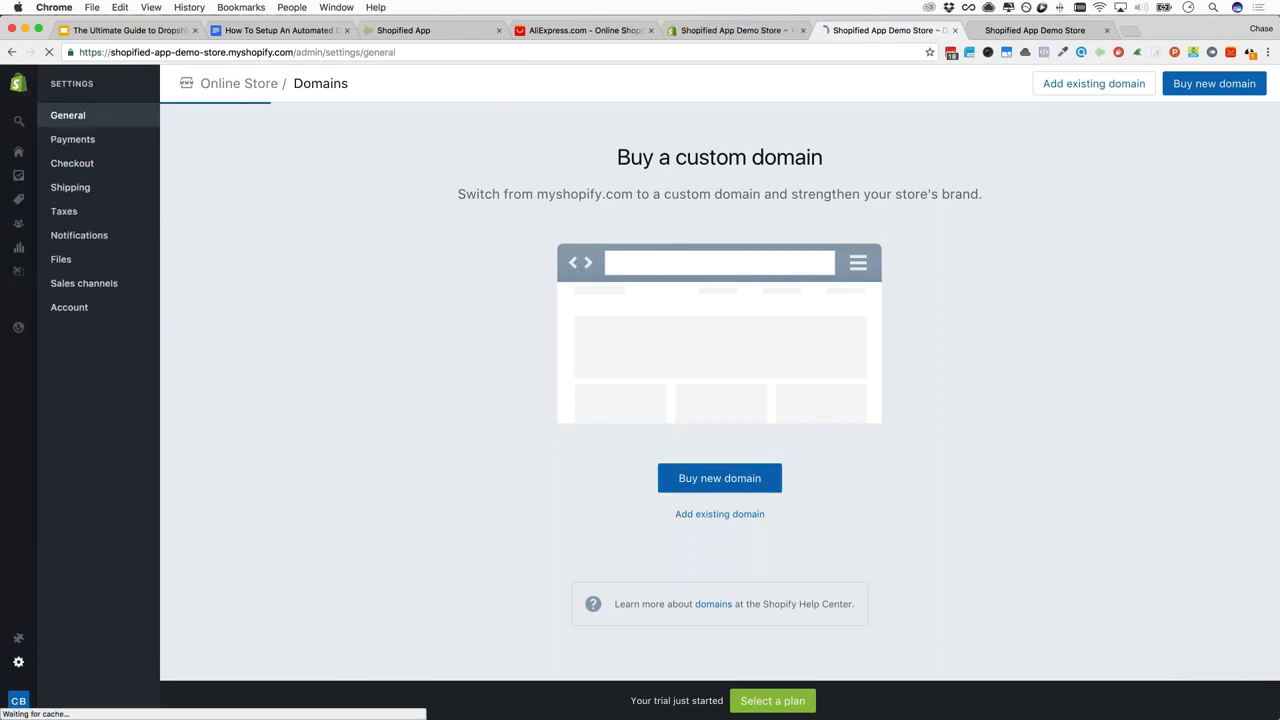
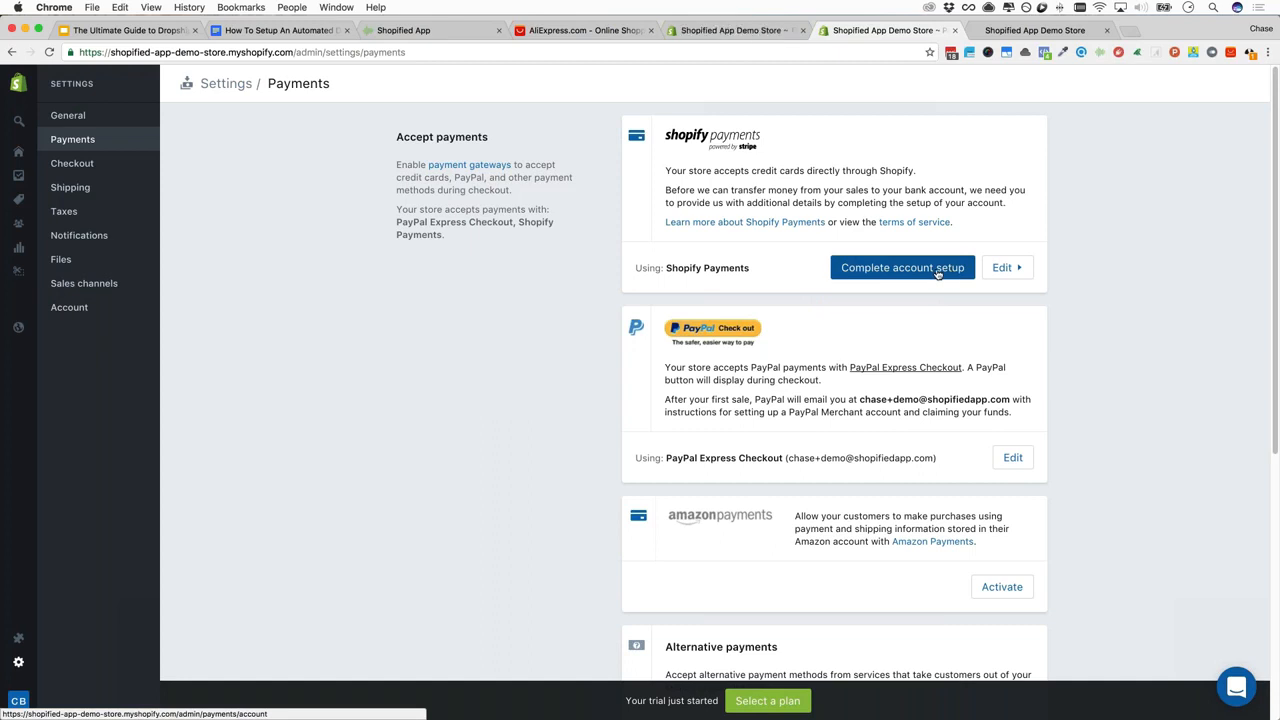
Review the Shopify Payments setup form's business type, EIN, address, owner name, birth date and SSN fields
{"action": "left_click", "coordinate": [894, 276]}
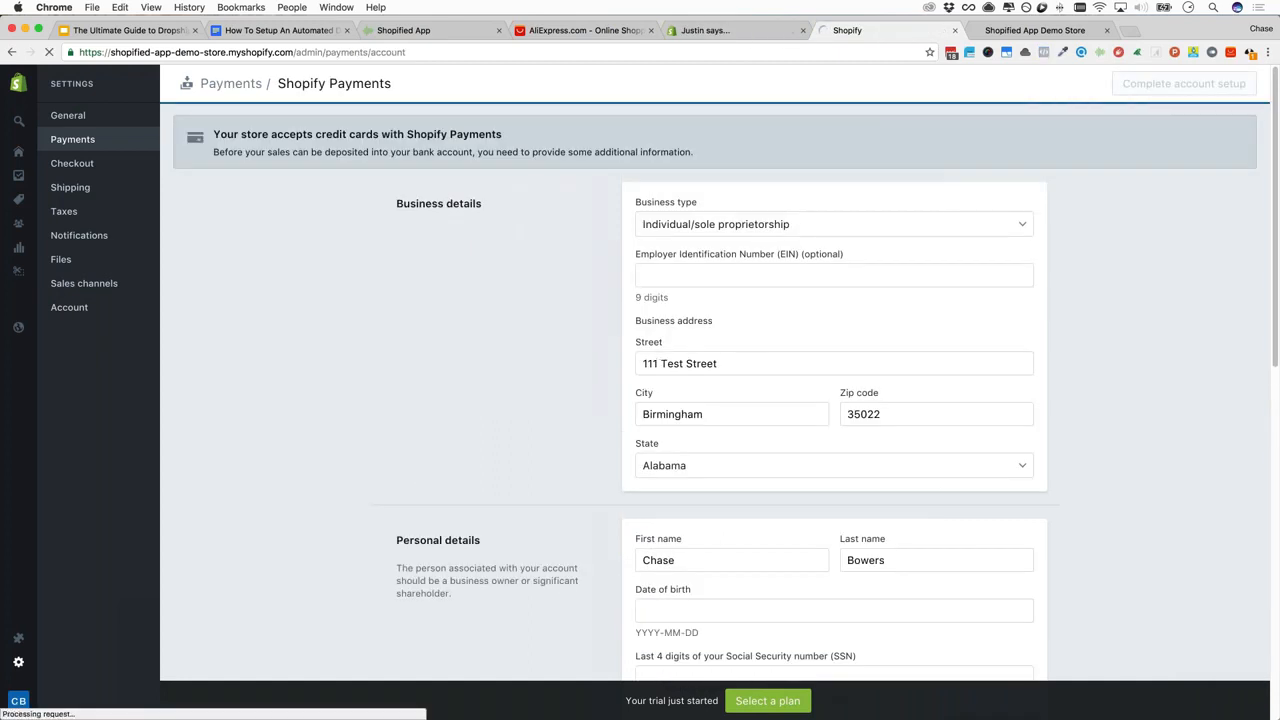
{"action": "left_click", "coordinate": [700, 224]}
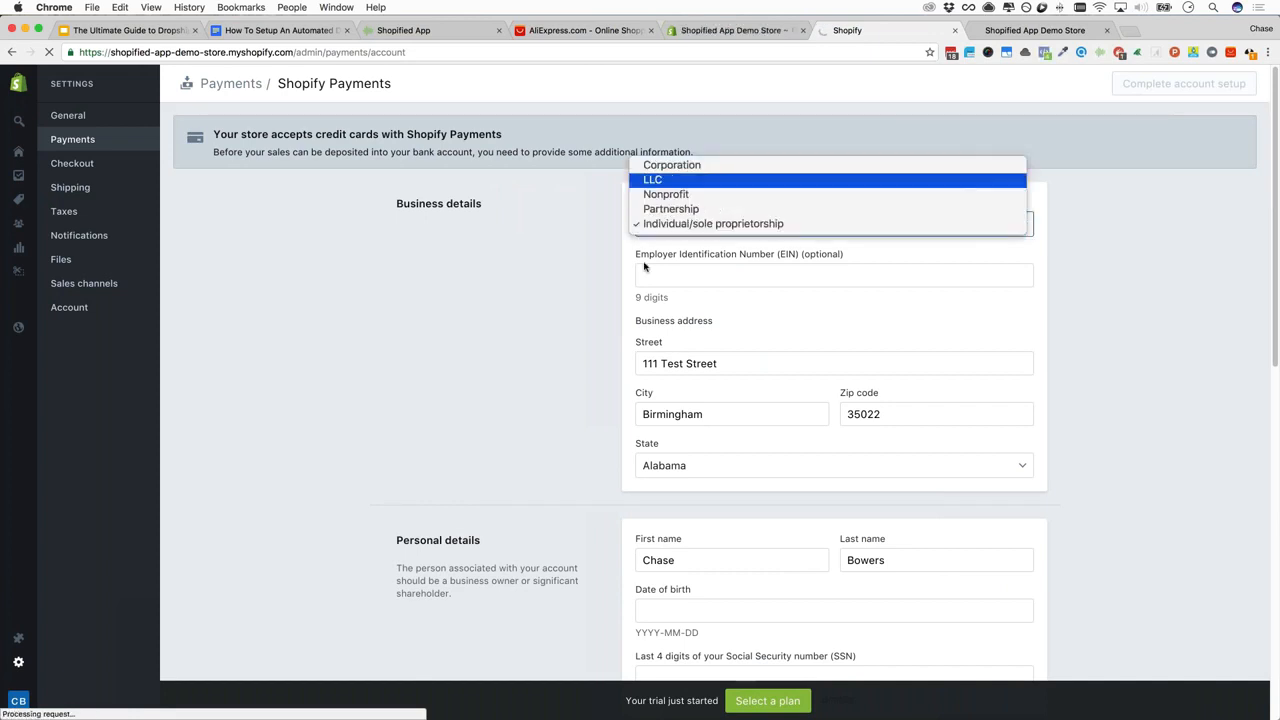
{"action": "left_click", "coordinate": [684, 275]}
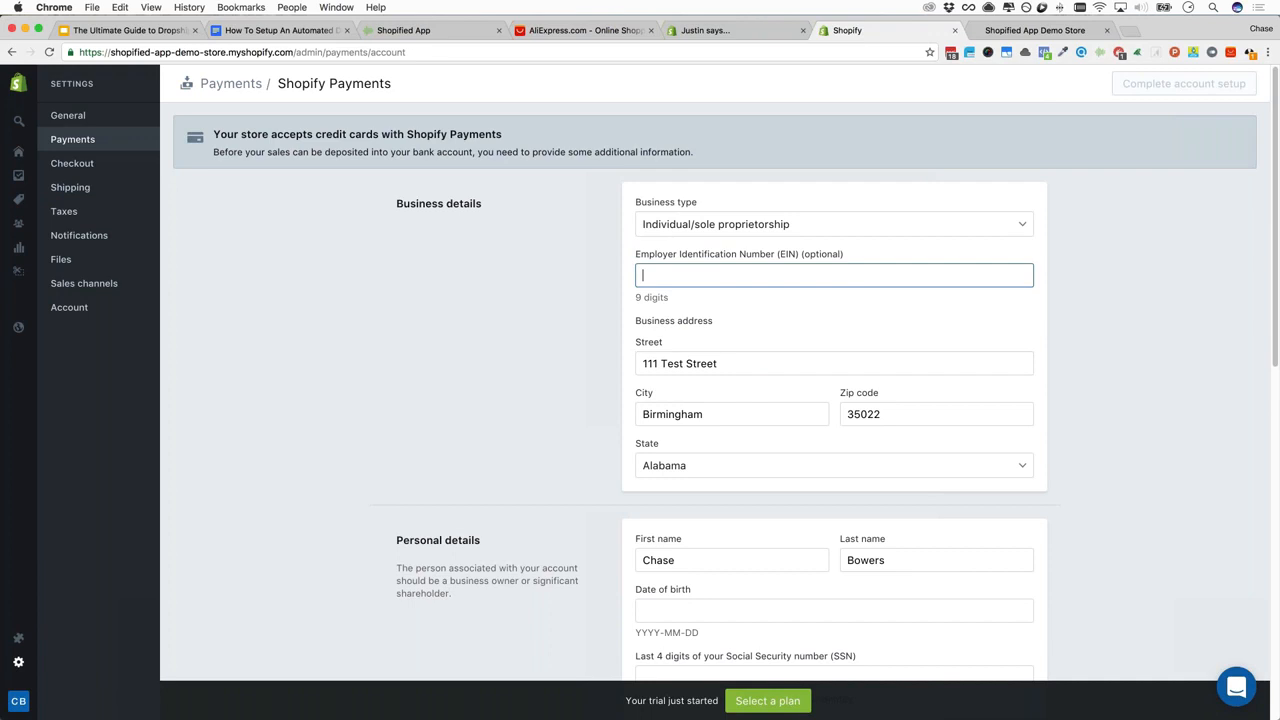
{"action": "key", "text": "Tab"}
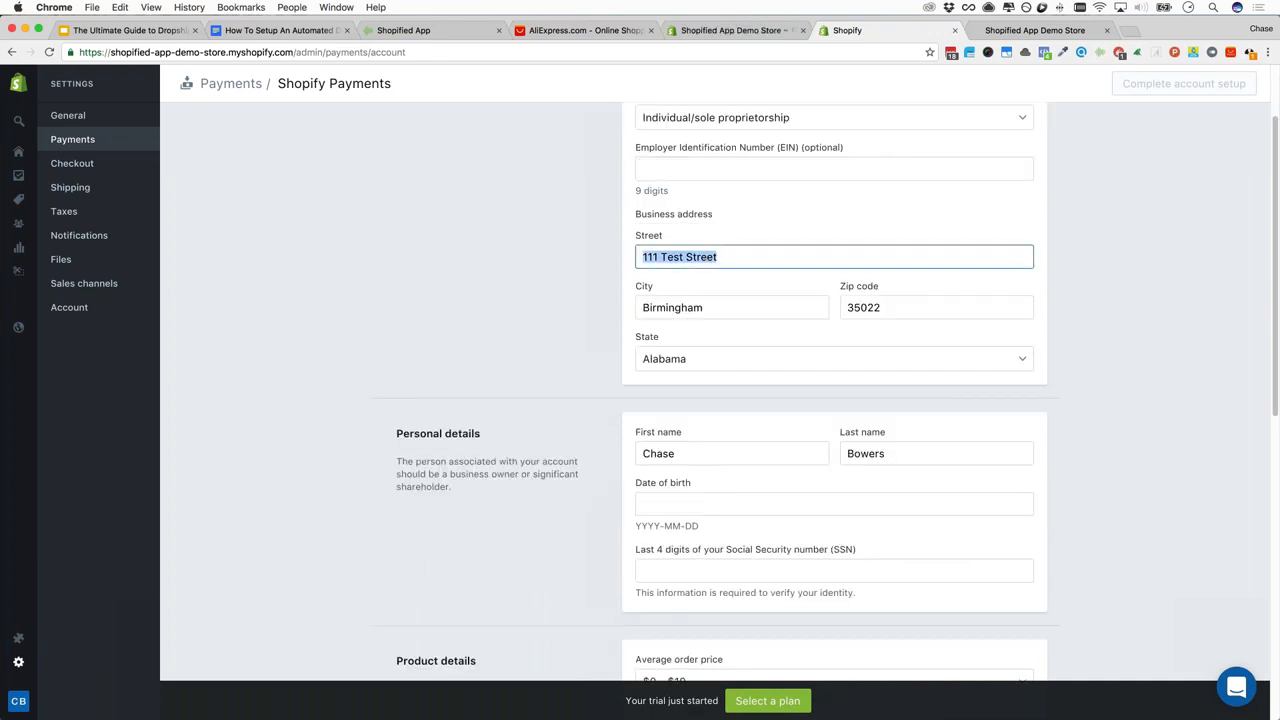
{"action": "scroll", "coordinate": [724, 400], "scroll_direction": "down", "scroll_amount": 3}
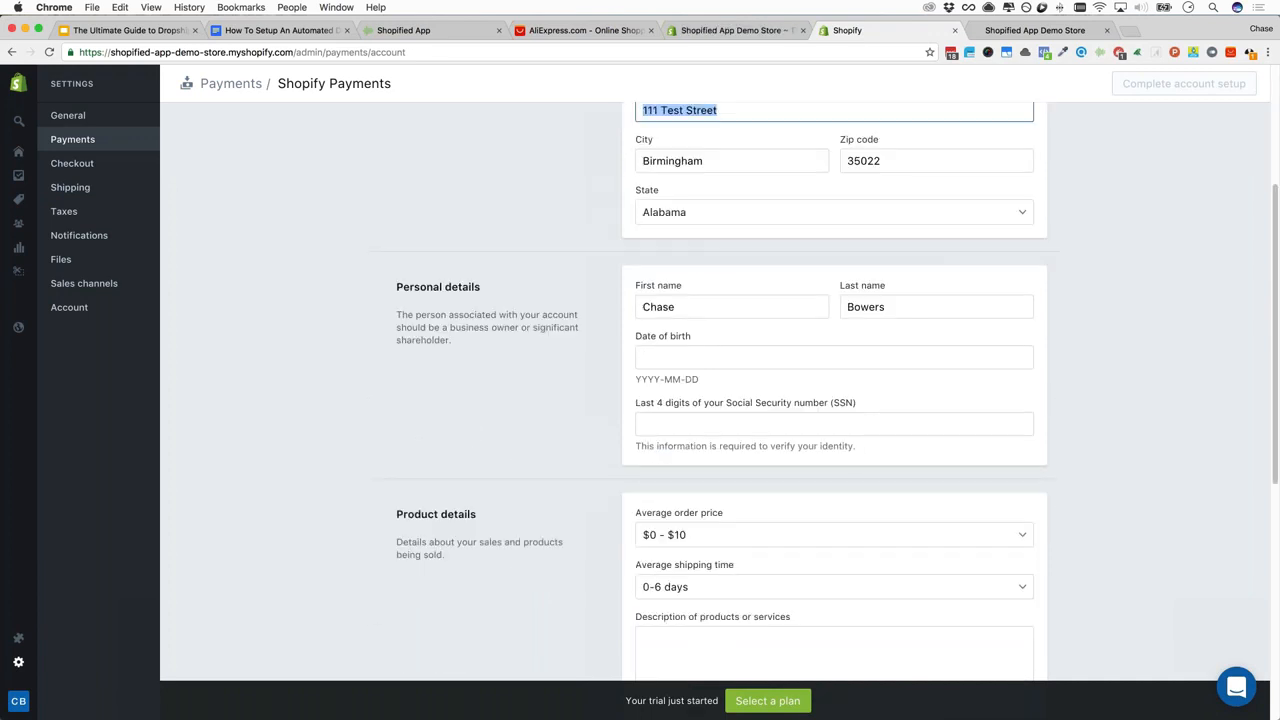
{"action": "left_click", "coordinate": [724, 306]}
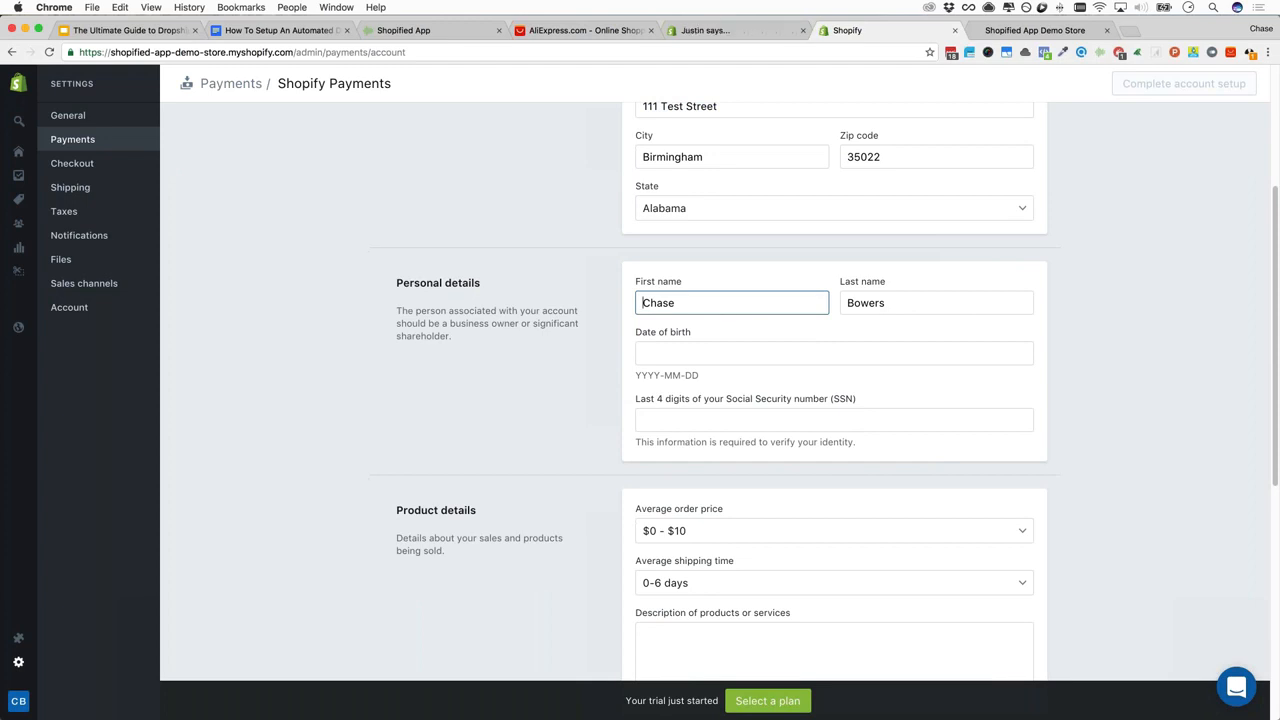
{"action": "left_click", "coordinate": [702, 352]}
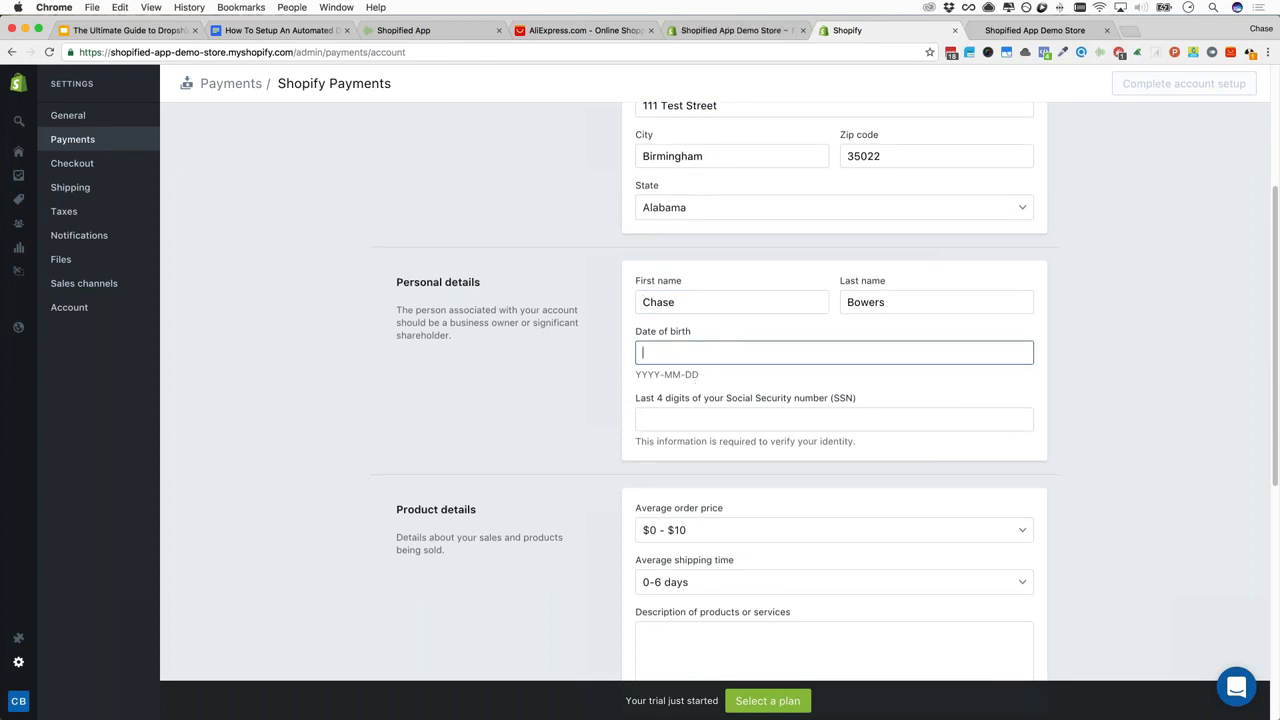
{"action": "left_click", "coordinate": [692, 418]}
Check the products description, card statement descriptor, and bank routing and account number fields
{"action": "scroll", "coordinate": [692, 418], "scroll_direction": "down", "scroll_amount": 2}
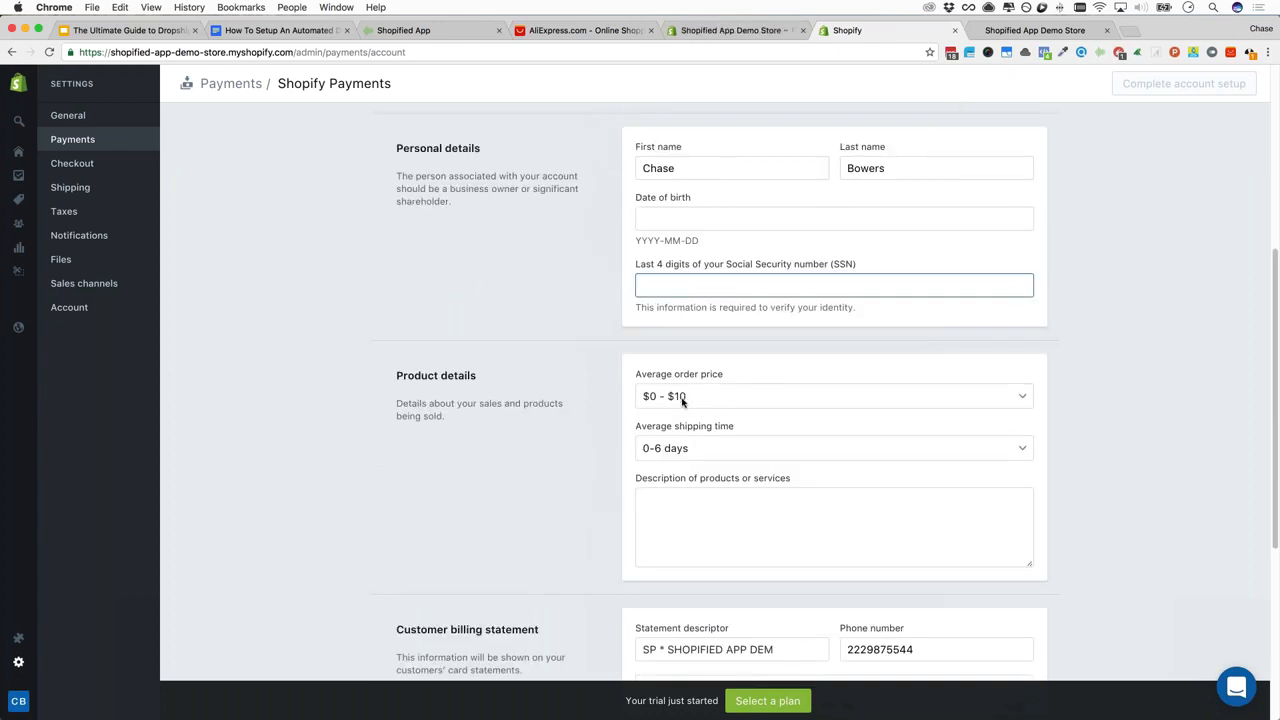
{"action": "scroll", "coordinate": [623, 402], "scroll_direction": "down", "scroll_amount": 3}
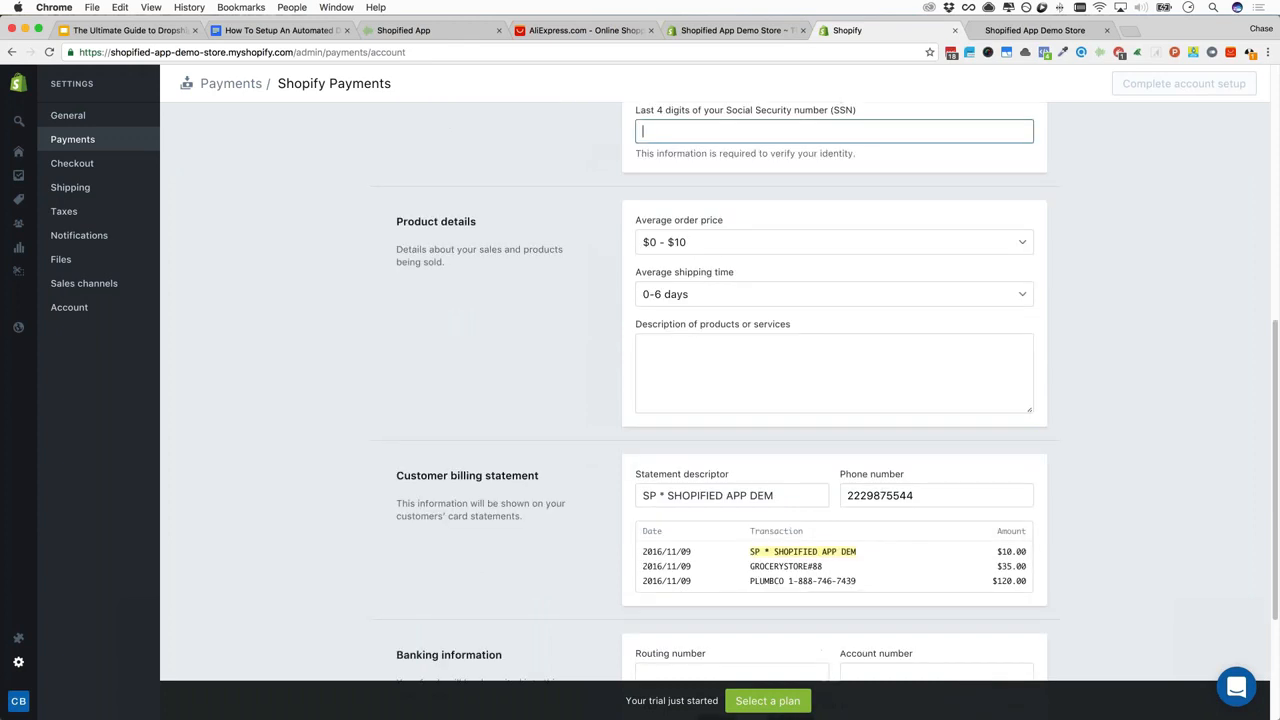
{"action": "left_click", "coordinate": [681, 359]}
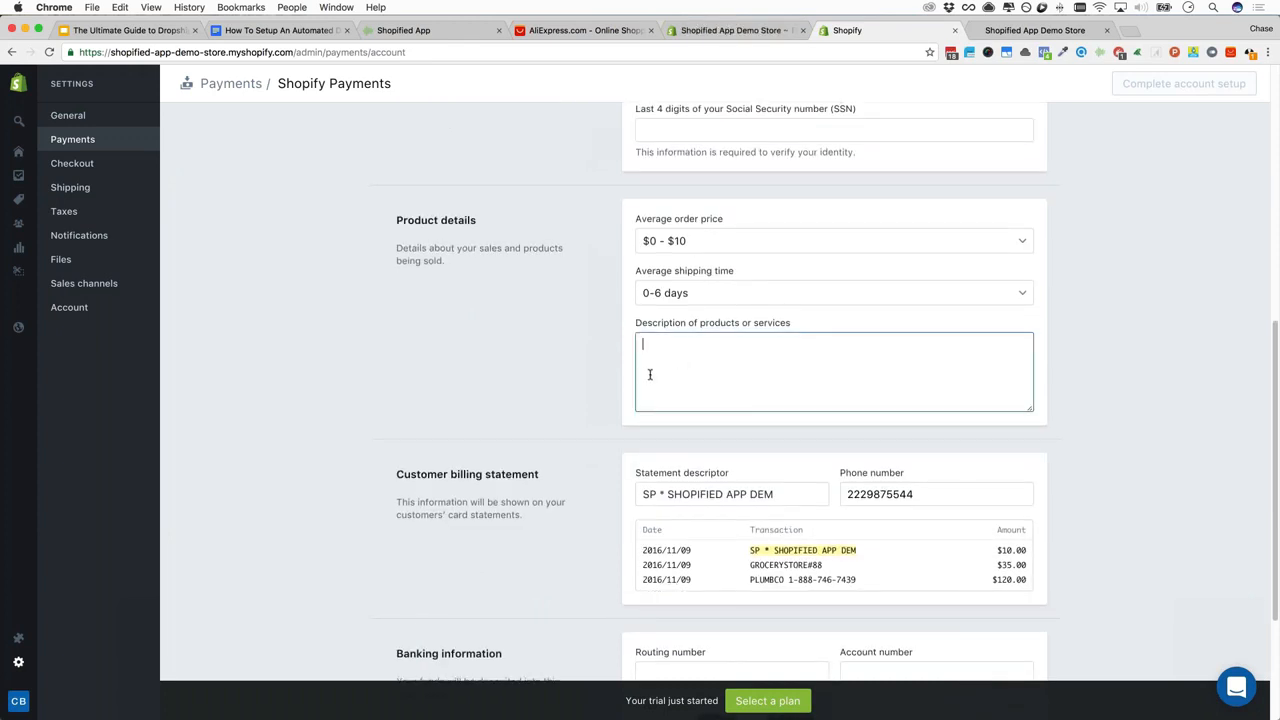
{"action": "scroll", "coordinate": [650, 375], "scroll_direction": "down", "scroll_amount": 4}
{"action": "left_click", "coordinate": [735, 285]}
{"action": "double_click", "coordinate": [735, 285]}
{"action": "left_click", "coordinate": [669, 285]}
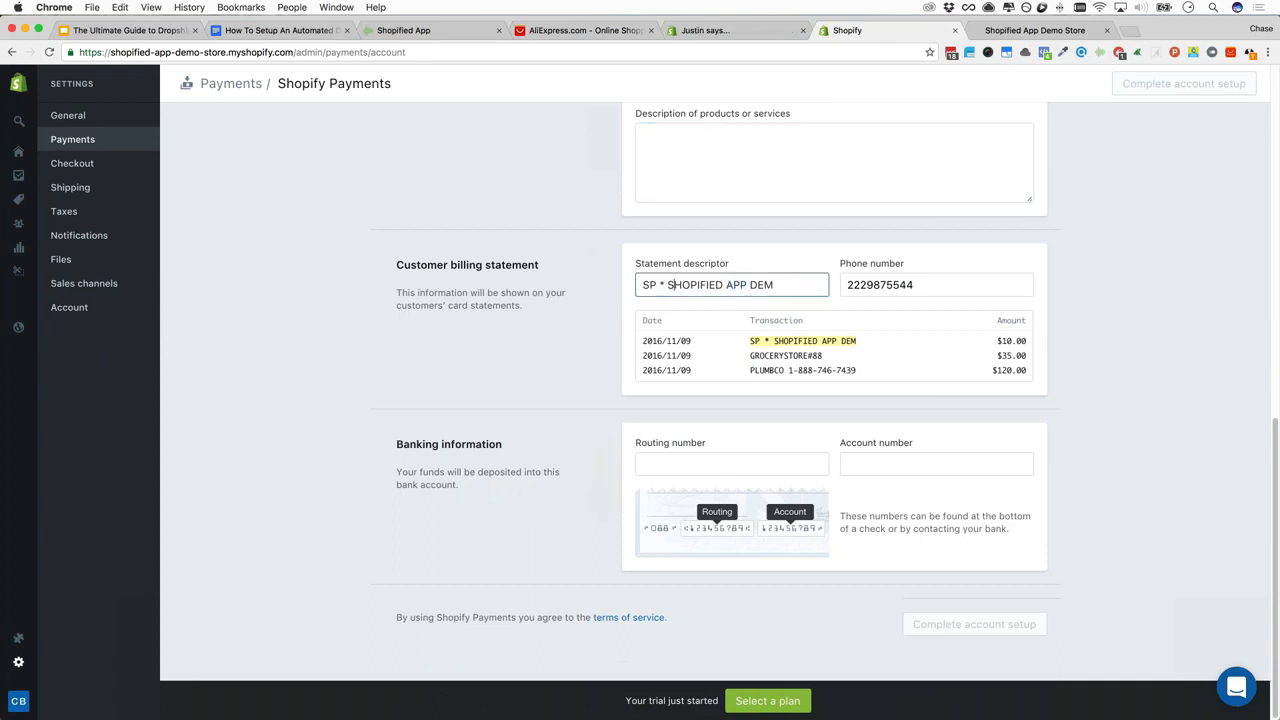
{"action": "left_click", "coordinate": [732, 464]}
{"action": "left_click", "coordinate": [936, 464]}
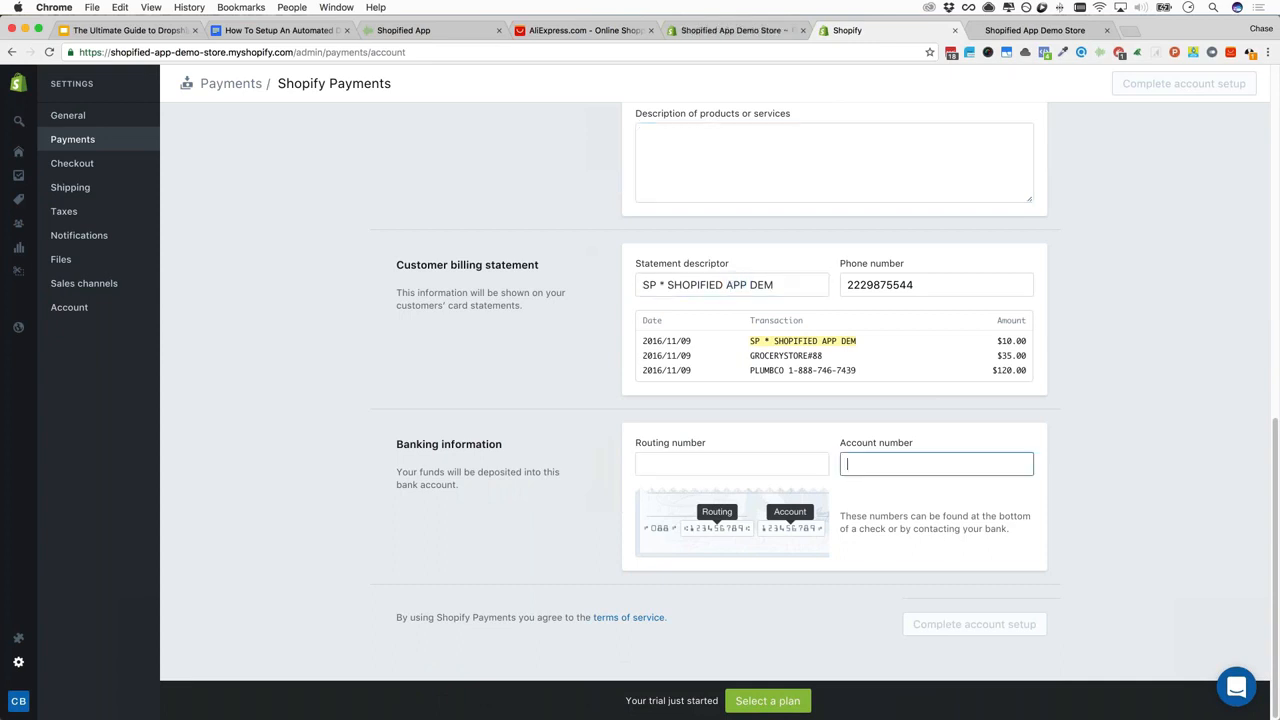
Keep the average order price at $0 - $10 and return to the main payment settings
{"action": "scroll", "coordinate": [566, 417], "scroll_direction": "up", "scroll_amount": 5}
{"action": "scroll", "coordinate": [566, 417], "scroll_direction": "down", "scroll_amount": 2}
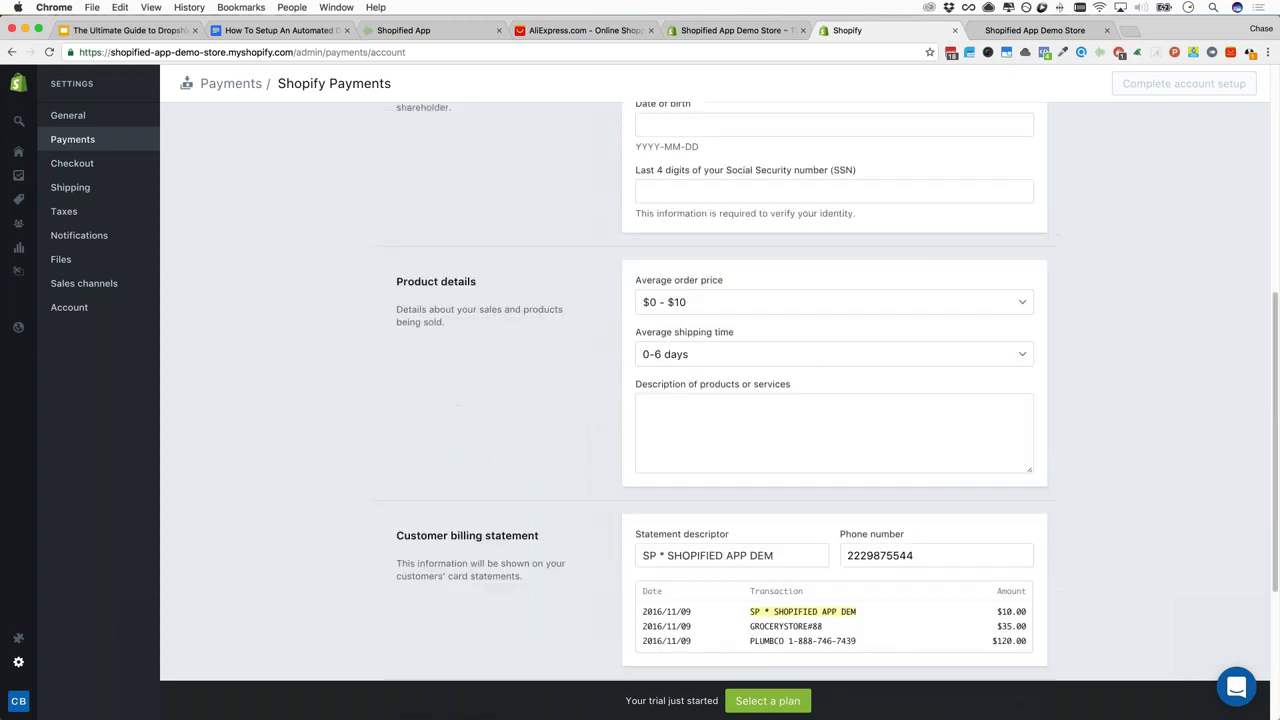
{"action": "left_click", "coordinate": [684, 306]}
{"action": "left_click", "coordinate": [687, 308]}
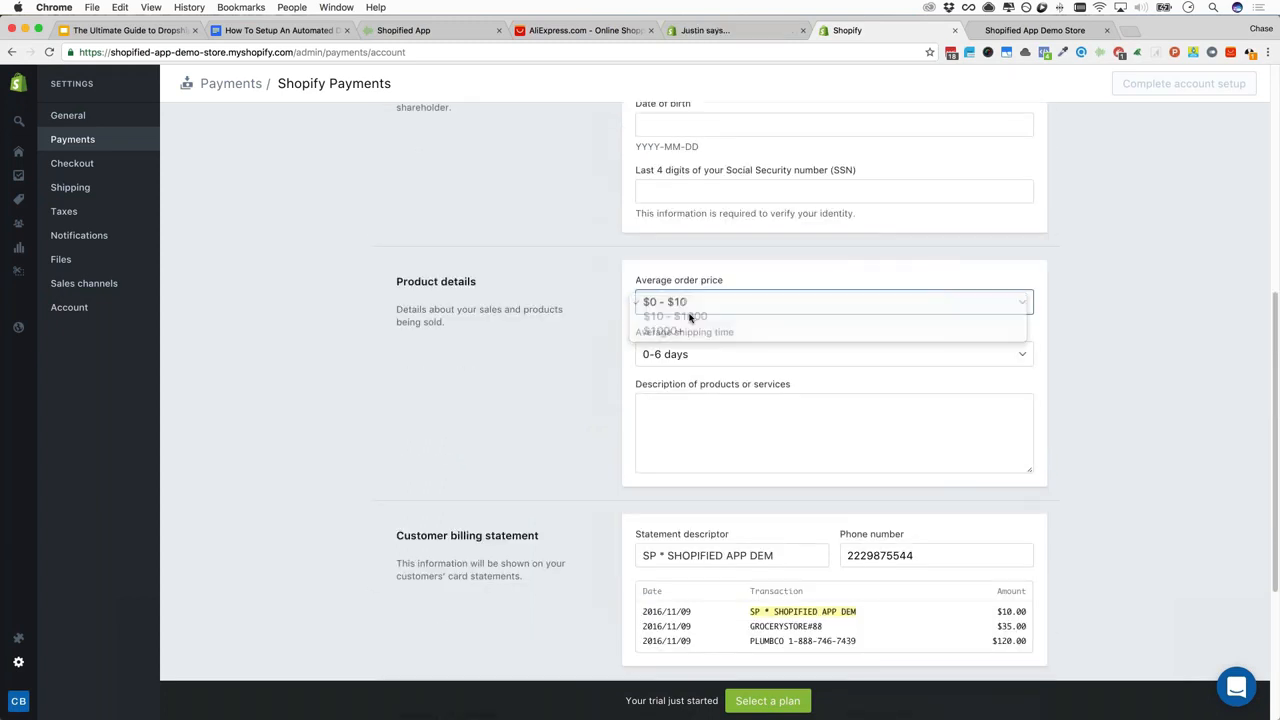
{"action": "scroll", "coordinate": [563, 443], "scroll_direction": "down", "scroll_amount": 5}
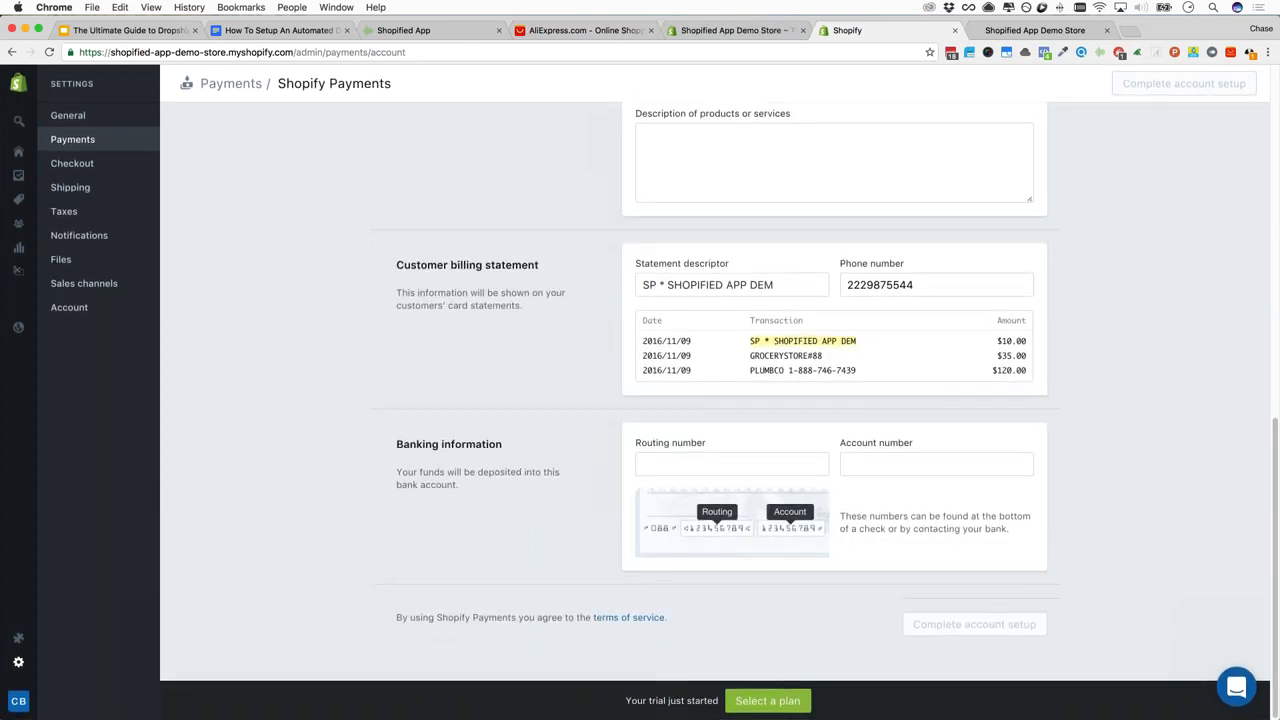
{"action": "scroll", "coordinate": [554, 432], "scroll_direction": "up", "scroll_amount": 12}
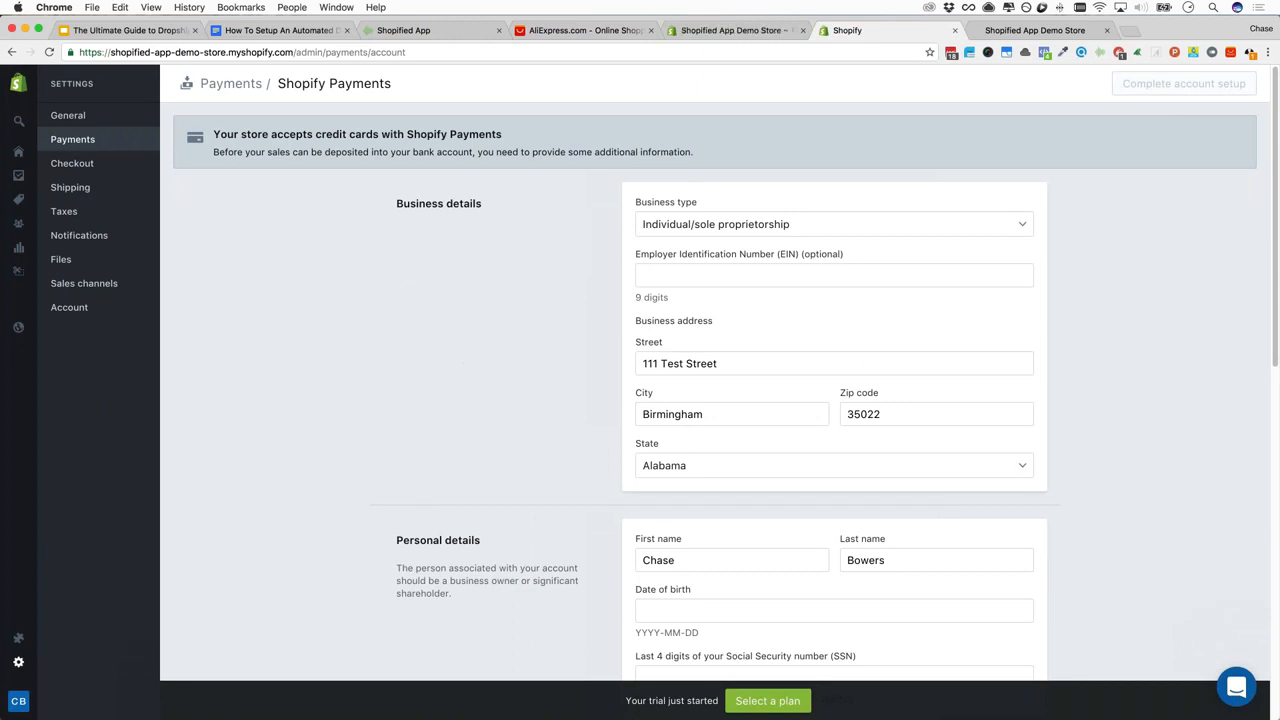
{"action": "scroll", "coordinate": [458, 359], "scroll_direction": "down", "scroll_amount": 5}
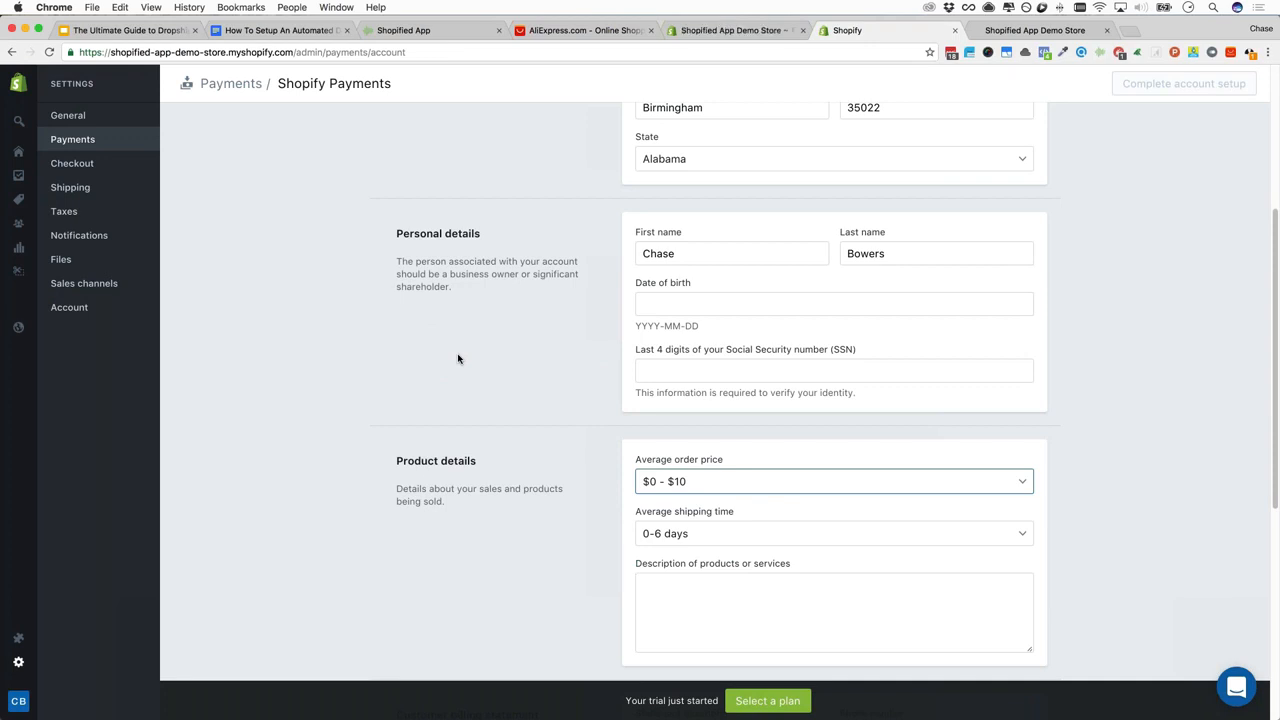
{"action": "scroll", "coordinate": [458, 372], "scroll_direction": "up", "scroll_amount": 5}
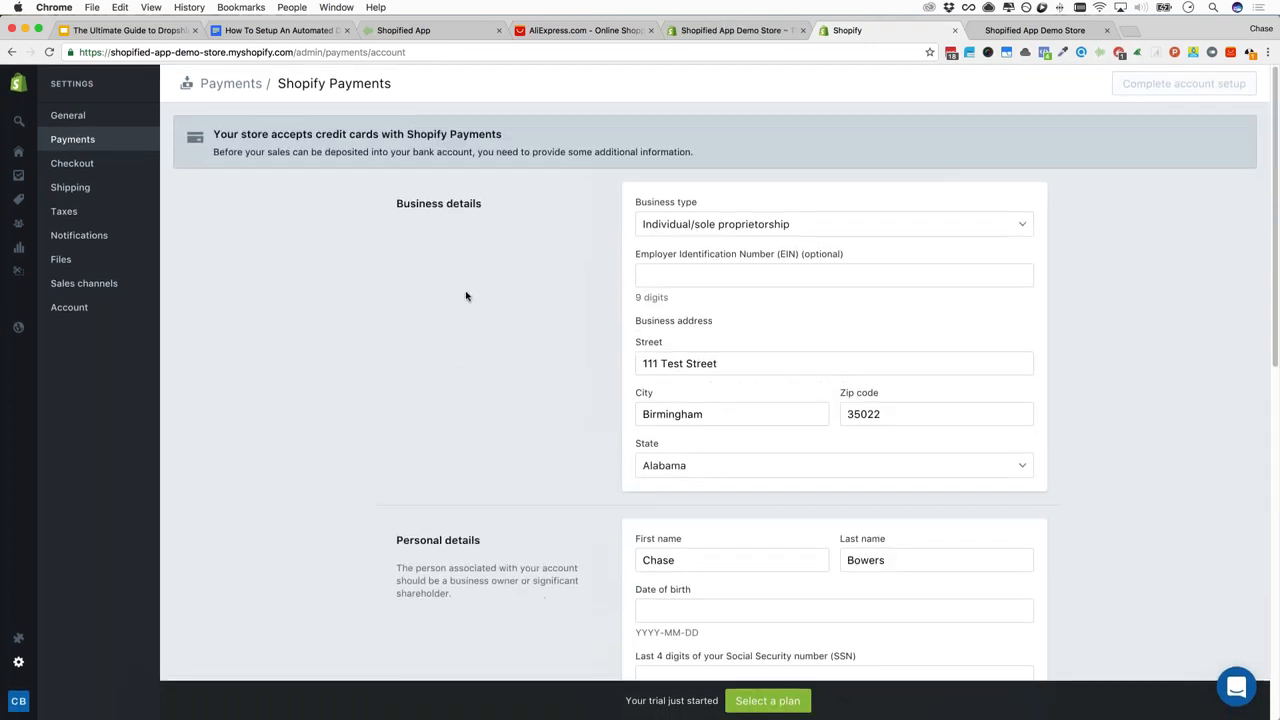
{"action": "left_click", "coordinate": [99, 142]}
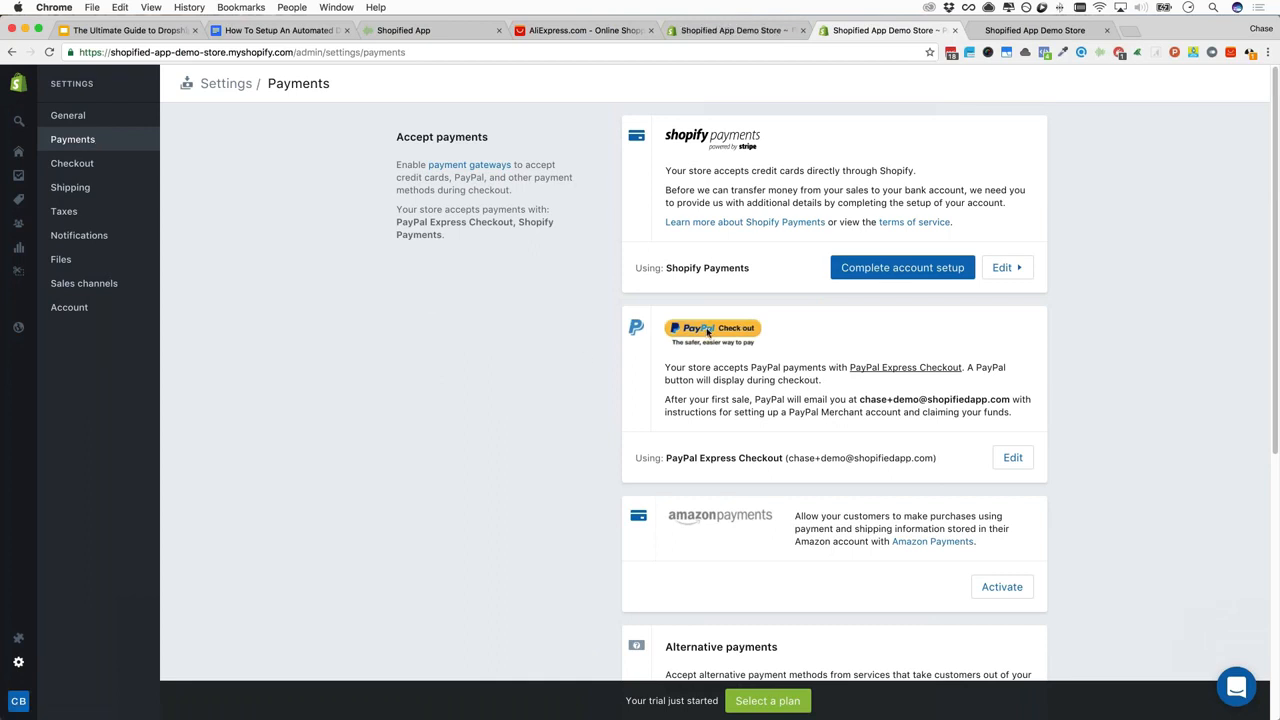
Browse the alternative payment providers and manual payment options lists without choosing any
{"action": "scroll", "coordinate": [584, 357], "scroll_direction": "down", "scroll_amount": 5}
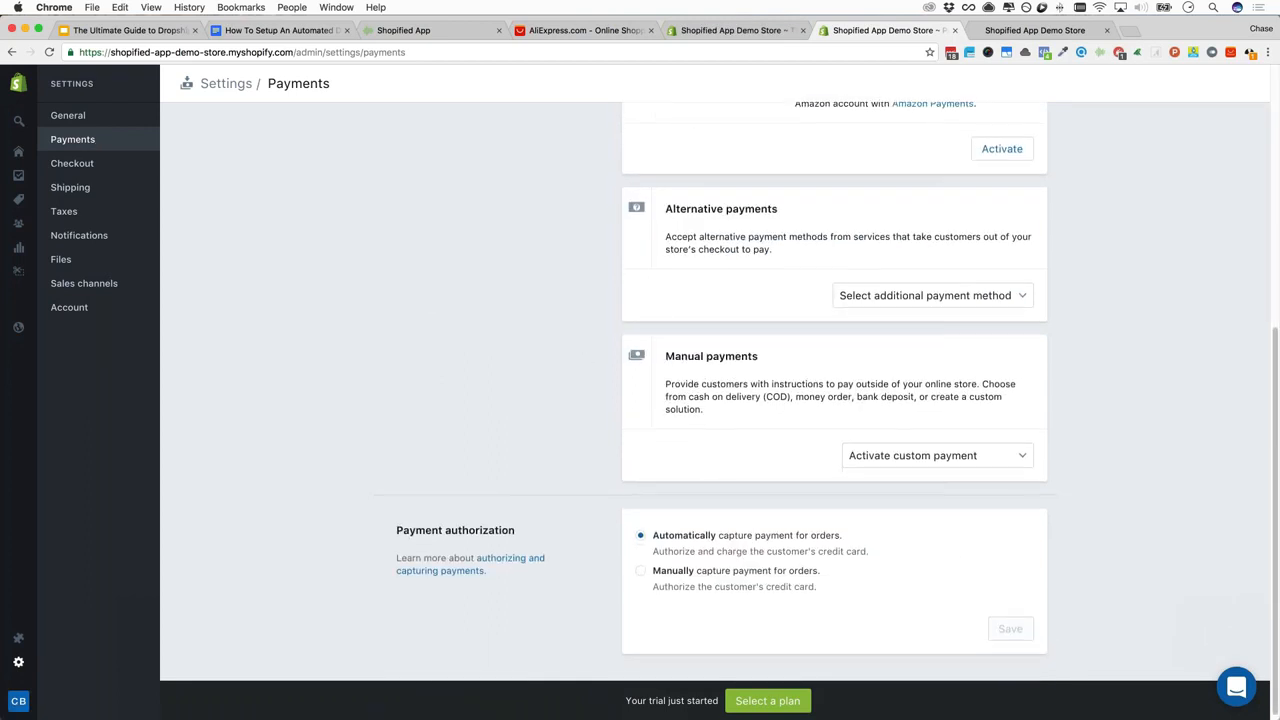
{"action": "left_click", "coordinate": [929, 295]}
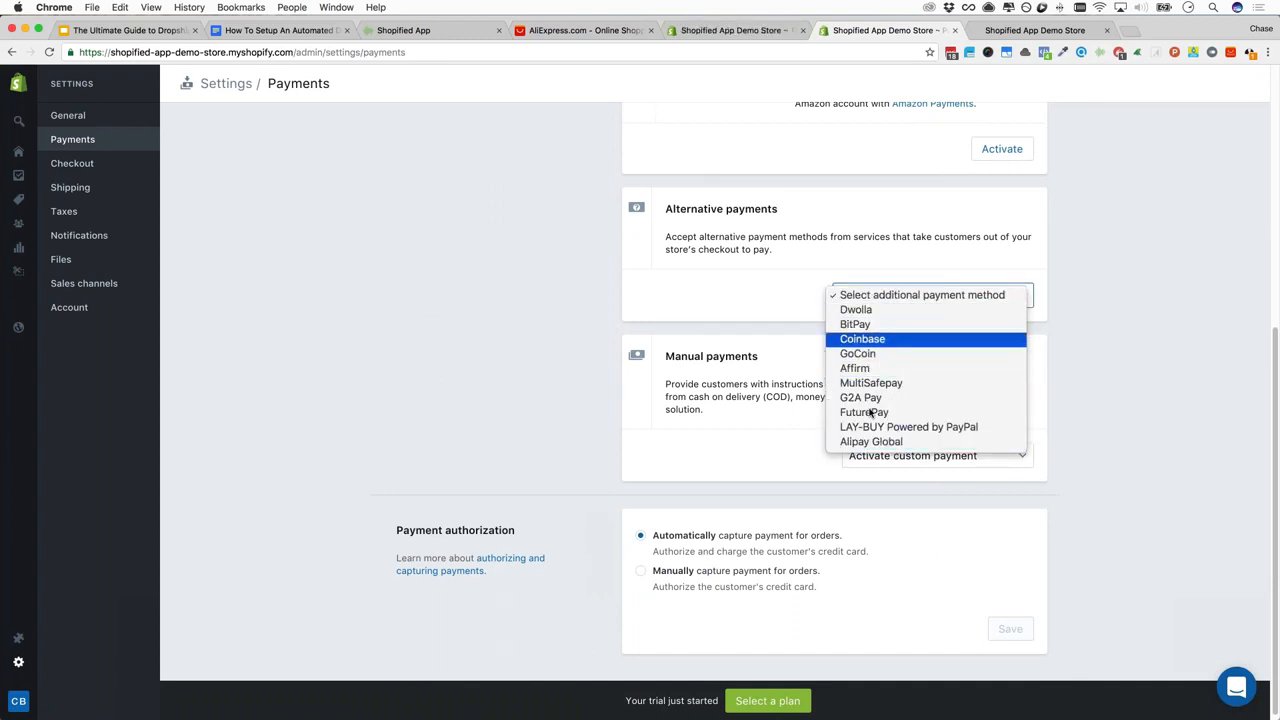
{"action": "left_click", "coordinate": [624, 337]}
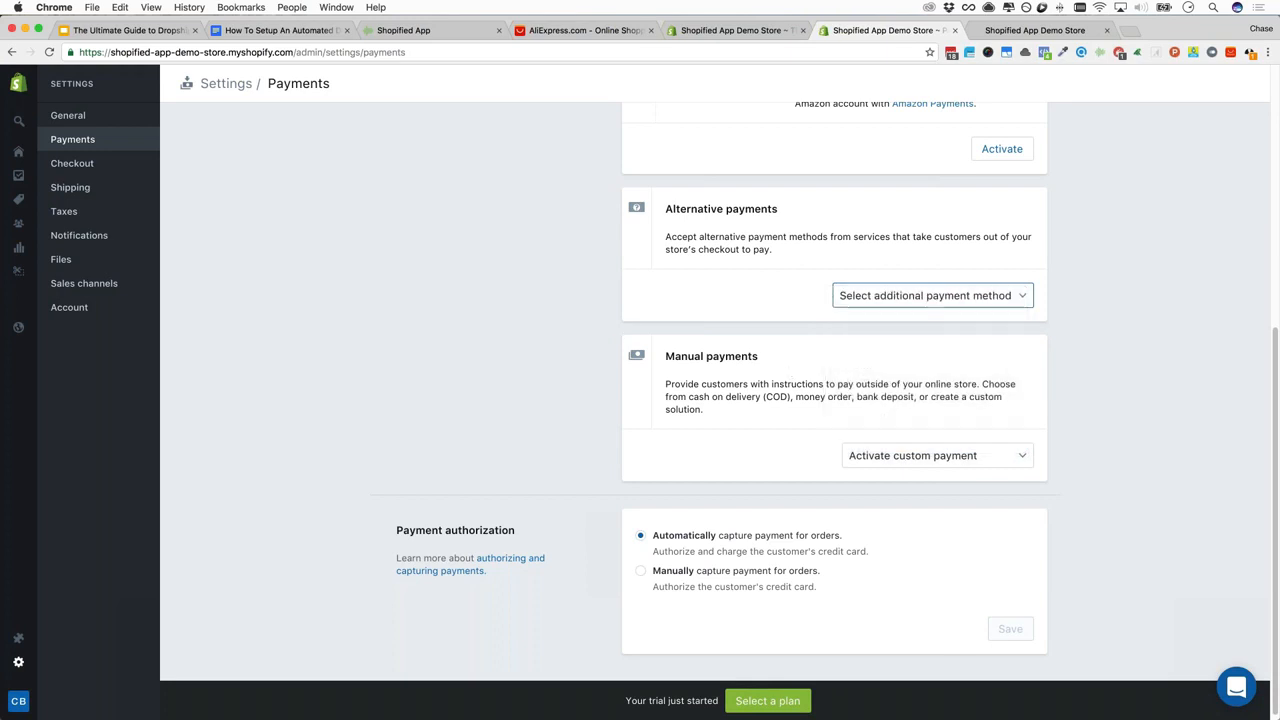
{"action": "left_click", "coordinate": [894, 457]}
{"action": "left_click", "coordinate": [540, 436]}
{"action": "scroll", "coordinate": [603, 526], "scroll_direction": "down", "scroll_amount": 1}
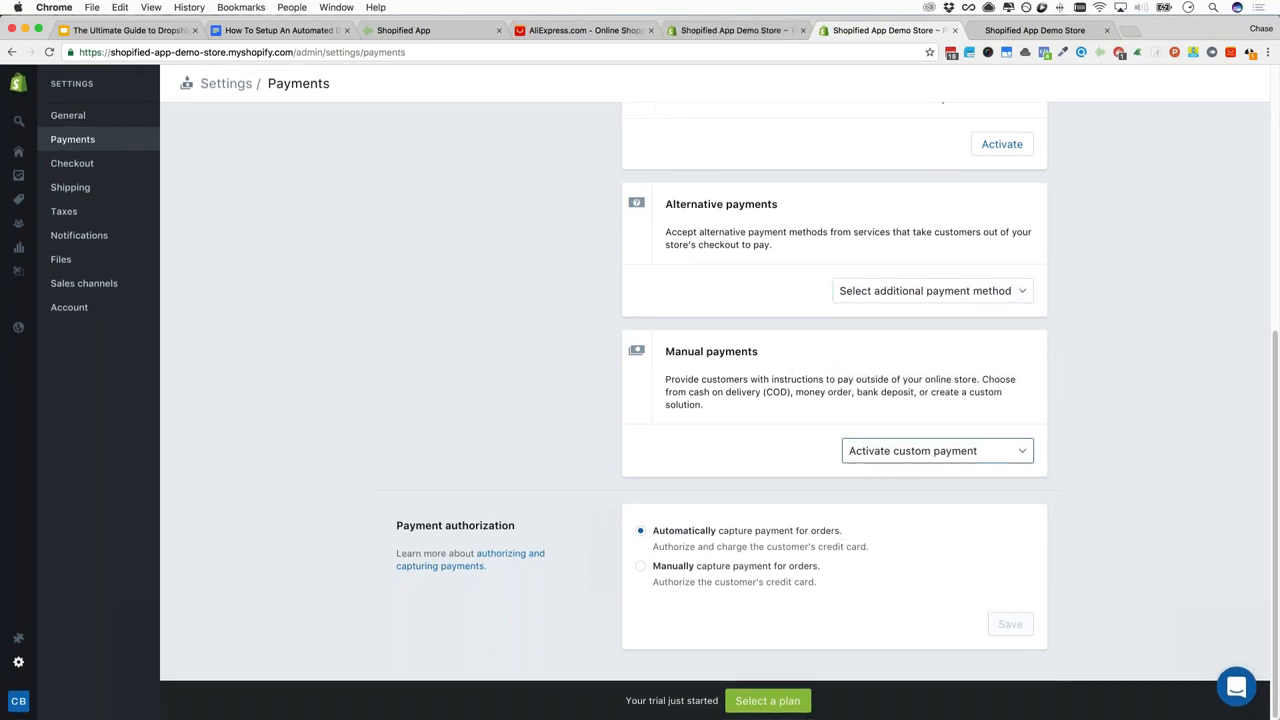
{"action": "scroll", "coordinate": [834, 400], "scroll_direction": "up", "scroll_amount": 5}
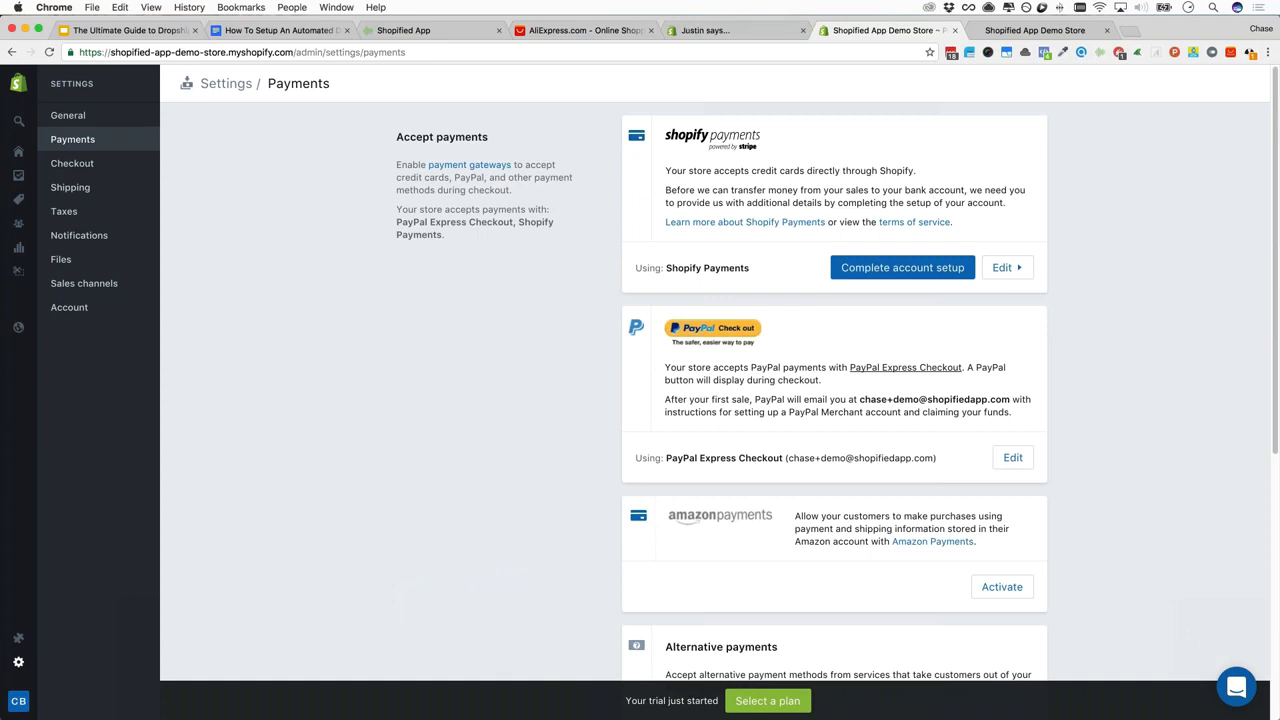
In the Google Docs outline, point out the Navigation and Collections steps
{"action": "left_click", "coordinate": [278, 30]}
{"action": "scroll", "coordinate": [492, 342], "scroll_direction": "down", "scroll_amount": 3}
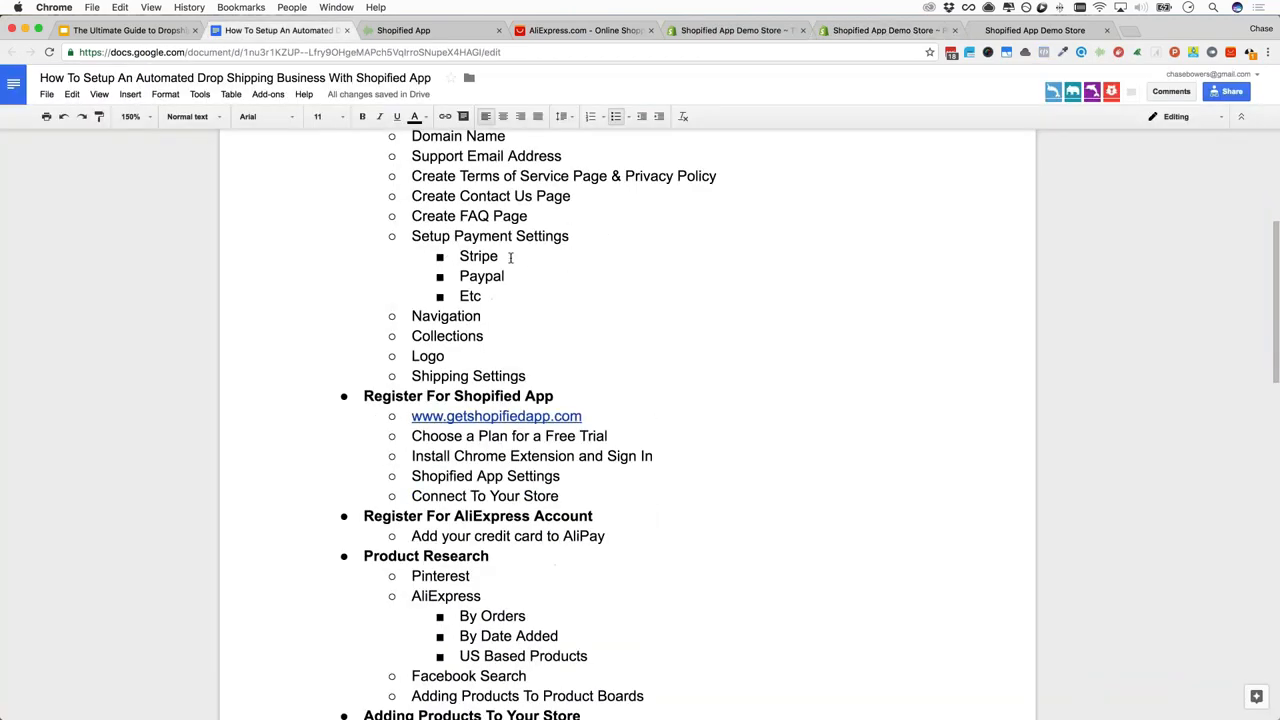
{"action": "left_click", "coordinate": [487, 316]}
{"action": "left_click", "coordinate": [490, 336]}
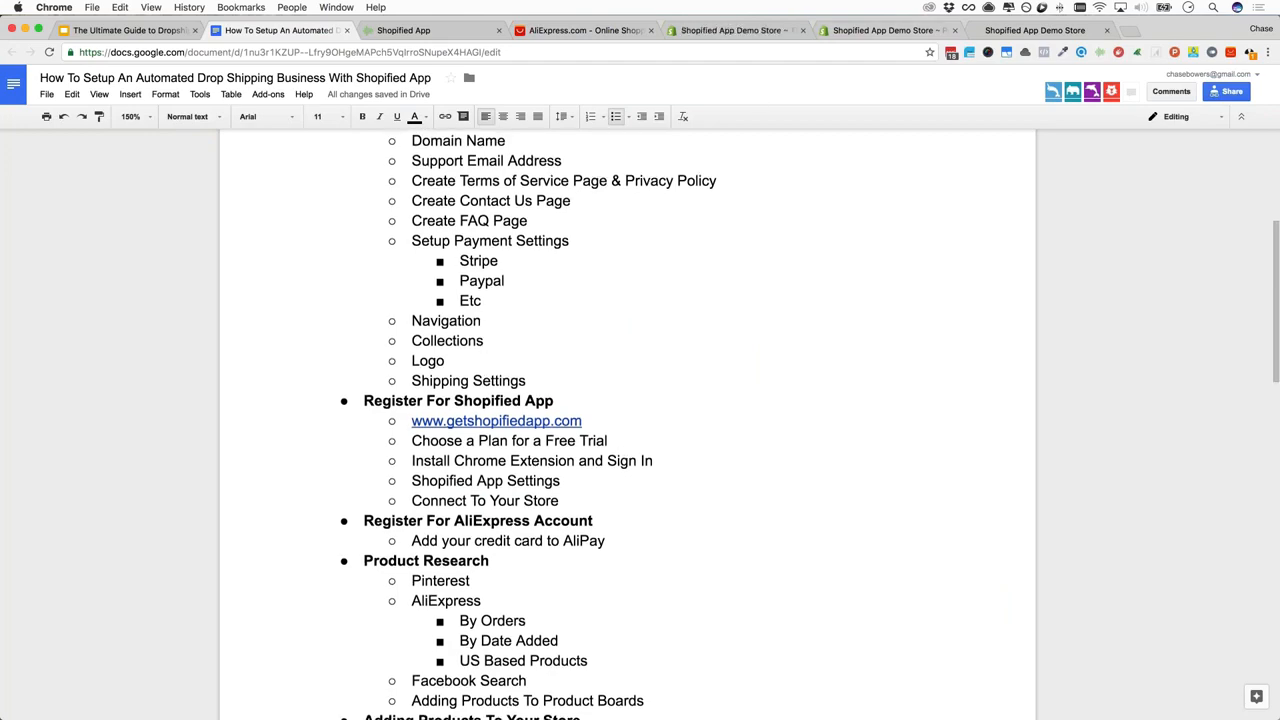
Go back to the Shopify admin and open Products from the sidebar, reaching the Add product form
{"action": "left_click", "coordinate": [1012, 28]}
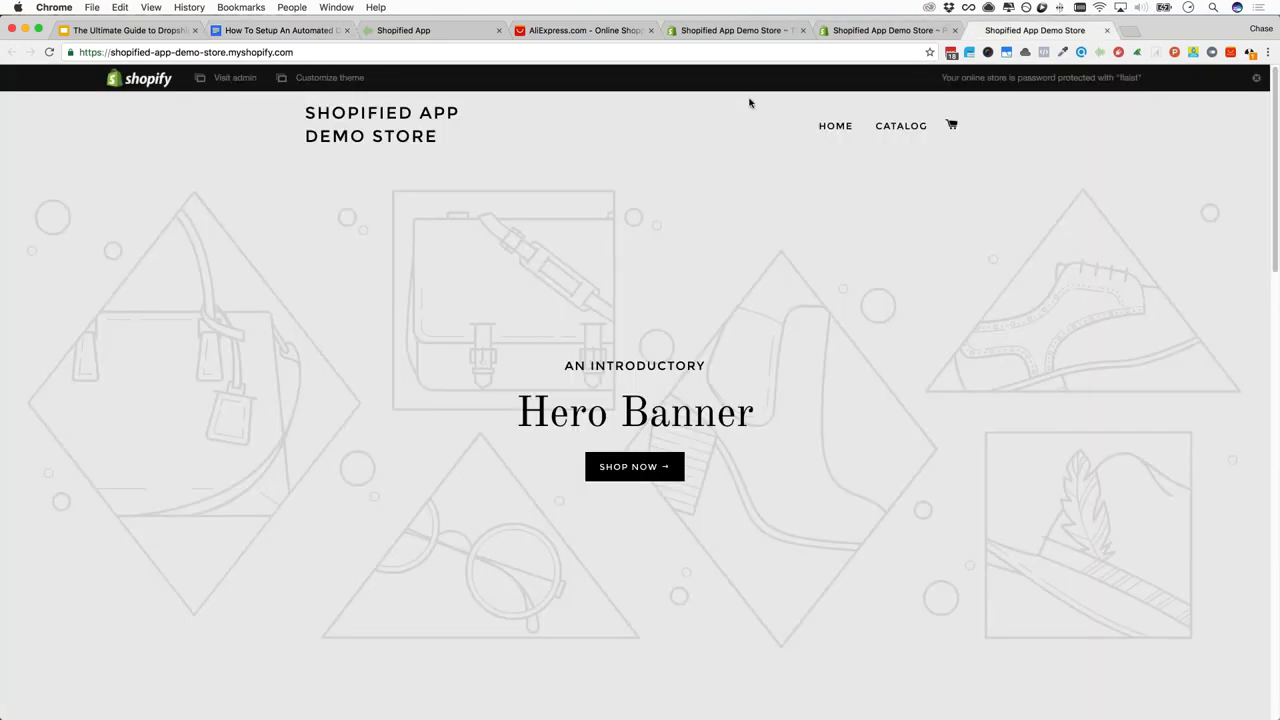
{"action": "left_click", "coordinate": [885, 30]}
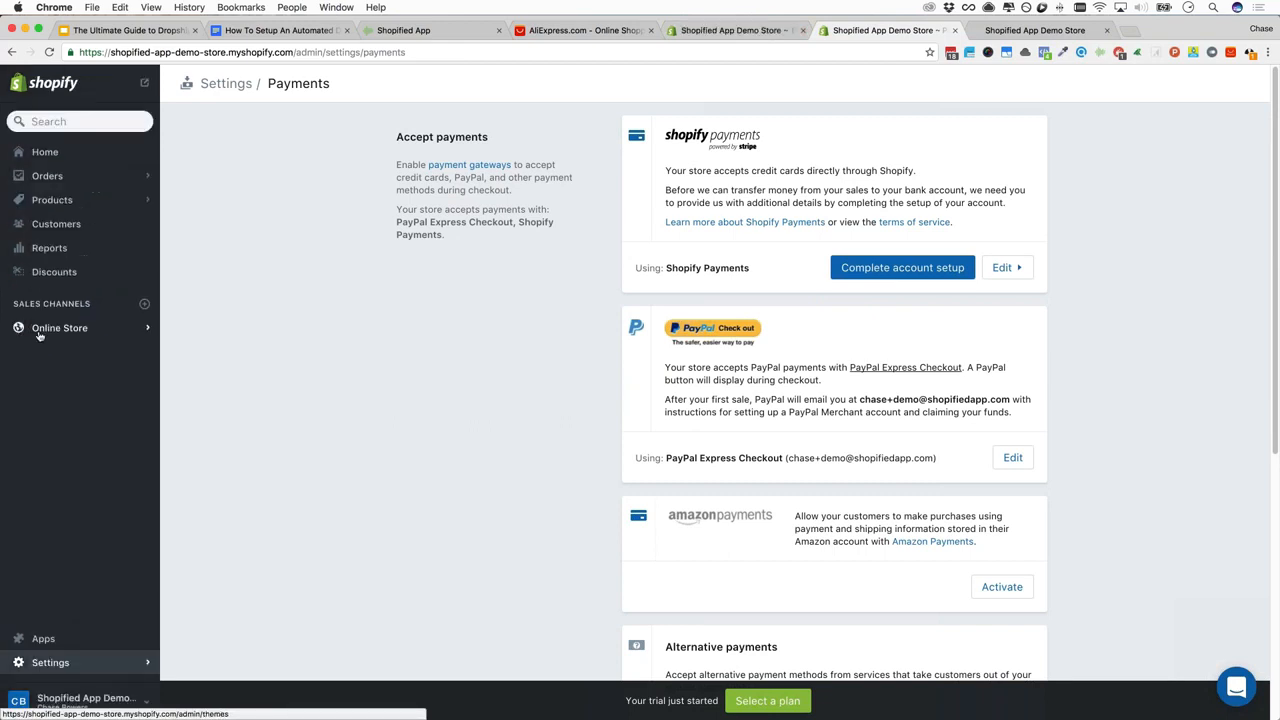
{"action": "left_click", "coordinate": [39, 333]}
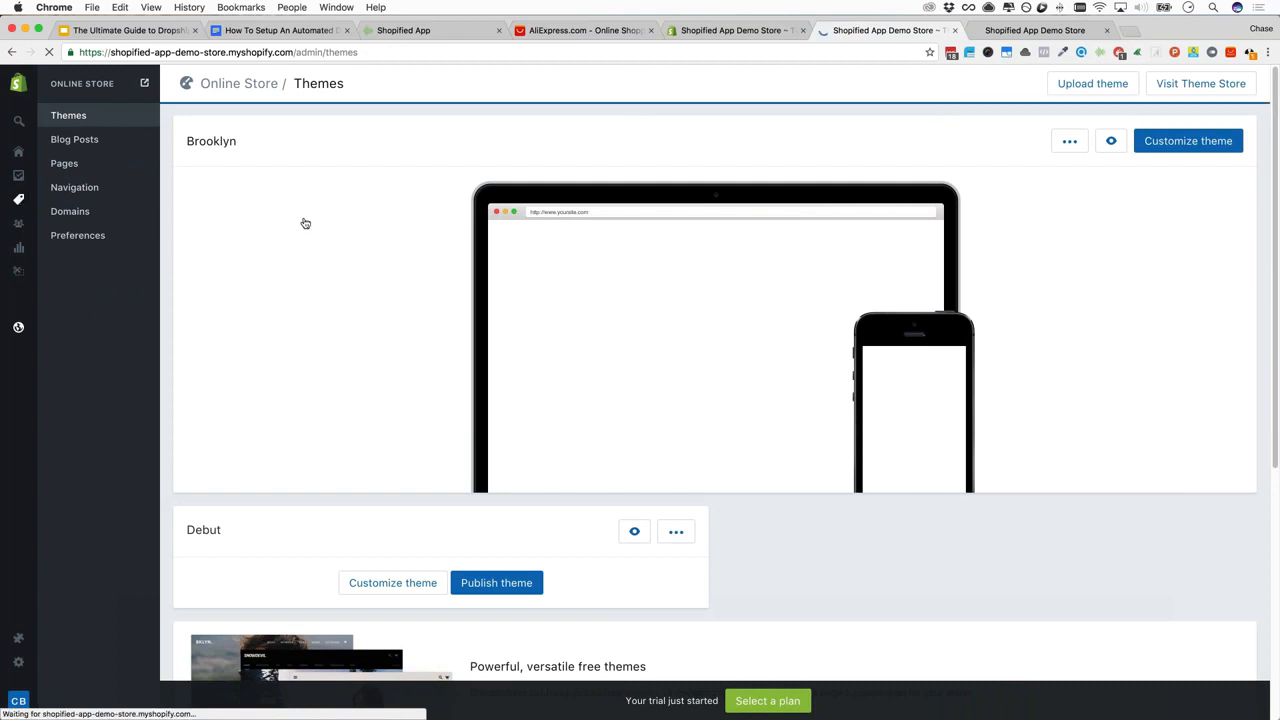
{"action": "mouse_move", "coordinate": [60, 203]}
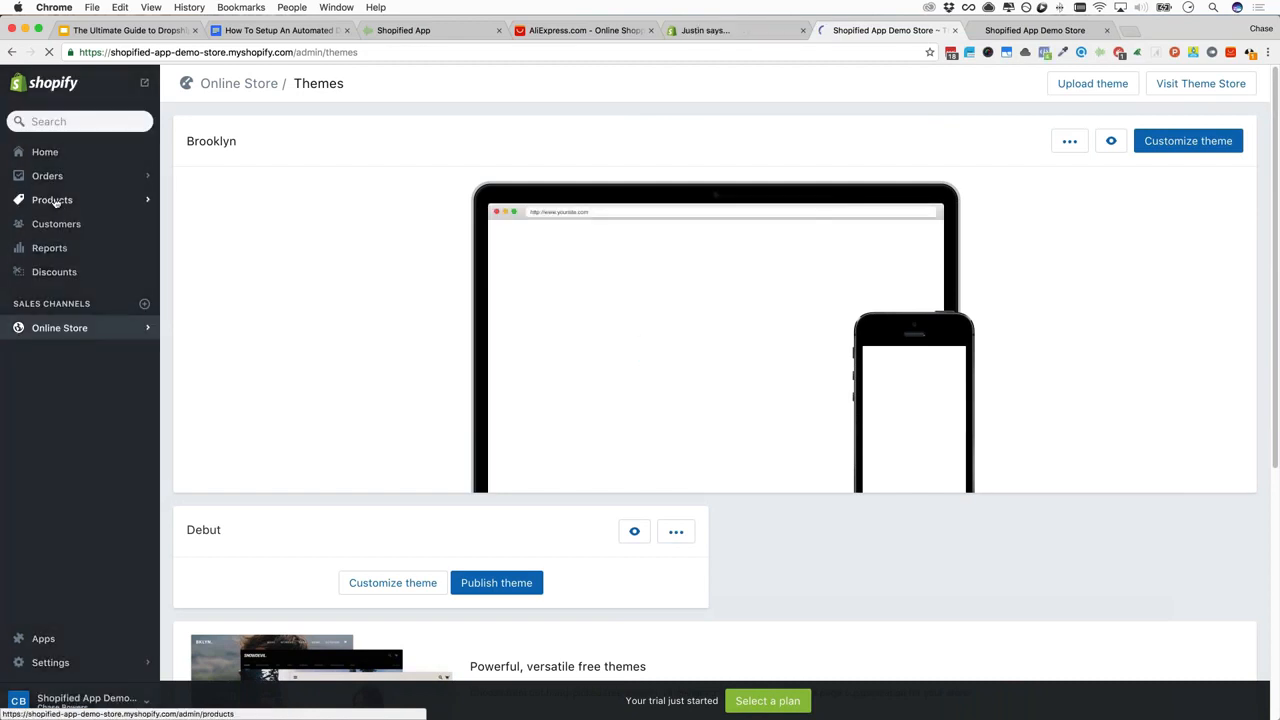
{"action": "left_click", "coordinate": [55, 201]}
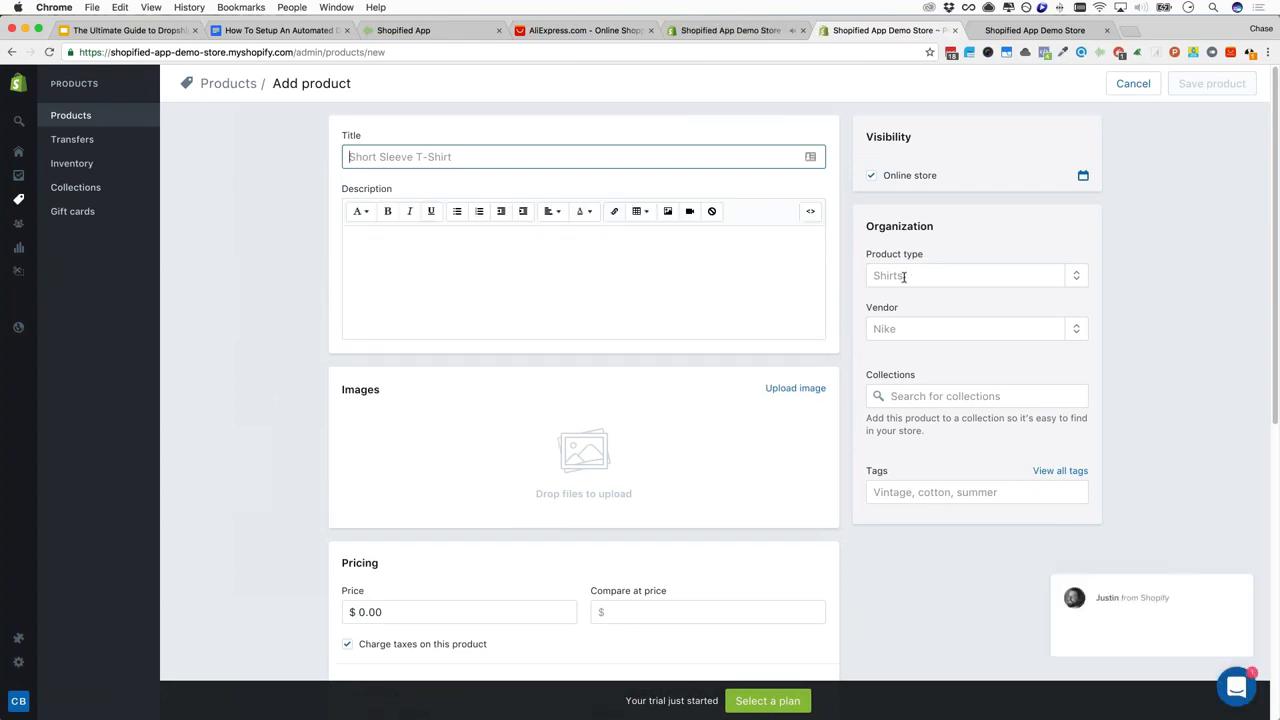
Look over the vendor, tags, price and shipping weight (0.0) fields of the new product
{"action": "left_click", "coordinate": [911, 329]}
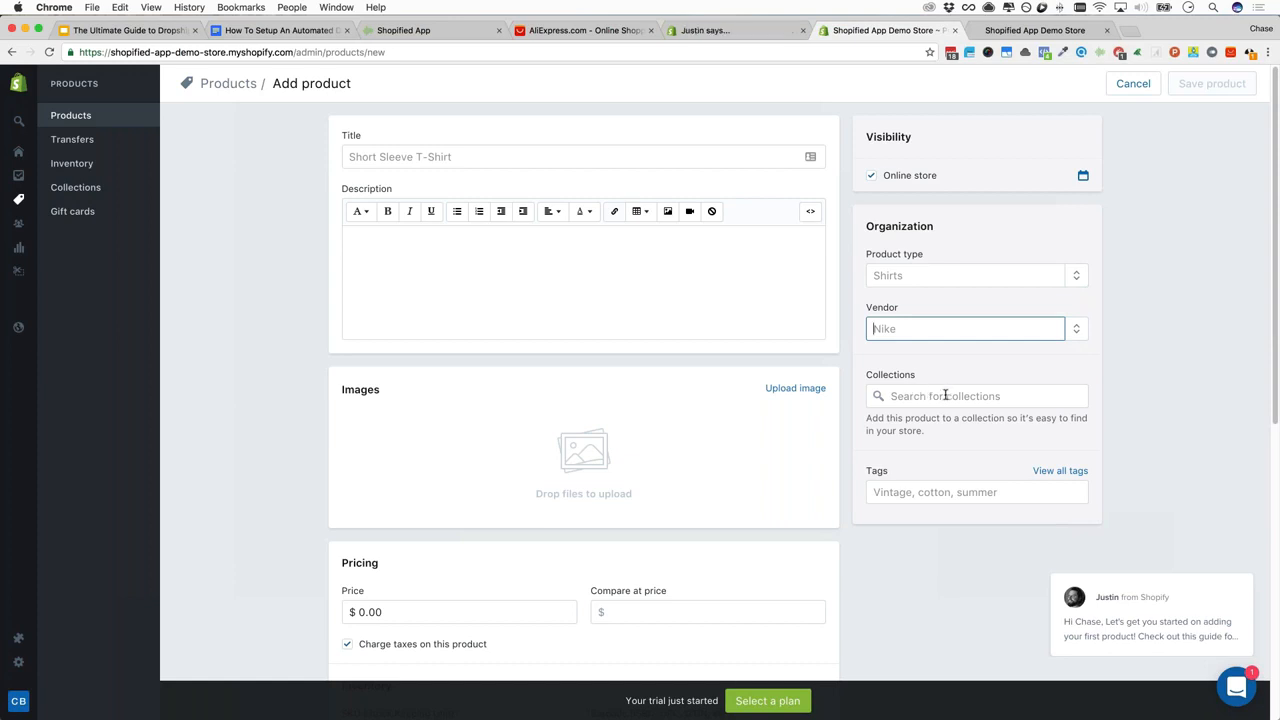
{"action": "left_click", "coordinate": [957, 492]}
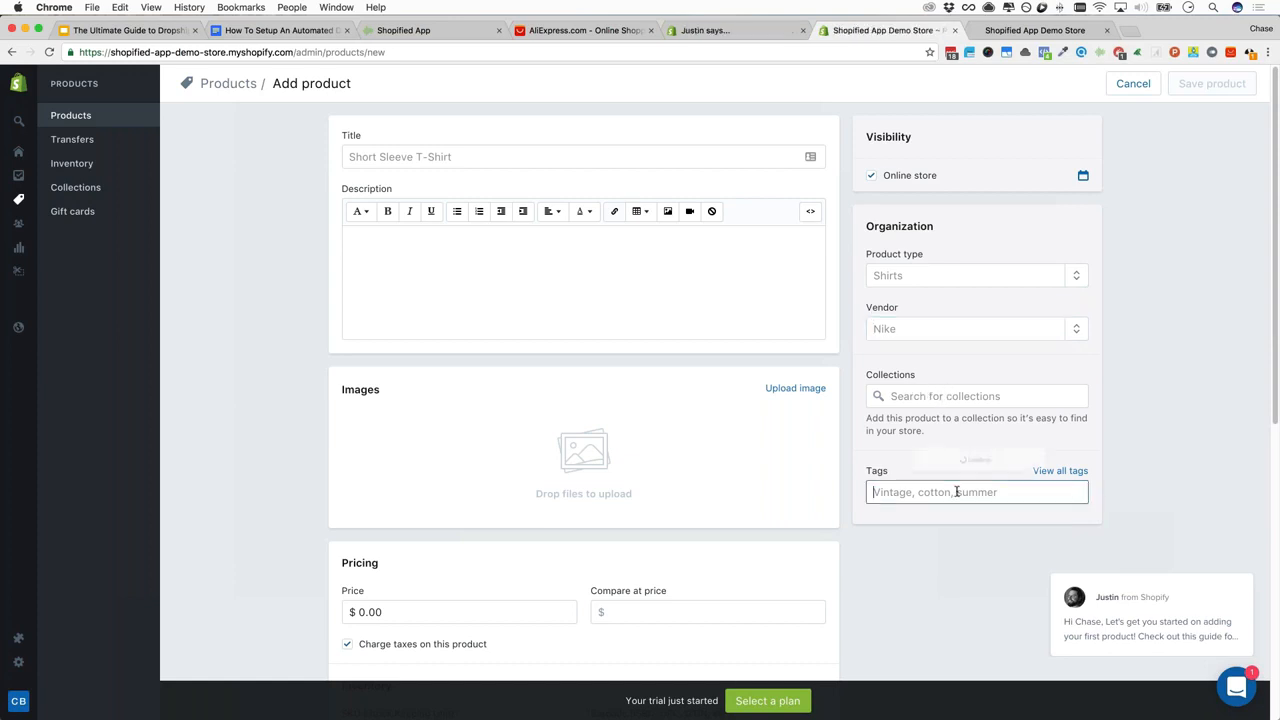
{"action": "scroll", "coordinate": [345, 425], "scroll_direction": "down", "scroll_amount": 2}
{"action": "left_click", "coordinate": [402, 414]}
{"action": "scroll", "coordinate": [402, 414], "scroll_direction": "down", "scroll_amount": 2}
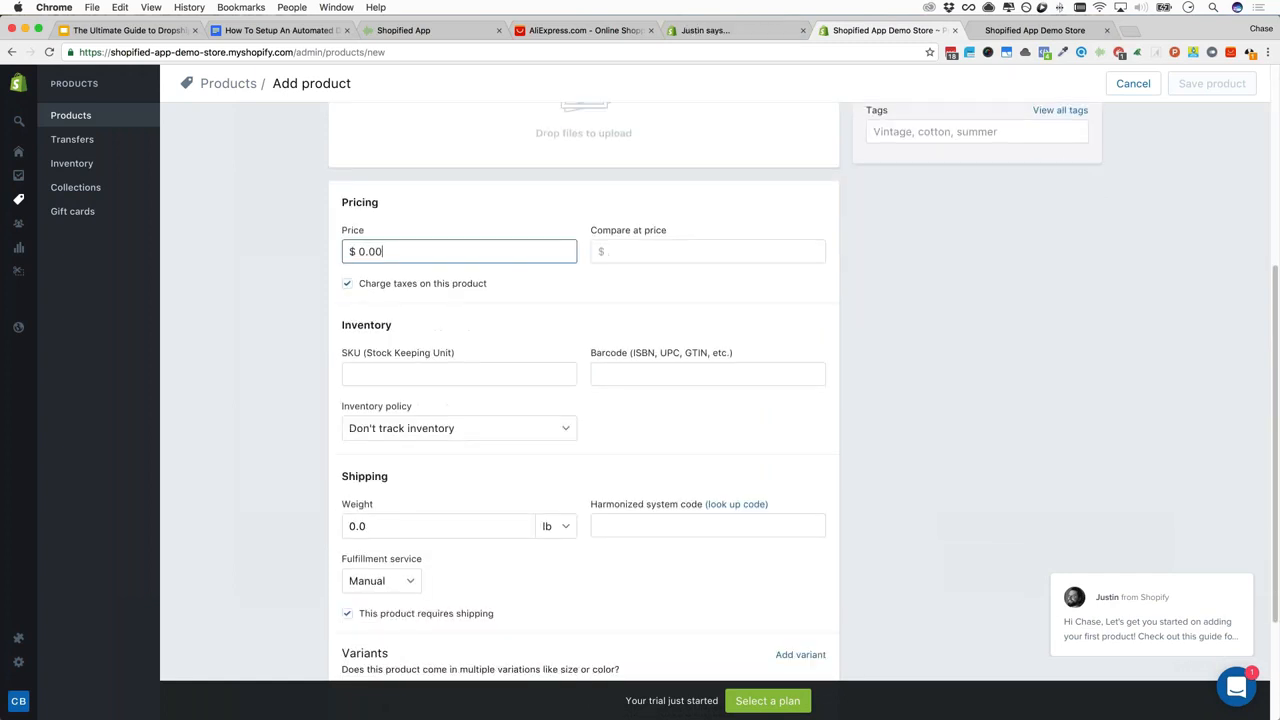
{"action": "scroll", "coordinate": [402, 414], "scroll_direction": "down", "scroll_amount": 2}
{"action": "left_click", "coordinate": [406, 413]}
{"action": "left_click_drag", "start_coordinate": [397, 409], "coordinate": [336, 409]}
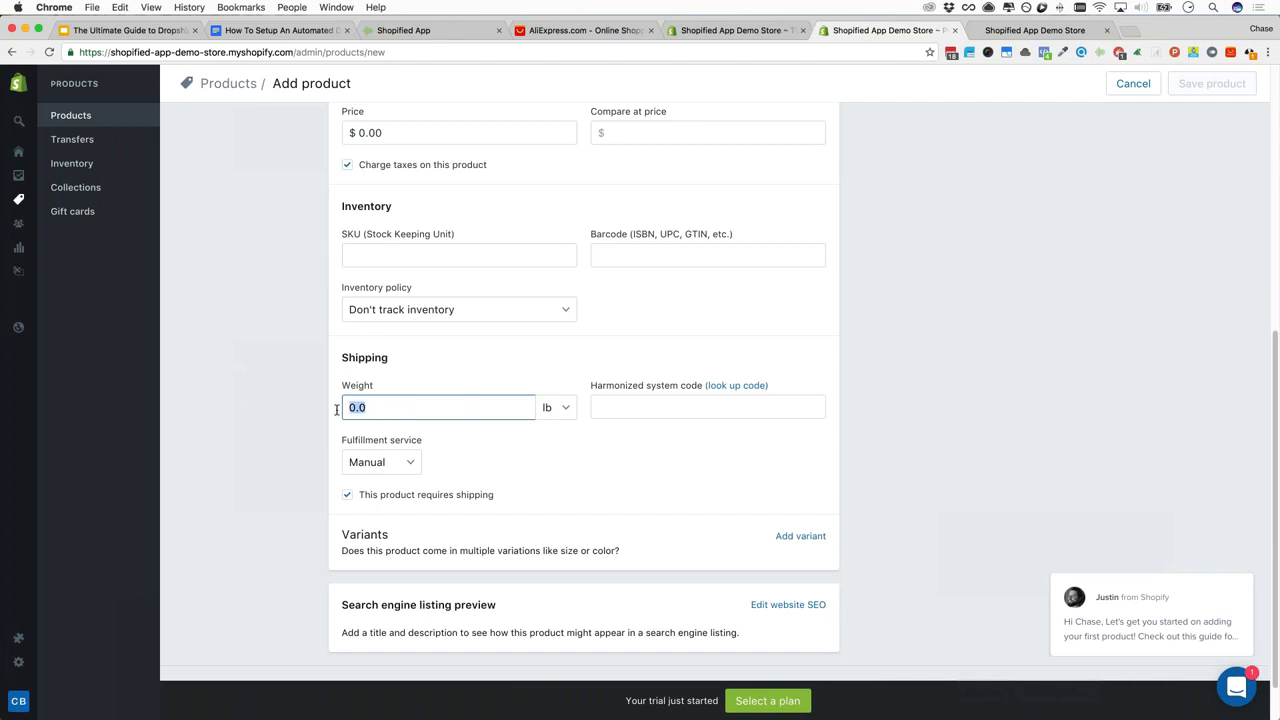
{"action": "scroll", "coordinate": [320, 415], "scroll_direction": "down", "scroll_amount": 1}
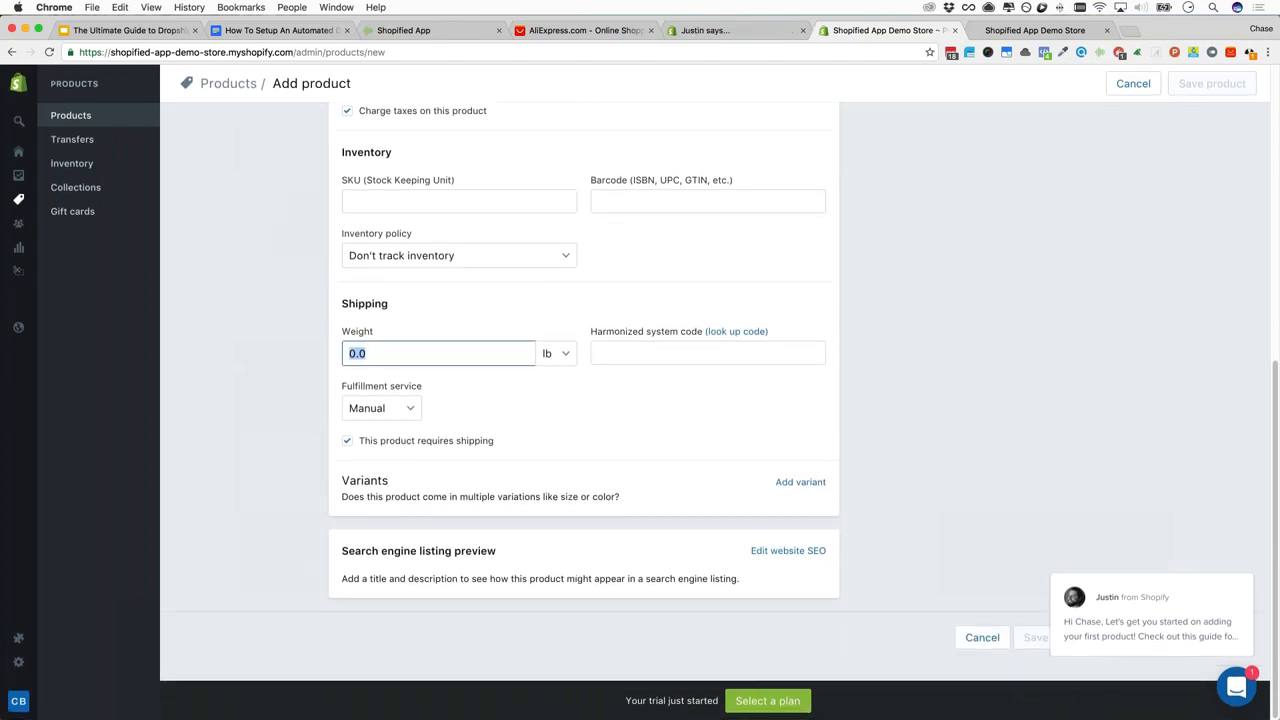
Add variants with a second option Color having values Blue, Red and Purple
{"action": "left_click", "coordinate": [800, 482]}
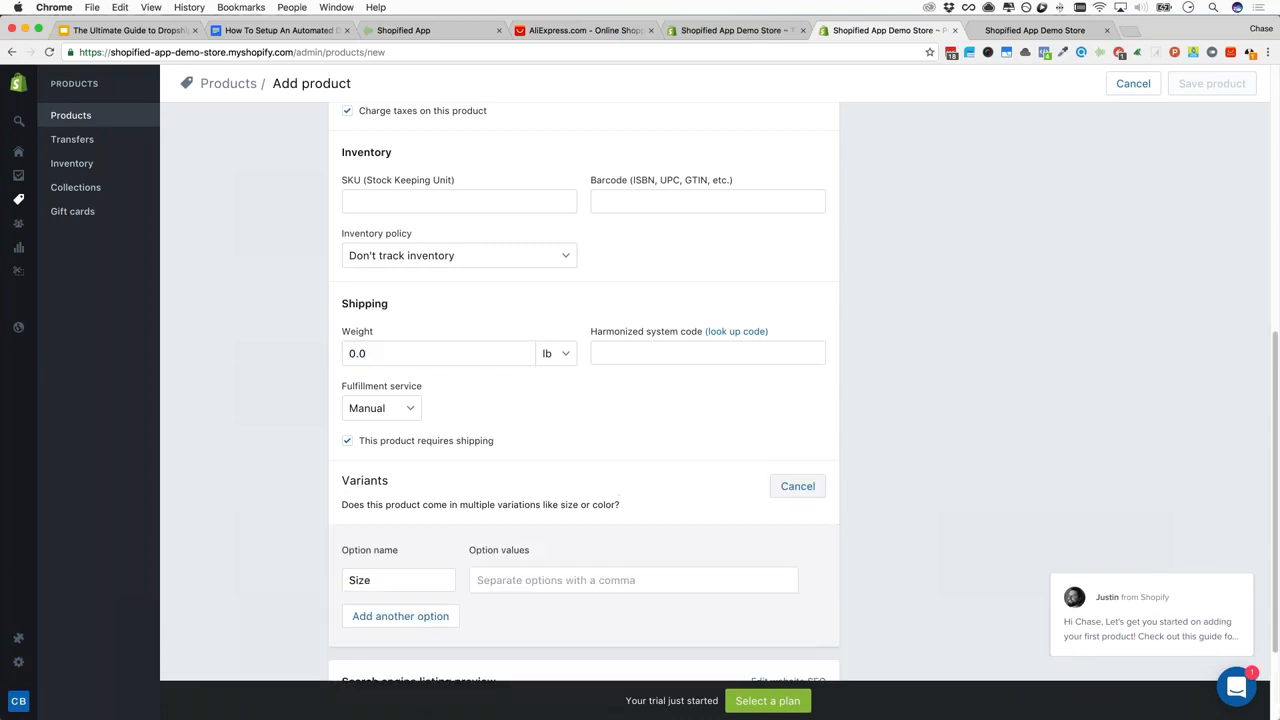
{"action": "double_click", "coordinate": [408, 578]}
{"action": "left_click", "coordinate": [537, 580]}
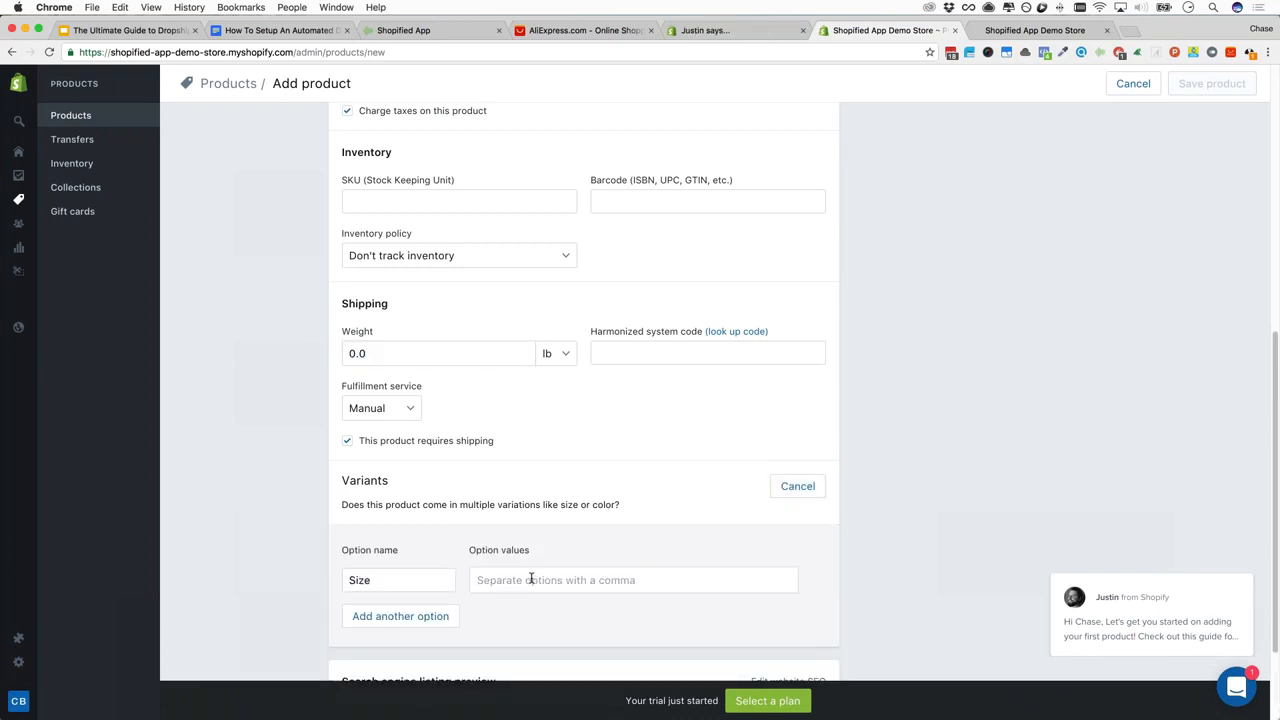
{"action": "key", "text": "Tab"}
{"action": "left_click", "coordinate": [400, 616]}
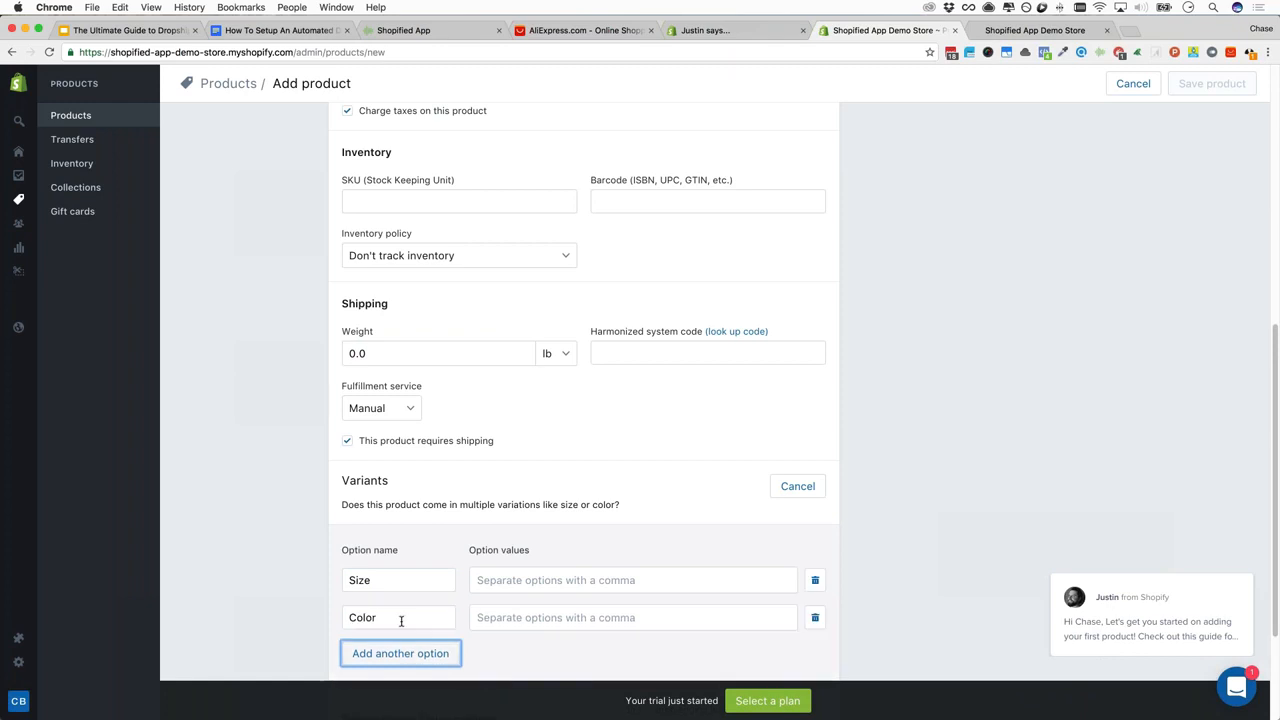
{"action": "left_click", "coordinate": [545, 616]}
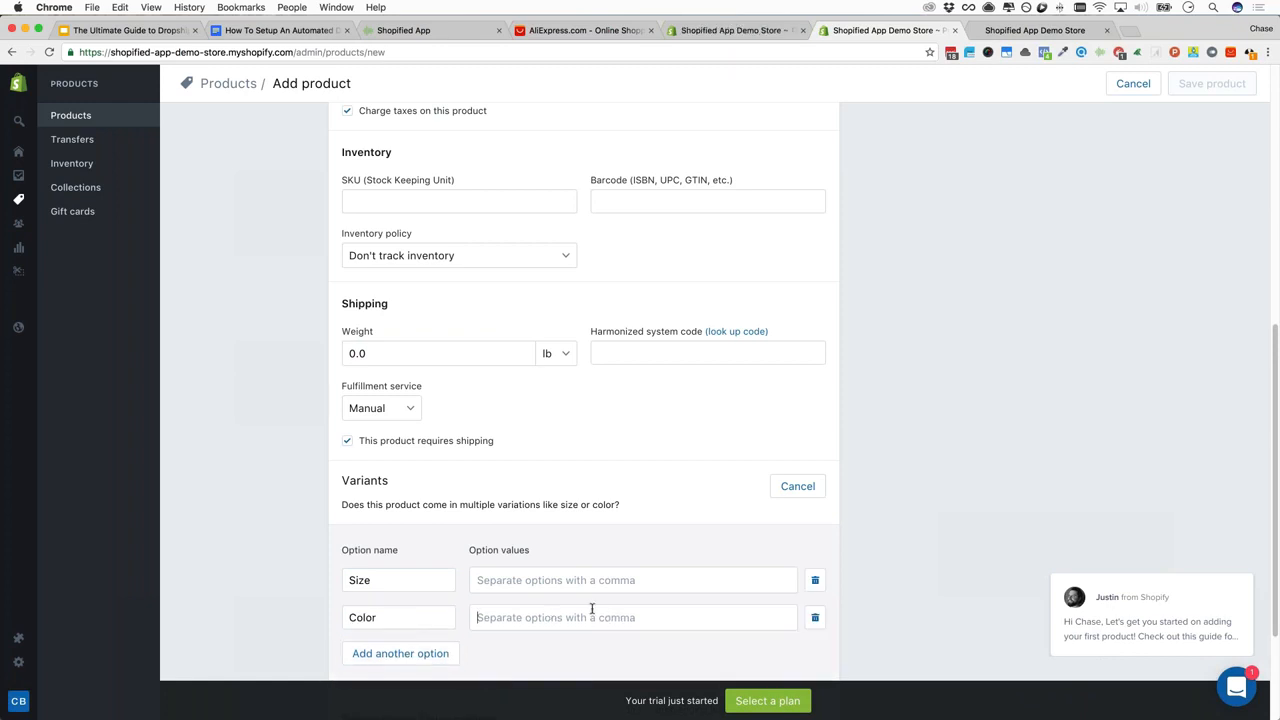
{"action": "type", "text": "Blu"}
{"action": "key", "text": "BackSpace"}
{"action": "key", "text": "BackSpace"}
{"action": "key", "text": "BackSpace"}
{"action": "type", "text": "Blue,Red "}
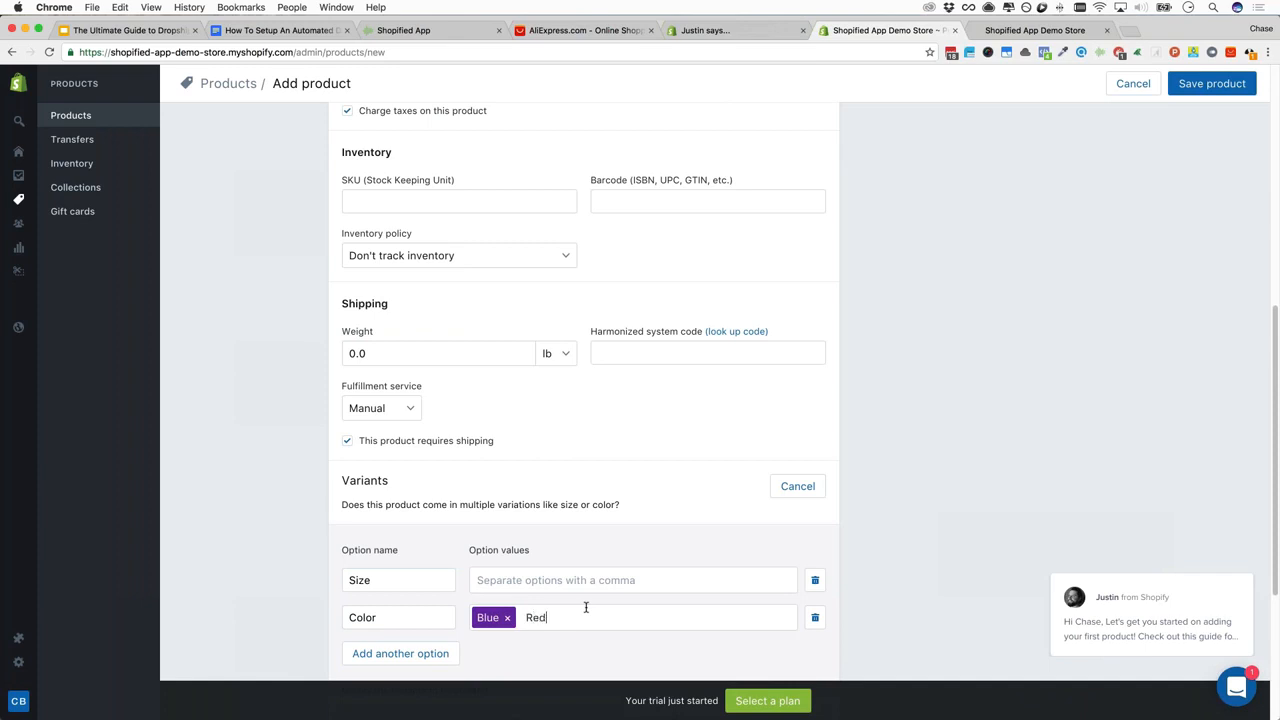
{"action": "type", "text": ","}
{"action": "key", "text": "BackSpace"}
{"action": "type", "text": "Purple,"}
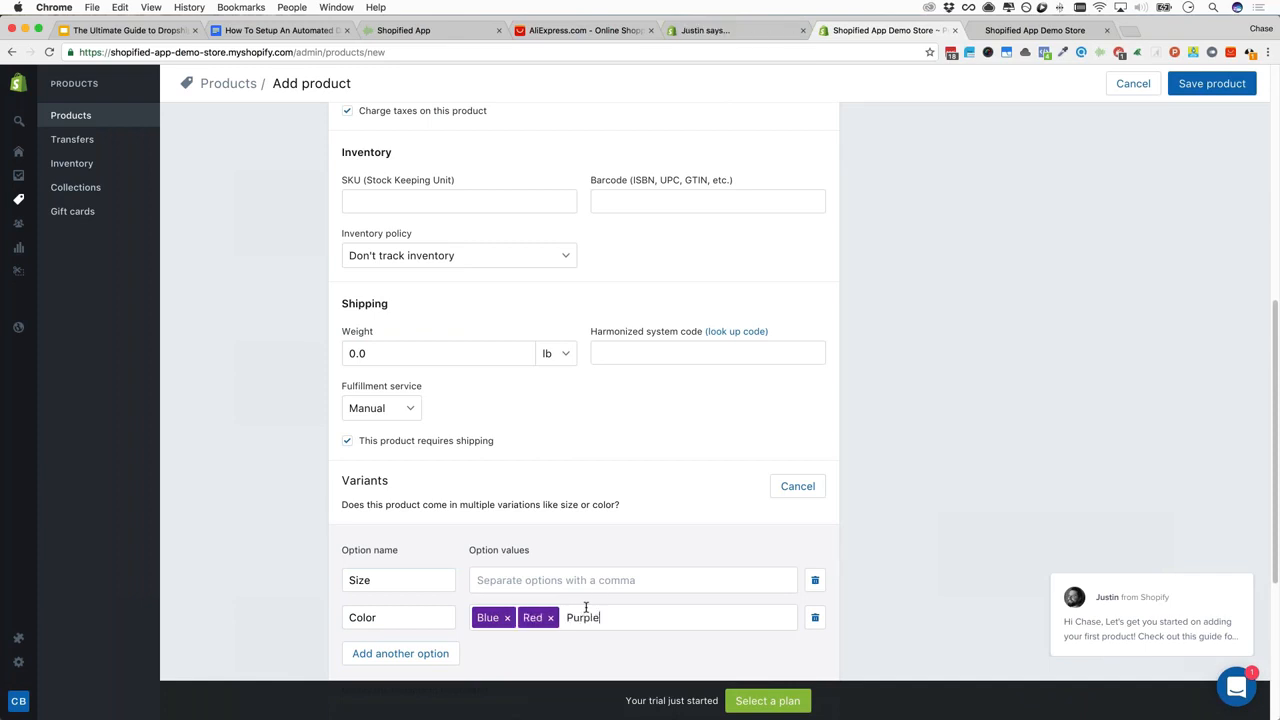
Enter Size values Small and med, then check prices of the resulting six variants
{"action": "left_click", "coordinate": [498, 579]}
{"action": "type", "text": "Sm"}
{"action": "type", "text": "all,"}
{"action": "type", "text": "med"}
{"action": "scroll", "coordinate": [498, 579], "scroll_direction": "down", "scroll_amount": 2}
{"action": "scroll", "coordinate": [510, 488], "scroll_direction": "down", "scroll_amount": 4}
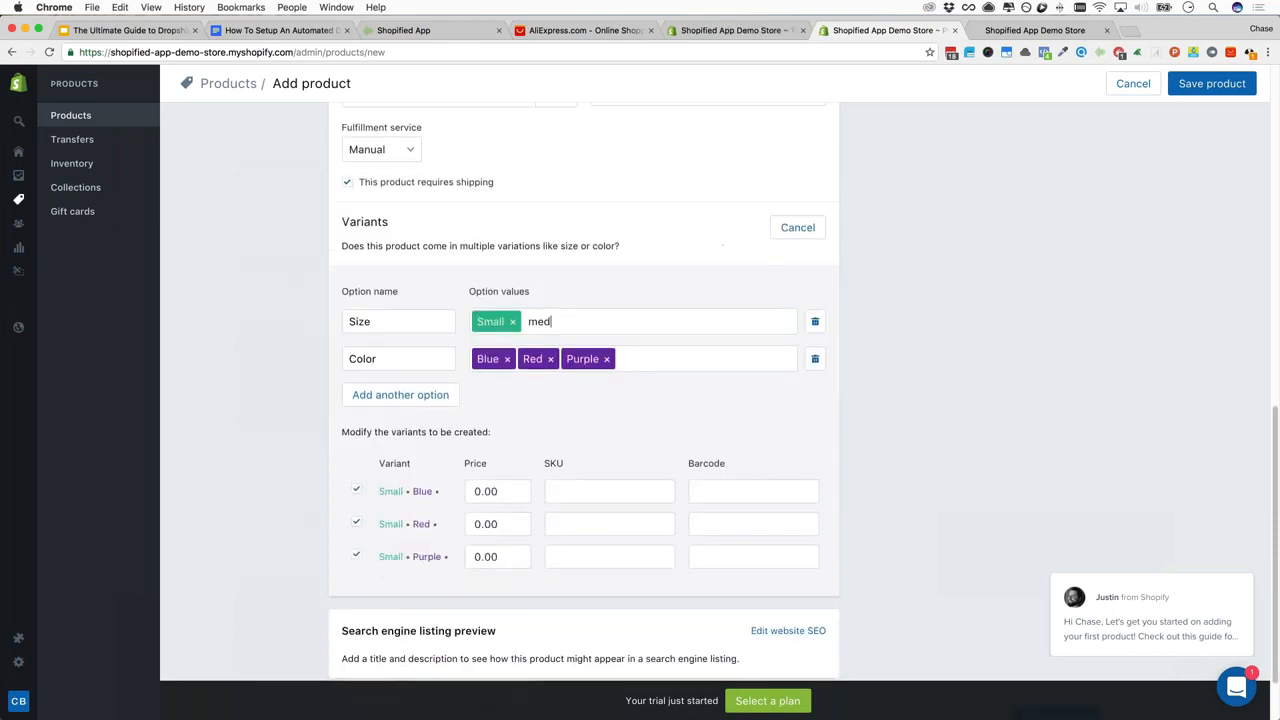
{"action": "type", "text": ","}
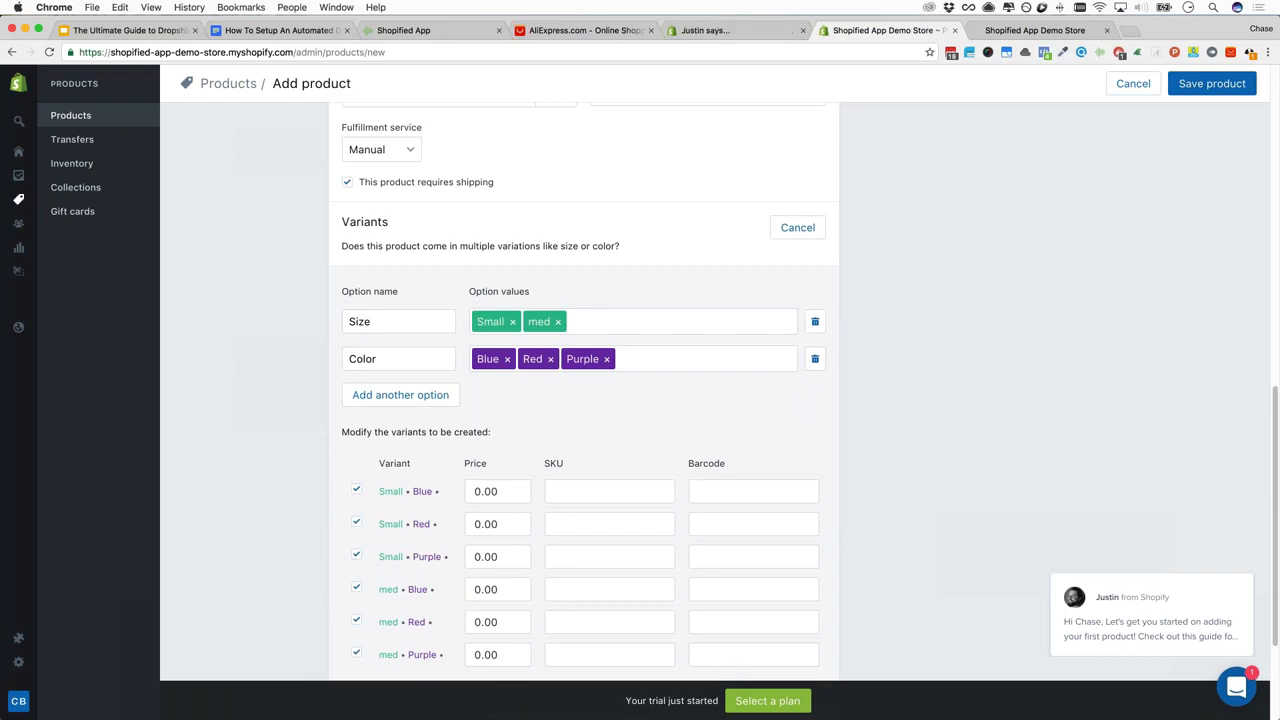
{"action": "left_click", "coordinate": [507, 504]}
{"action": "left_click", "coordinate": [490, 519]}
{"action": "scroll", "coordinate": [490, 519], "scroll_direction": "down", "scroll_amount": 4}
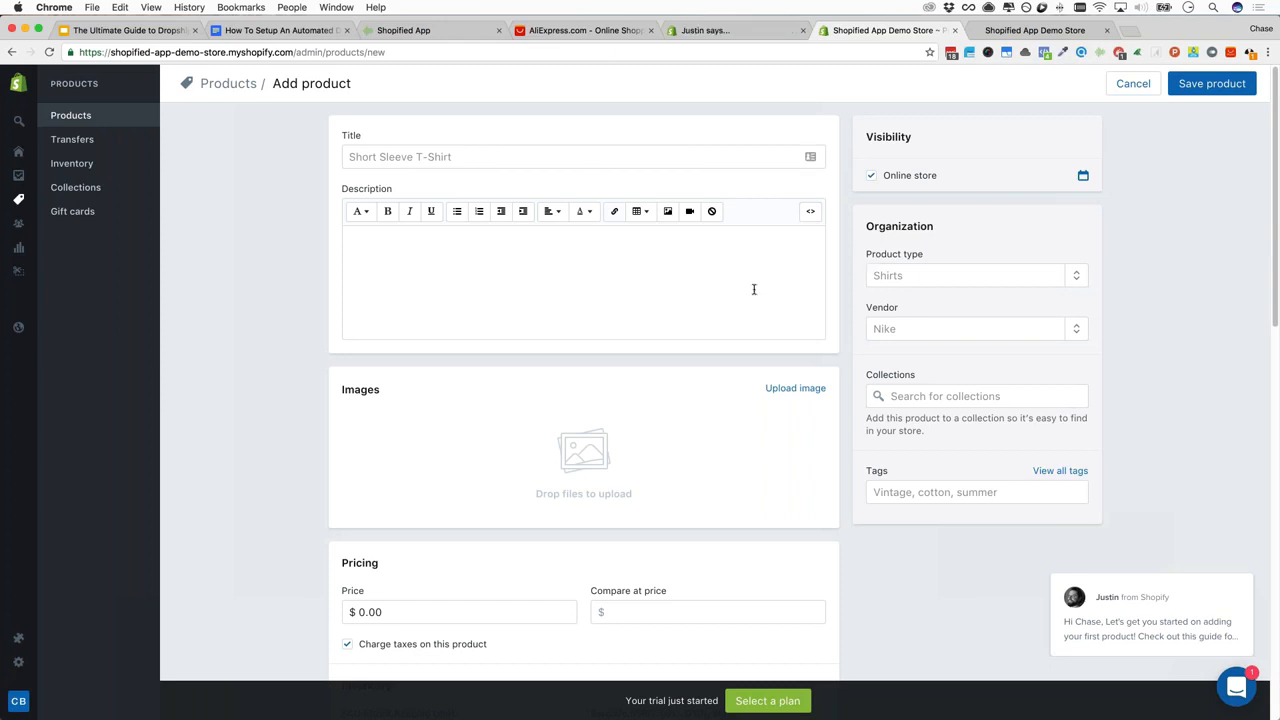
Set the product type to Jeans and add the tag jeans
{"action": "left_click", "coordinate": [922, 279]}
{"action": "type", "text": "Jeans"}
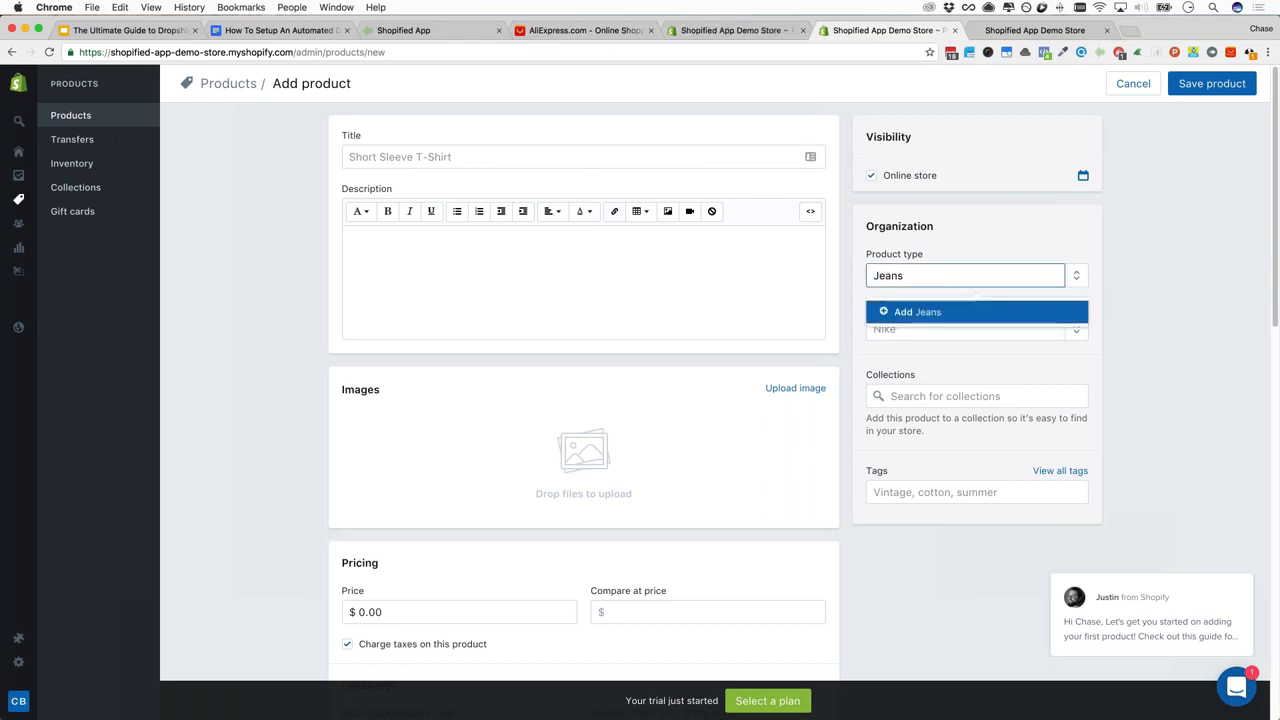
{"action": "key", "text": "Return"}
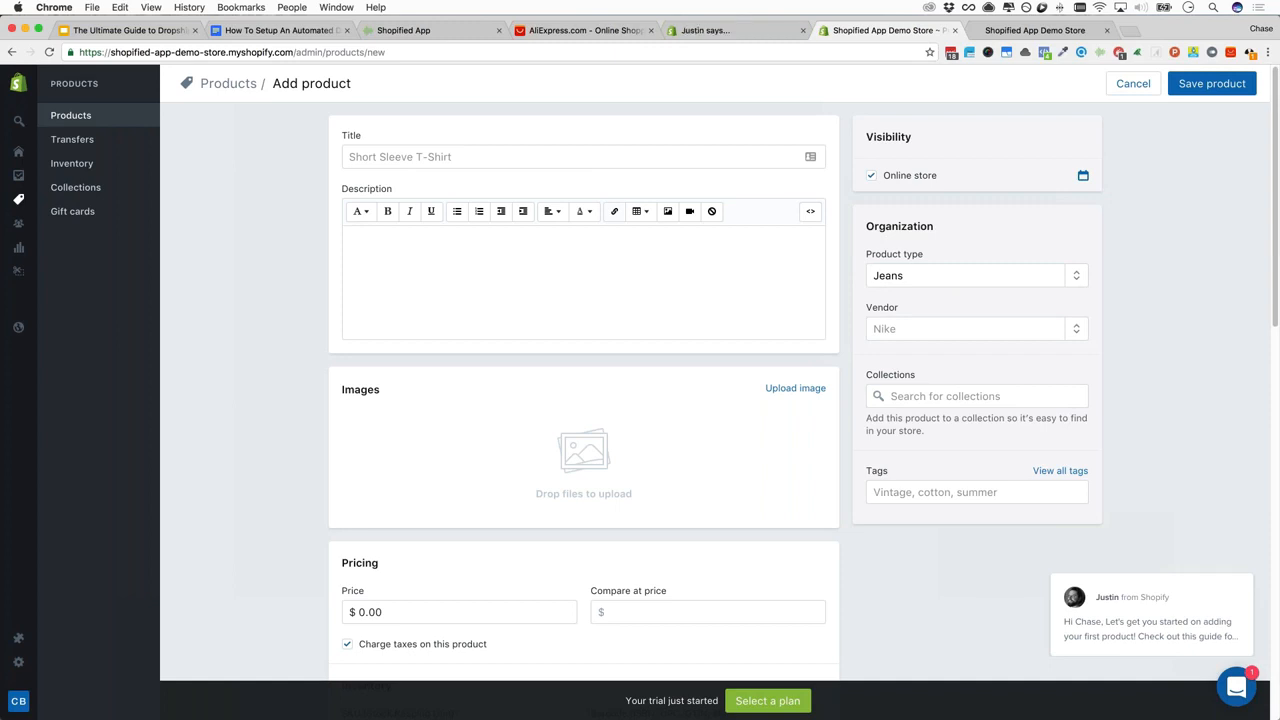
{"action": "left_click", "coordinate": [976, 492]}
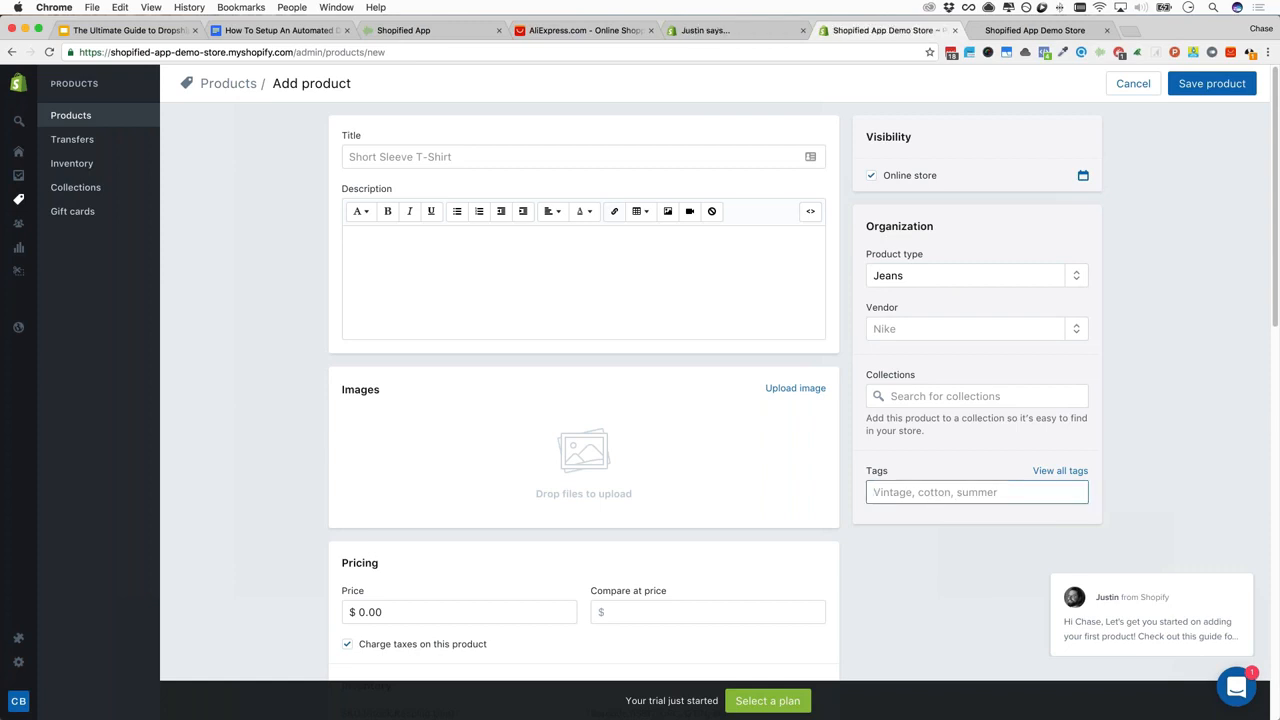
{"action": "type", "text": "jeans"}
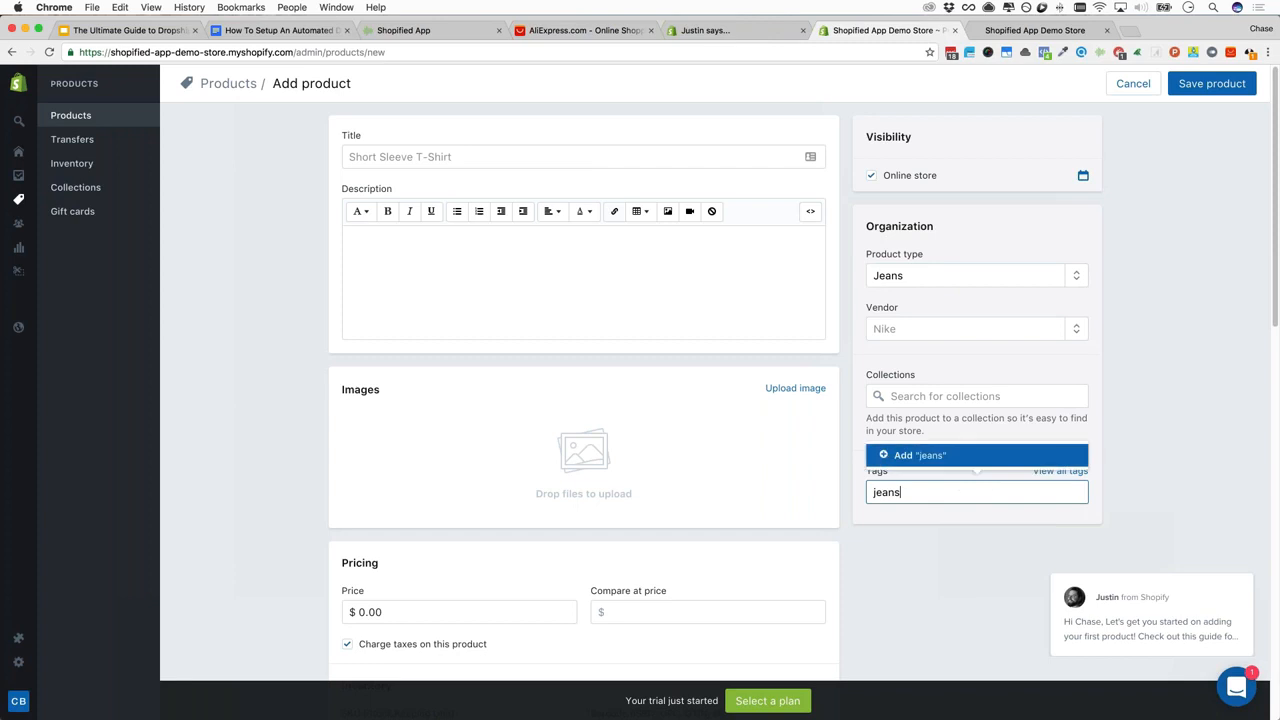
{"action": "key", "text": "Return"}
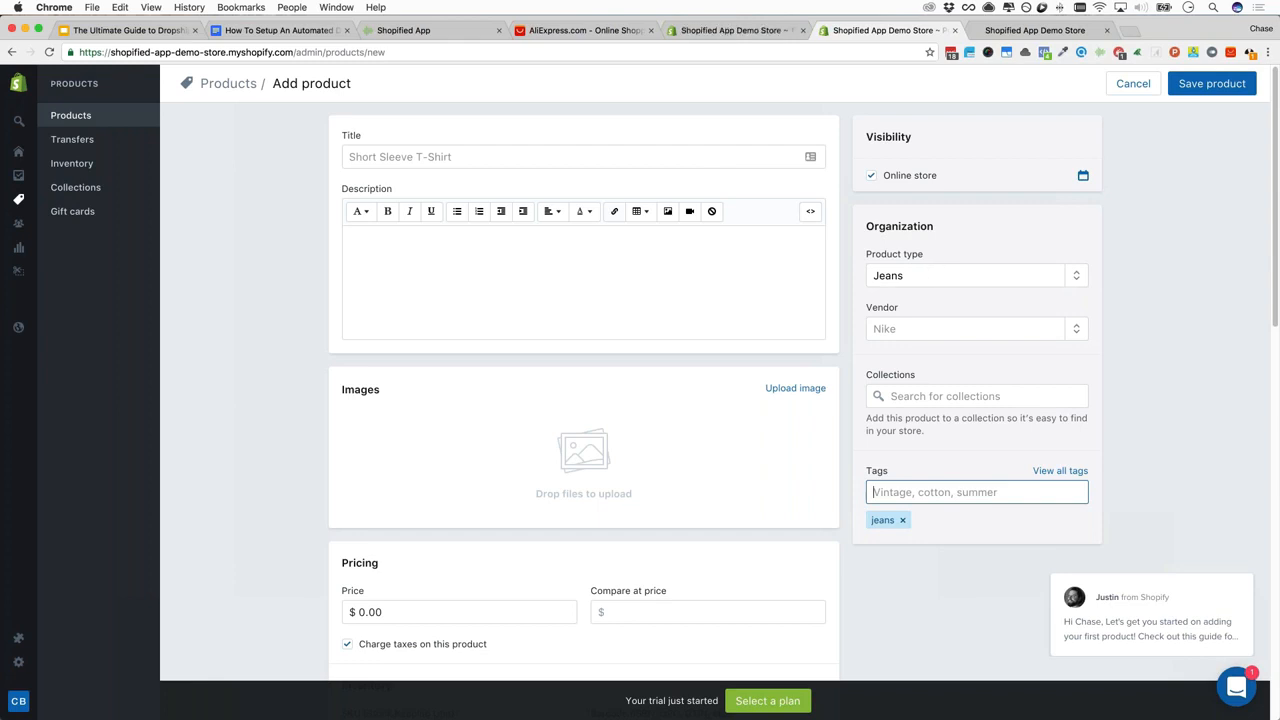
Title the product Demo, set its price to 4, and save it
{"action": "left_click", "coordinate": [450, 156]}
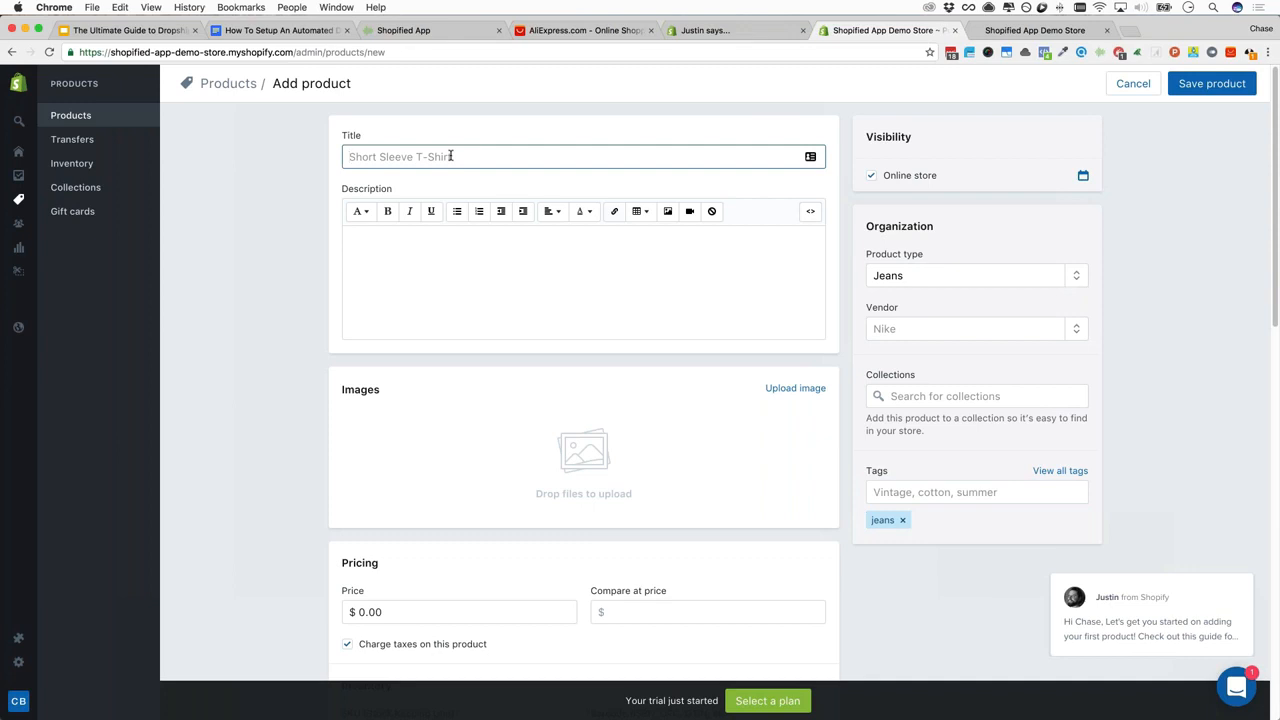
{"action": "type", "text": "Demo"}
{"action": "left_click", "coordinate": [373, 613]}
{"action": "type", "text": "4"}
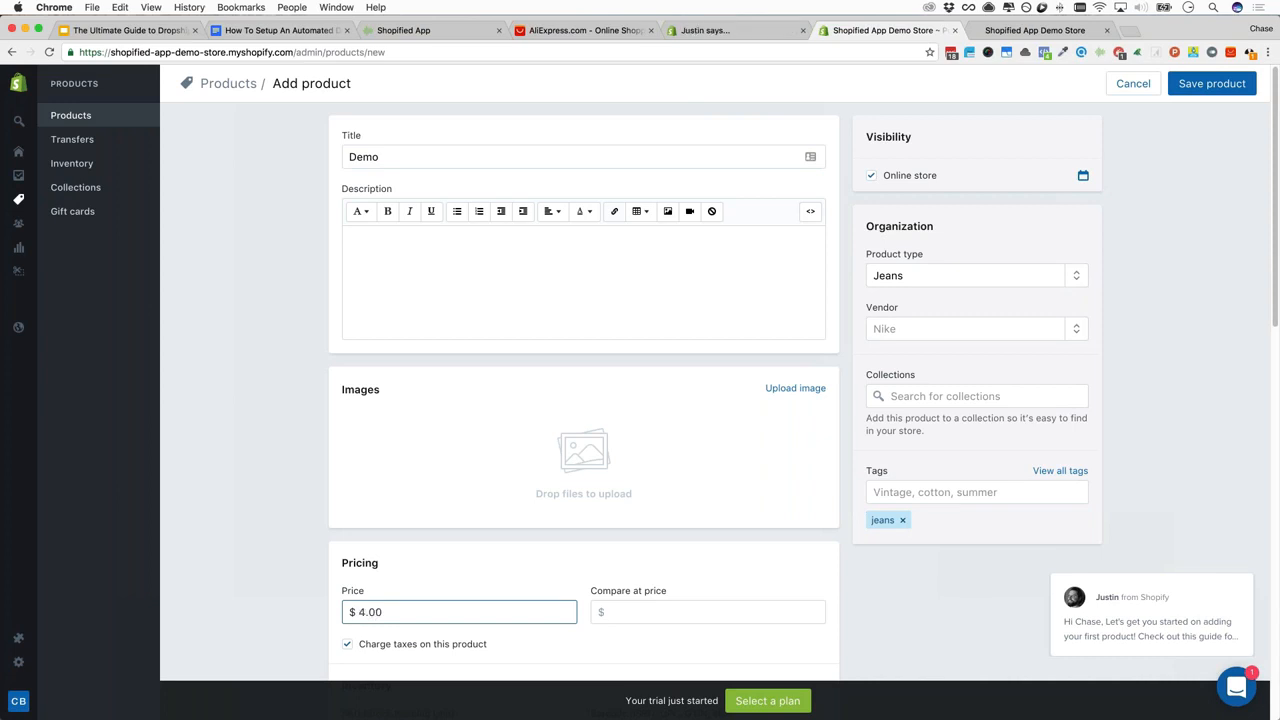
{"action": "left_click", "coordinate": [1210, 86]}
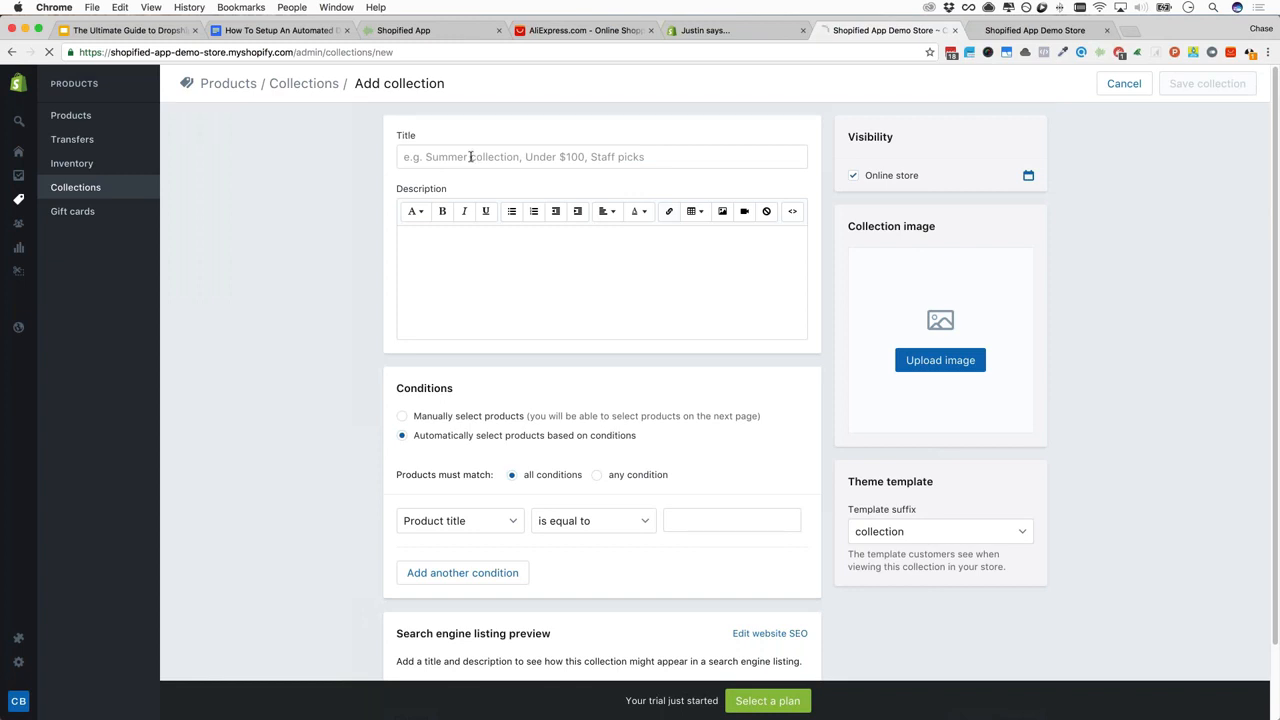
Create a collection titled Jeans with the condition Product type equals Jeans
{"action": "left_click", "coordinate": [470, 157]}
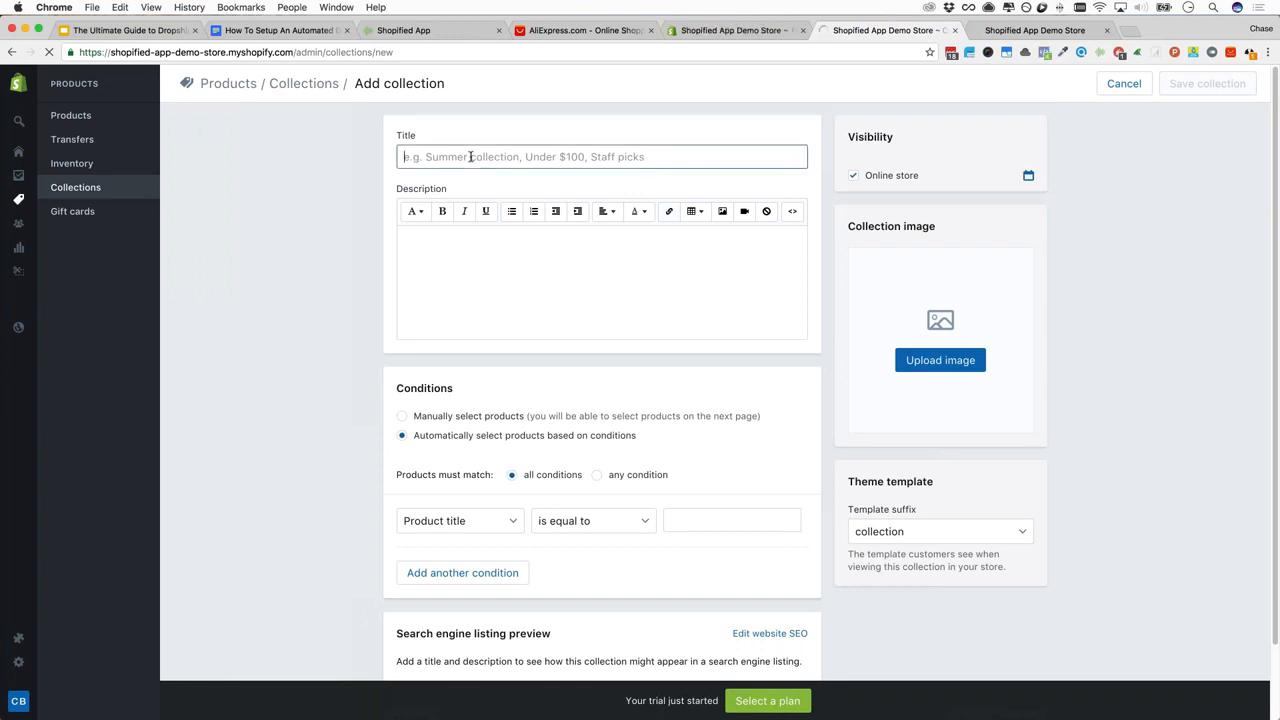
{"action": "type", "text": "Jeans"}
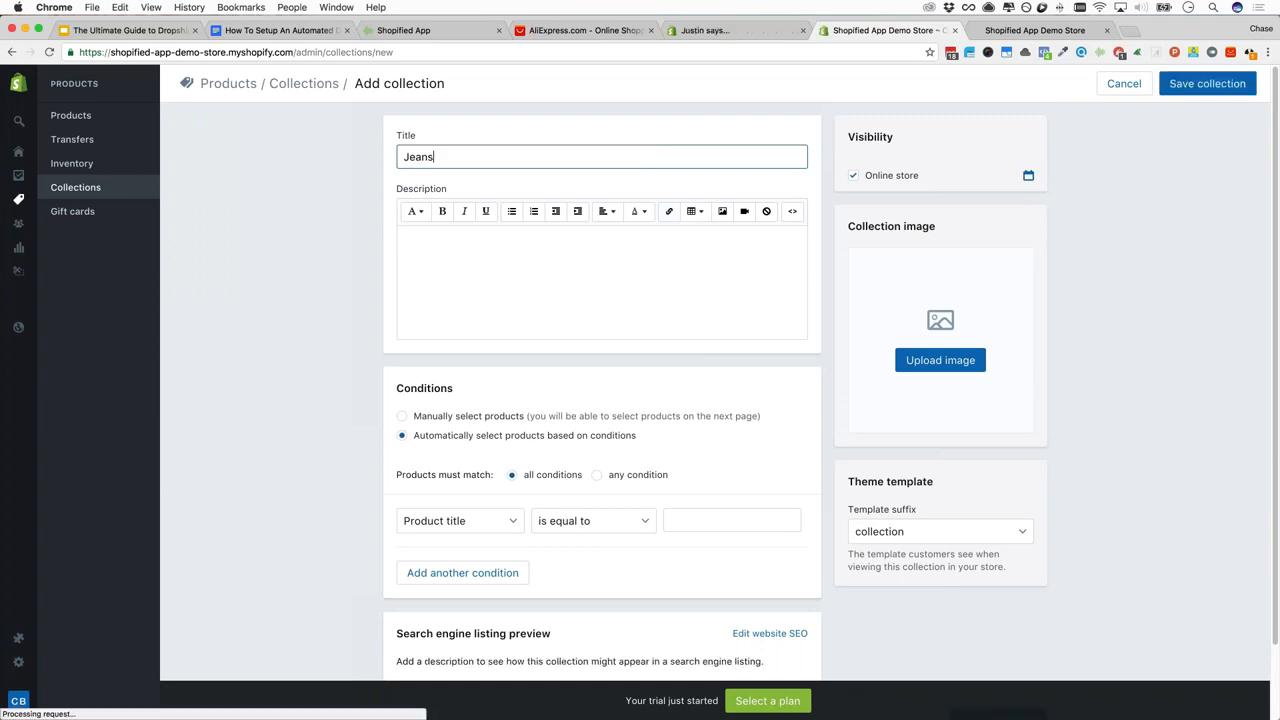
{"action": "key", "text": "Tab"}
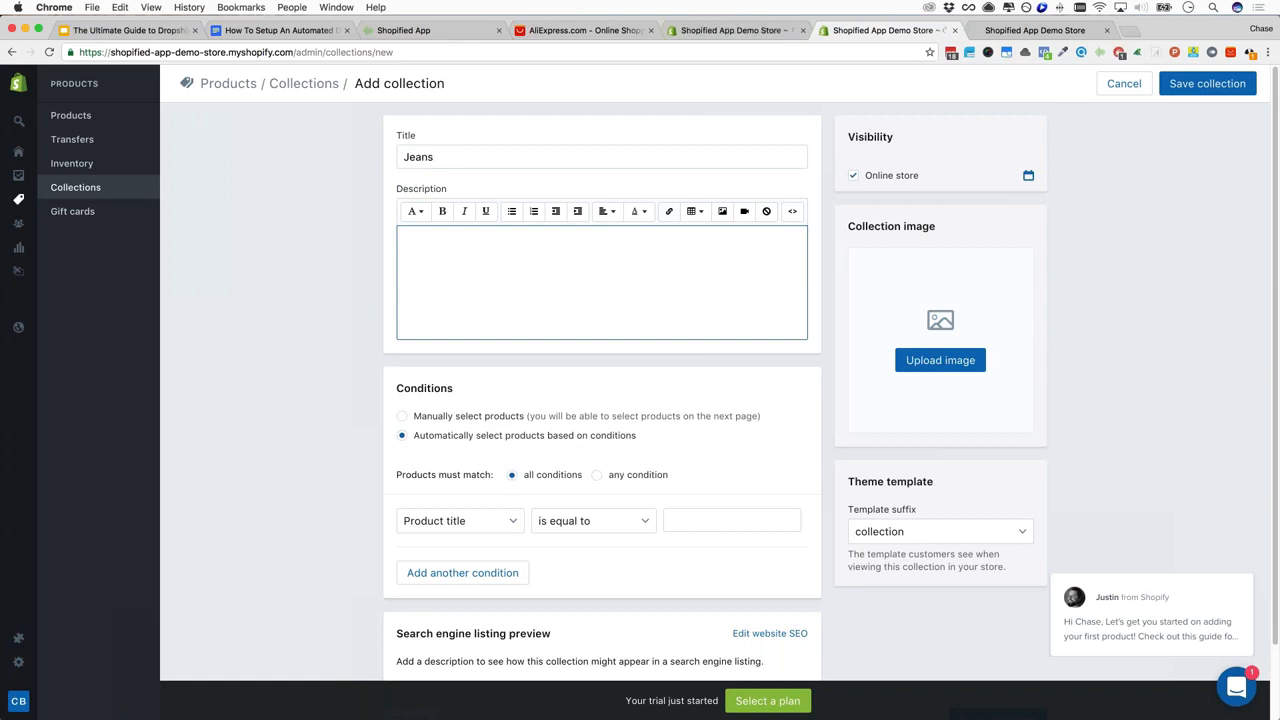
{"action": "left_click", "coordinate": [438, 523]}
{"action": "left_click", "coordinate": [440, 534]}
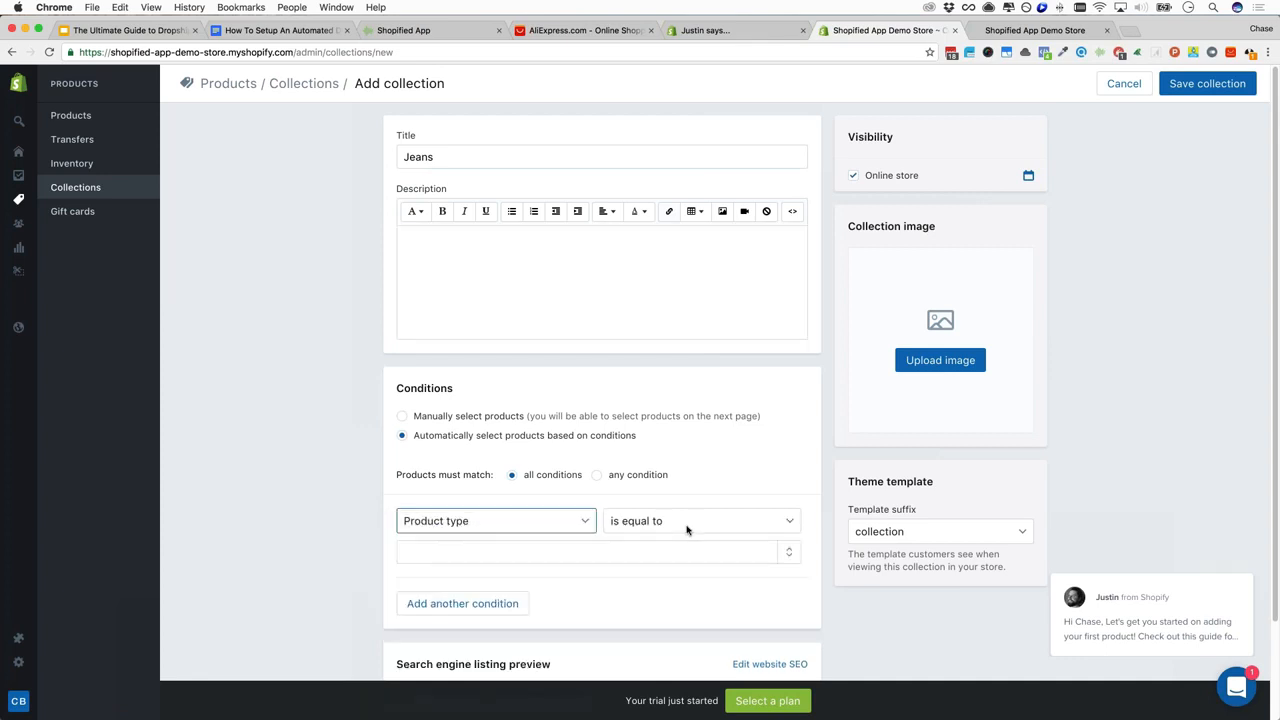
{"action": "left_click", "coordinate": [586, 553]}
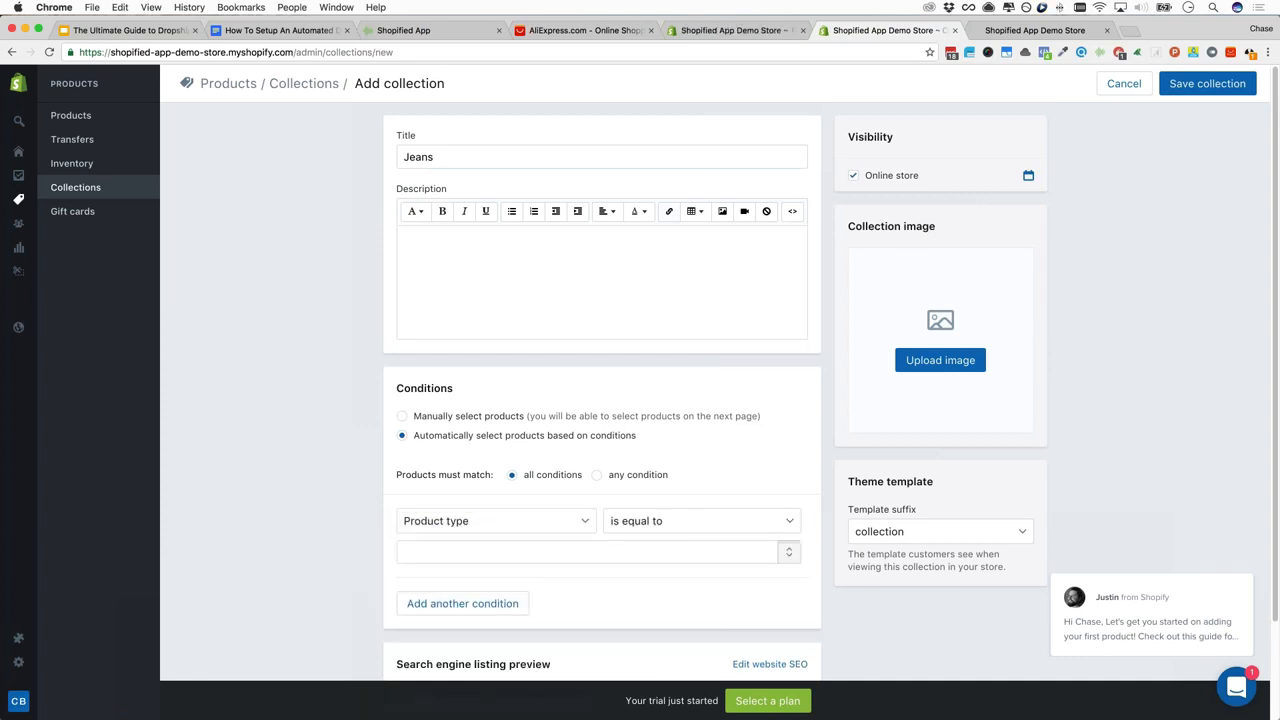
{"action": "left_click", "coordinate": [457, 598]}
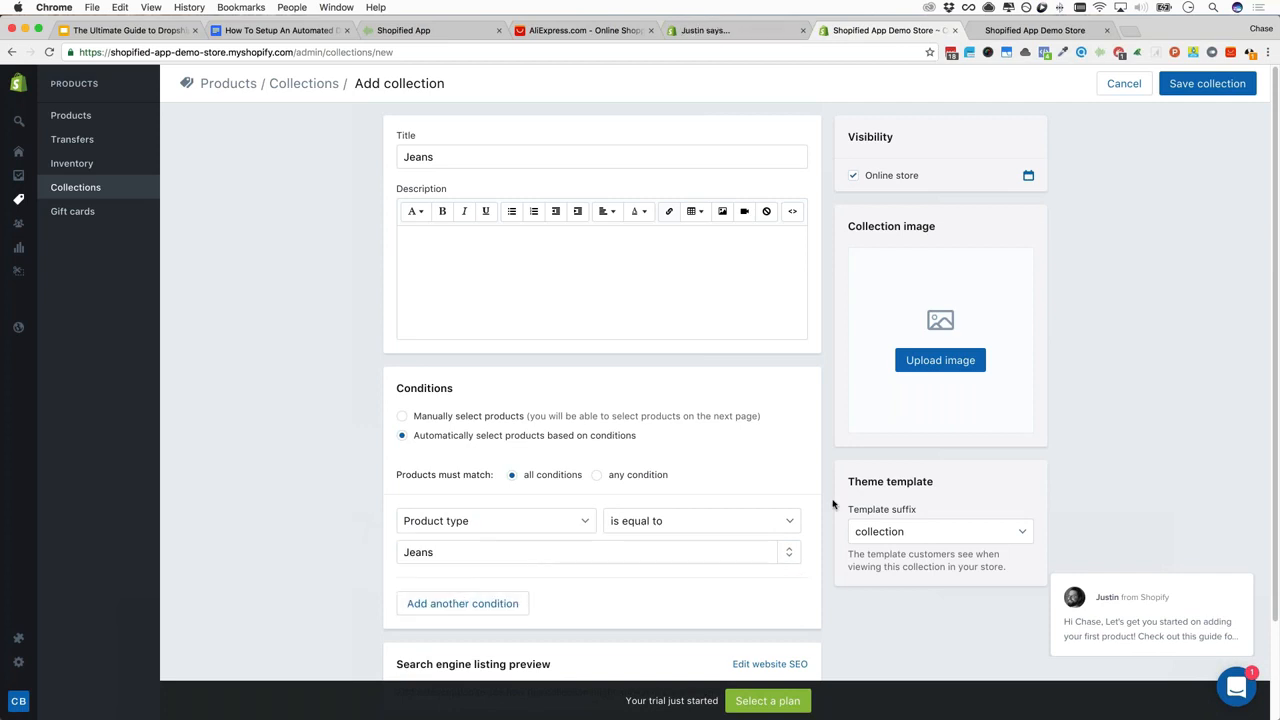
Save the Jeans collection and open the Demo product from its product list
{"action": "scroll", "coordinate": [833, 503], "scroll_direction": "down", "scroll_amount": 3}
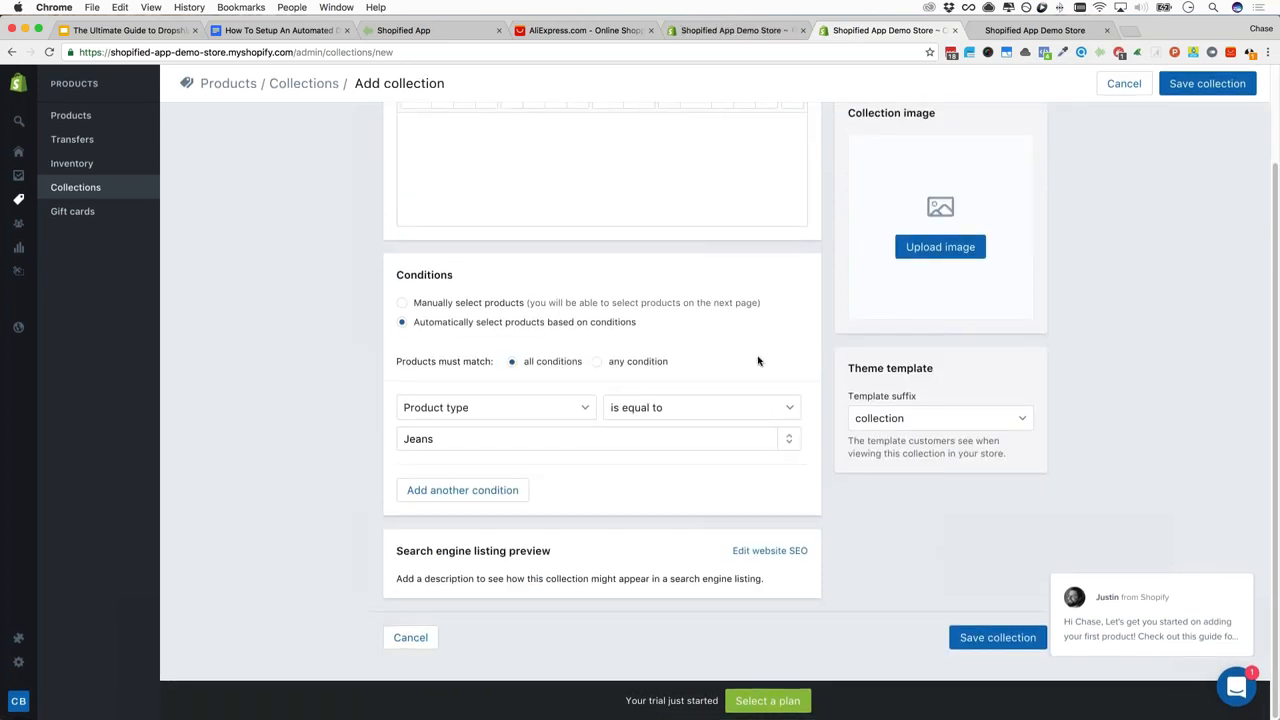
{"action": "scroll", "coordinate": [758, 361], "scroll_direction": "up", "scroll_amount": 3}
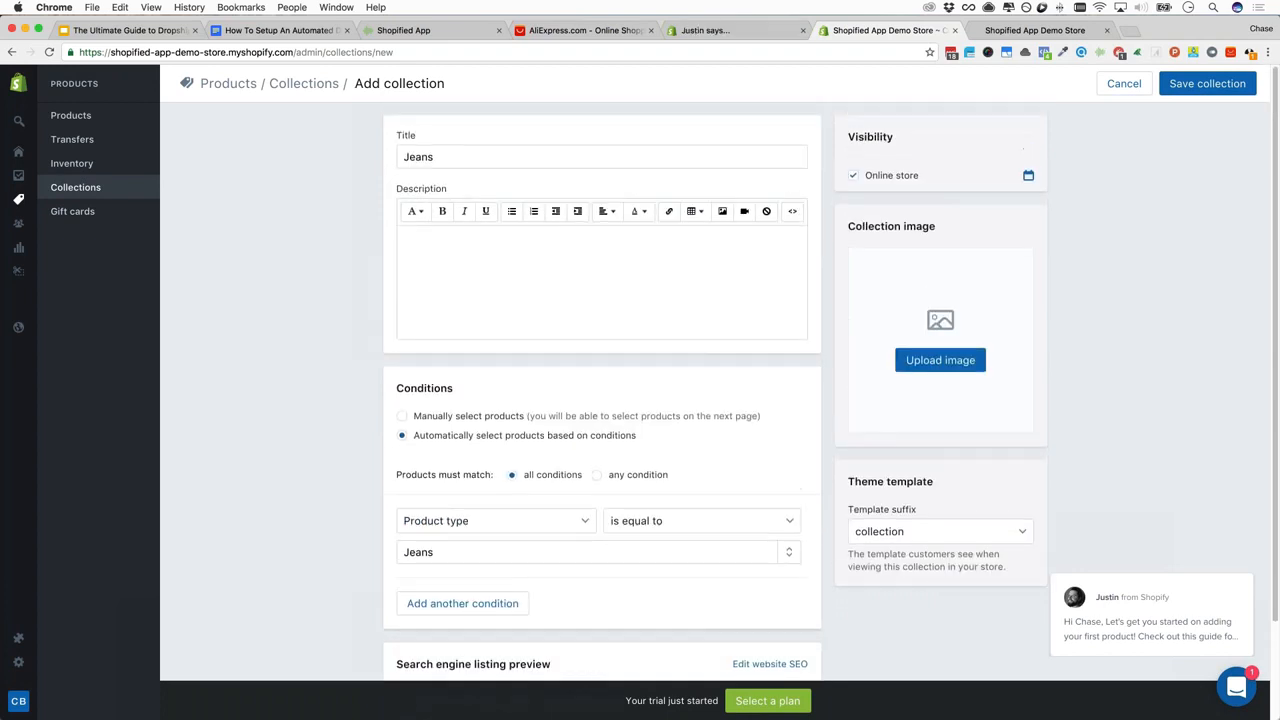
{"action": "left_click", "coordinate": [1192, 88]}
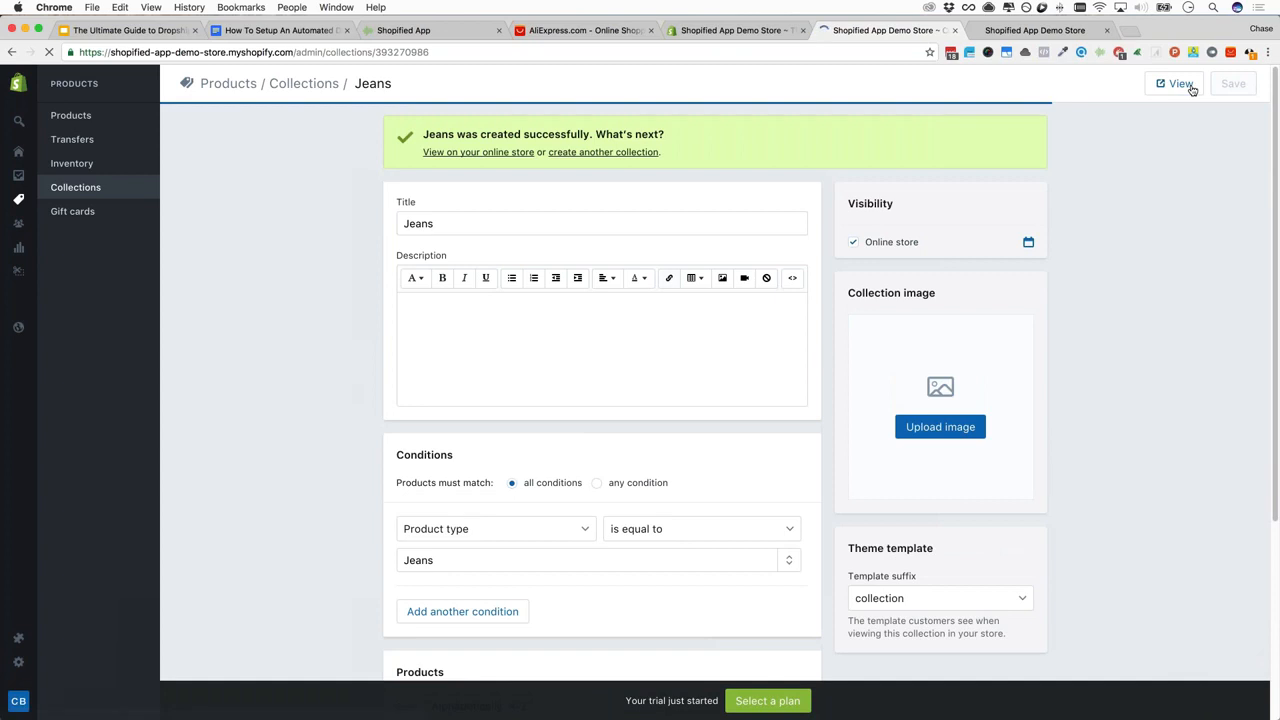
{"action": "scroll", "coordinate": [306, 346], "scroll_direction": "down", "scroll_amount": 5}
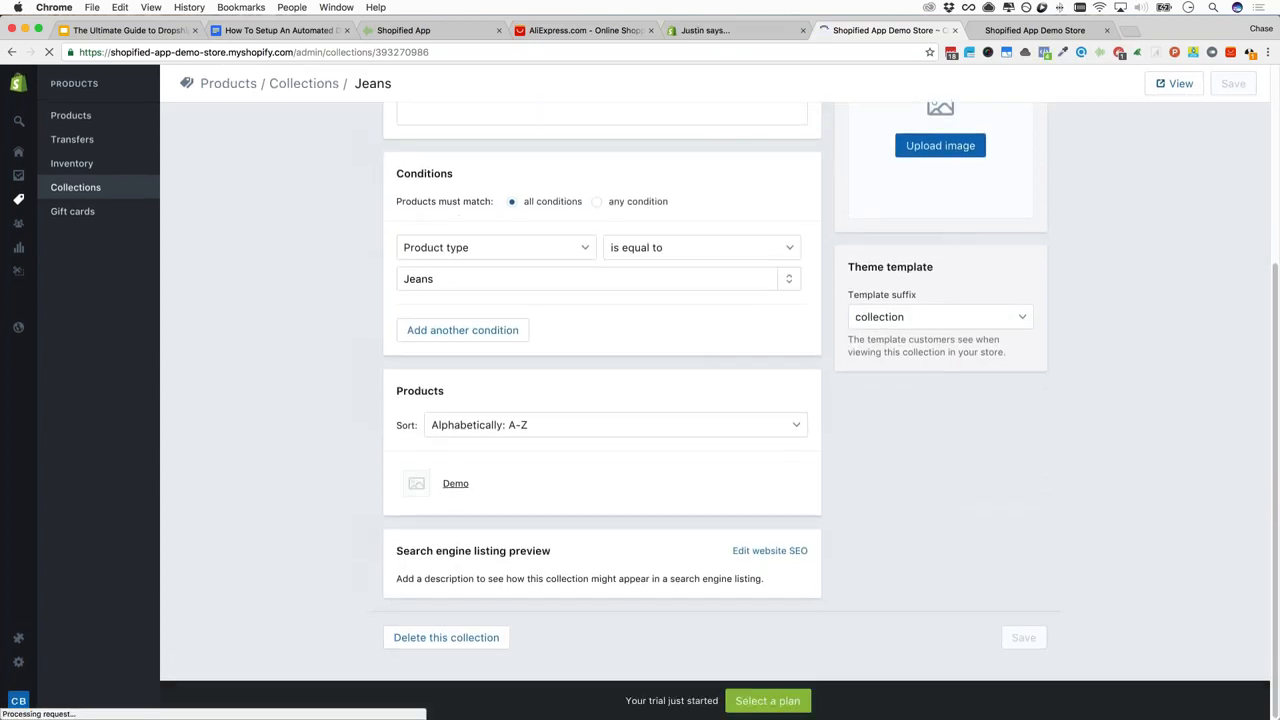
{"action": "left_click", "coordinate": [455, 486]}
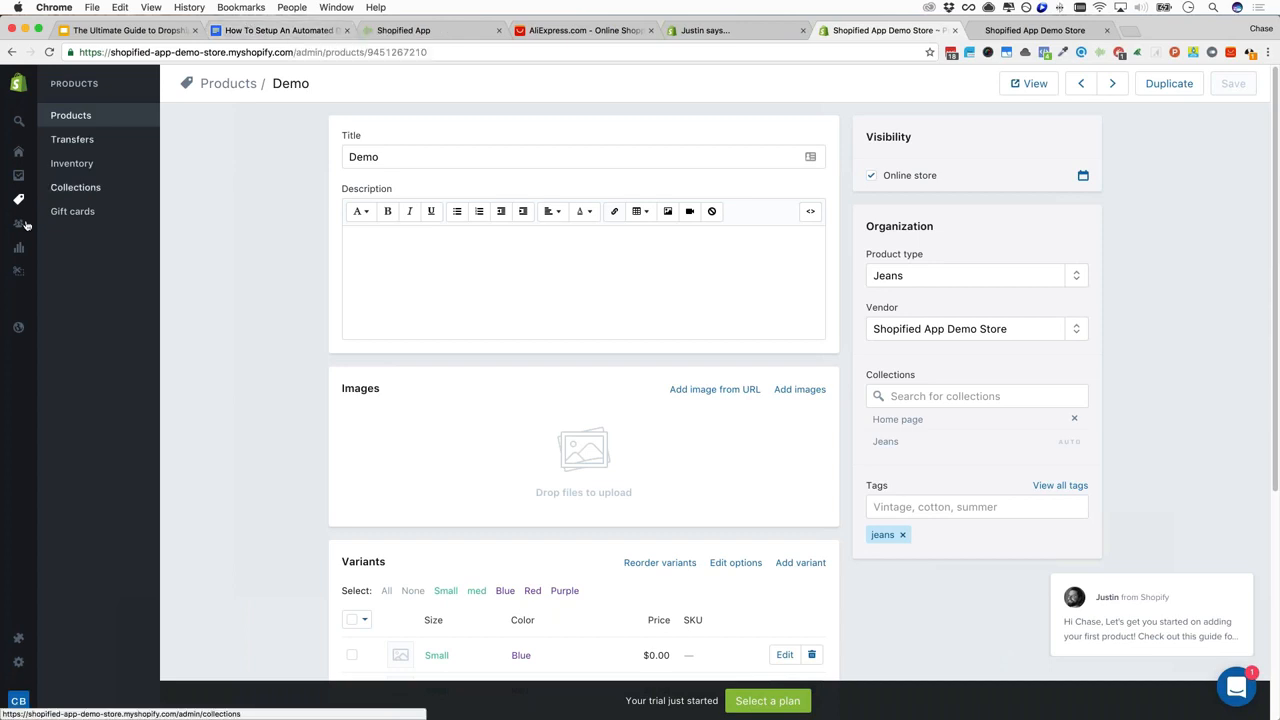
From the Demo product page, go to the Online Store section in the sidebar
{"action": "mouse_move", "coordinate": [62, 334]}
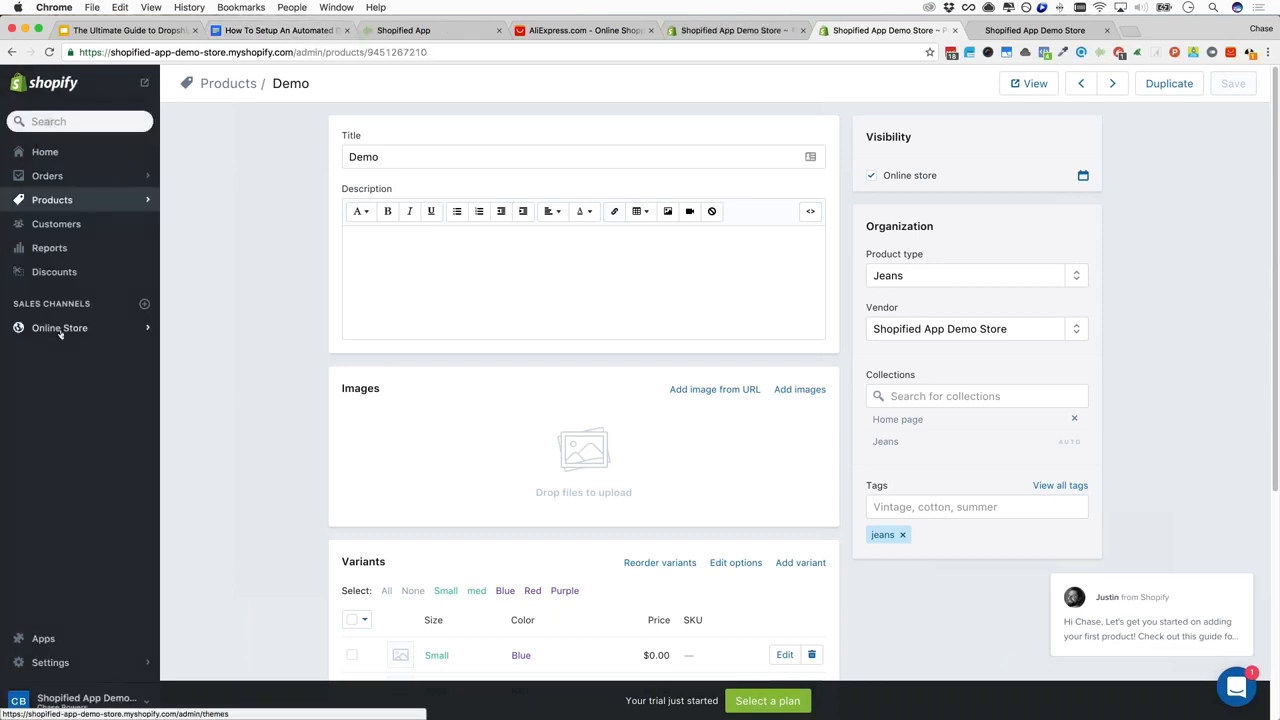
{"action": "left_click", "coordinate": [145, 331]}
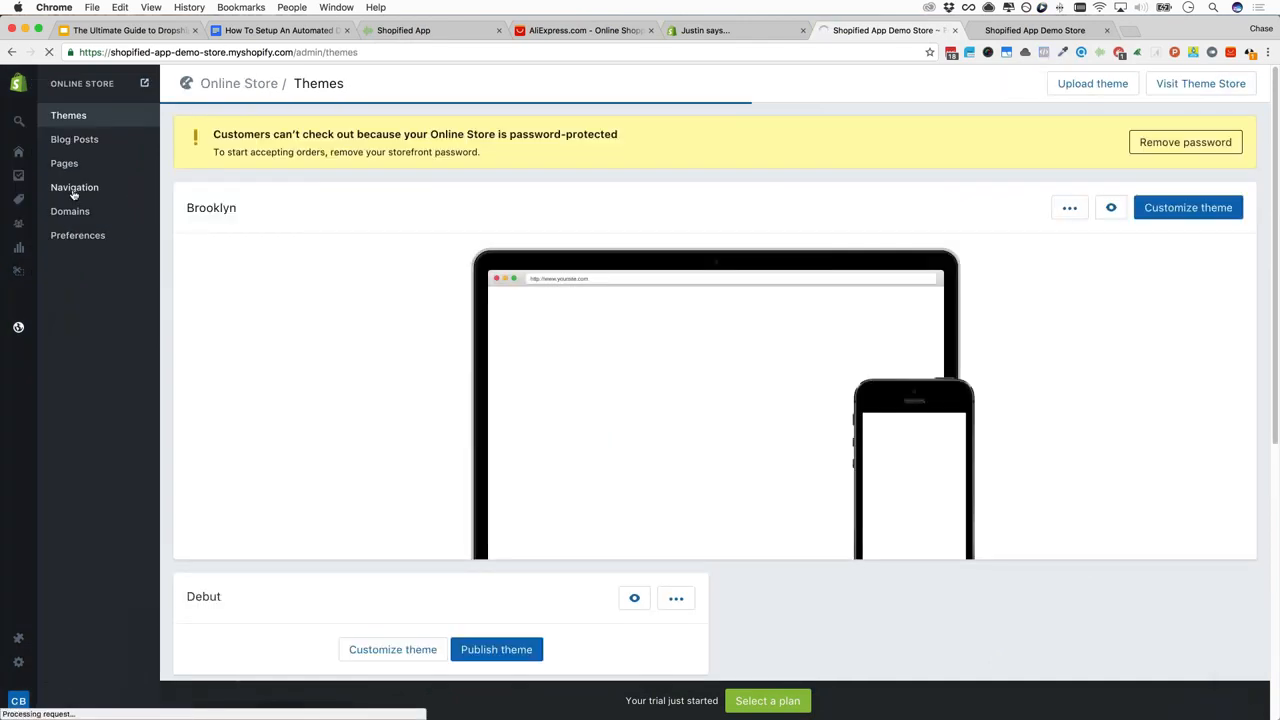
Add a Main menu item Jeans linked to Collection > Jeans, save the menu, and view the storefront
{"action": "left_click", "coordinate": [73, 190]}
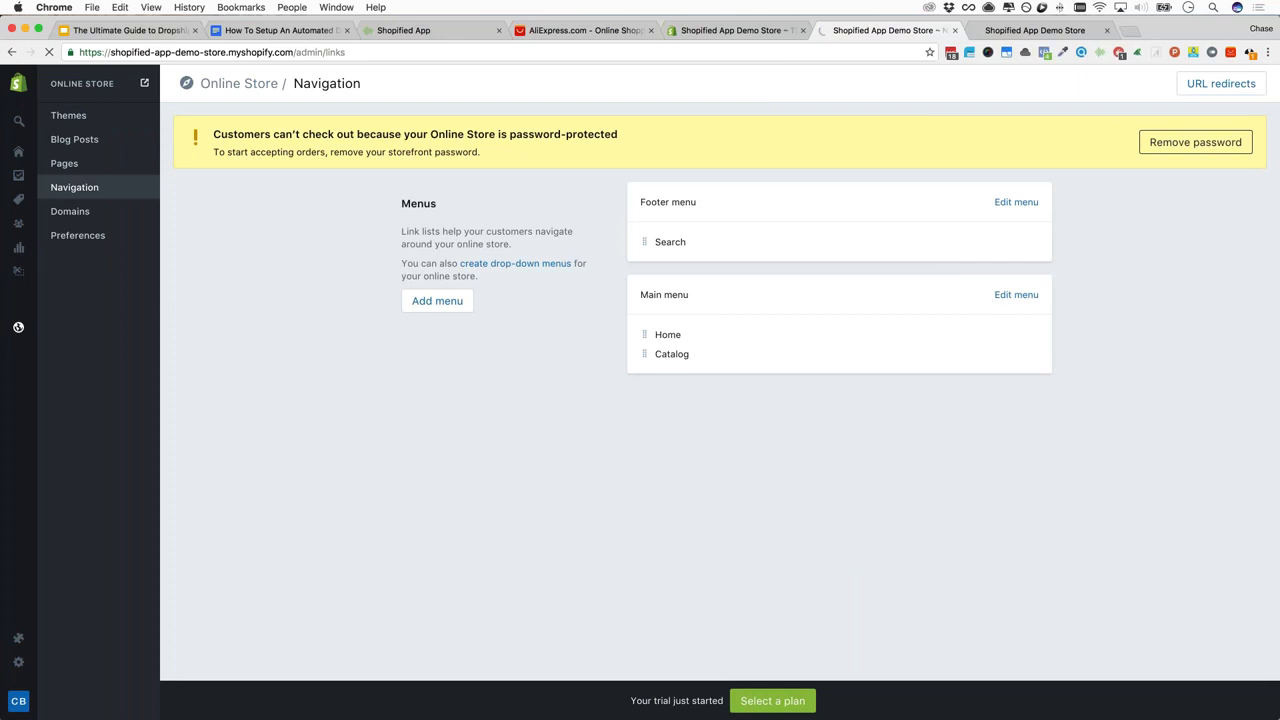
{"action": "left_click", "coordinate": [1016, 294]}
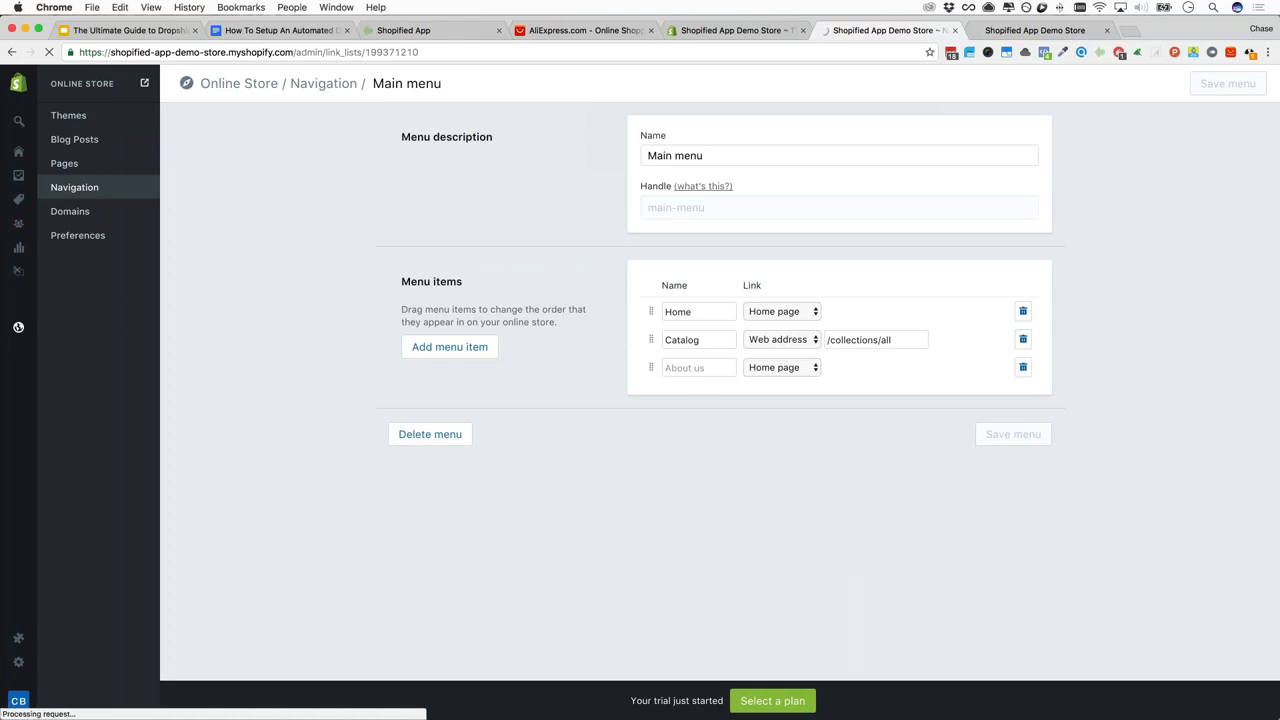
{"action": "type", "text": "Jeans"}
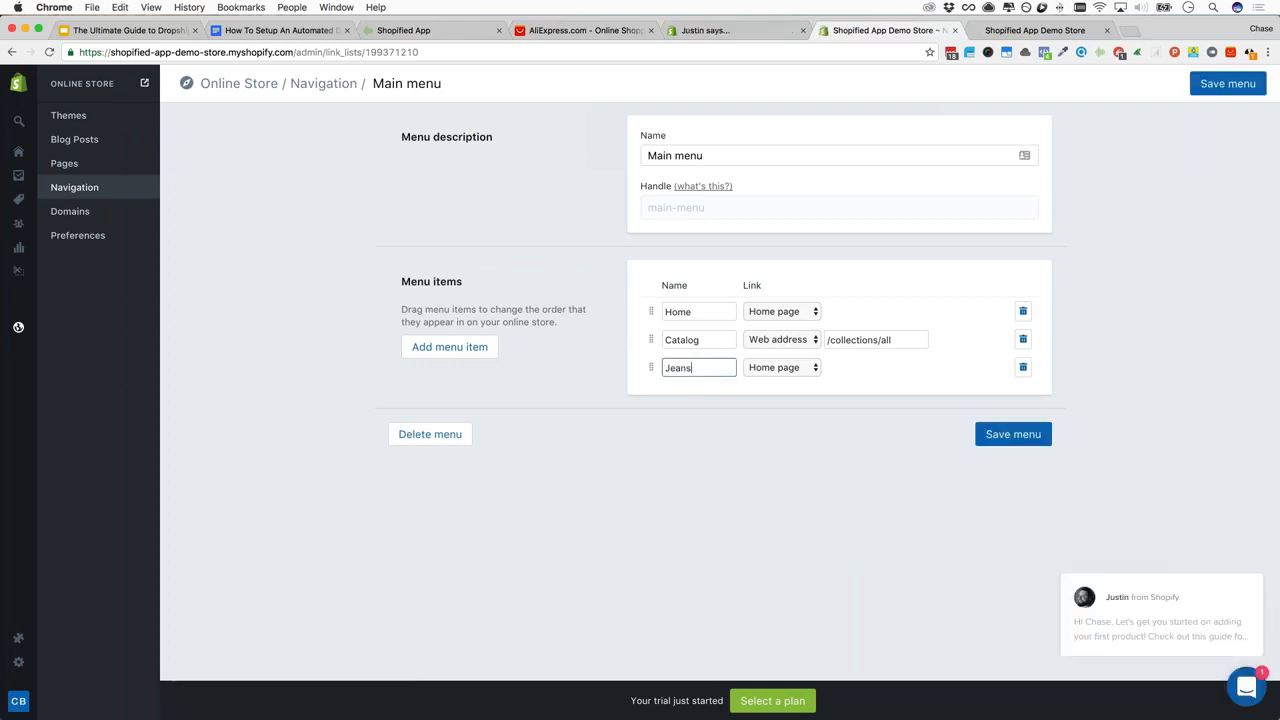
{"action": "left_click", "coordinate": [800, 372]}
{"action": "left_click", "coordinate": [800, 381]}
{"action": "left_click", "coordinate": [872, 369]}
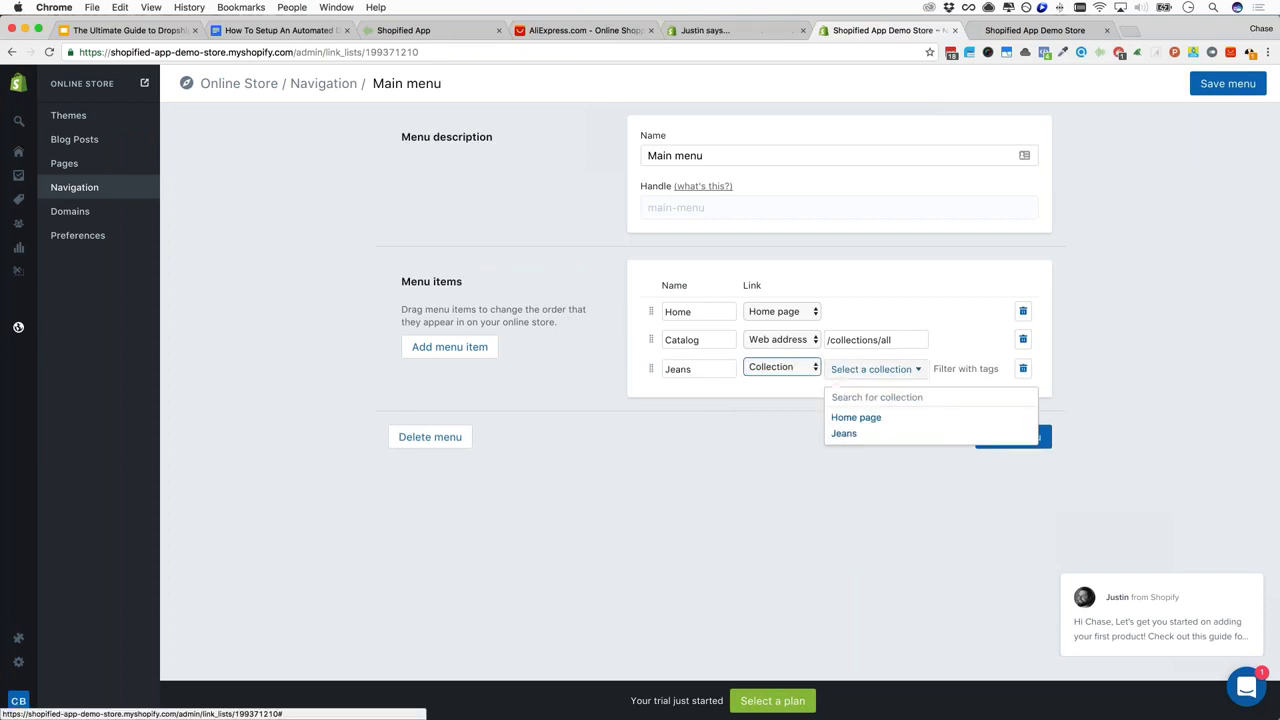
{"action": "left_click", "coordinate": [846, 434]}
{"action": "left_click", "coordinate": [1013, 437]}
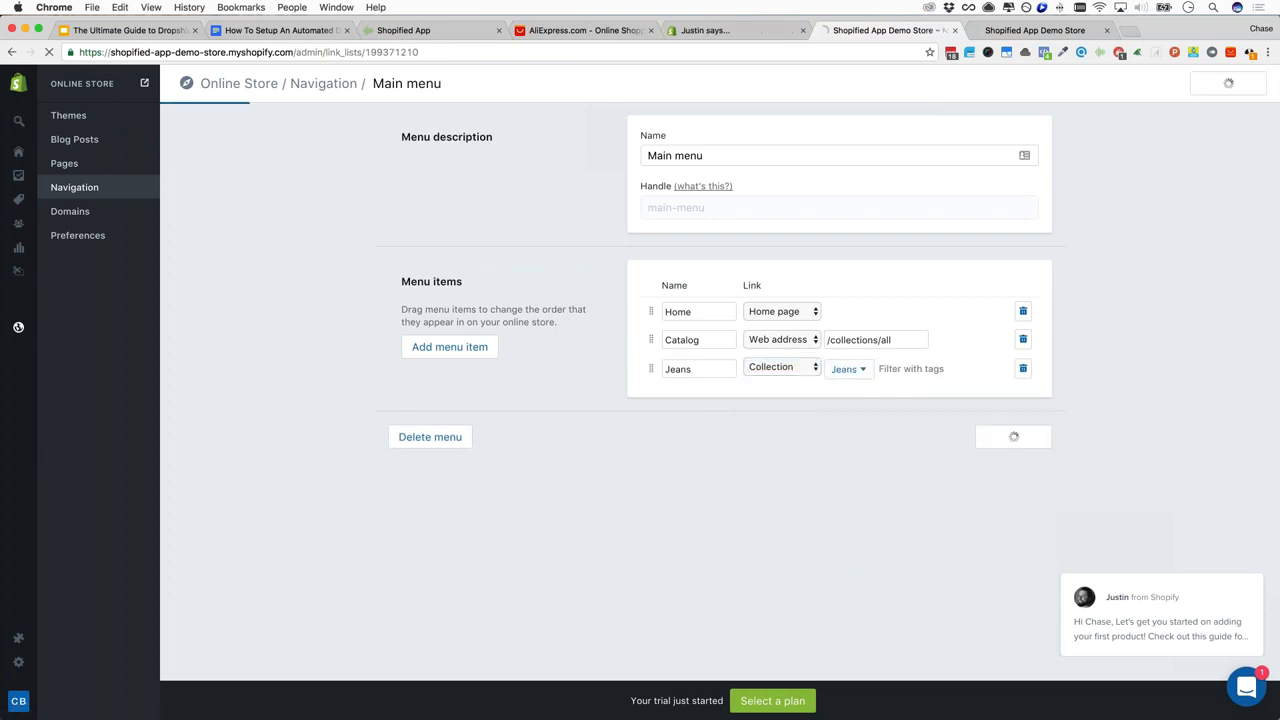
{"action": "left_click", "coordinate": [1000, 36]}
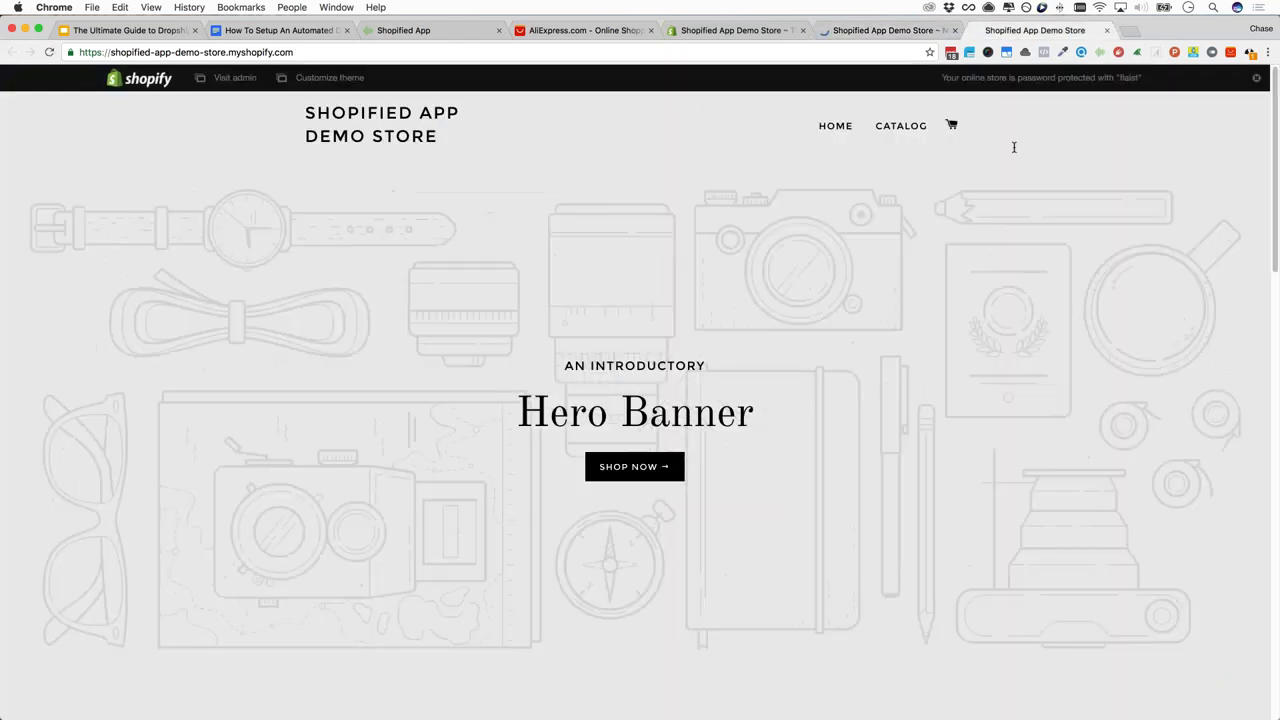
Reload the storefront, browse the JEANS collection with Demo, then return to the outline's Logo step
{"action": "left_click", "coordinate": [925, 126]}
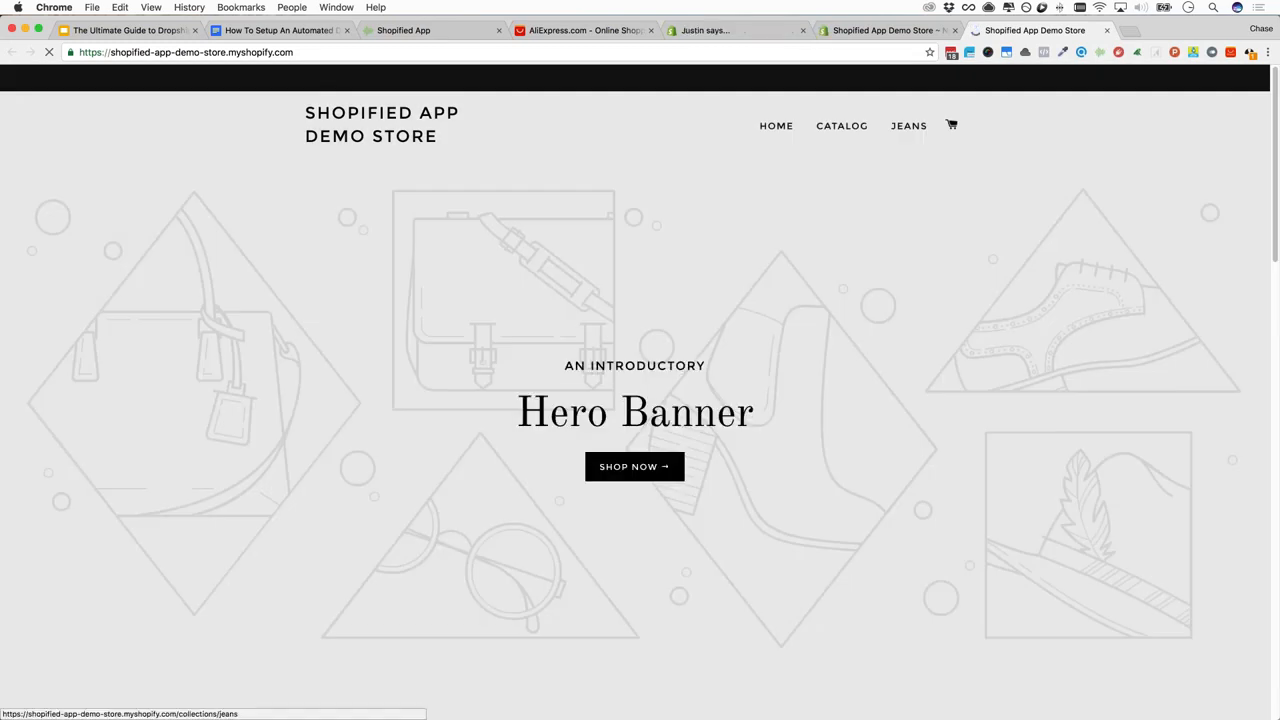
{"action": "left_click", "coordinate": [907, 129]}
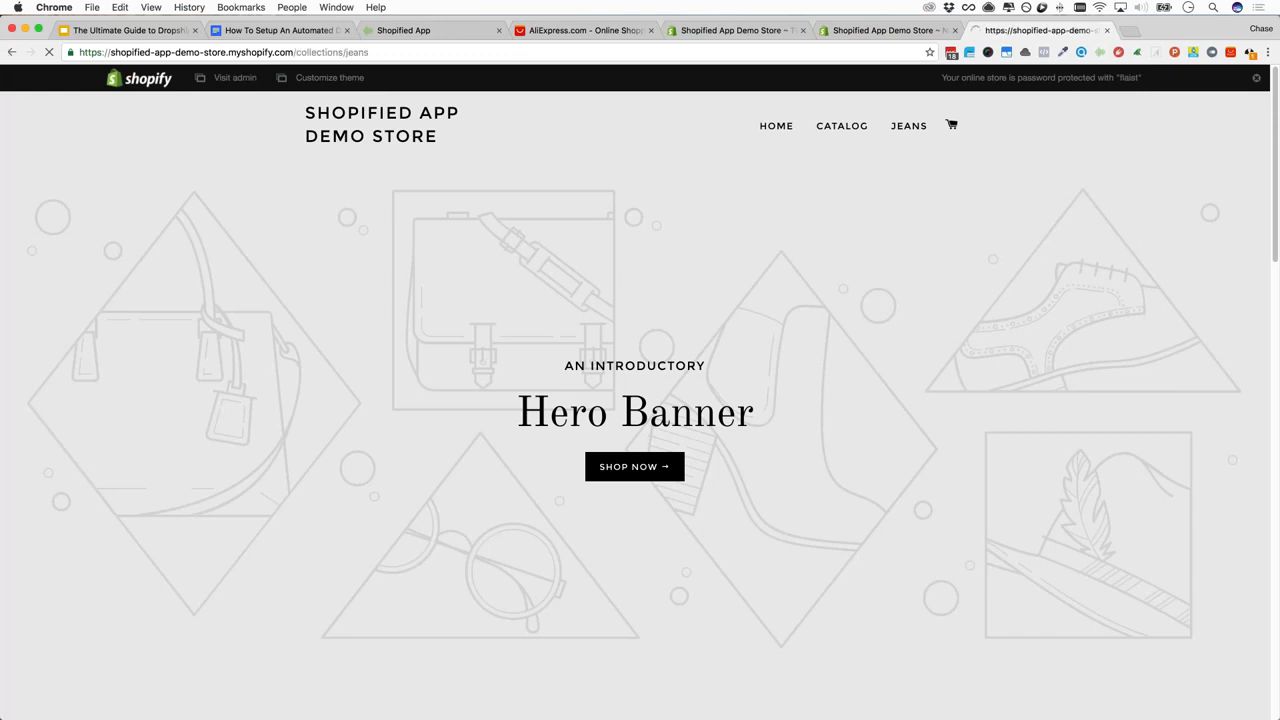
{"action": "scroll", "coordinate": [619, 487], "scroll_direction": "down", "scroll_amount": 3}
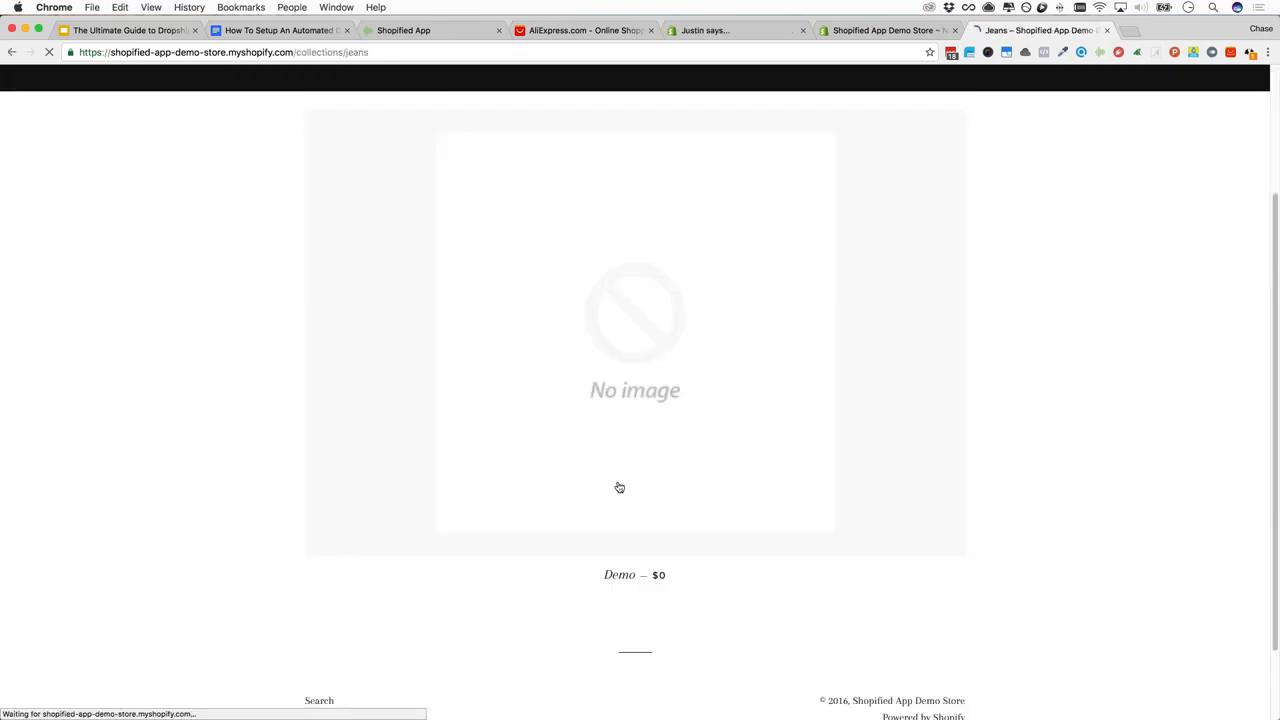
{"action": "scroll", "coordinate": [566, 357], "scroll_direction": "down", "scroll_amount": 2}
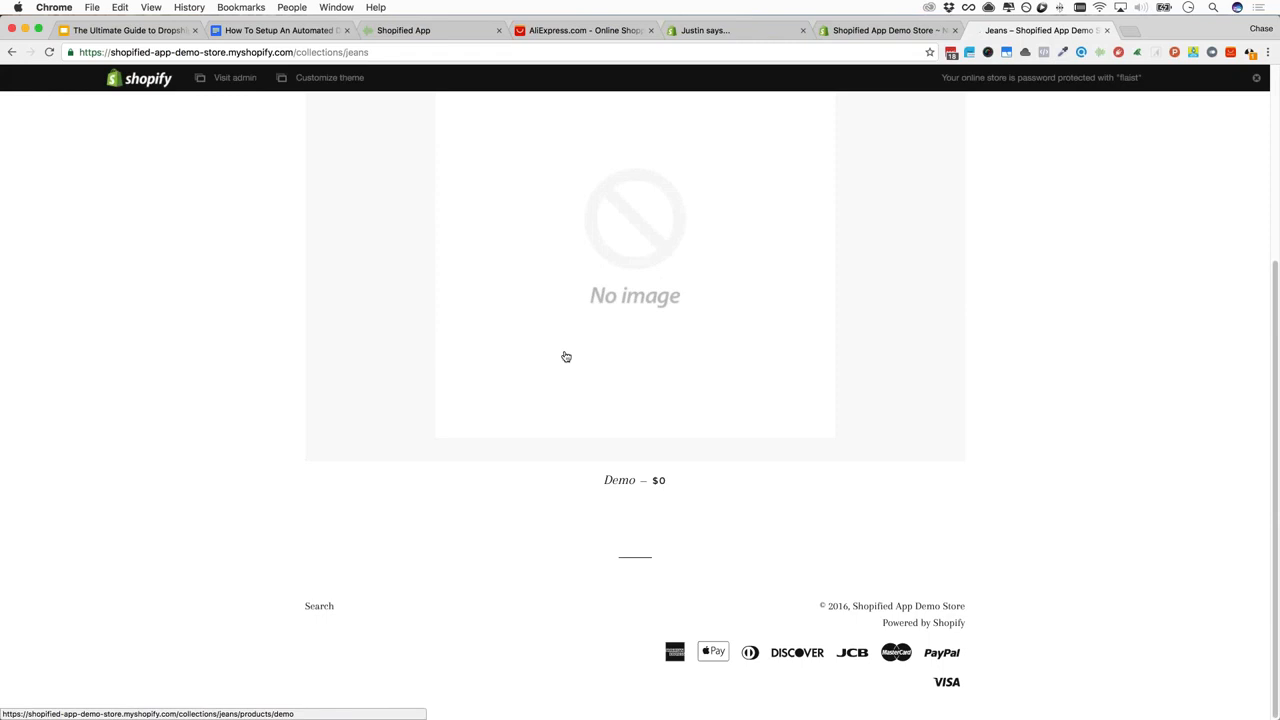
{"action": "scroll", "coordinate": [566, 357], "scroll_direction": "up", "scroll_amount": 5}
{"action": "scroll", "coordinate": [590, 440], "scroll_direction": "down", "scroll_amount": 3}
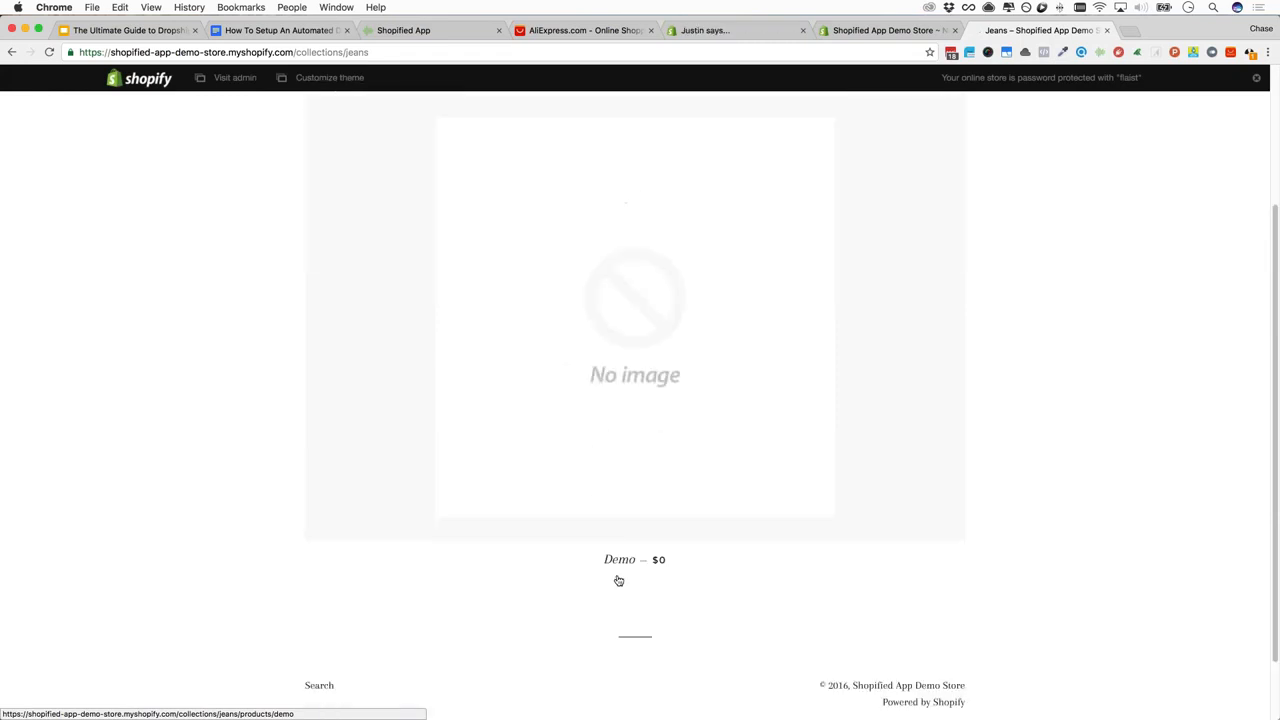
{"action": "scroll", "coordinate": [658, 483], "scroll_direction": "up", "scroll_amount": 2}
{"action": "scroll", "coordinate": [658, 483], "scroll_direction": "up", "scroll_amount": 2}
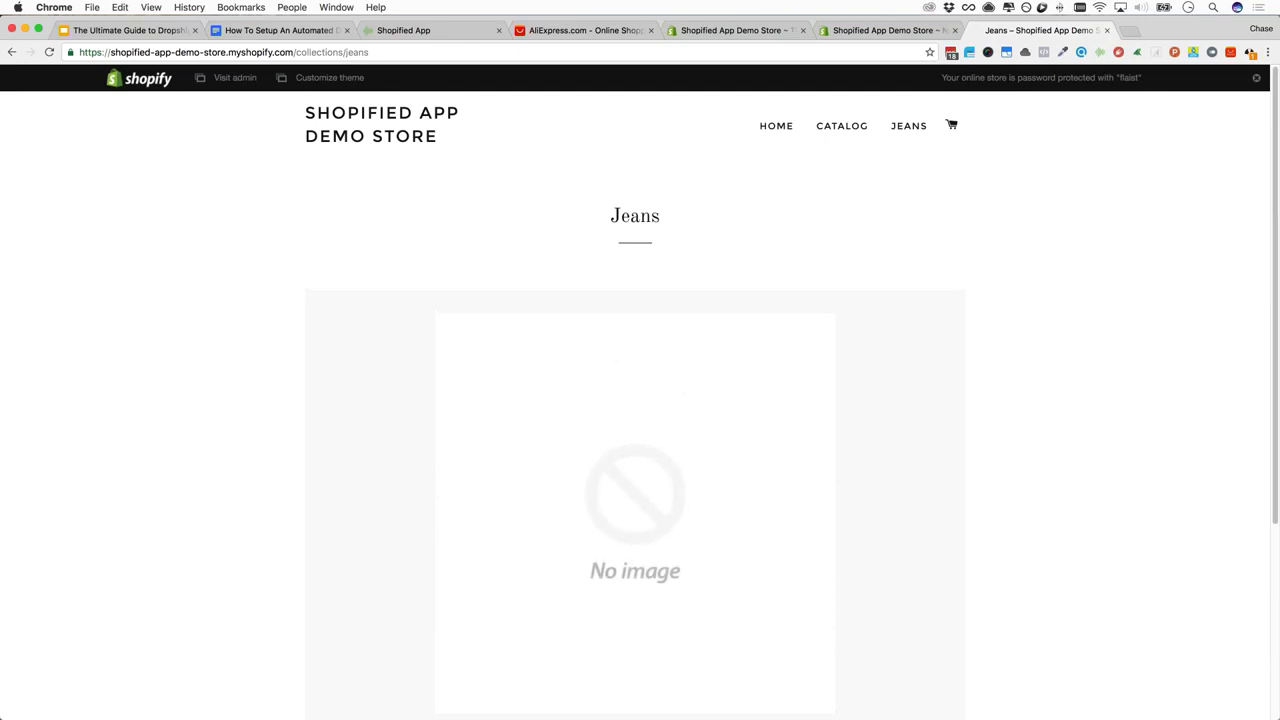
{"action": "left_click", "coordinate": [293, 31]}
{"action": "left_click", "coordinate": [520, 360]}
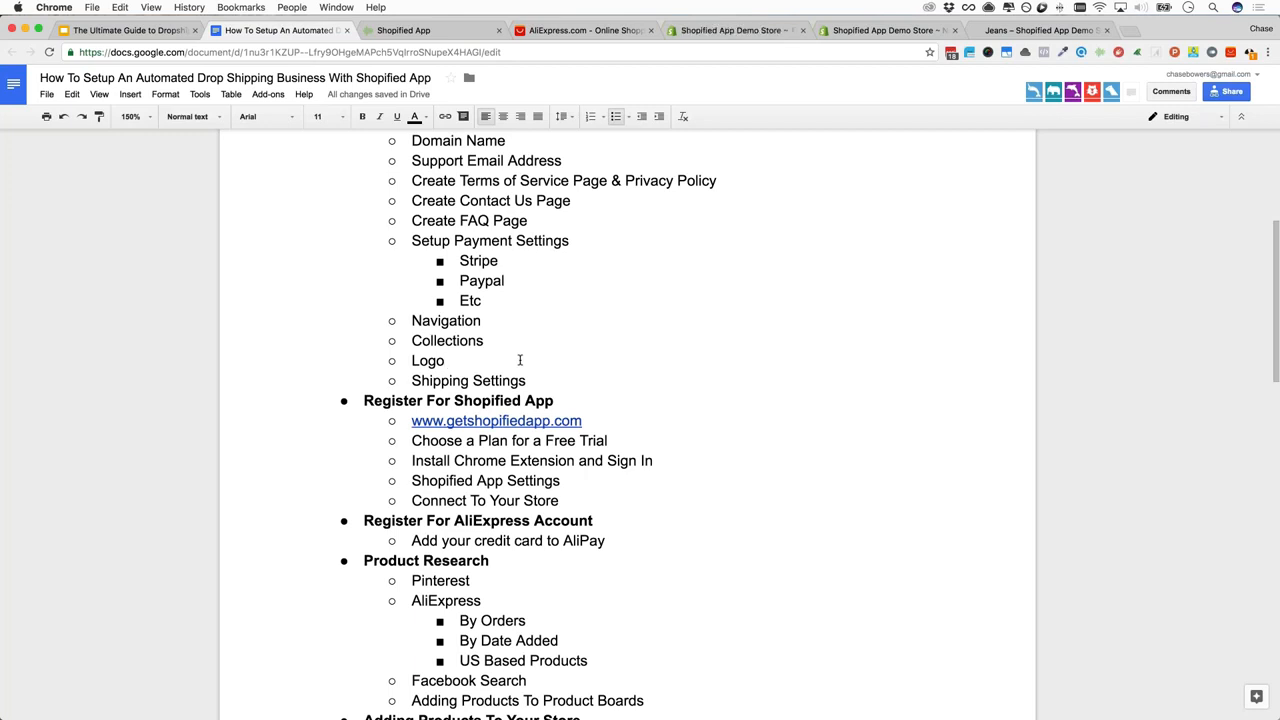
Open a fresh browser tab with Cmd+T
{"action": "key", "text": "super+t"}
Load fiverr.com, search for logo, and open the 2D or 3D logo gig
{"action": "type", "text": "f"}
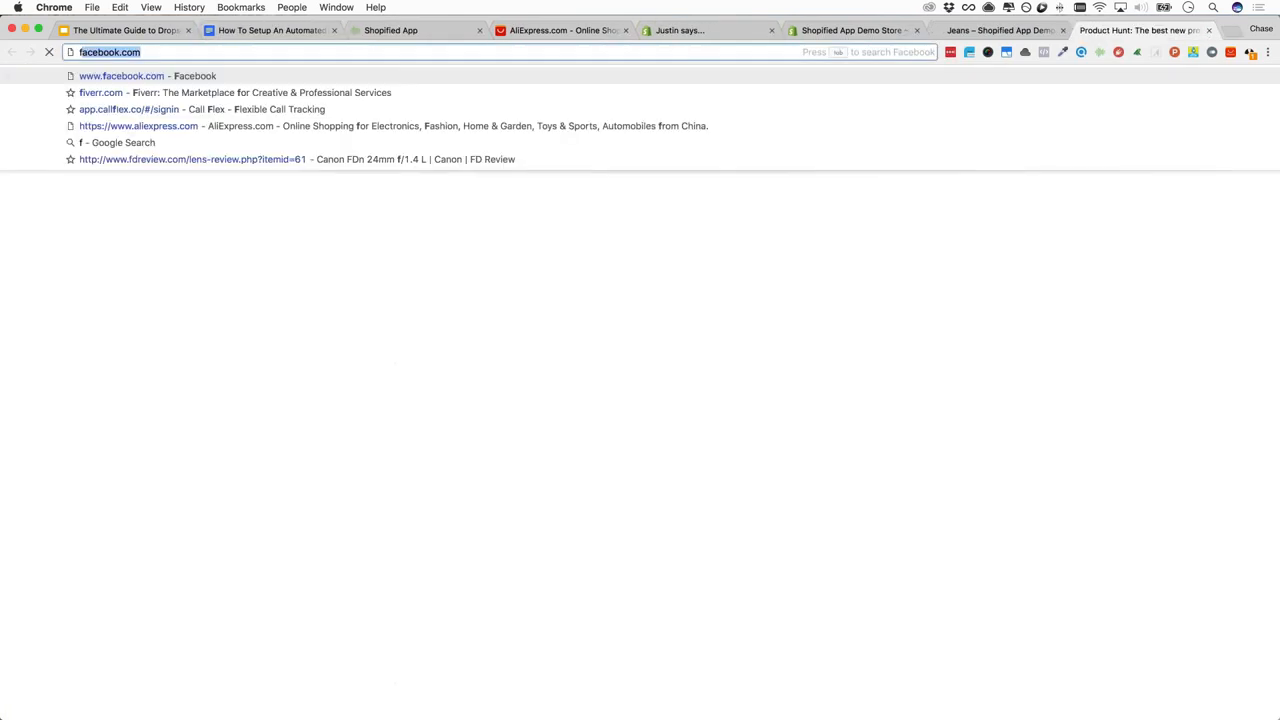
{"action": "type", "text": "iverr.com"}
{"action": "key", "text": "Return"}
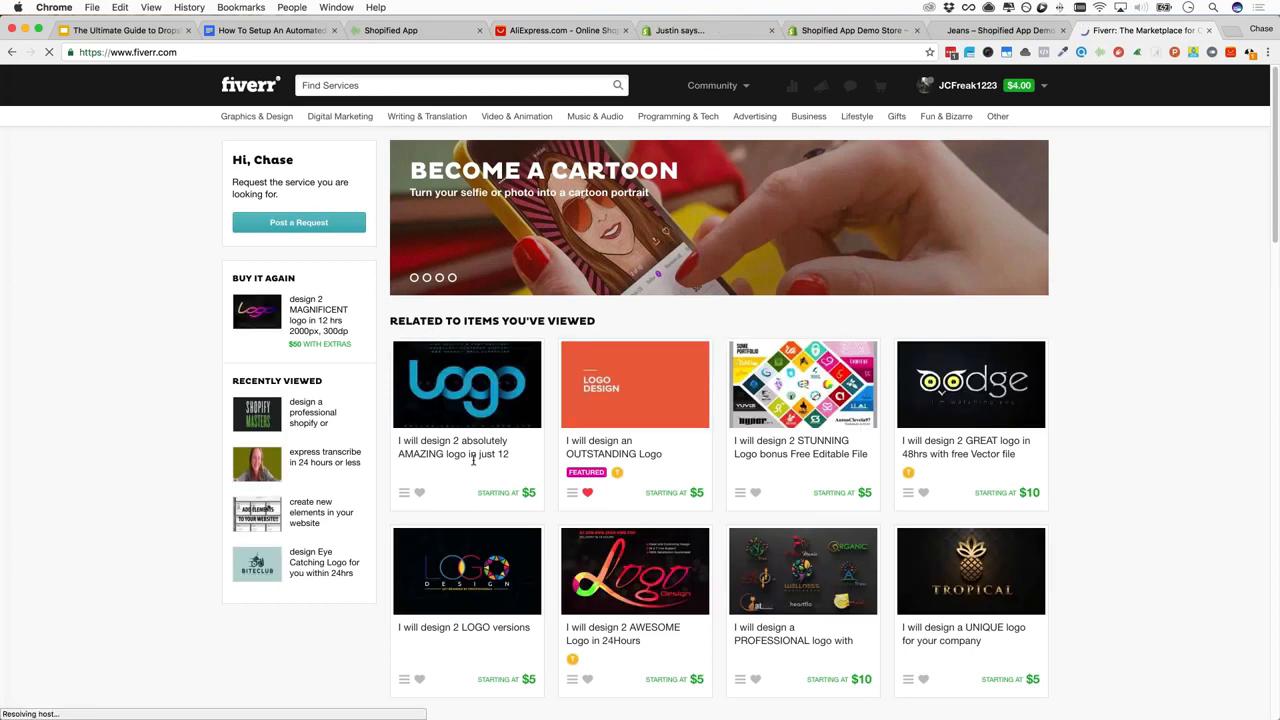
{"action": "type", "text": "logo"}
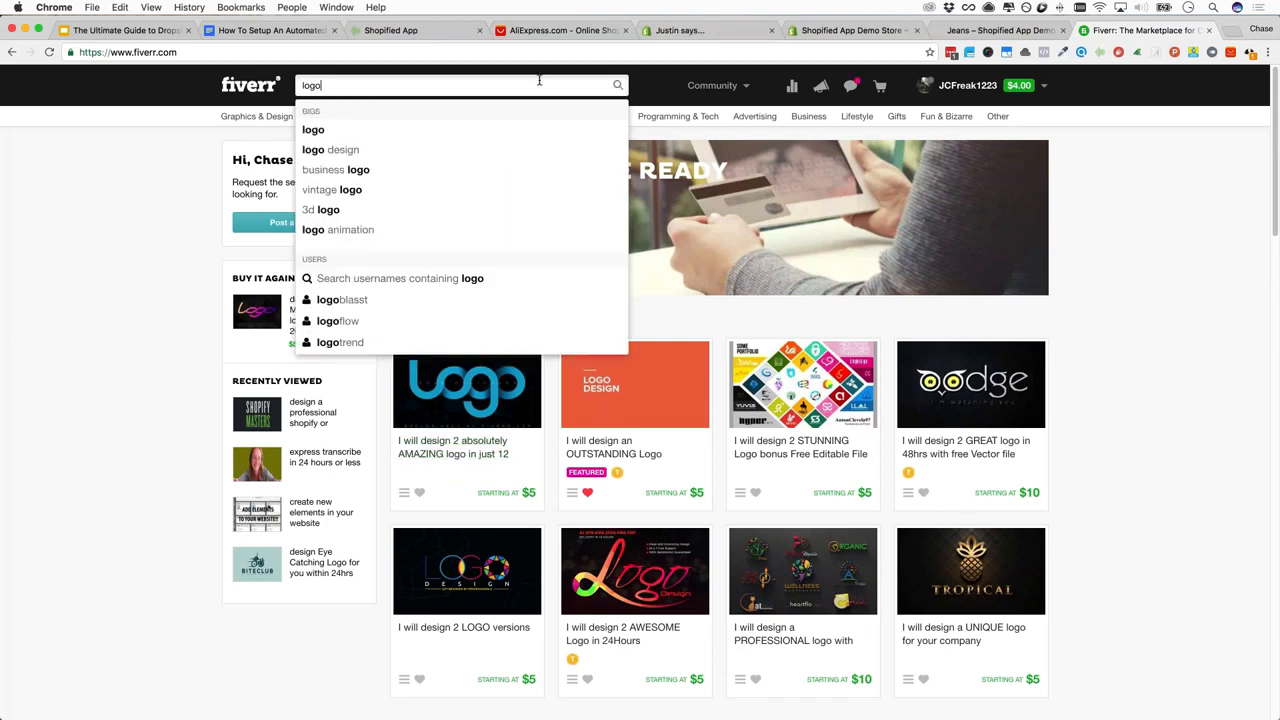
{"action": "key", "text": "Return"}
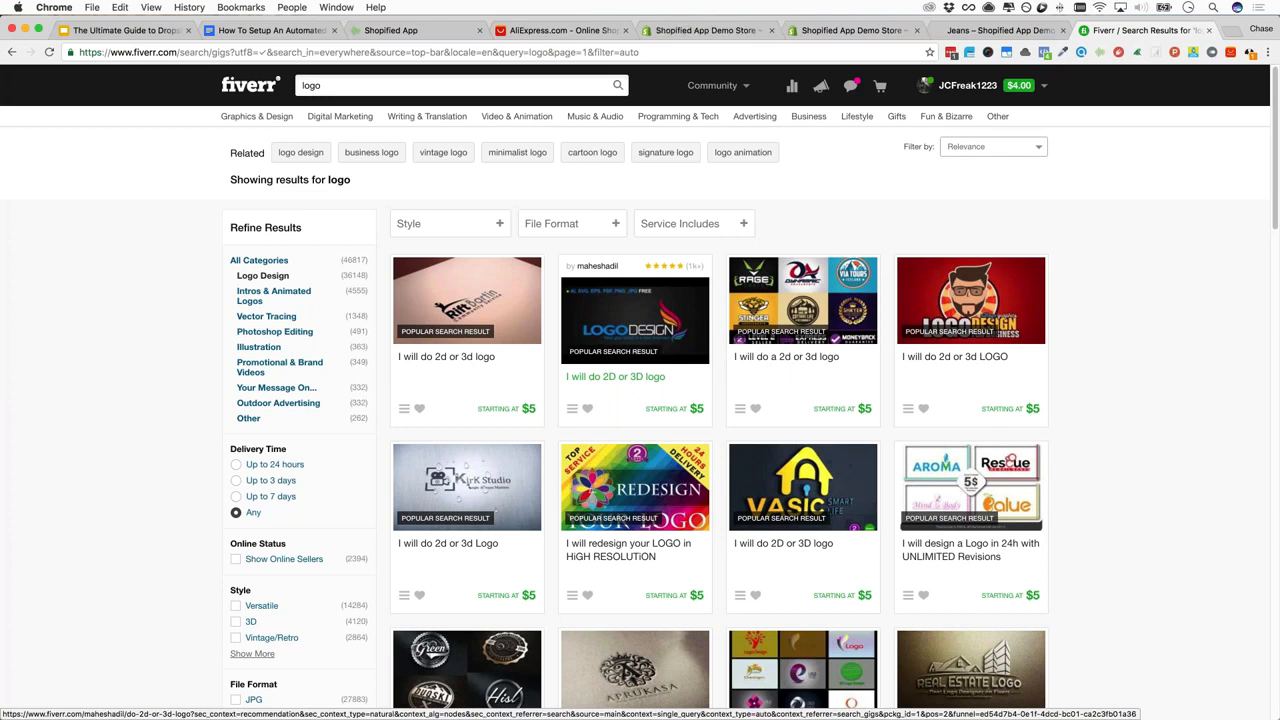
{"action": "left_click", "coordinate": [604, 343]}
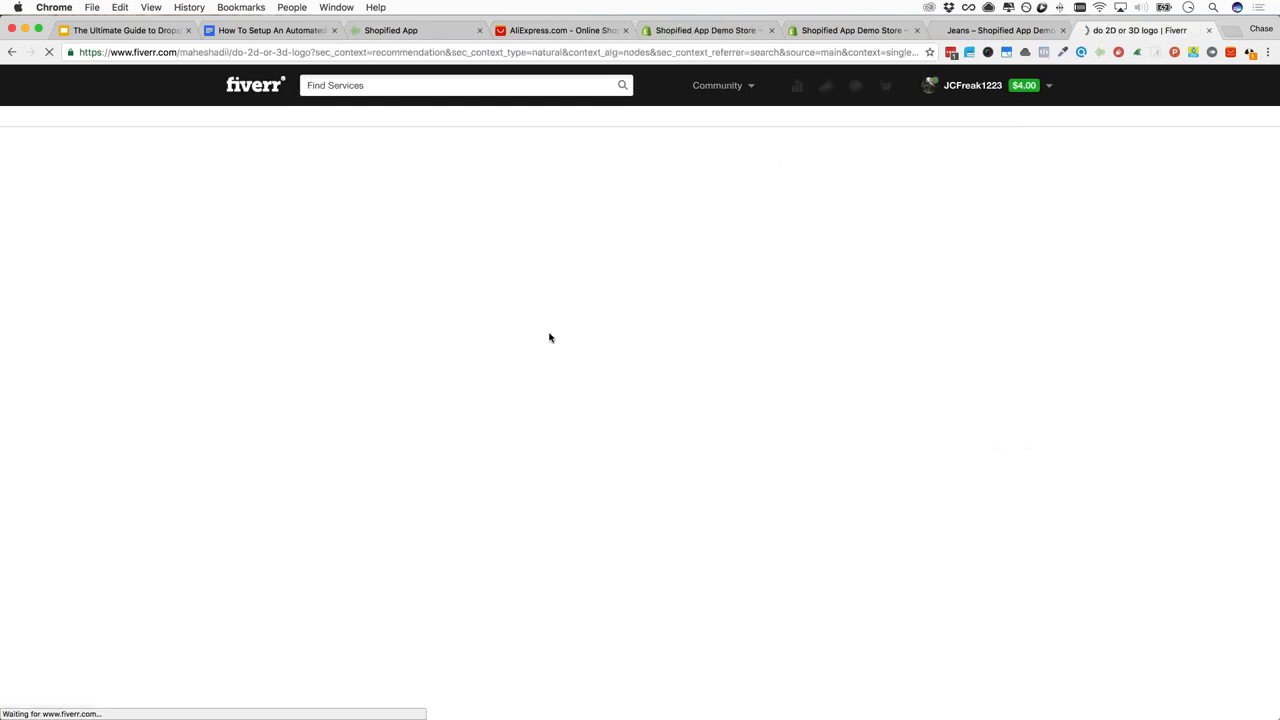
Compare the logo gig's $5 Basic, $20 Standard and $50 Premium packages, then return to the outline
{"action": "scroll", "coordinate": [537, 383], "scroll_direction": "down", "scroll_amount": 5}
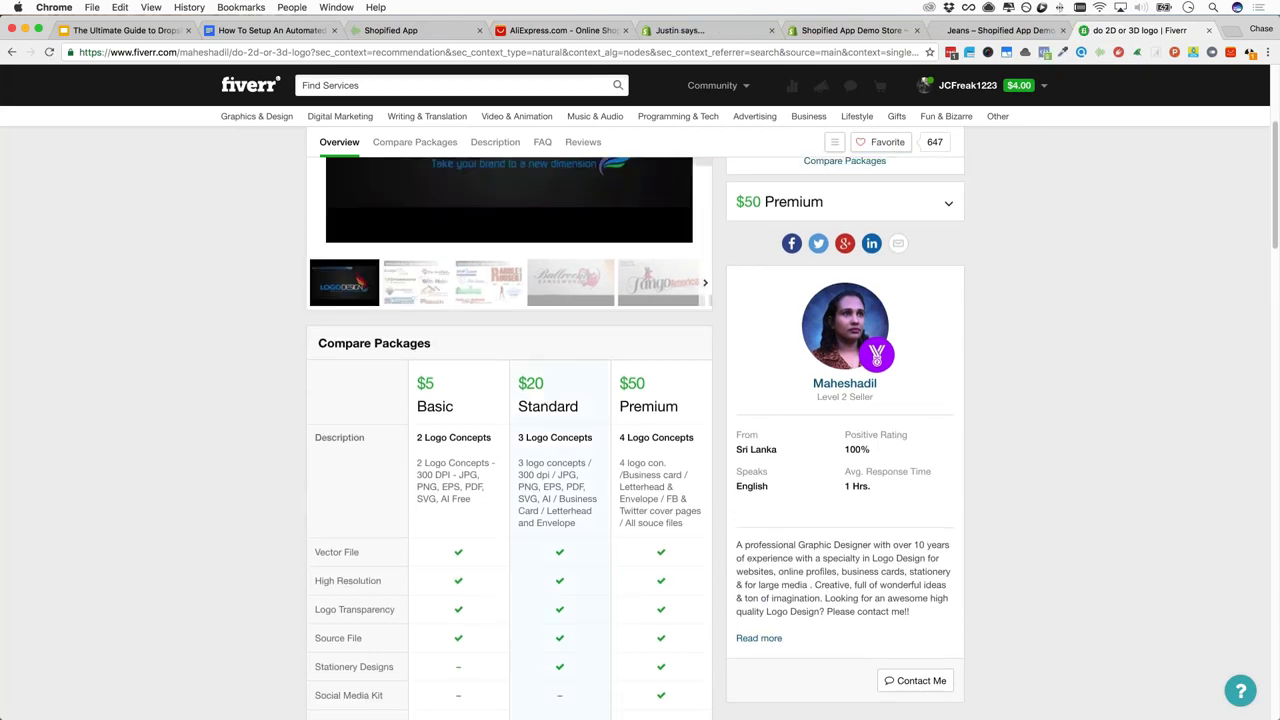
{"action": "scroll", "coordinate": [638, 391], "scroll_direction": "down", "scroll_amount": 3}
{"action": "scroll", "coordinate": [640, 391], "scroll_direction": "up", "scroll_amount": 5}
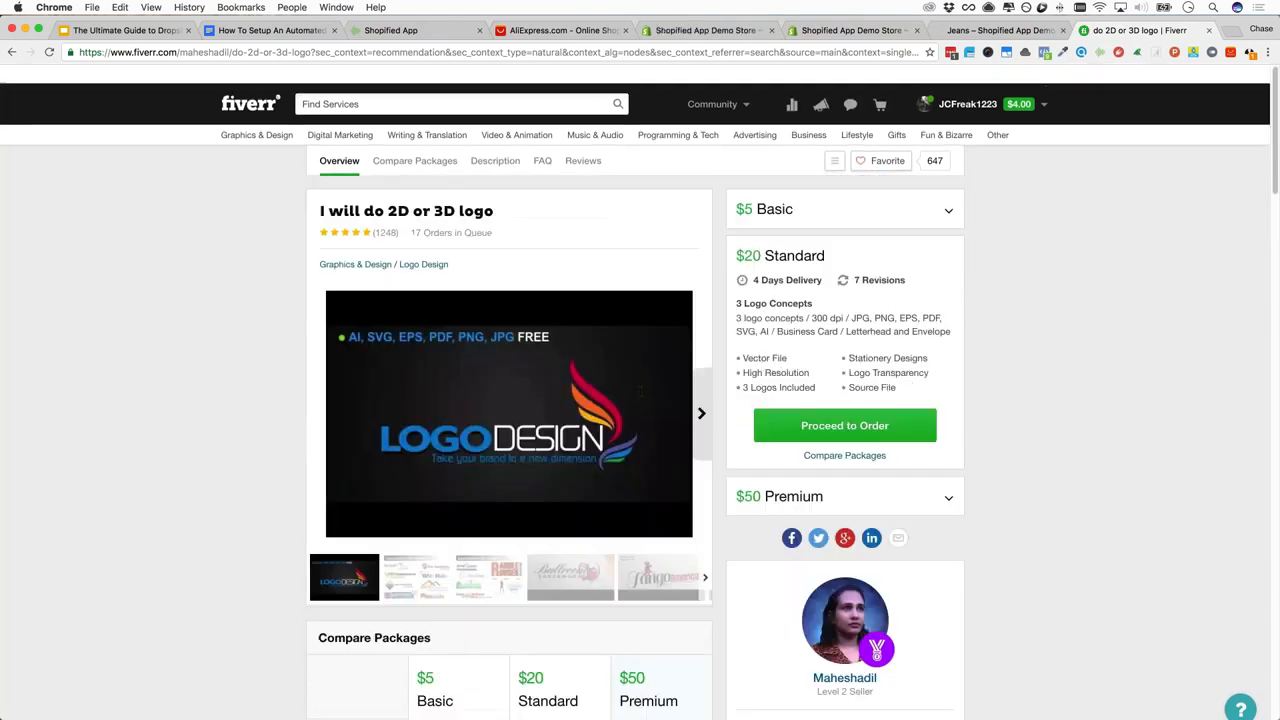
{"action": "scroll", "coordinate": [640, 394], "scroll_direction": "down", "scroll_amount": 10}
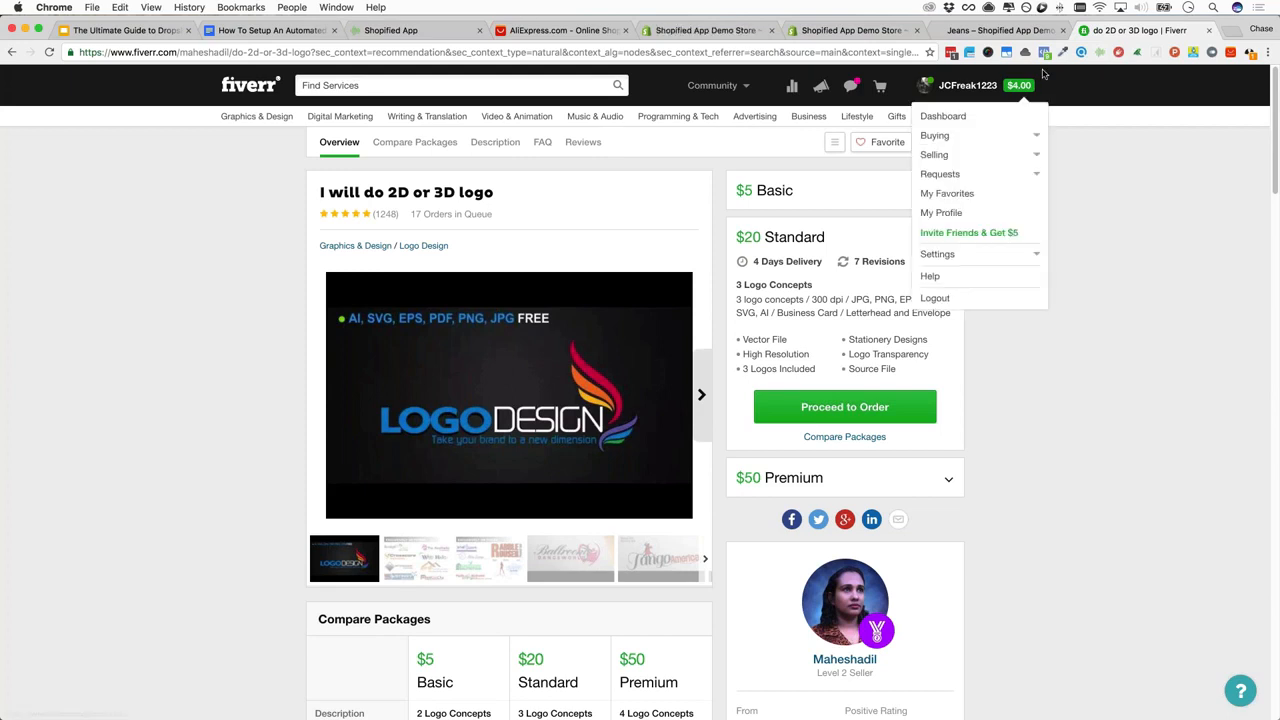
{"action": "left_click", "coordinate": [284, 32]}
Place the cursor in the outline's Shipping Settings step, then go back to Shopify's Main menu page
{"action": "left_click", "coordinate": [538, 383]}
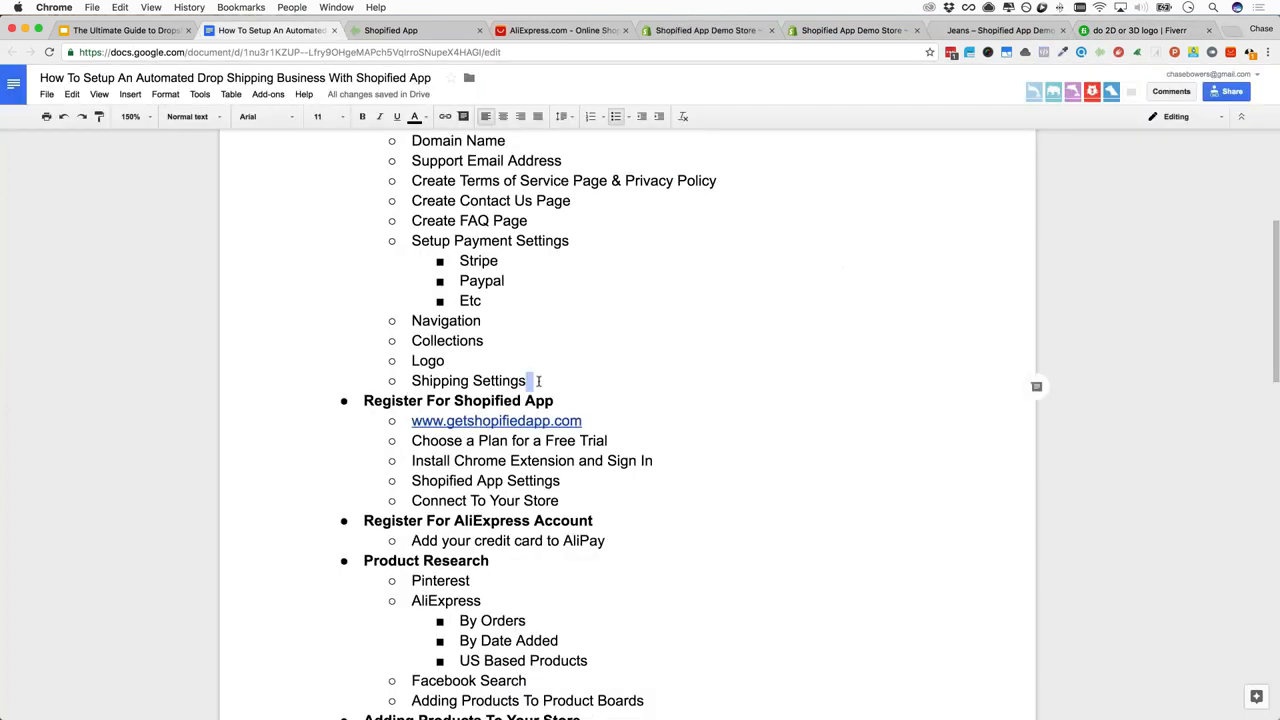
{"action": "left_click", "coordinate": [421, 383], "text": "shift"}
{"action": "left_click", "coordinate": [421, 383]}
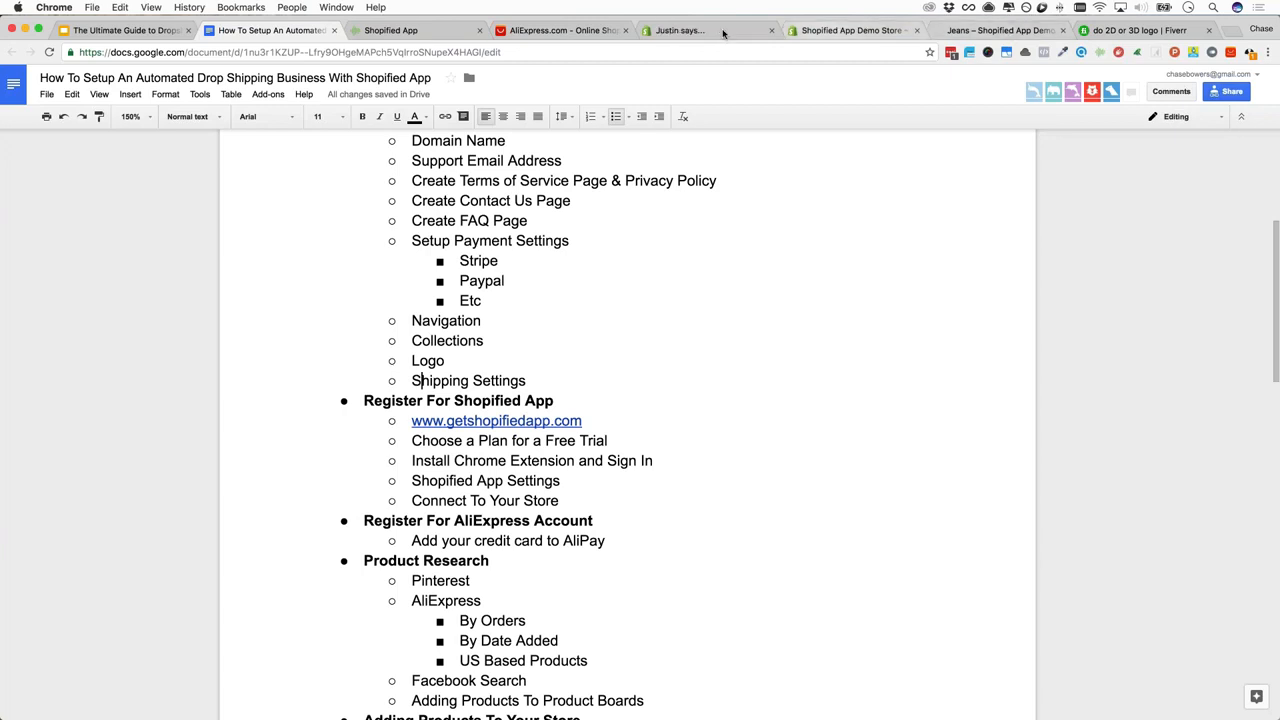
{"action": "left_click", "coordinate": [802, 34]}
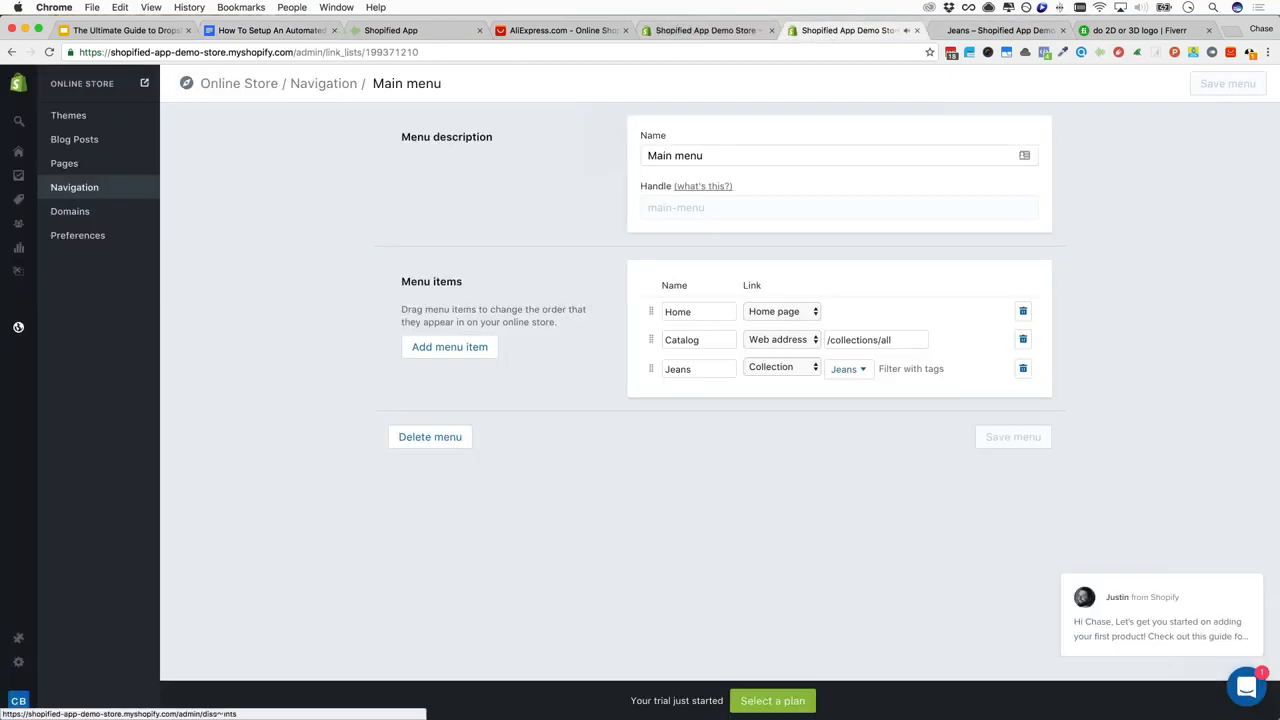
Review Settings > Shipping and open the DOMESTIC zone (United States, USPS rates) for editing
{"action": "mouse_move", "coordinate": [19, 272]}
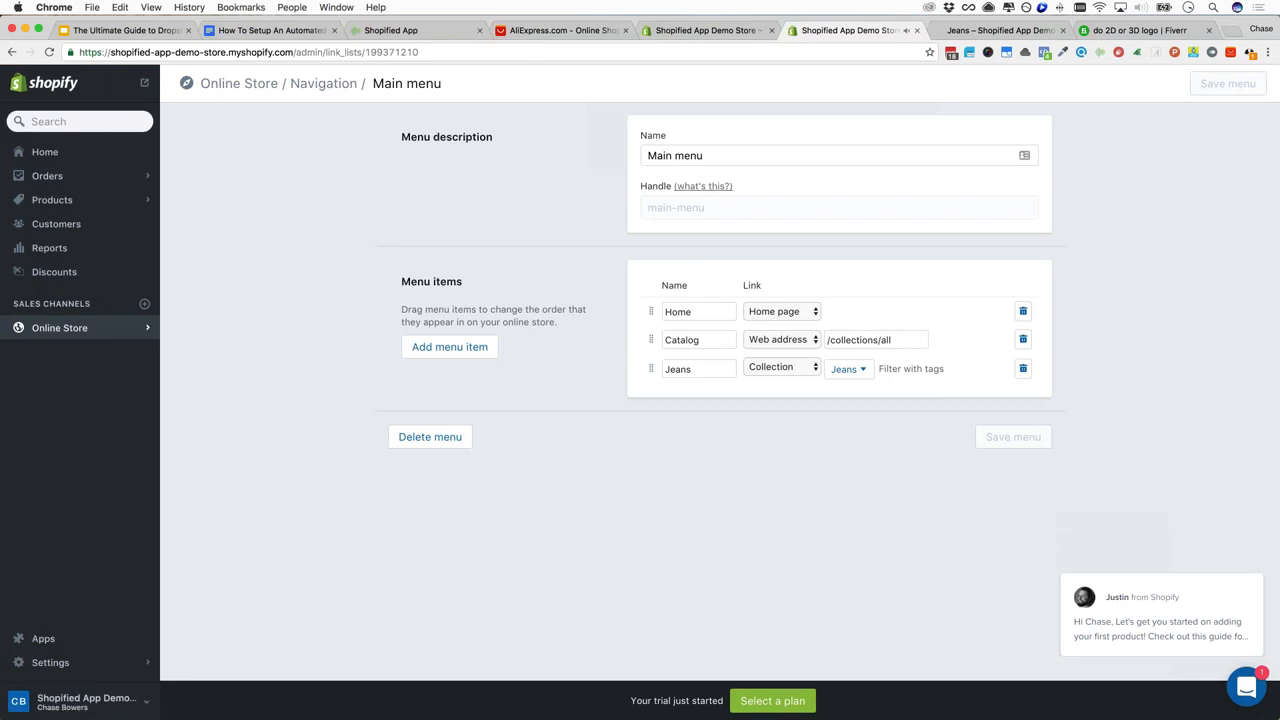
{"action": "left_click", "coordinate": [49, 663]}
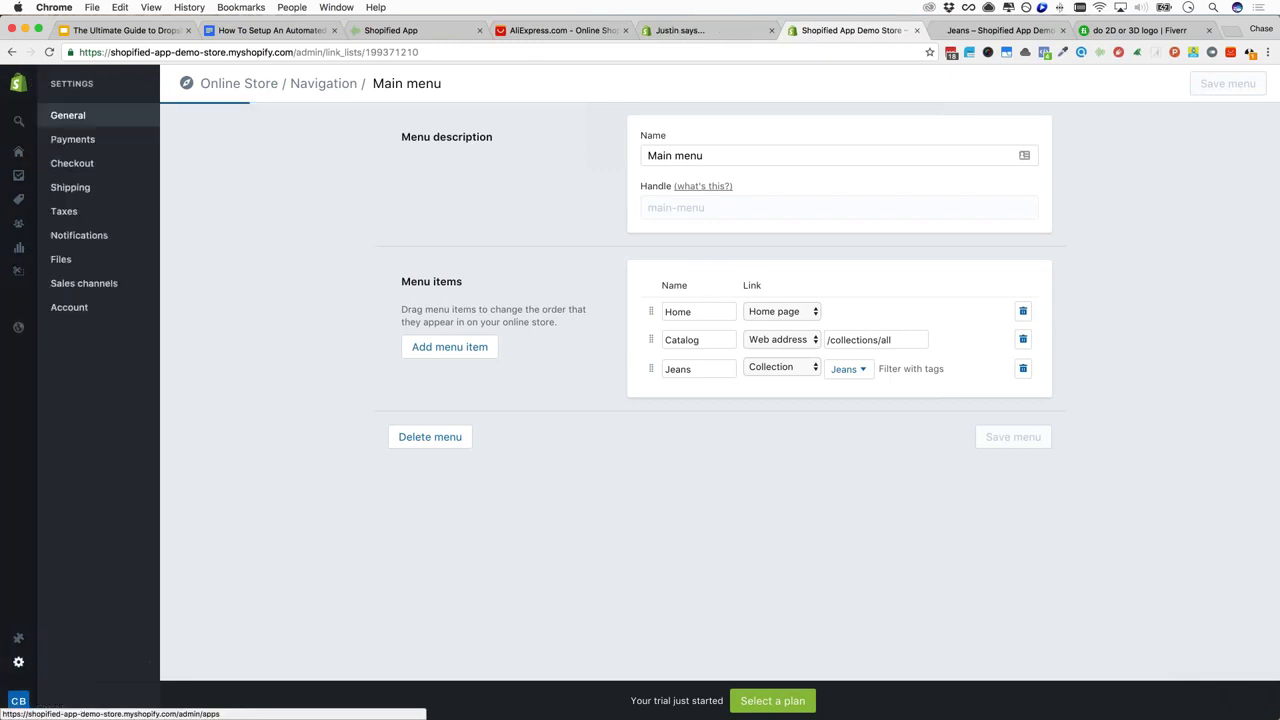
{"action": "left_click", "coordinate": [85, 187]}
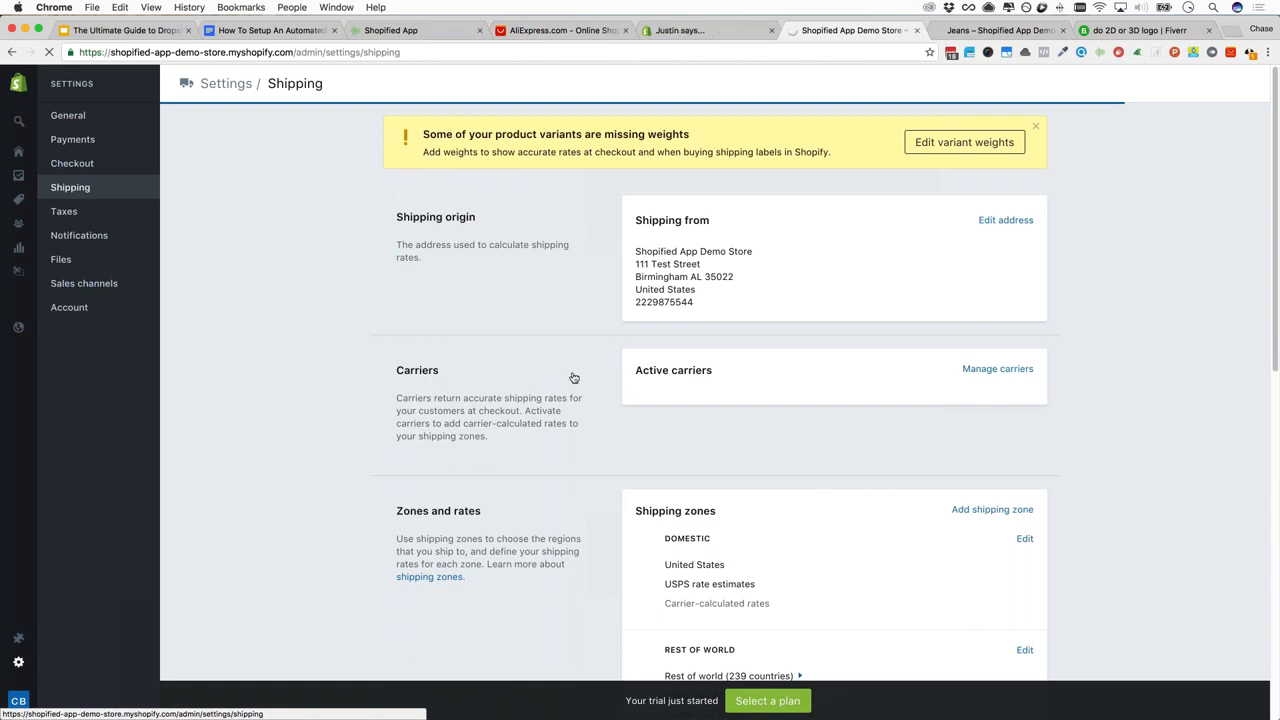
{"action": "scroll", "coordinate": [573, 377], "scroll_direction": "down", "scroll_amount": 5}
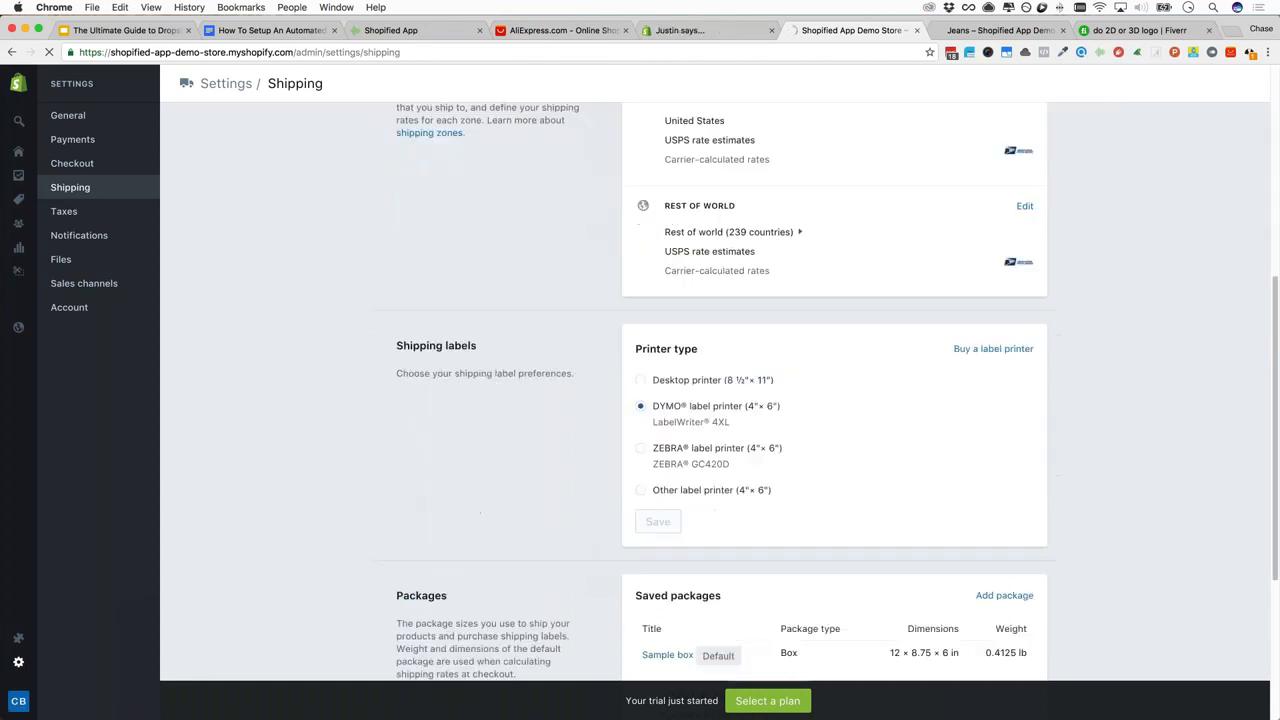
{"action": "scroll", "coordinate": [787, 337], "scroll_direction": "up", "scroll_amount": 3}
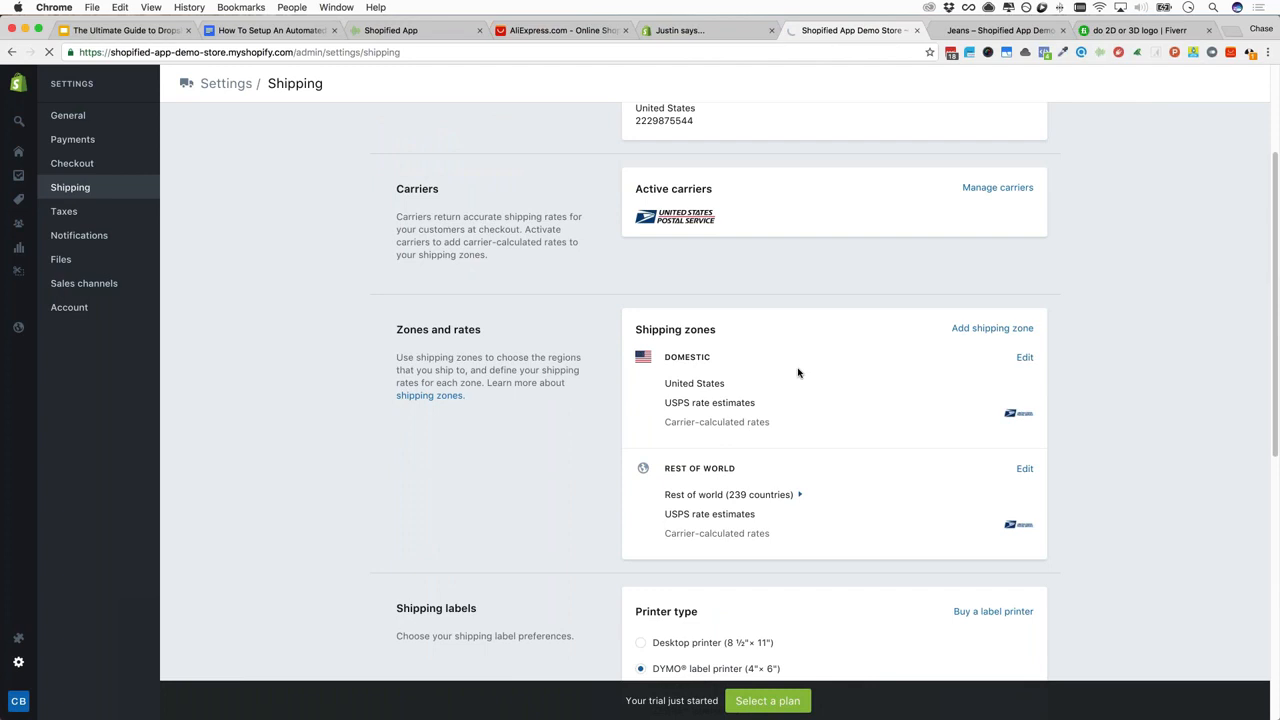
{"action": "scroll", "coordinate": [797, 374], "scroll_direction": "down", "scroll_amount": 3}
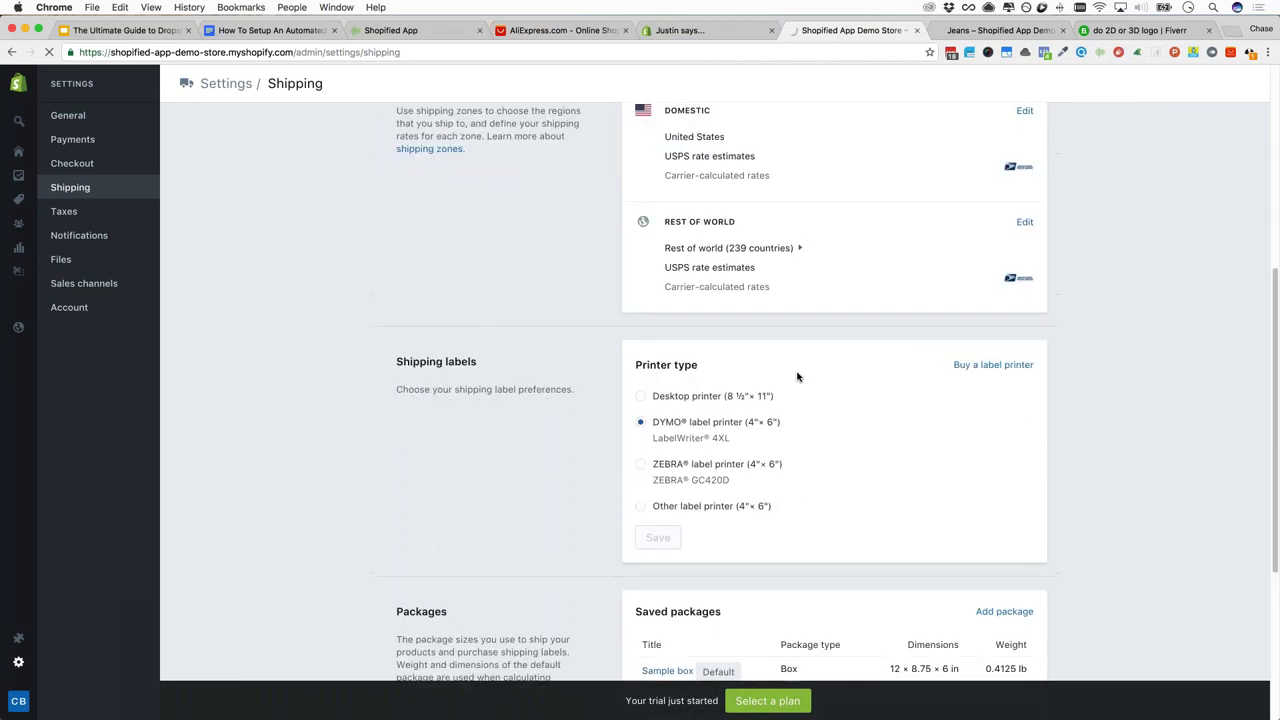
{"action": "scroll", "coordinate": [797, 376], "scroll_direction": "up", "scroll_amount": 3}
{"action": "scroll", "coordinate": [797, 374], "scroll_direction": "up", "scroll_amount": 1}
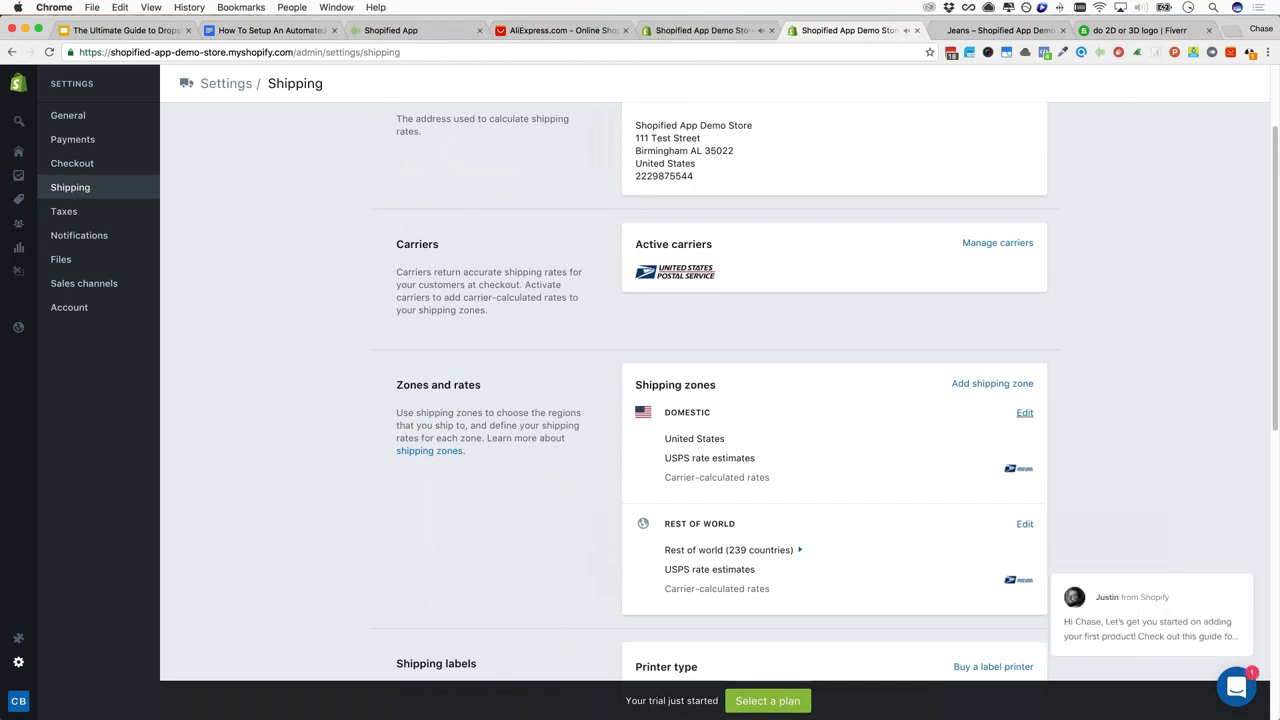
{"action": "left_click", "coordinate": [1025, 413]}
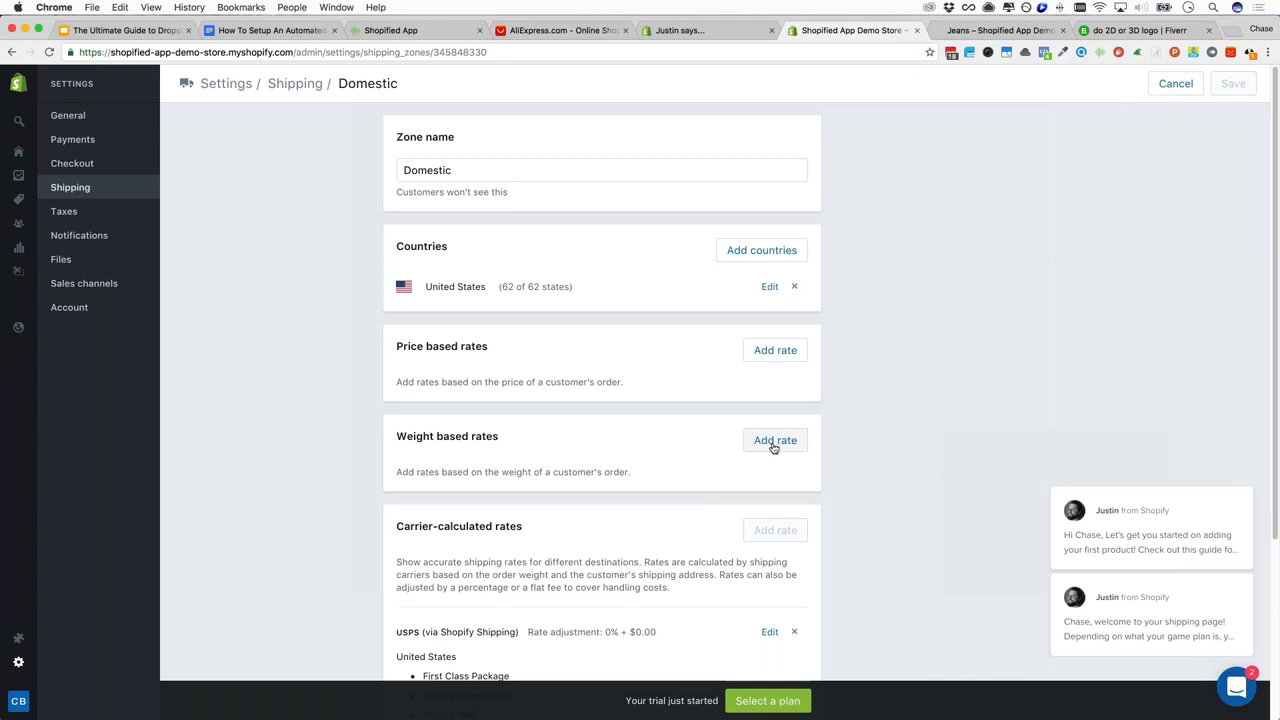
Add a free weight-based rate named 'Free Shipping' with a maximum weight of 999999 lb
{"action": "left_click", "coordinate": [773, 443]}
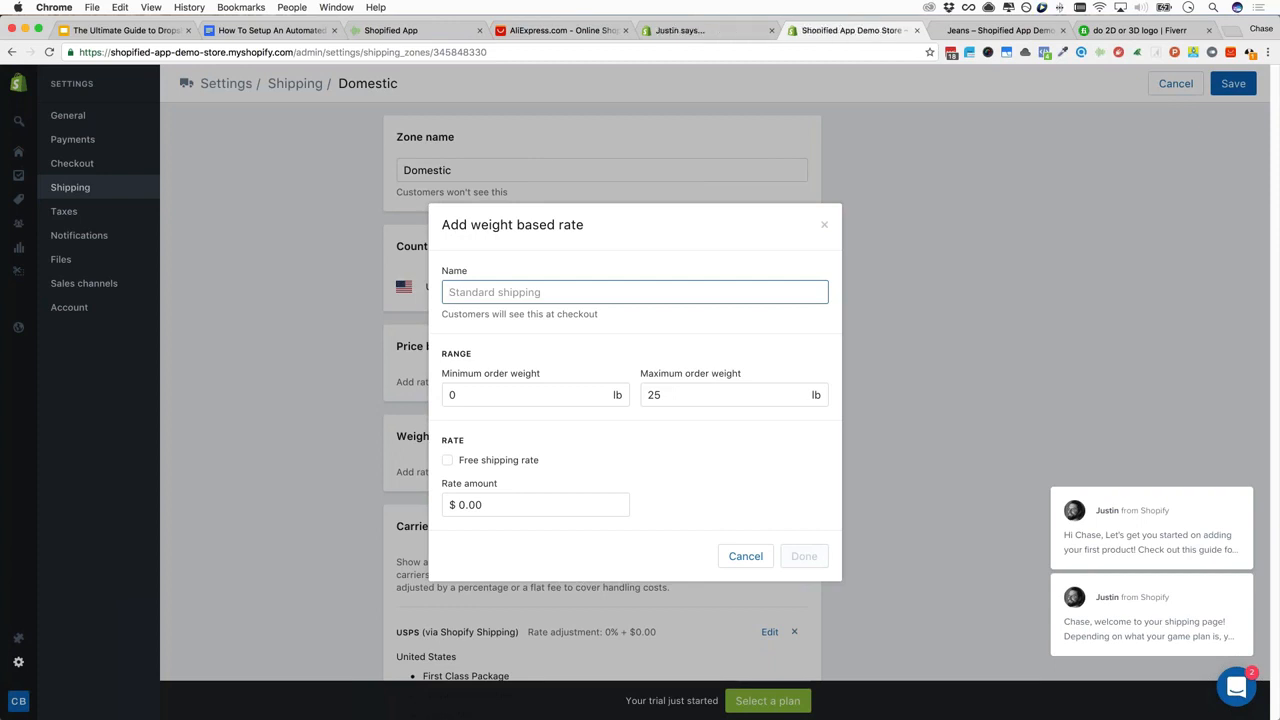
{"action": "left_click", "coordinate": [500, 460]}
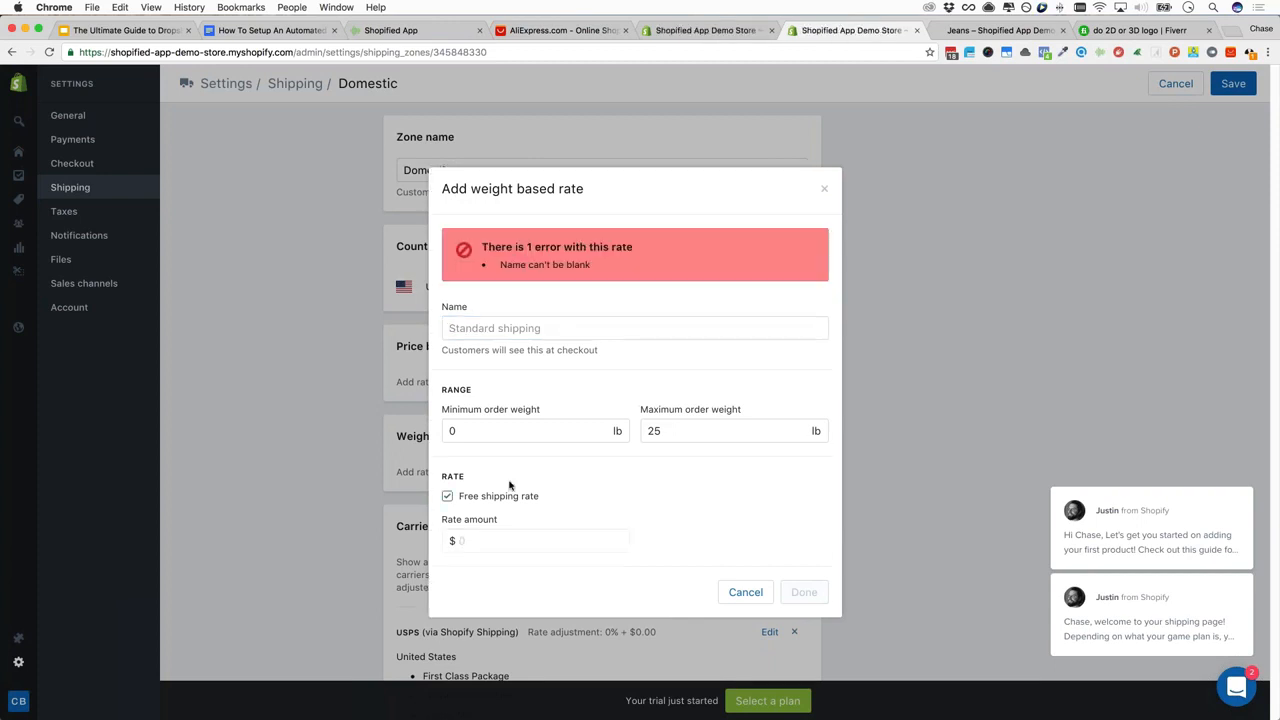
{"action": "left_click", "coordinate": [491, 328]}
{"action": "type", "text": "Free Shipping"}
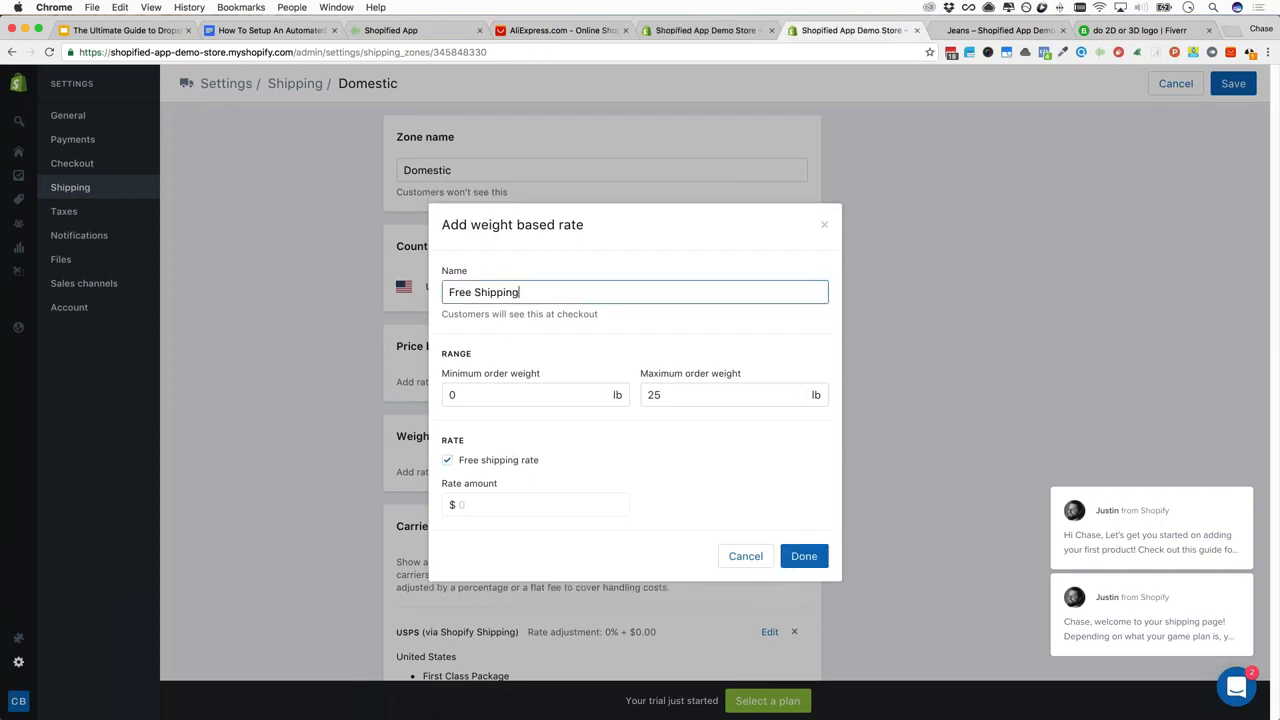
{"action": "double_click", "coordinate": [699, 395]}
{"action": "type", "text": "100000000"}
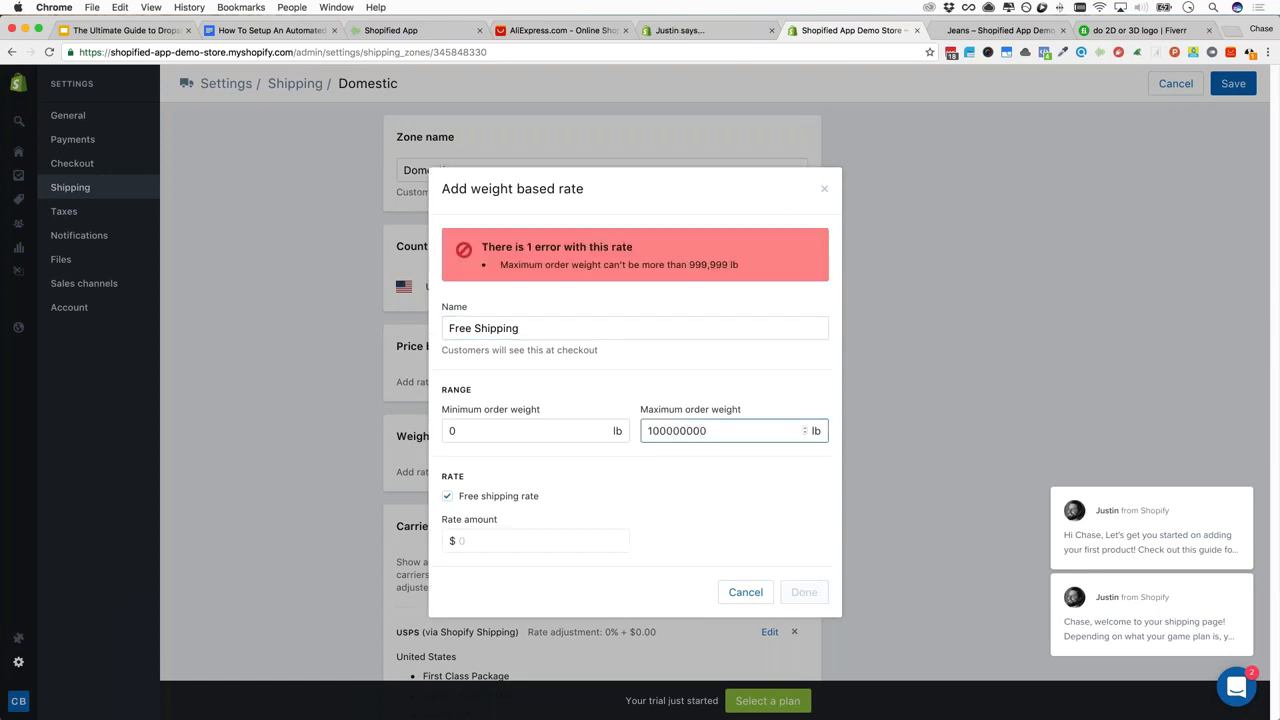
{"action": "double_click", "coordinate": [716, 431]}
{"action": "type", "text": "999"}
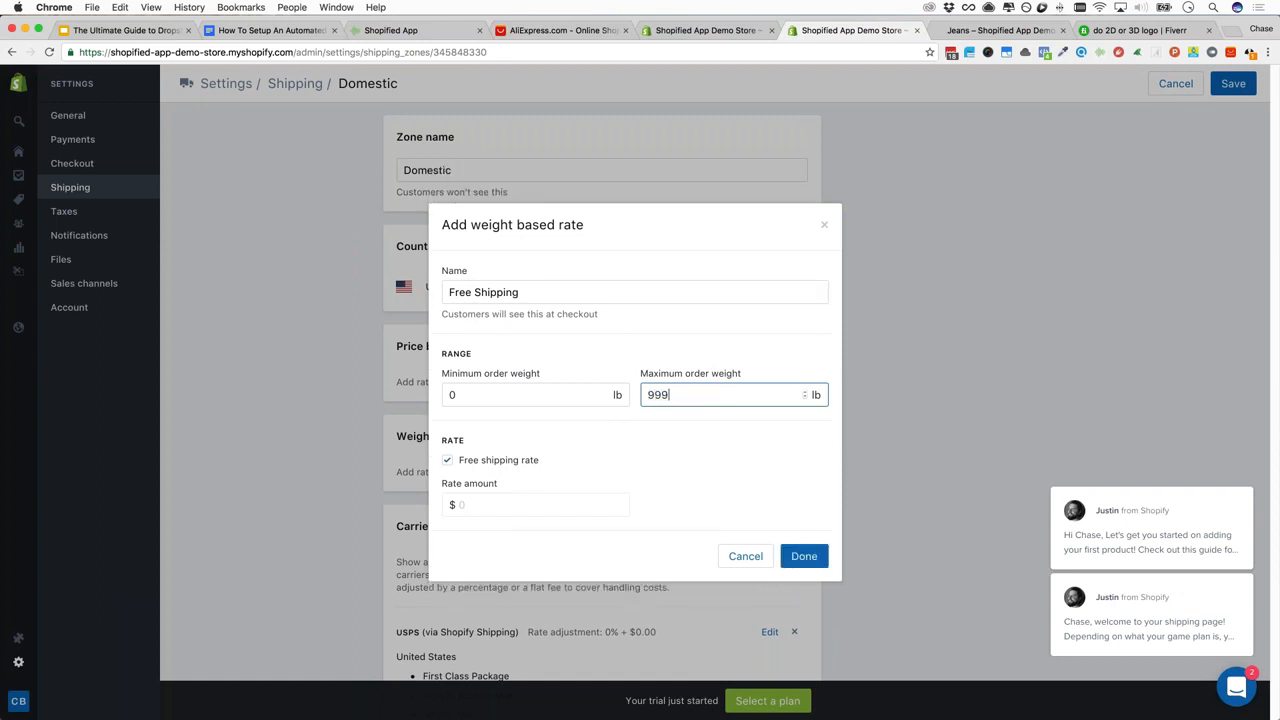
{"action": "type", "text": "9999"}
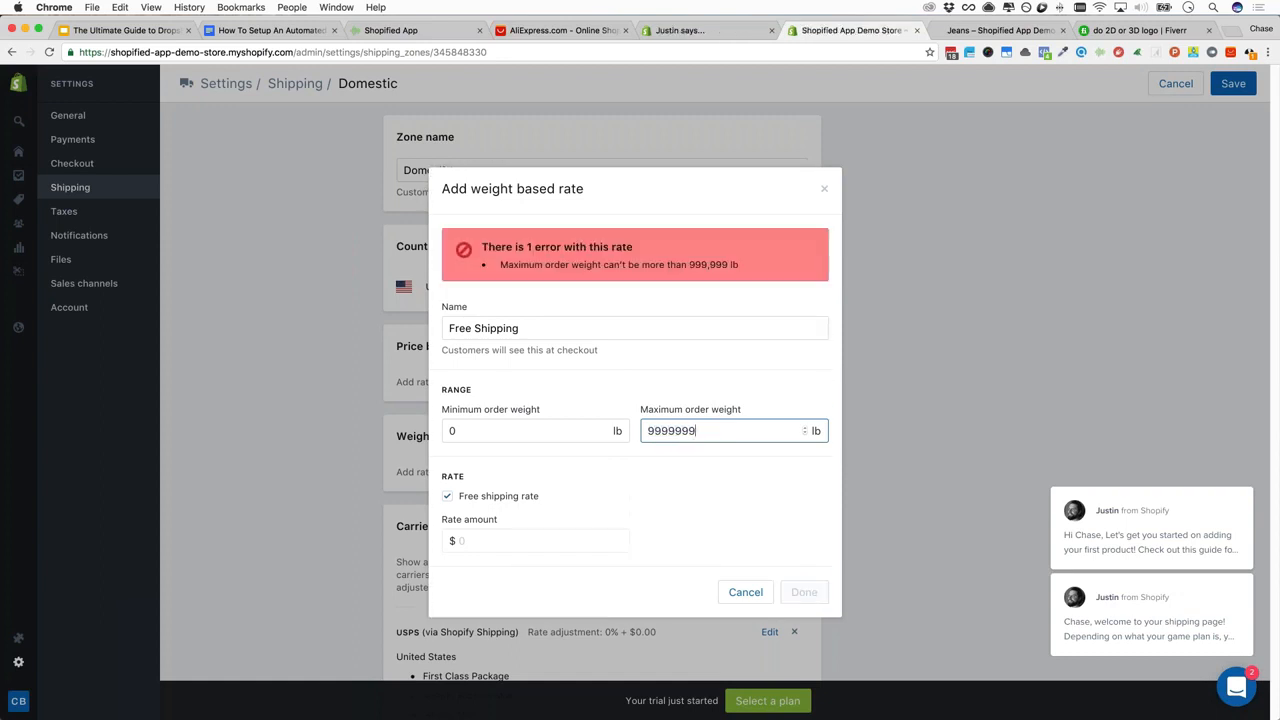
{"action": "key", "text": "BackSpace"}
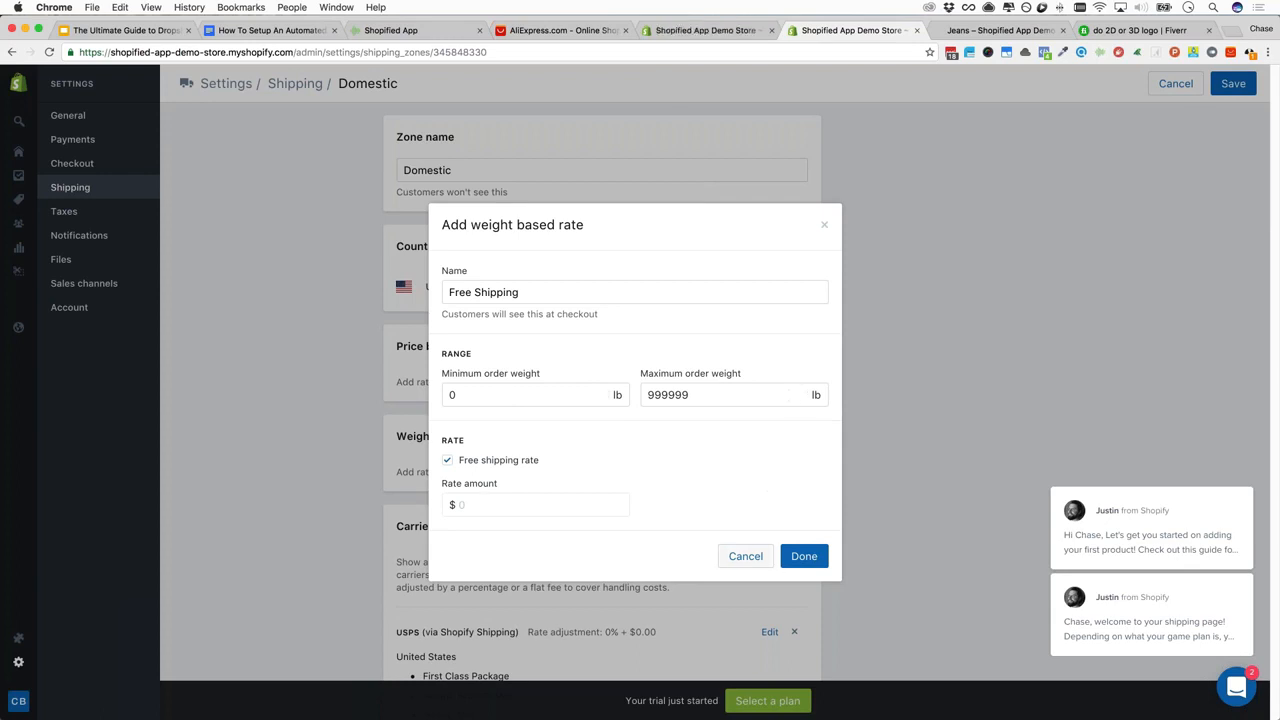
{"action": "left_click", "coordinate": [804, 557]}
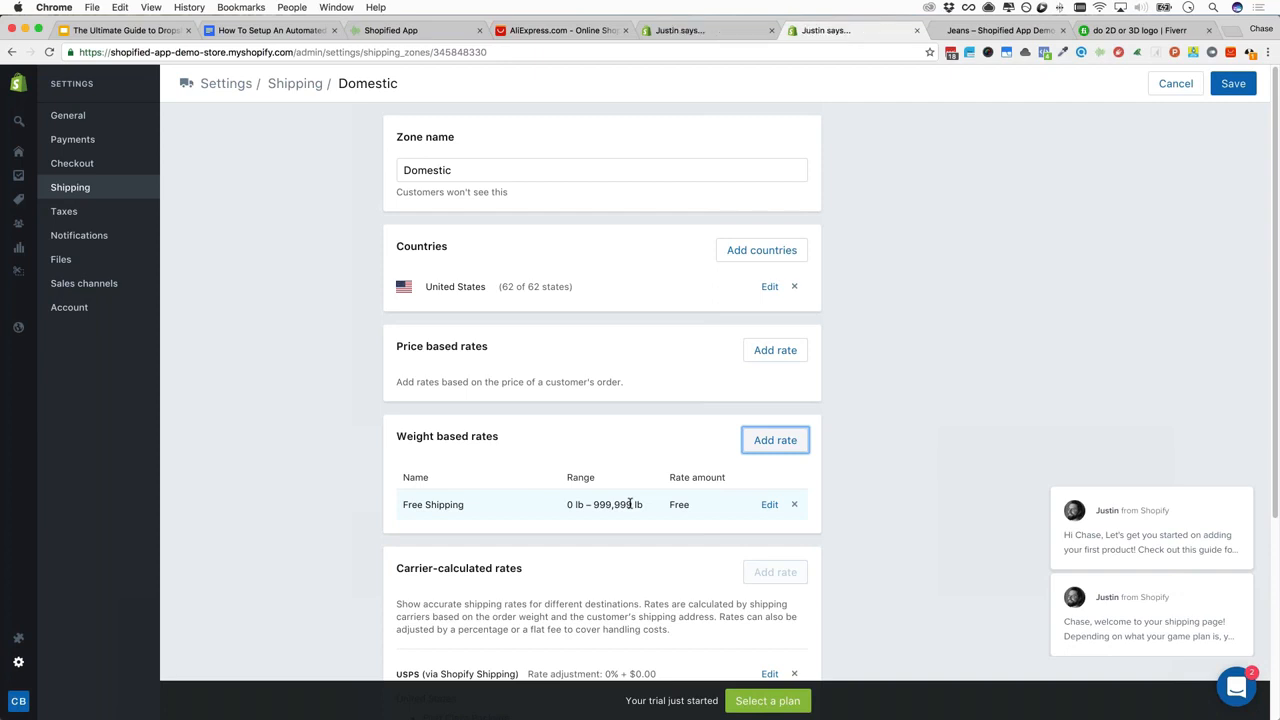
Check the Free Shipping rate on the Domestic zone page, then switch to the Google Docs outline
{"action": "scroll", "coordinate": [630, 504], "scroll_direction": "down", "scroll_amount": 5}
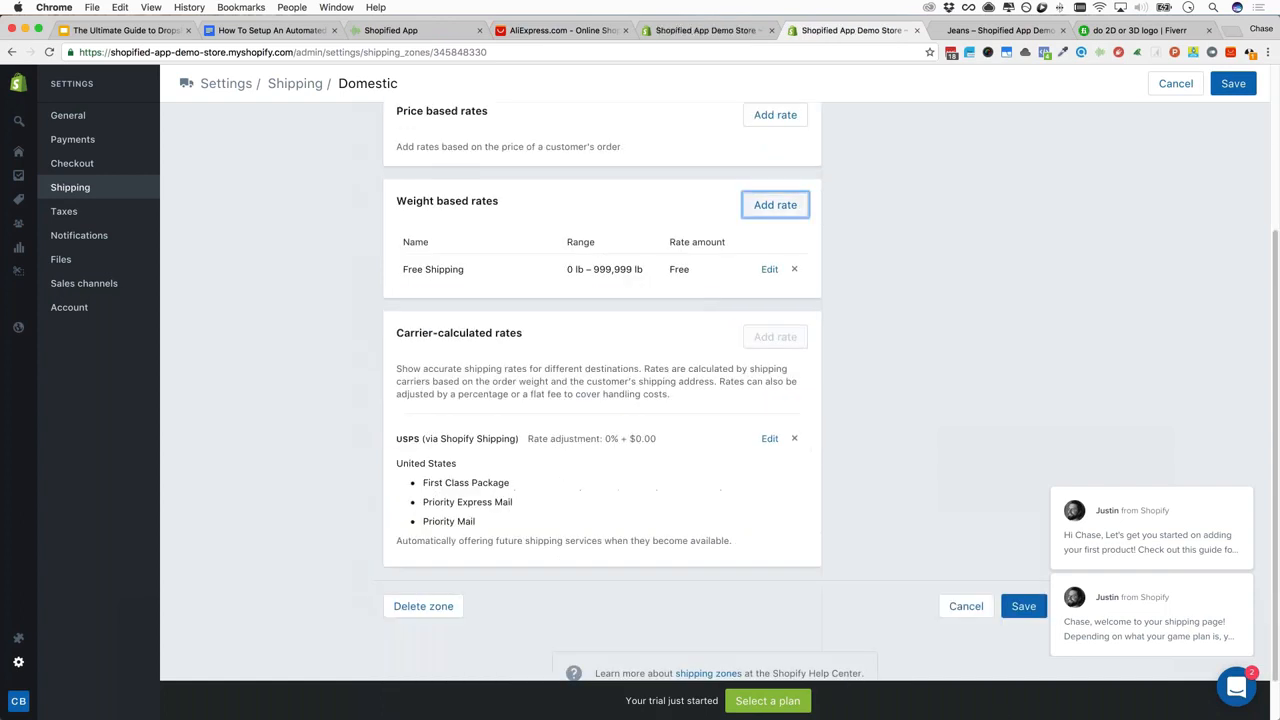
{"action": "left_click_drag", "start_coordinate": [398, 334], "coordinate": [534, 330]}
{"action": "left_click", "coordinate": [534, 330]}
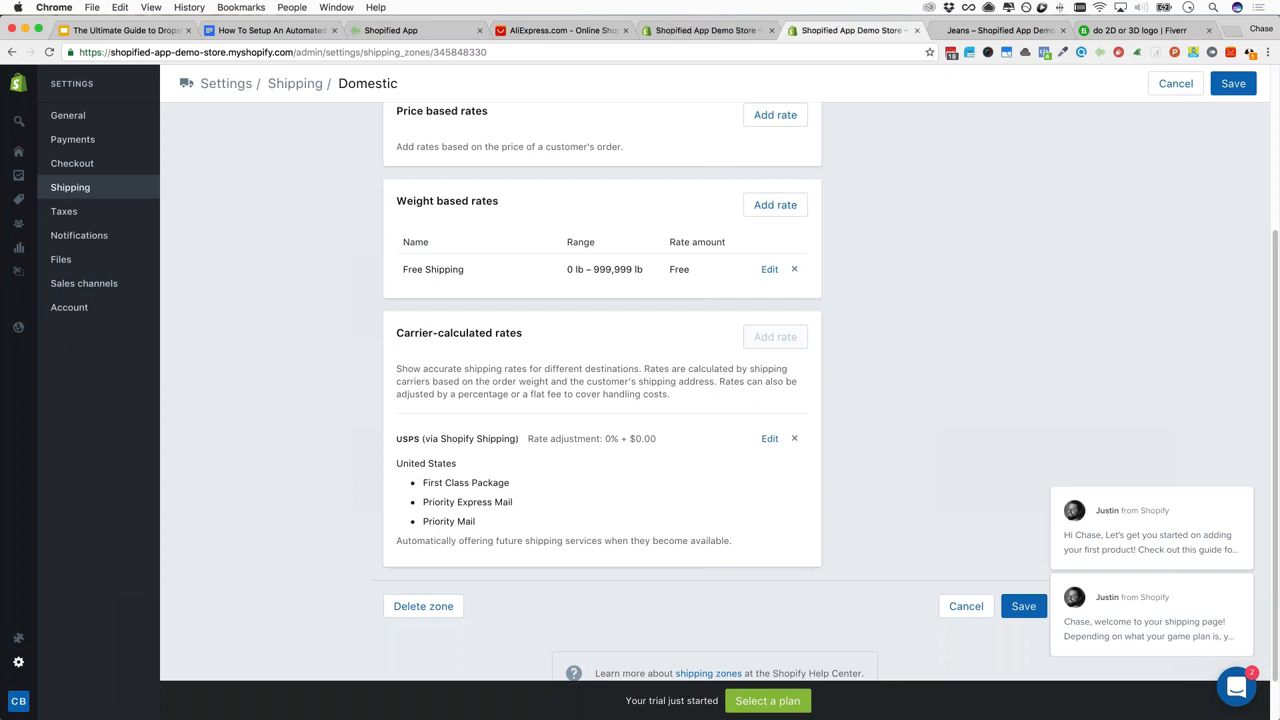
{"action": "scroll", "coordinate": [830, 392], "scroll_direction": "up", "scroll_amount": 4}
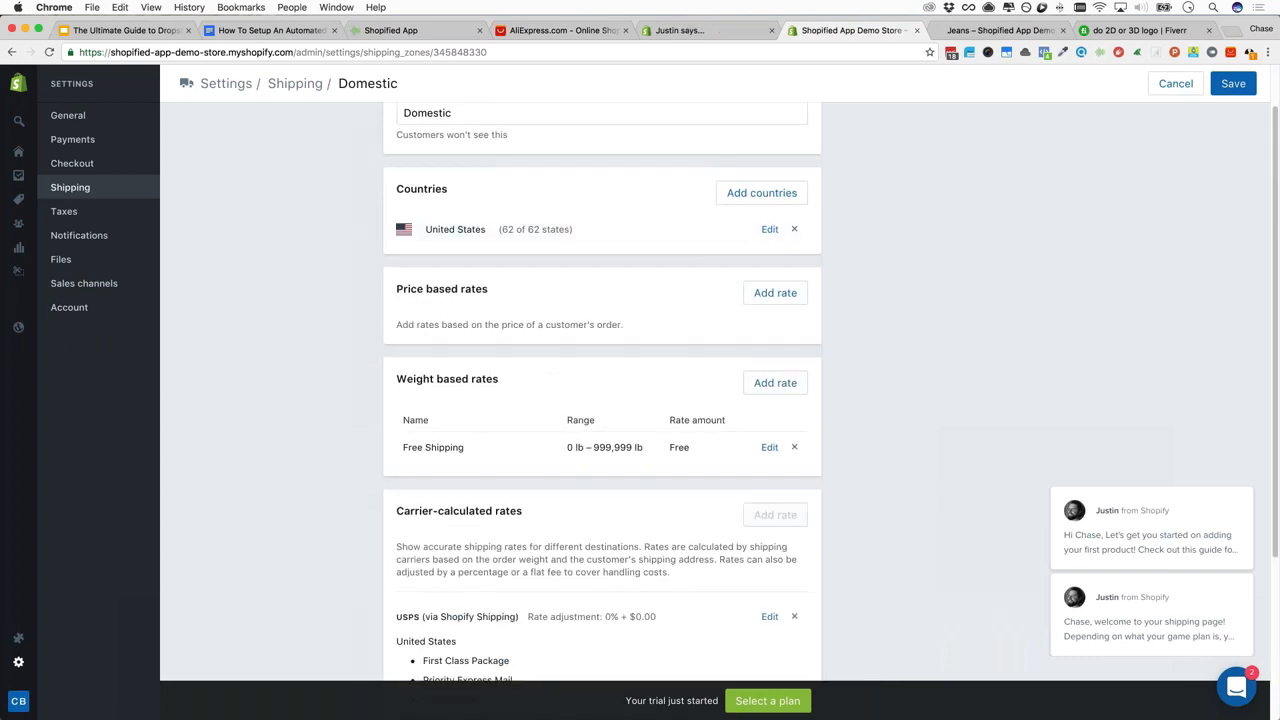
{"action": "scroll", "coordinate": [830, 392], "scroll_direction": "down", "scroll_amount": 1}
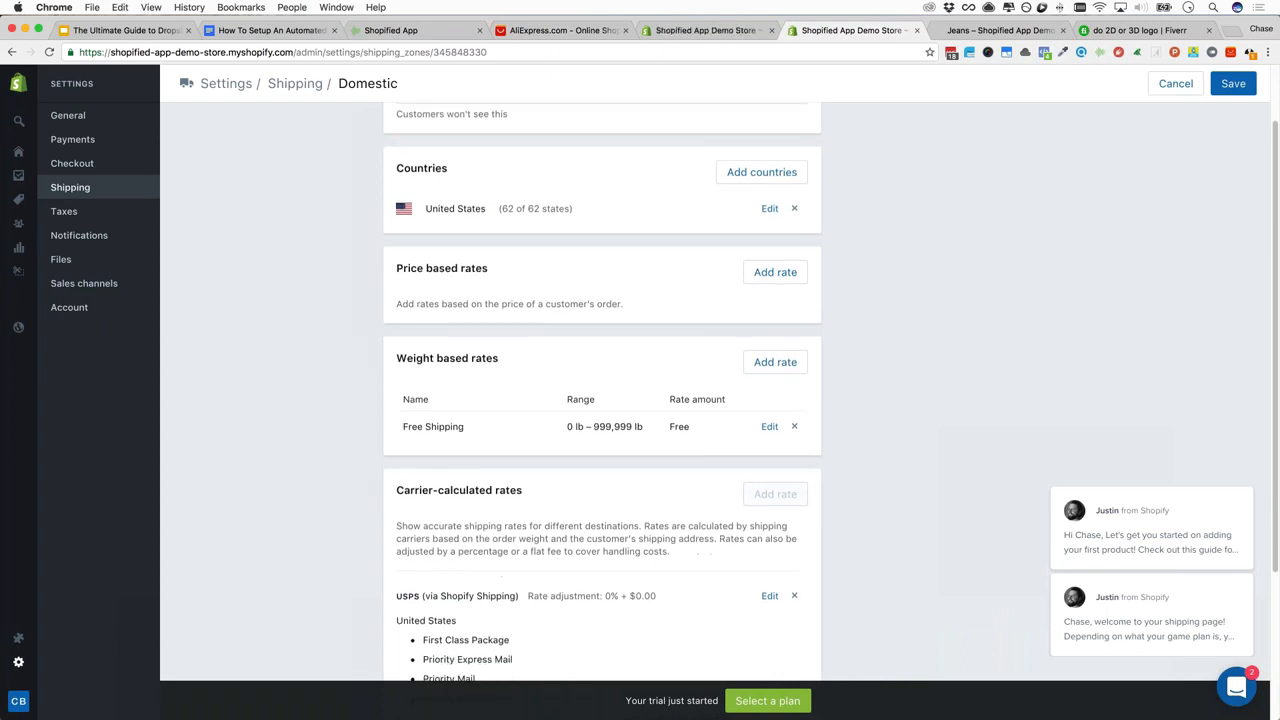
{"action": "scroll", "coordinate": [529, 234], "scroll_direction": "down", "scroll_amount": 5}
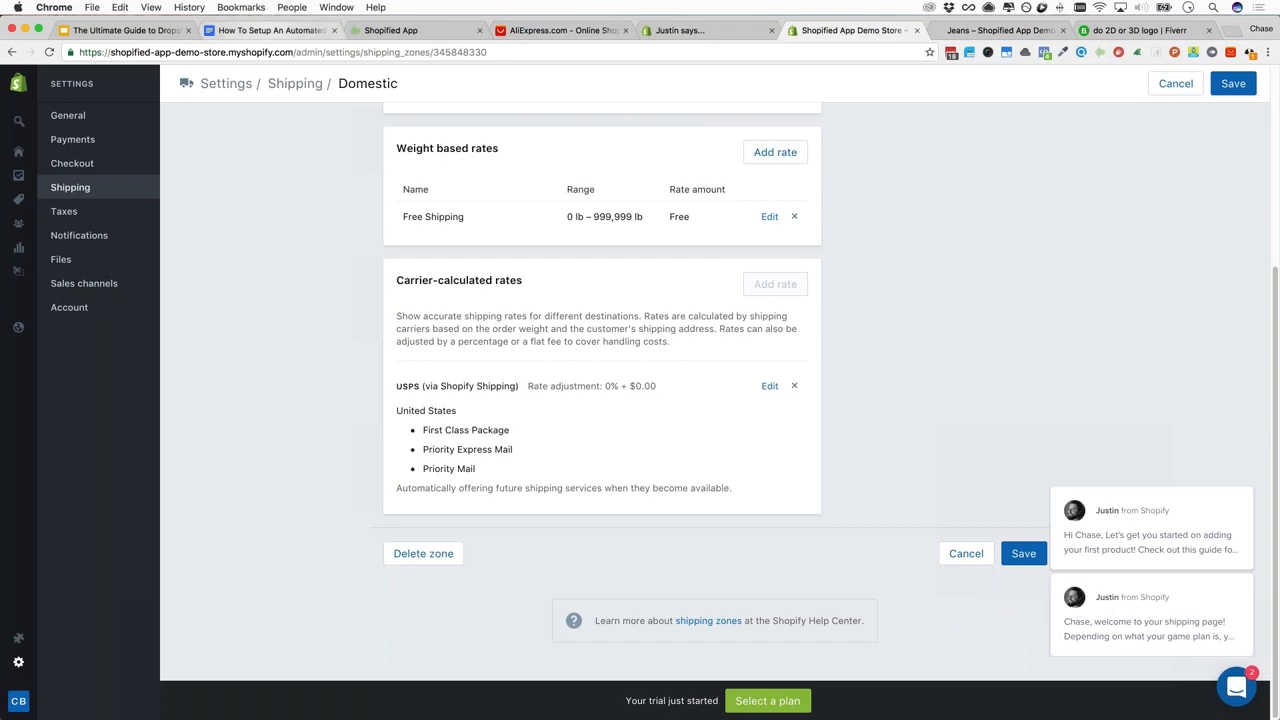
{"action": "left_click", "coordinate": [271, 31]}
{"action": "scroll", "coordinate": [577, 323], "scroll_direction": "down", "scroll_amount": 1}
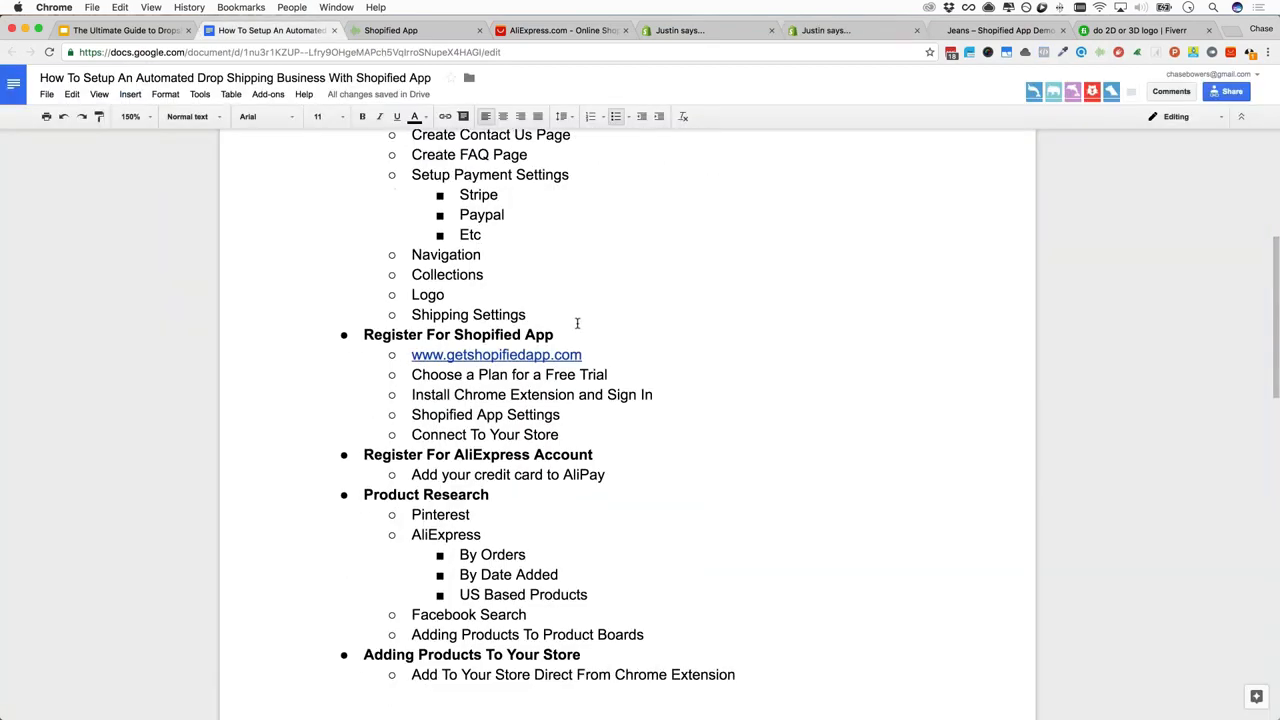
Scroll the outline, then return to Shopify and go to General settings, triggering the unsaved-changes warning
{"action": "scroll", "coordinate": [577, 323], "scroll_direction": "down", "scroll_amount": 2}
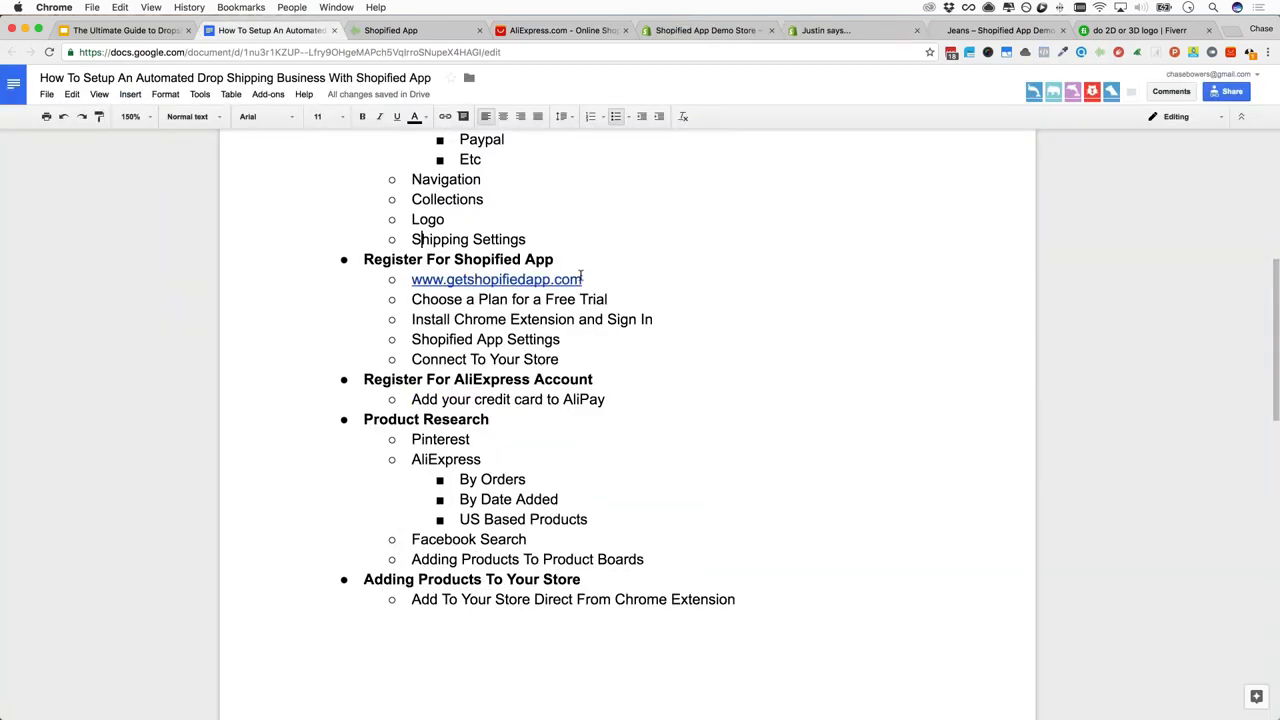
{"action": "left_click", "coordinate": [873, 35]}
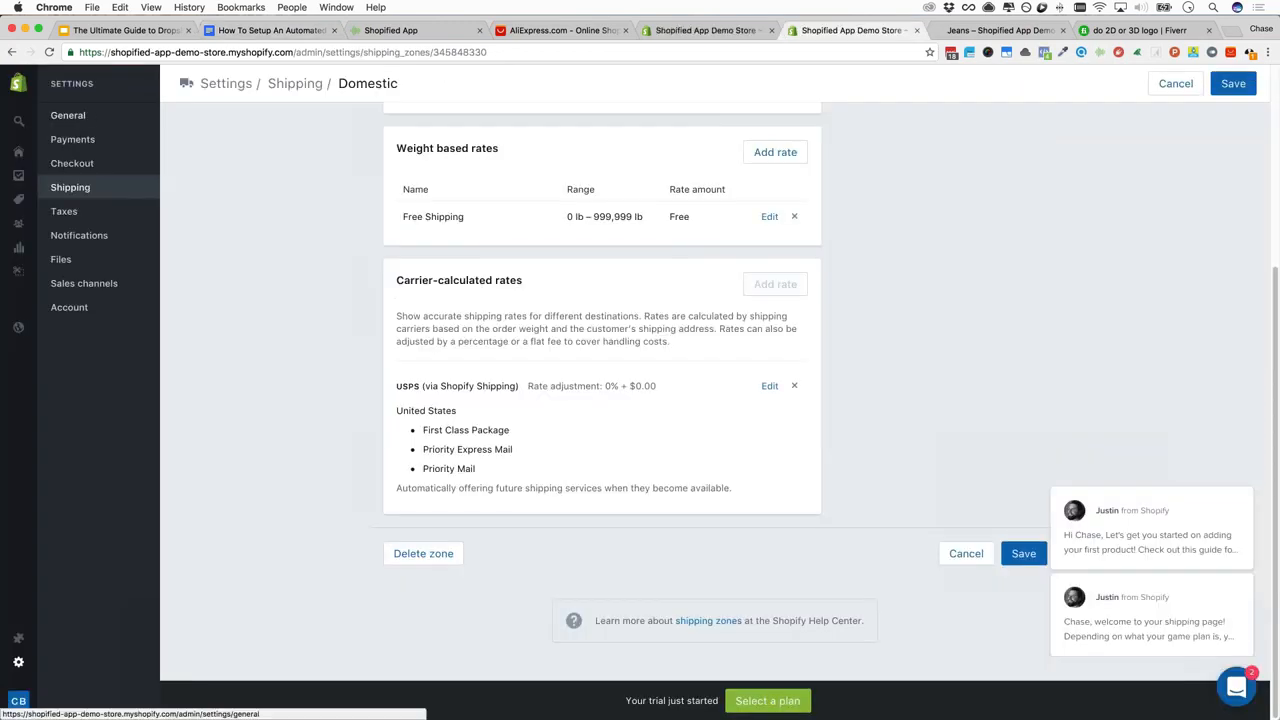
{"action": "left_click", "coordinate": [68, 115]}
Leave the zone page without saving, review General settings, and go to Taxes
{"action": "left_click", "coordinate": [788, 250]}
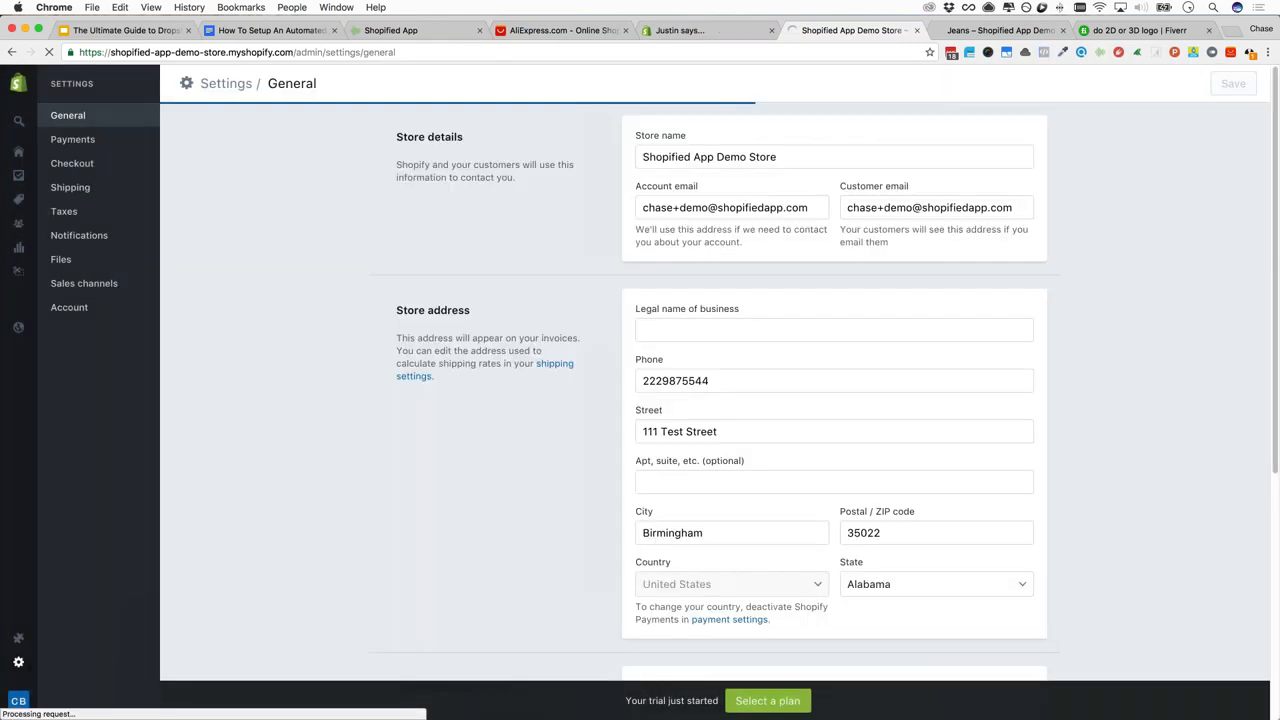
{"action": "left_click", "coordinate": [800, 330]}
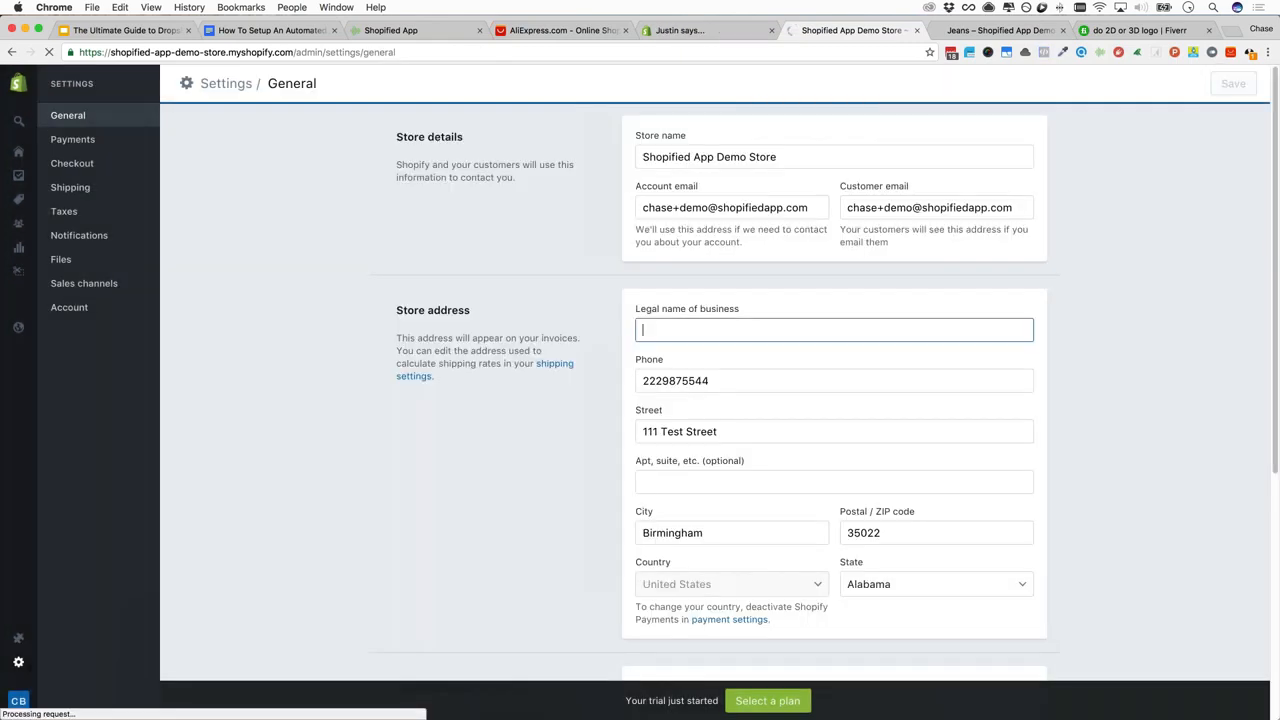
{"action": "scroll", "coordinate": [715, 390], "scroll_direction": "down", "scroll_amount": 3}
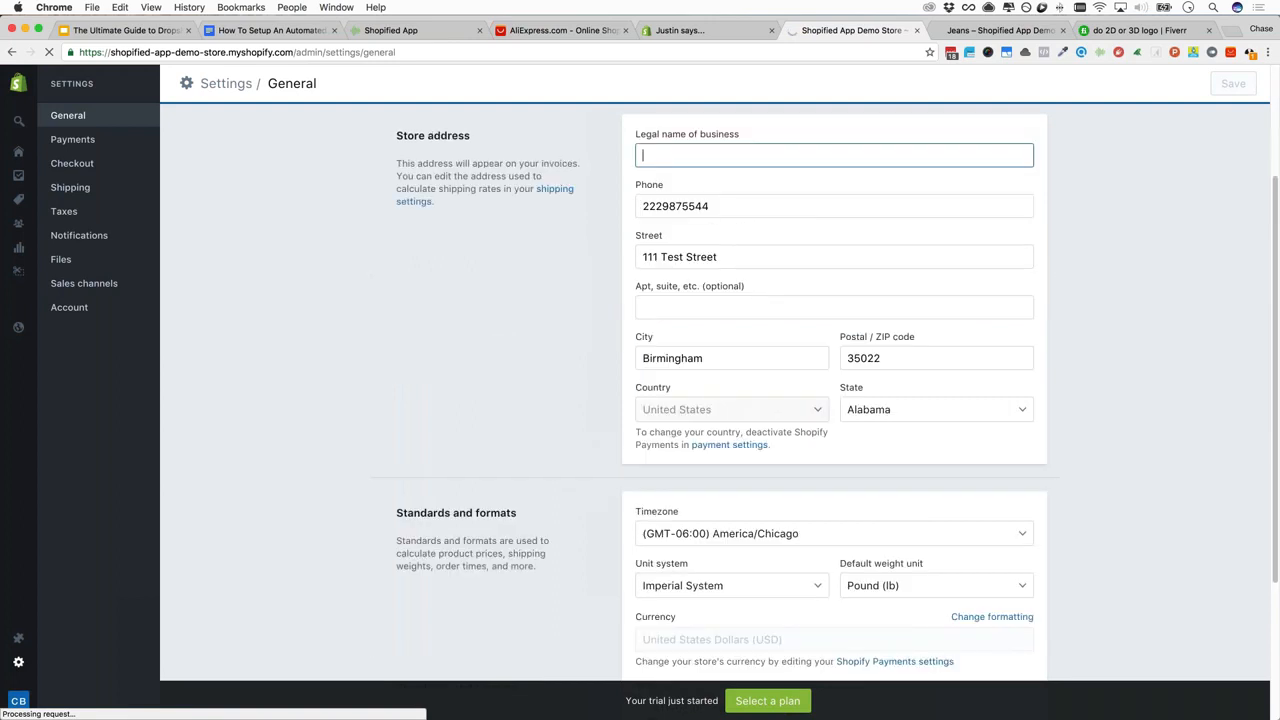
{"action": "scroll", "coordinate": [681, 366], "scroll_direction": "down", "scroll_amount": 4}
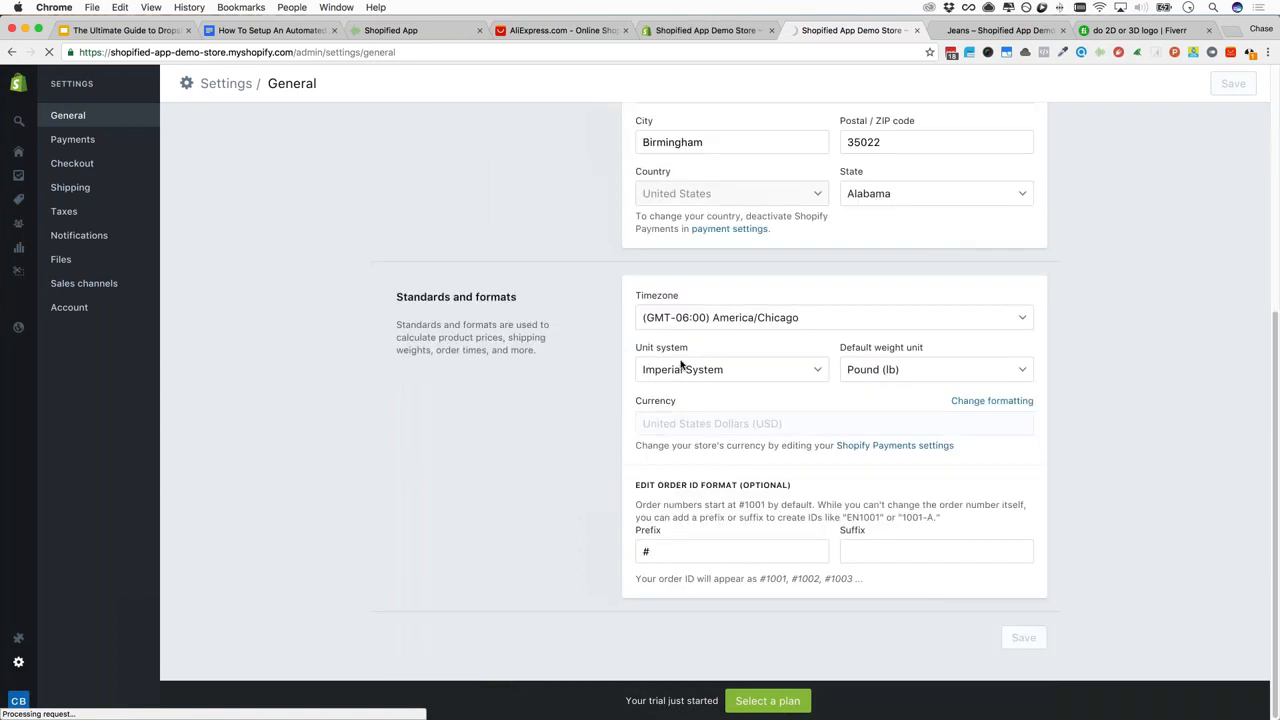
{"action": "scroll", "coordinate": [301, 186], "scroll_direction": "up", "scroll_amount": 4}
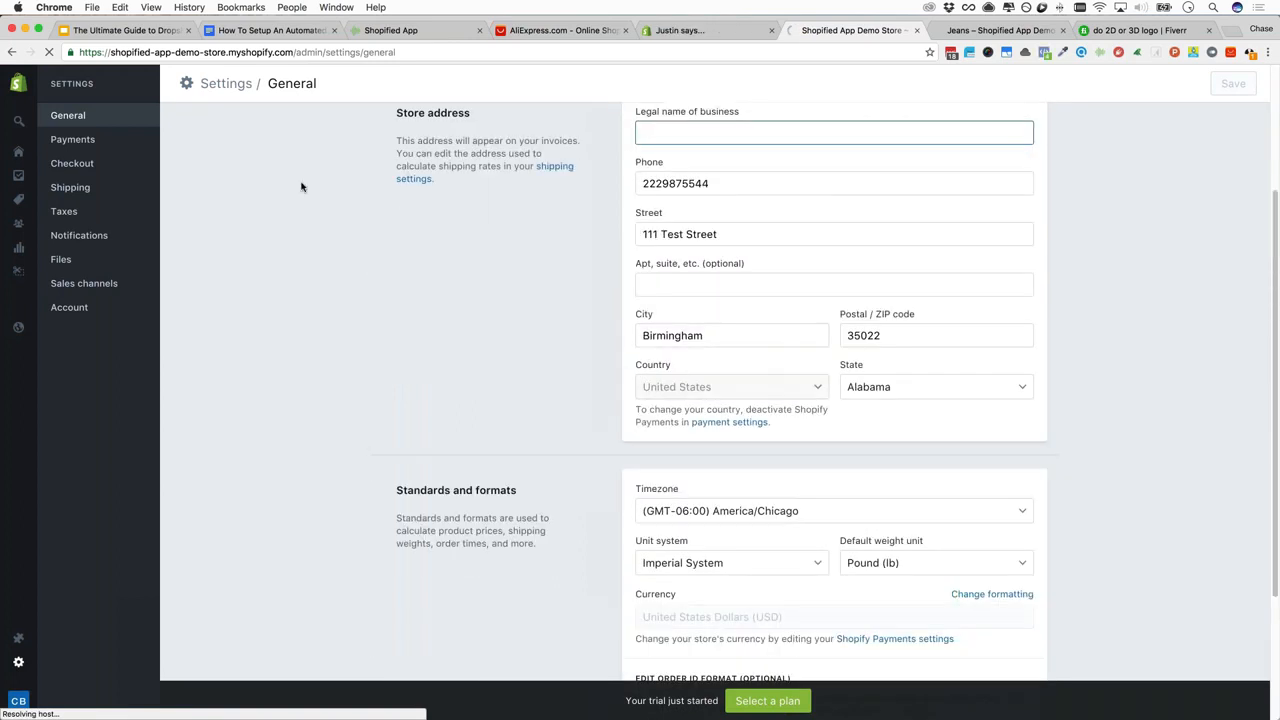
{"action": "scroll", "coordinate": [301, 186], "scroll_direction": "up", "scroll_amount": 4}
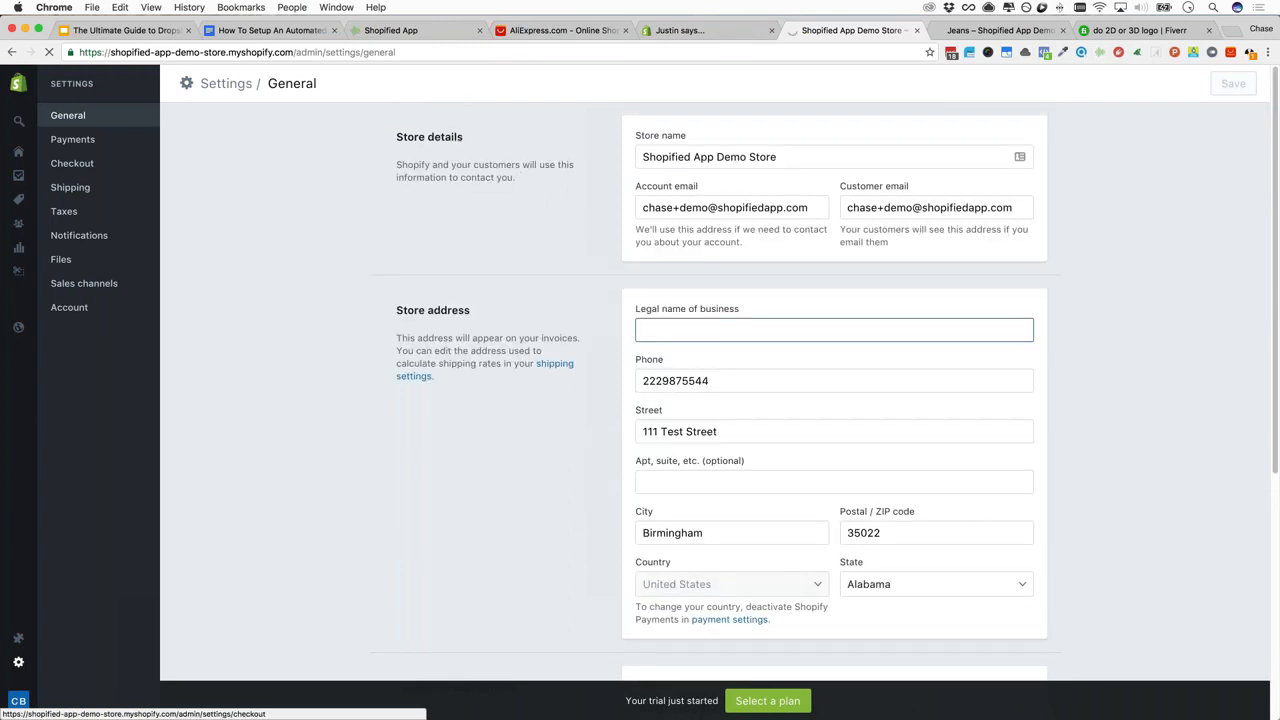
{"action": "left_click", "coordinate": [64, 212]}
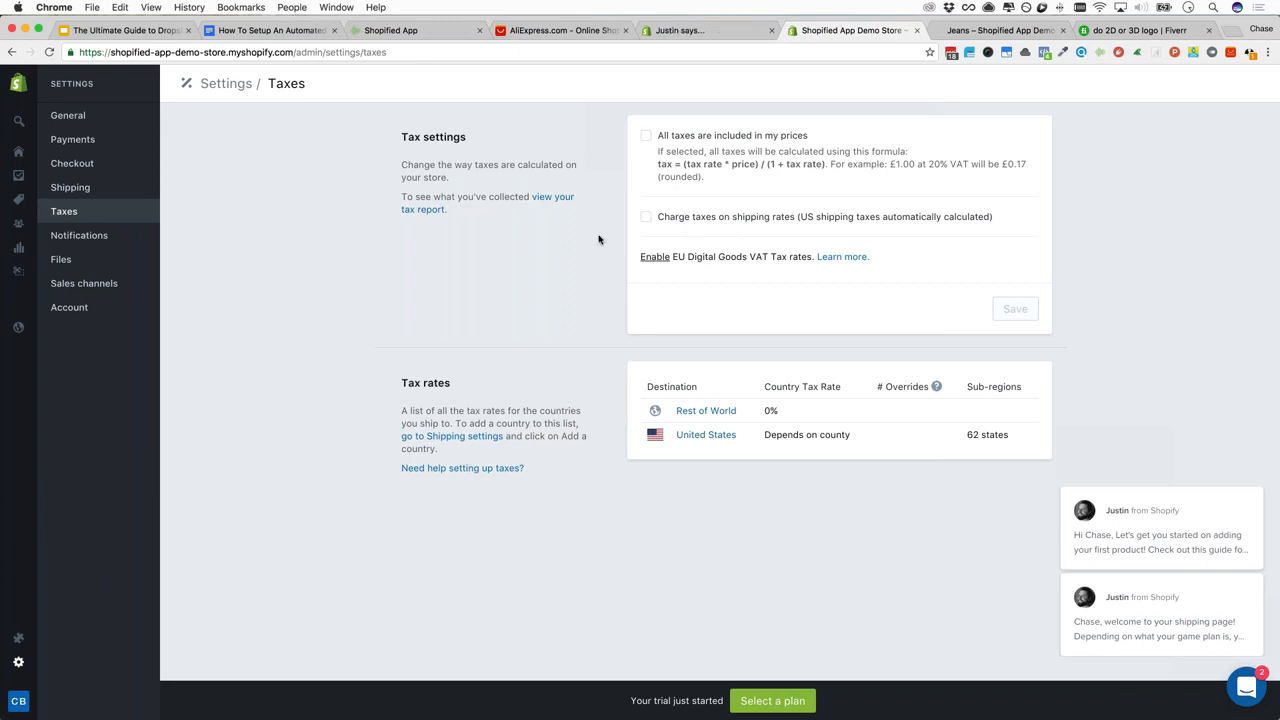
Open the Order confirmation notification template and scroll through its HTML body
{"action": "left_click", "coordinate": [89, 238]}
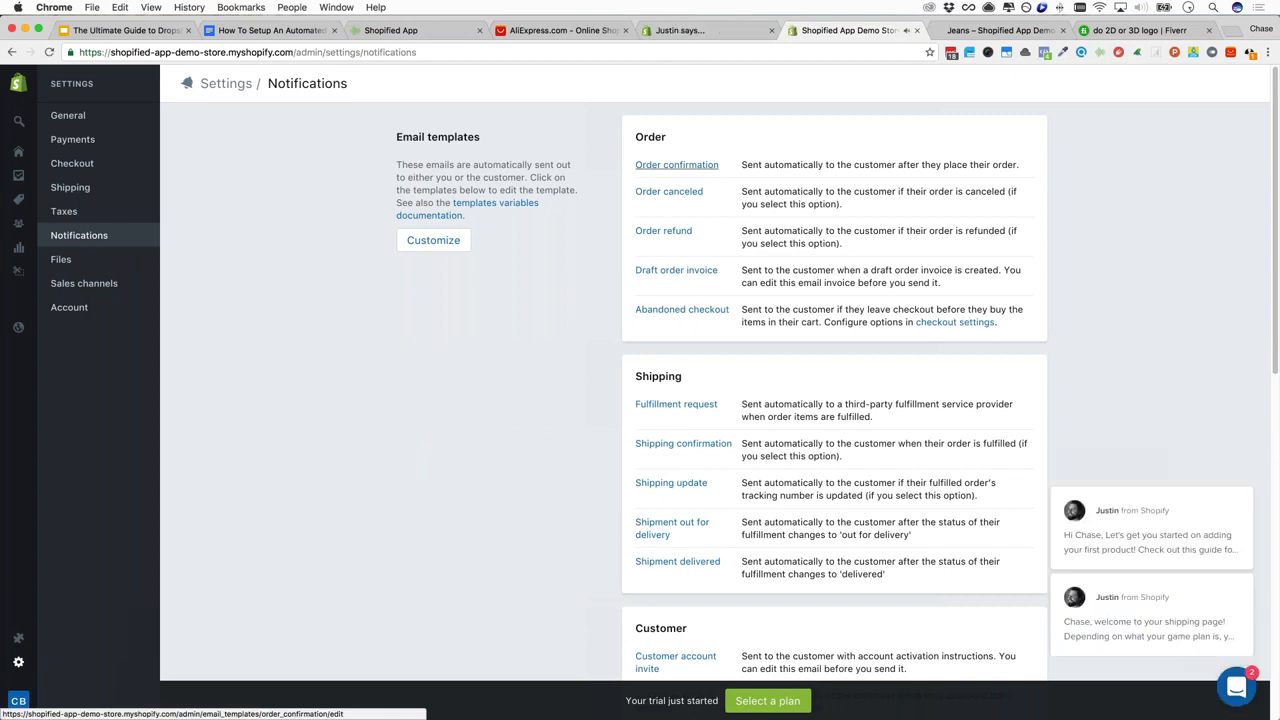
{"action": "left_click", "coordinate": [676, 165]}
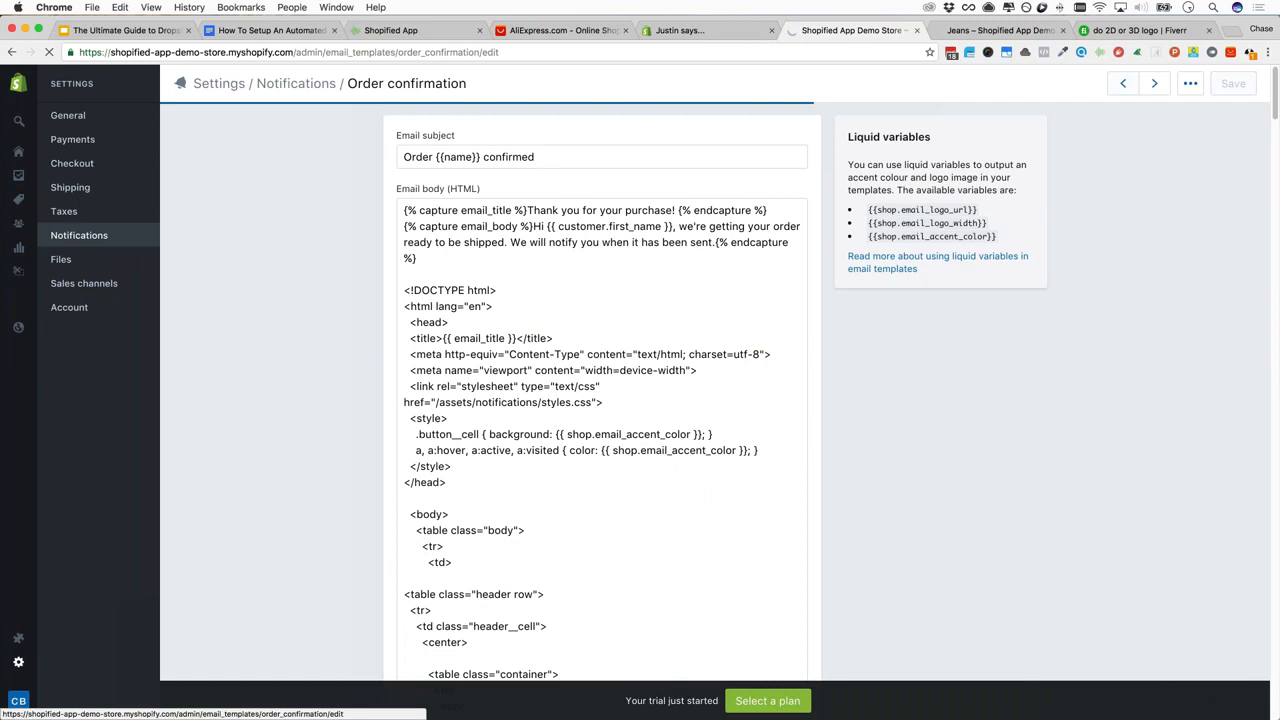
{"action": "scroll", "coordinate": [497, 365], "scroll_direction": "down", "scroll_amount": 4}
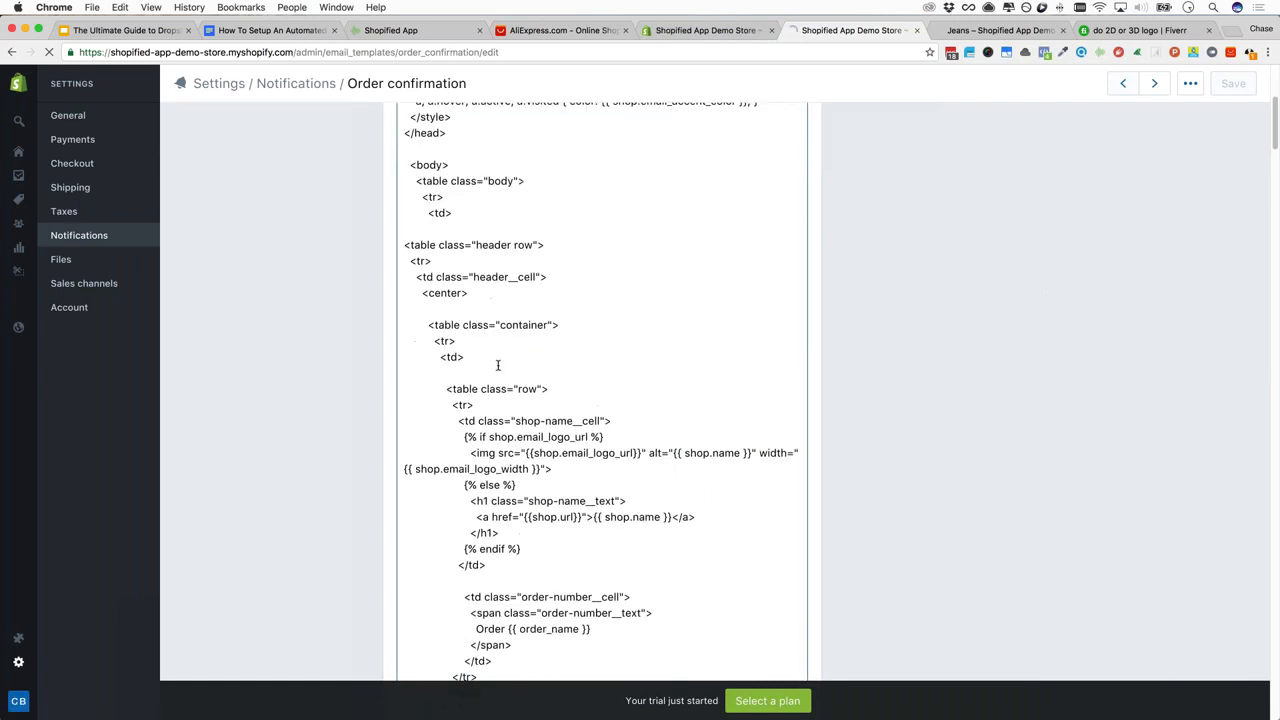
{"action": "scroll", "coordinate": [497, 365], "scroll_direction": "down", "scroll_amount": 6}
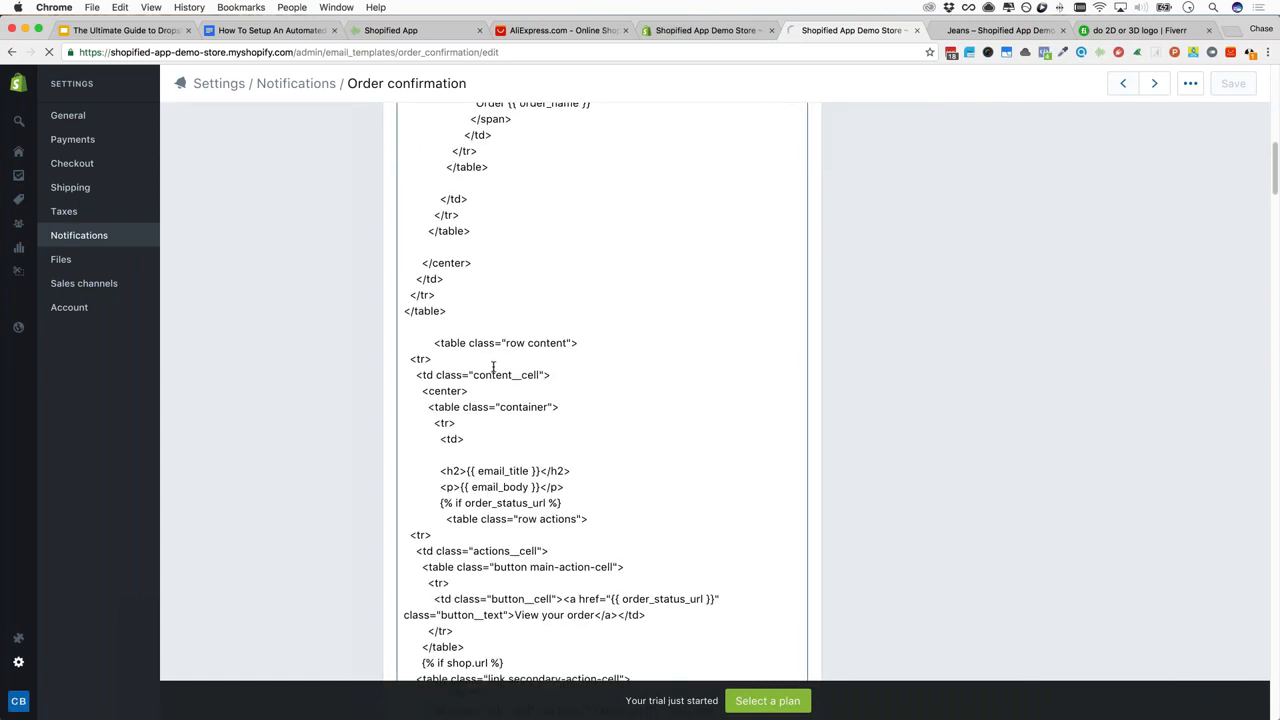
{"action": "scroll", "coordinate": [494, 368], "scroll_direction": "down", "scroll_amount": 2}
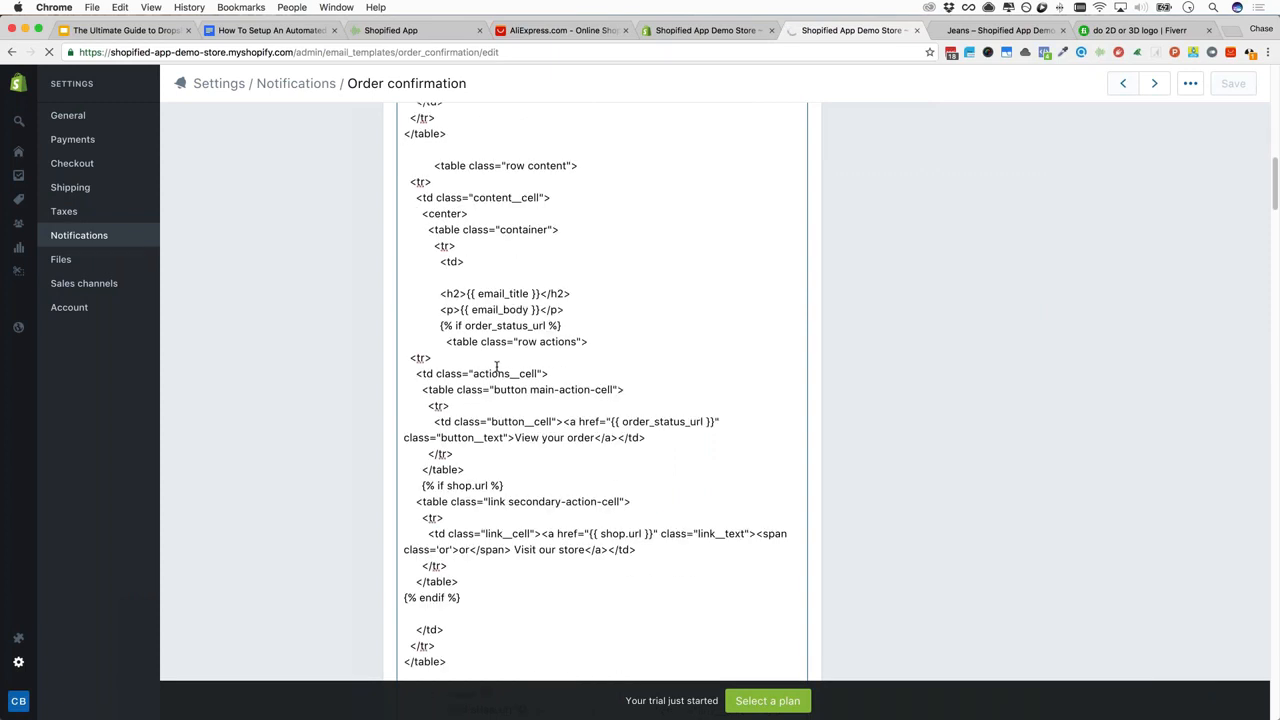
{"action": "scroll", "coordinate": [496, 368], "scroll_direction": "down", "scroll_amount": 5}
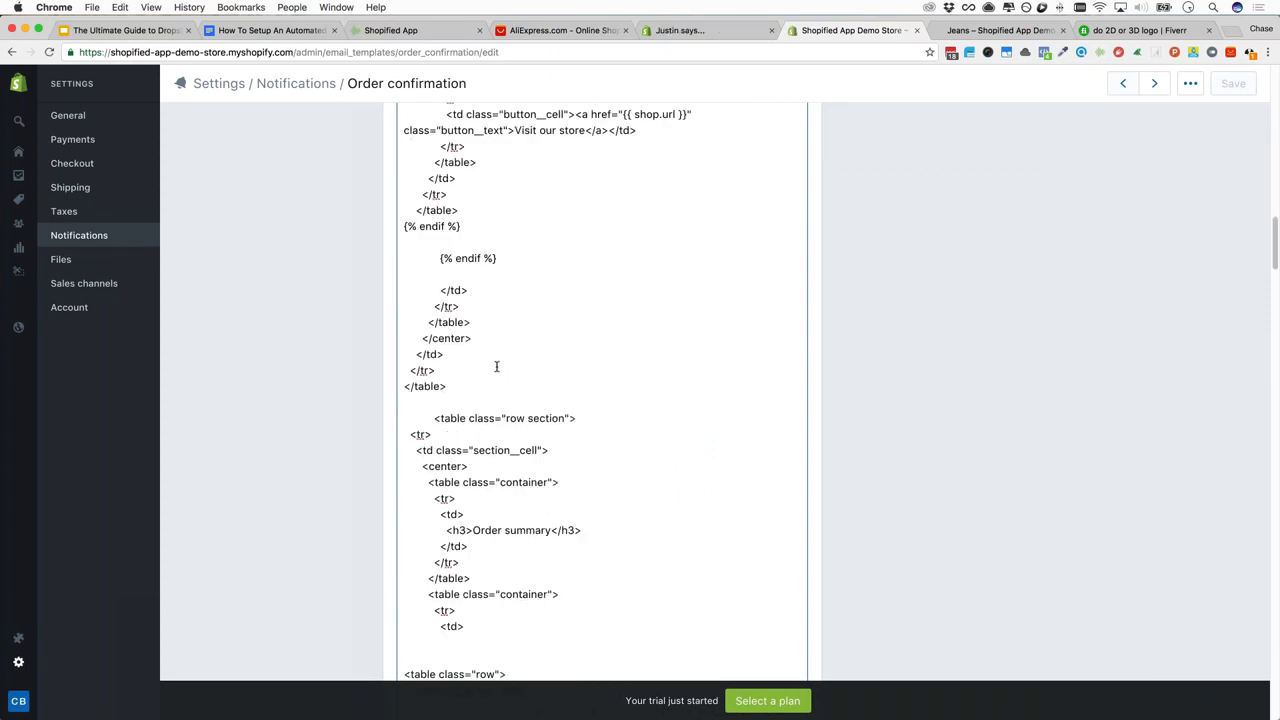
{"action": "scroll", "coordinate": [496, 367], "scroll_direction": "down", "scroll_amount": 6}
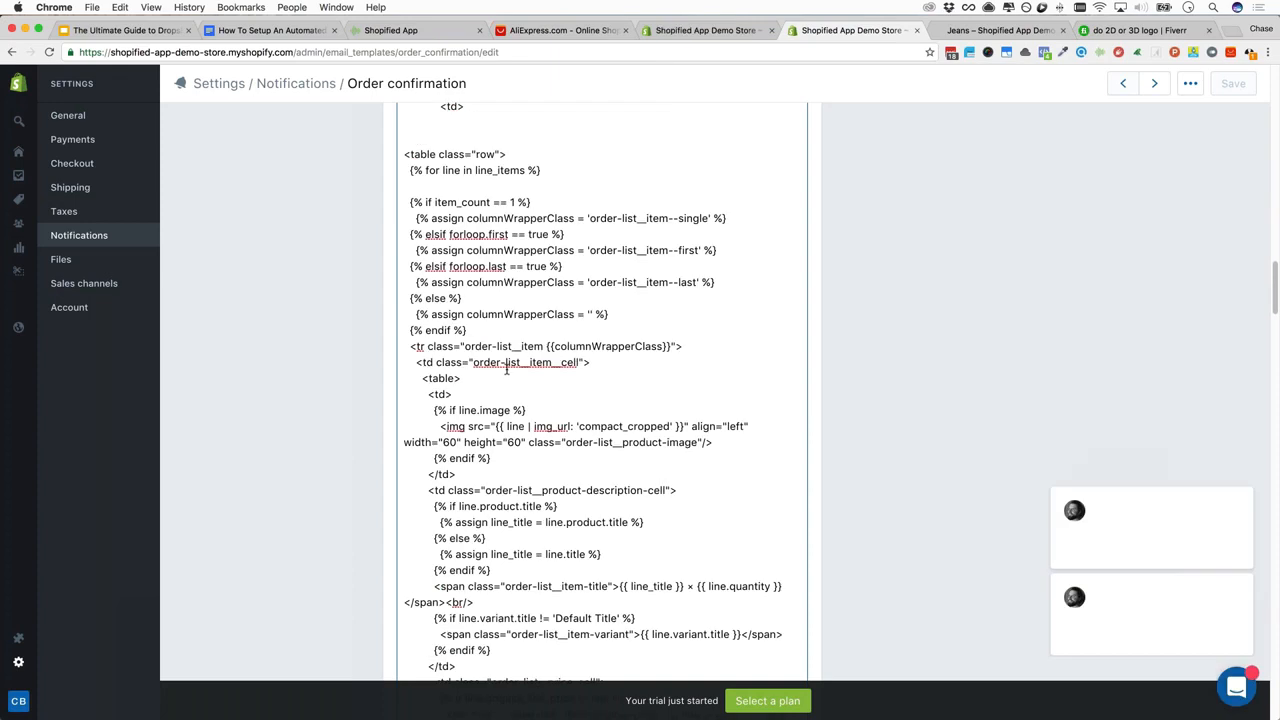
{"action": "scroll", "coordinate": [506, 368], "scroll_direction": "down", "scroll_amount": 6}
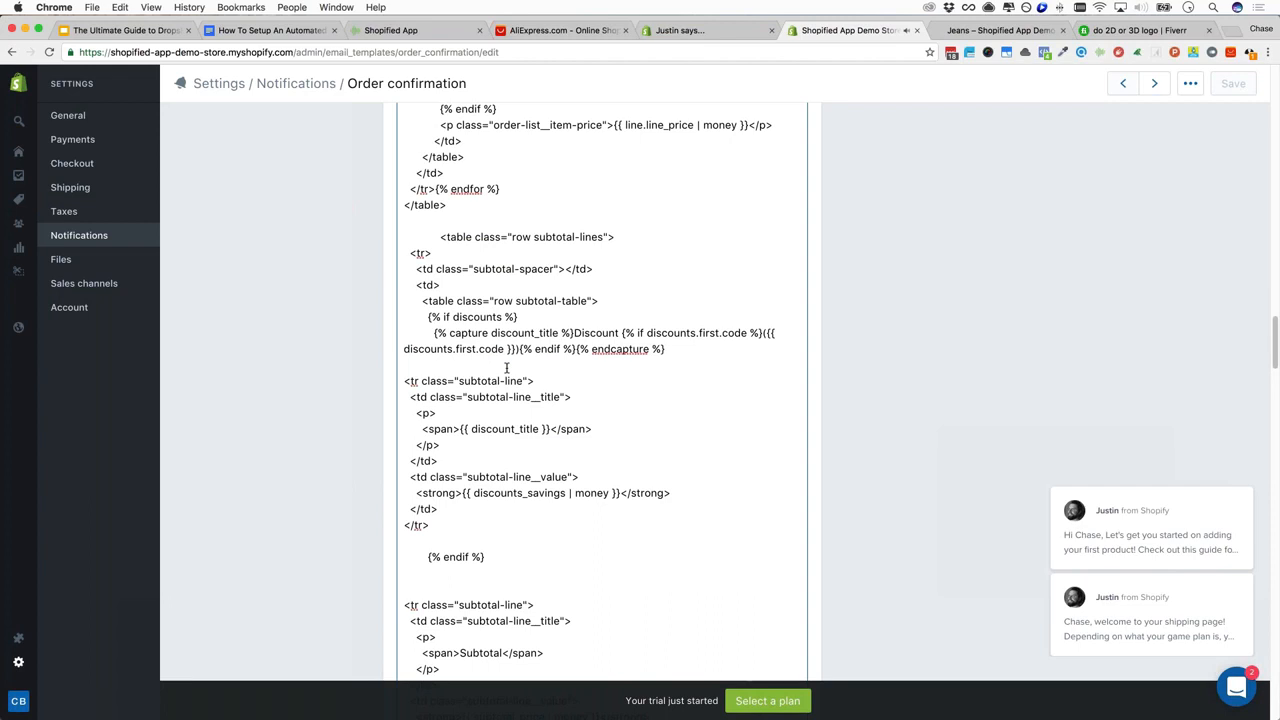
{"action": "scroll", "coordinate": [506, 368], "scroll_direction": "down", "scroll_amount": 5}
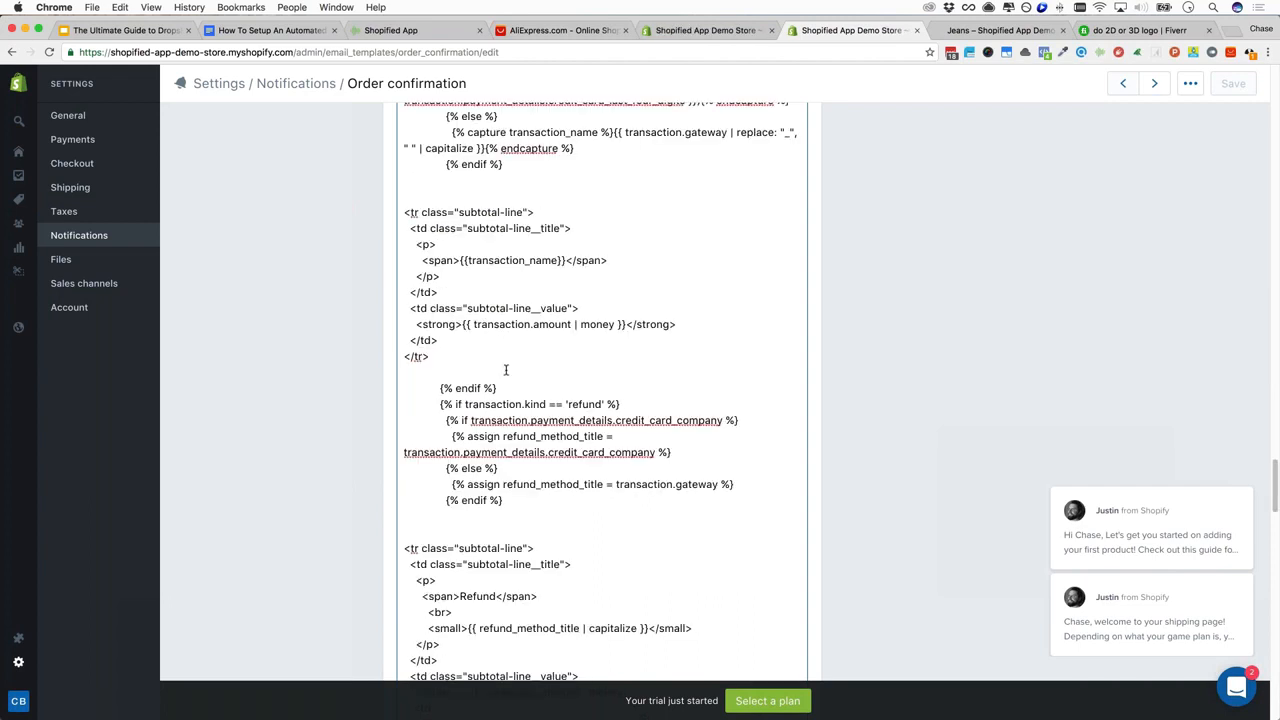
{"action": "scroll", "coordinate": [650, 268], "scroll_direction": "down", "scroll_amount": 5}
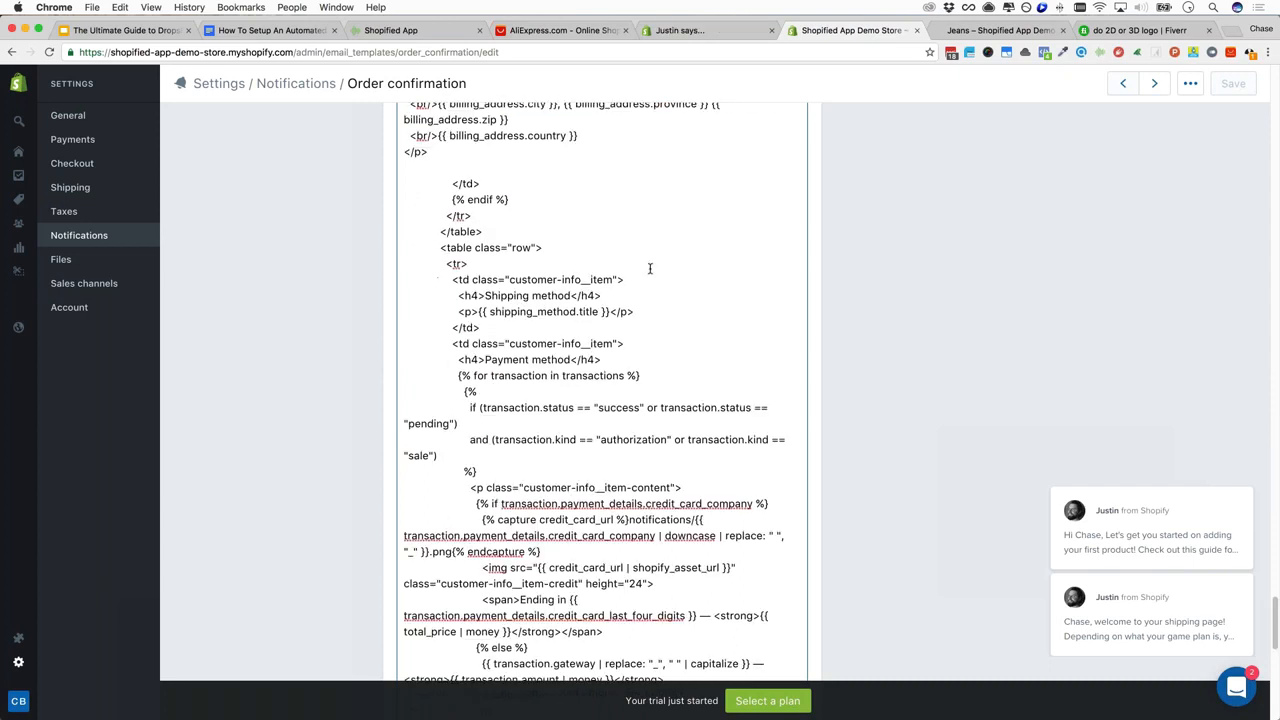
{"action": "scroll", "coordinate": [650, 268], "scroll_direction": "down", "scroll_amount": 15}
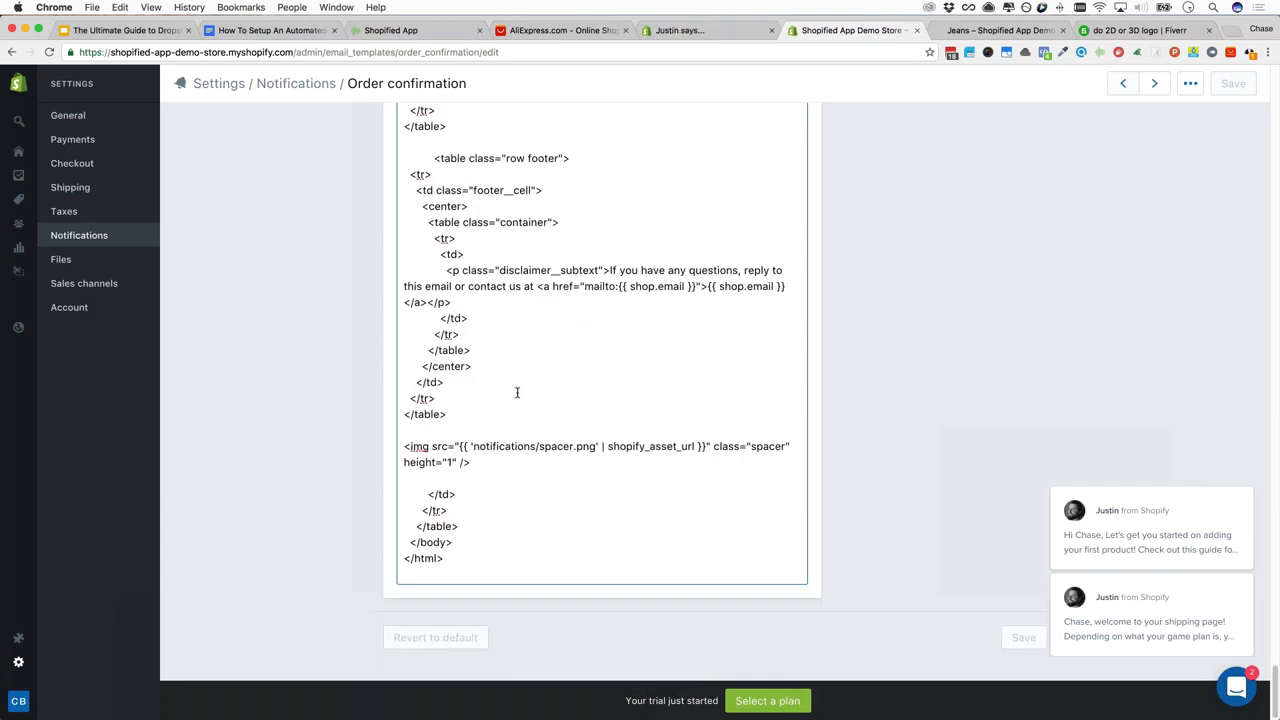
{"action": "scroll", "coordinate": [517, 392], "scroll_direction": "up", "scroll_amount": 10}
{"action": "scroll", "coordinate": [517, 392], "scroll_direction": "up", "scroll_amount": 15}
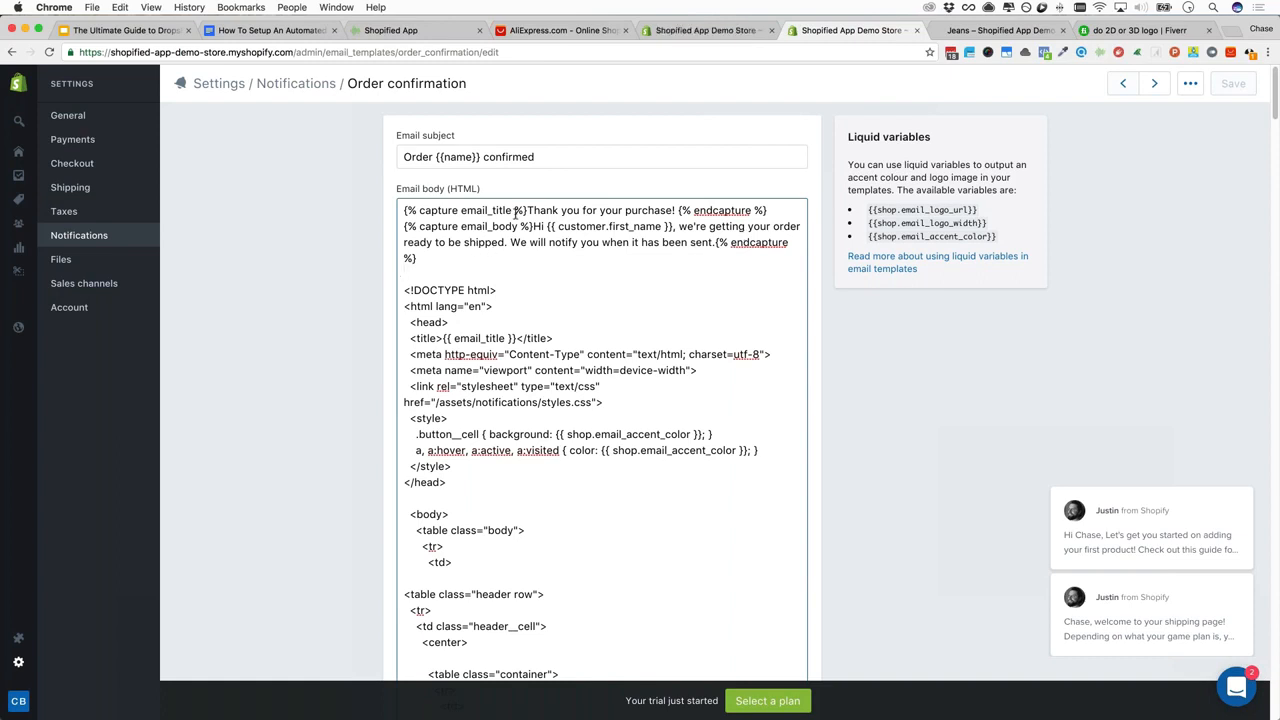
Add a period after 'has been sent' and return to the Notifications list
{"action": "left_click_drag", "start_coordinate": [527, 210], "coordinate": [404, 210]}
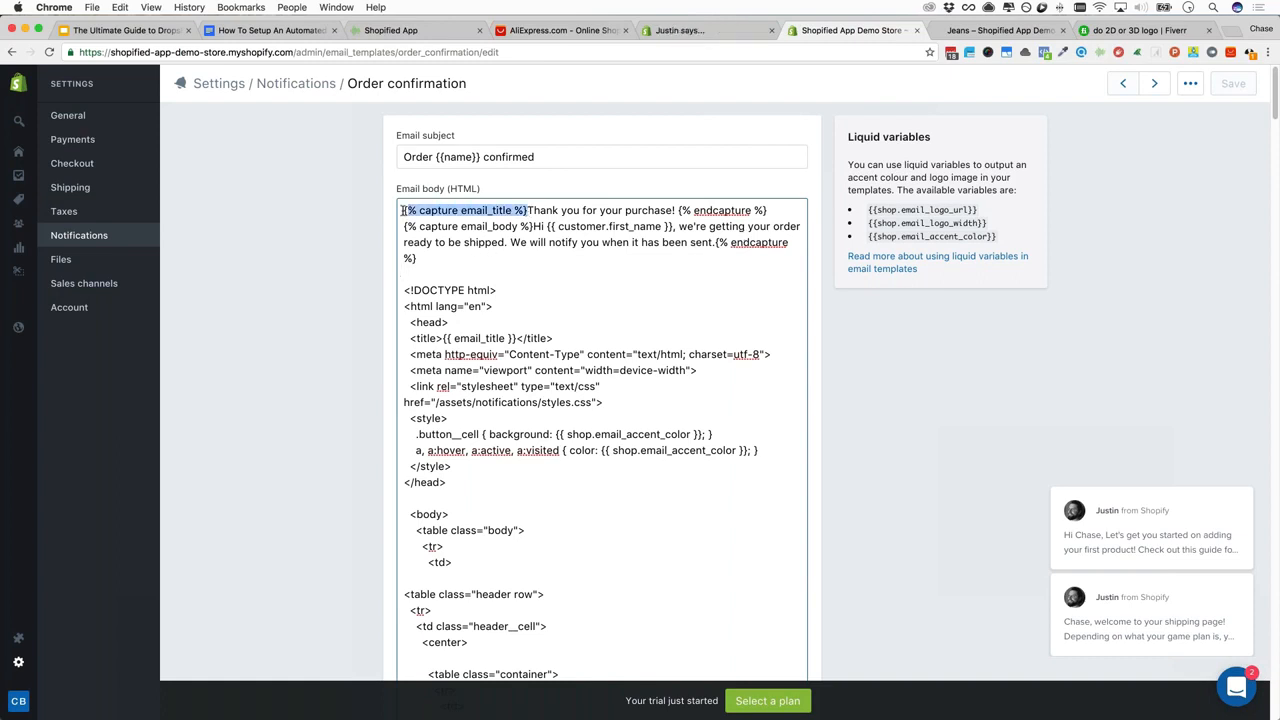
{"action": "left_click", "coordinate": [457, 210]}
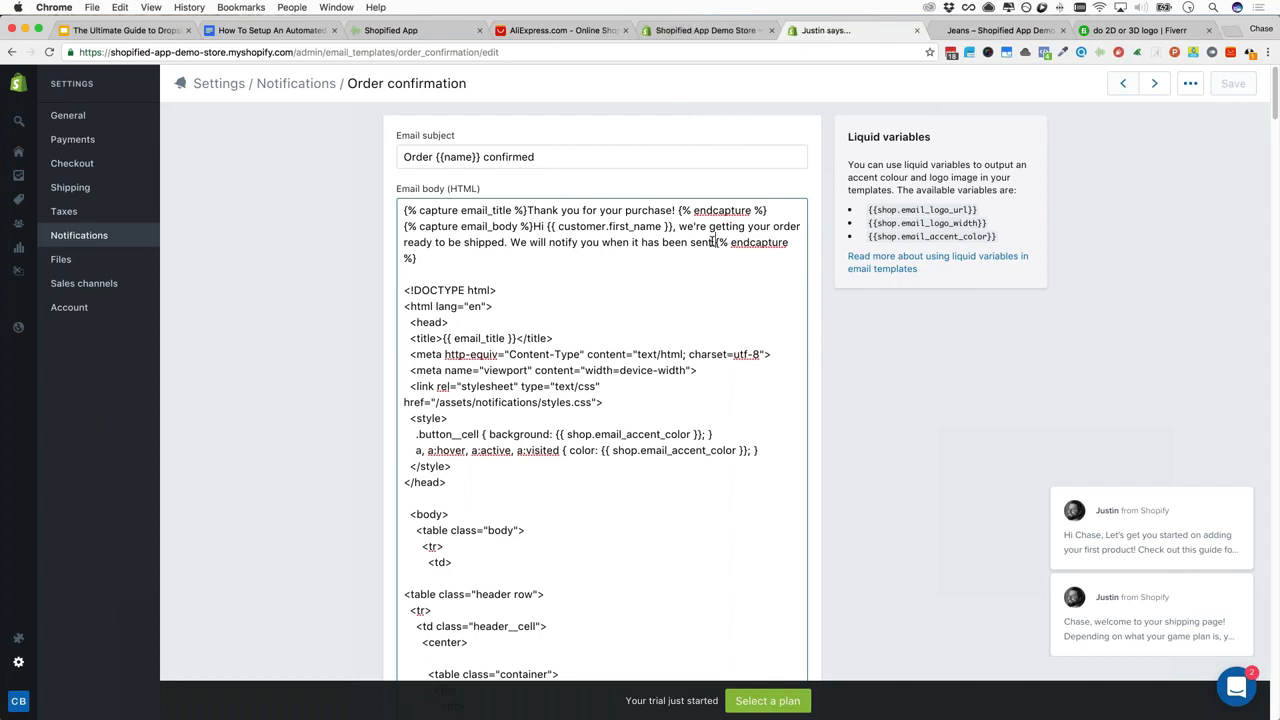
{"action": "type", "text": "."}
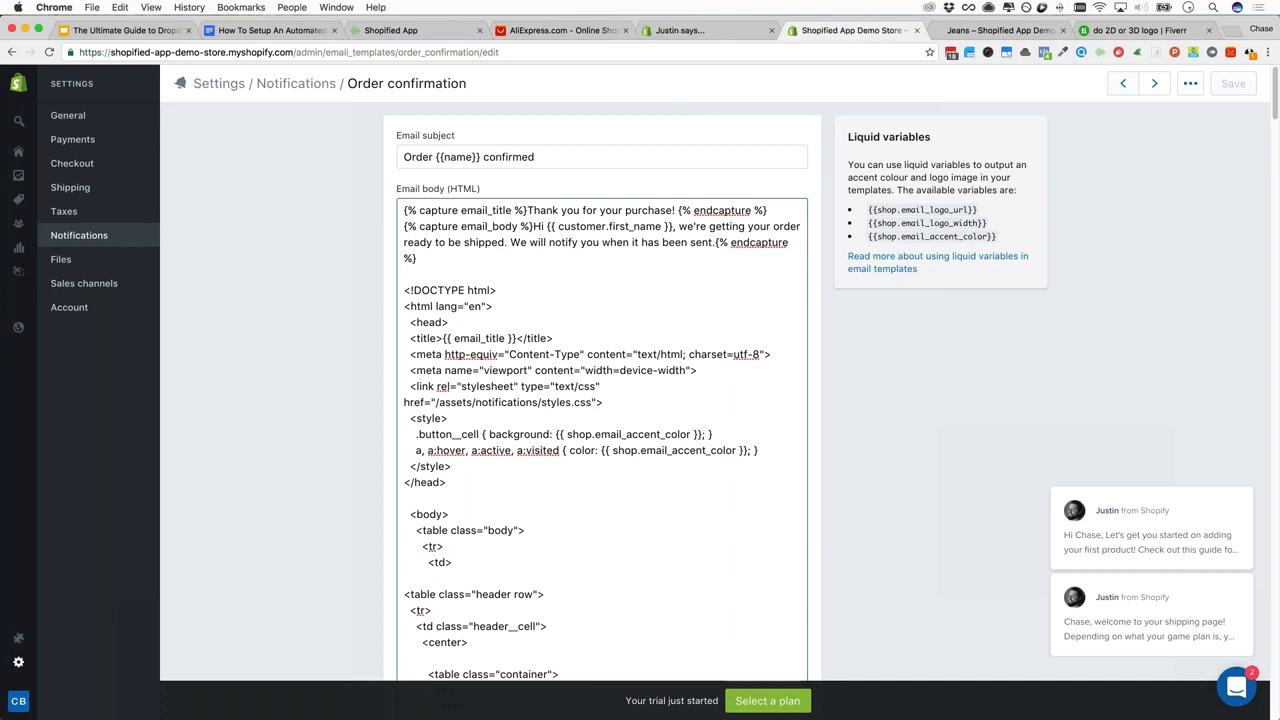
{"action": "left_click", "coordinate": [296, 84]}
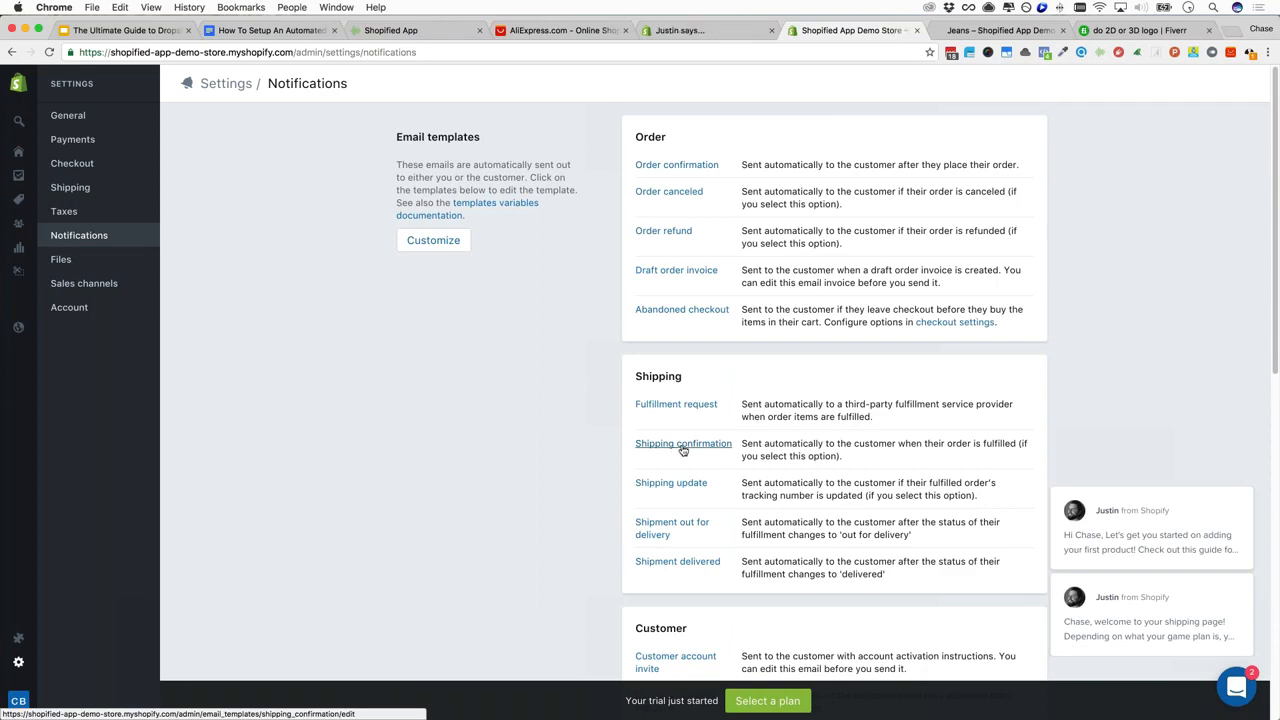
{"action": "scroll", "coordinate": [683, 450], "scroll_direction": "down", "scroll_amount": 3}
{"action": "scroll", "coordinate": [671, 350], "scroll_direction": "down", "scroll_amount": 4}
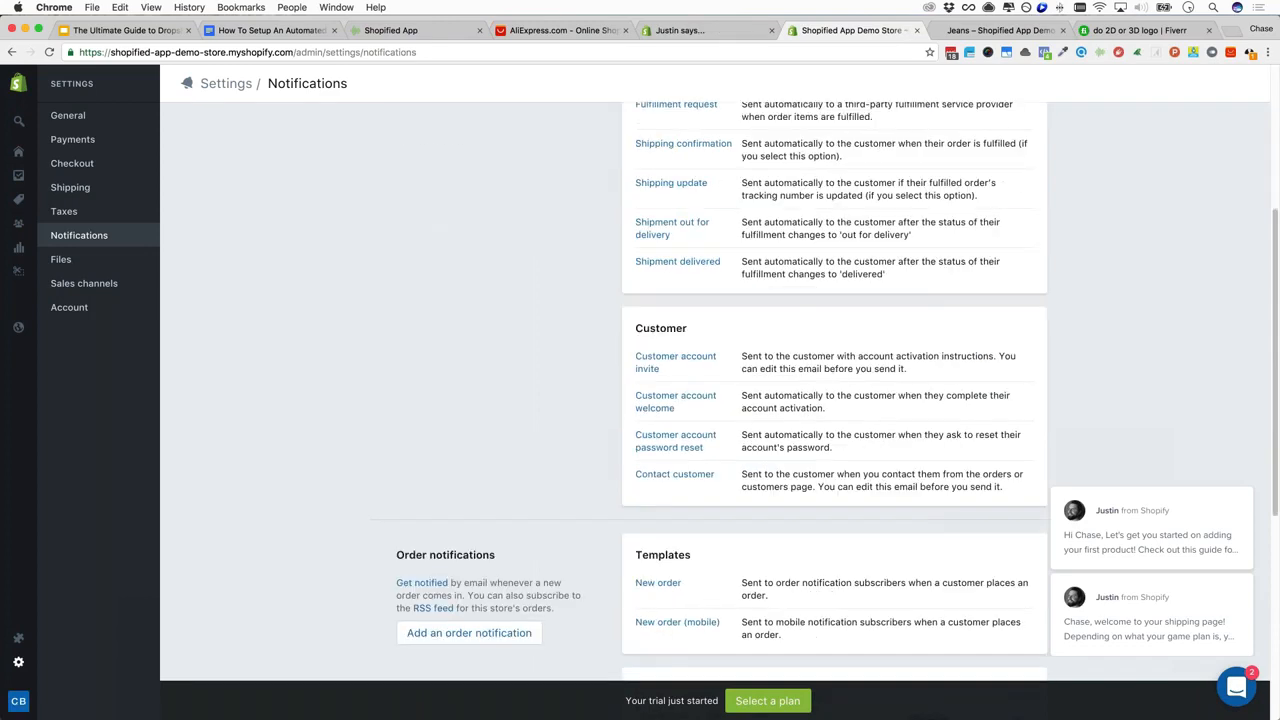
{"action": "scroll", "coordinate": [700, 400], "scroll_direction": "down", "scroll_amount": 10}
{"action": "scroll", "coordinate": [684, 535], "scroll_direction": "up", "scroll_amount": 15}
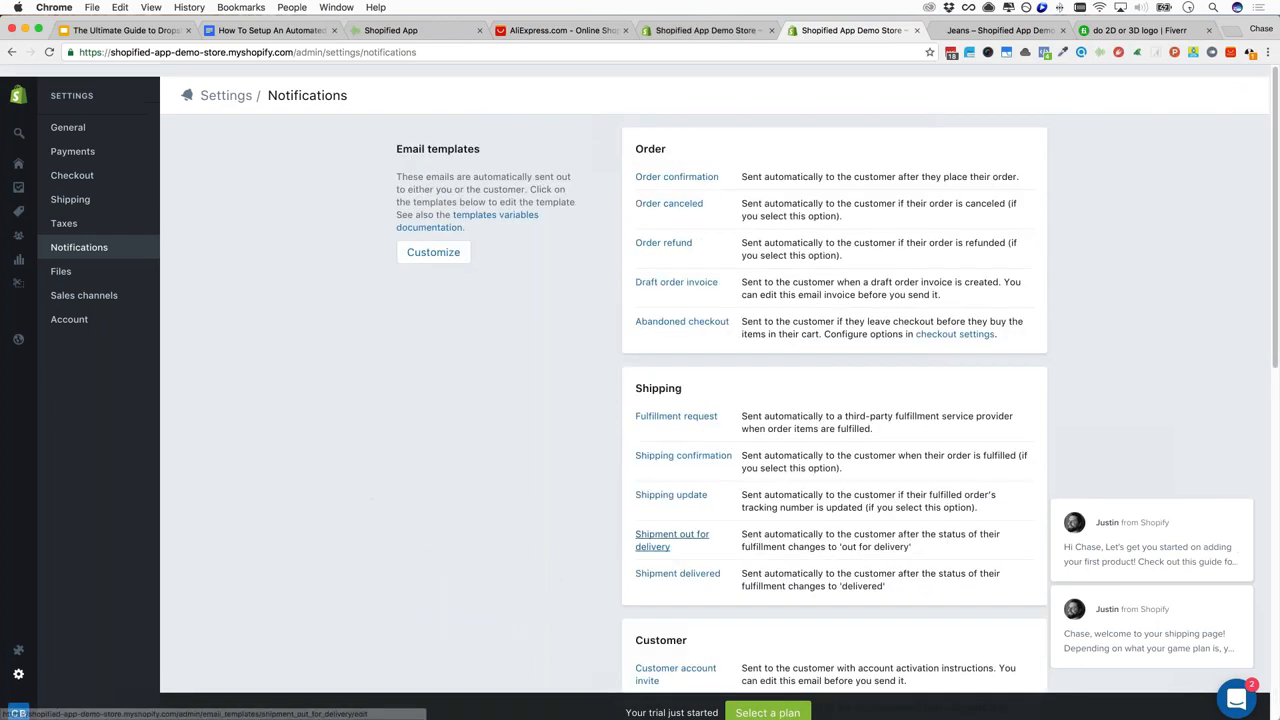
{"action": "left_click", "coordinate": [58, 264]}
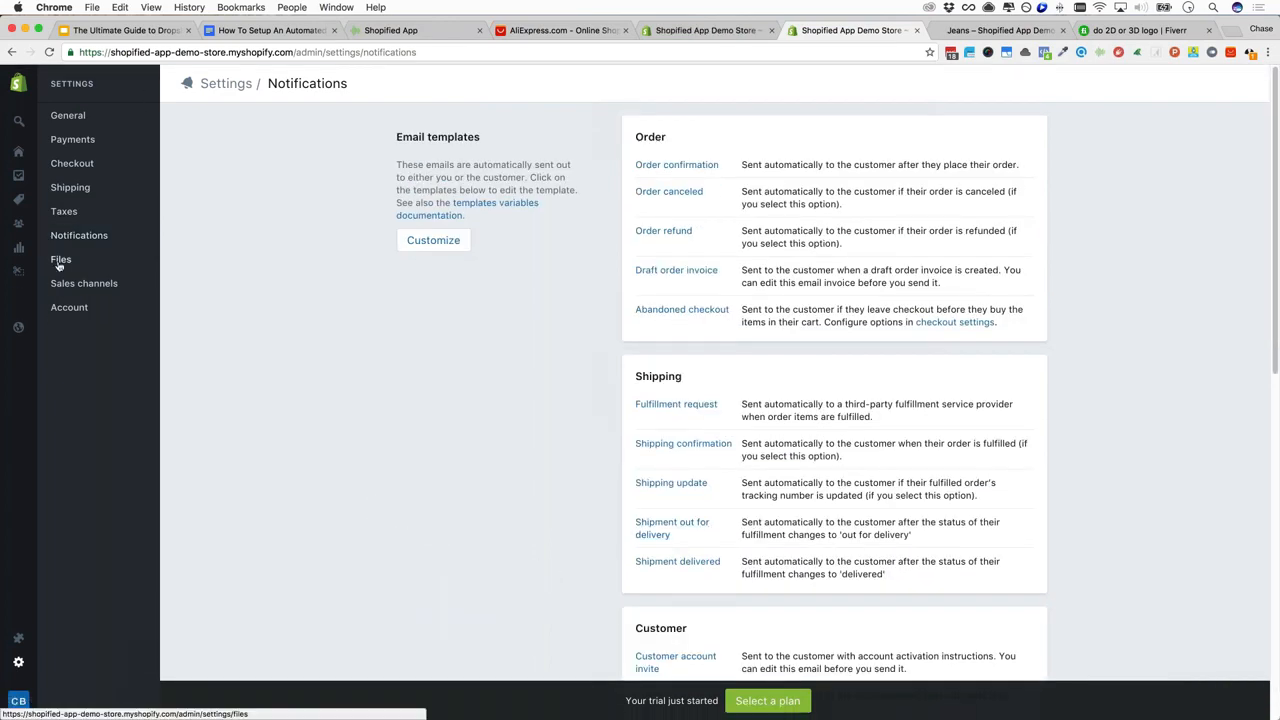
{"action": "left_click", "coordinate": [58, 264]}
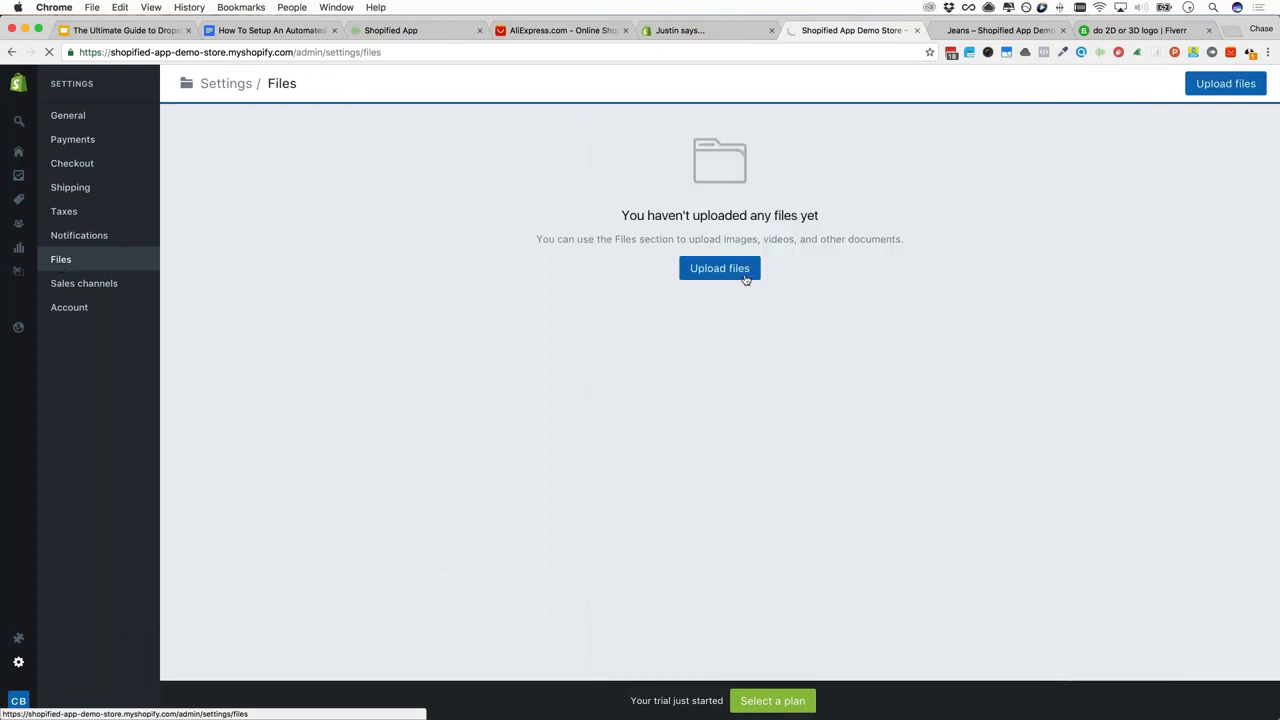
Try Upload files in the empty Files settings, then go to Sales channels
{"action": "left_click", "coordinate": [746, 279]}
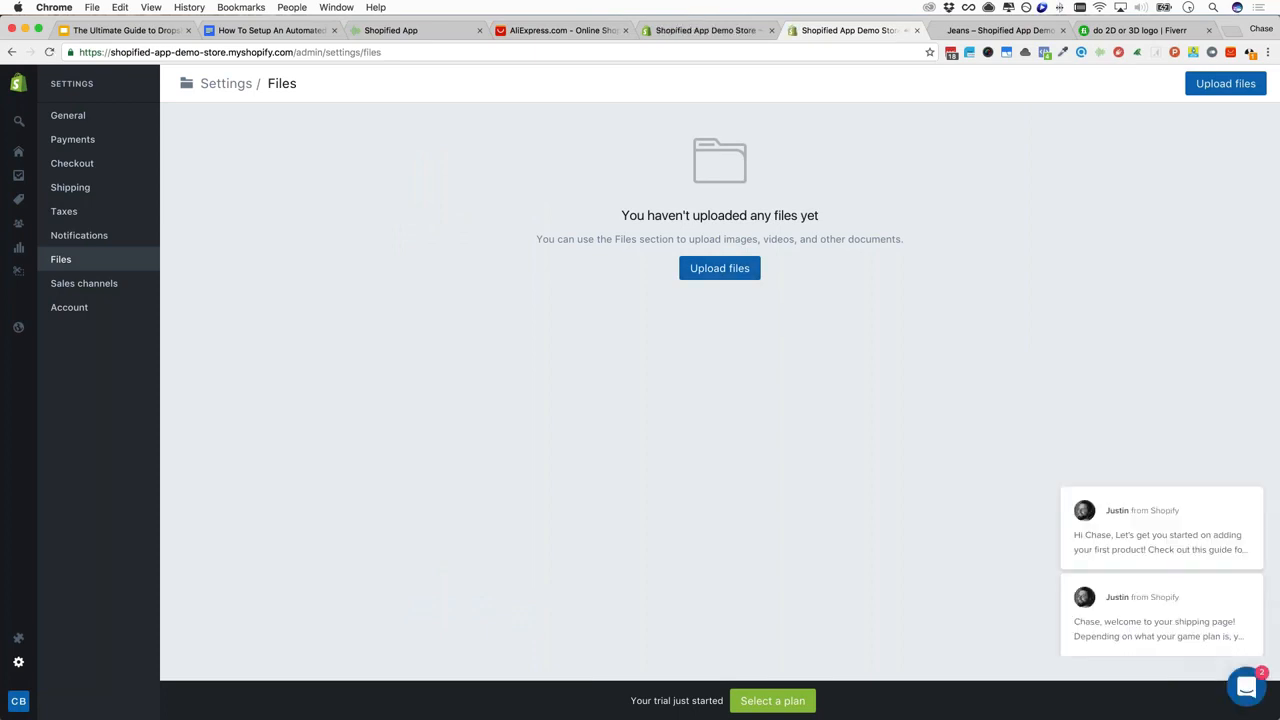
{"action": "left_click", "coordinate": [84, 283]}
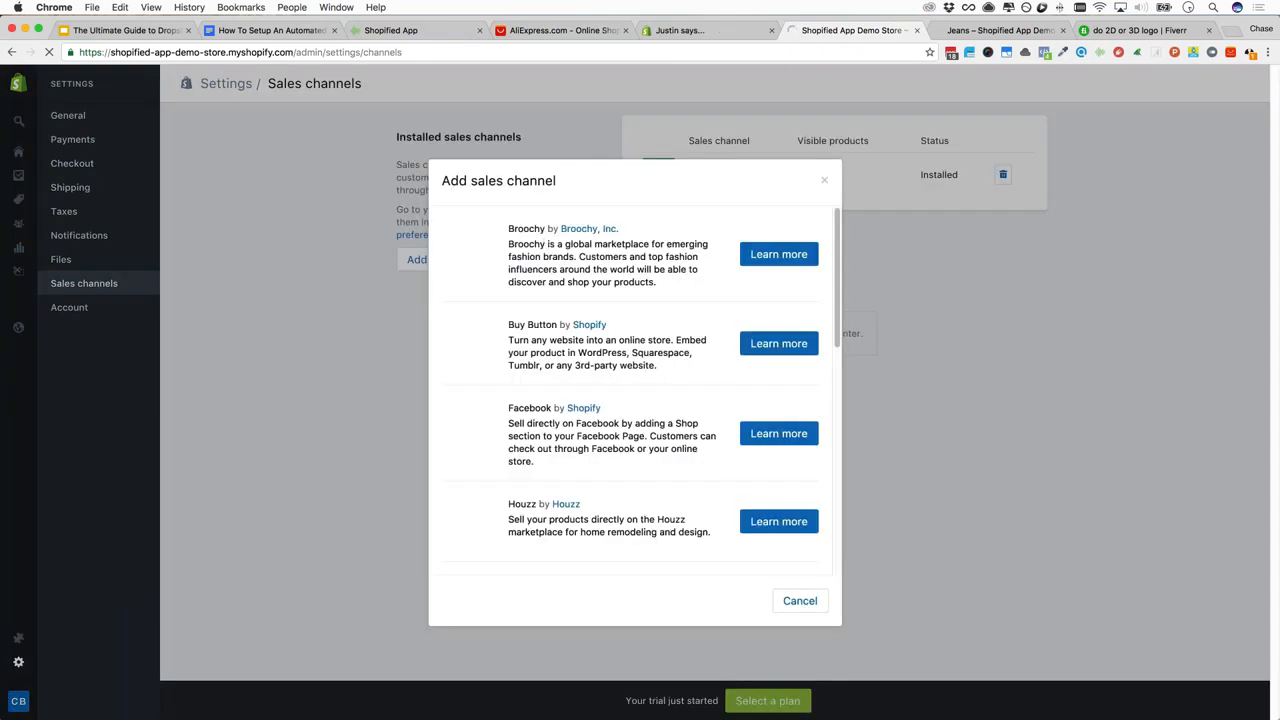
{"action": "scroll", "coordinate": [635, 390], "scroll_direction": "down", "scroll_amount": 2}
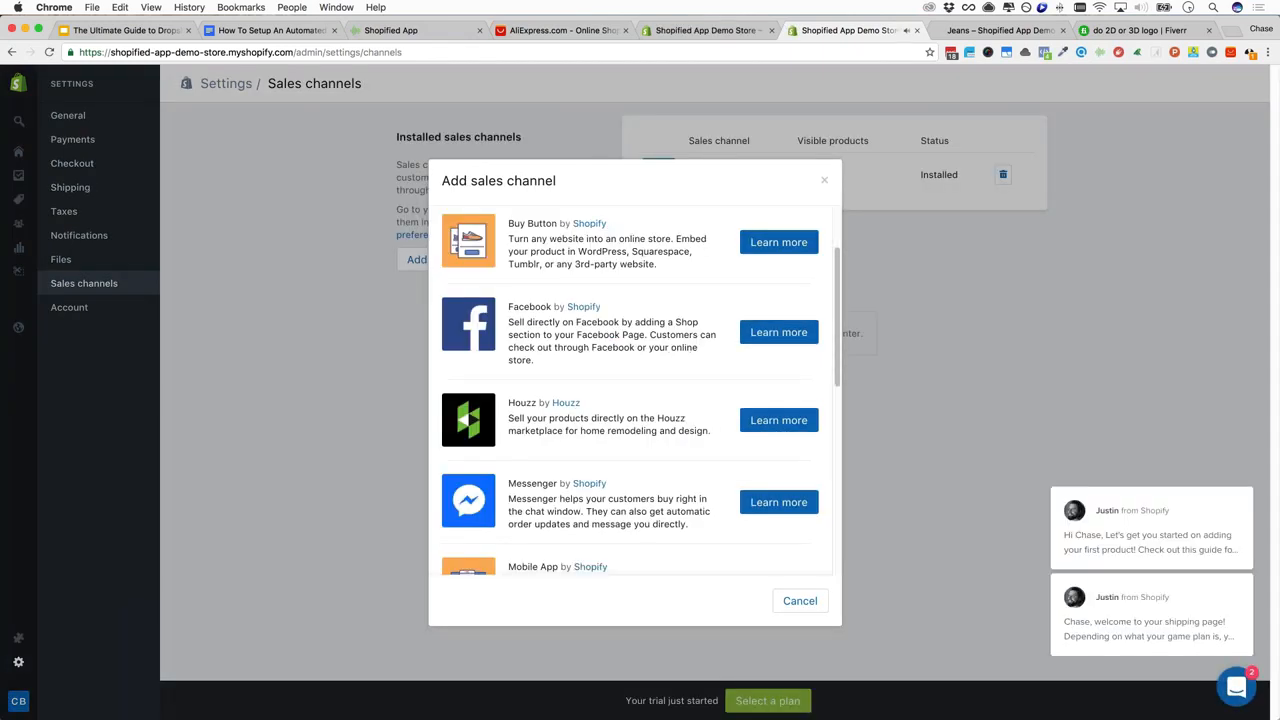
{"action": "scroll", "coordinate": [635, 390], "scroll_direction": "down", "scroll_amount": 3}
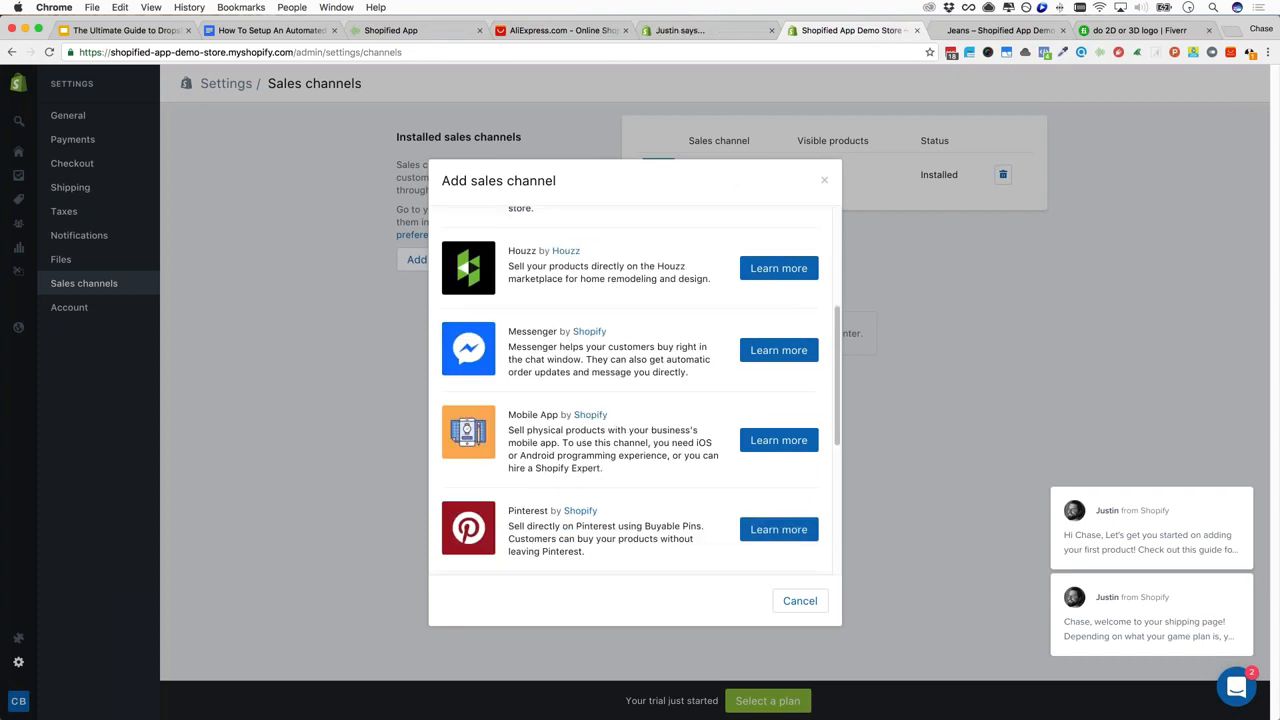
{"action": "scroll", "coordinate": [635, 390], "scroll_direction": "down", "scroll_amount": 3}
{"action": "scroll", "coordinate": [635, 390], "scroll_direction": "down", "scroll_amount": 3}
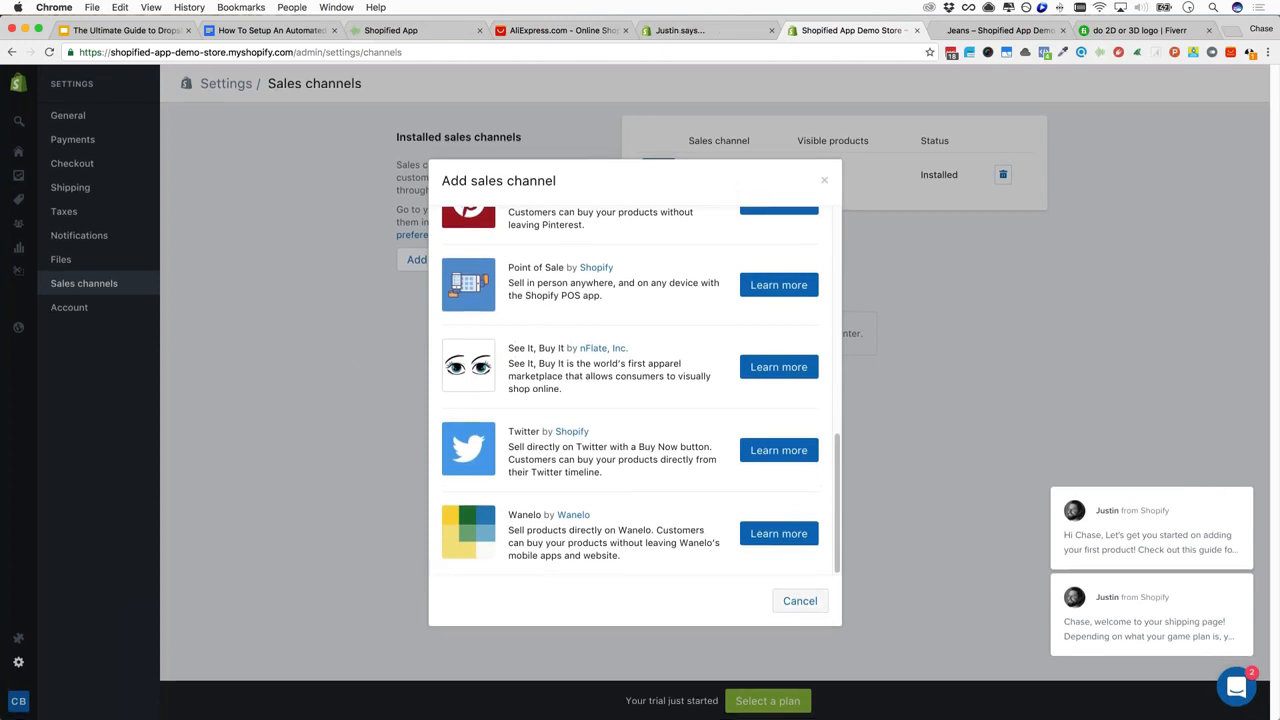
{"action": "left_click", "coordinate": [800, 601]}
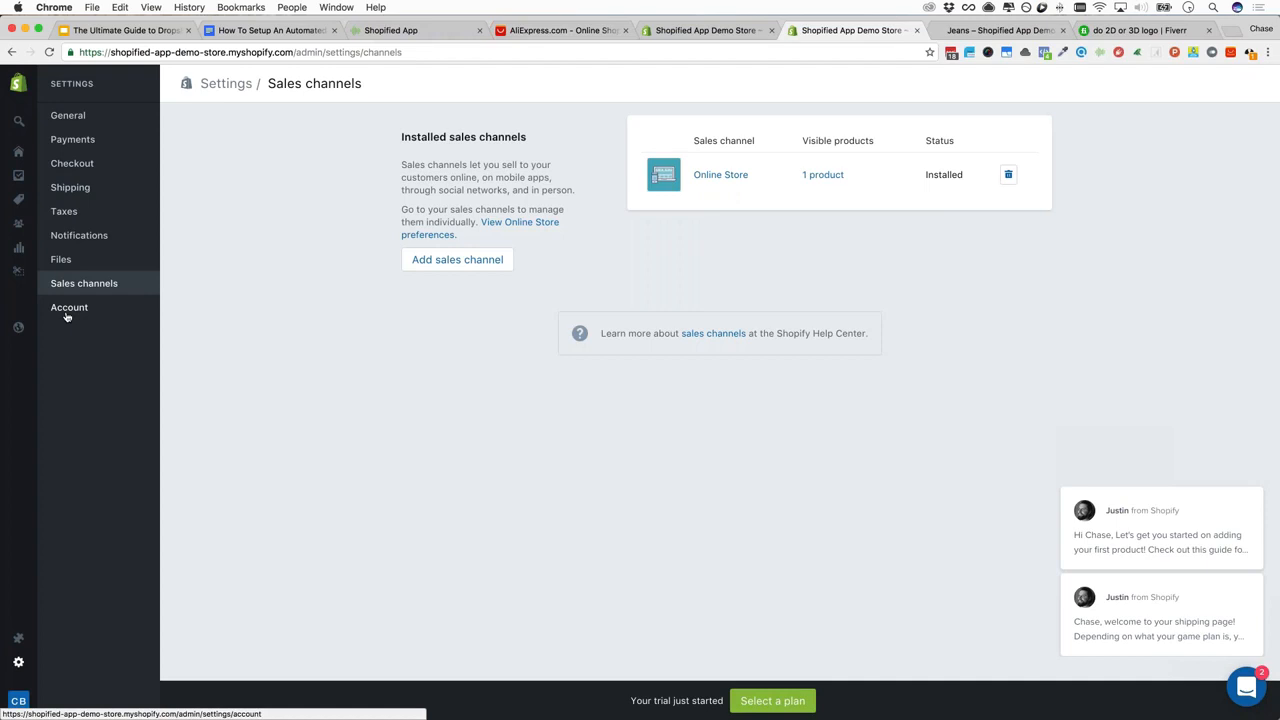
Switch to the 'How To Setup An Automated...' Google Docs outline and scroll to Register For Shopified App
{"action": "mouse_move", "coordinate": [18, 327]}
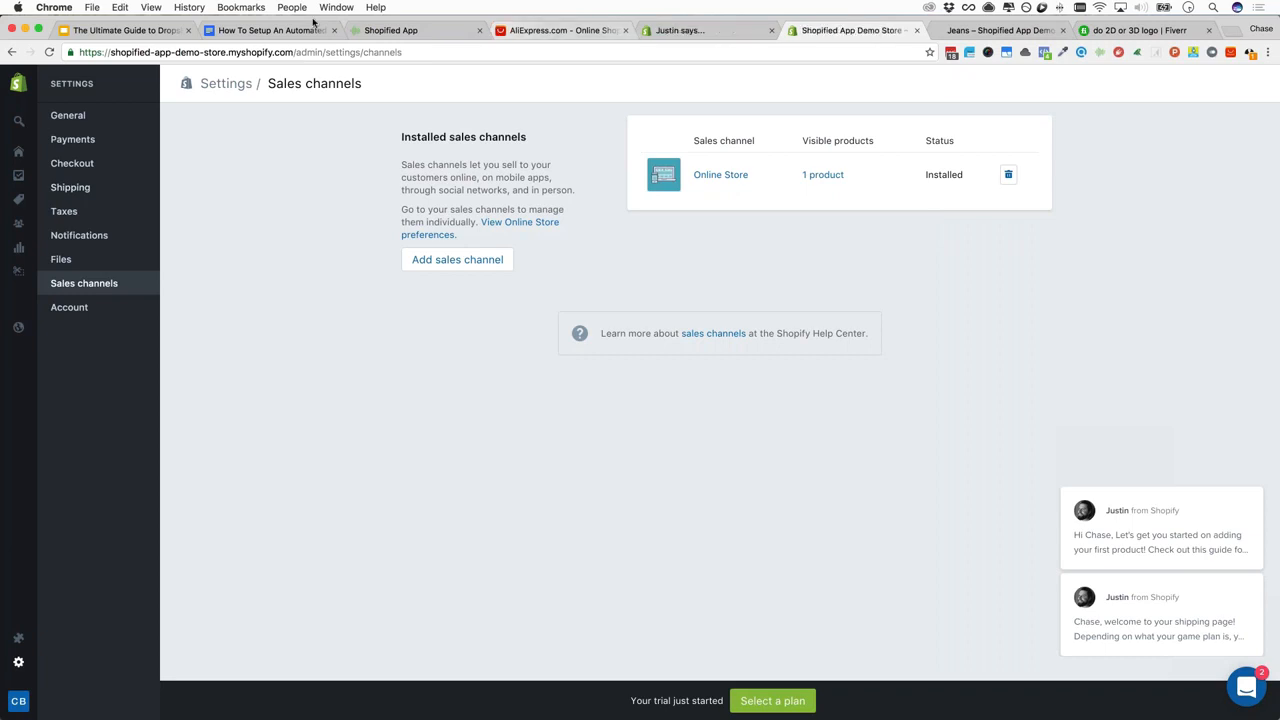
{"action": "left_click", "coordinate": [282, 31]}
{"action": "scroll", "coordinate": [628, 279], "scroll_direction": "down", "scroll_amount": 1}
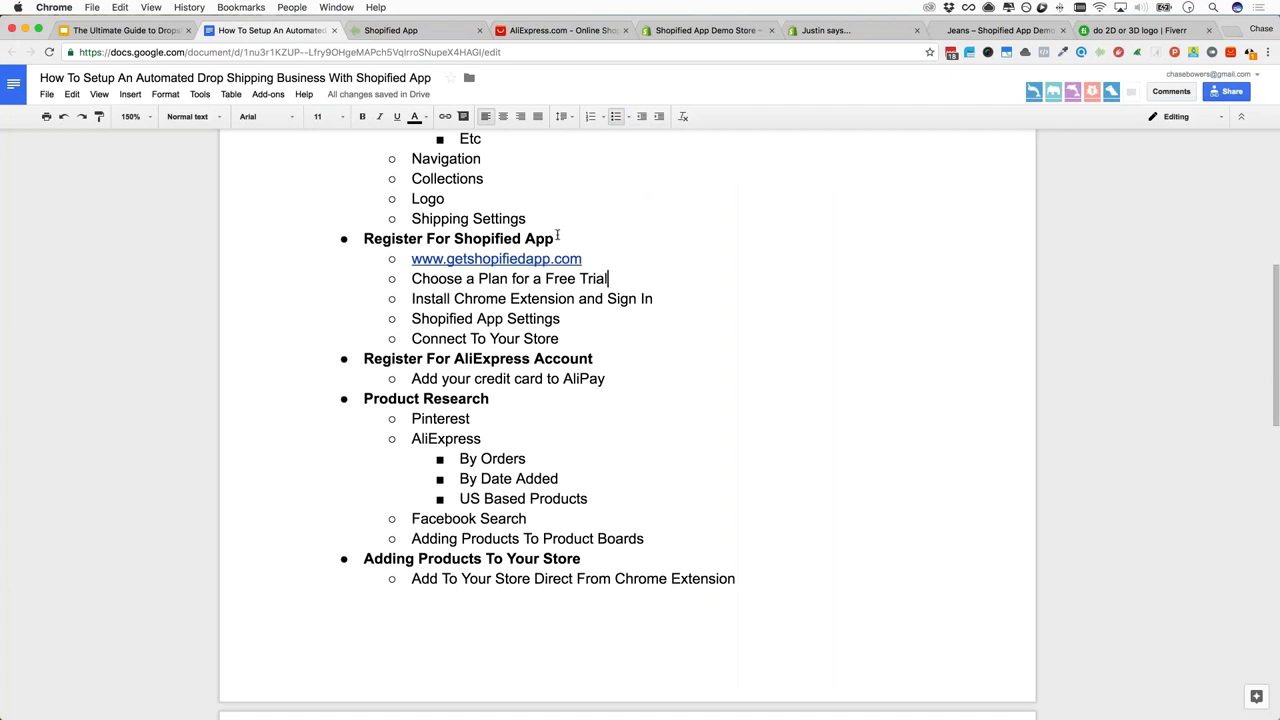
{"action": "left_click", "coordinate": [605, 251]}
{"action": "left_click", "coordinate": [561, 259]}
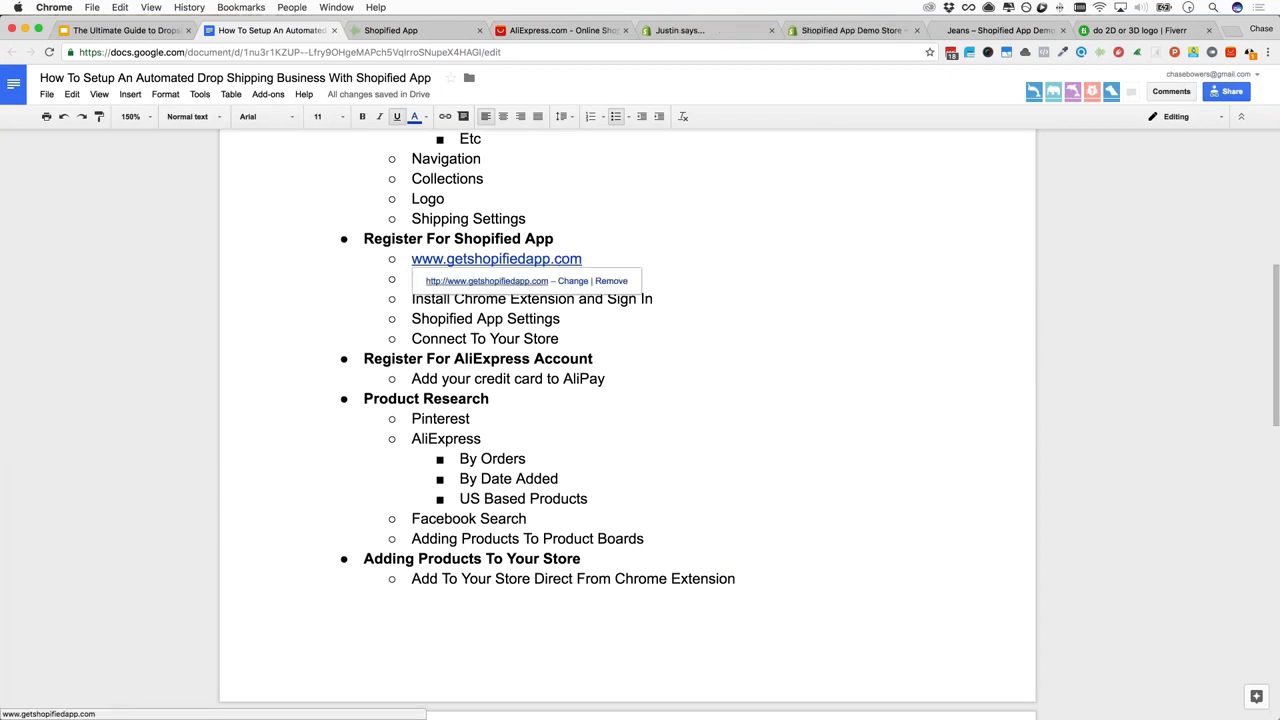
{"action": "left_click", "coordinate": [487, 281]}
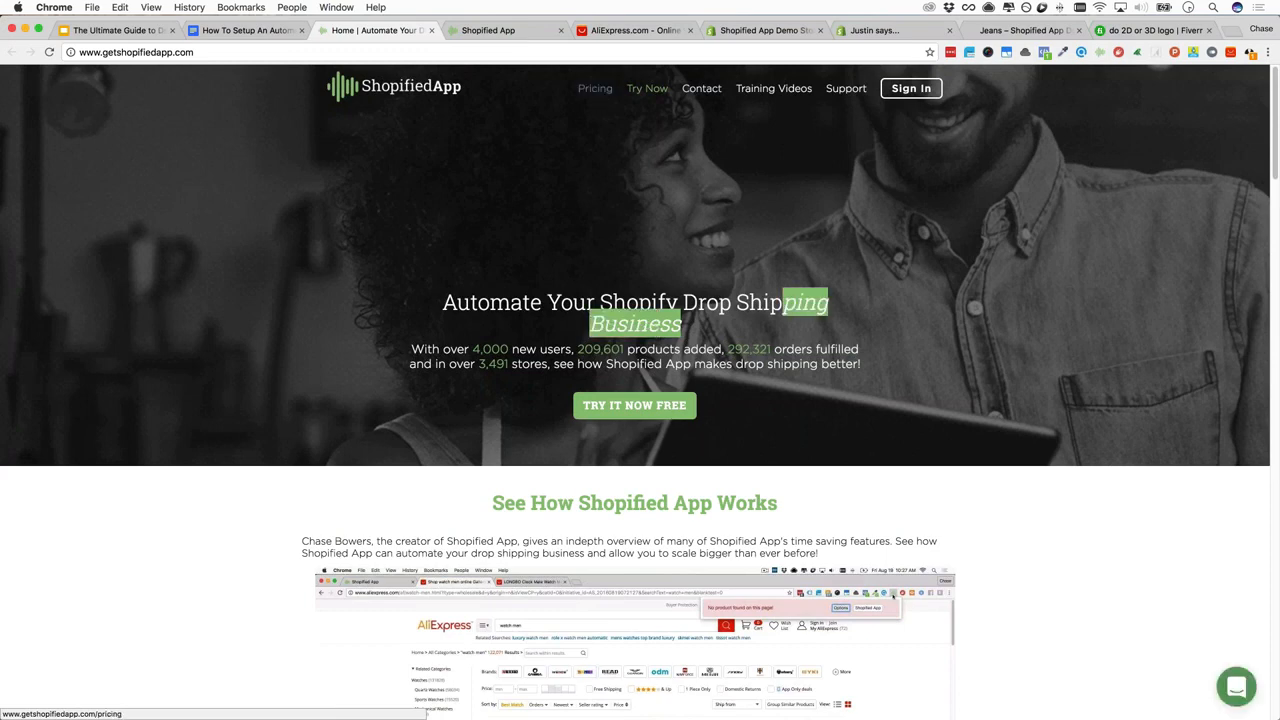
Scroll the Shopified App homepage, then go to its Pricing plans page
{"action": "scroll", "coordinate": [298, 276], "scroll_direction": "down", "scroll_amount": 5}
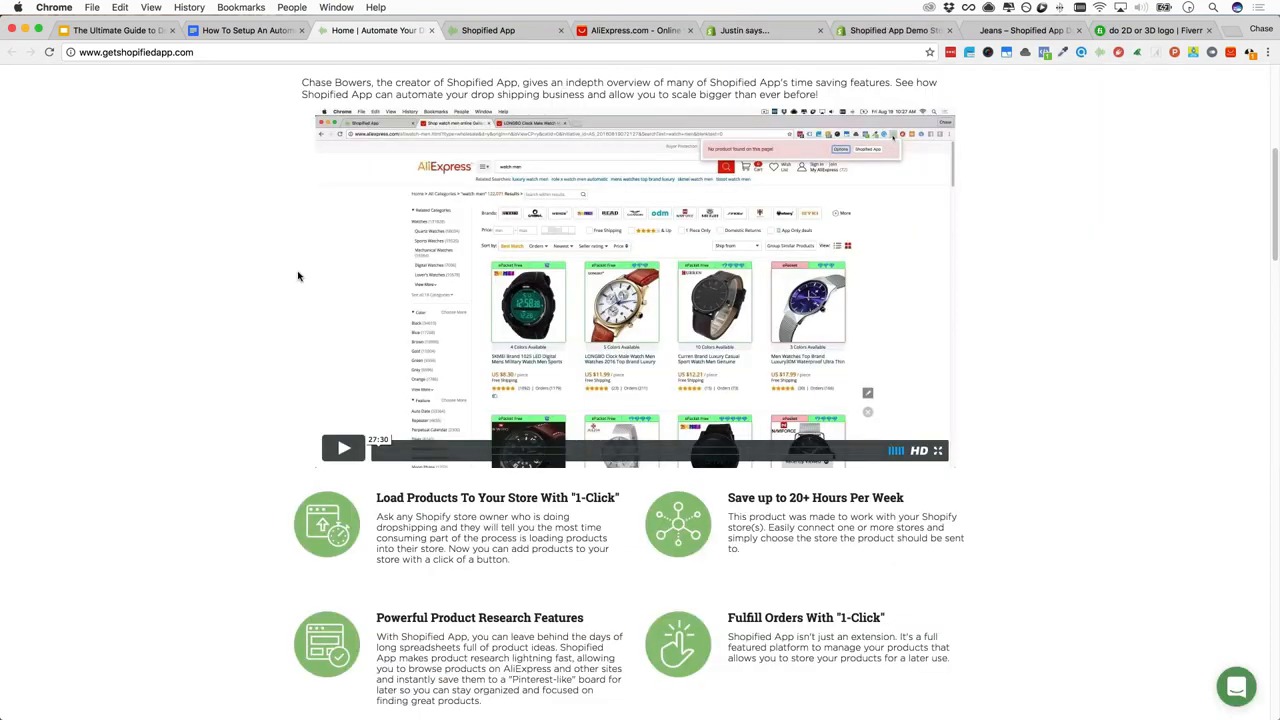
{"action": "scroll", "coordinate": [298, 276], "scroll_direction": "up", "scroll_amount": 1}
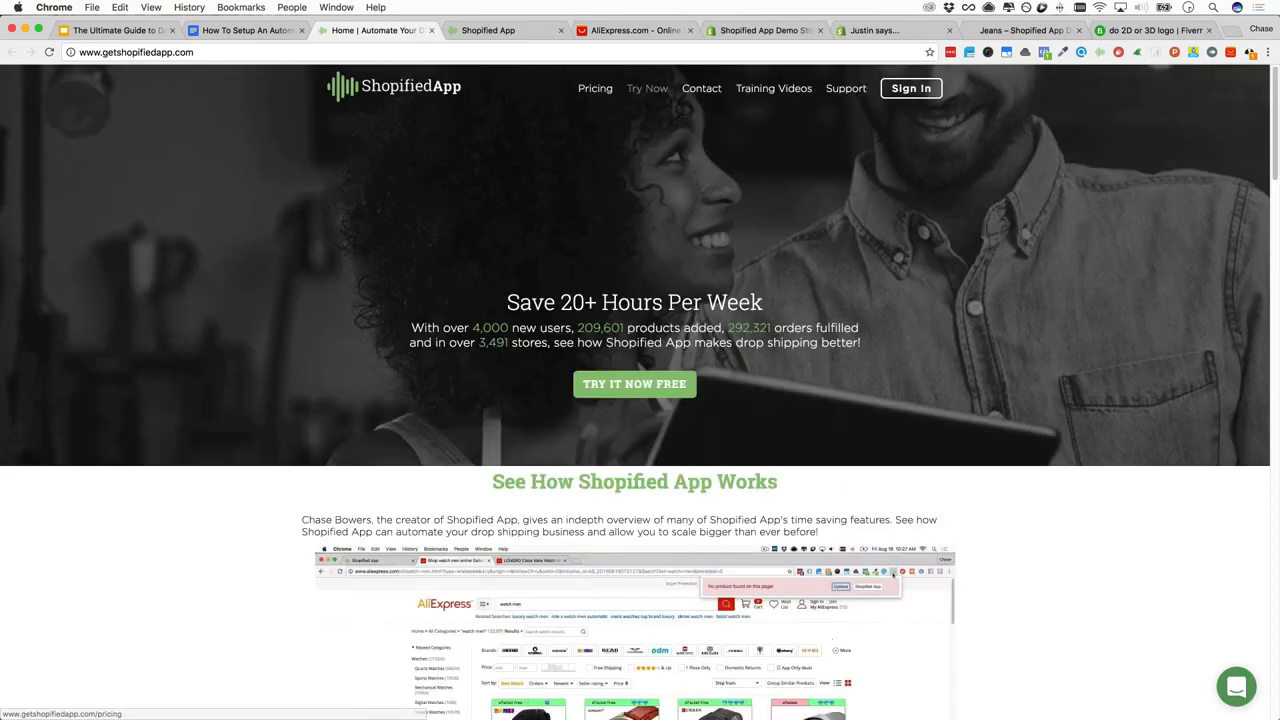
{"action": "left_click", "coordinate": [647, 88]}
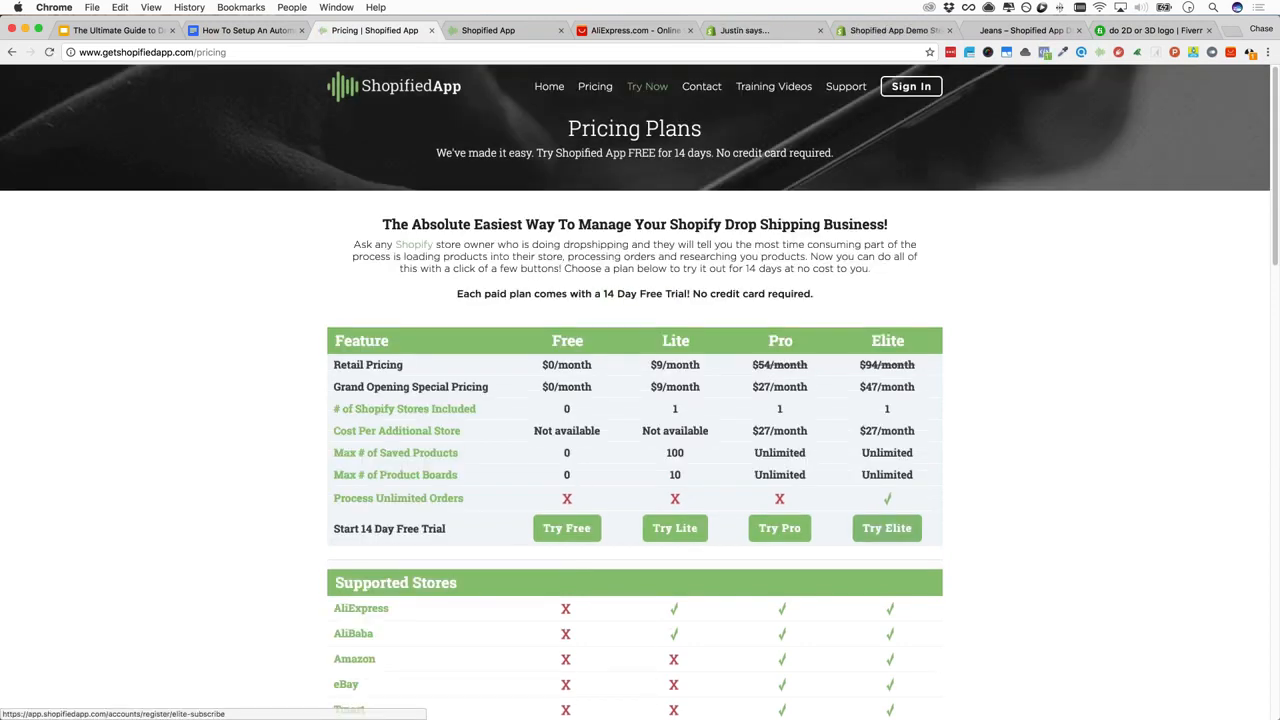
Try the Elite plan's 14-day trial button and scroll through the pricing table
{"action": "left_click", "coordinate": [895, 537]}
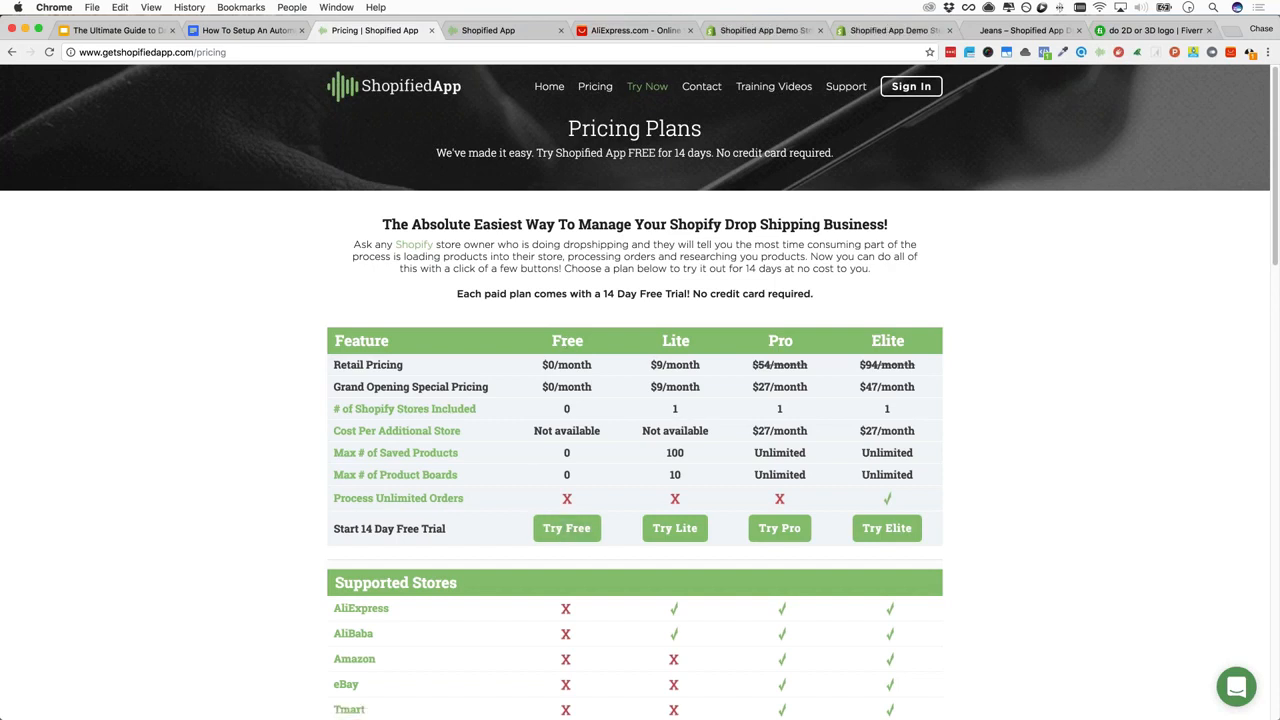
{"action": "scroll", "coordinate": [534, 409], "scroll_direction": "down", "scroll_amount": 5}
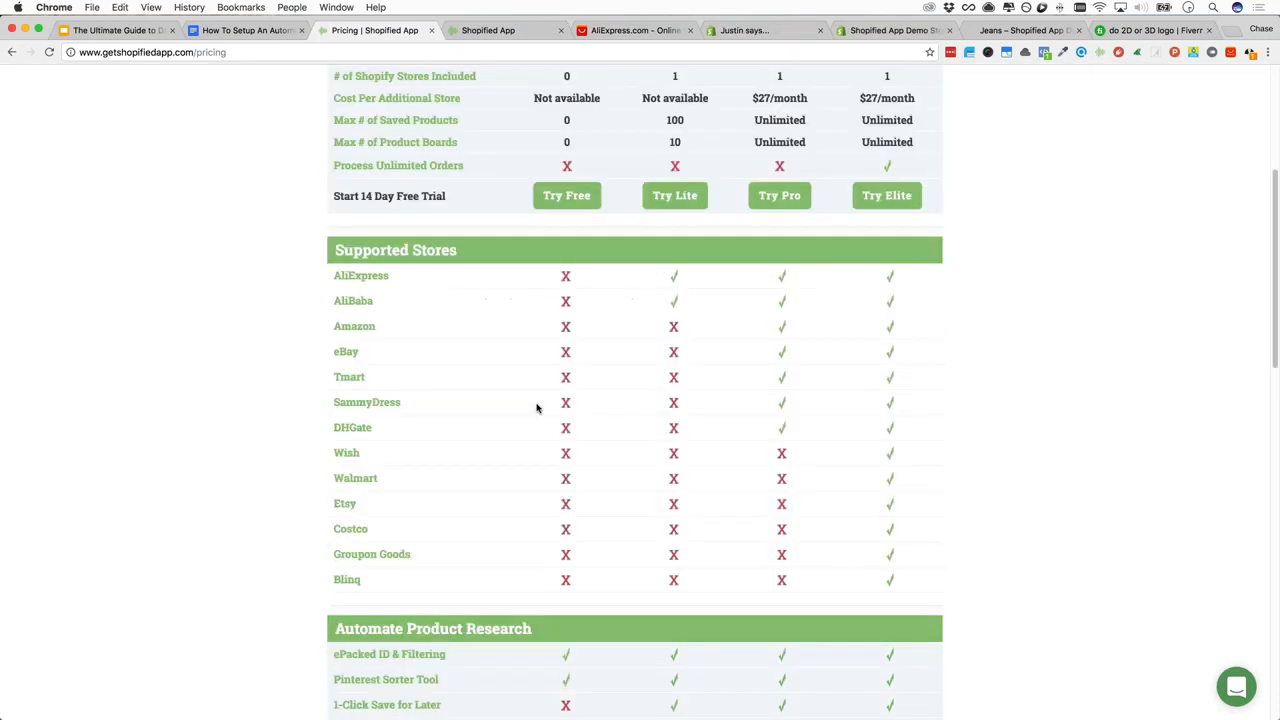
{"action": "scroll", "coordinate": [554, 414], "scroll_direction": "down", "scroll_amount": 4}
{"action": "scroll", "coordinate": [554, 414], "scroll_direction": "up", "scroll_amount": 10}
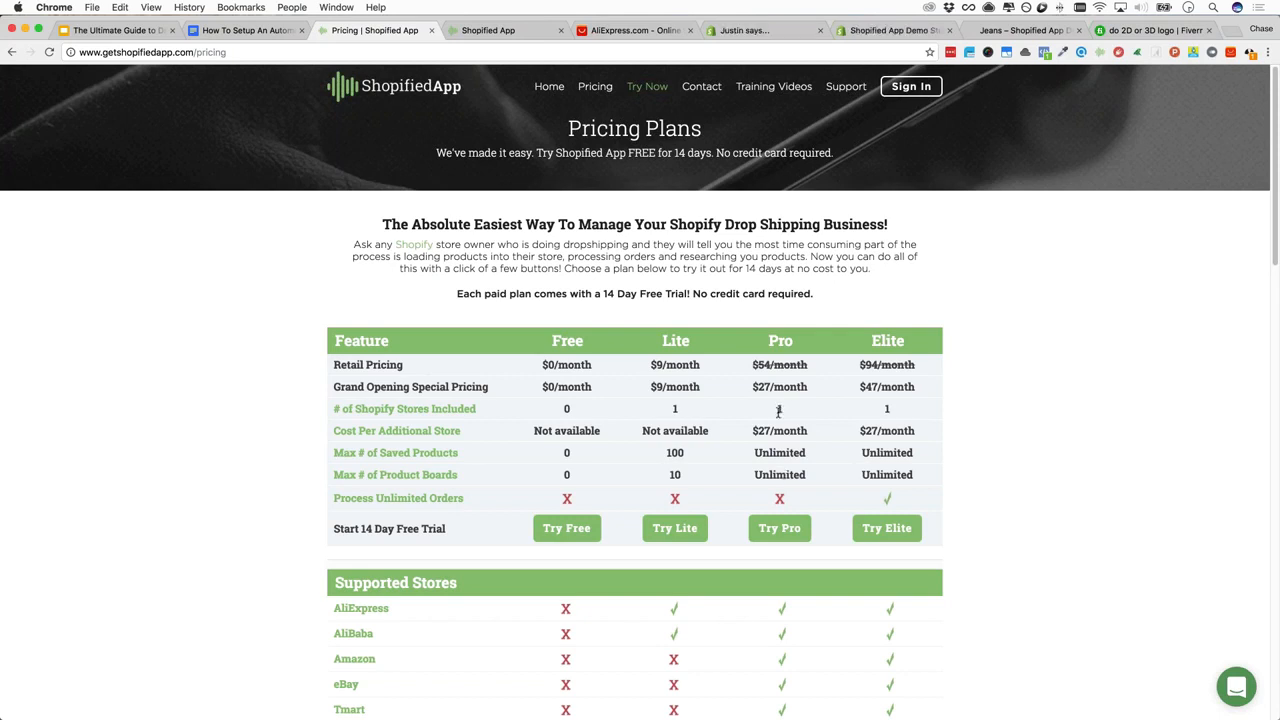
Highlight the Pro plan's additional store and grand opening prices
{"action": "triple_click", "coordinate": [819, 430]}
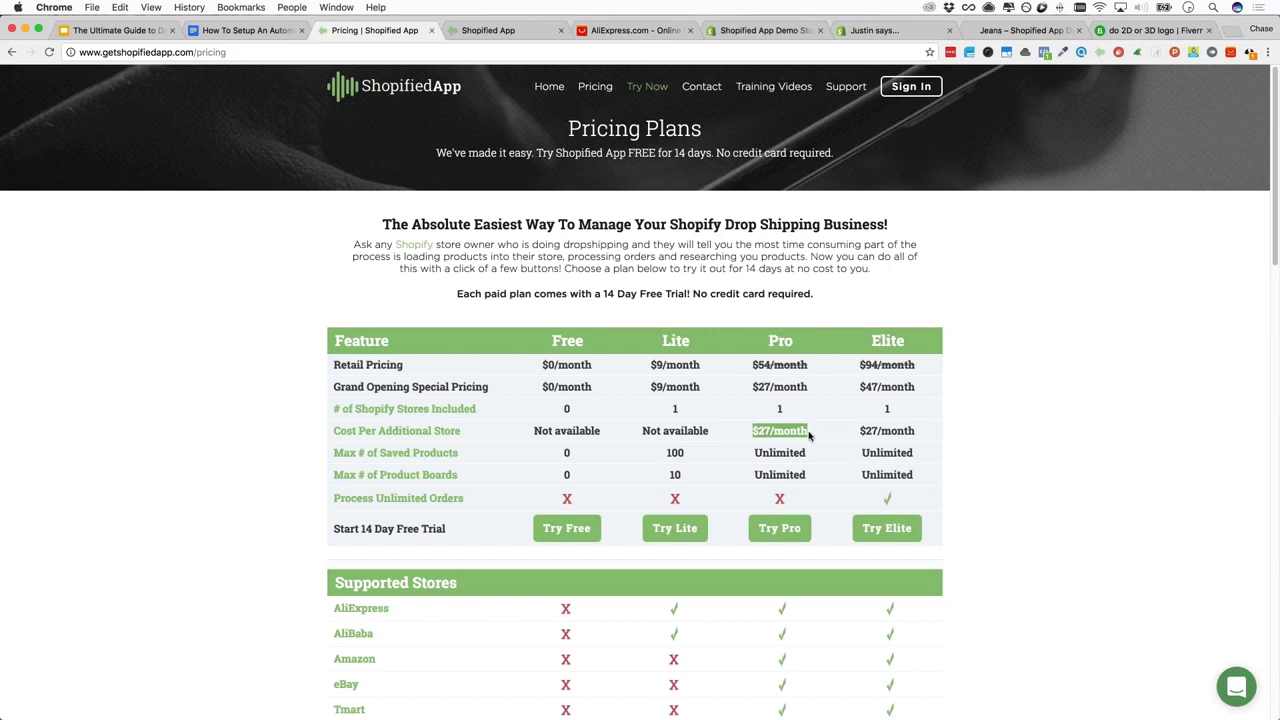
{"action": "left_click", "coordinate": [810, 435]}
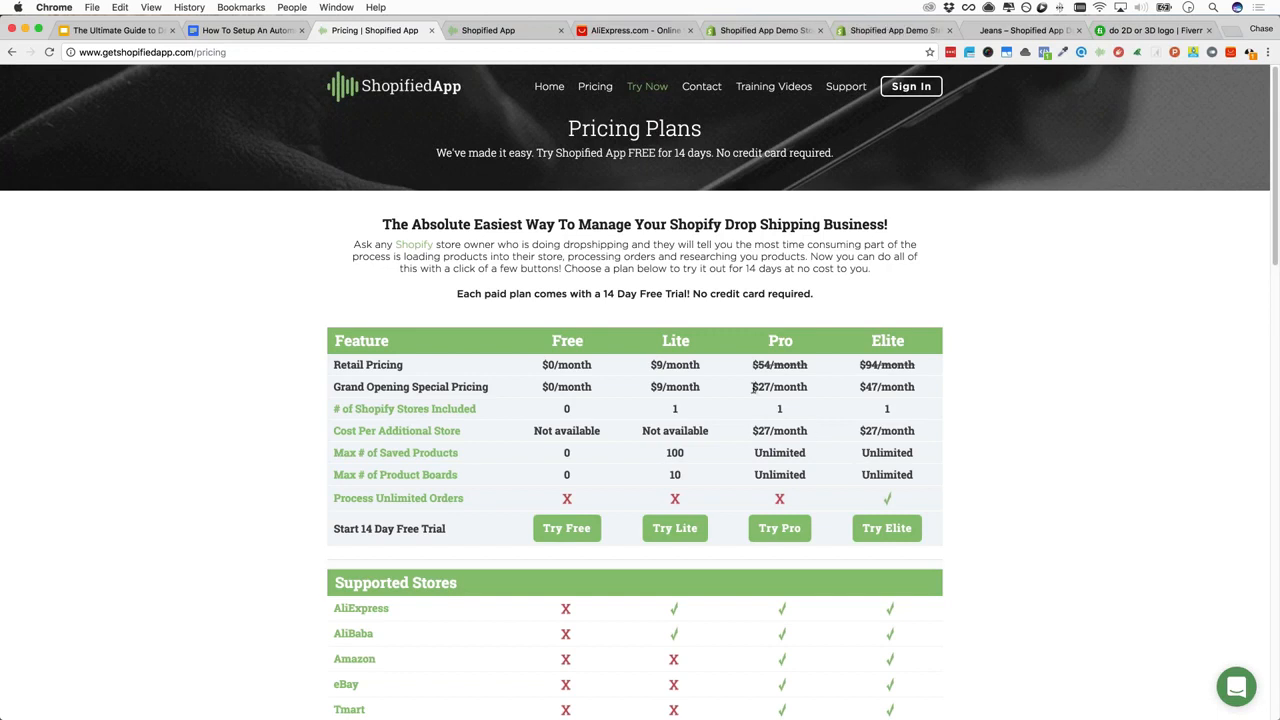
{"action": "triple_click", "coordinate": [819, 387]}
{"action": "left_click", "coordinate": [807, 416]}
Scroll through the remaining plan features and choose the Elite plan free trial
{"action": "scroll", "coordinate": [807, 416], "scroll_direction": "down", "scroll_amount": 5}
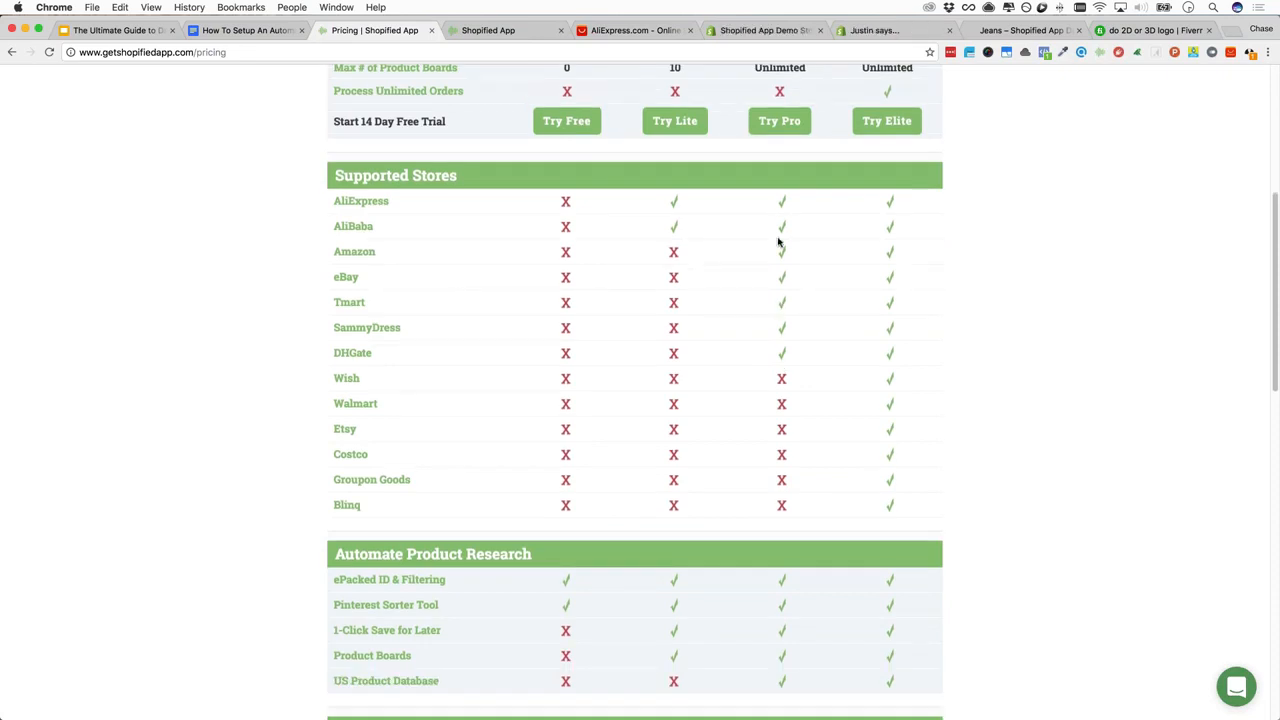
{"action": "scroll", "coordinate": [791, 334], "scroll_direction": "down", "scroll_amount": 4}
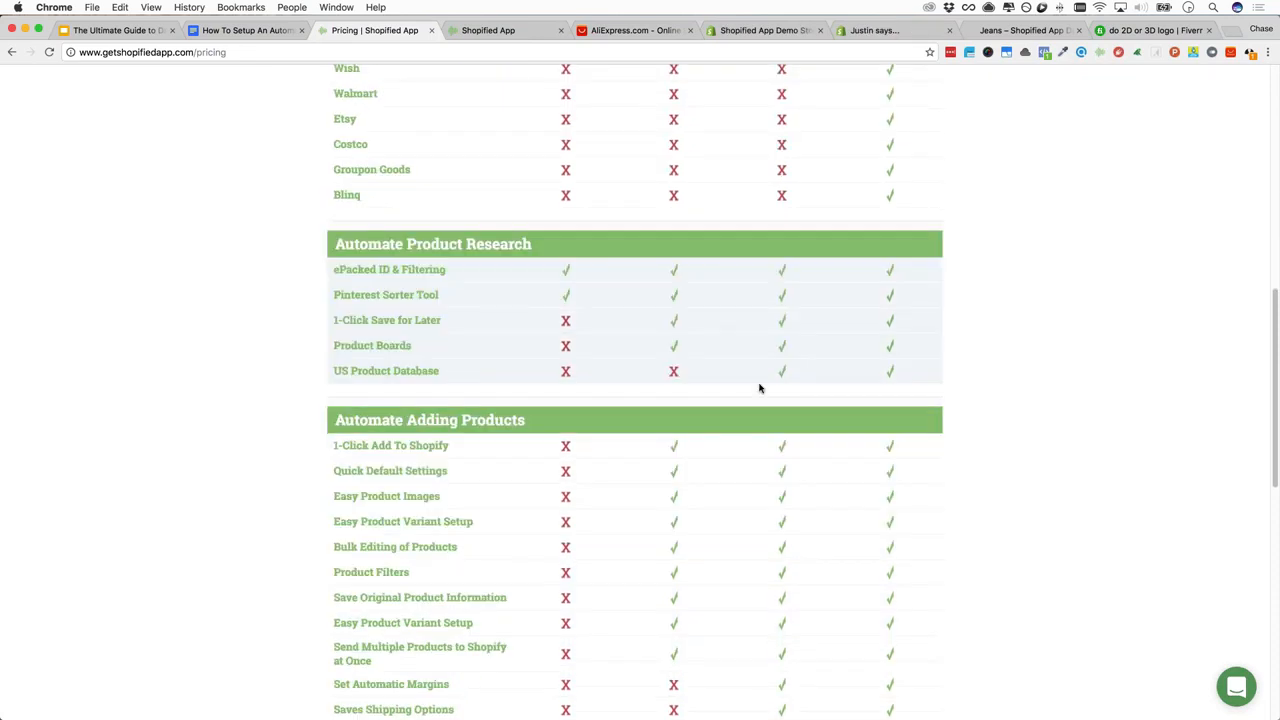
{"action": "scroll", "coordinate": [777, 386], "scroll_direction": "down", "scroll_amount": 2}
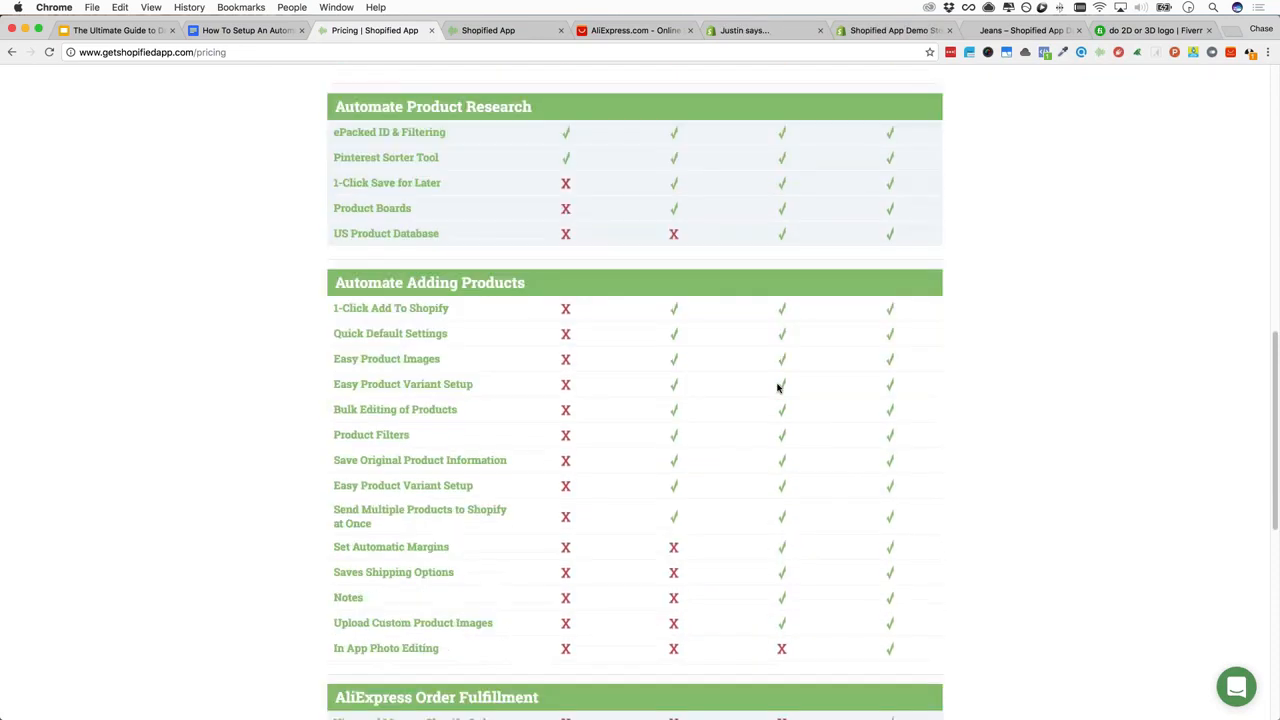
{"action": "scroll", "coordinate": [777, 386], "scroll_direction": "down", "scroll_amount": 3}
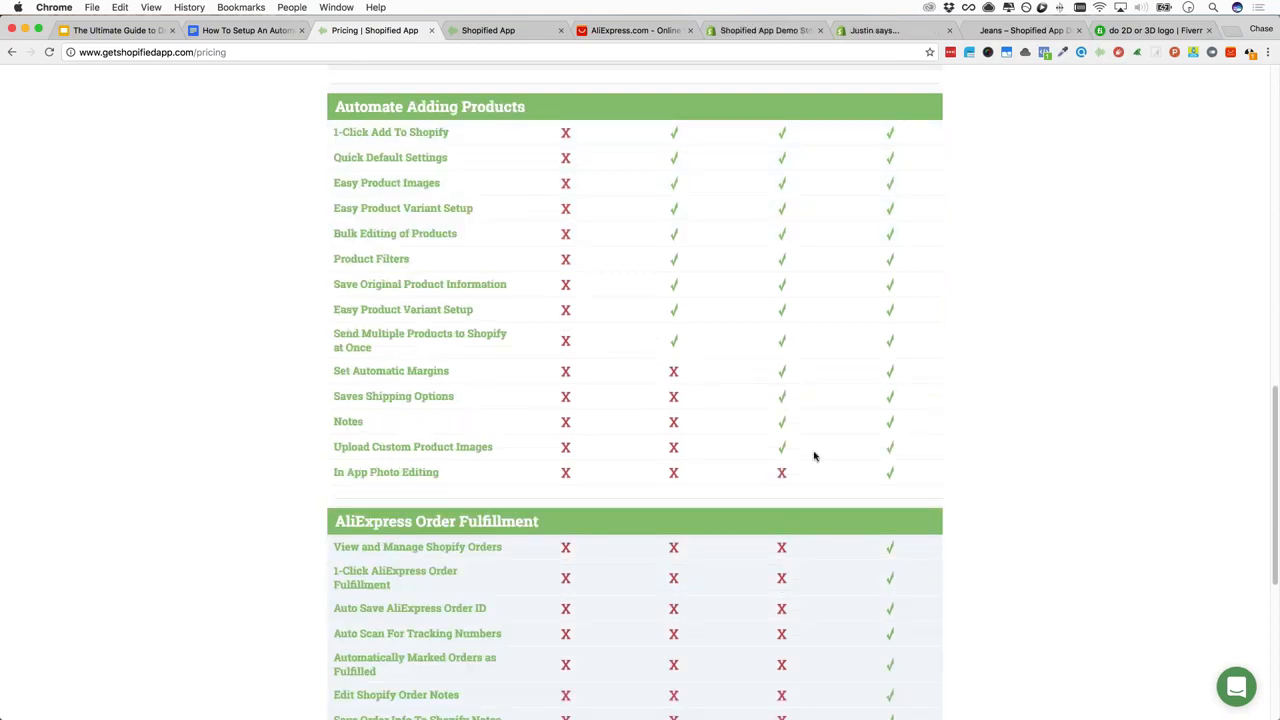
{"action": "scroll", "coordinate": [800, 426], "scroll_direction": "down", "scroll_amount": 2}
{"action": "scroll", "coordinate": [806, 448], "scroll_direction": "down", "scroll_amount": 1}
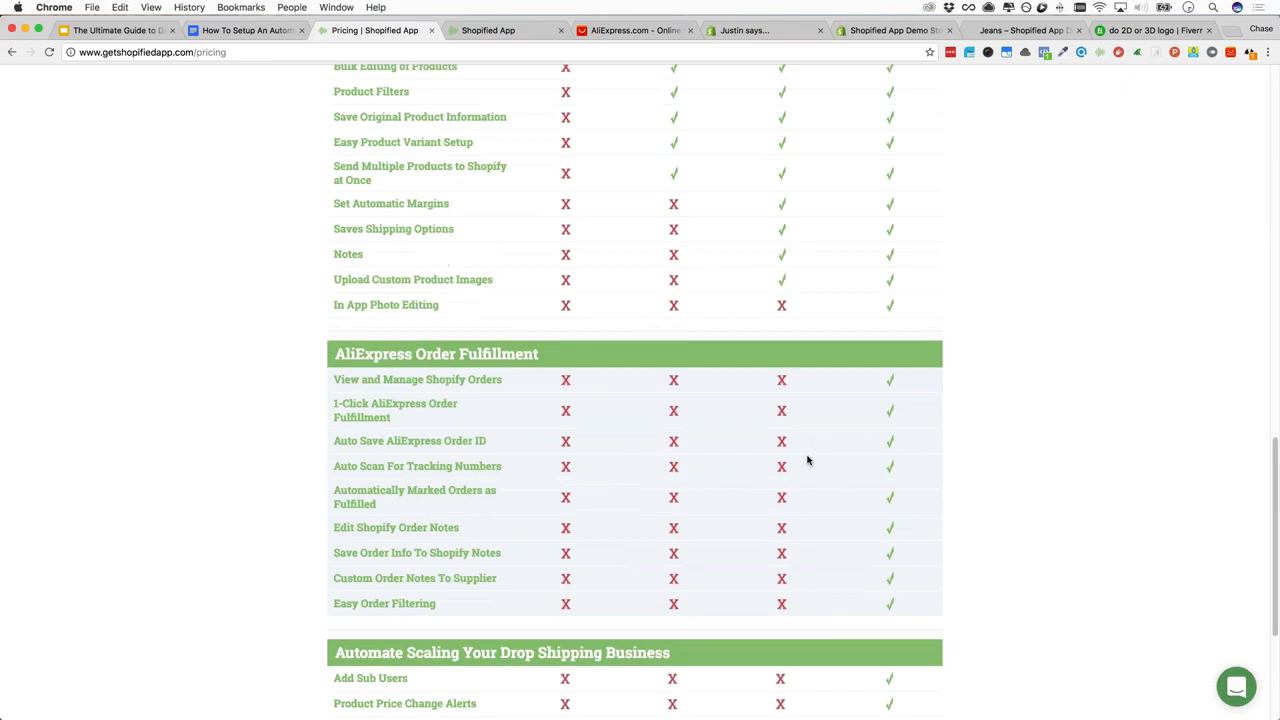
{"action": "scroll", "coordinate": [808, 460], "scroll_direction": "up", "scroll_amount": 12}
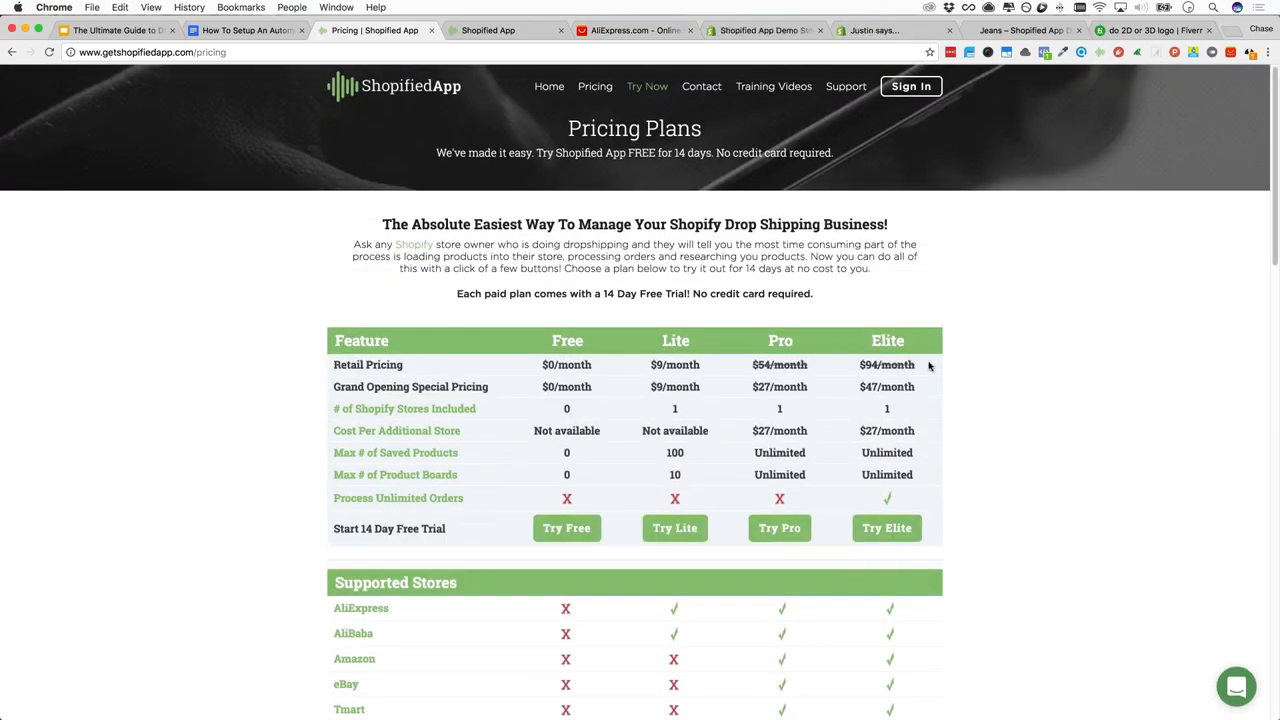
{"action": "scroll", "coordinate": [911, 436], "scroll_direction": "down", "scroll_amount": 3}
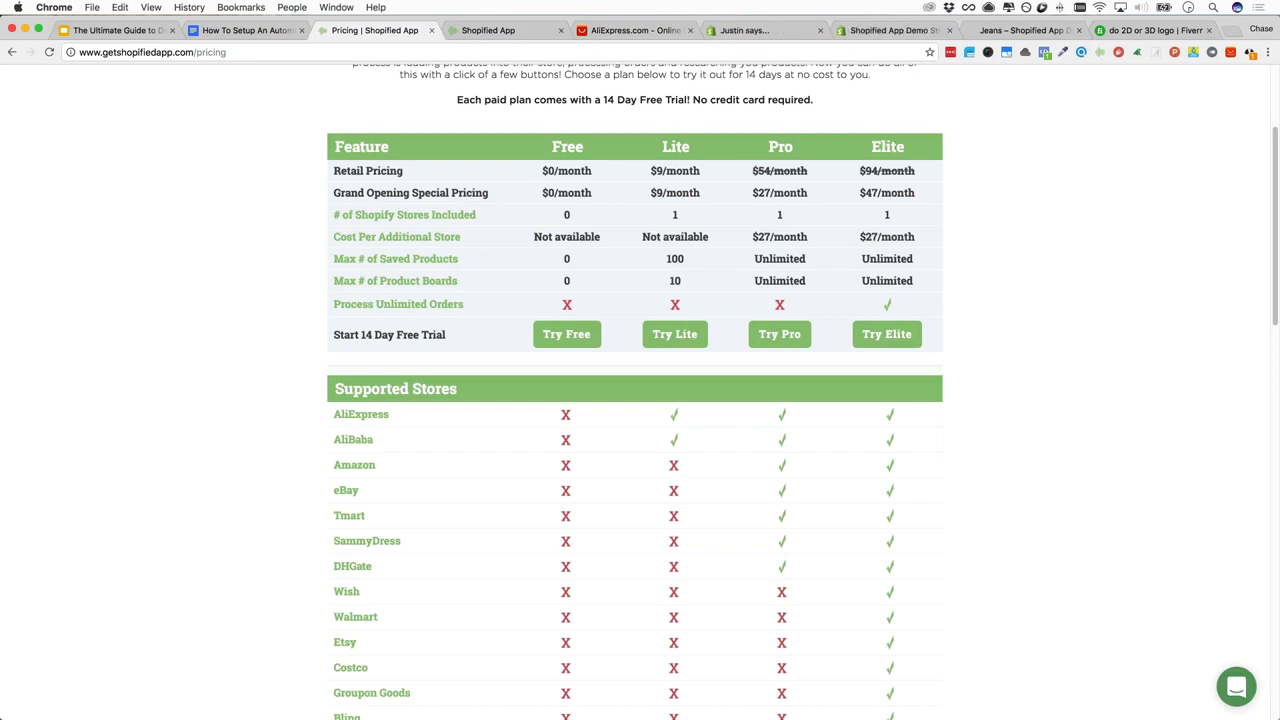
{"action": "left_click", "coordinate": [884, 340]}
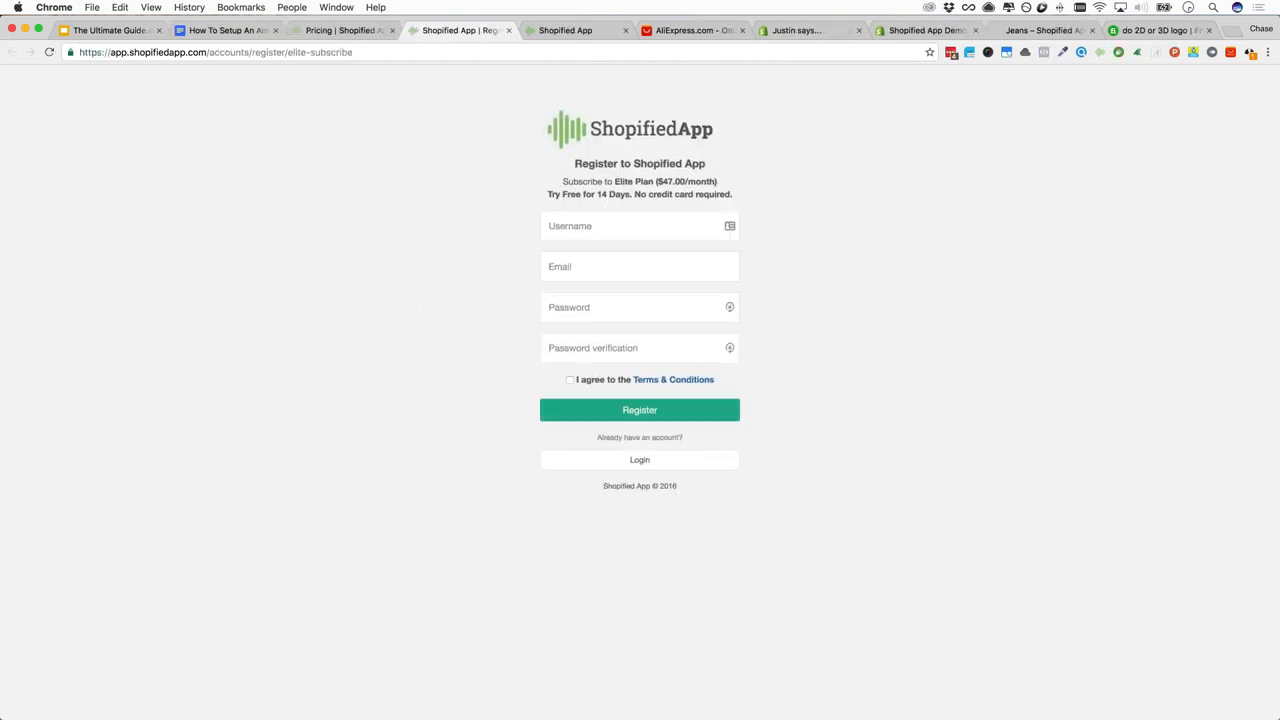
Enter the account username, e-mail and password twice, accept the Terms & Conditions, and register
{"action": "left_click", "coordinate": [620, 224]}
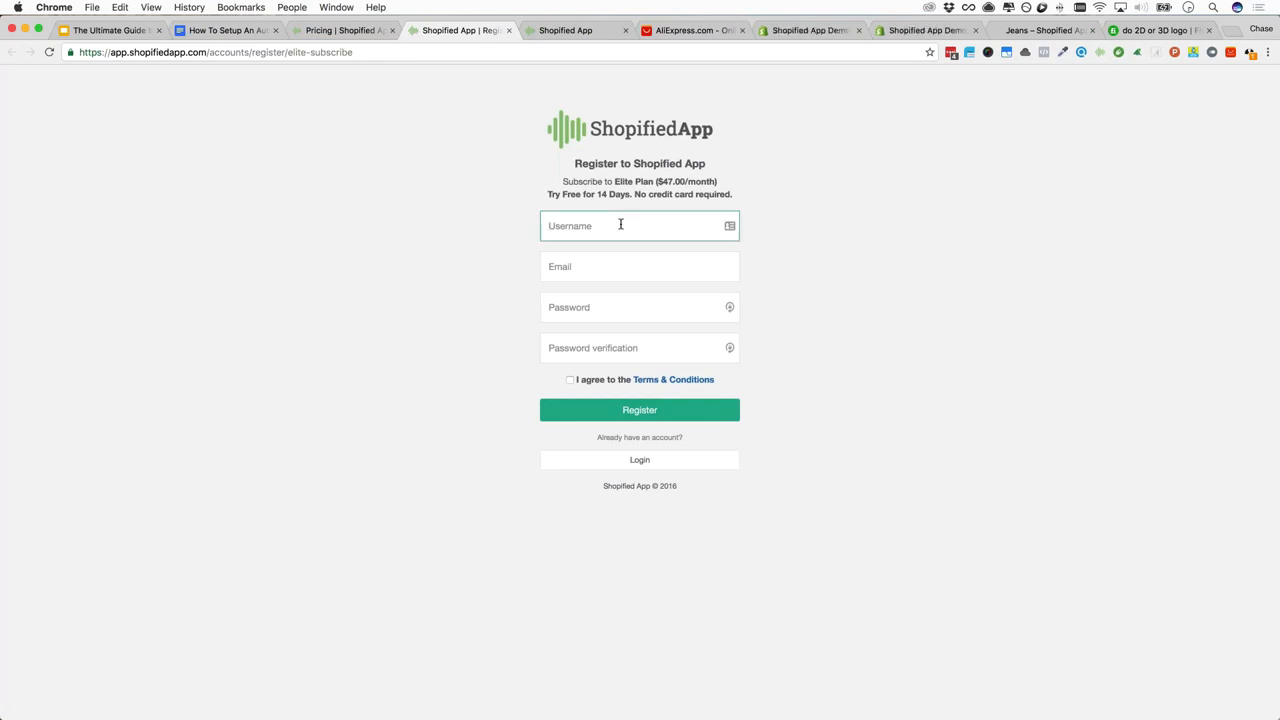
{"action": "type", "text": "chase-"}
{"action": "type", "text": "demo"}
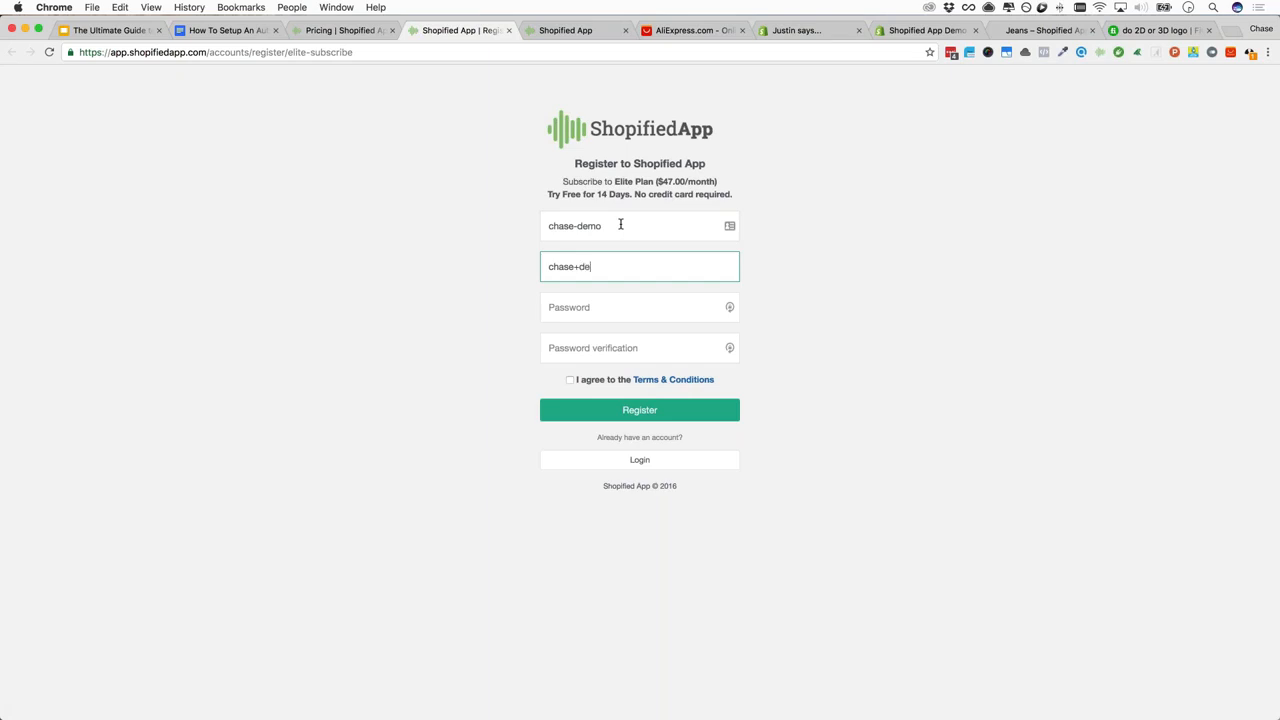
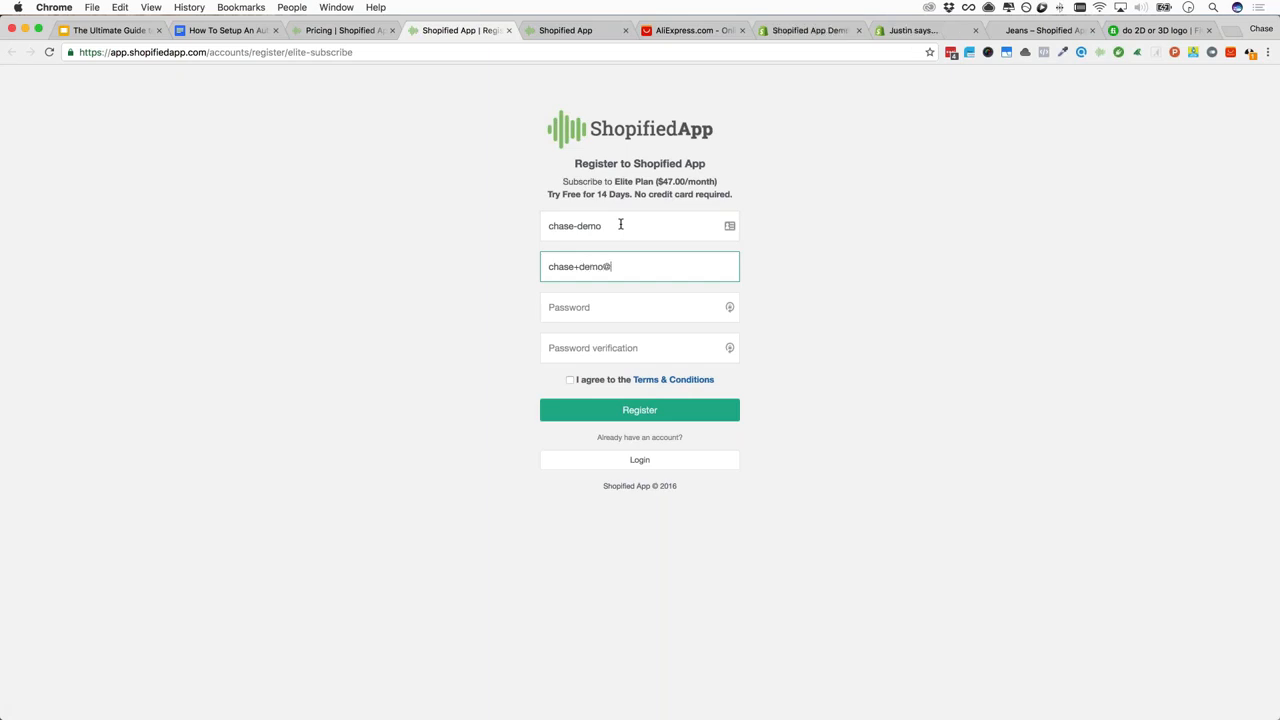
{"action": "key", "text": "Tab"}
{"action": "type", "text": "••••••••"}
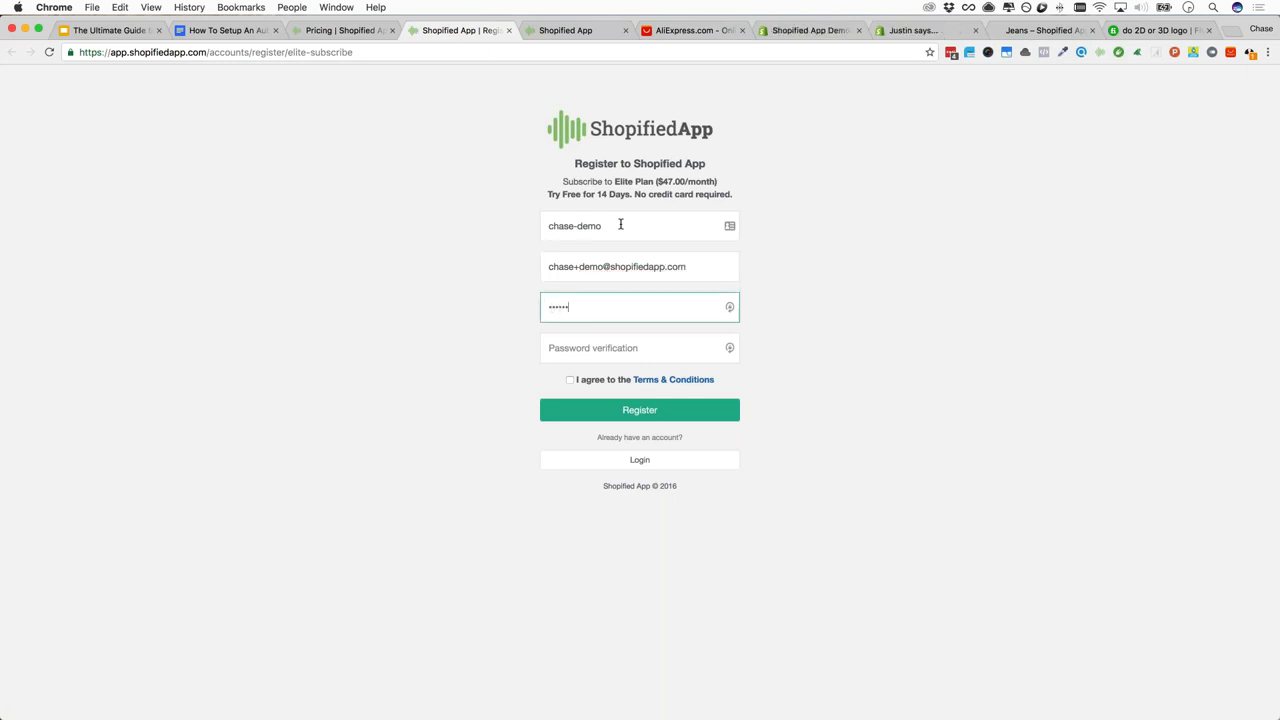
{"action": "key", "text": "Tab"}
{"action": "type", "text": "••••••••"}
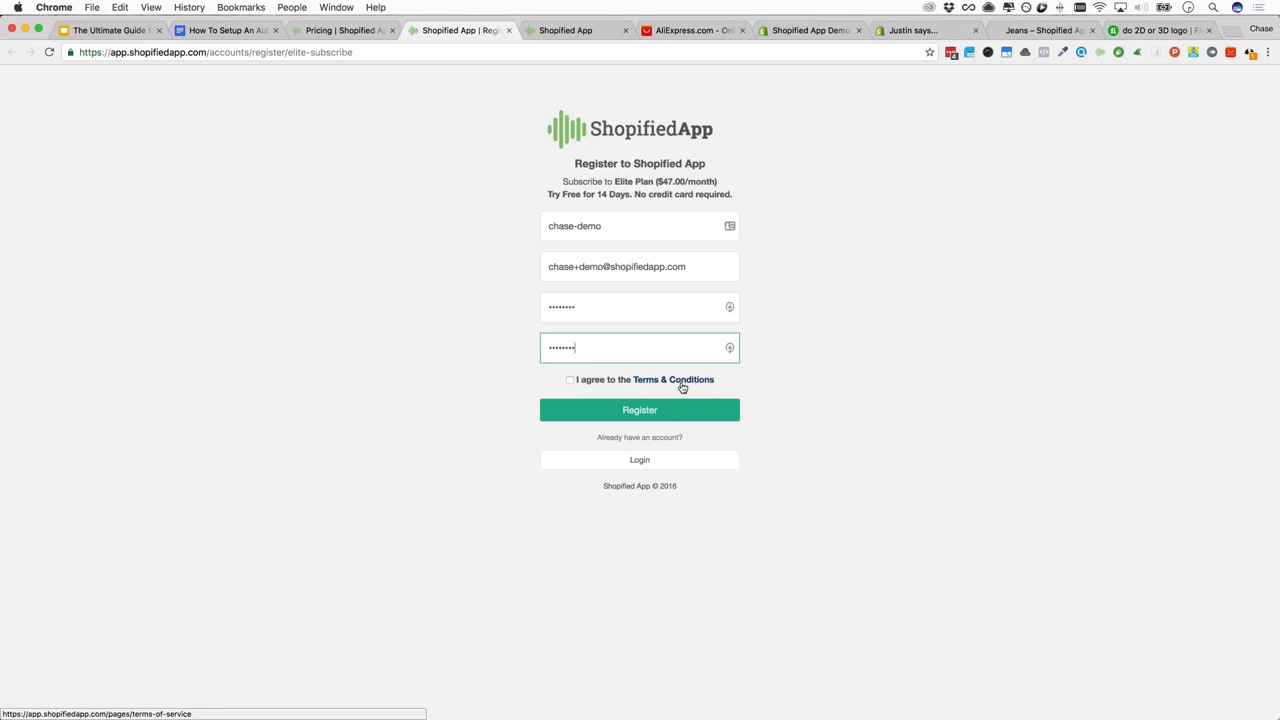
{"action": "left_click", "coordinate": [570, 380]}
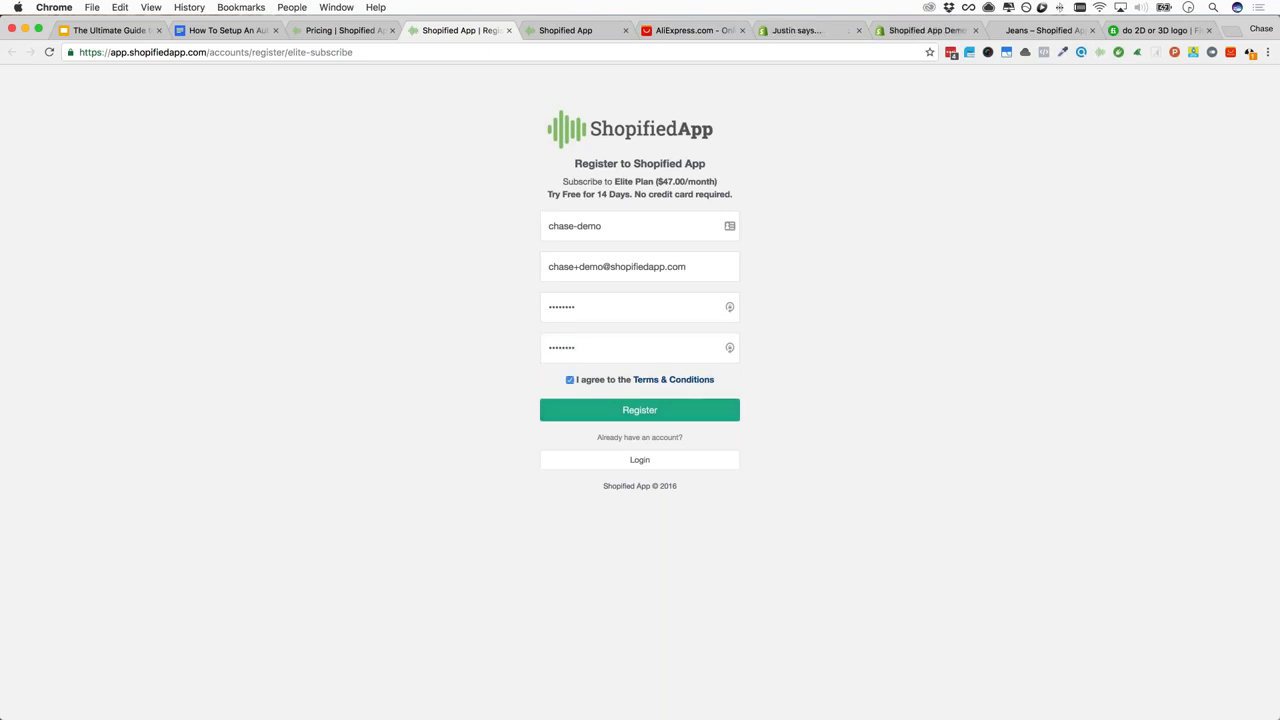
{"action": "left_click", "coordinate": [640, 410]}
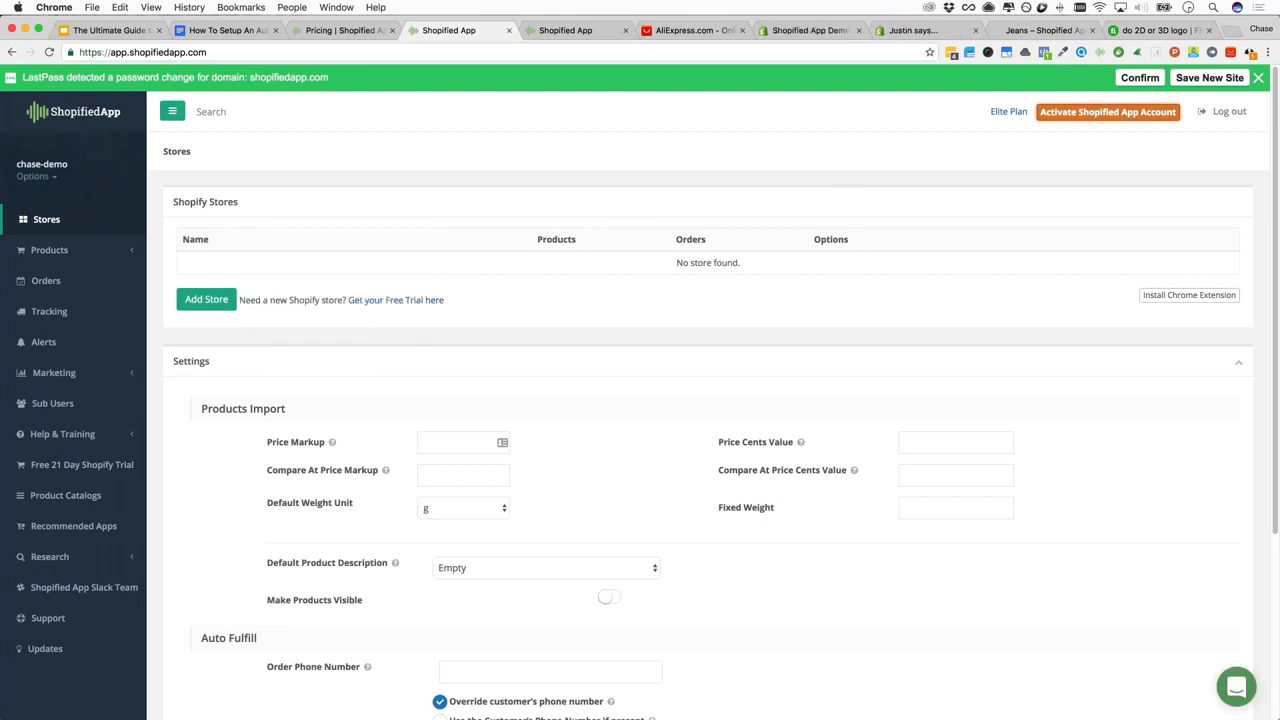
View the new account's billing information and highlight its offer expiry sentence
{"action": "mouse_move", "coordinate": [1078, 119]}
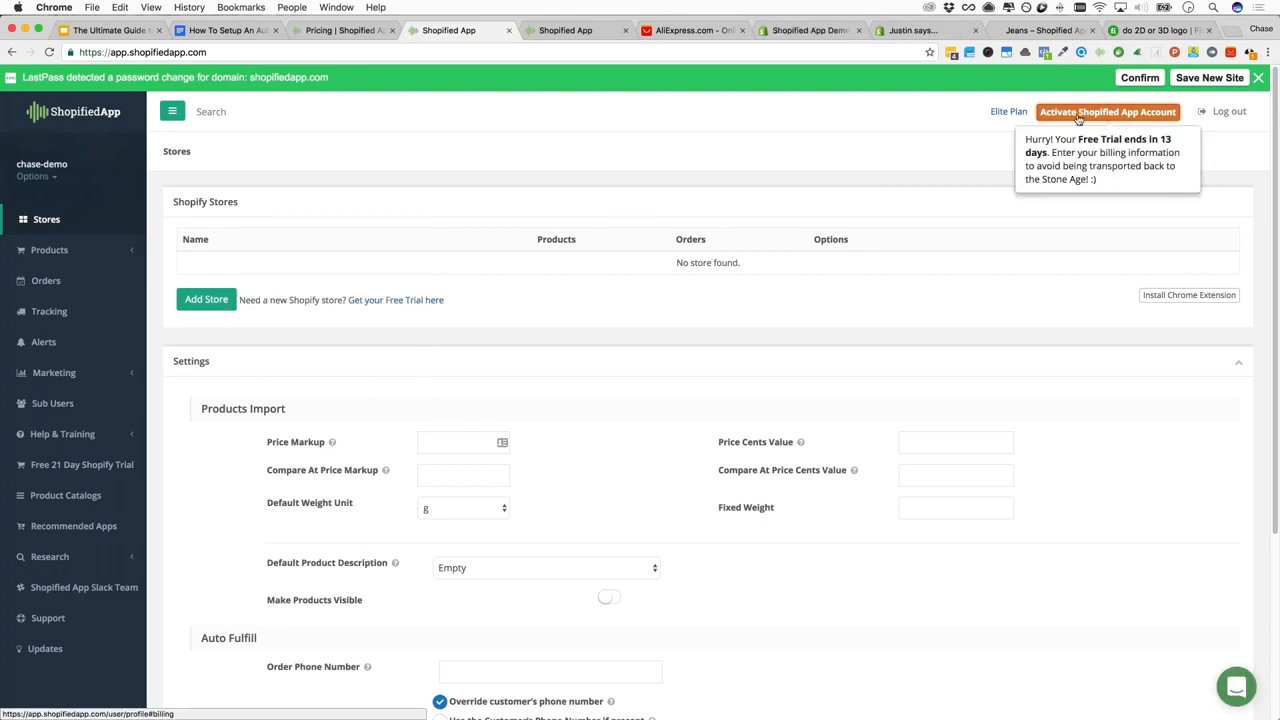
{"action": "left_click", "coordinate": [1078, 119]}
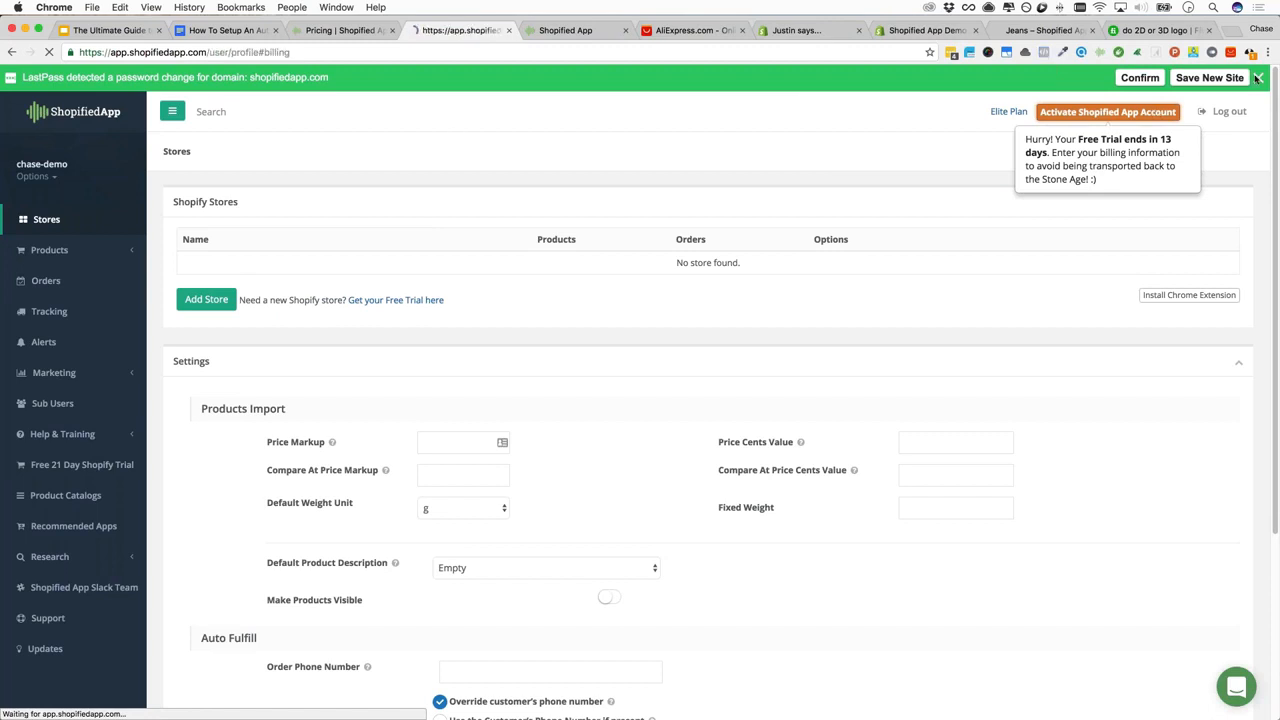
{"action": "left_click", "coordinate": [1258, 77]}
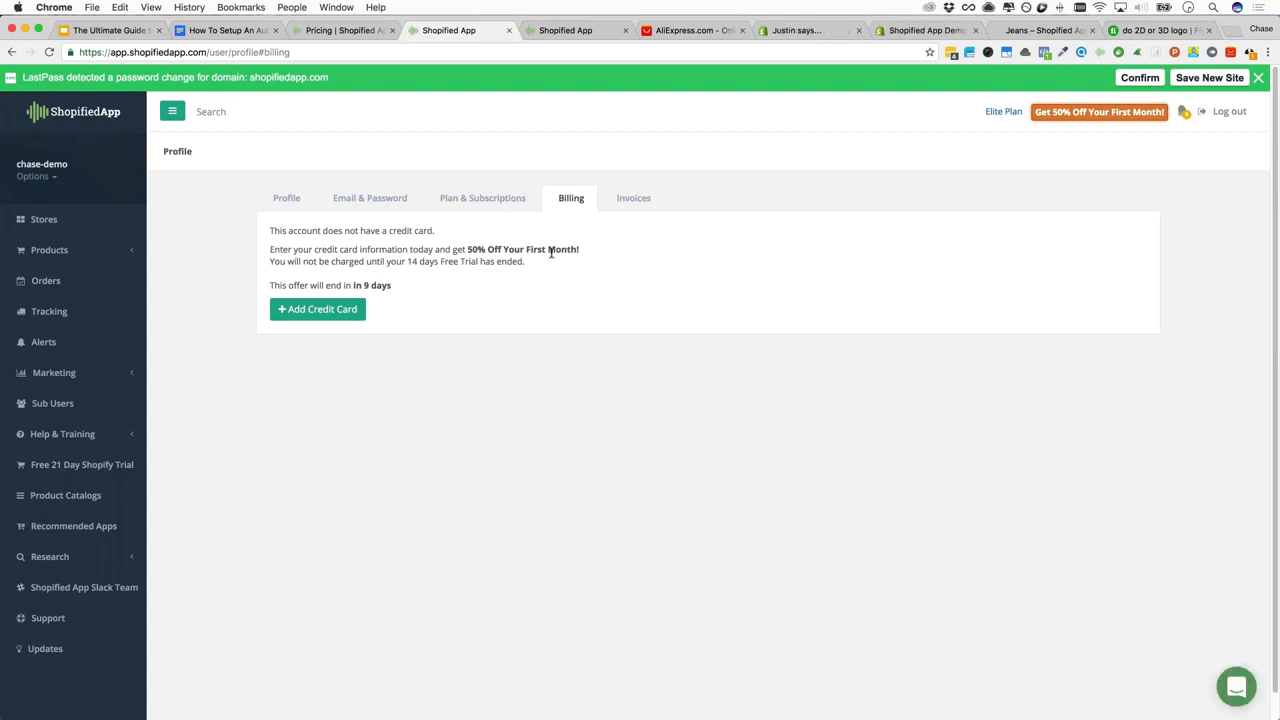
{"action": "left_click_drag", "start_coordinate": [392, 286], "coordinate": [270, 286]}
{"action": "left_click", "coordinate": [272, 286]}
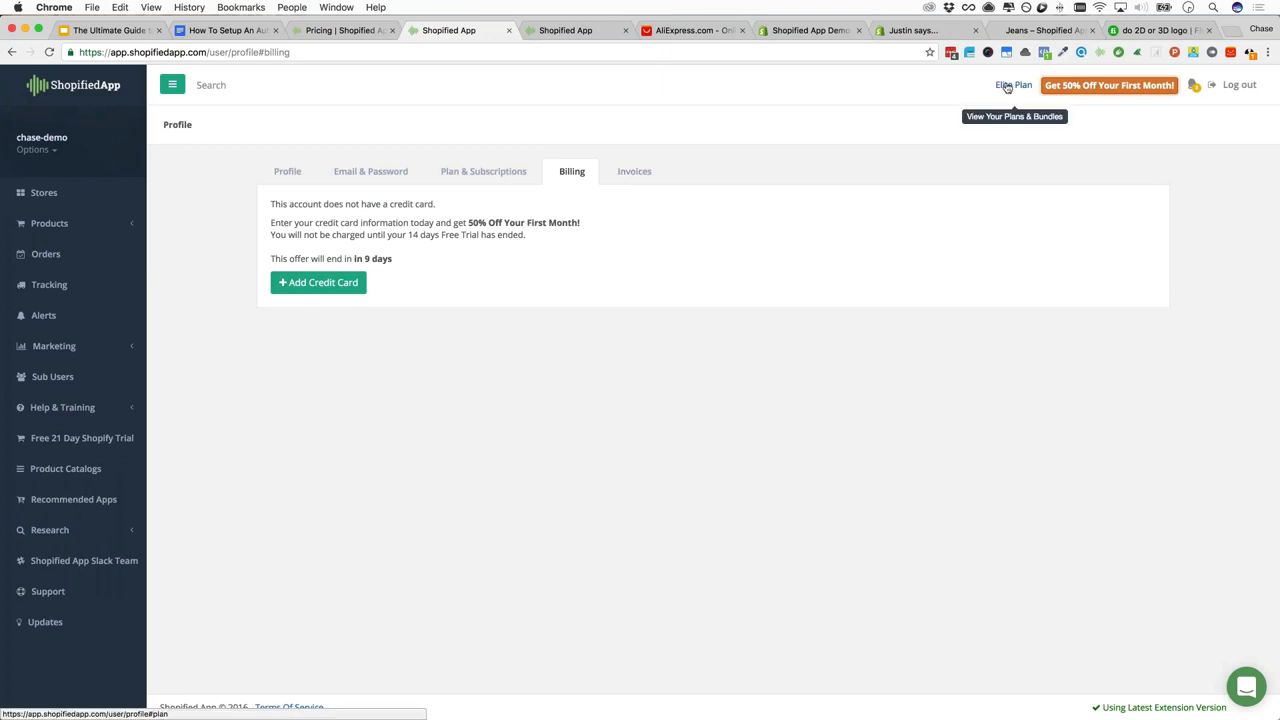
Check the account options list, then return to the Stores dashboard
{"action": "left_click", "coordinate": [50, 150]}
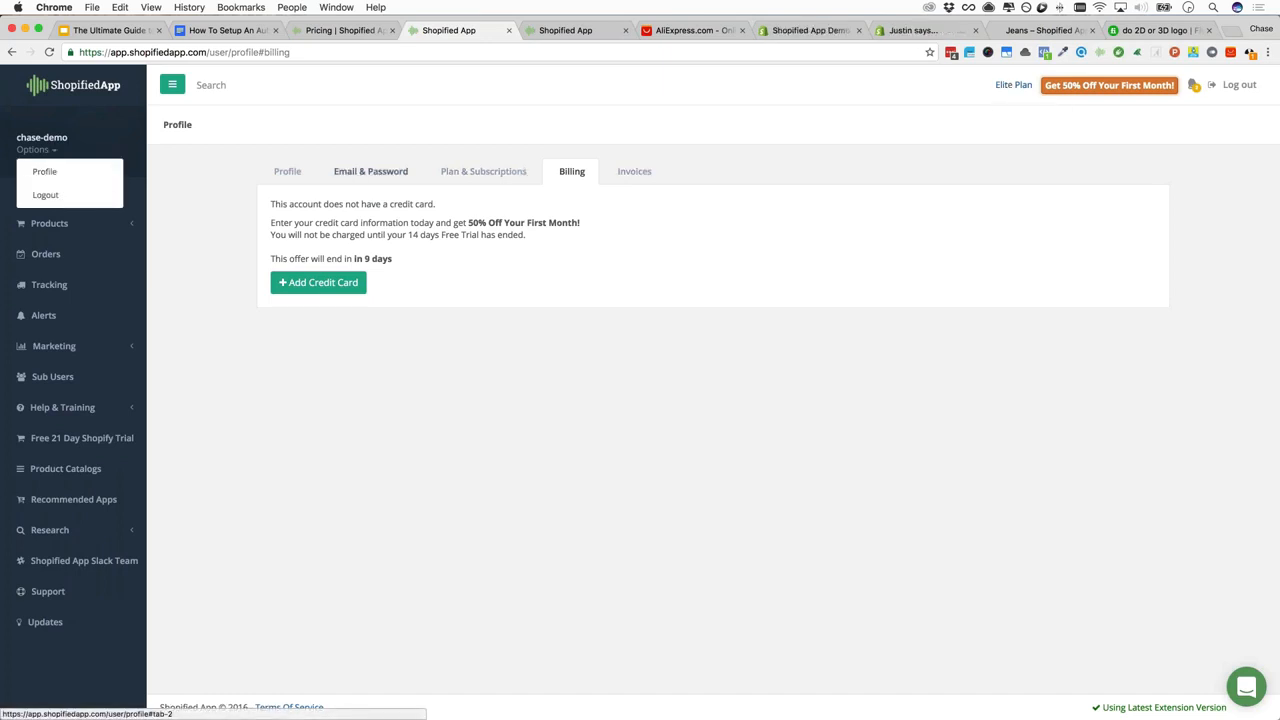
{"action": "left_click", "coordinate": [232, 174]}
{"action": "left_click", "coordinate": [62, 192]}
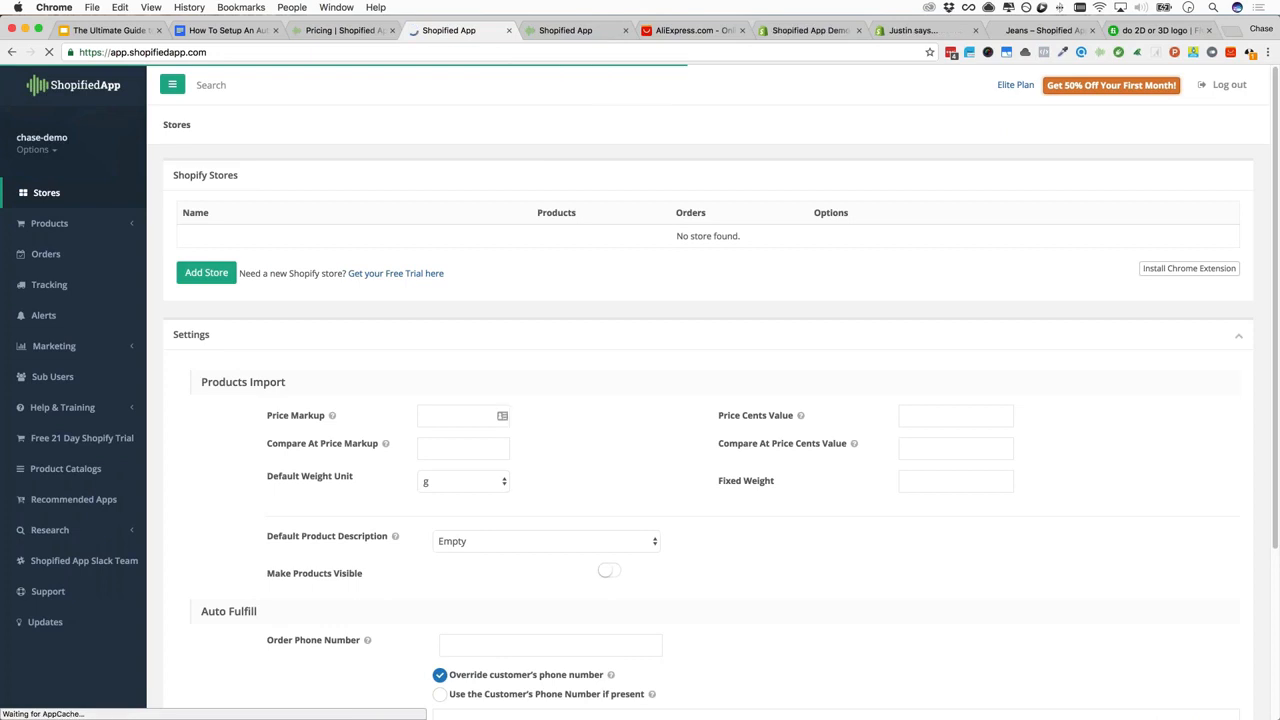
Check the Shopify demo store's Themes page and domain, then return to the new Shopified App account
{"action": "left_click", "coordinate": [810, 30]}
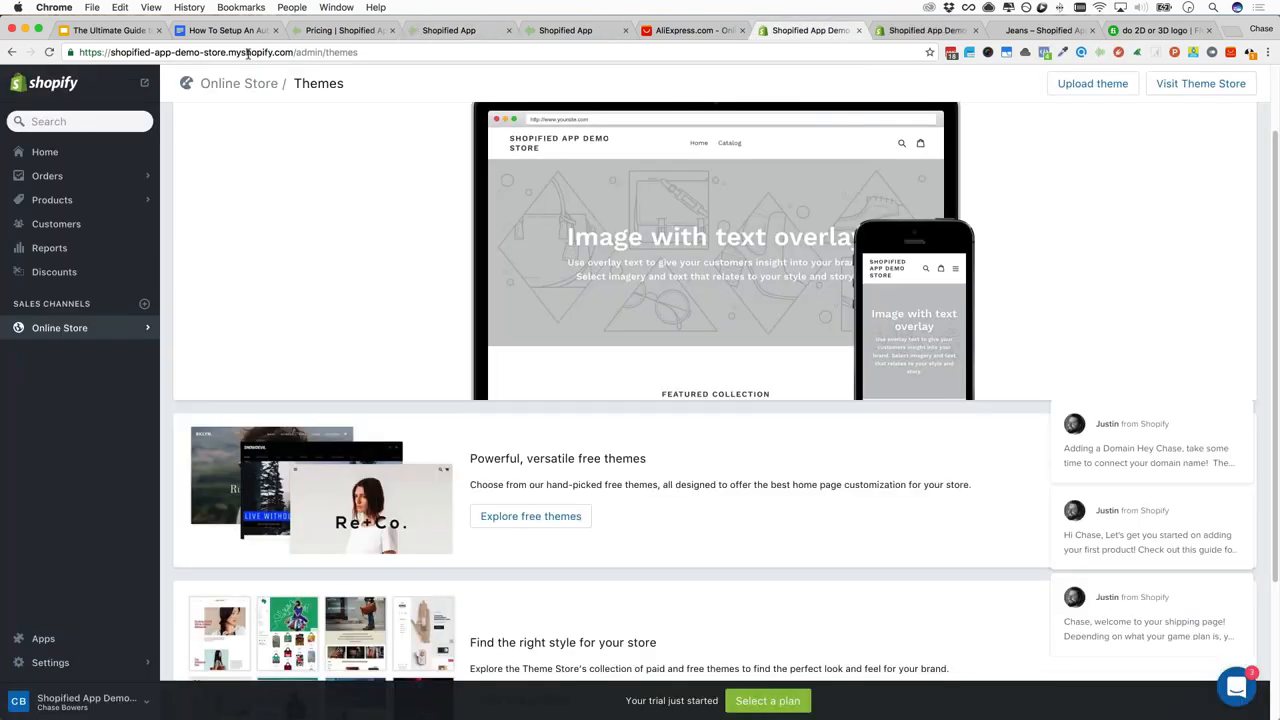
{"action": "left_click_drag", "start_coordinate": [293, 52], "coordinate": [112, 55]}
{"action": "key", "text": "super+c"}
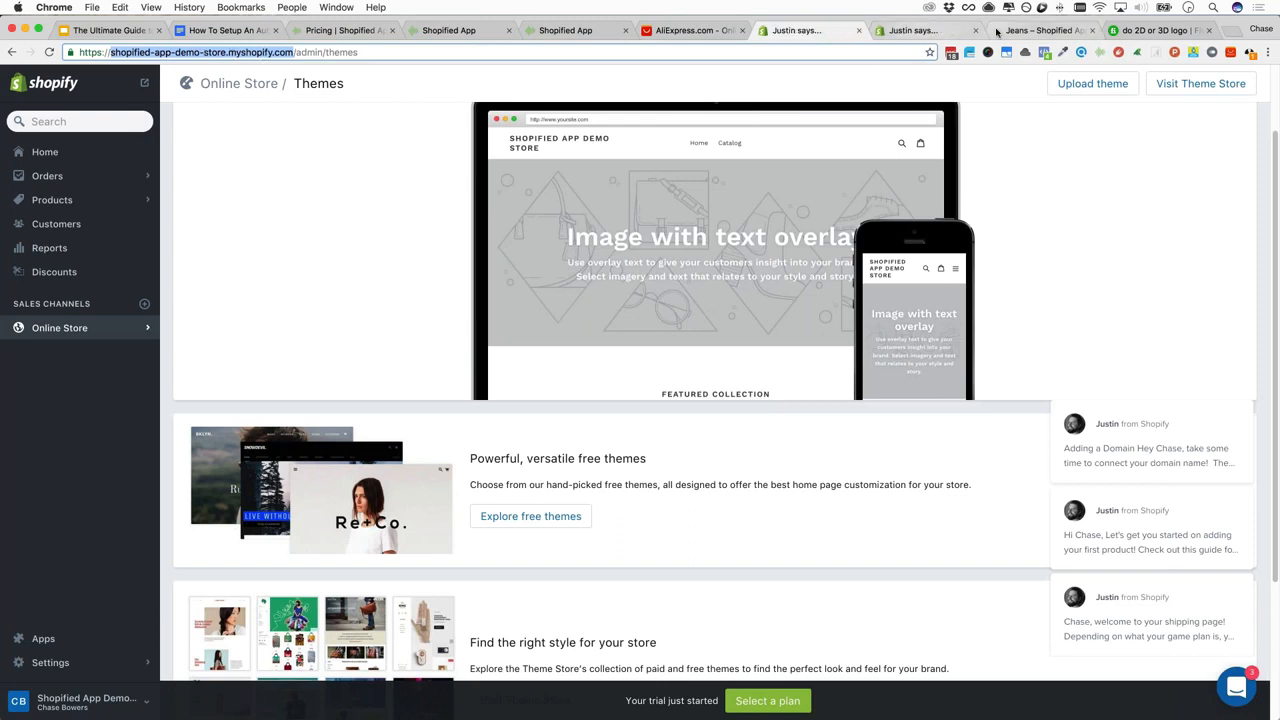
{"action": "left_click", "coordinate": [574, 30]}
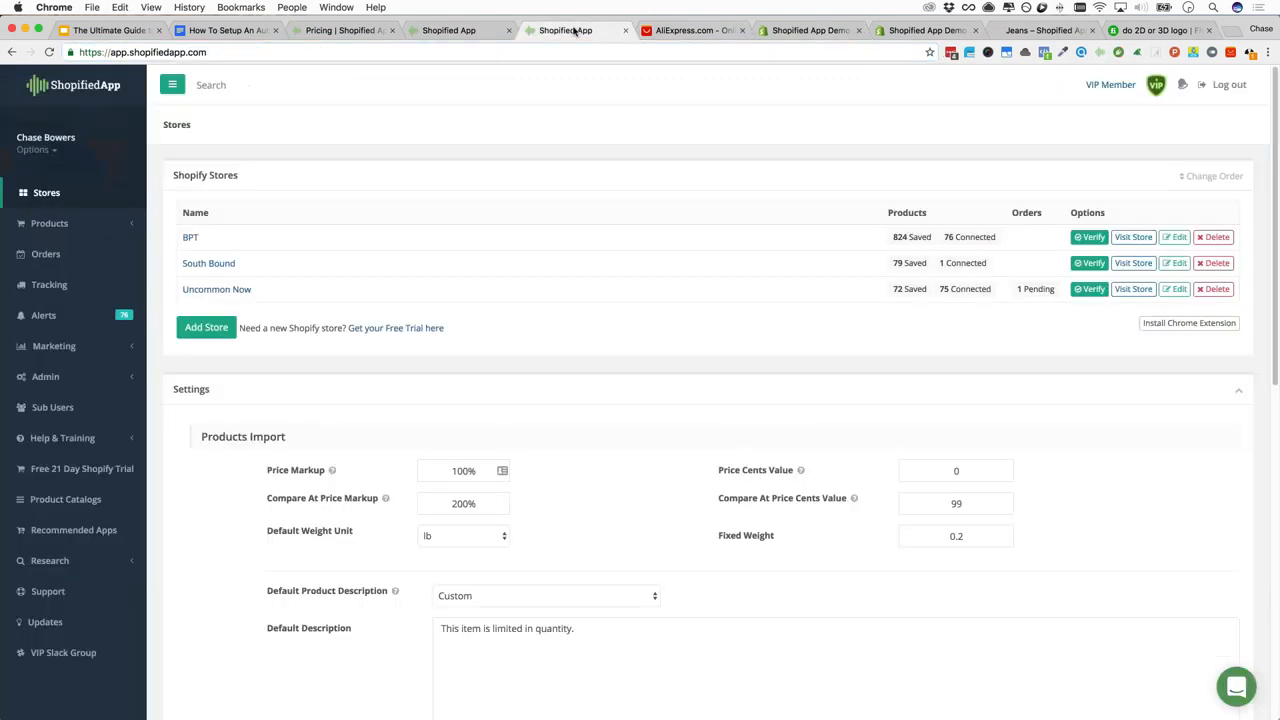
{"action": "left_click", "coordinate": [471, 32]}
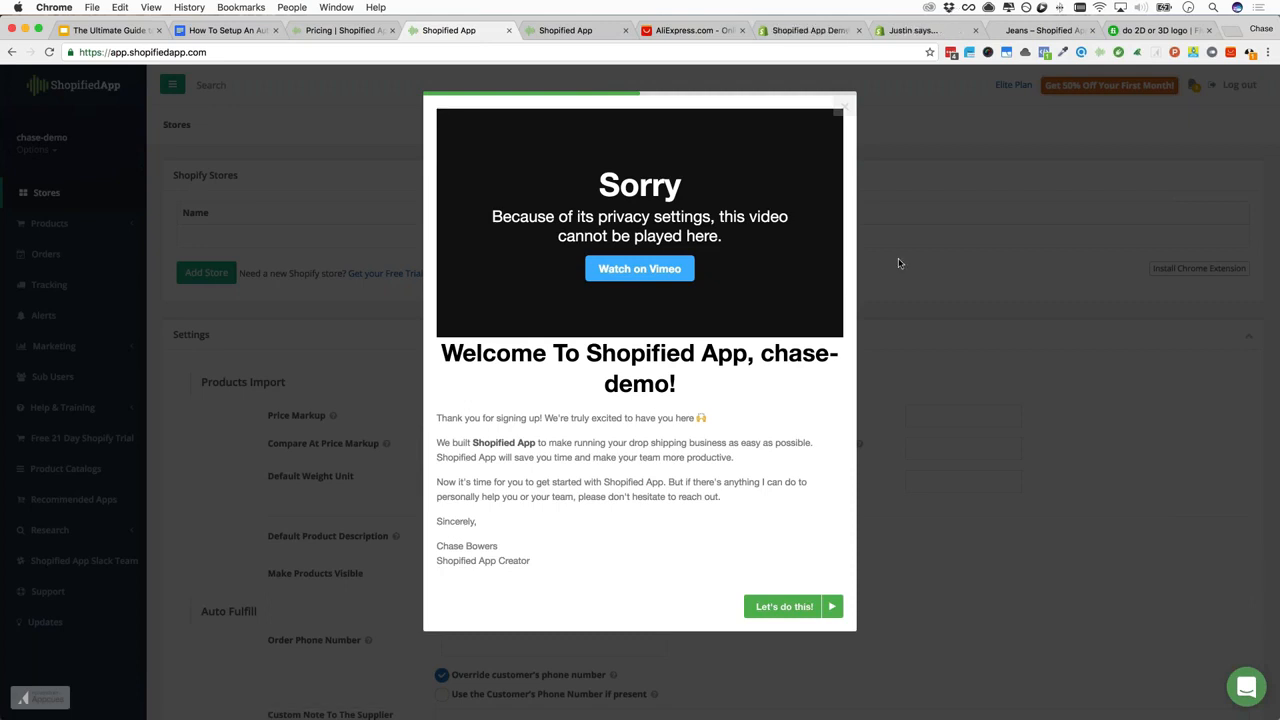
{"action": "left_click", "coordinate": [818, 608]}
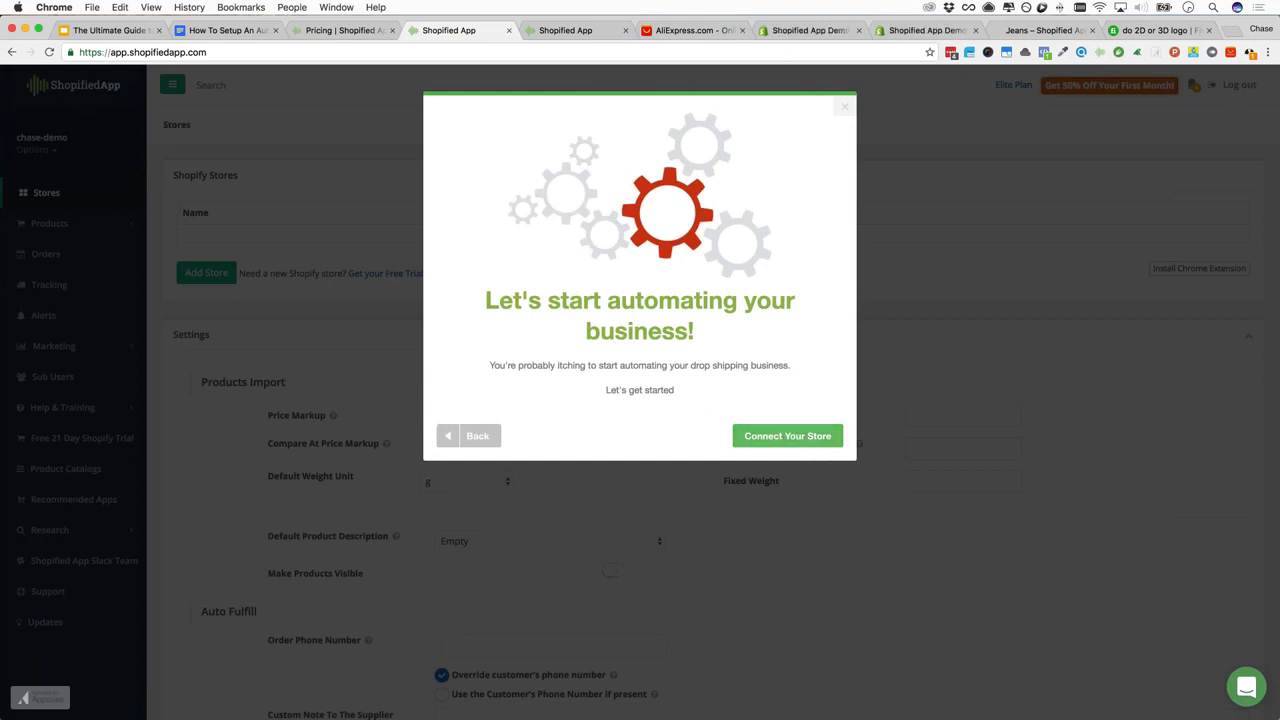
{"action": "left_click", "coordinate": [786, 440]}
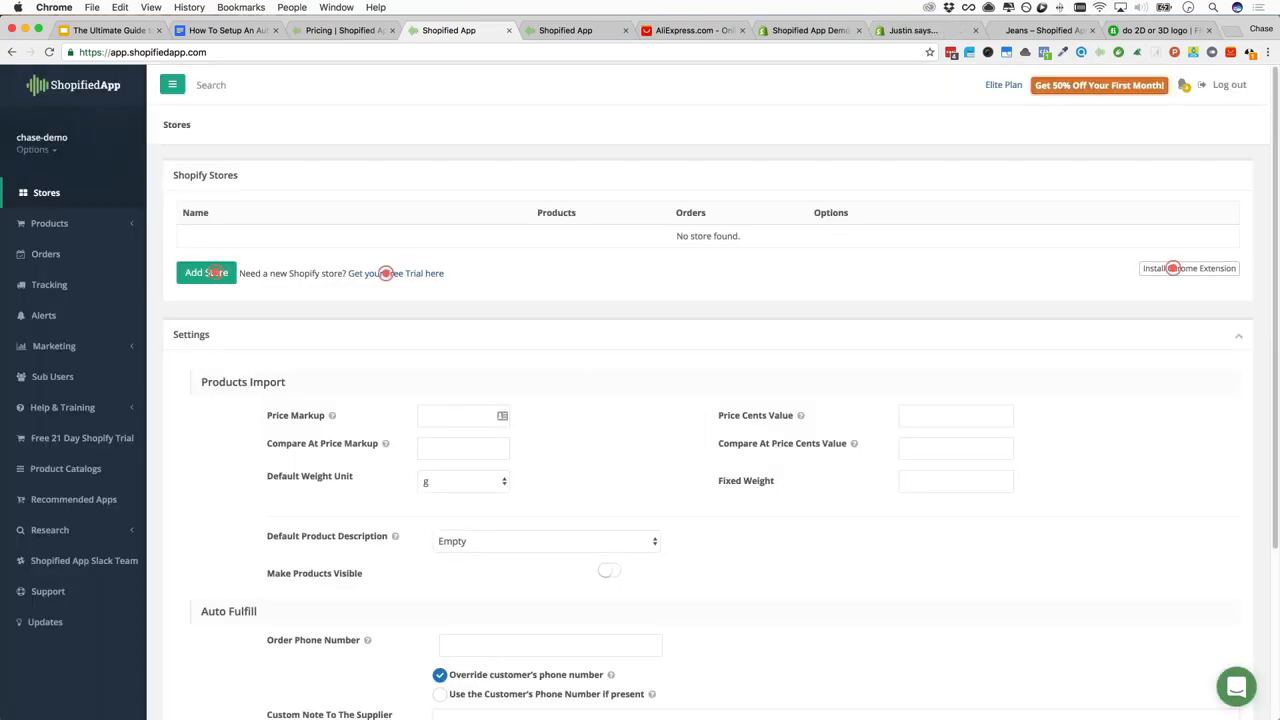
{"action": "left_click", "coordinate": [386, 274]}
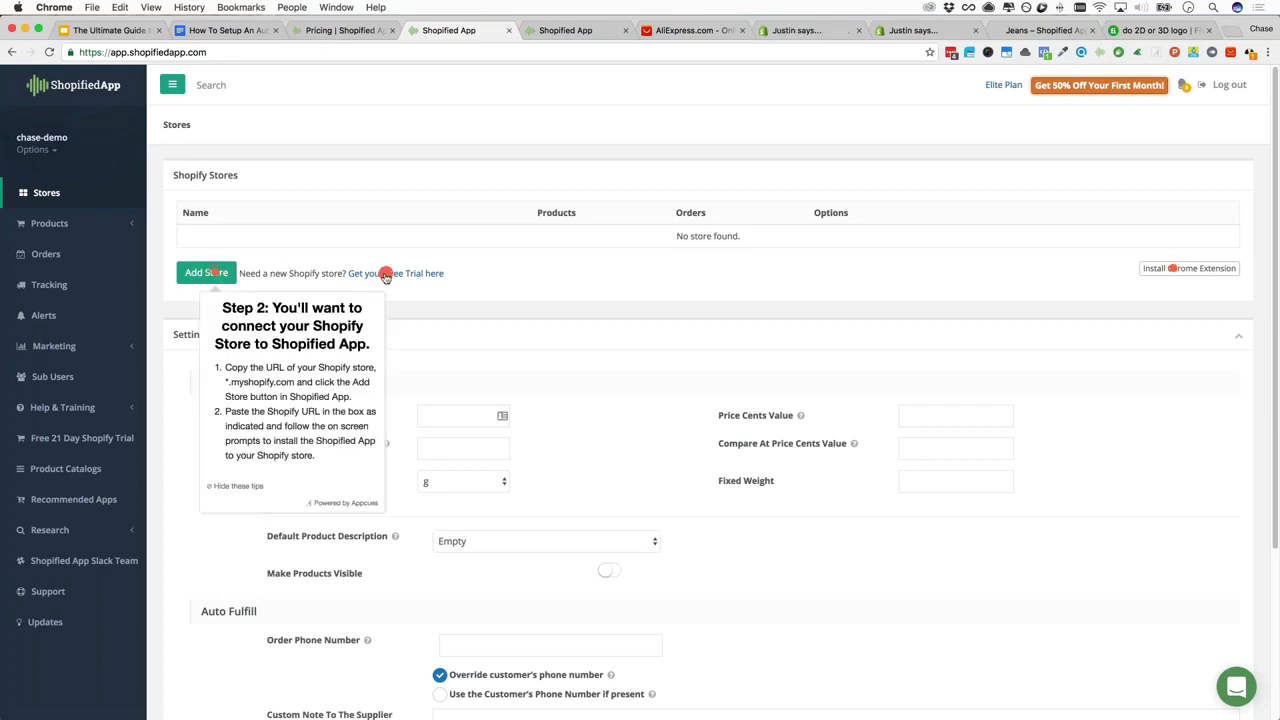
{"action": "left_click", "coordinate": [386, 275]}
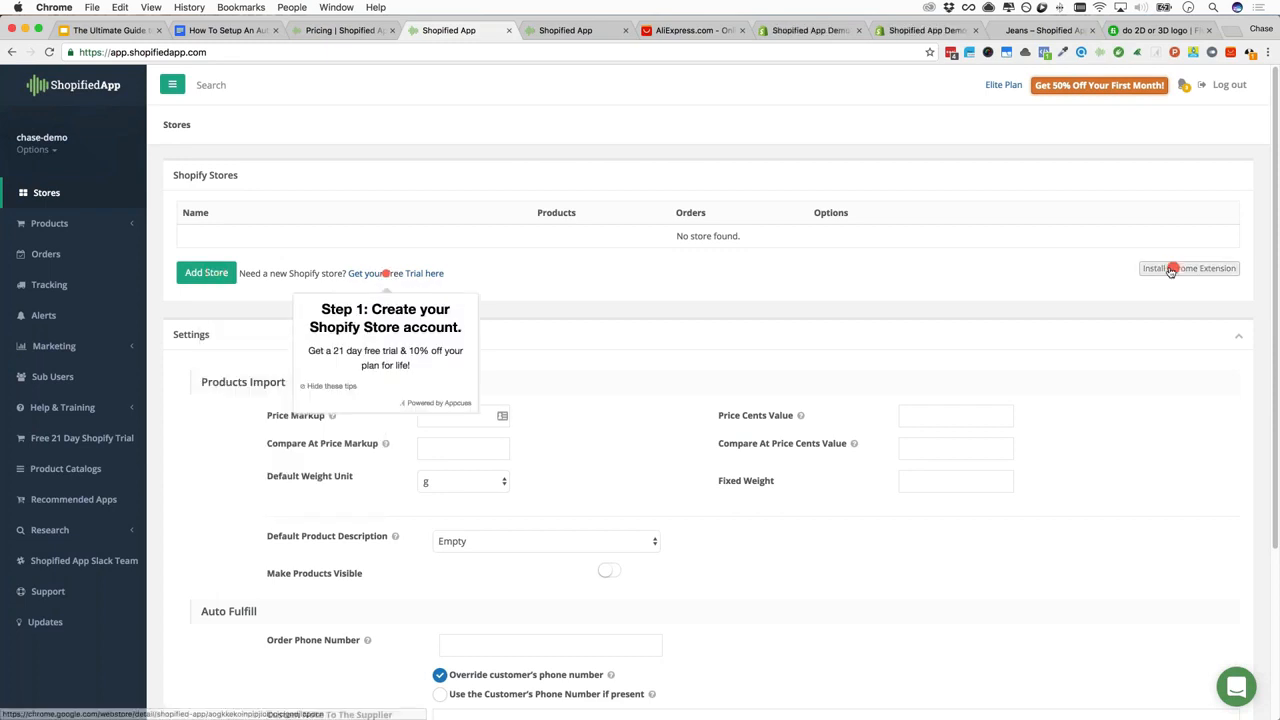
{"action": "left_click", "coordinate": [1173, 269]}
{"action": "left_click", "coordinate": [213, 275]}
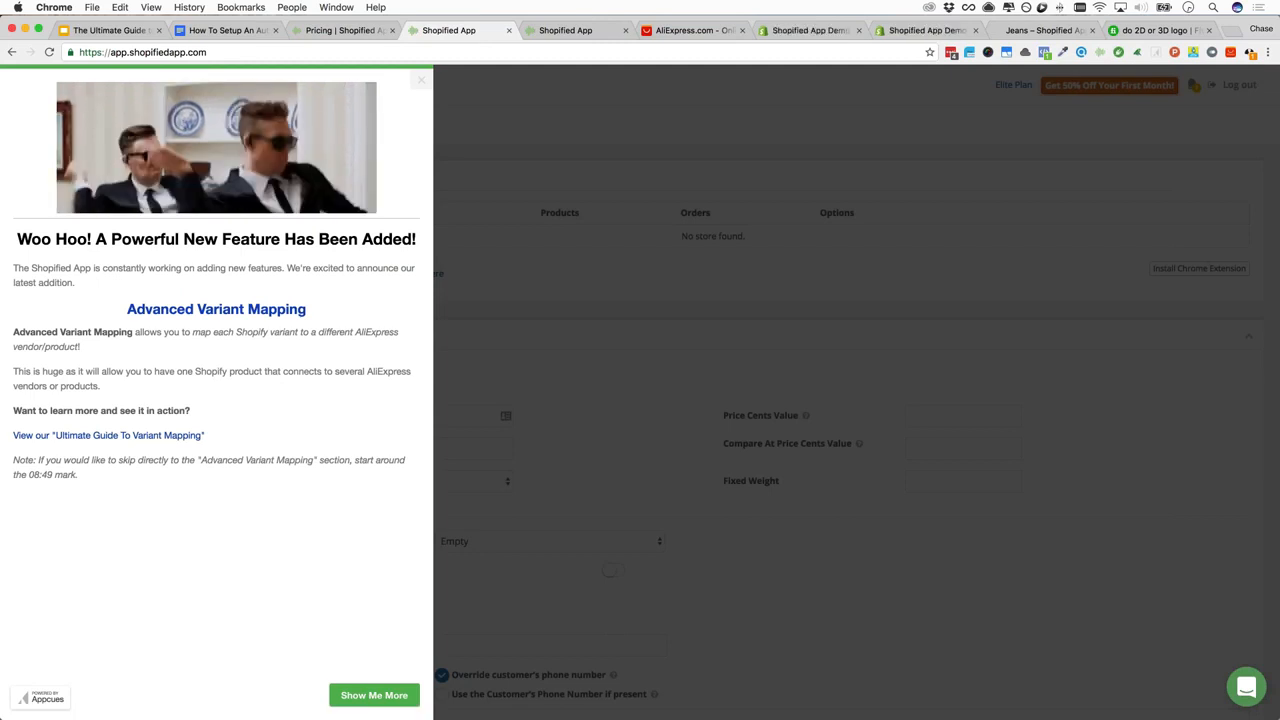
{"action": "left_click", "coordinate": [421, 80]}
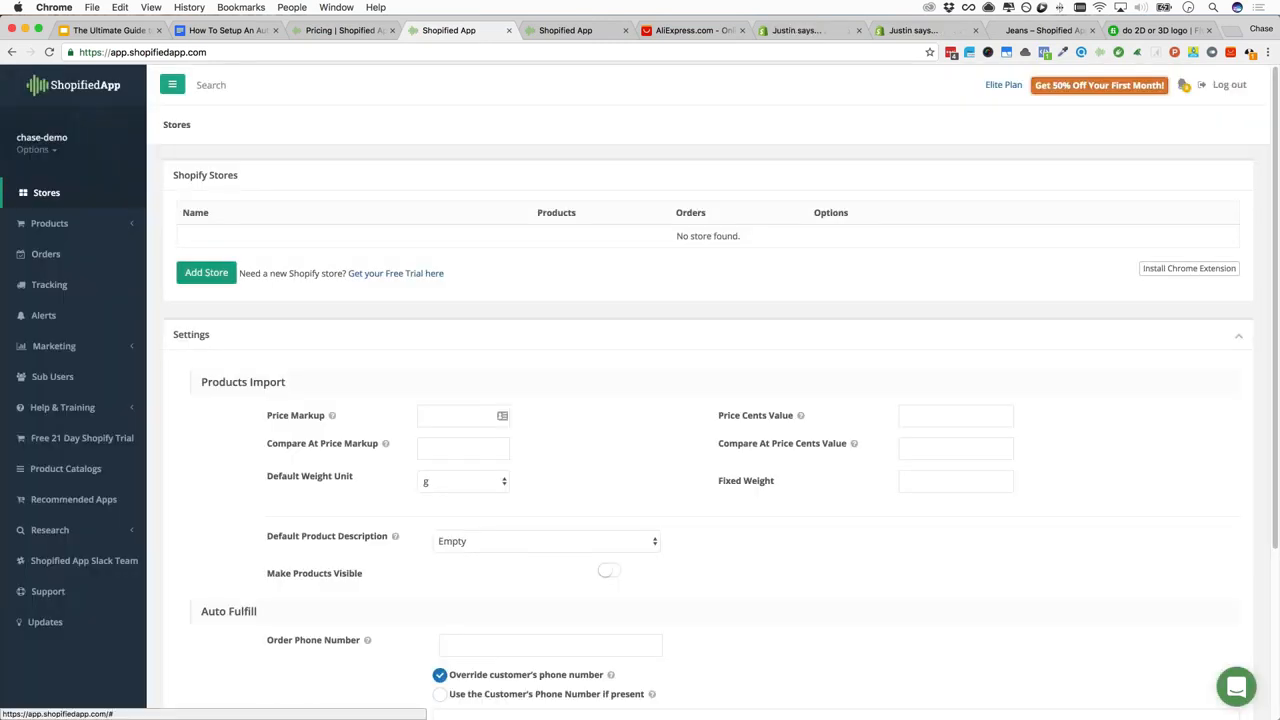
Add the demo store by pasting its myshopify URL and approve installing Shopified App
{"action": "left_click", "coordinate": [206, 272]}
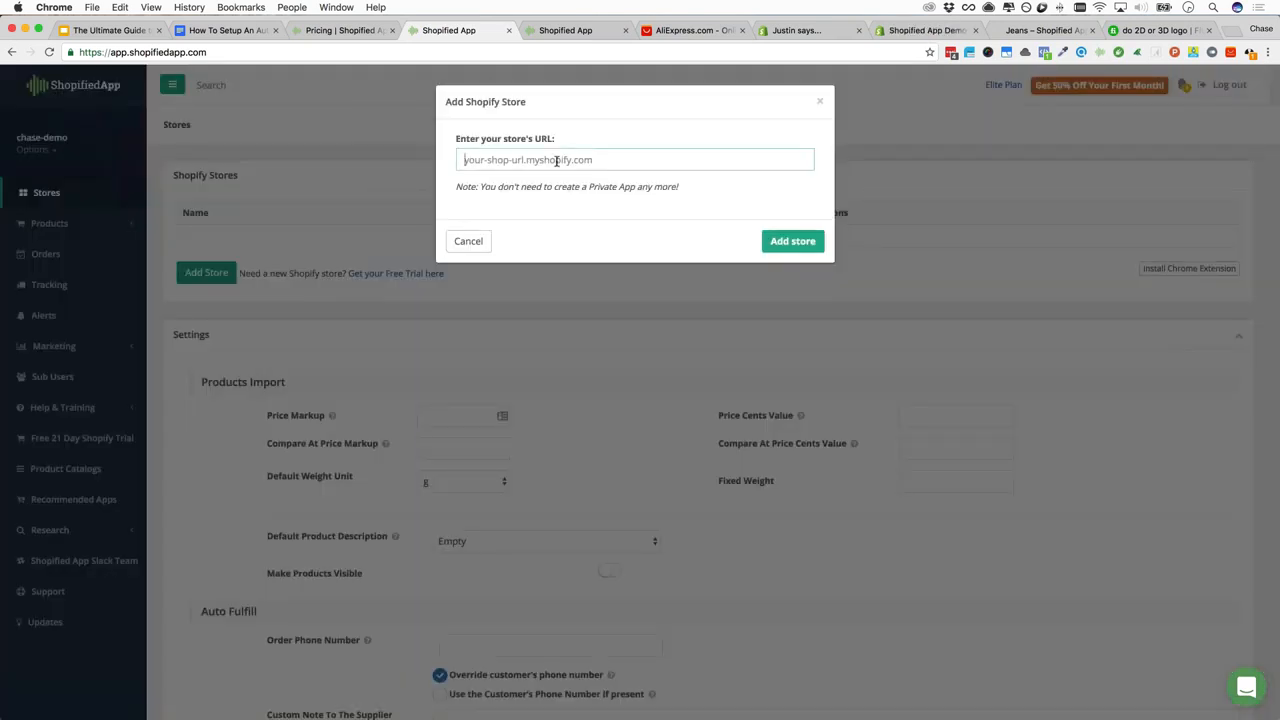
{"action": "key", "text": "super+v"}
{"action": "key", "text": "Return"}
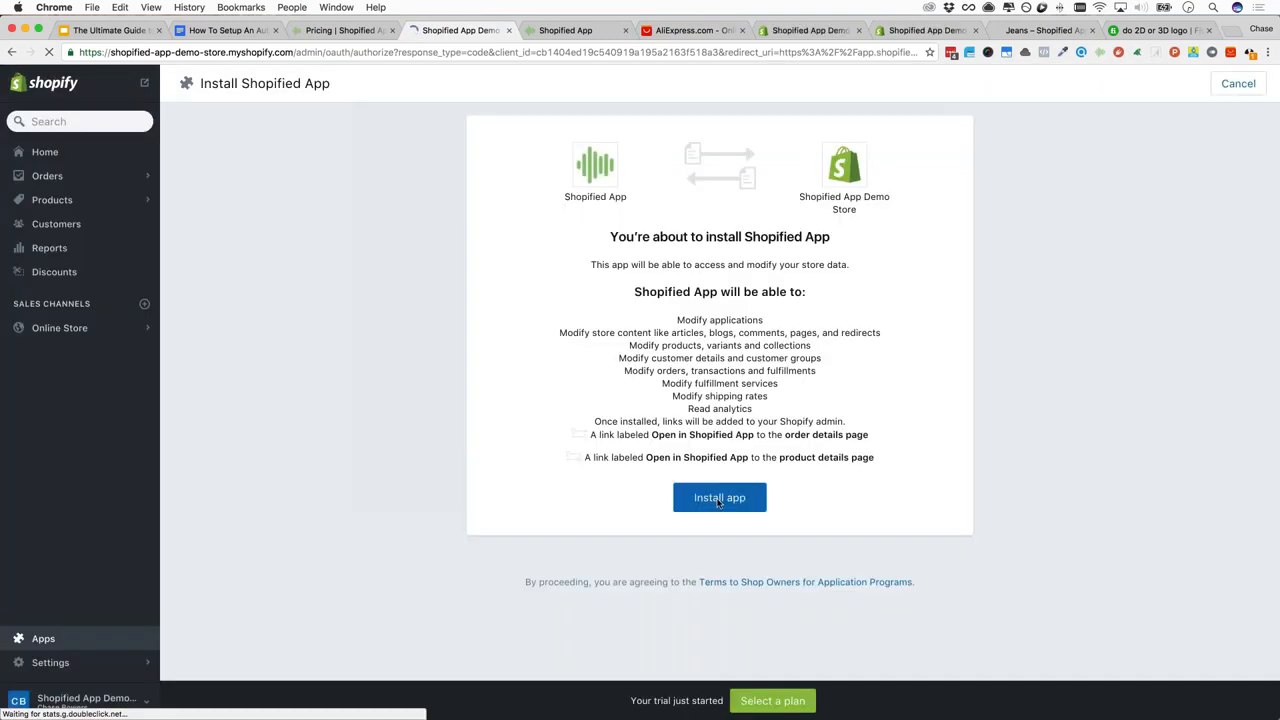
{"action": "left_click", "coordinate": [718, 500]}
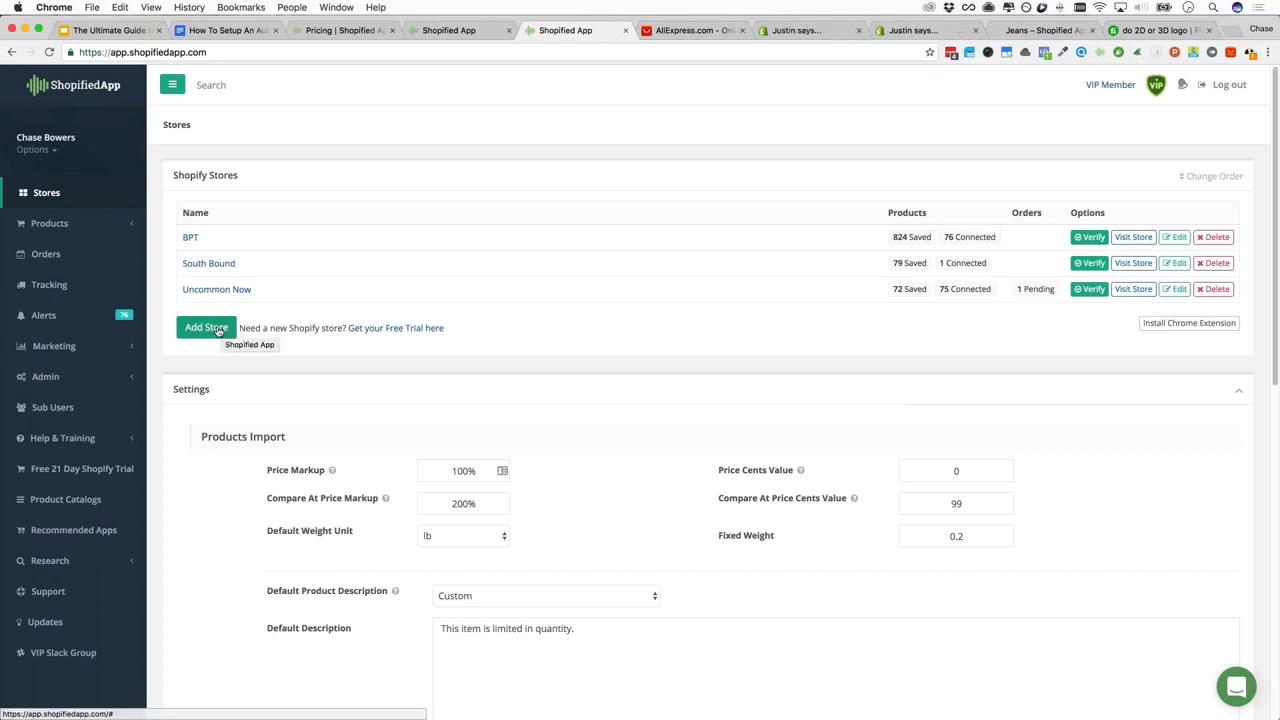
{"action": "scroll", "coordinate": [285, 340], "scroll_direction": "down", "scroll_amount": 5}
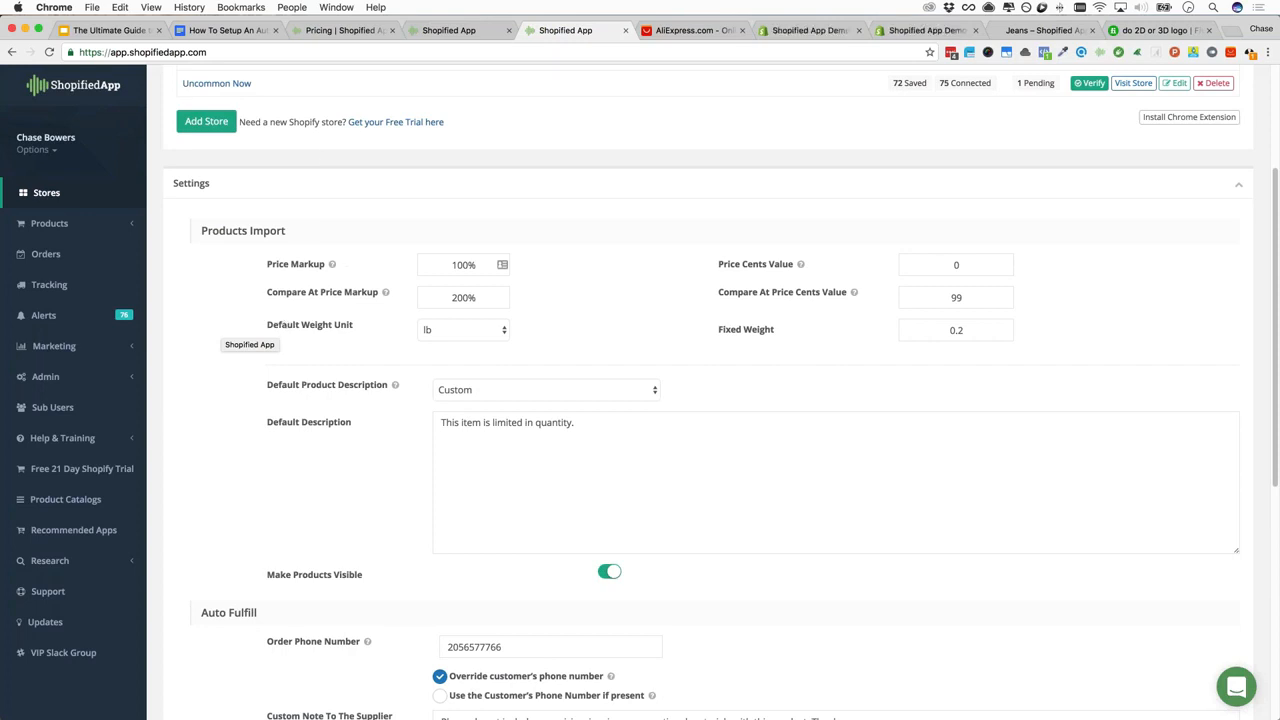
{"action": "mouse_move", "coordinate": [334, 265]}
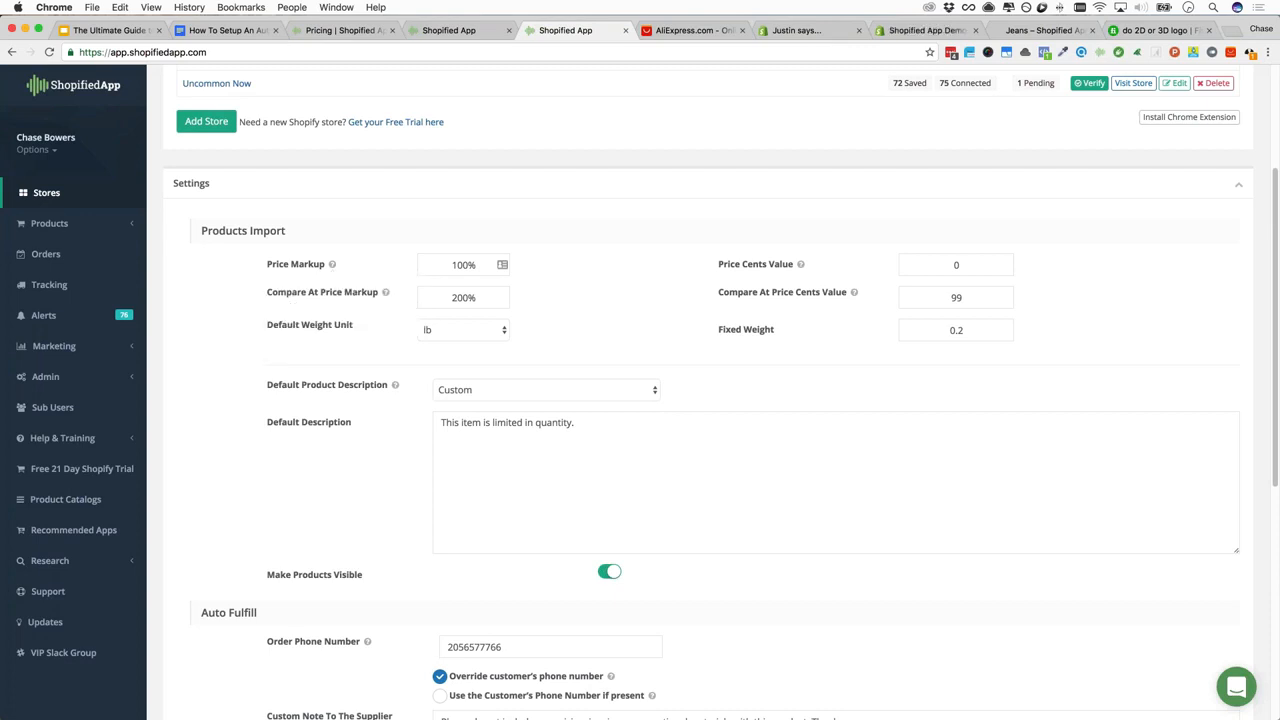
{"action": "double_click", "coordinate": [473, 264]}
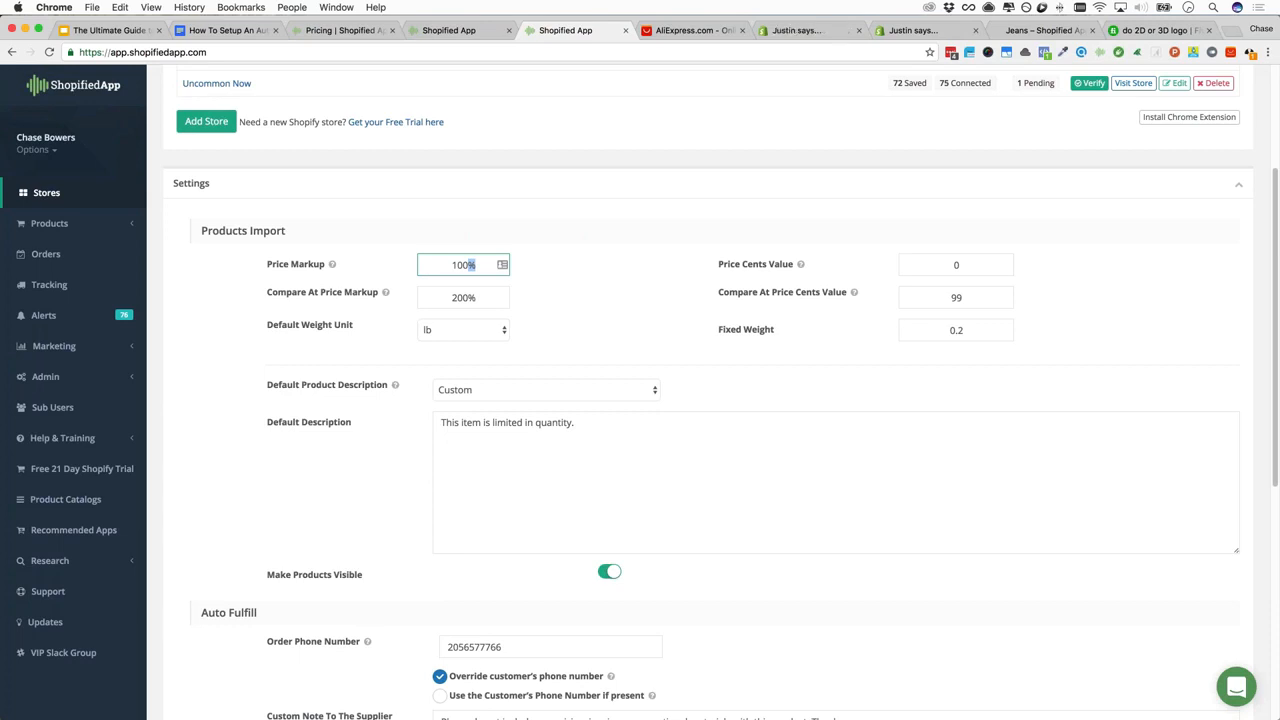
{"action": "left_click", "coordinate": [351, 247]}
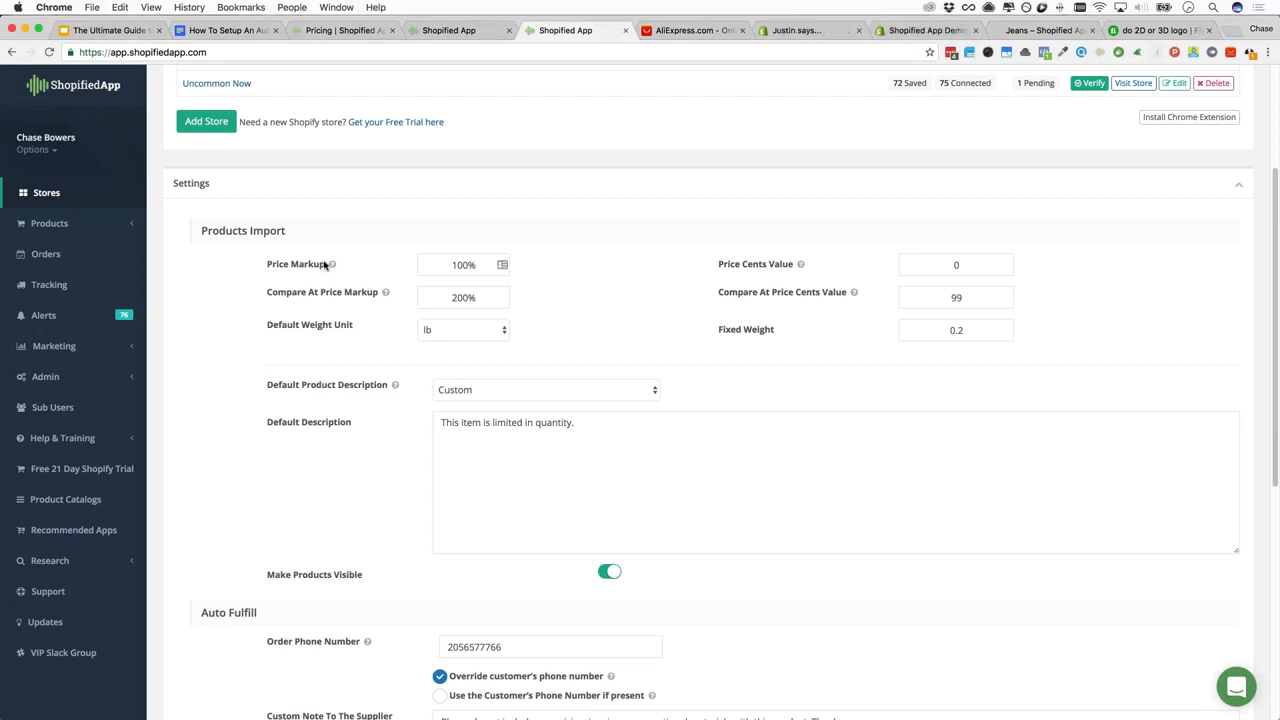
{"action": "mouse_move", "coordinate": [332, 265]}
{"action": "mouse_move", "coordinate": [800, 266]}
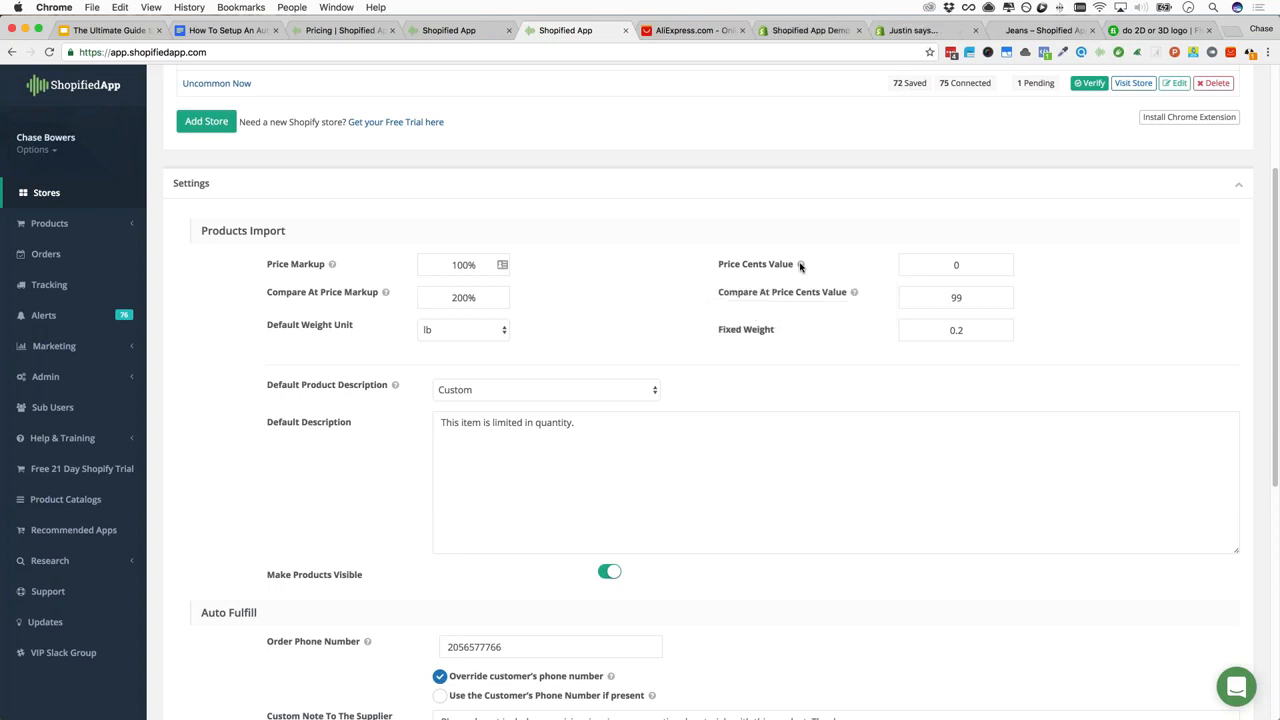
{"action": "left_click", "coordinate": [500, 336]}
{"action": "left_click", "coordinate": [500, 330]}
{"action": "left_click", "coordinate": [500, 330]}
{"action": "left_click", "coordinate": [543, 327]}
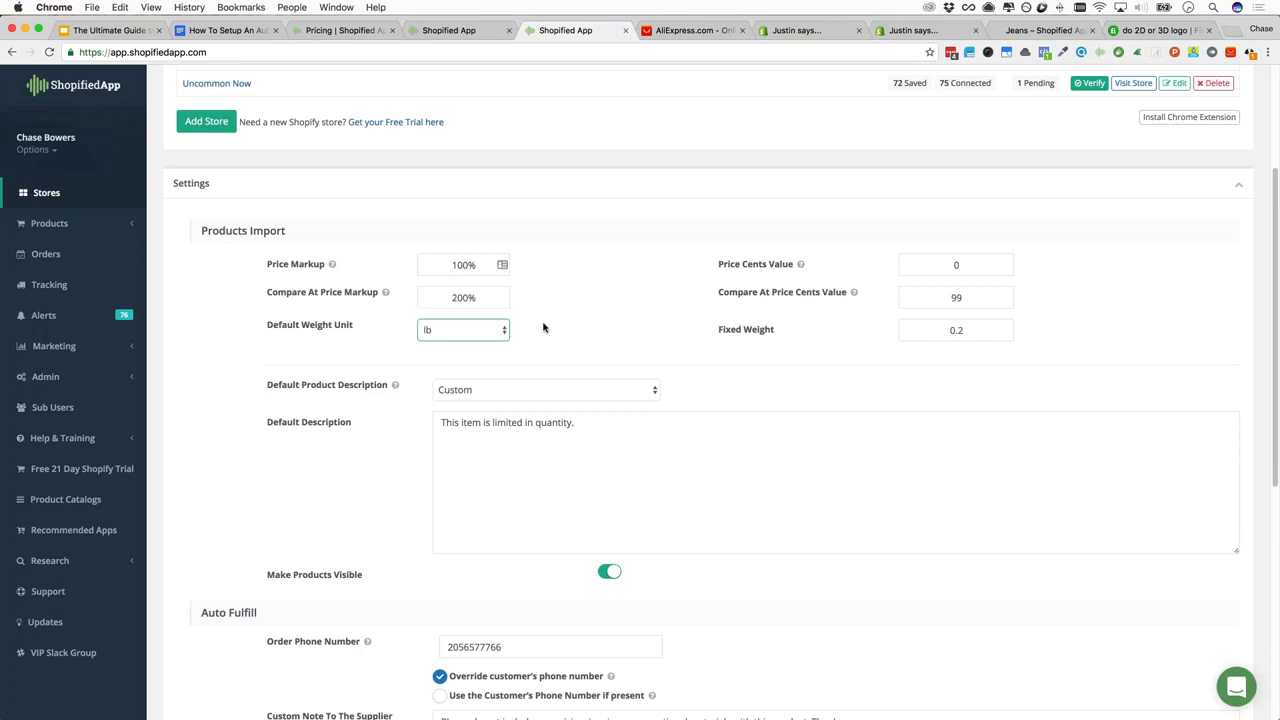
{"action": "left_click", "coordinate": [500, 331]}
{"action": "left_click", "coordinate": [574, 323]}
{"action": "mouse_move", "coordinate": [384, 297]}
{"action": "left_click", "coordinate": [962, 297]}
{"action": "left_click", "coordinate": [936, 332]}
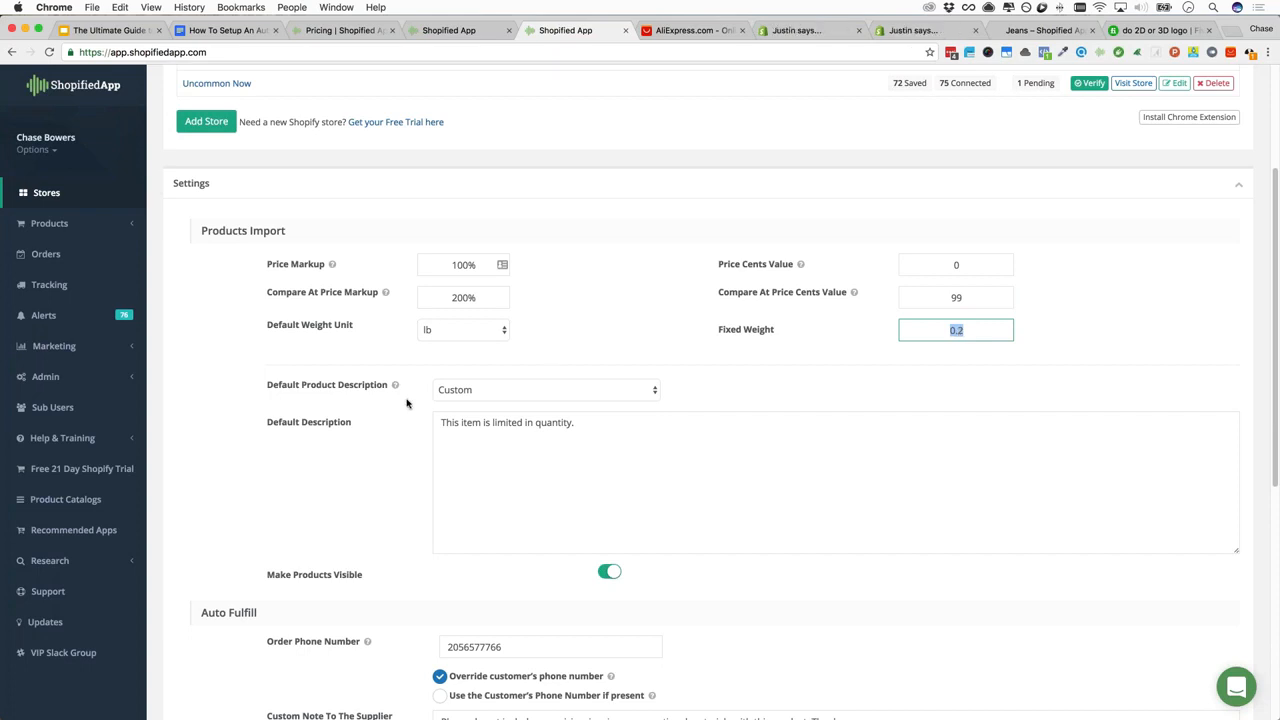
{"action": "mouse_move", "coordinate": [361, 390]}
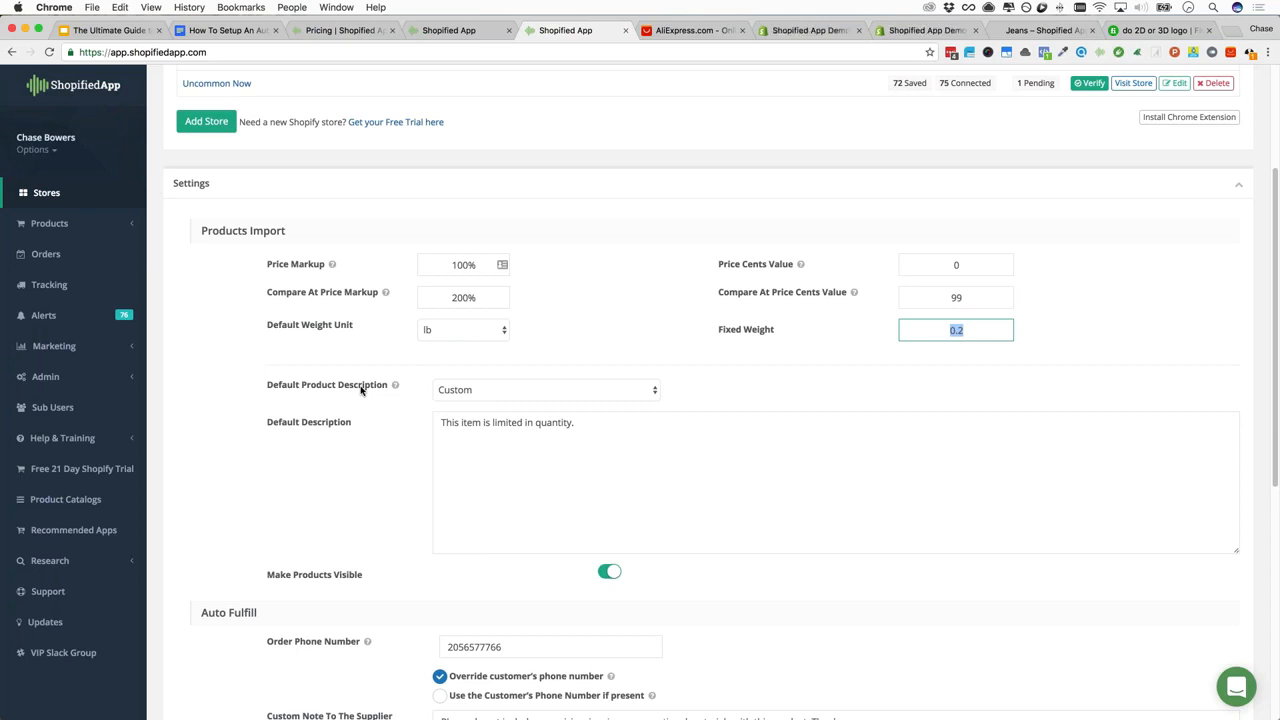
{"action": "left_click", "coordinate": [481, 392]}
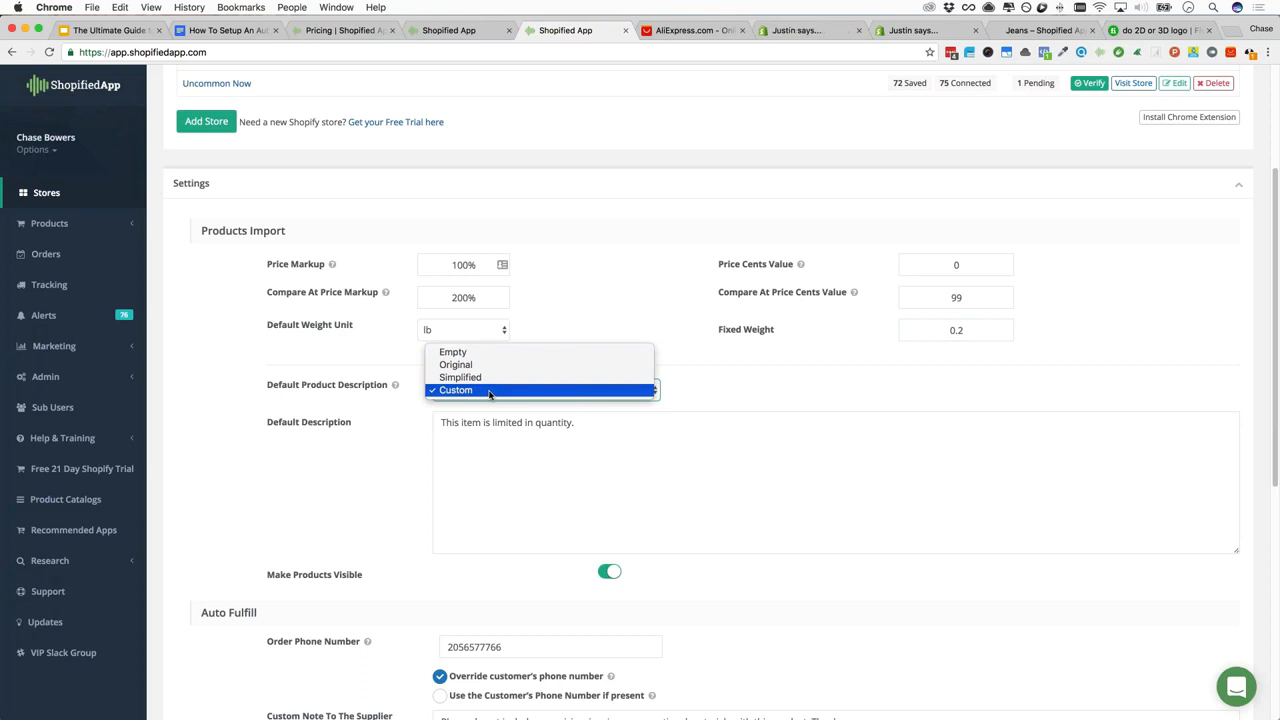
{"action": "left_click", "coordinate": [490, 390]}
{"action": "left_click", "coordinate": [476, 390]}
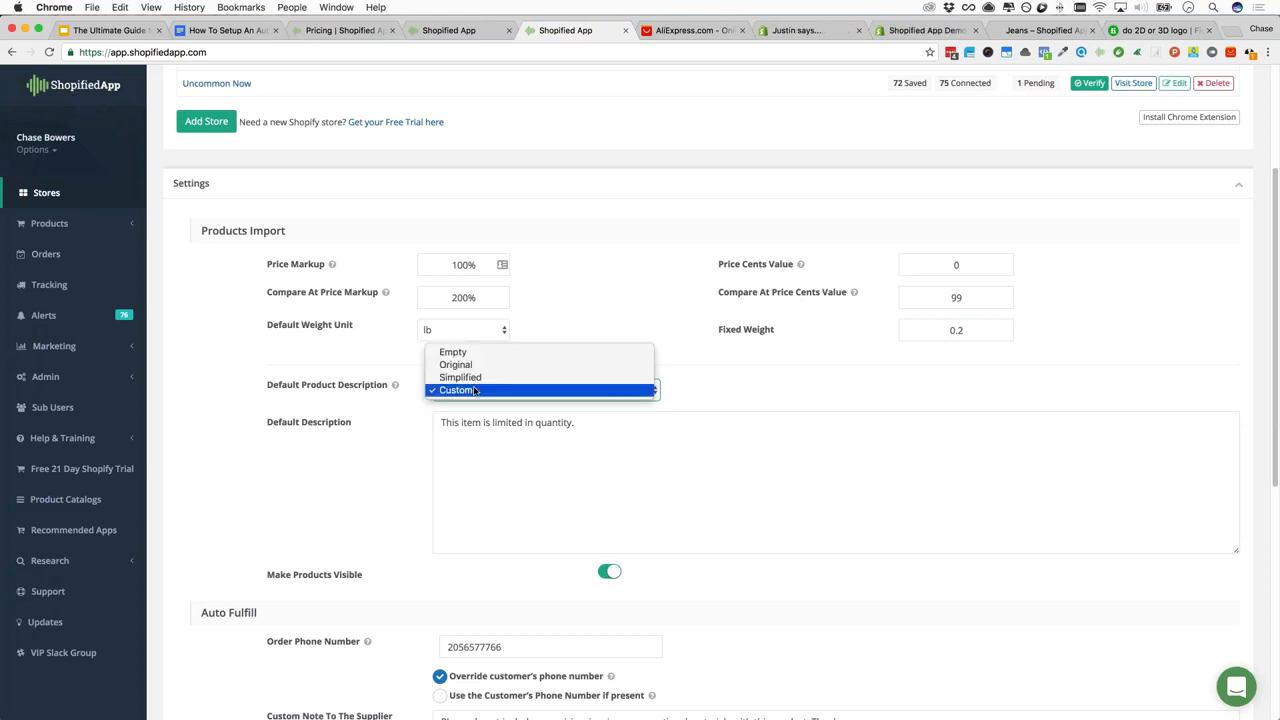
{"action": "left_click", "coordinate": [399, 435]}
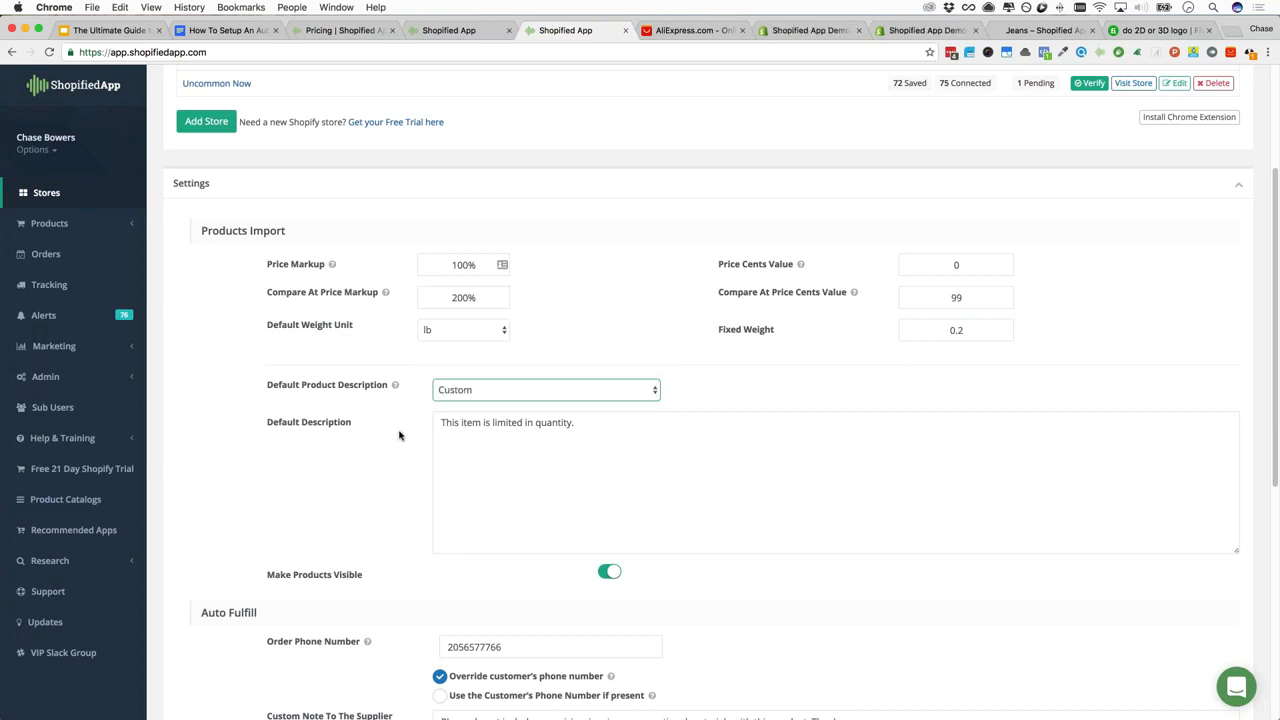
Browse the AliExpress page and open the Tech Discovery deals page
{"action": "left_click", "coordinate": [699, 32]}
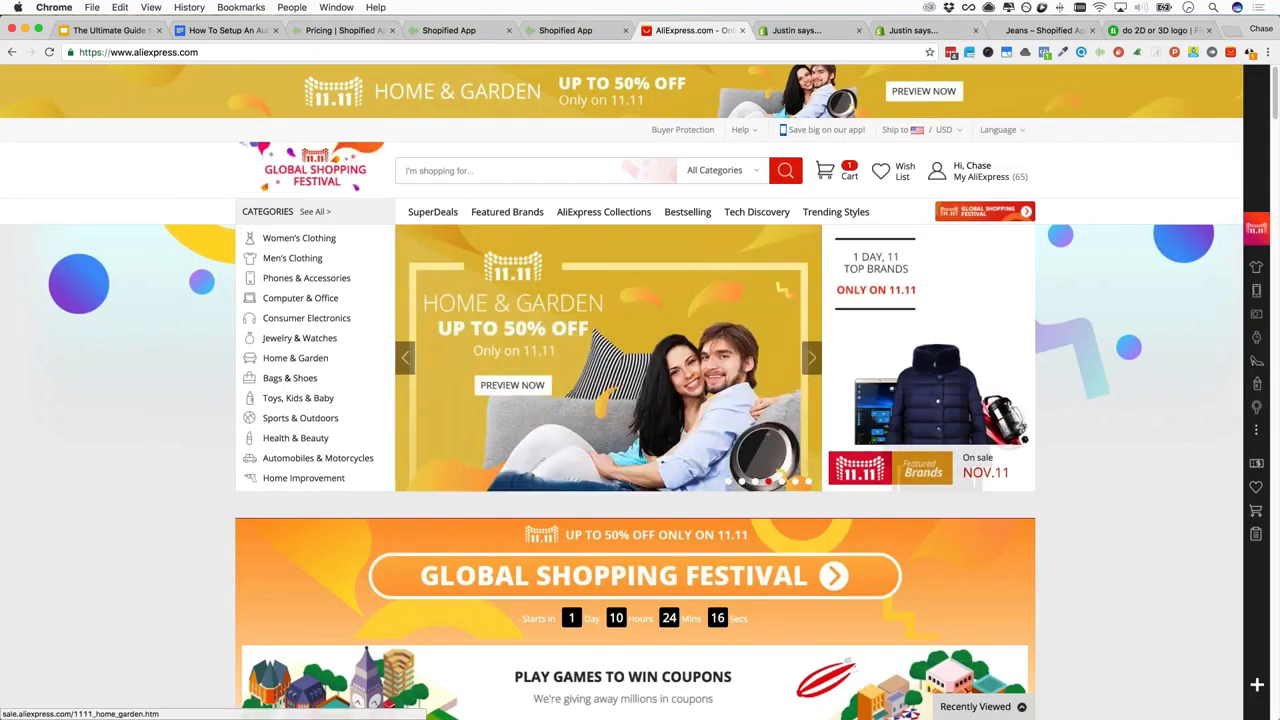
{"action": "scroll", "coordinate": [580, 263], "scroll_direction": "down", "scroll_amount": 10}
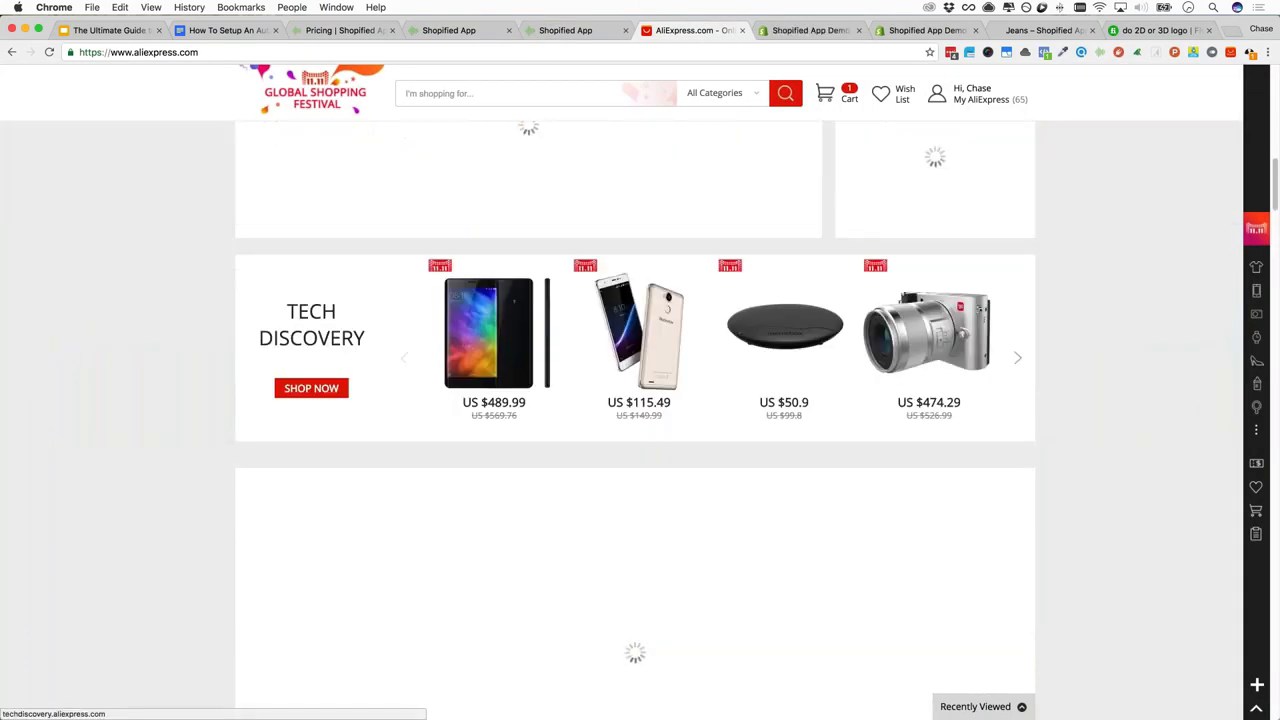
{"action": "scroll", "coordinate": [732, 297], "scroll_direction": "down", "scroll_amount": 5}
{"action": "scroll", "coordinate": [730, 293], "scroll_direction": "up", "scroll_amount": 3}
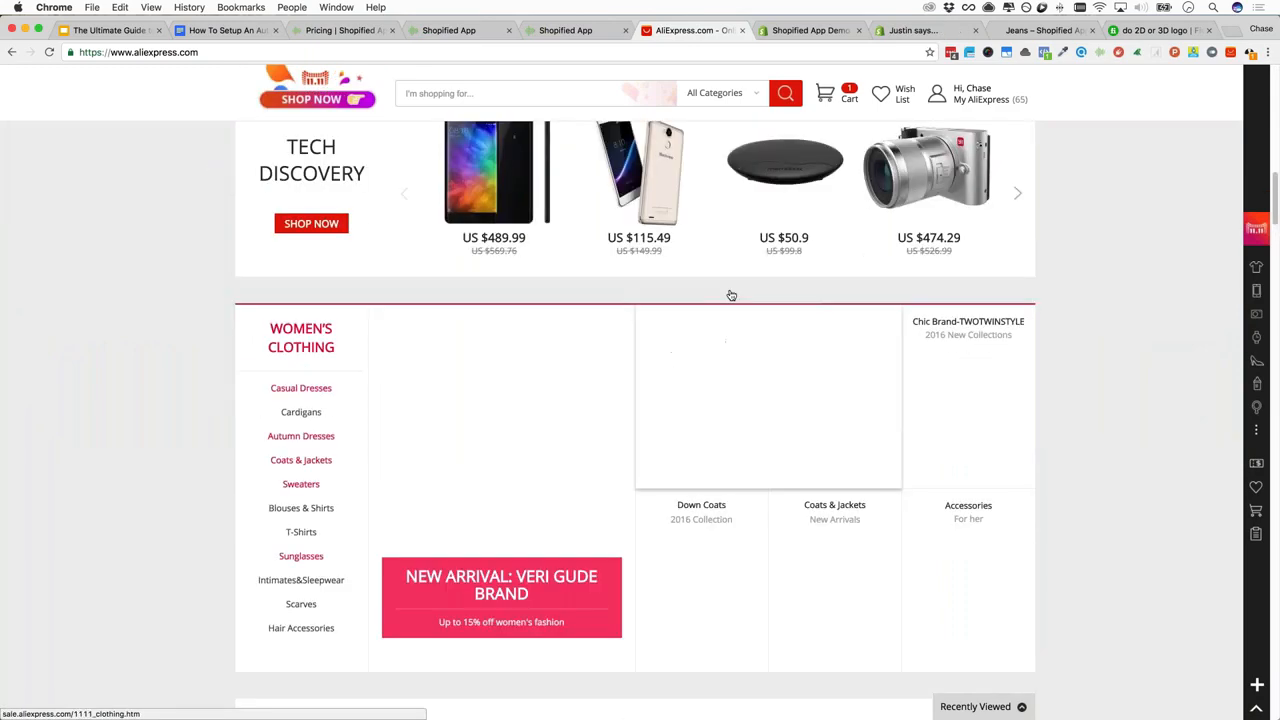
{"action": "scroll", "coordinate": [723, 260], "scroll_direction": "down", "scroll_amount": 3}
{"action": "scroll", "coordinate": [653, 206], "scroll_direction": "up", "scroll_amount": 1}
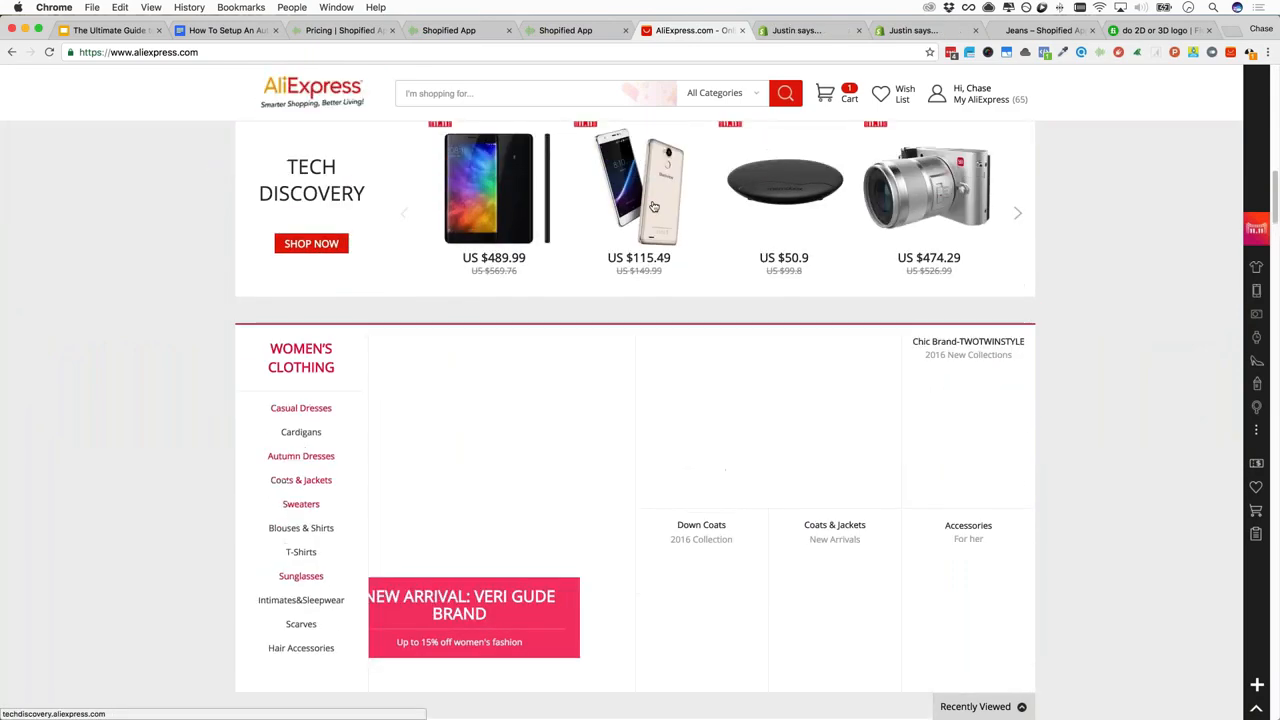
{"action": "left_click", "coordinate": [653, 206]}
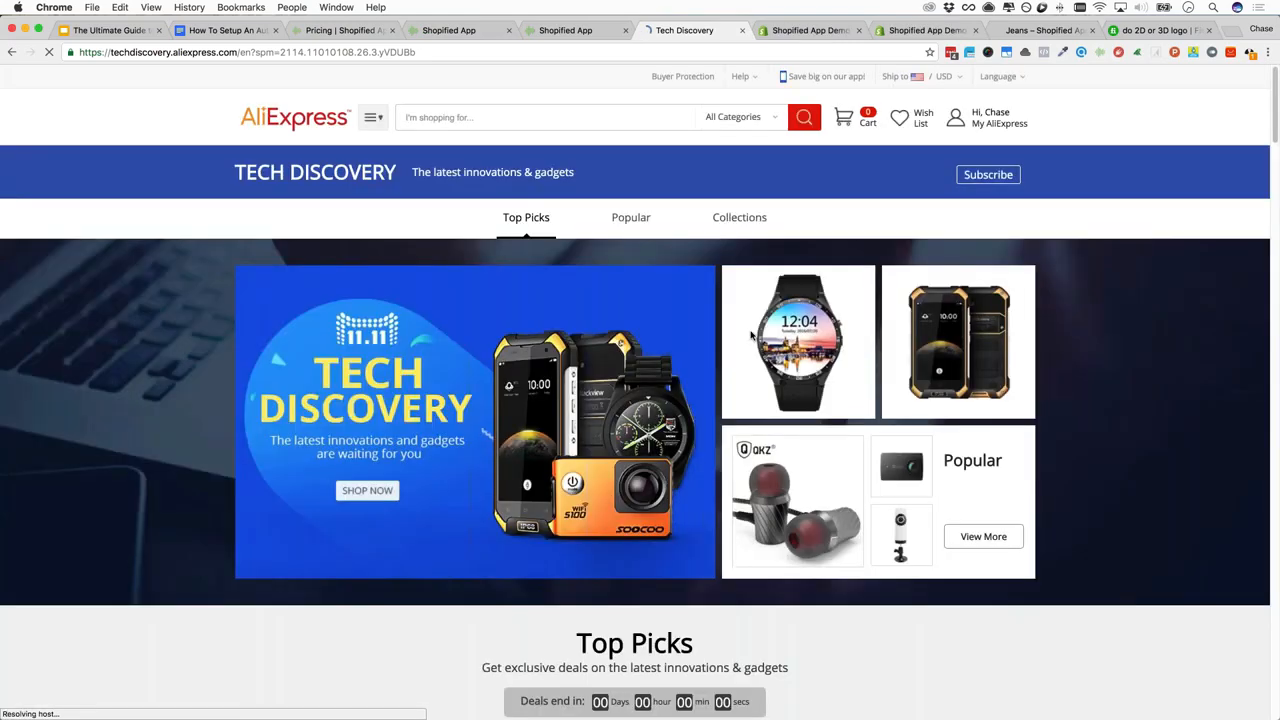
{"action": "scroll", "coordinate": [751, 336], "scroll_direction": "down", "scroll_amount": 5}
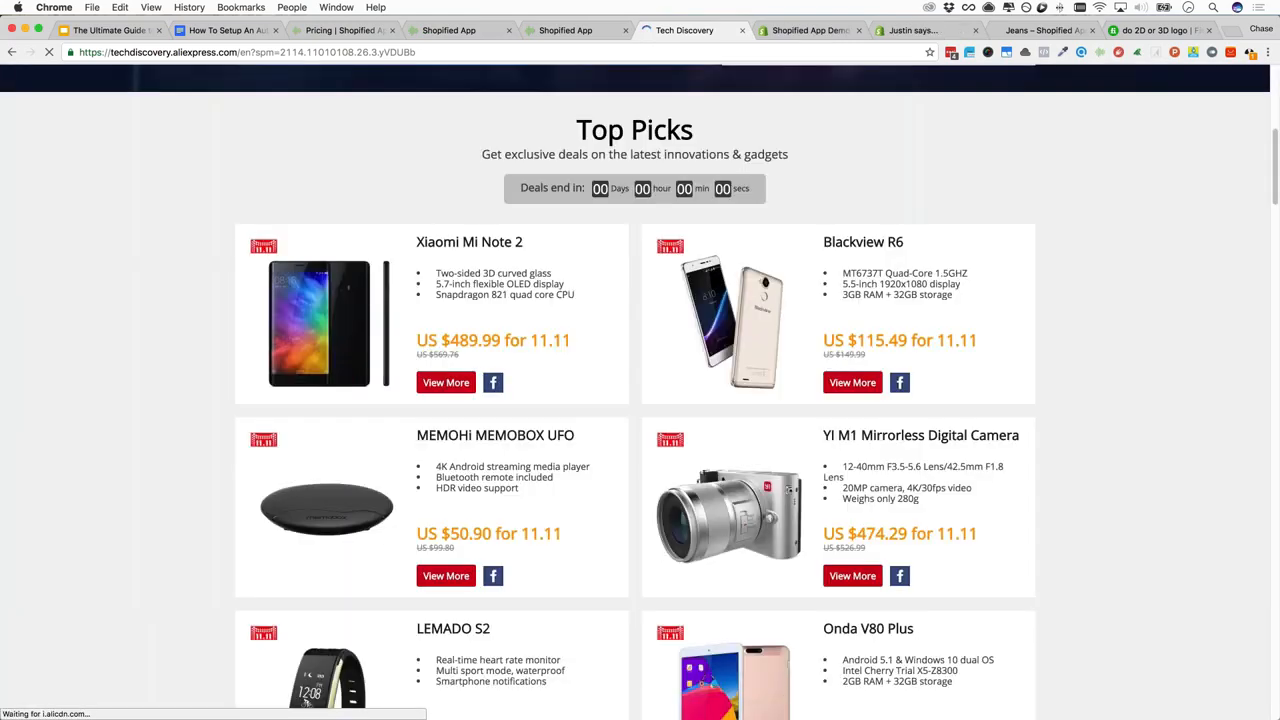
Open the Xiaomi Mi Note 2 listing and scroll through its Product Details and description
{"action": "left_click", "coordinate": [500, 244]}
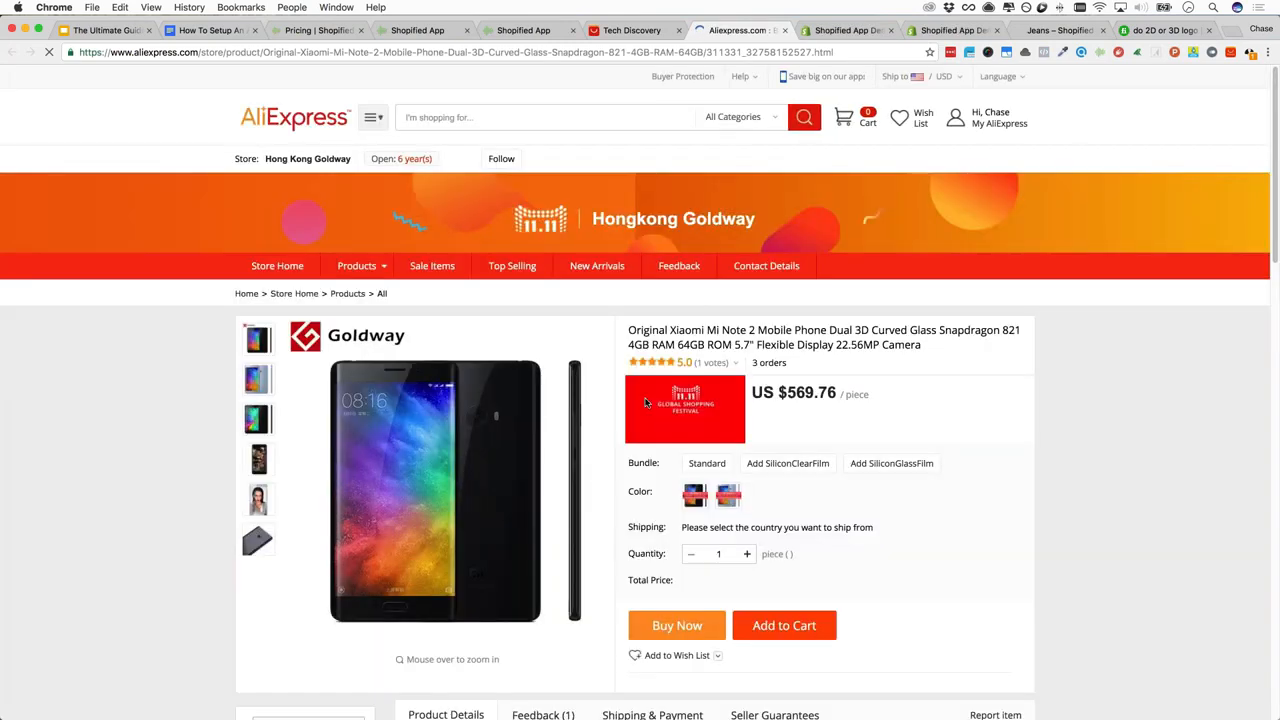
{"action": "scroll", "coordinate": [660, 420], "scroll_direction": "down", "scroll_amount": 5}
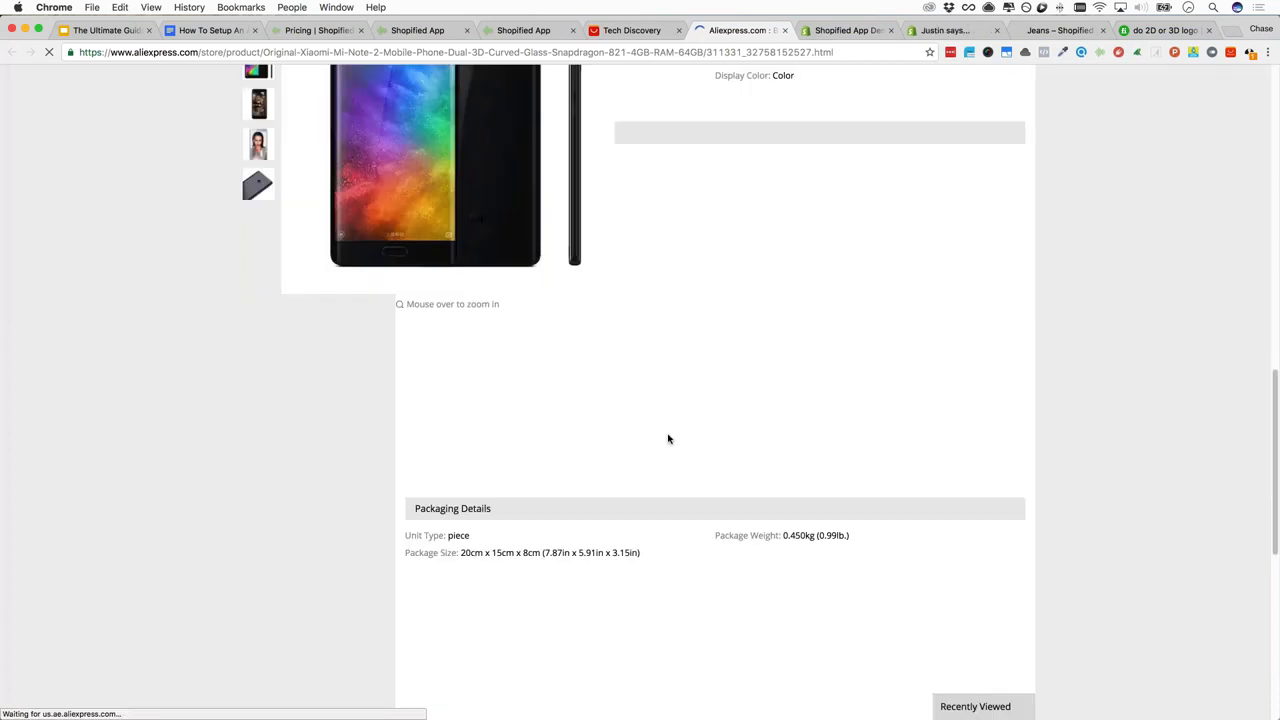
{"action": "scroll", "coordinate": [668, 439], "scroll_direction": "up", "scroll_amount": 3}
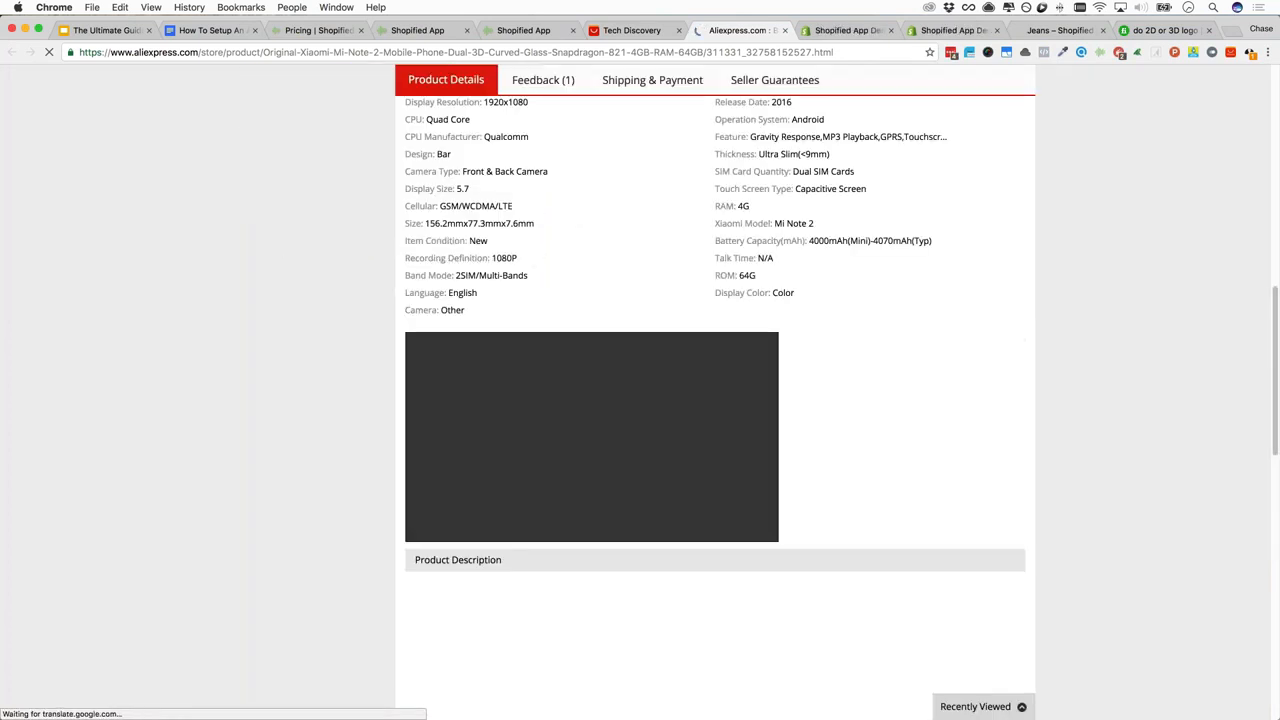
{"action": "scroll", "coordinate": [668, 439], "scroll_direction": "up", "scroll_amount": 2}
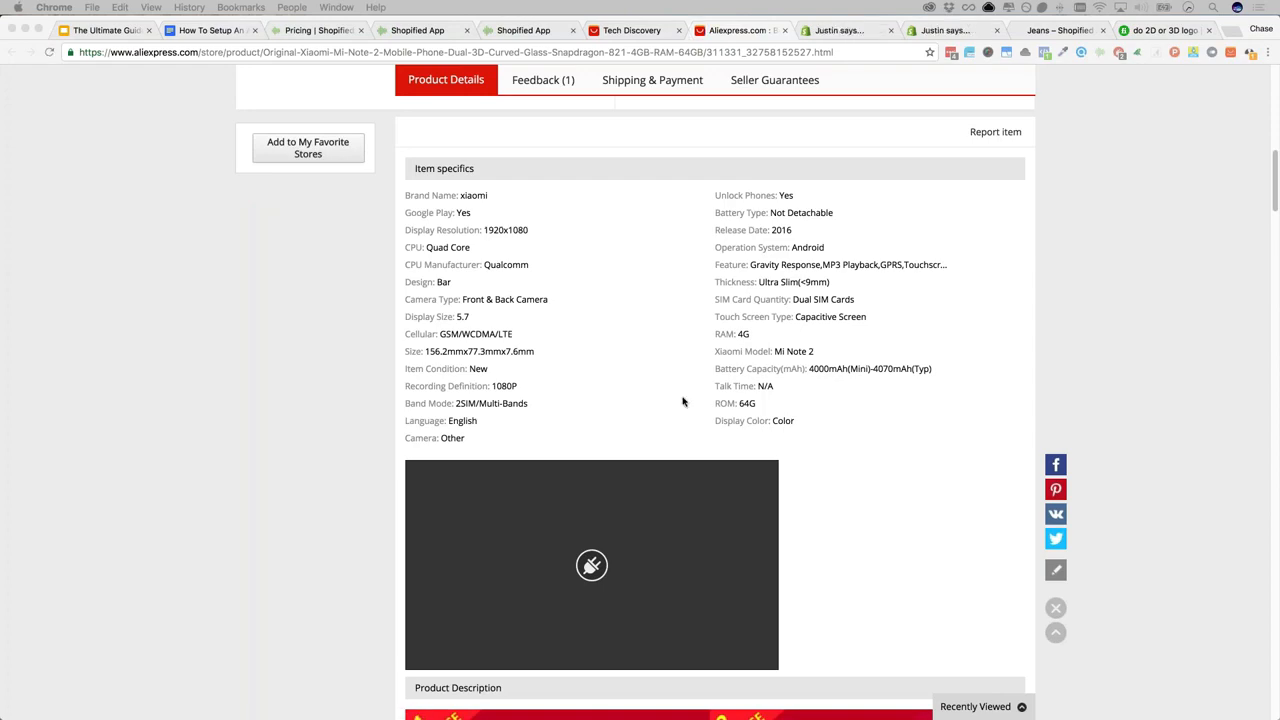
{"action": "scroll", "coordinate": [683, 402], "scroll_direction": "down", "scroll_amount": 6}
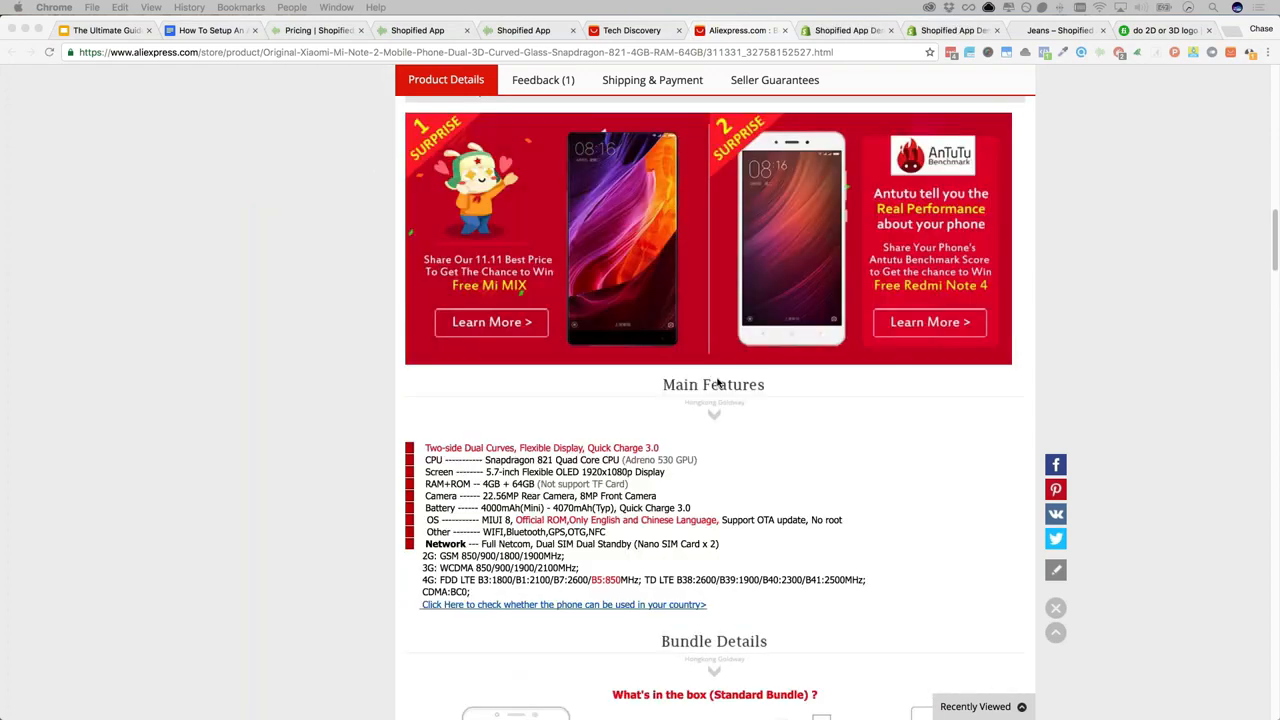
{"action": "scroll", "coordinate": [717, 383], "scroll_direction": "down", "scroll_amount": 2}
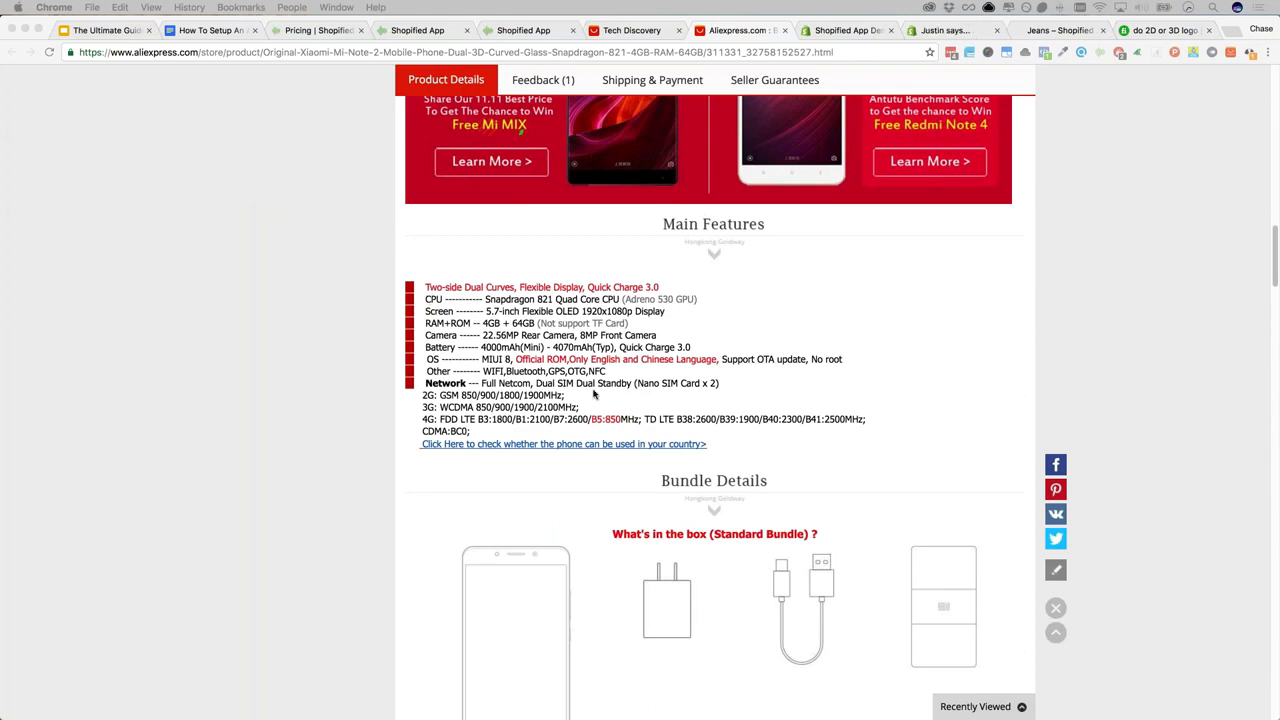
{"action": "scroll", "coordinate": [600, 417], "scroll_direction": "down", "scroll_amount": 4}
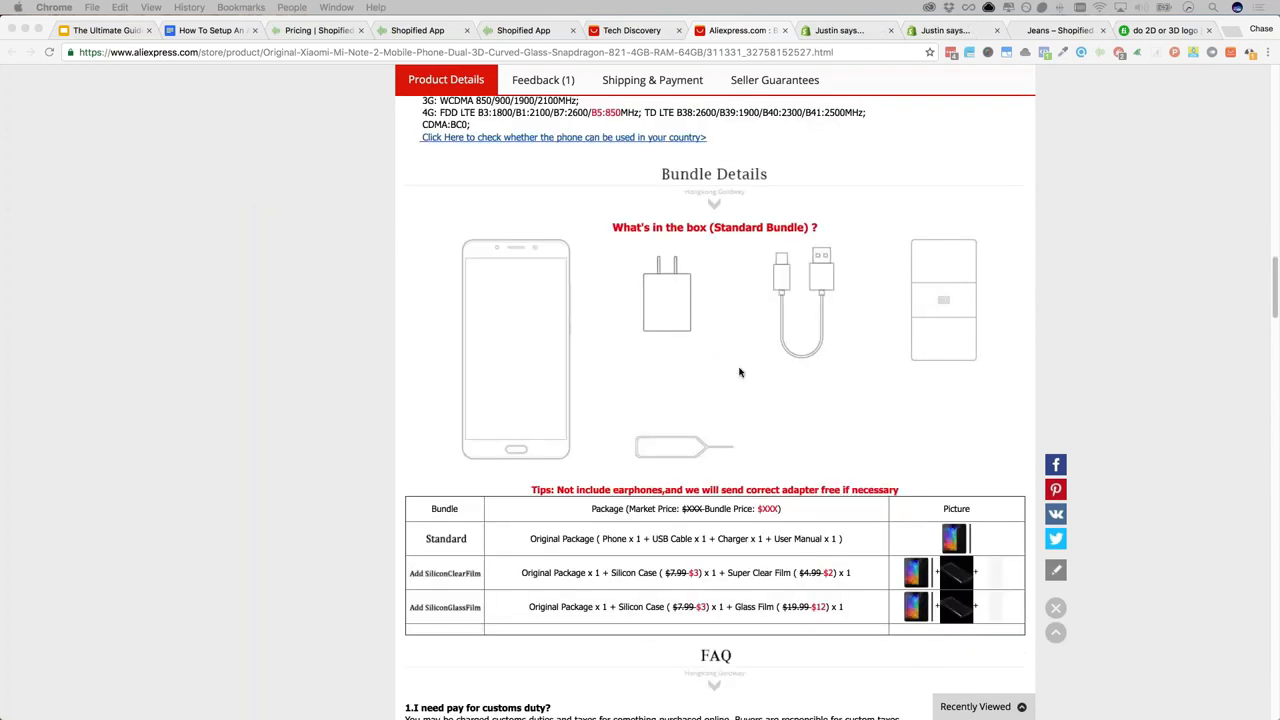
{"action": "scroll", "coordinate": [726, 390], "scroll_direction": "down", "scroll_amount": 3}
{"action": "scroll", "coordinate": [737, 271], "scroll_direction": "up", "scroll_amount": 3}
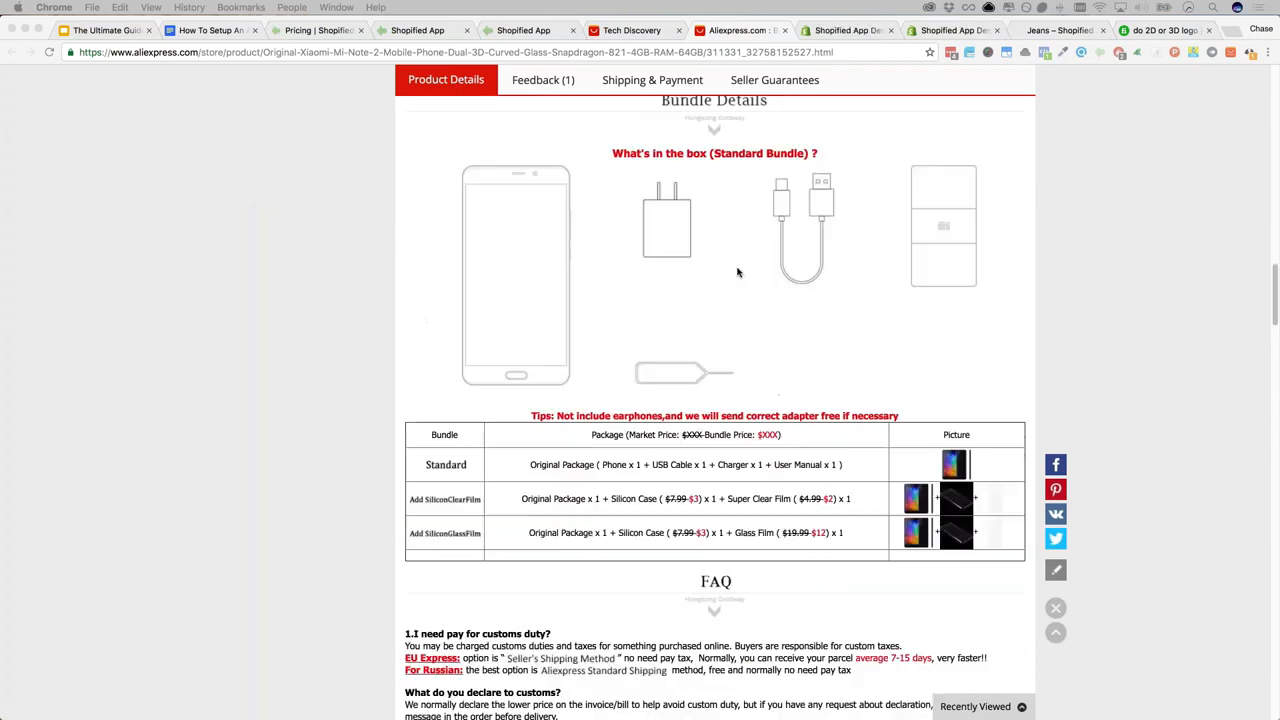
{"action": "scroll", "coordinate": [547, 408], "scroll_direction": "up", "scroll_amount": 1}
{"action": "scroll", "coordinate": [547, 408], "scroll_direction": "up", "scroll_amount": 8}
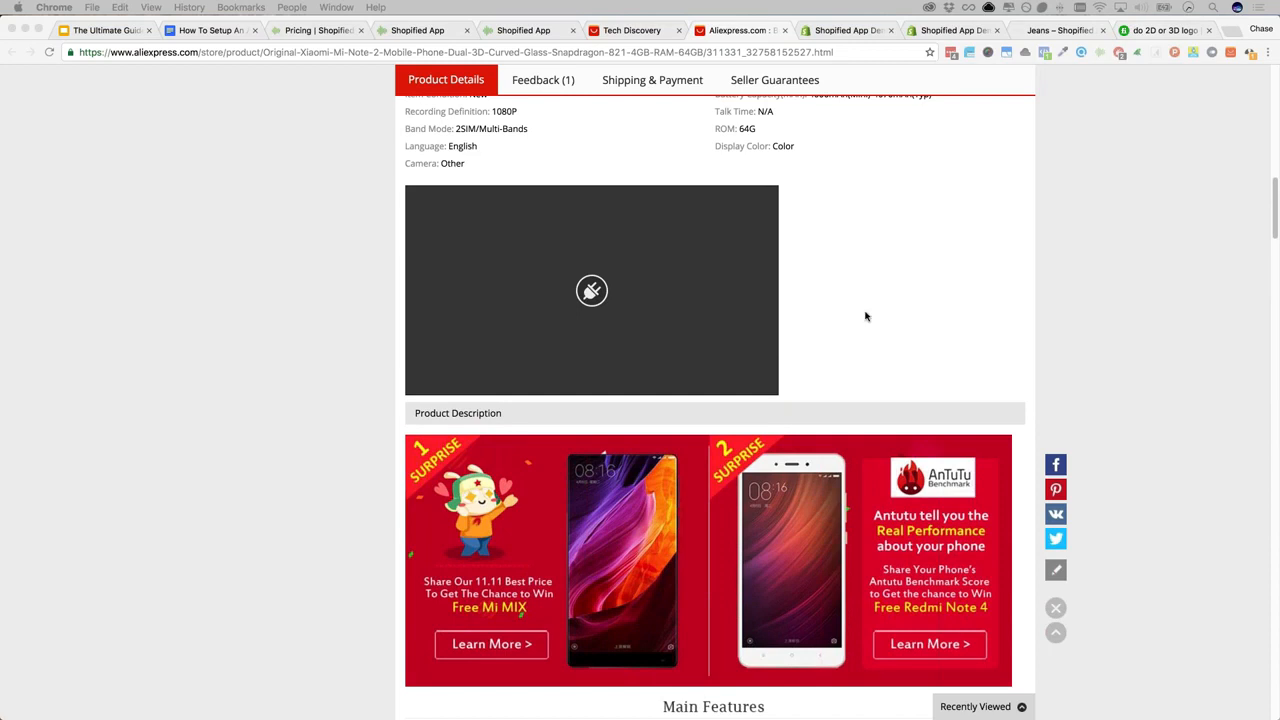
Check the Default Product Description choices in Shopified App's Products Import settings
{"action": "left_click", "coordinate": [522, 30]}
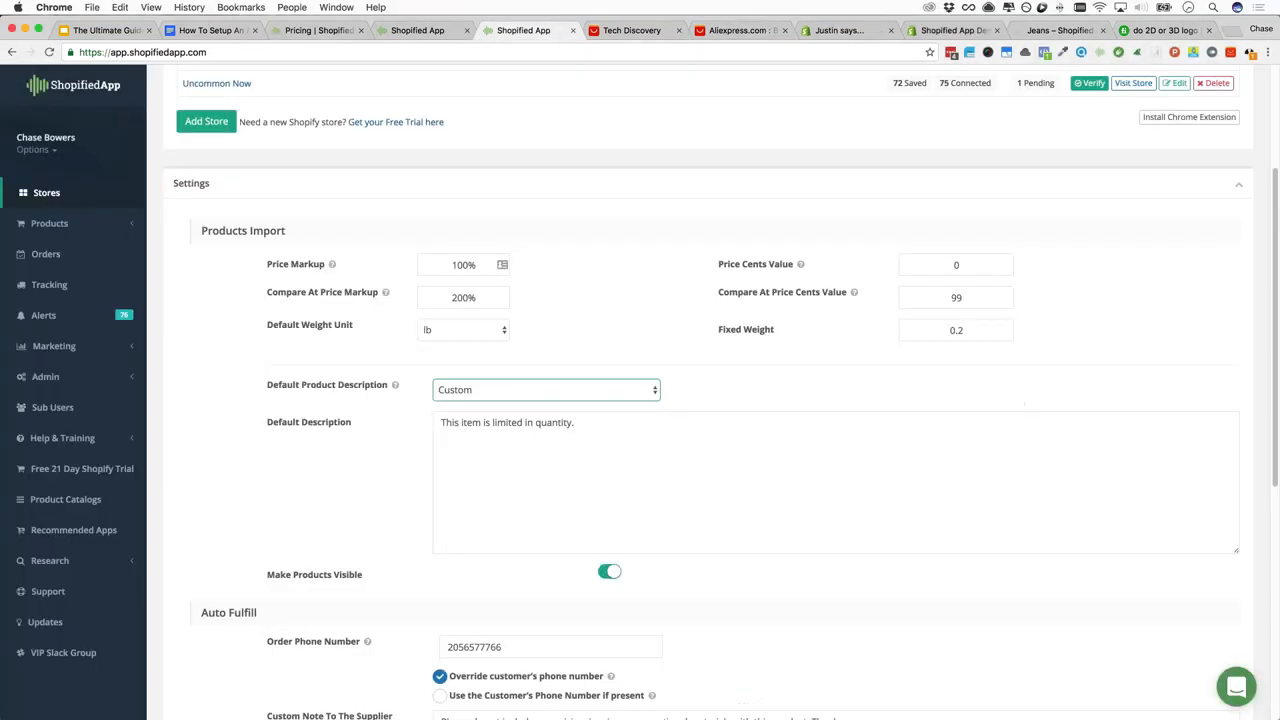
{"action": "left_click", "coordinate": [506, 389]}
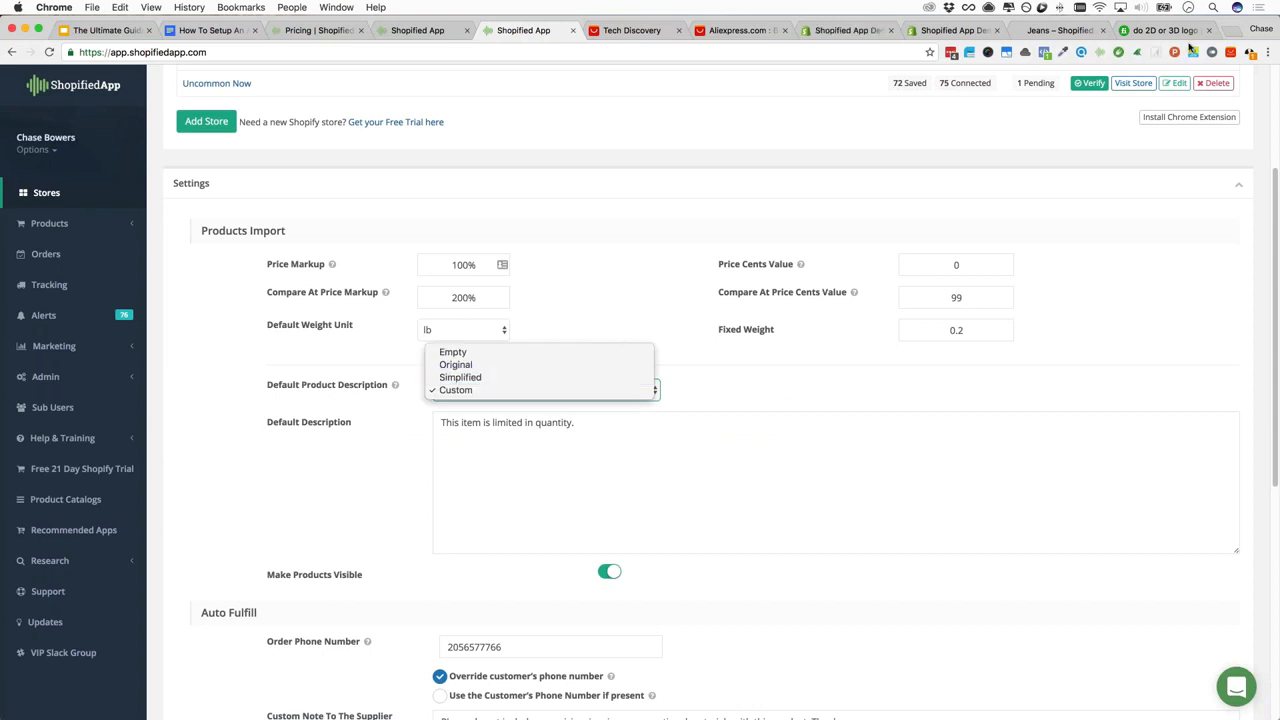
{"action": "left_click", "coordinate": [1043, 31]}
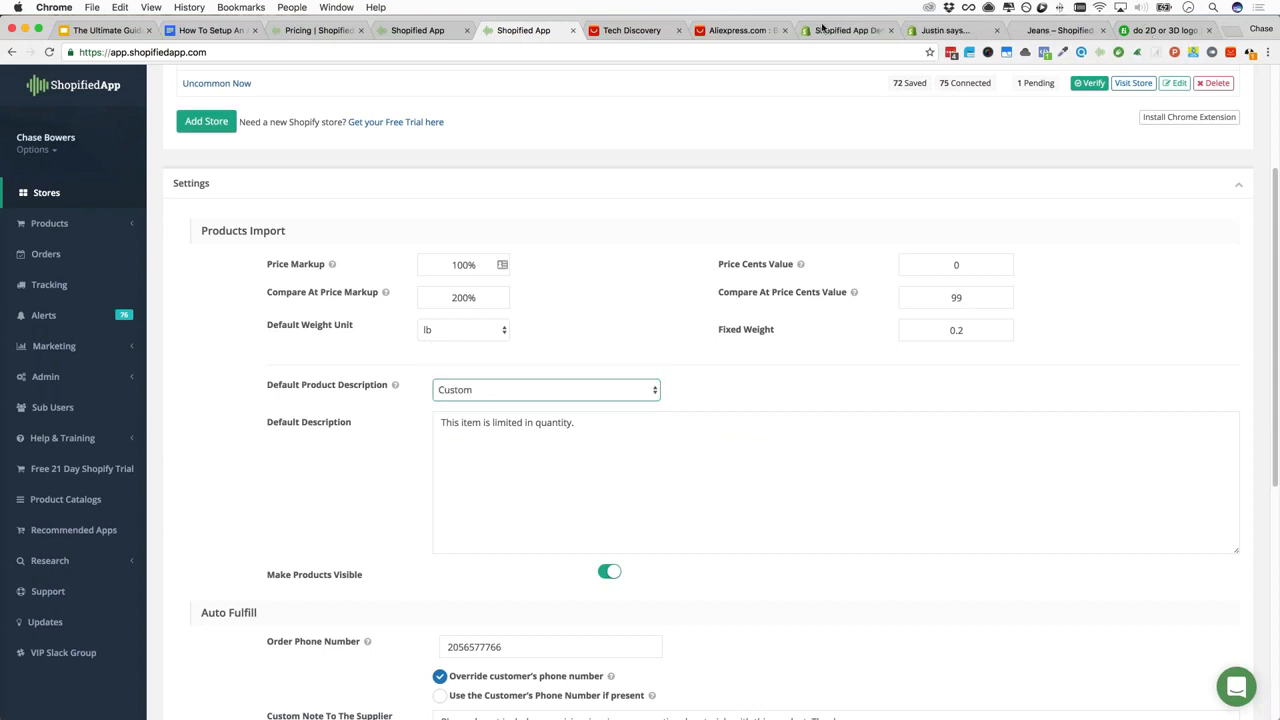
Select the Xiaomi listing's Item specifics list on AliExpress
{"action": "left_click", "coordinate": [737, 30]}
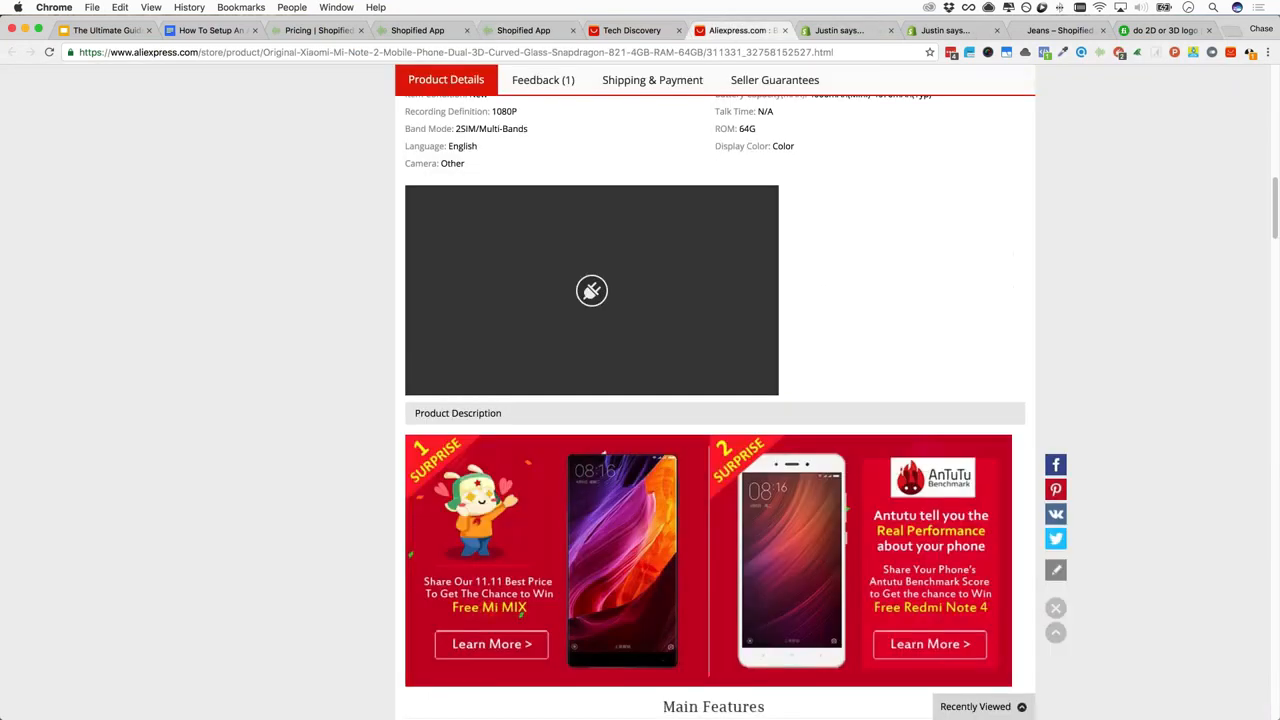
{"action": "scroll", "coordinate": [640, 400], "scroll_direction": "up", "scroll_amount": 5}
{"action": "left_click_drag", "start_coordinate": [410, 322], "coordinate": [865, 615]}
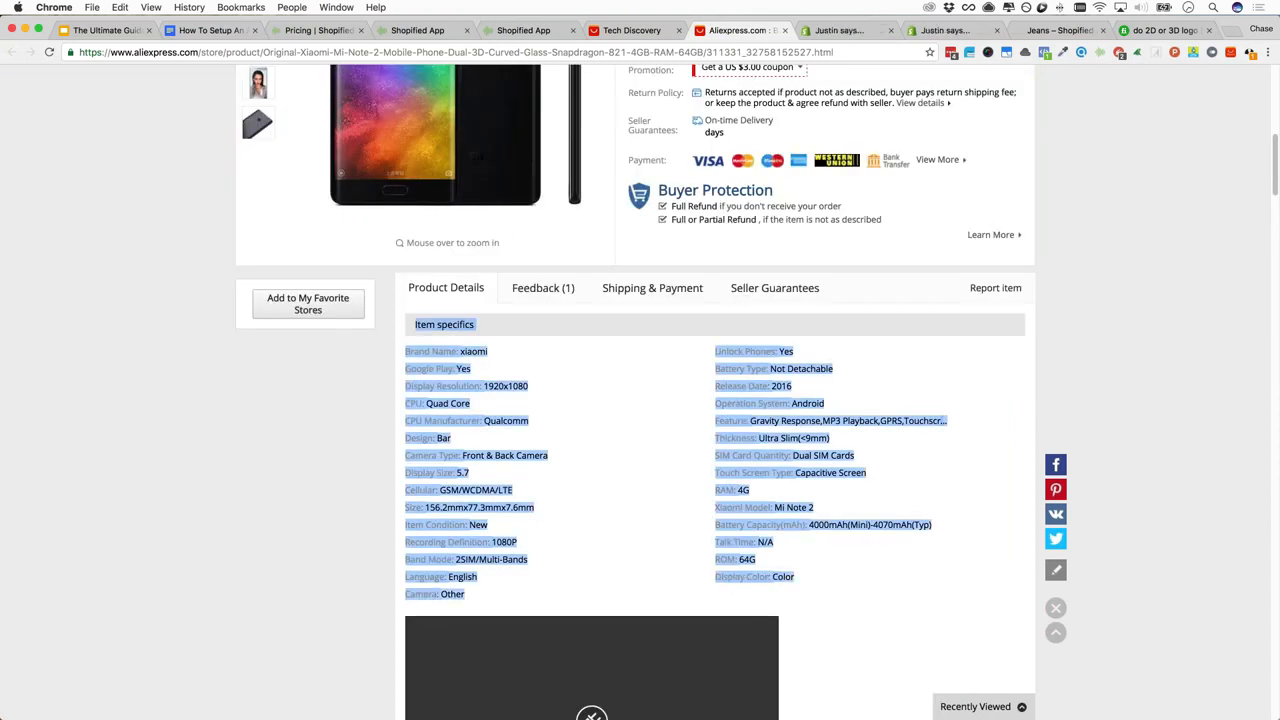
{"action": "left_click", "coordinate": [617, 412]}
{"action": "scroll", "coordinate": [617, 412], "scroll_direction": "down", "scroll_amount": 4}
{"action": "scroll", "coordinate": [617, 412], "scroll_direction": "up", "scroll_amount": 2}
{"action": "scroll", "coordinate": [605, 687], "scroll_direction": "up", "scroll_amount": 1}
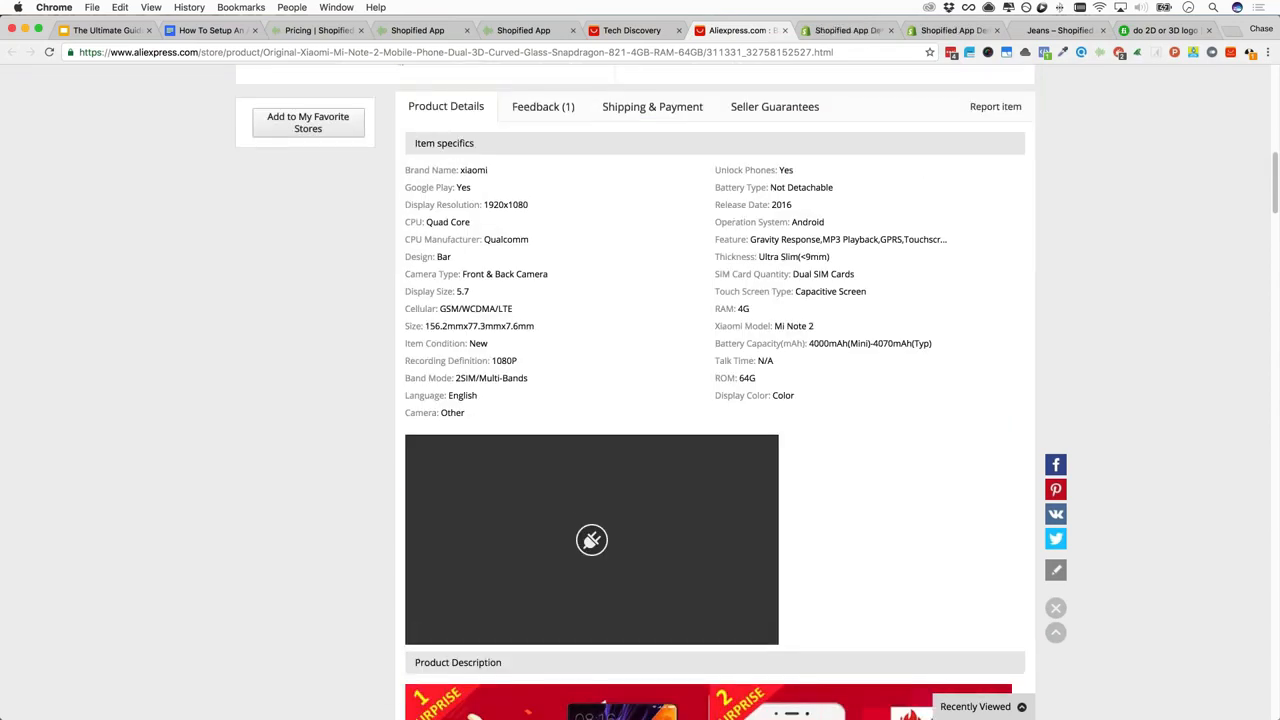
Keep Custom ('This item is limited in quantity.') as the default product description
{"action": "left_click", "coordinate": [521, 30]}
{"action": "left_click", "coordinate": [480, 391]}
{"action": "left_click", "coordinate": [477, 390]}
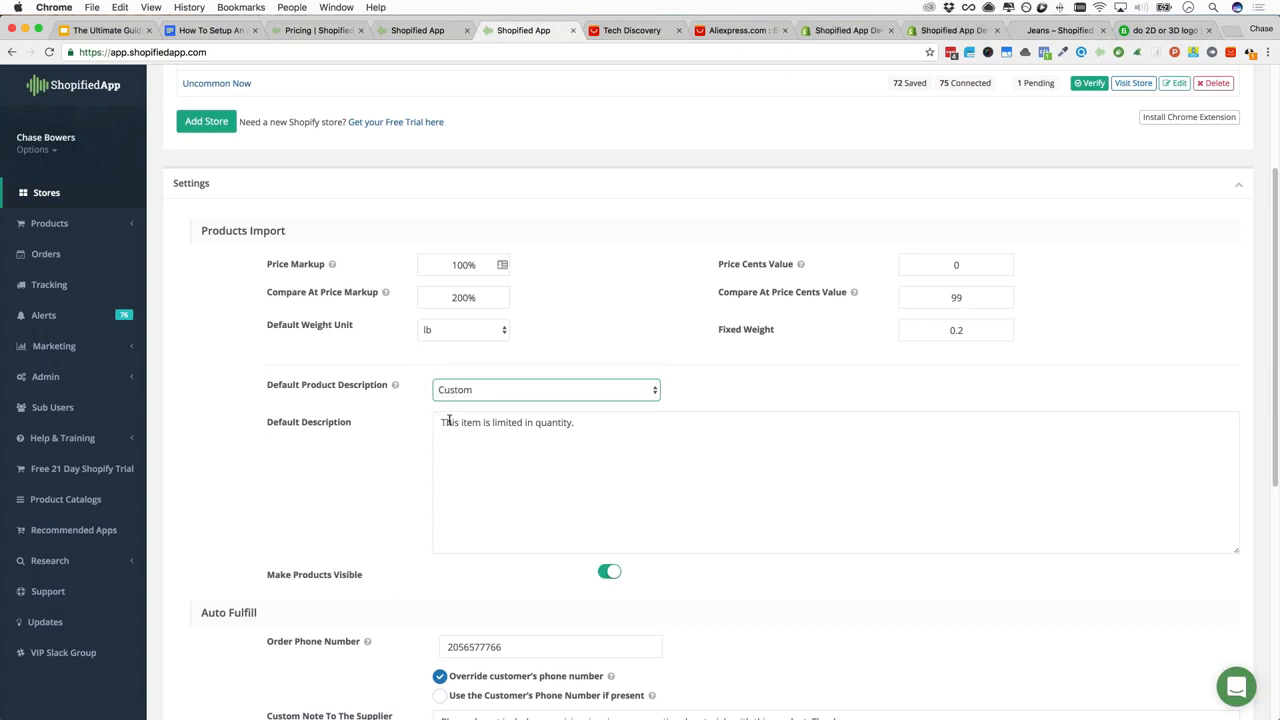
{"action": "left_click", "coordinate": [442, 422]}
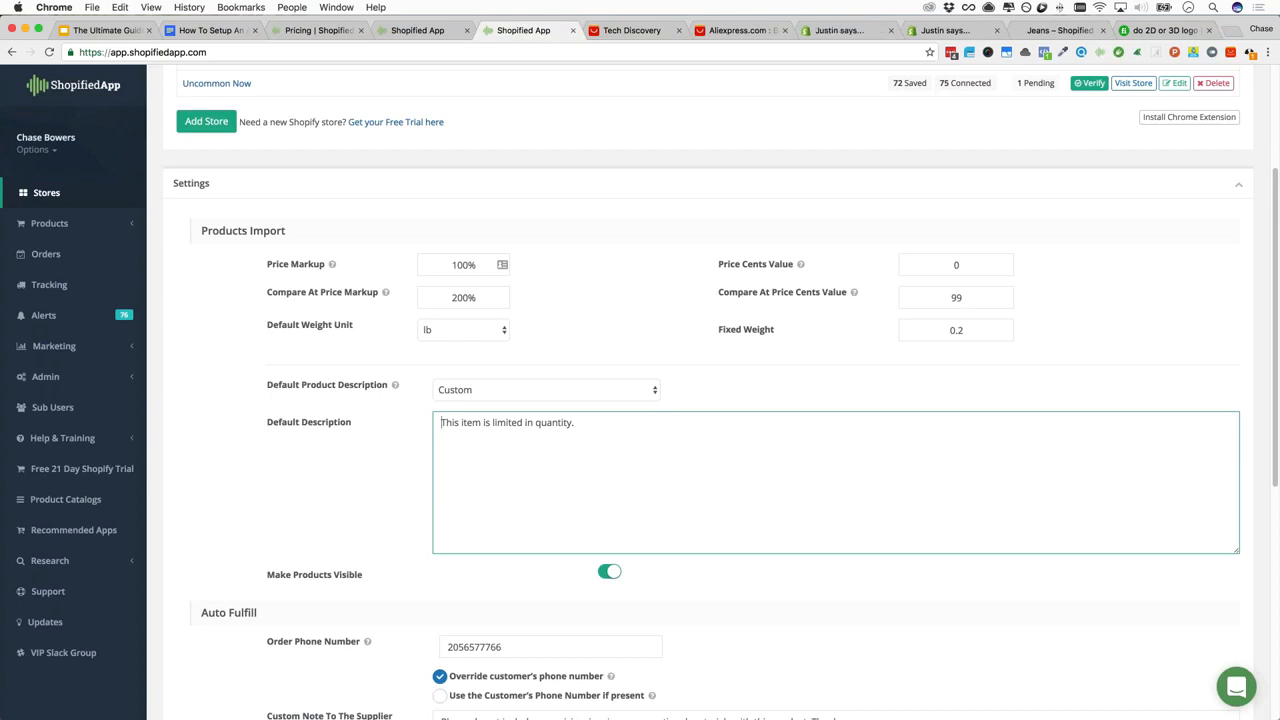
{"action": "left_click", "coordinate": [477, 390]}
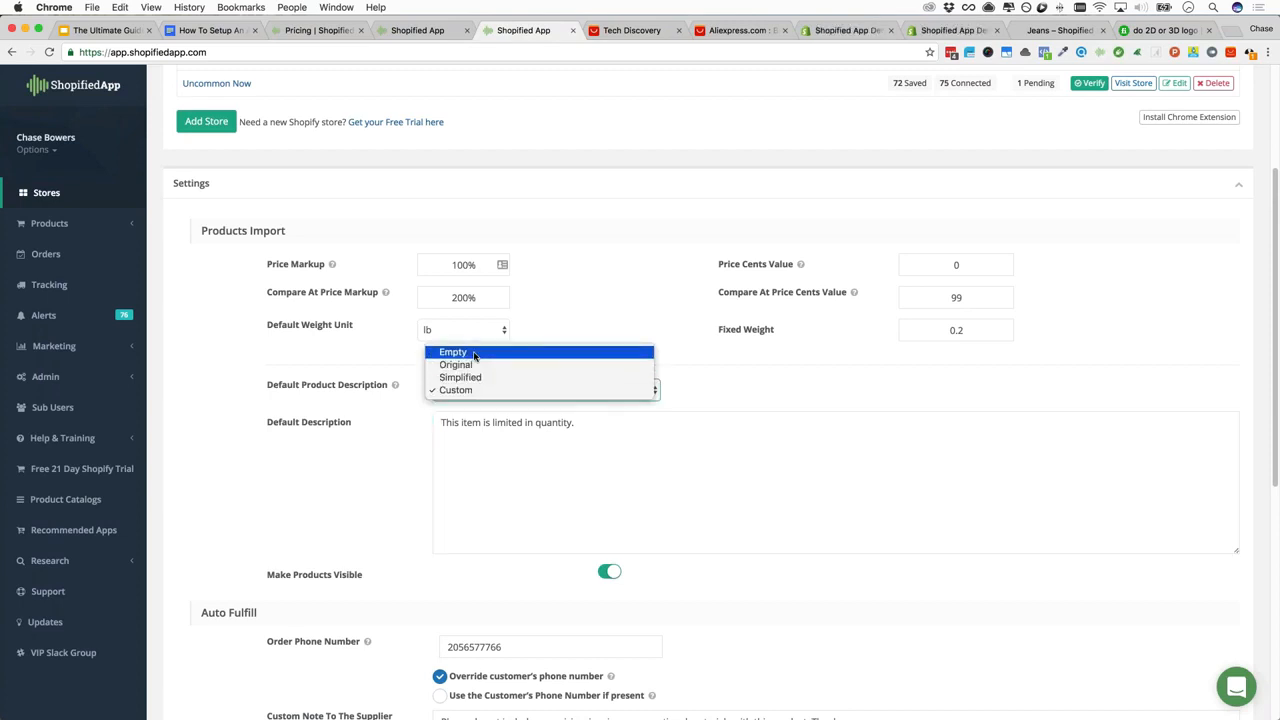
{"action": "left_click", "coordinate": [508, 491]}
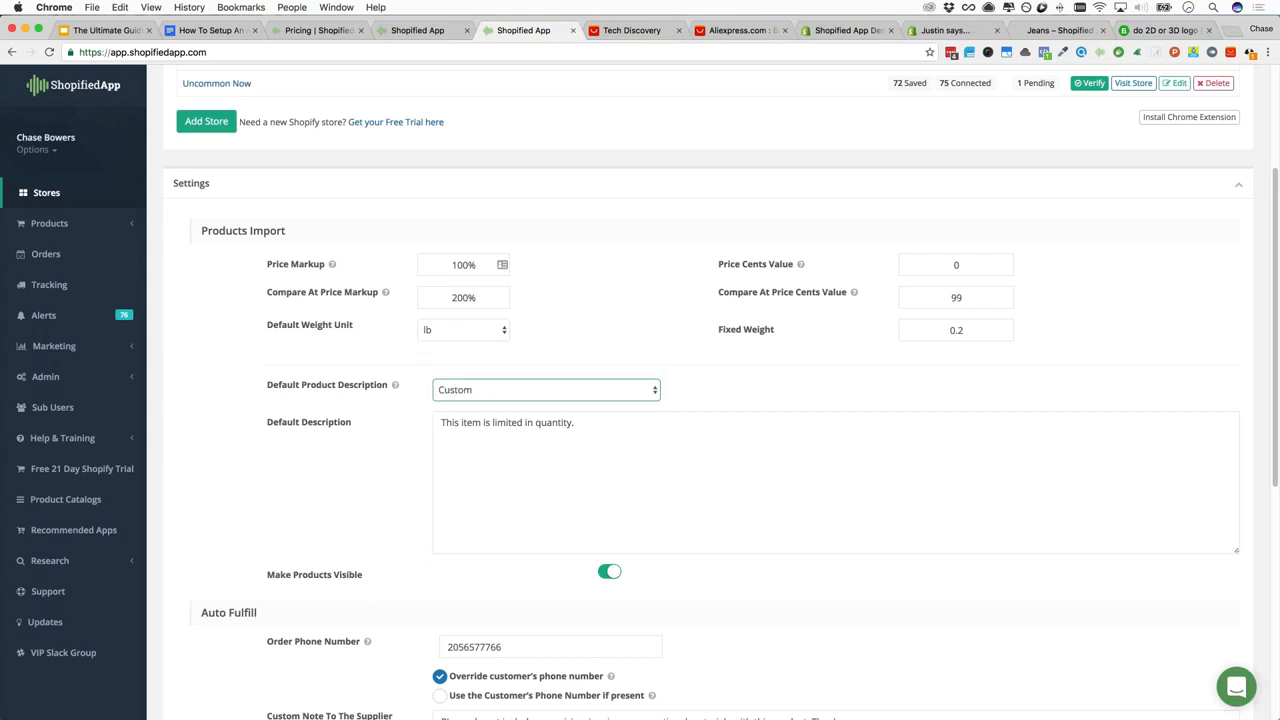
{"action": "triple_click", "coordinate": [693, 424]}
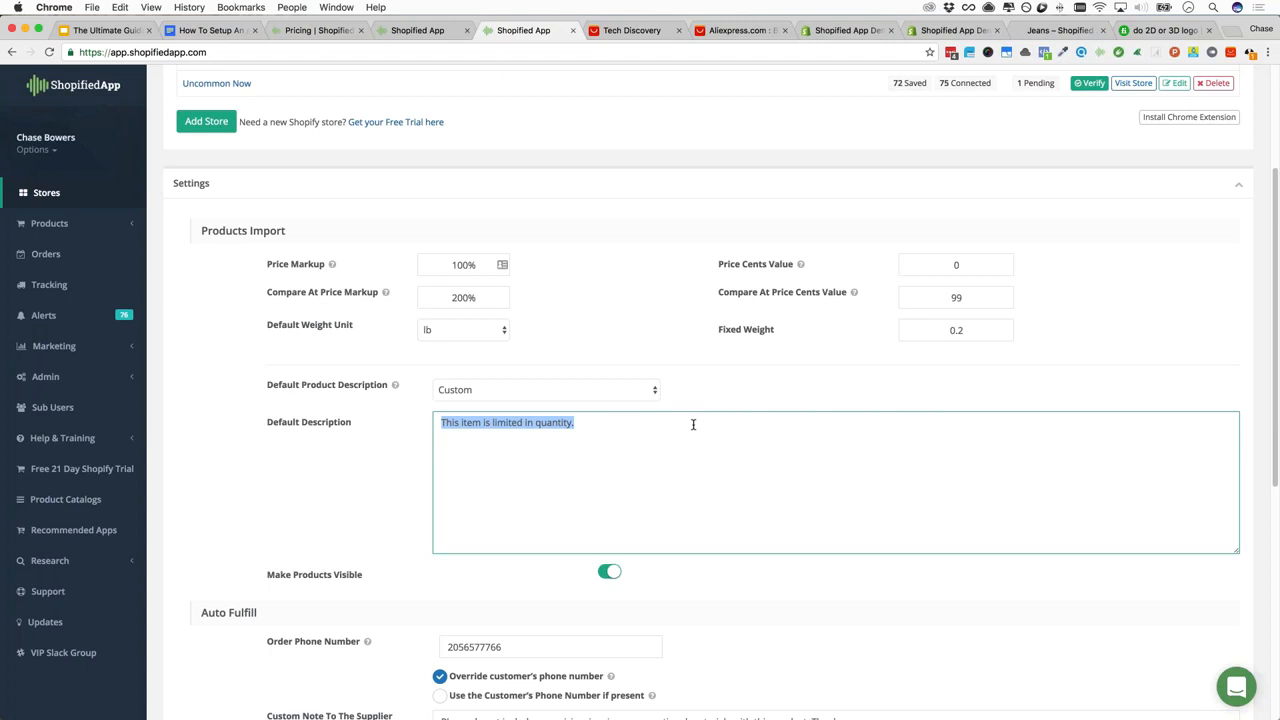
{"action": "scroll", "coordinate": [359, 510], "scroll_direction": "down", "scroll_amount": 3}
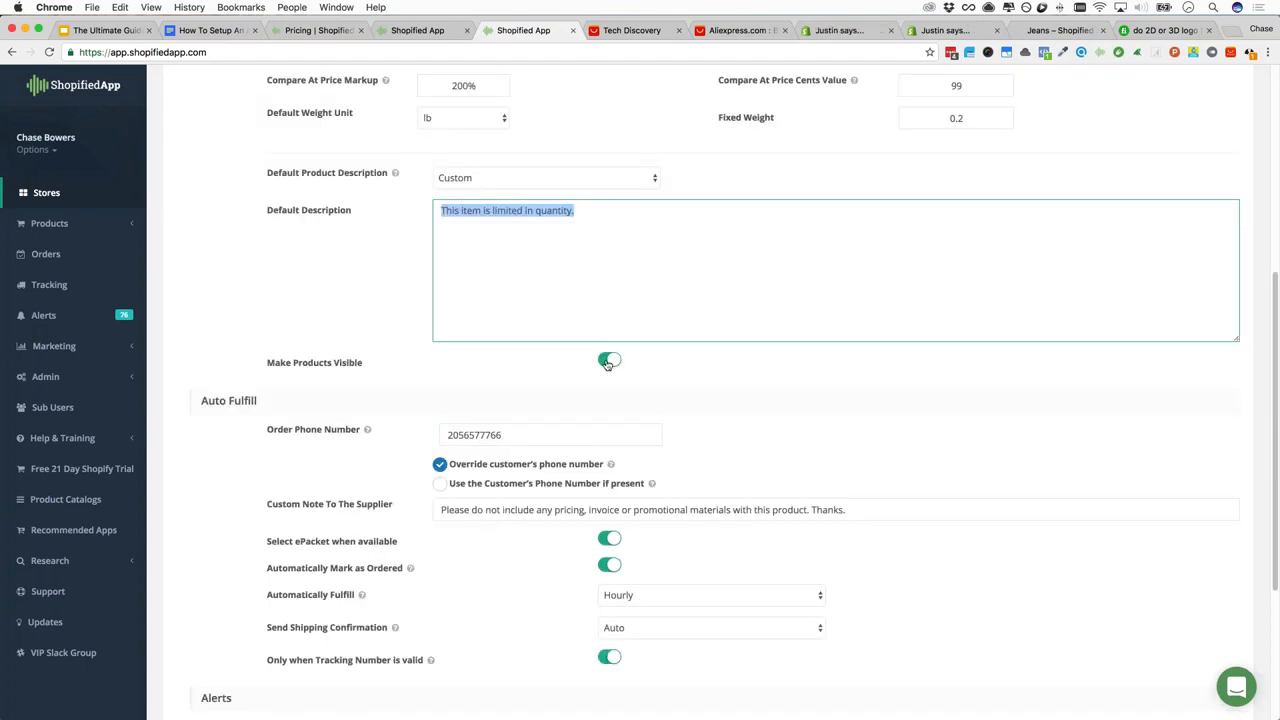
{"action": "scroll", "coordinate": [381, 392], "scroll_direction": "down", "scroll_amount": 1}
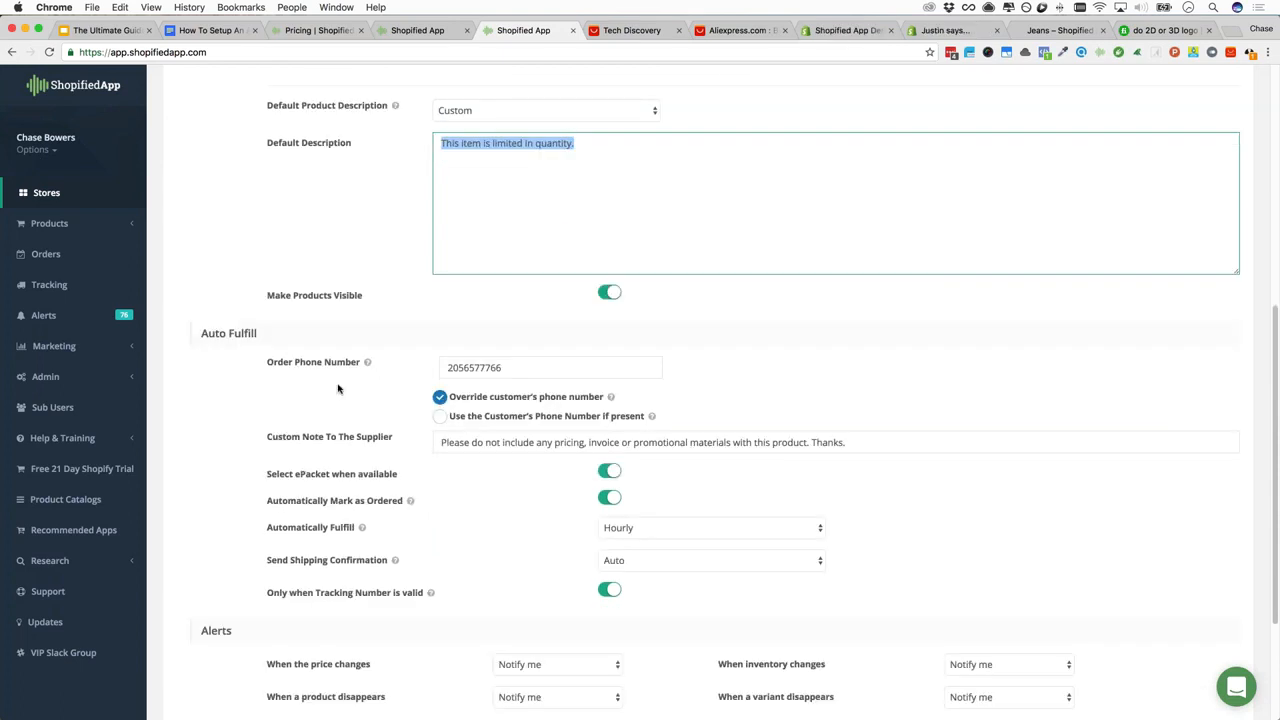
{"action": "scroll", "coordinate": [430, 285], "scroll_direction": "down", "scroll_amount": 2}
{"action": "scroll", "coordinate": [430, 285], "scroll_direction": "down", "scroll_amount": 1}
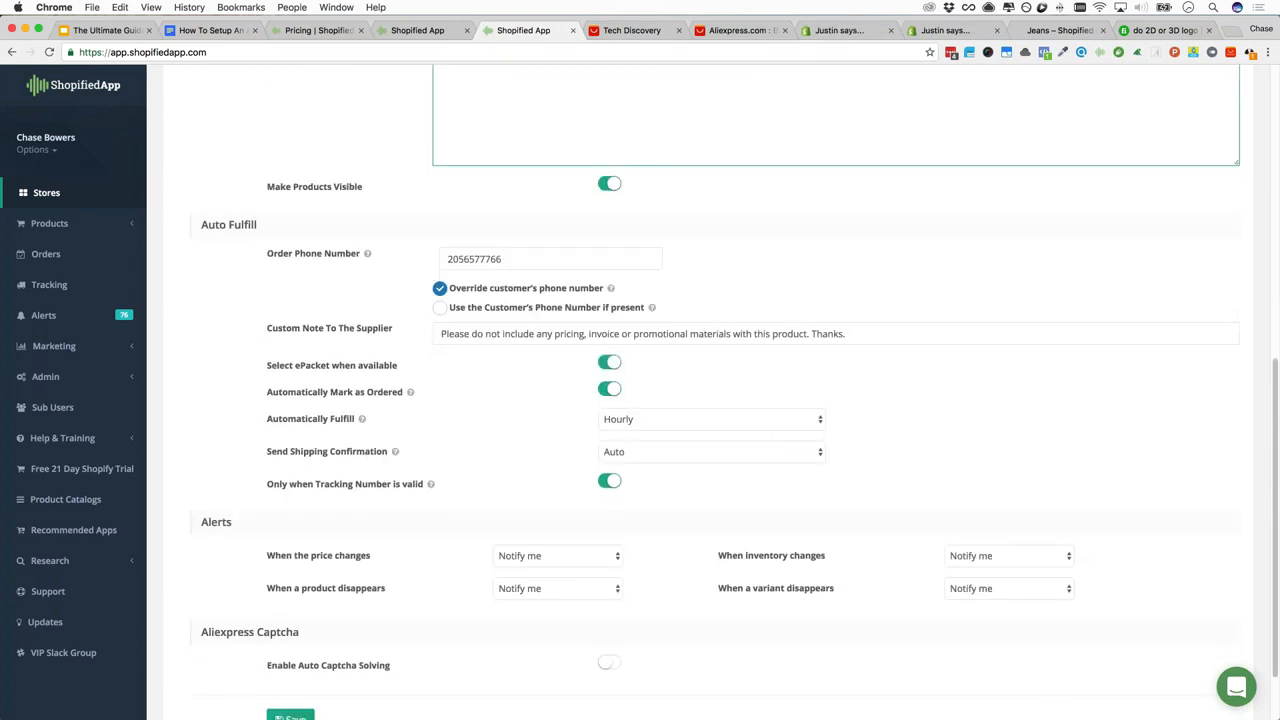
{"action": "scroll", "coordinate": [375, 316], "scroll_direction": "up", "scroll_amount": 1}
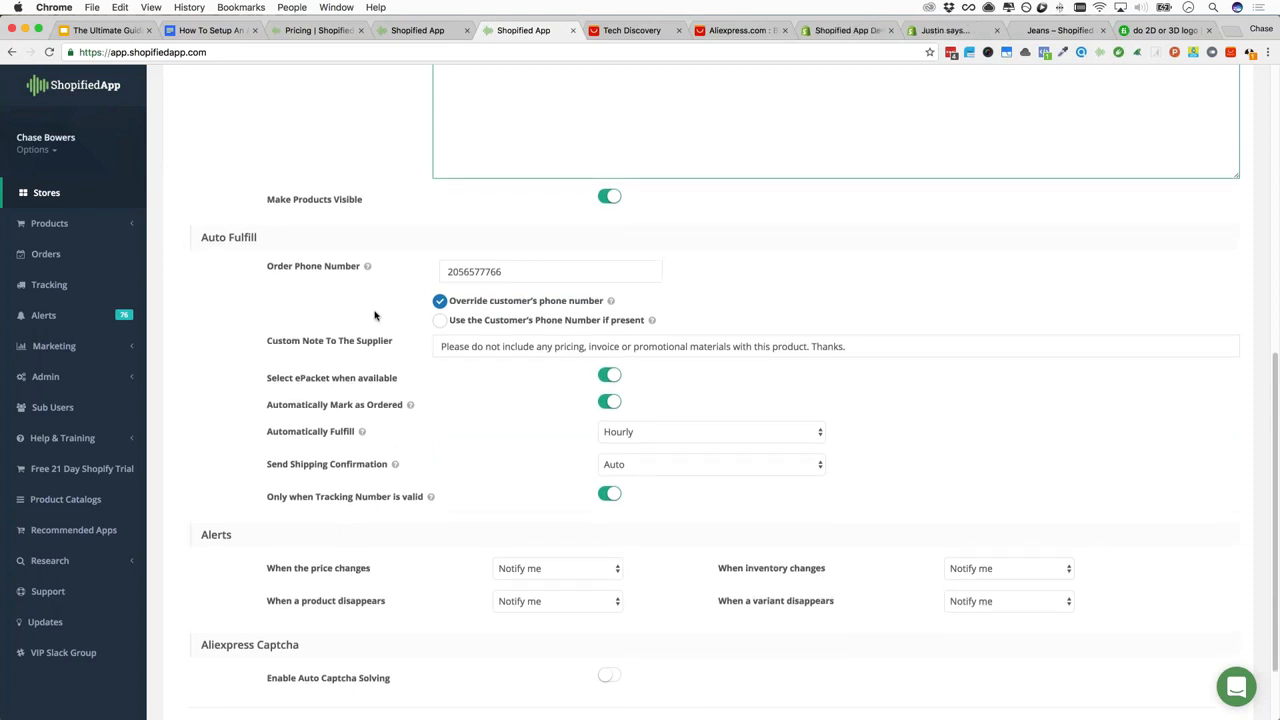
{"action": "left_click", "coordinate": [500, 272]}
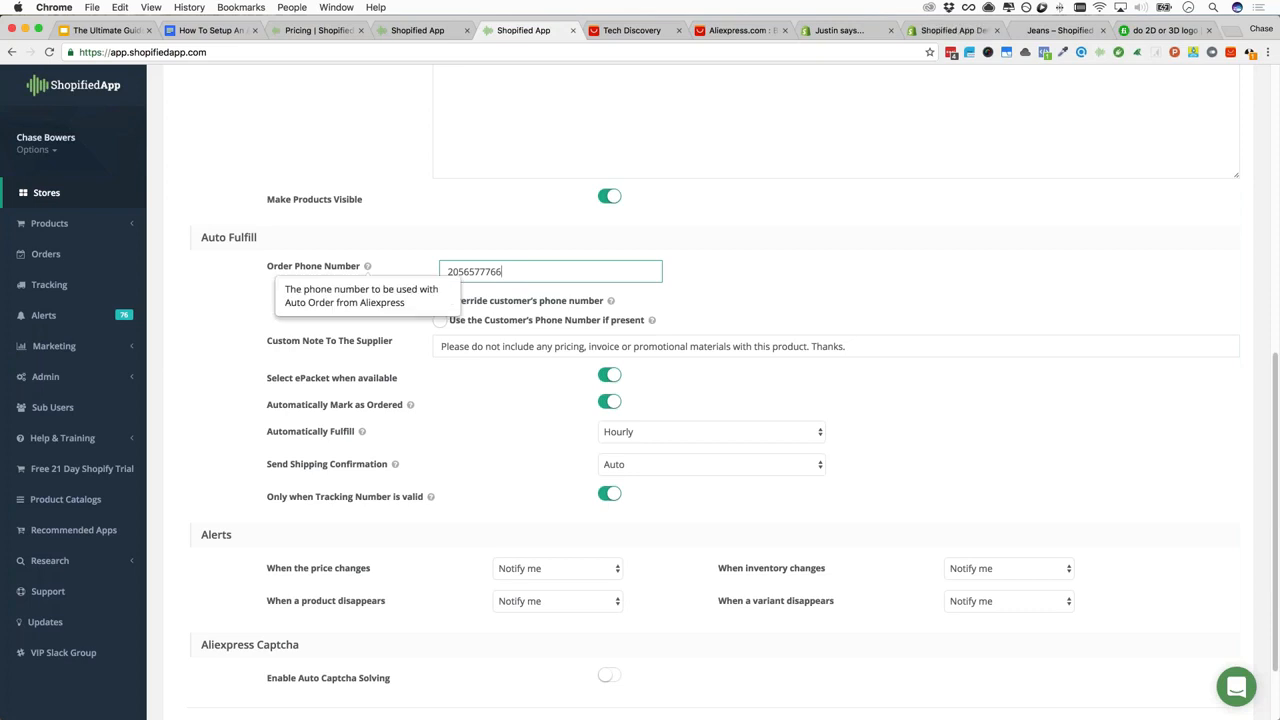
{"action": "double_click", "coordinate": [536, 272]}
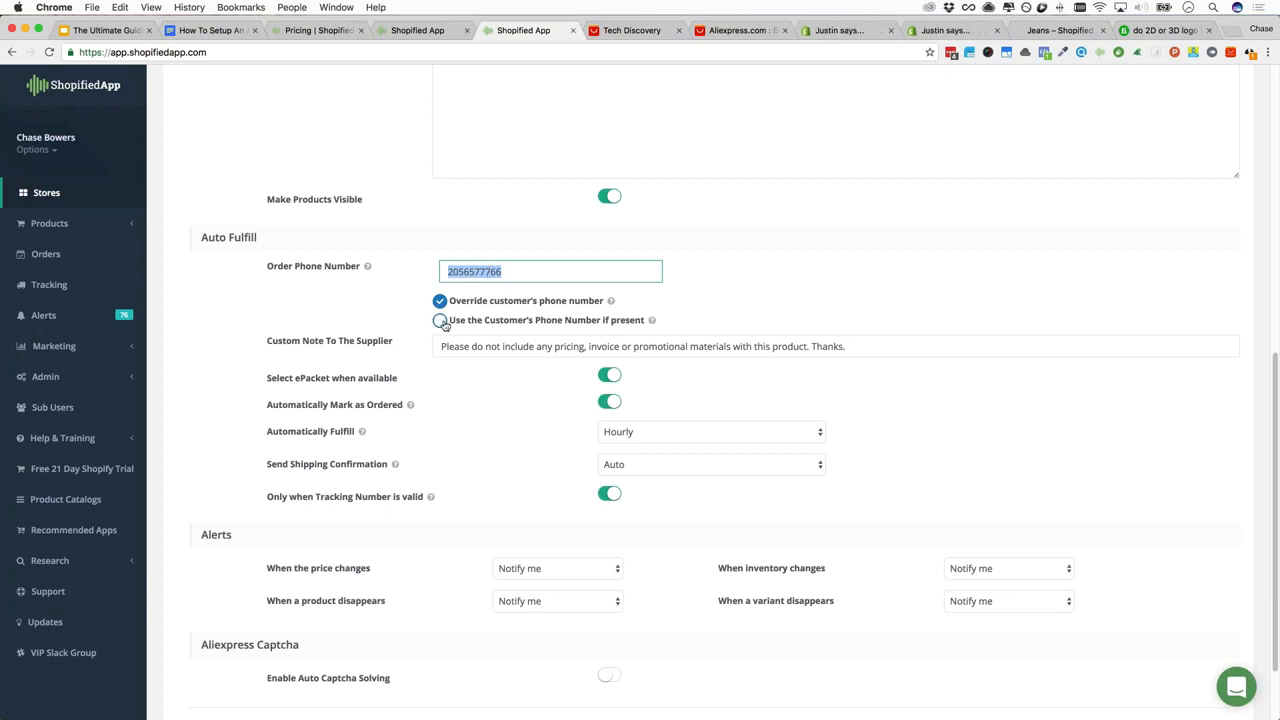
{"action": "left_click", "coordinate": [390, 341]}
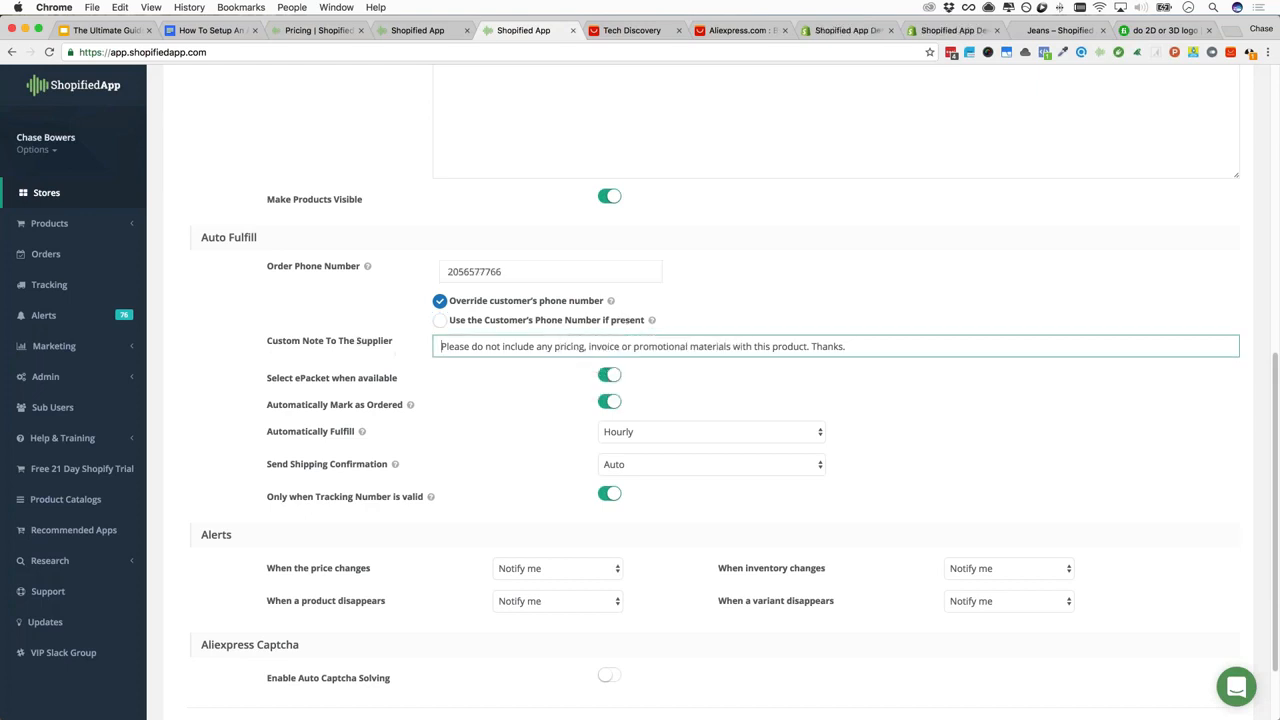
{"action": "double_click", "coordinate": [464, 346]}
{"action": "left_click", "coordinate": [464, 346]}
{"action": "double_click", "coordinate": [464, 346]}
{"action": "left_click", "coordinate": [465, 348]}
{"action": "left_click", "coordinate": [467, 361]}
{"action": "left_click_drag", "start_coordinate": [437, 346], "coordinate": [856, 335]}
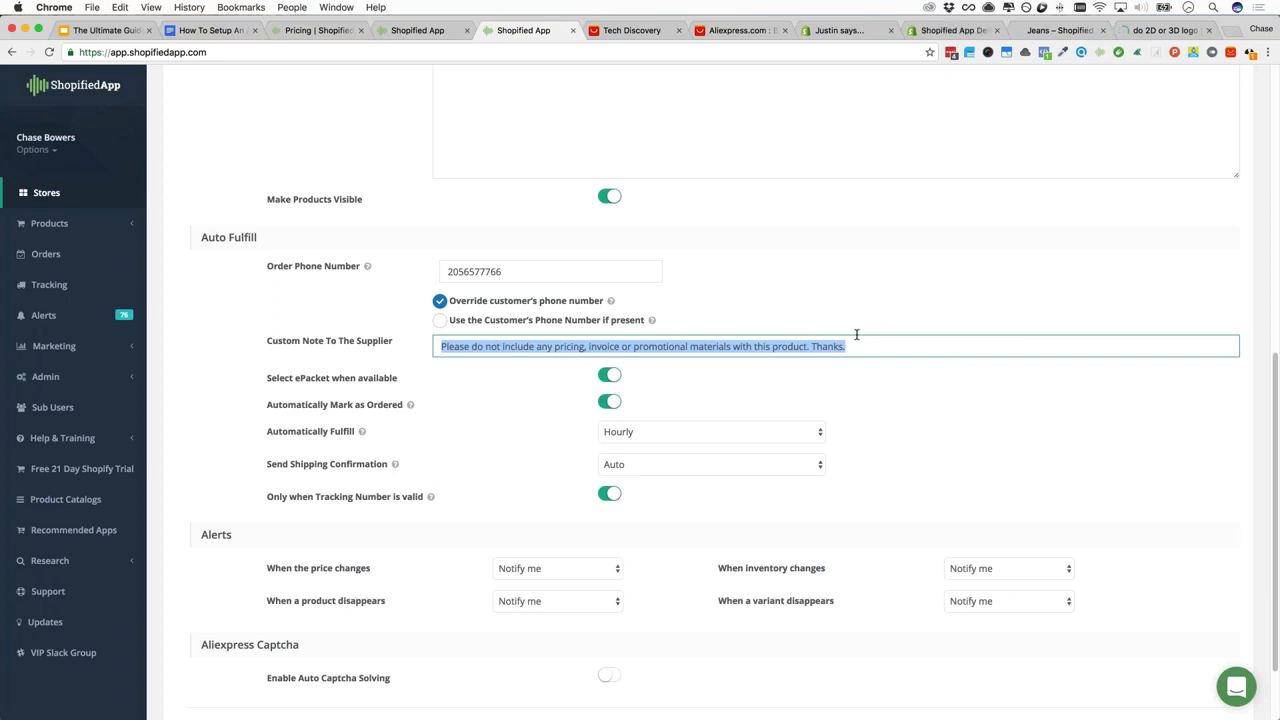
{"action": "left_click", "coordinate": [855, 342]}
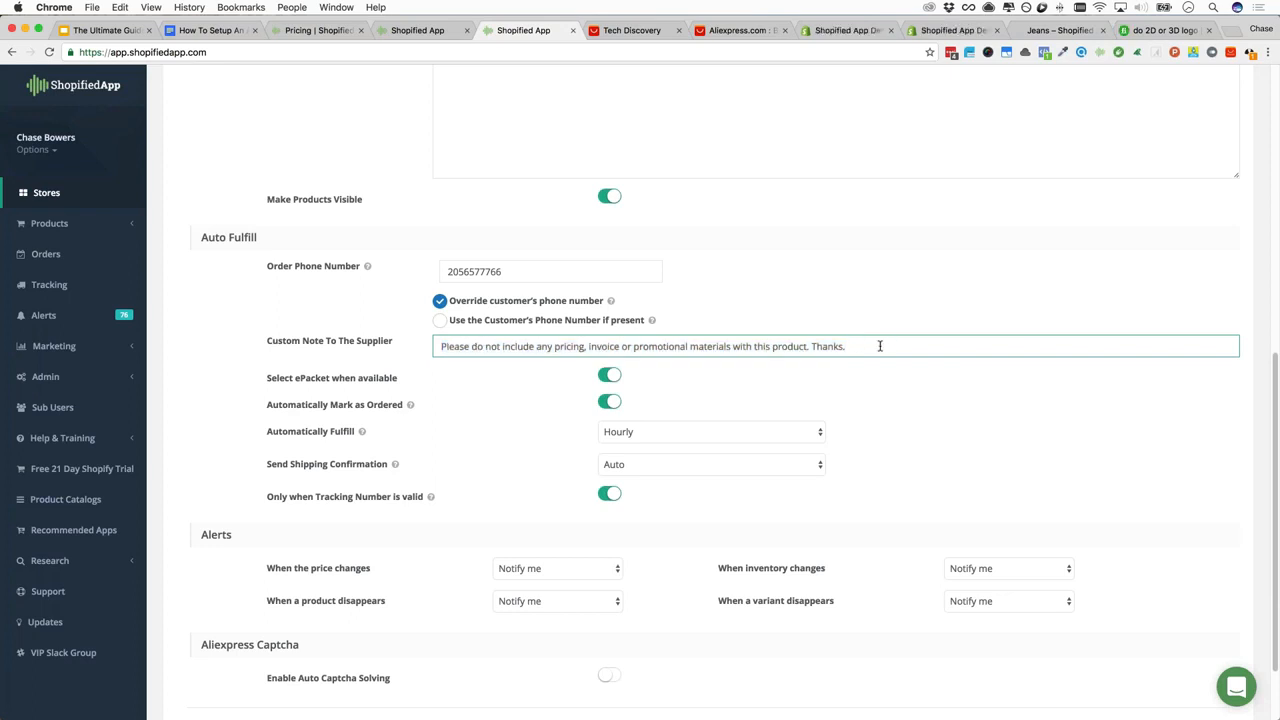
{"action": "triple_click", "coordinate": [436, 347]}
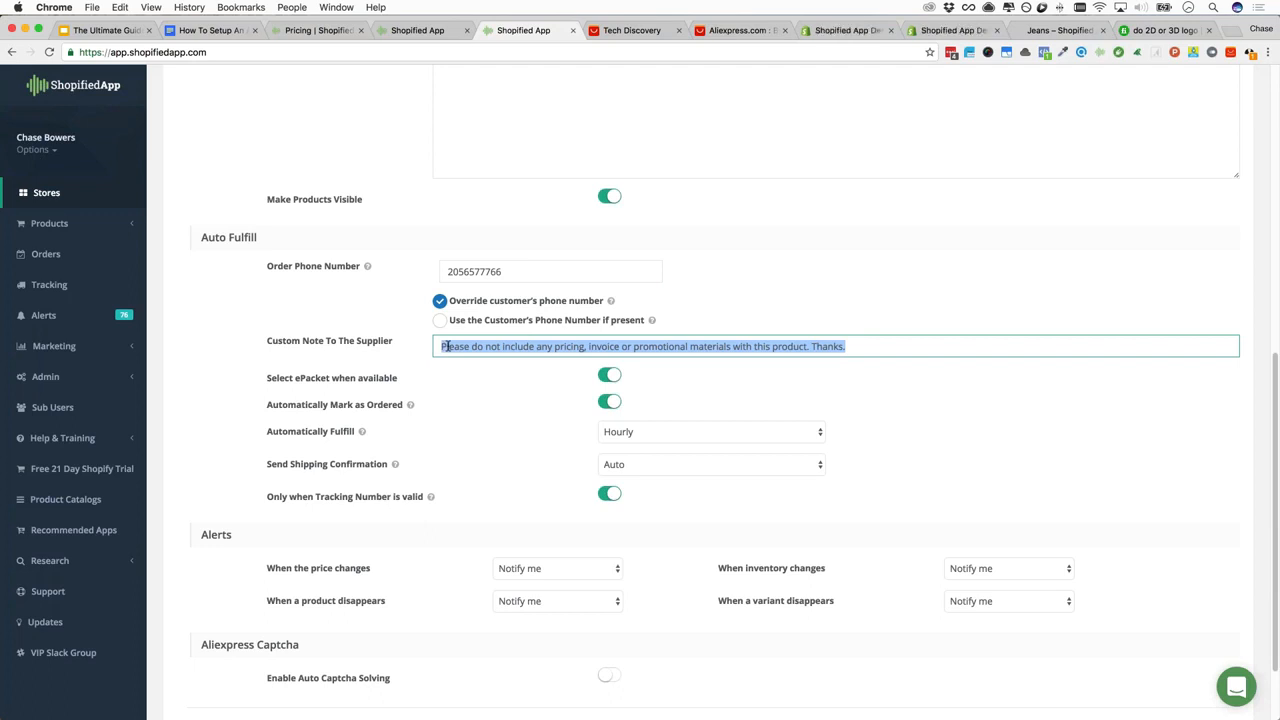
{"action": "scroll", "coordinate": [450, 350], "scroll_direction": "down", "scroll_amount": 1}
{"action": "scroll", "coordinate": [454, 353], "scroll_direction": "down", "scroll_amount": 3}
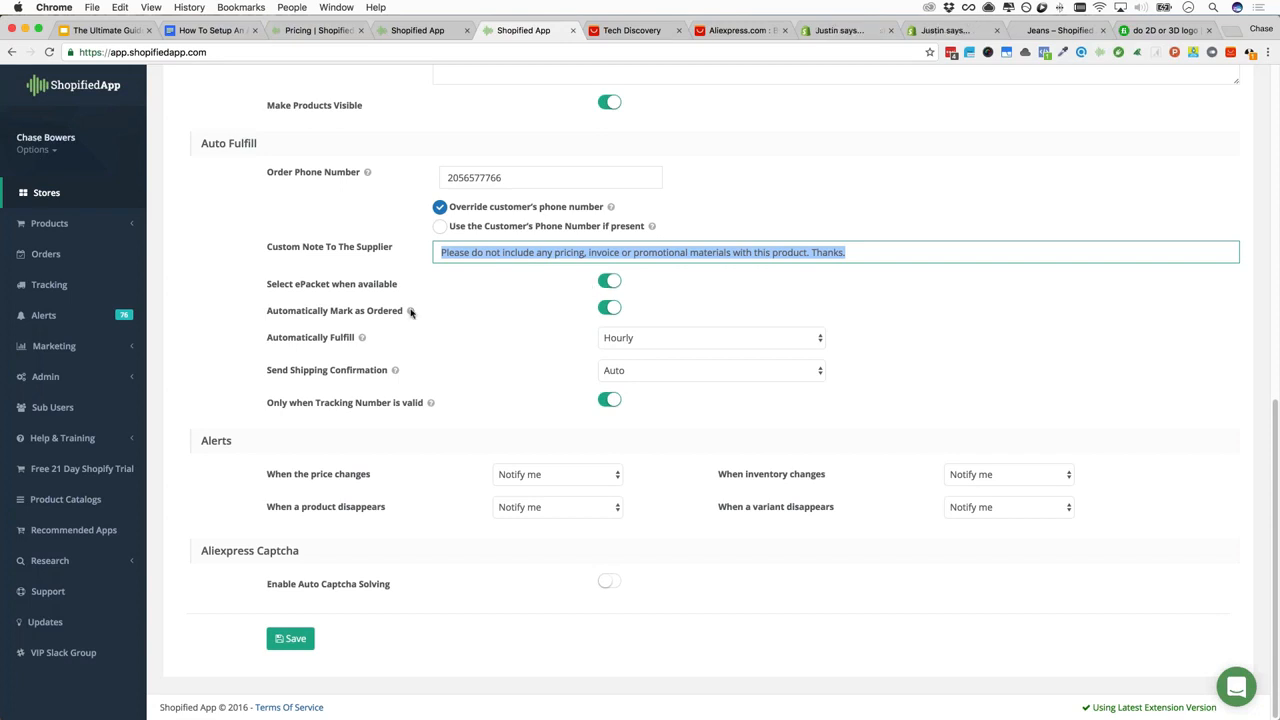
{"action": "mouse_move", "coordinate": [410, 313]}
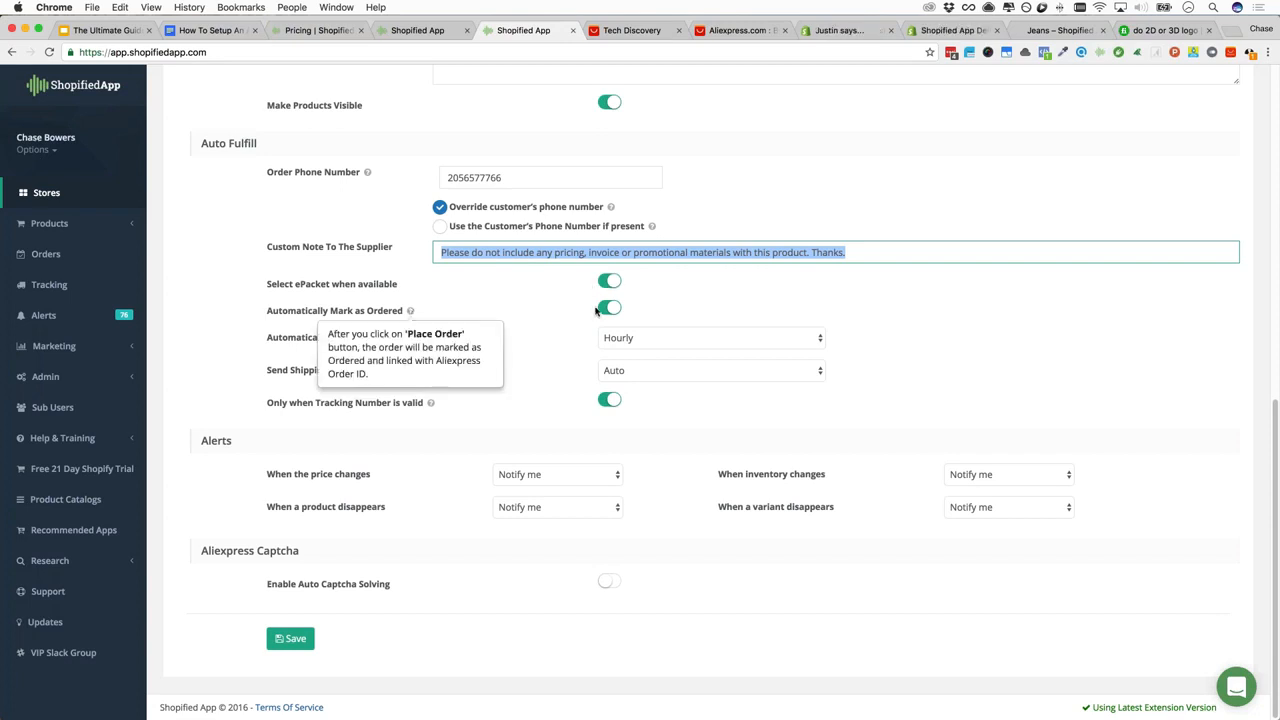
{"action": "left_click", "coordinate": [680, 310]}
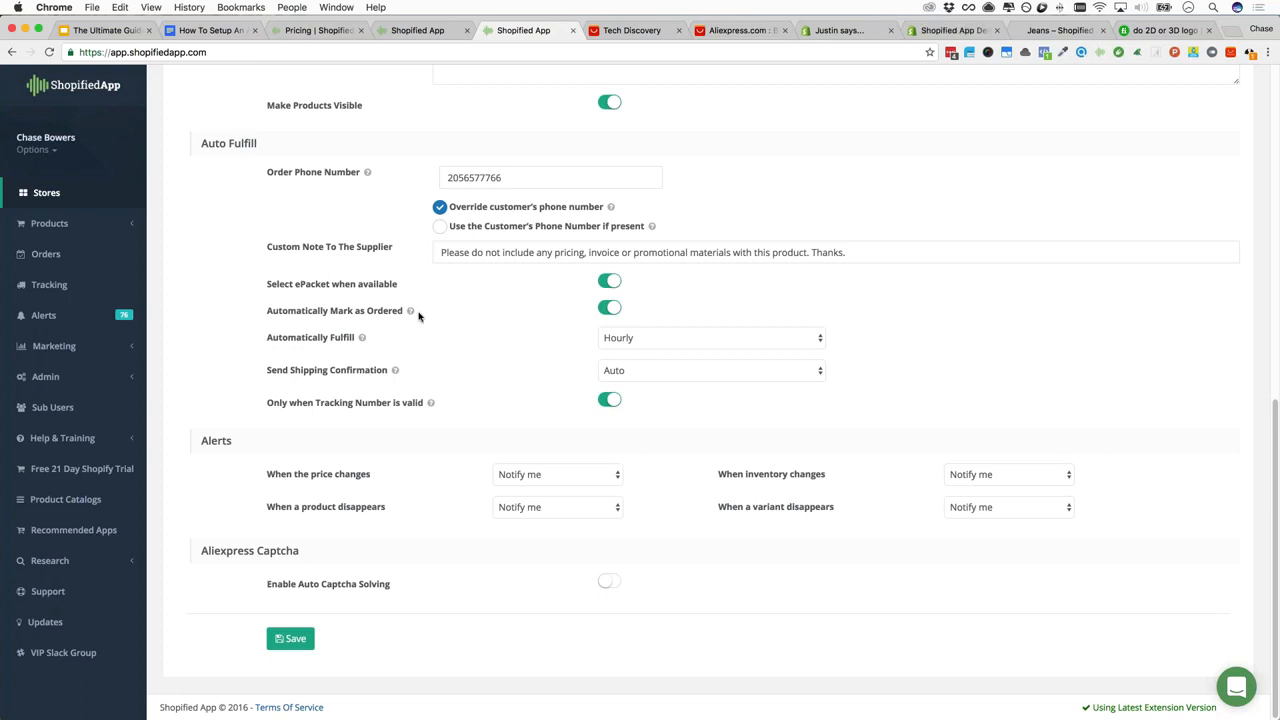
Keep automatic fulfillment at Hourly and shipping confirmation at Auto
{"action": "mouse_move", "coordinate": [410, 311]}
{"action": "left_click", "coordinate": [615, 339]}
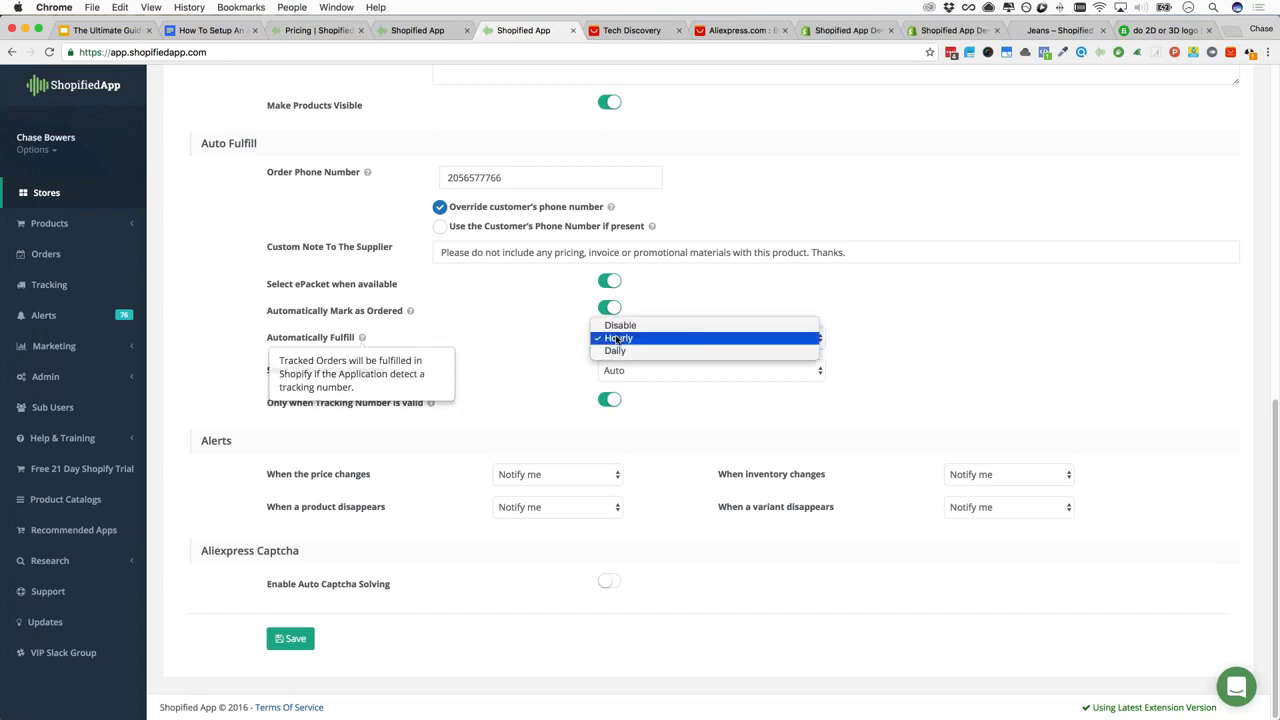
{"action": "left_click", "coordinate": [622, 342]}
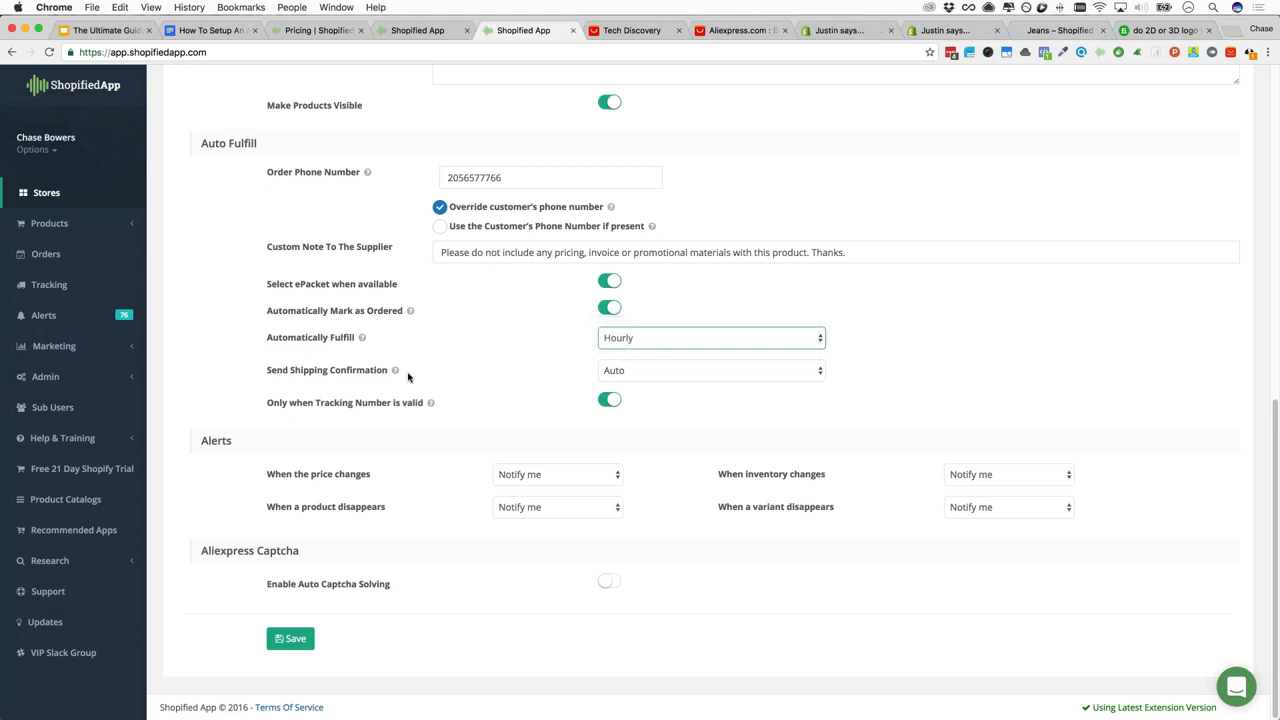
{"action": "left_click", "coordinate": [652, 371]}
{"action": "left_click", "coordinate": [491, 364]}
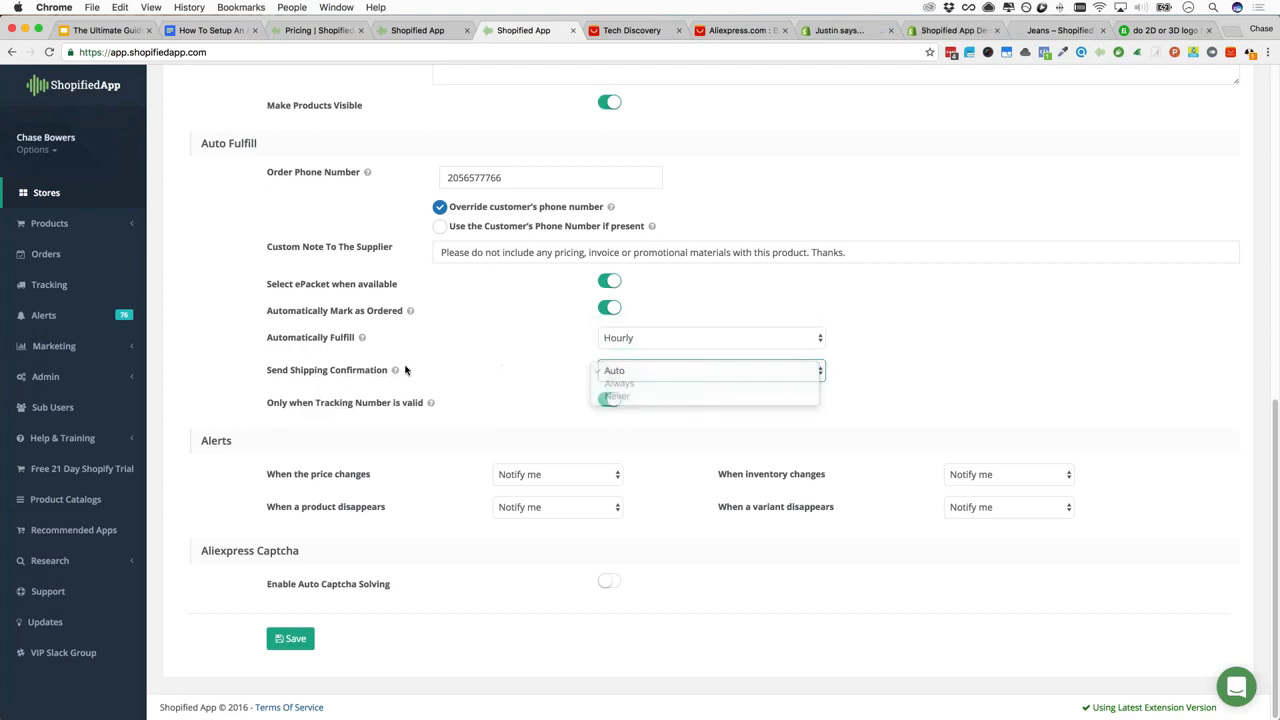
{"action": "mouse_move", "coordinate": [395, 372]}
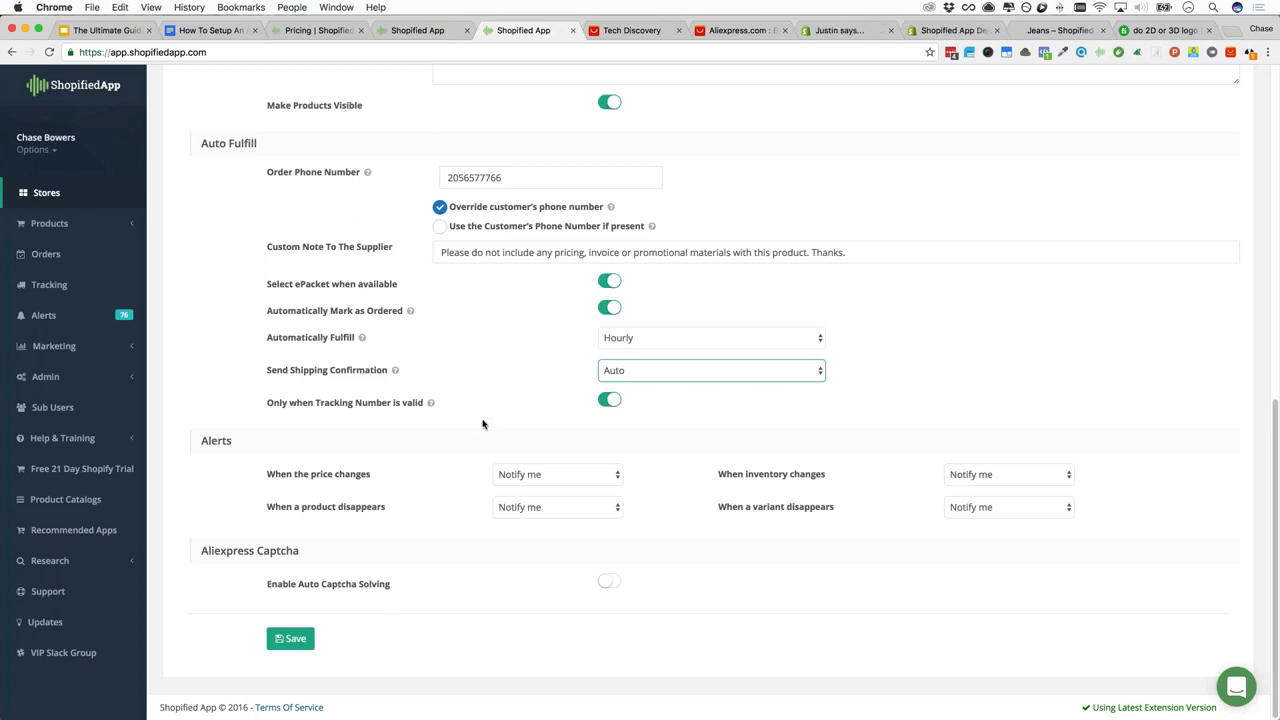
Select the Aliexpress Captcha heading further down the settings page
{"action": "scroll", "coordinate": [483, 424], "scroll_direction": "down", "scroll_amount": 1}
{"action": "left_click_drag", "start_coordinate": [200, 550], "coordinate": [306, 552]}
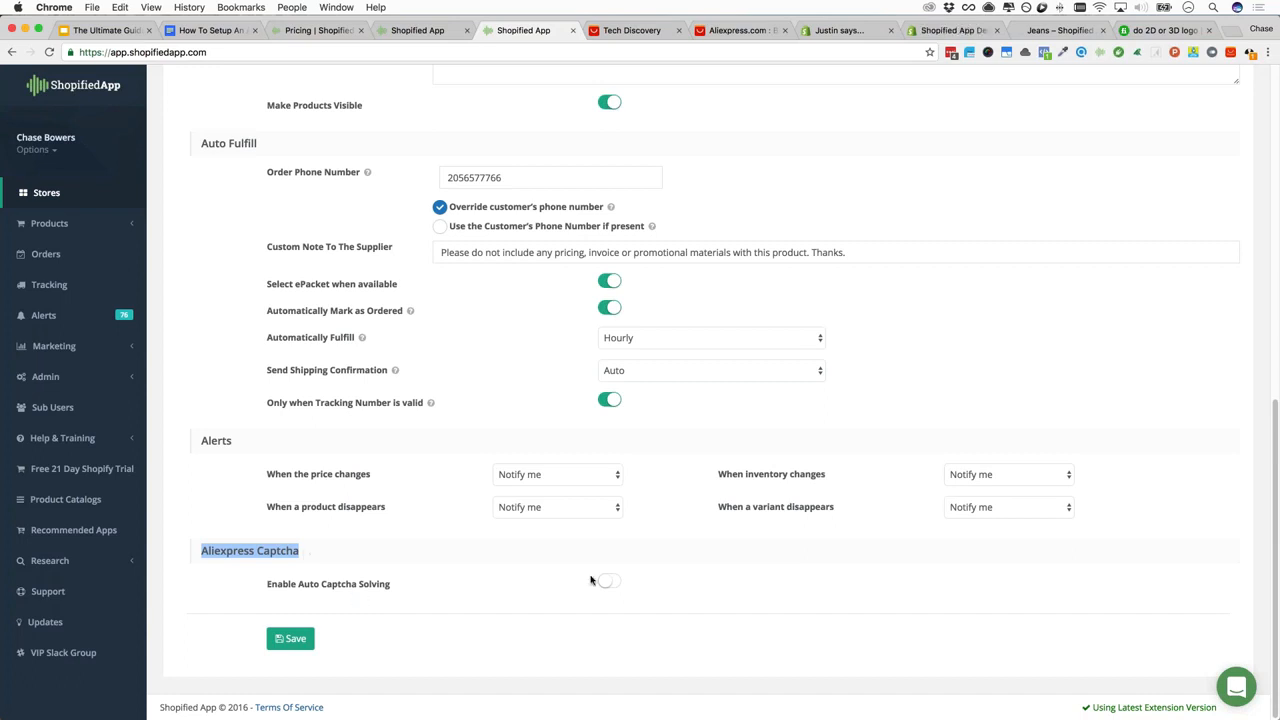
{"action": "left_click", "coordinate": [336, 583]}
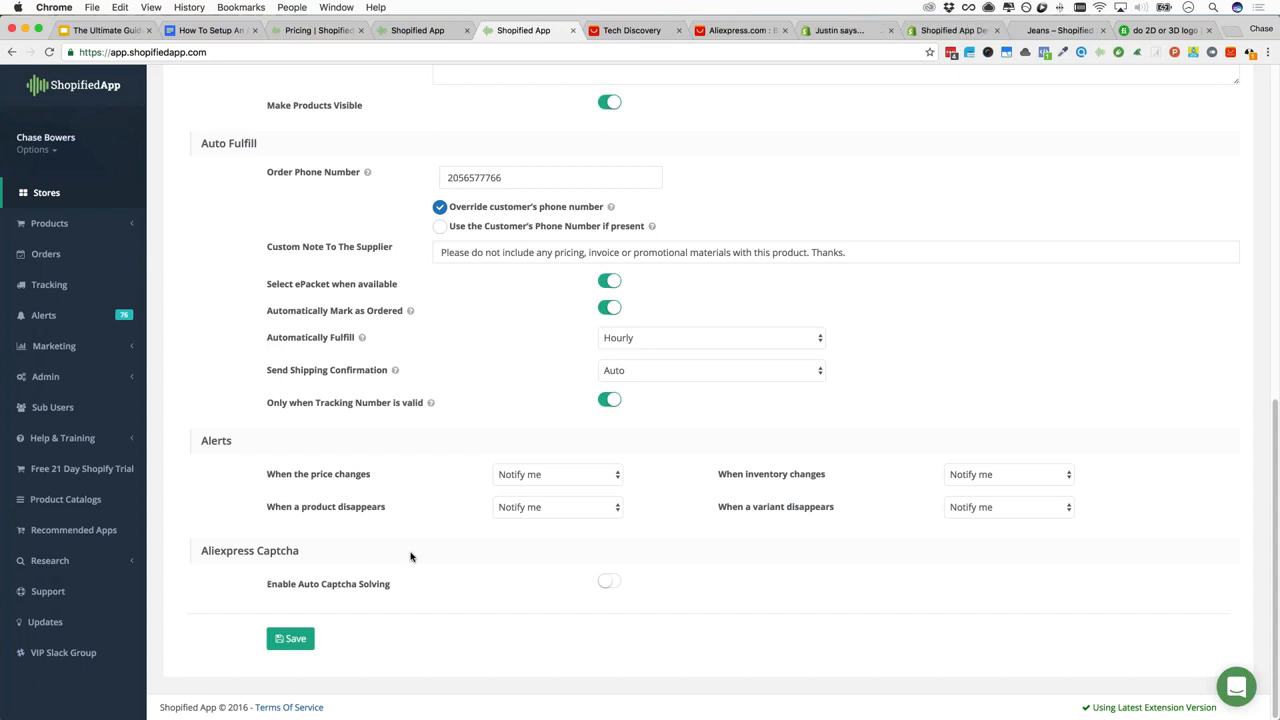
{"action": "scroll", "coordinate": [429, 569], "scroll_direction": "up", "scroll_amount": 10}
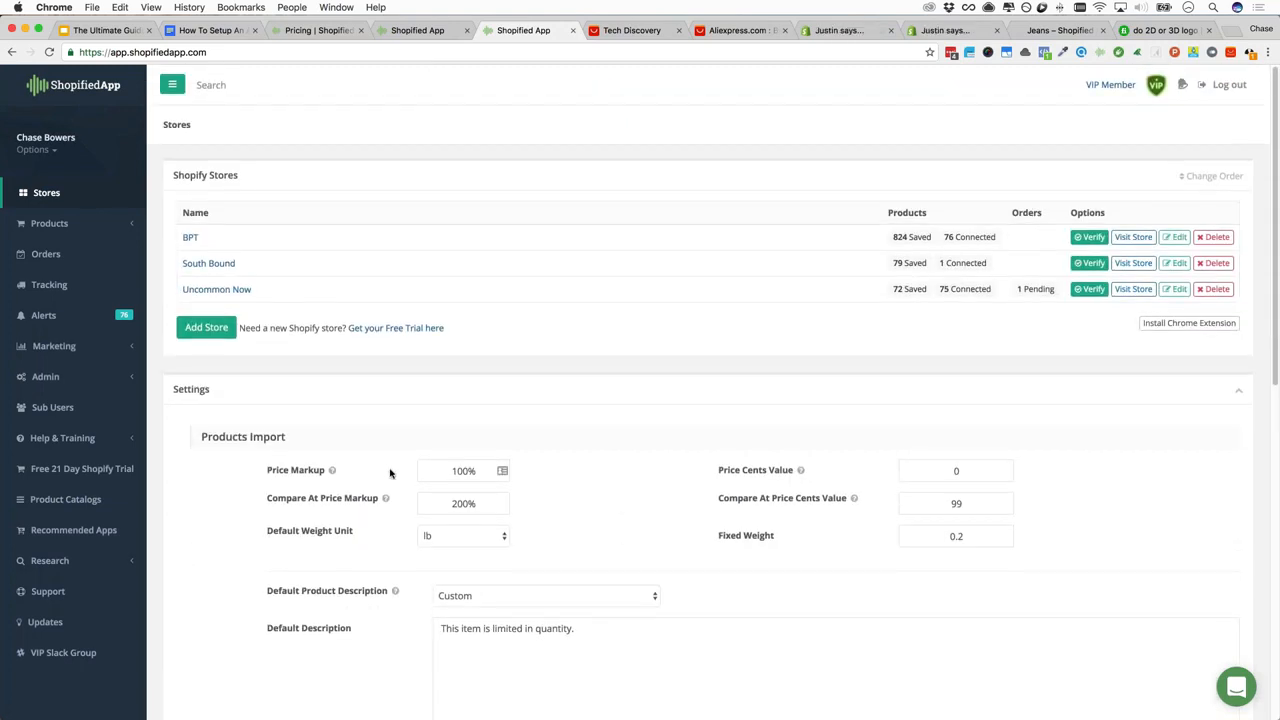
Check the outline's Install Chrome Extension and Sign In step, then return to the stores page
{"action": "left_click", "coordinate": [217, 33]}
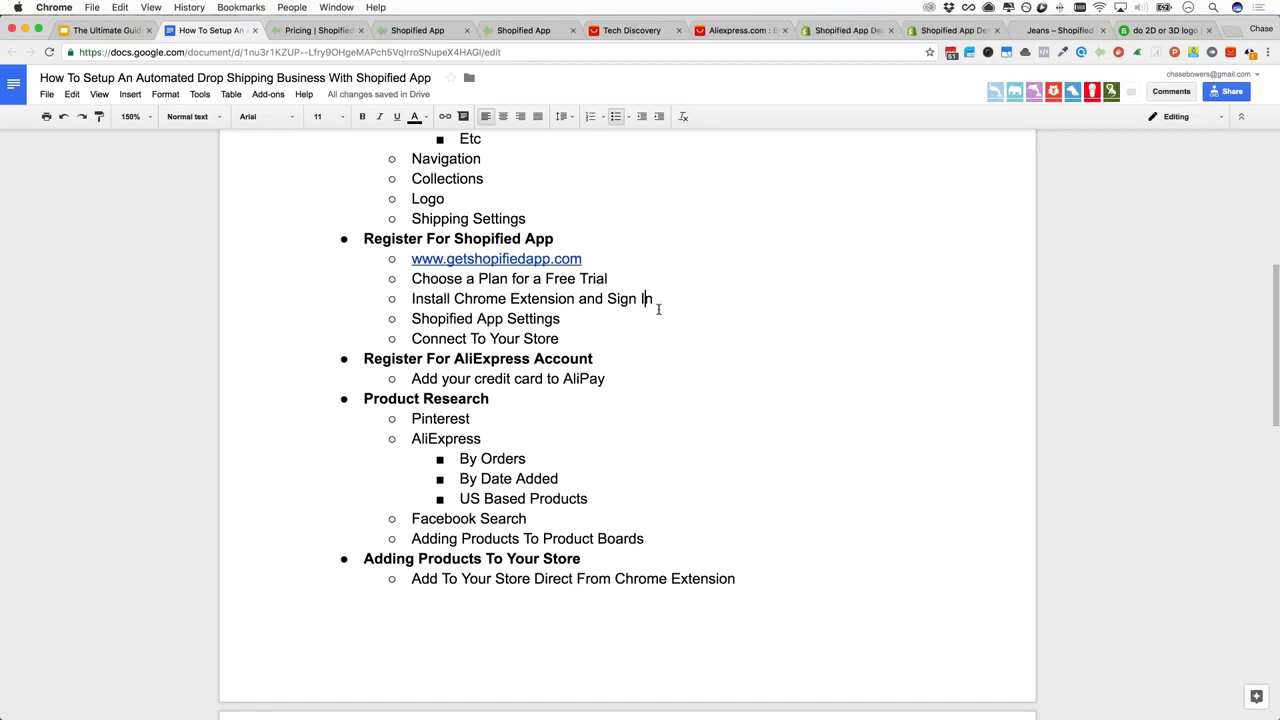
{"action": "left_click", "coordinate": [619, 316]}
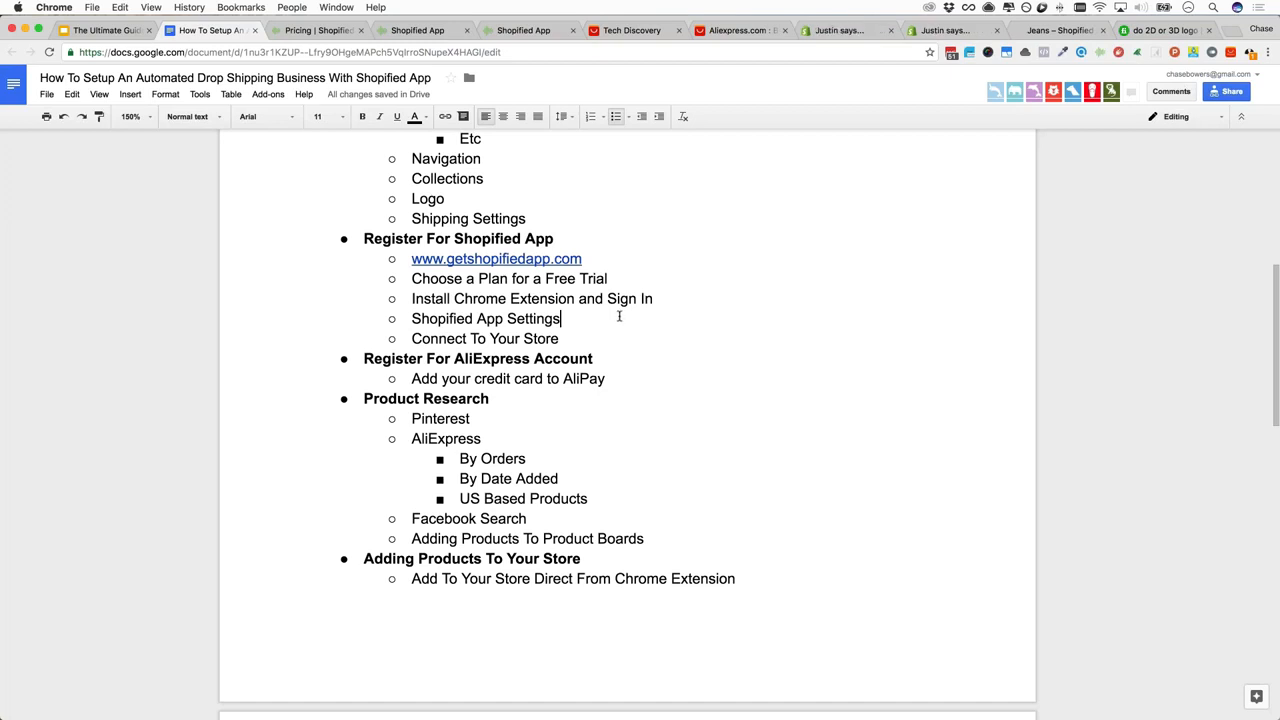
{"action": "left_click", "coordinate": [670, 298]}
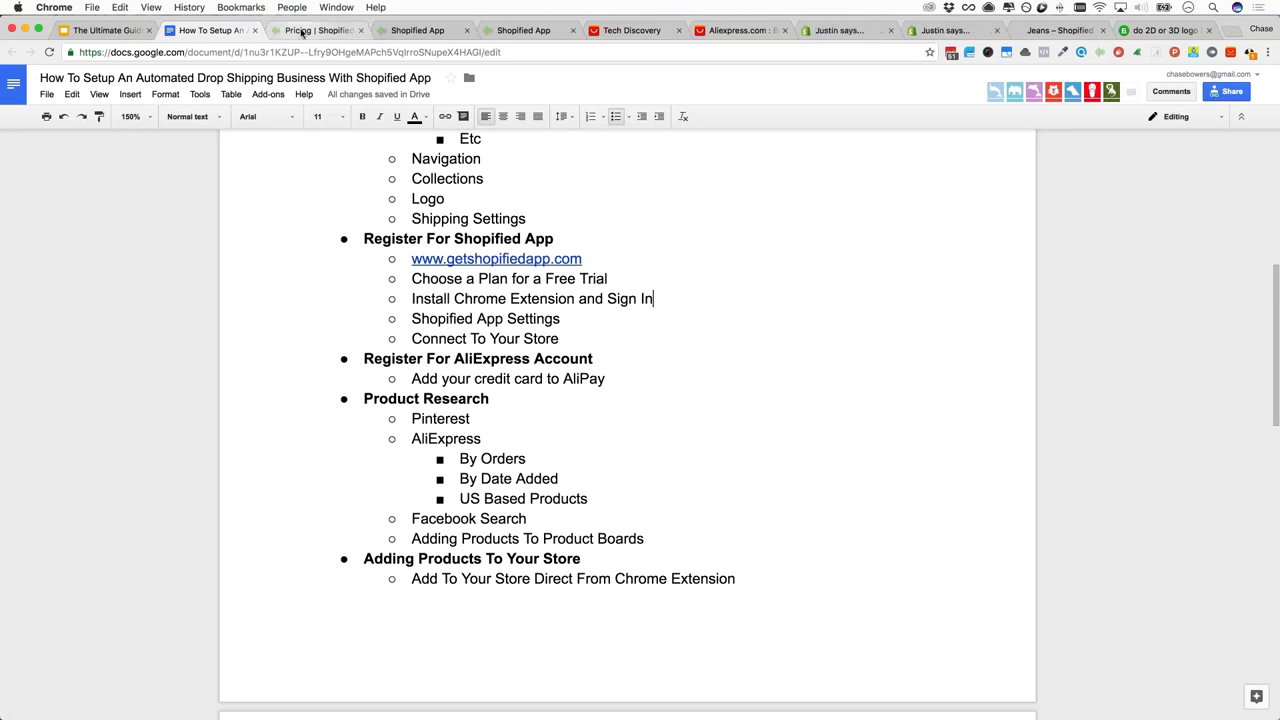
{"action": "left_click", "coordinate": [520, 30]}
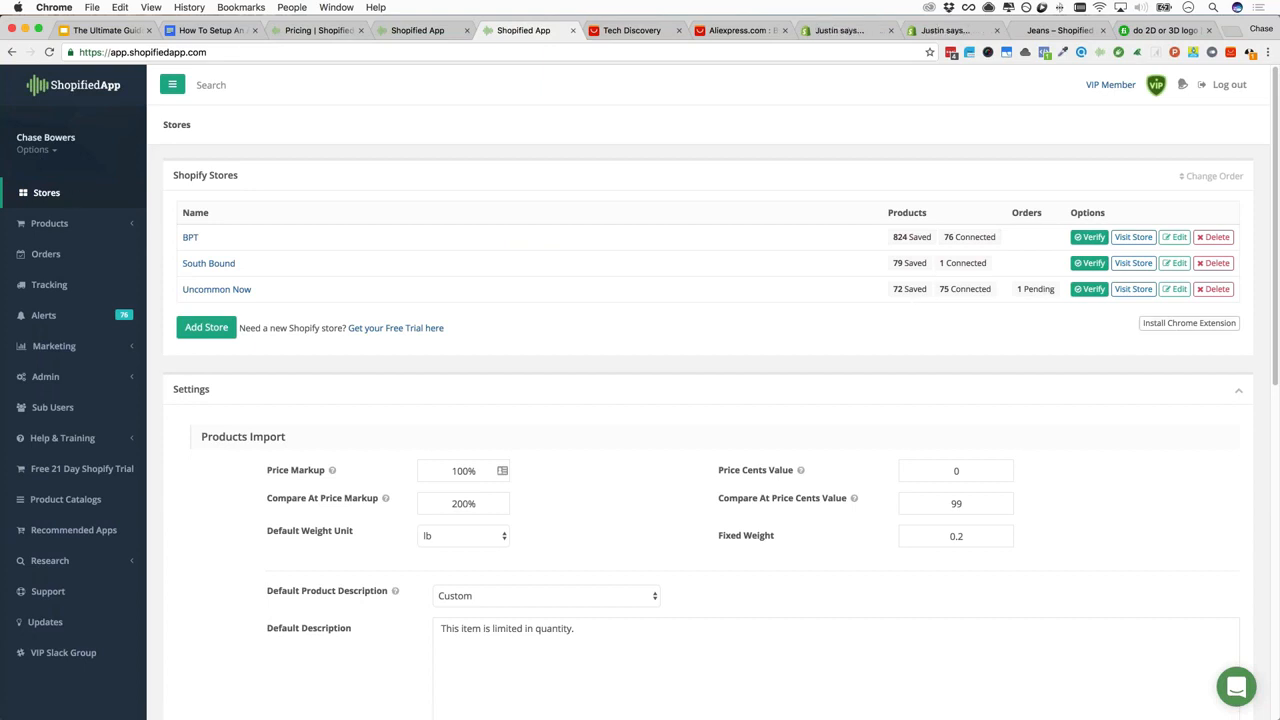
Open the Shopified App Chrome Web Store listing and scroll through its user reviews
{"action": "left_click", "coordinate": [1176, 328]}
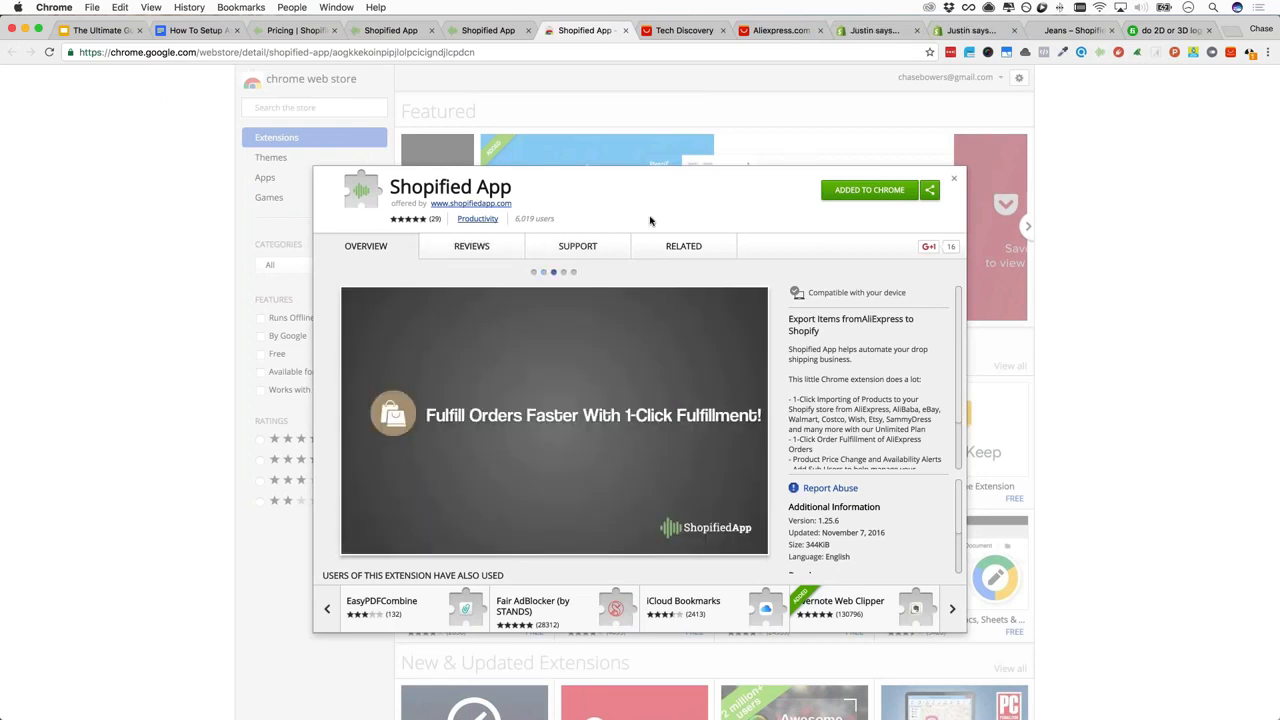
{"action": "left_click", "coordinate": [480, 248]}
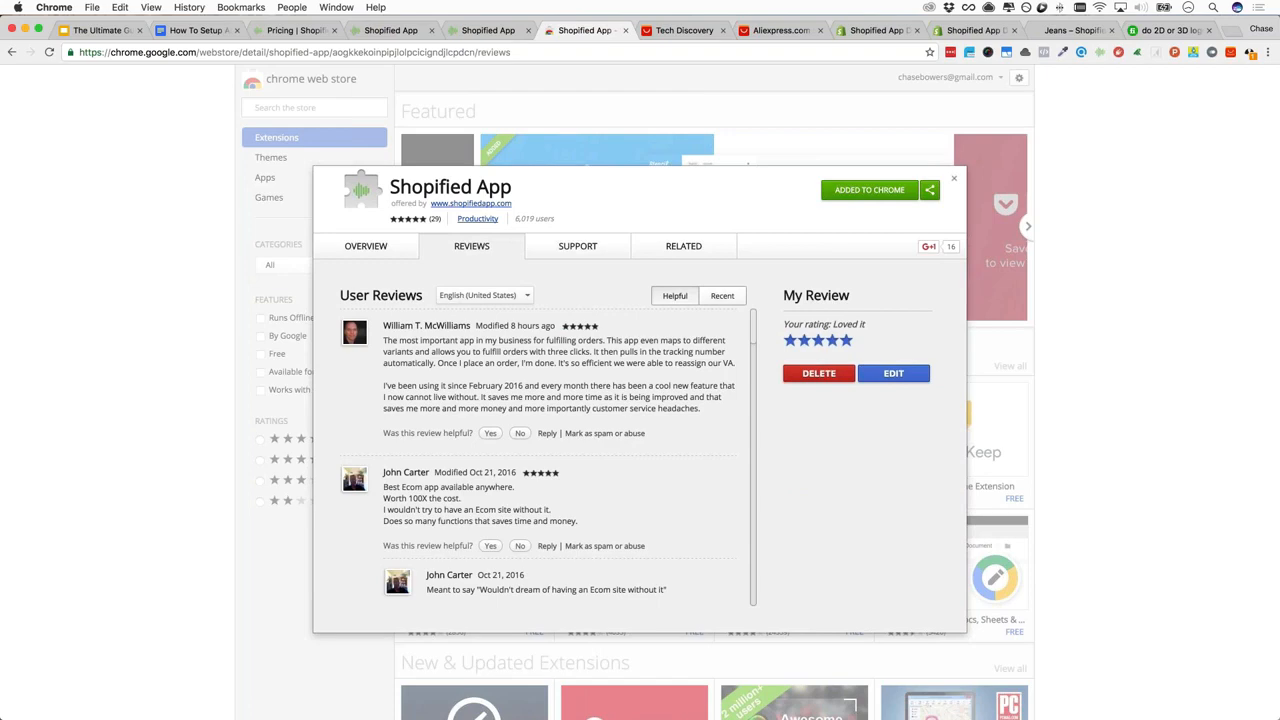
{"action": "scroll", "coordinate": [577, 370], "scroll_direction": "down", "scroll_amount": 3}
{"action": "scroll", "coordinate": [577, 370], "scroll_direction": "up", "scroll_amount": 2}
{"action": "scroll", "coordinate": [577, 370], "scroll_direction": "down", "scroll_amount": 1}
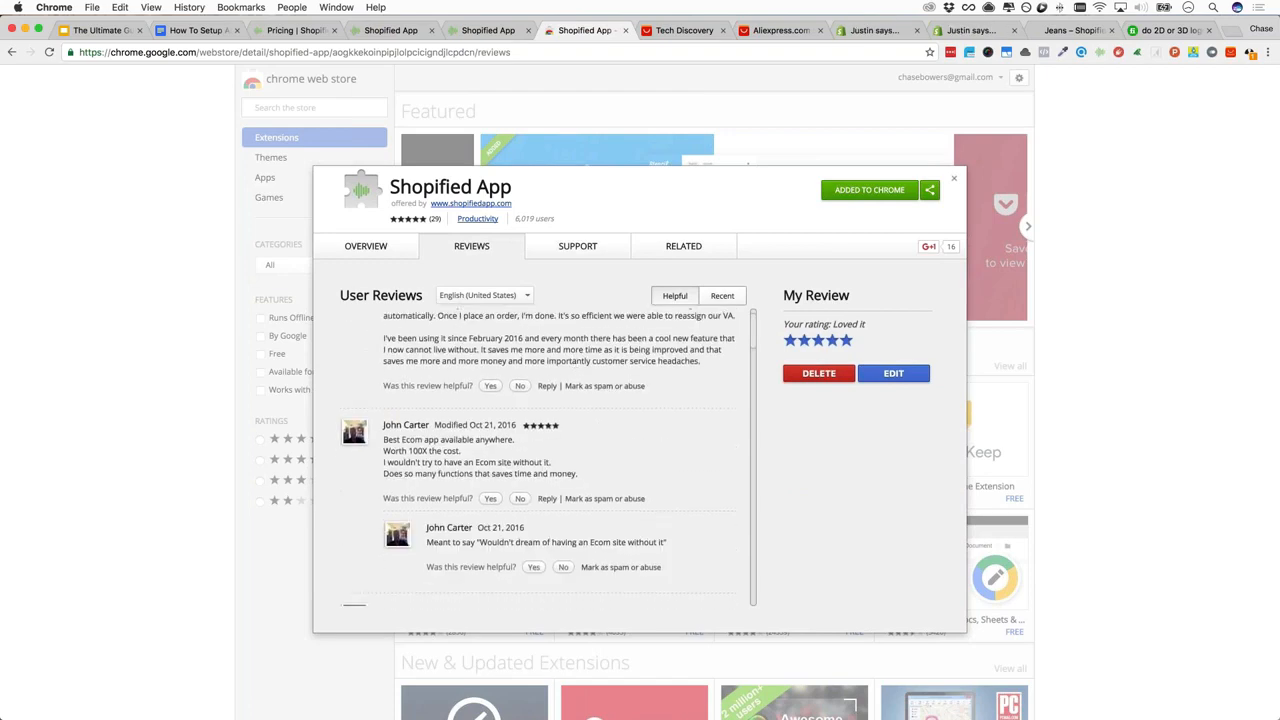
{"action": "scroll", "coordinate": [545, 455], "scroll_direction": "down", "scroll_amount": 5}
{"action": "scroll", "coordinate": [545, 455], "scroll_direction": "down", "scroll_amount": 5}
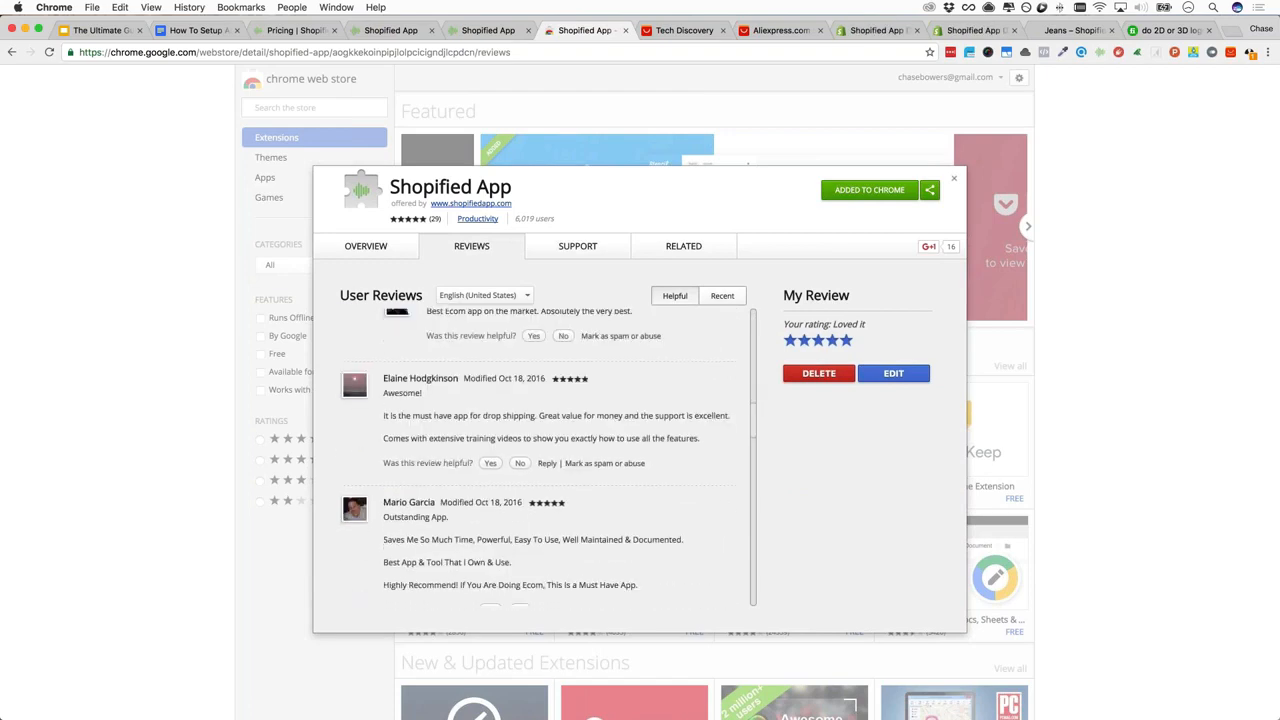
{"action": "scroll", "coordinate": [545, 455], "scroll_direction": "down", "scroll_amount": 12}
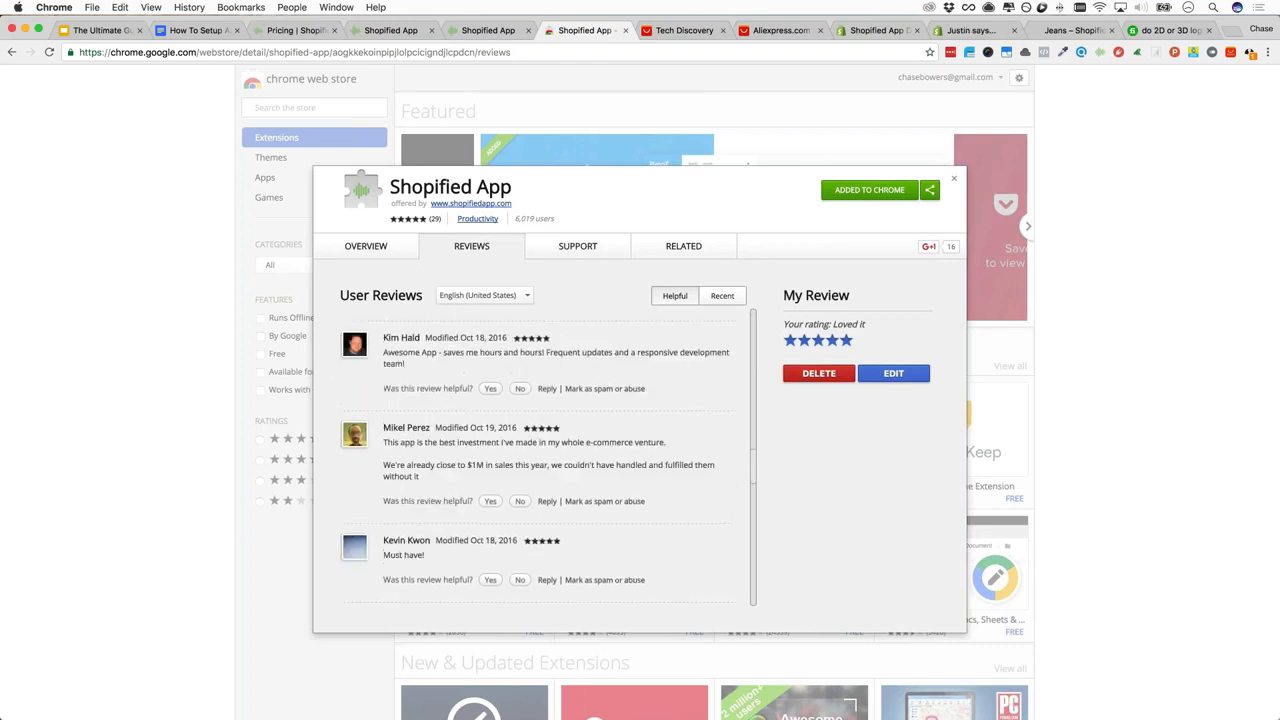
{"action": "scroll", "coordinate": [545, 455], "scroll_direction": "down", "scroll_amount": 10}
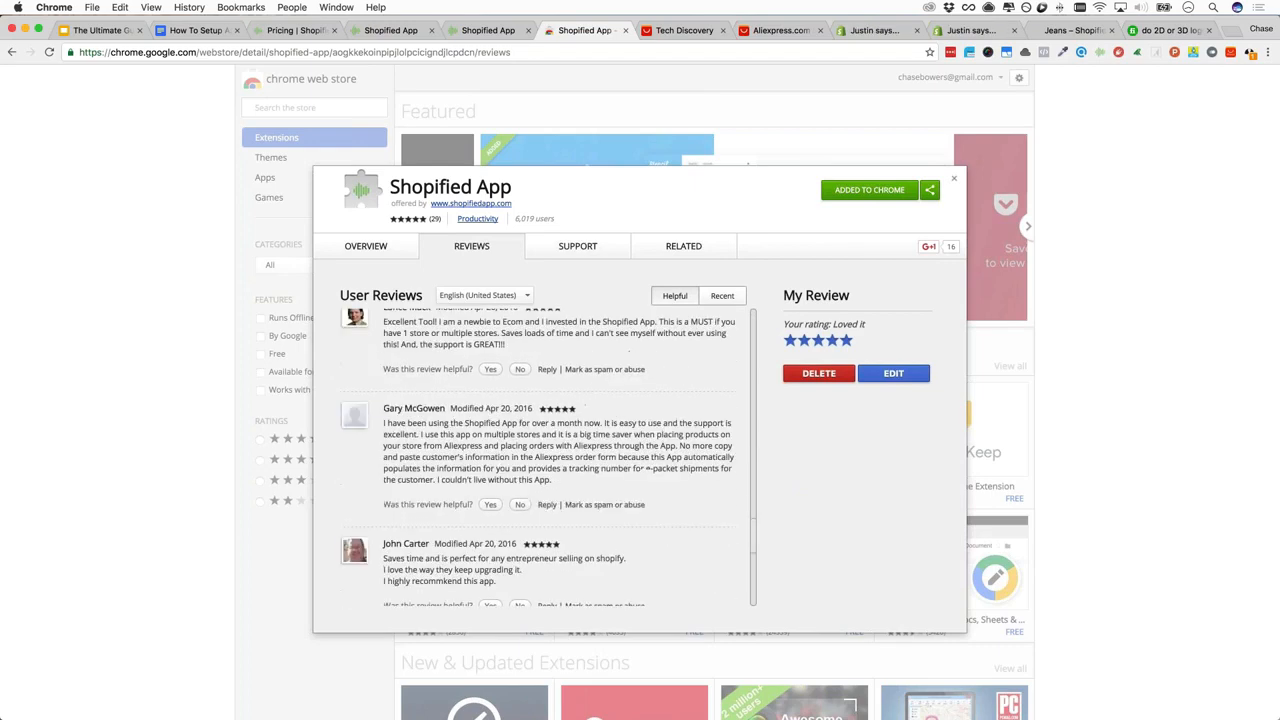
{"action": "scroll", "coordinate": [545, 455], "scroll_direction": "down", "scroll_amount": 5}
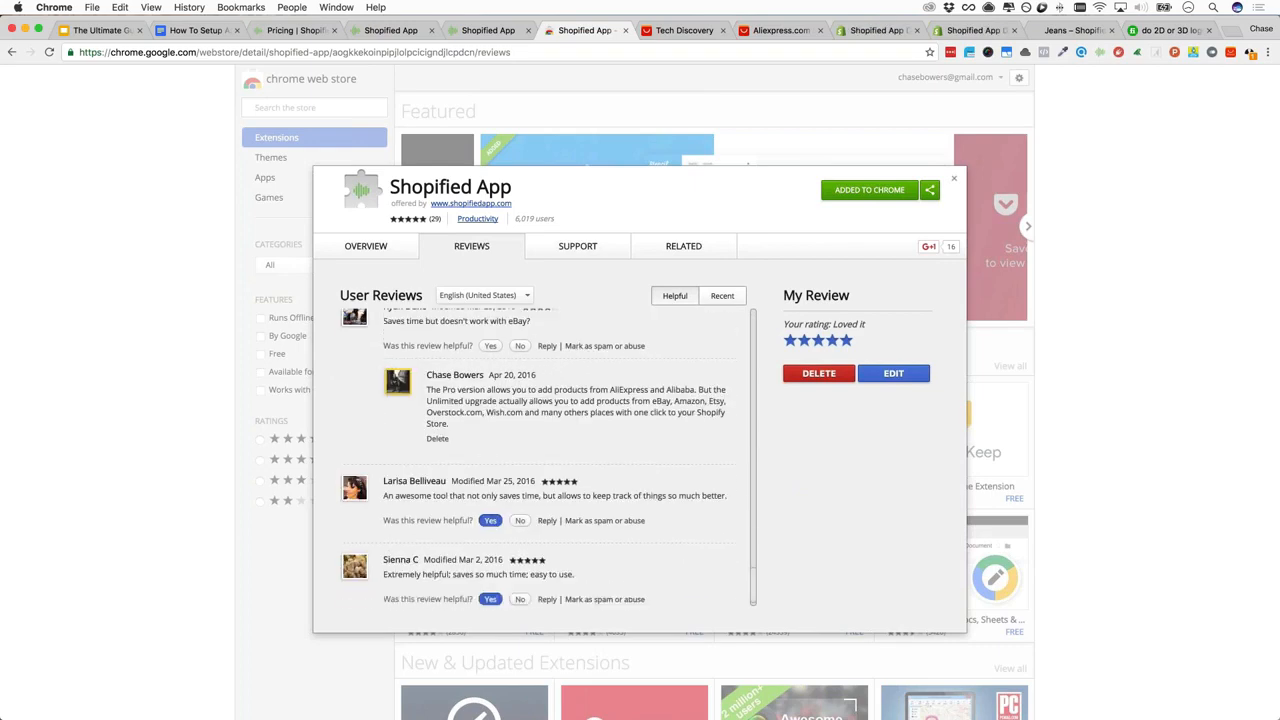
{"action": "scroll", "coordinate": [583, 374], "scroll_direction": "up", "scroll_amount": 1}
{"action": "scroll", "coordinate": [583, 374], "scroll_direction": "down", "scroll_amount": 2}
{"action": "scroll", "coordinate": [583, 374], "scroll_direction": "up", "scroll_amount": 1}
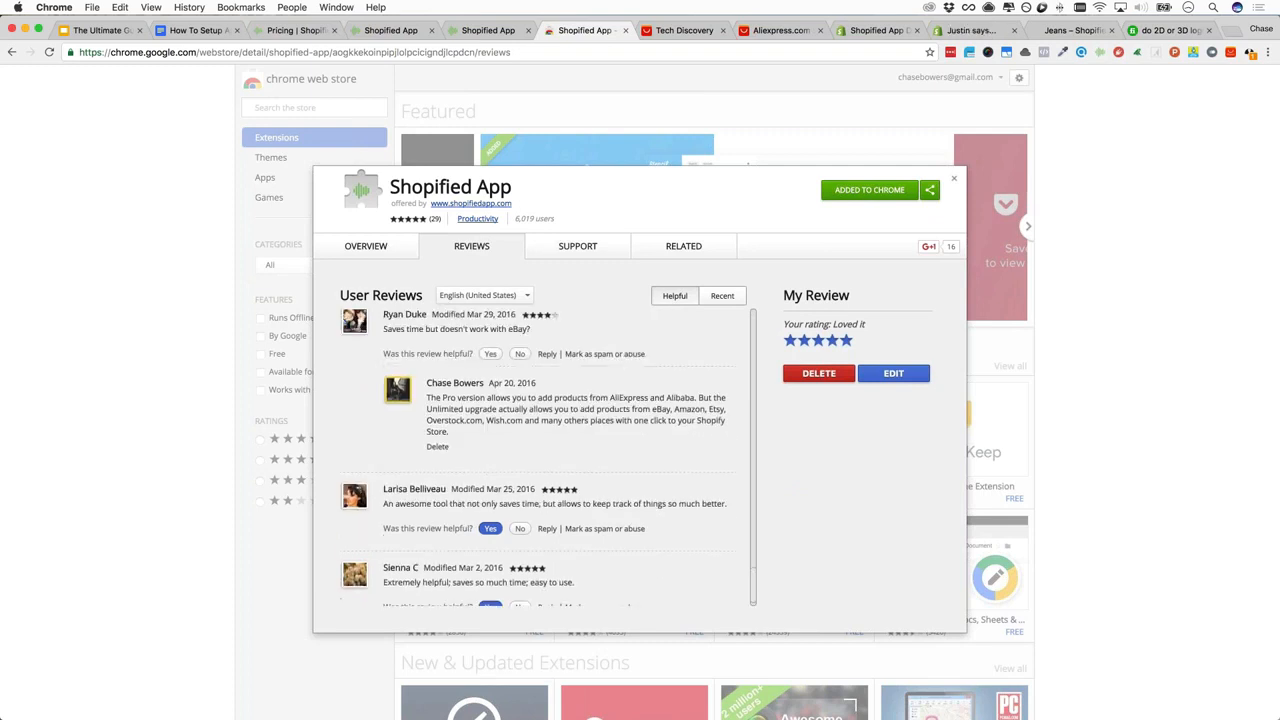
{"action": "scroll", "coordinate": [557, 422], "scroll_direction": "up", "scroll_amount": 2}
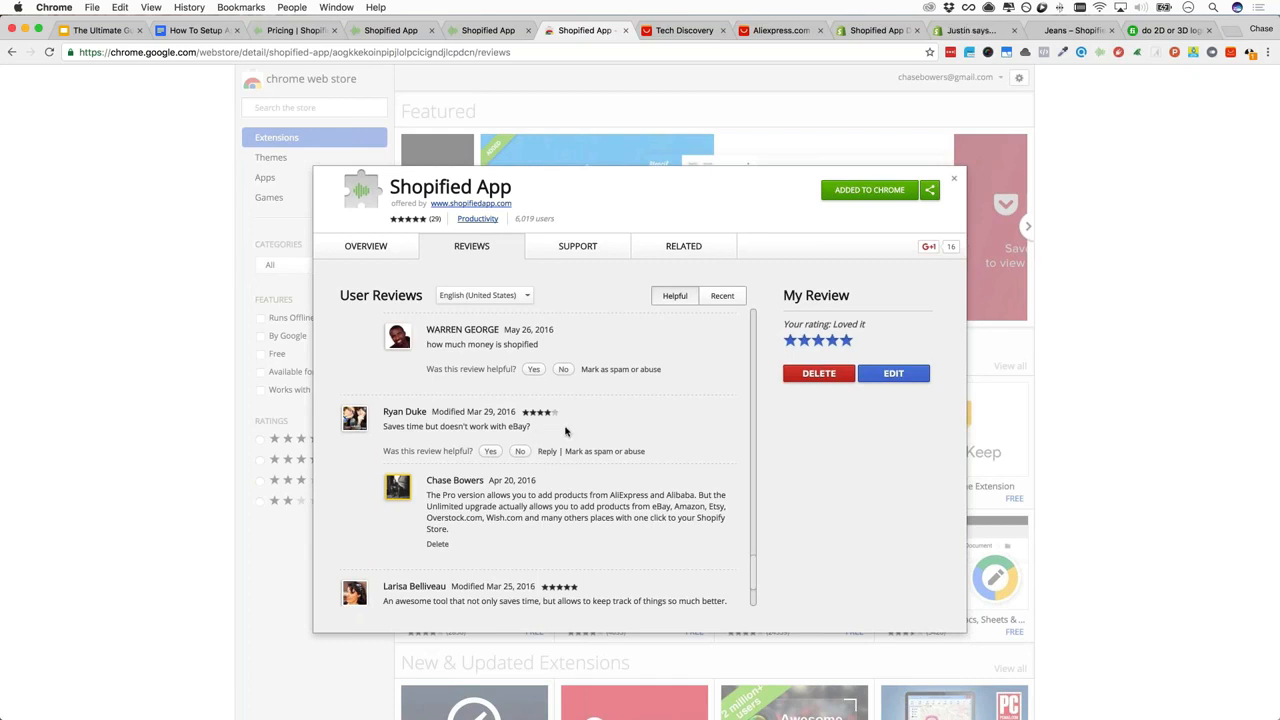
{"action": "scroll", "coordinate": [570, 432], "scroll_direction": "up", "scroll_amount": 1}
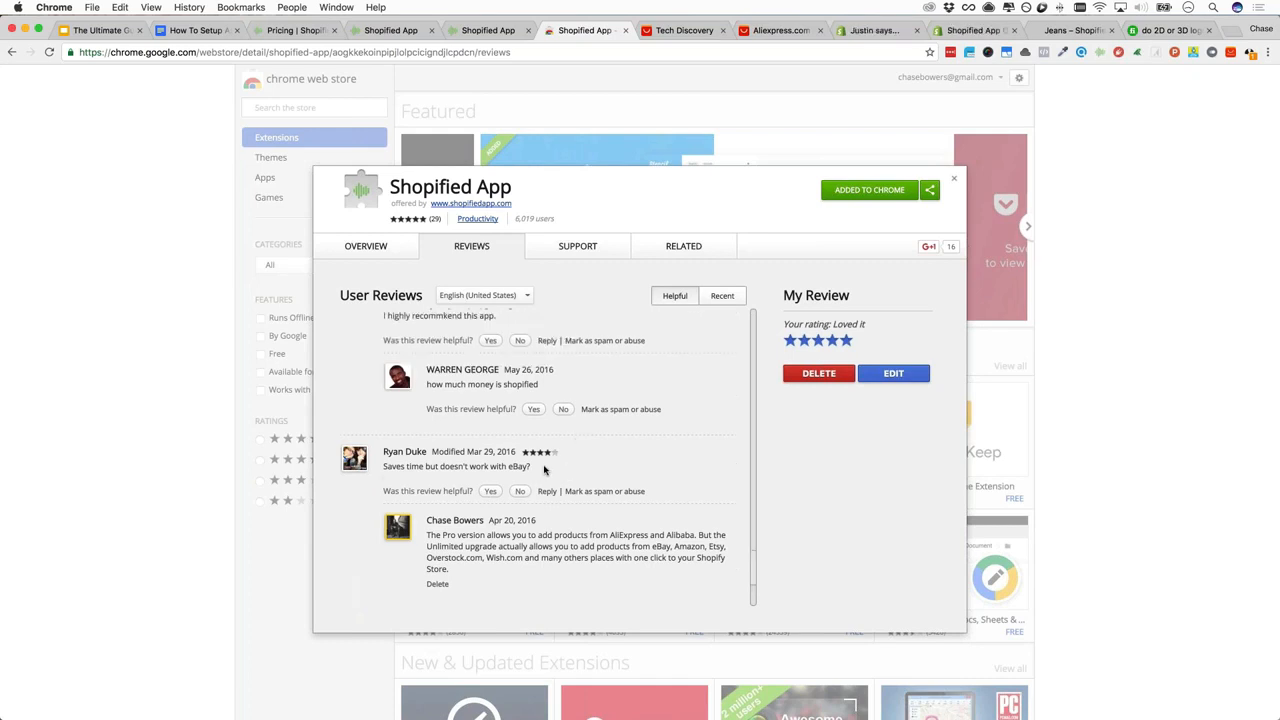
{"action": "scroll", "coordinate": [562, 468], "scroll_direction": "up", "scroll_amount": 5}
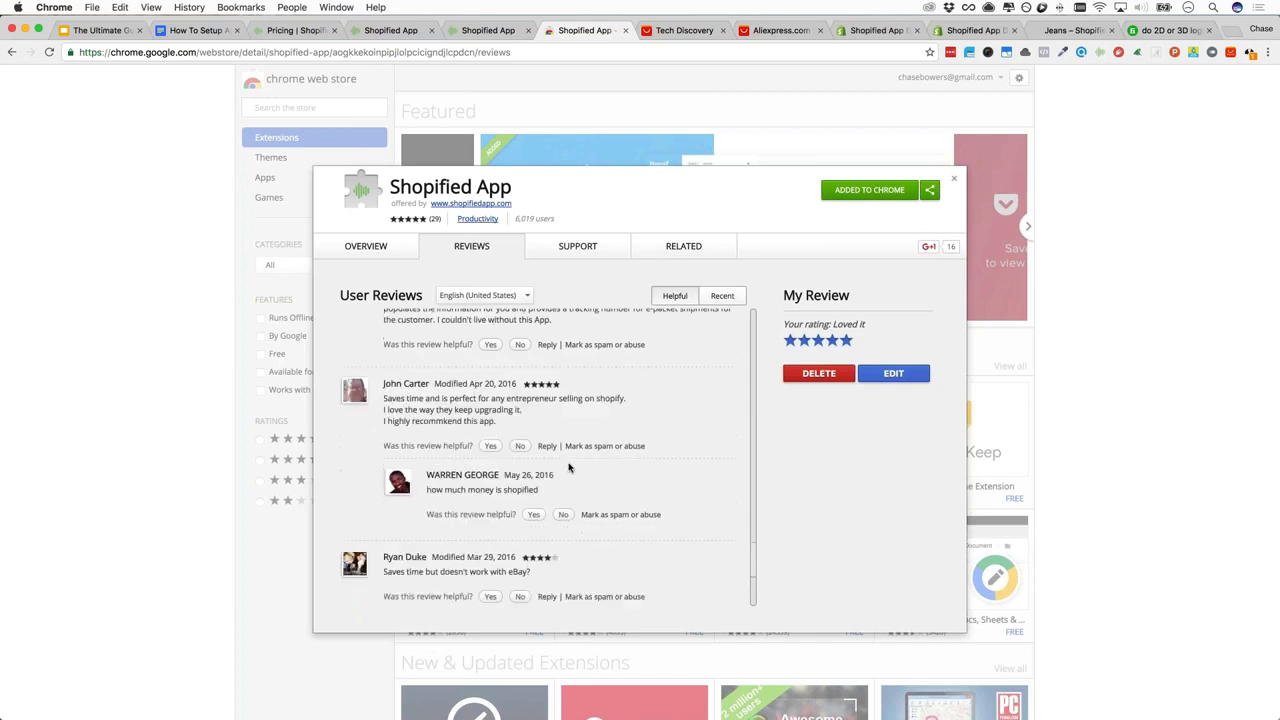
{"action": "scroll", "coordinate": [566, 468], "scroll_direction": "up", "scroll_amount": 5}
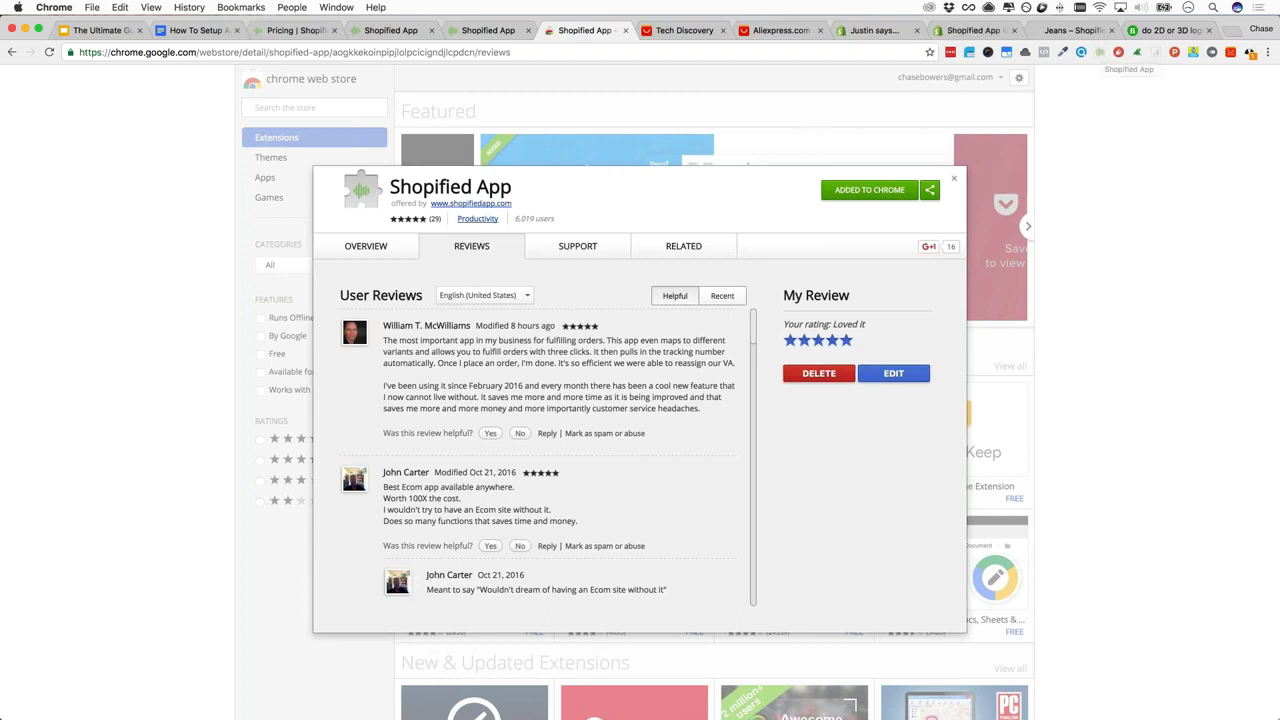
Open the Shopified App extension's settings page from its toolbar icon menu
{"action": "right_click", "coordinate": [1098, 56]}
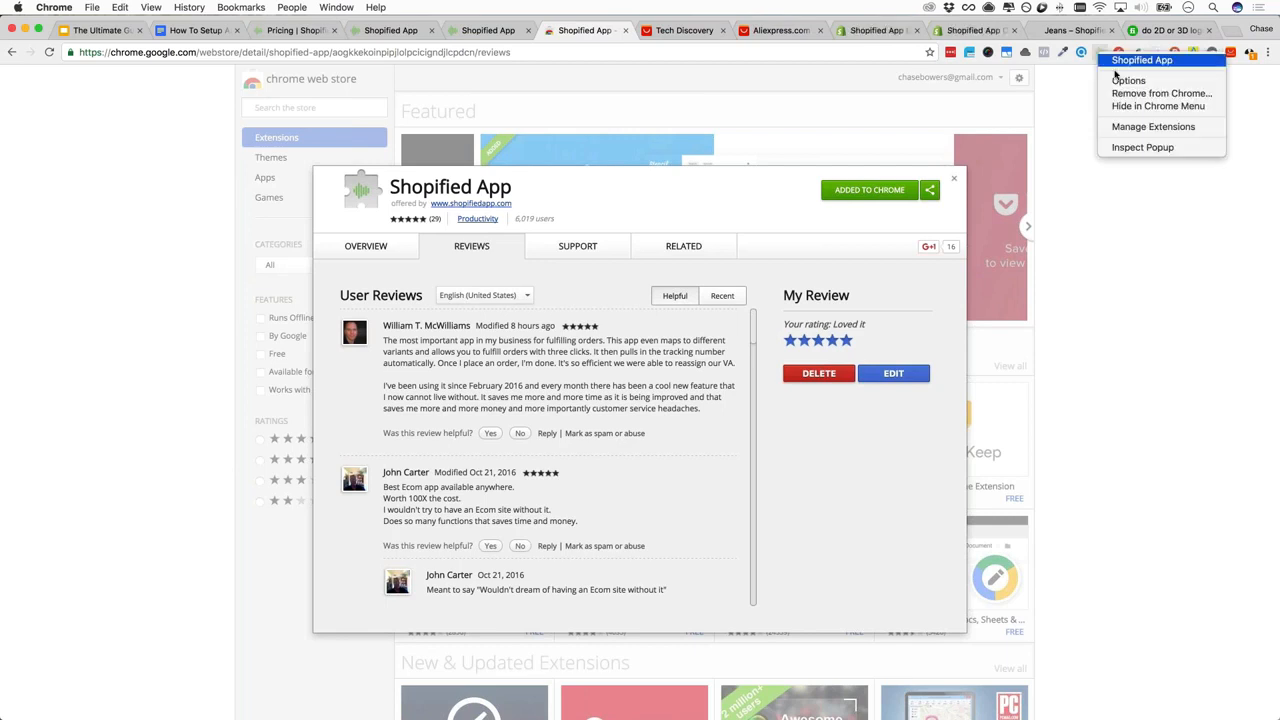
{"action": "left_click", "coordinate": [1119, 81]}
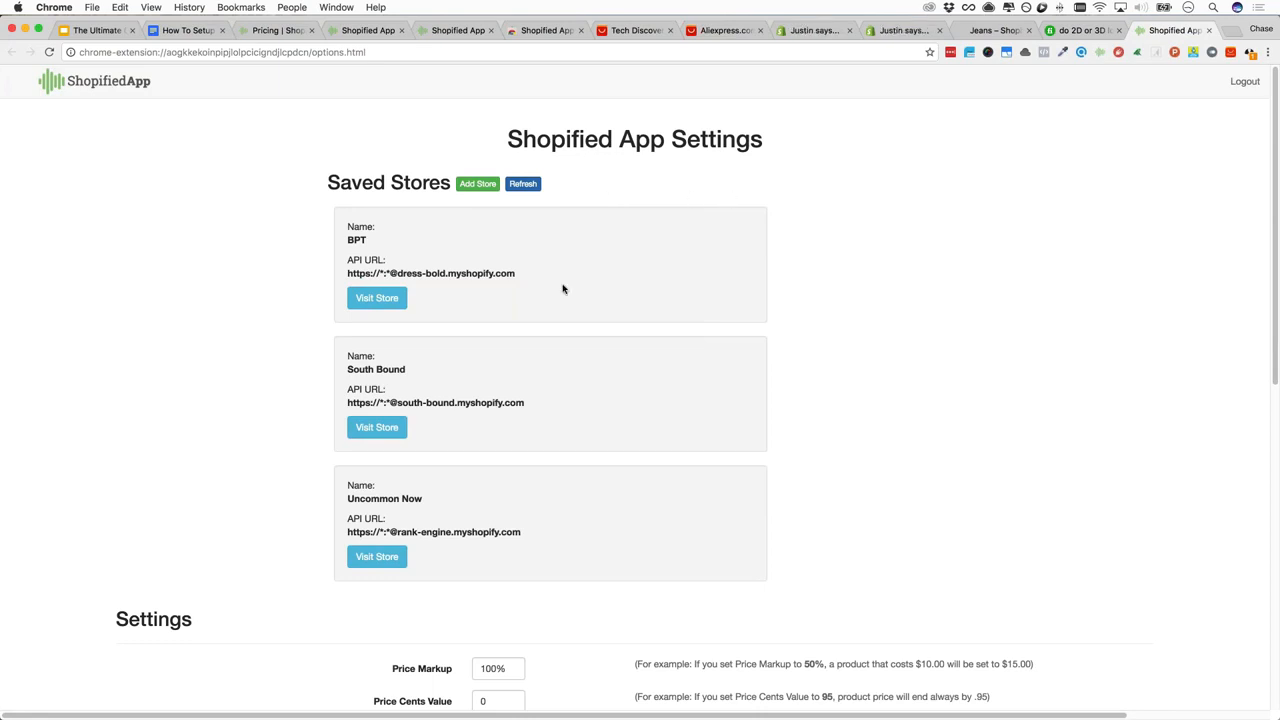
{"action": "scroll", "coordinate": [615, 279], "scroll_direction": "down", "scroll_amount": 1}
{"action": "scroll", "coordinate": [615, 279], "scroll_direction": "down", "scroll_amount": 6}
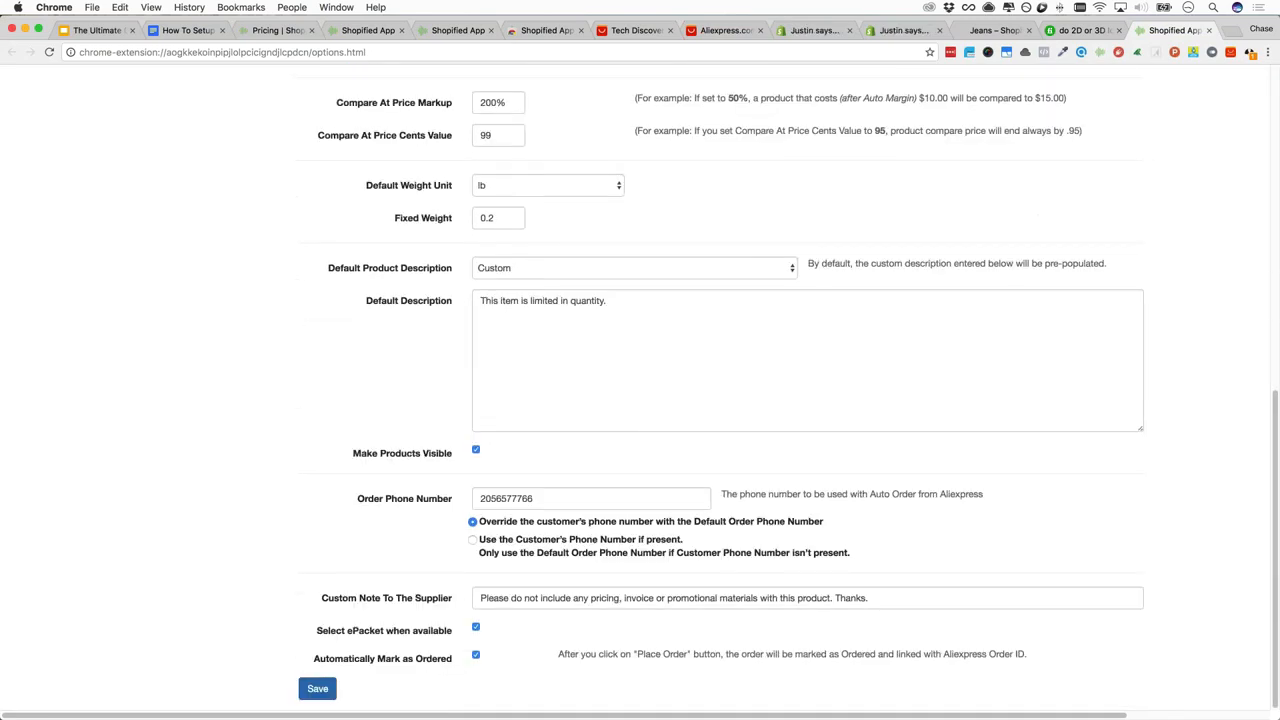
Review Compare At Price Markup 200%, Cents Value 99 and Price Markup 100%
{"action": "triple_click", "coordinate": [503, 102]}
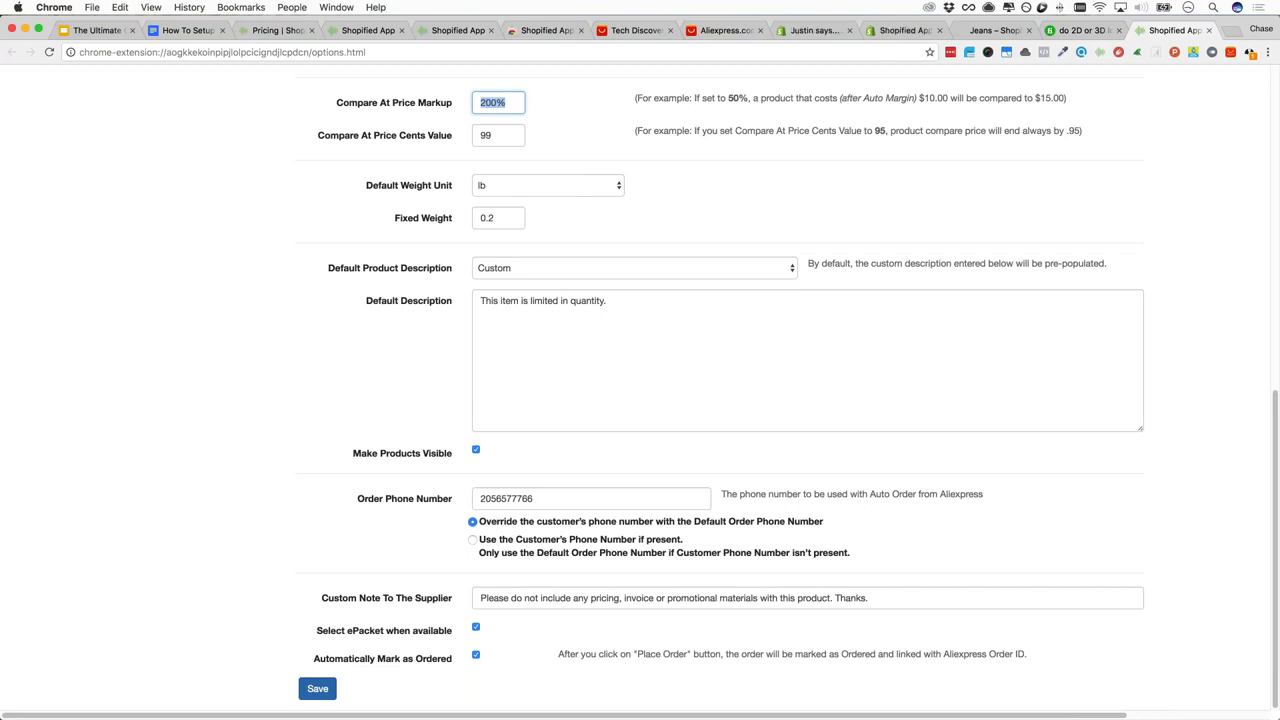
{"action": "double_click", "coordinate": [503, 140]}
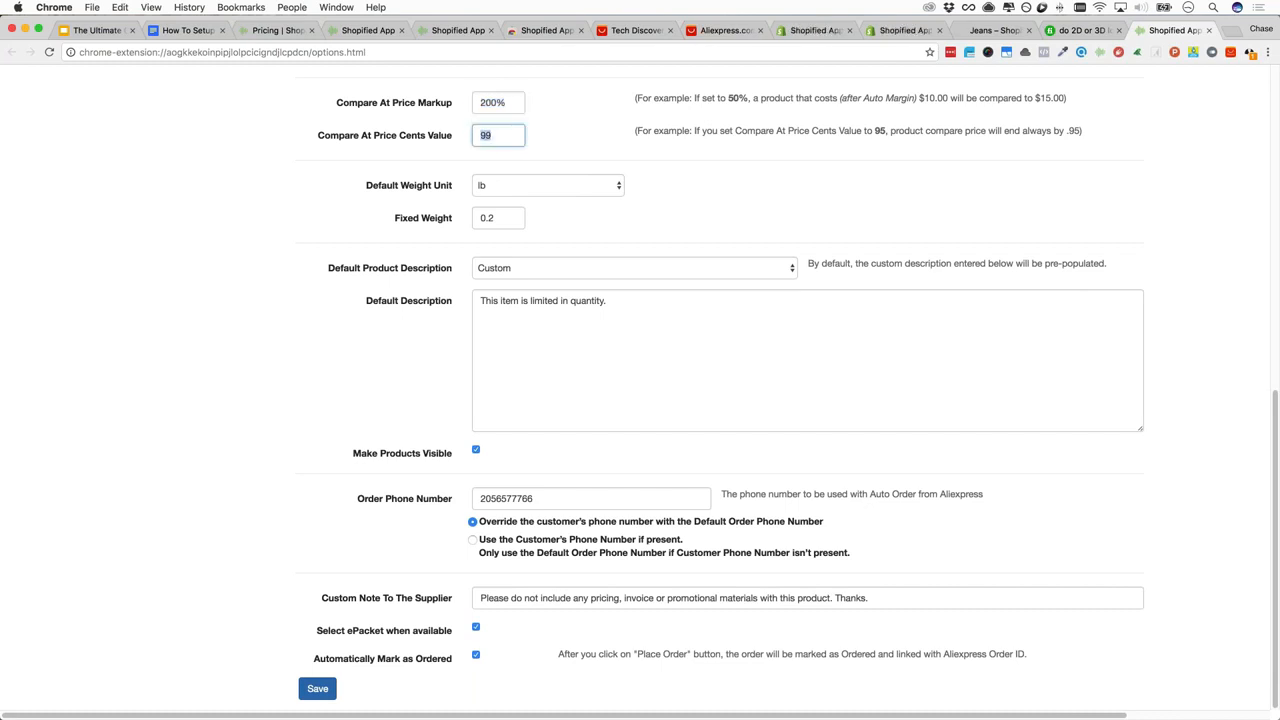
{"action": "key", "text": "shift+Tab"}
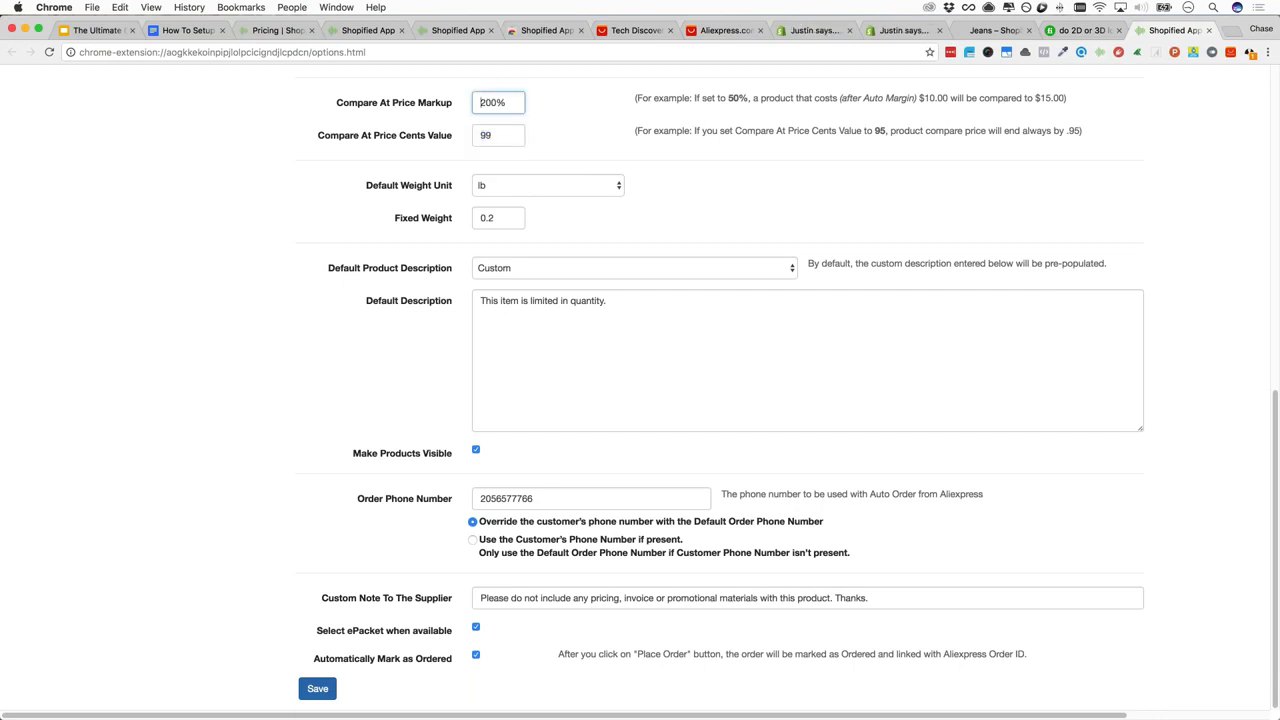
{"action": "scroll", "coordinate": [502, 120], "scroll_direction": "up", "scroll_amount": 2}
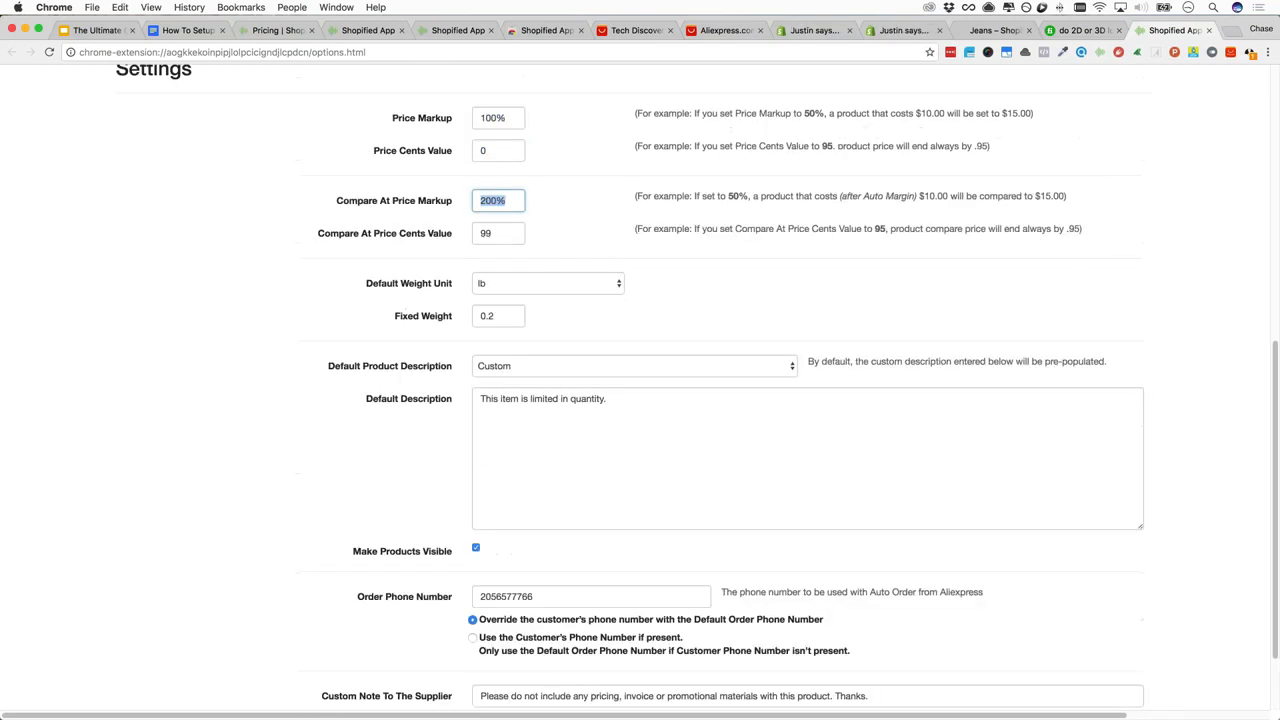
{"action": "left_click", "coordinate": [501, 118]}
{"action": "scroll", "coordinate": [434, 203], "scroll_direction": "down", "scroll_amount": 2}
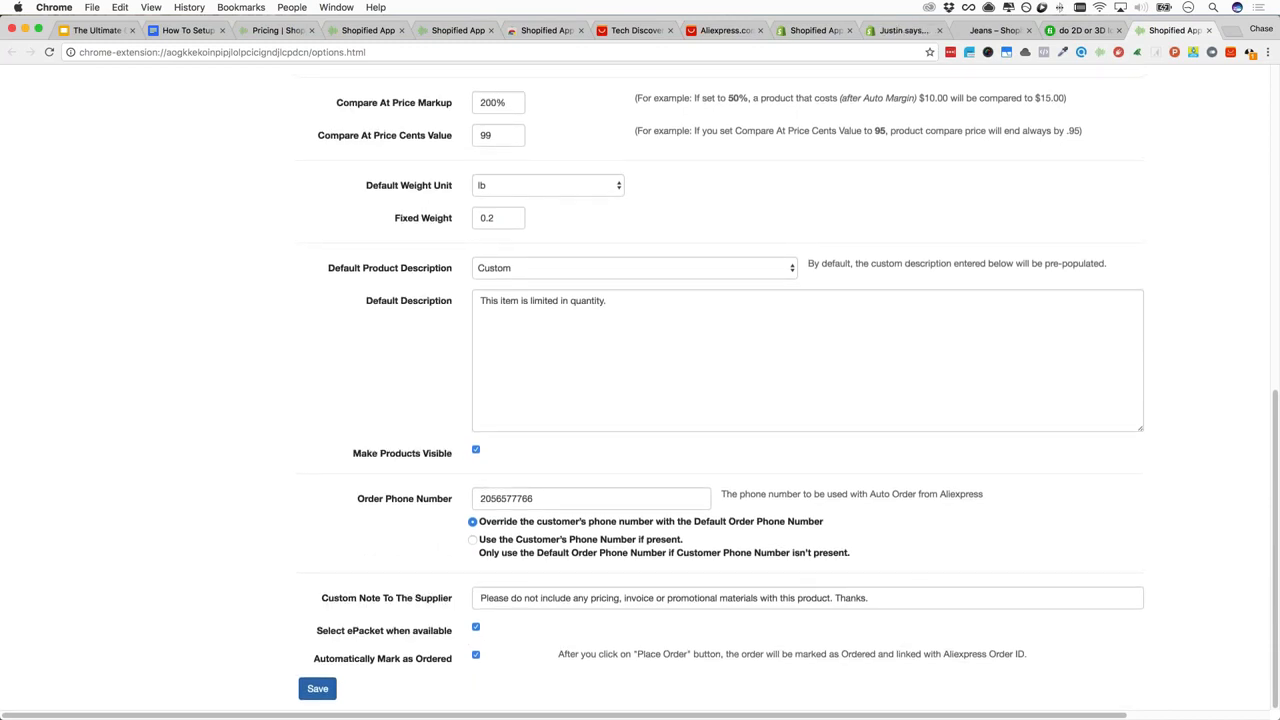
{"action": "scroll", "coordinate": [1086, 126], "scroll_direction": "up", "scroll_amount": 7}
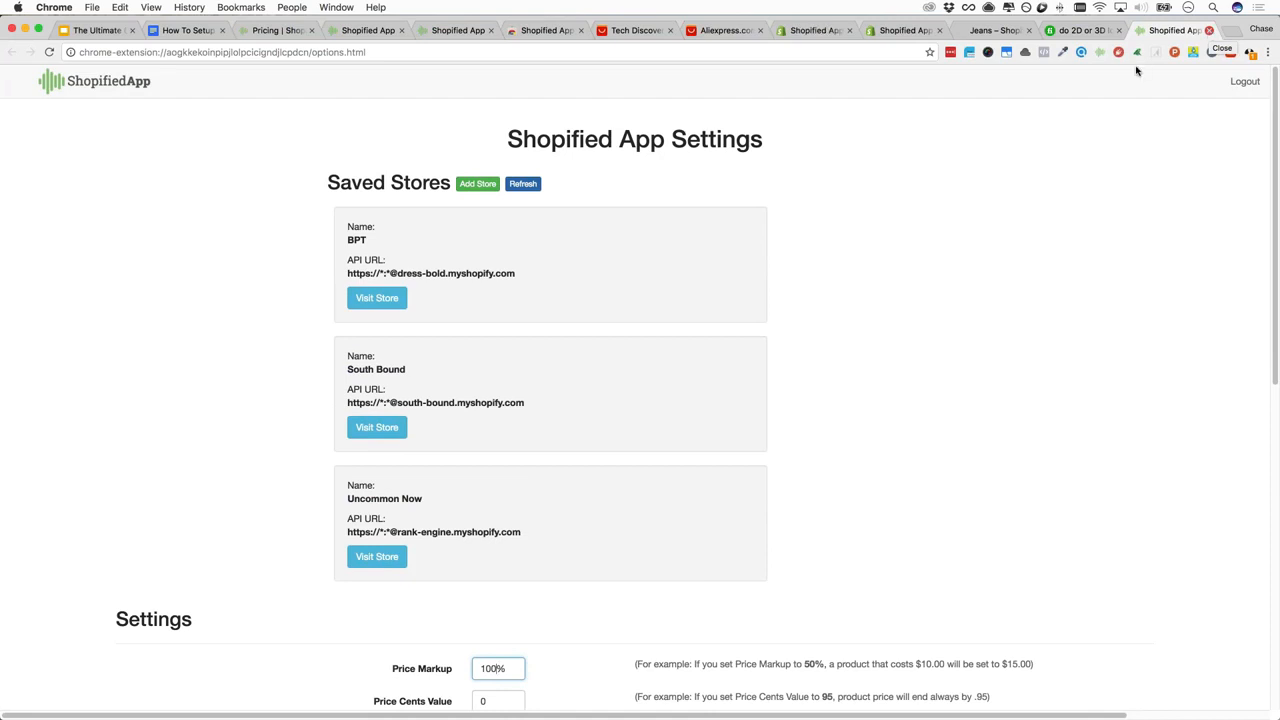
{"action": "left_click", "coordinate": [1102, 57]}
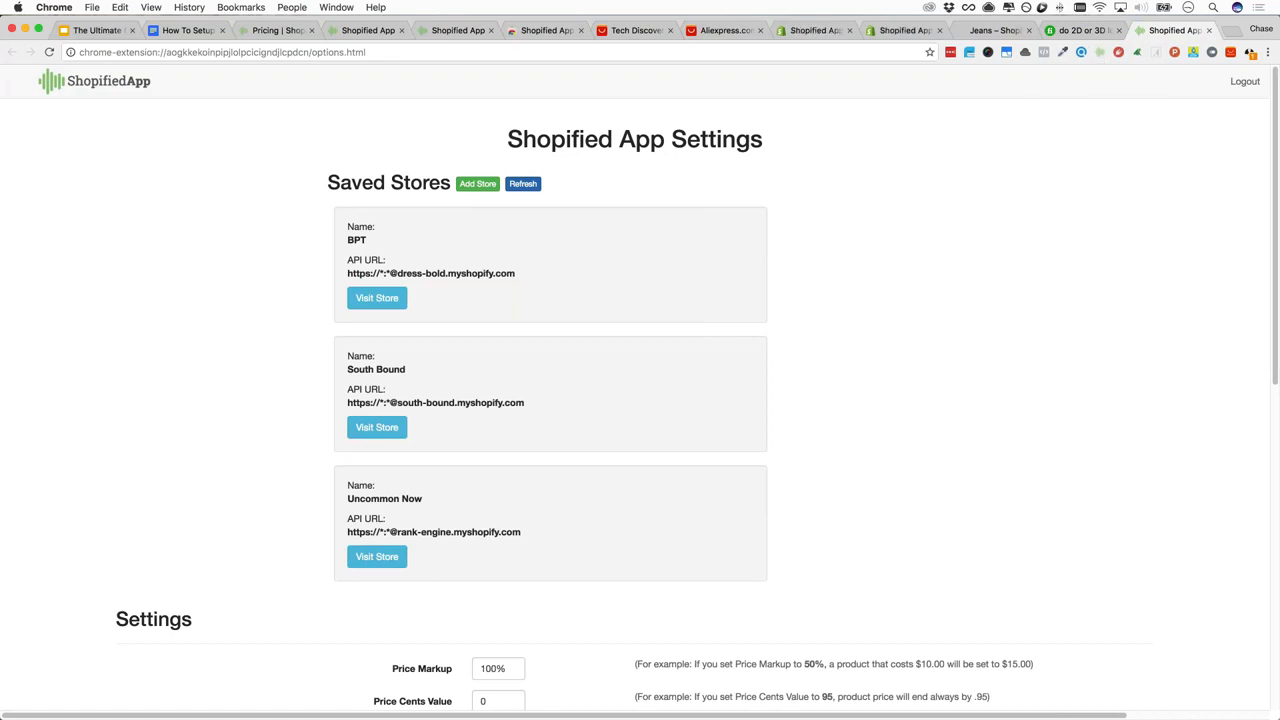
{"action": "key", "text": "super+t"}
{"action": "type", "text": "goog"}
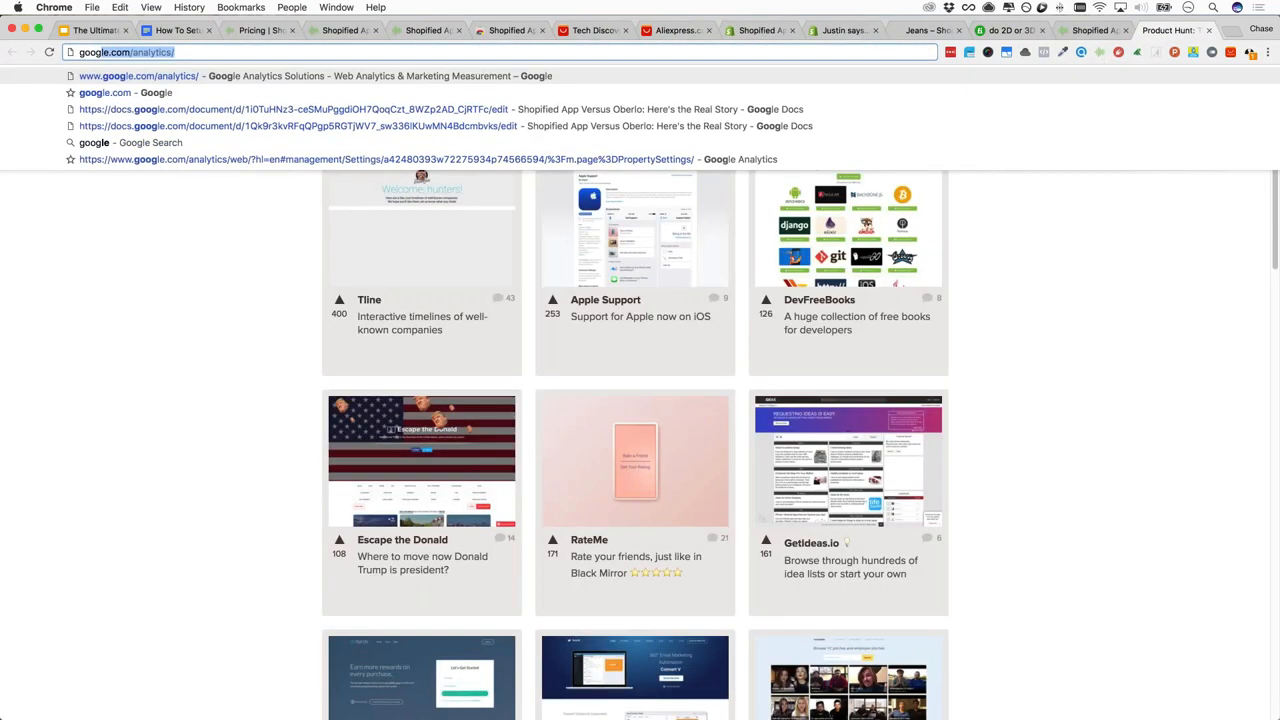
{"action": "type", "text": "le.com"}
{"action": "key", "text": "Return"}
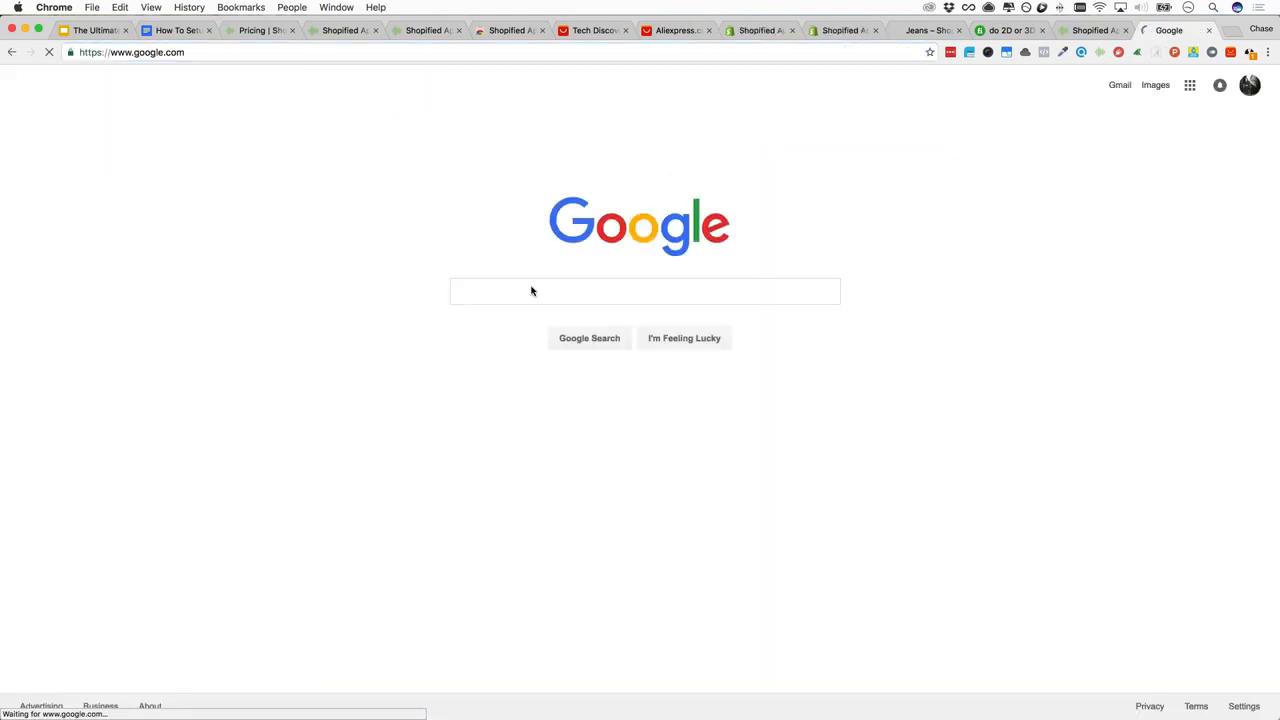
{"action": "type", "text": "d"}
{"action": "type", "text": "wonload goo"}
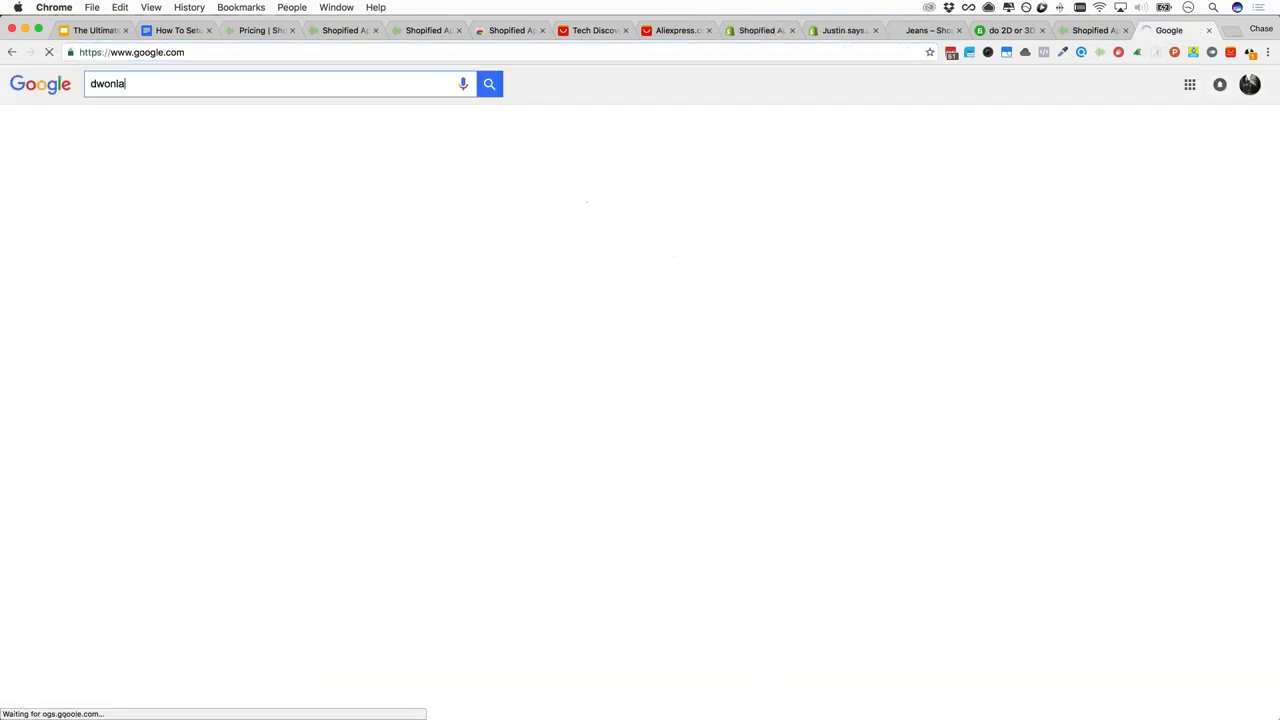
{"action": "key", "text": "alt+BackSpace"}
{"action": "key", "text": "alt+BackSpace"}
{"action": "type", "text": "dwn"}
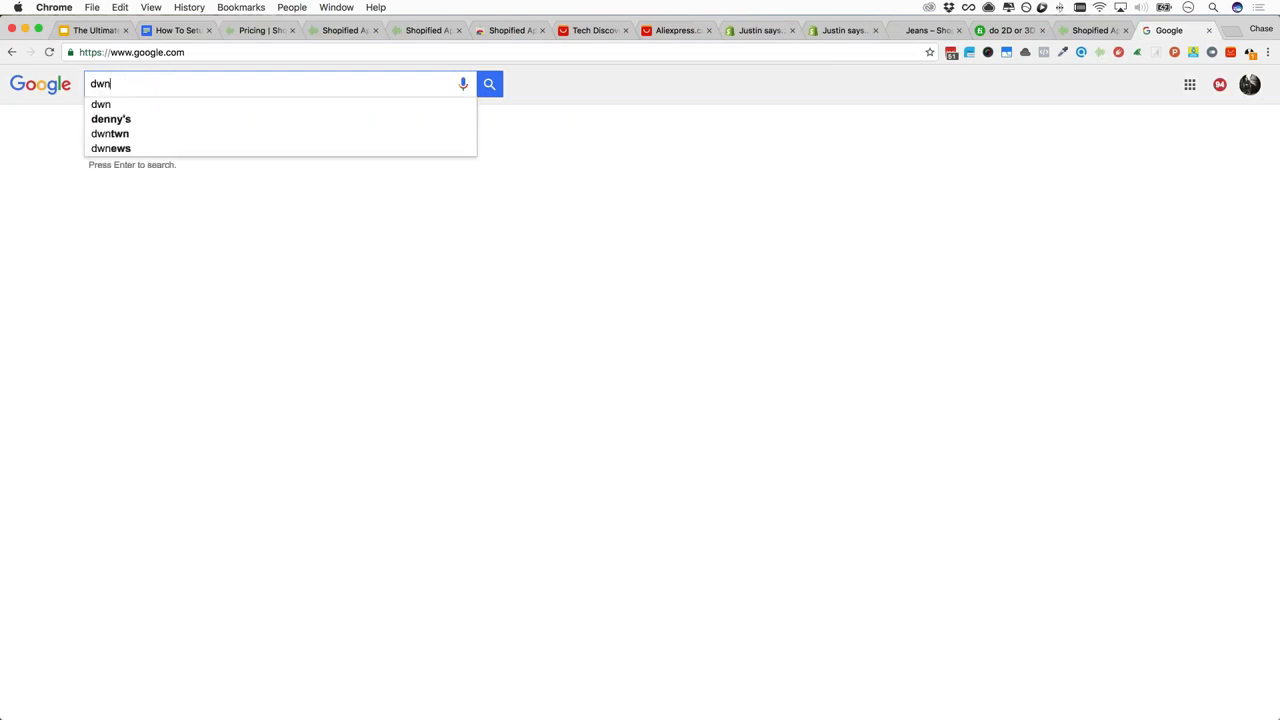
{"action": "key", "text": "BackSpace"}
{"action": "key", "text": "BackSpace"}
{"action": "key", "text": "BackSpace"}
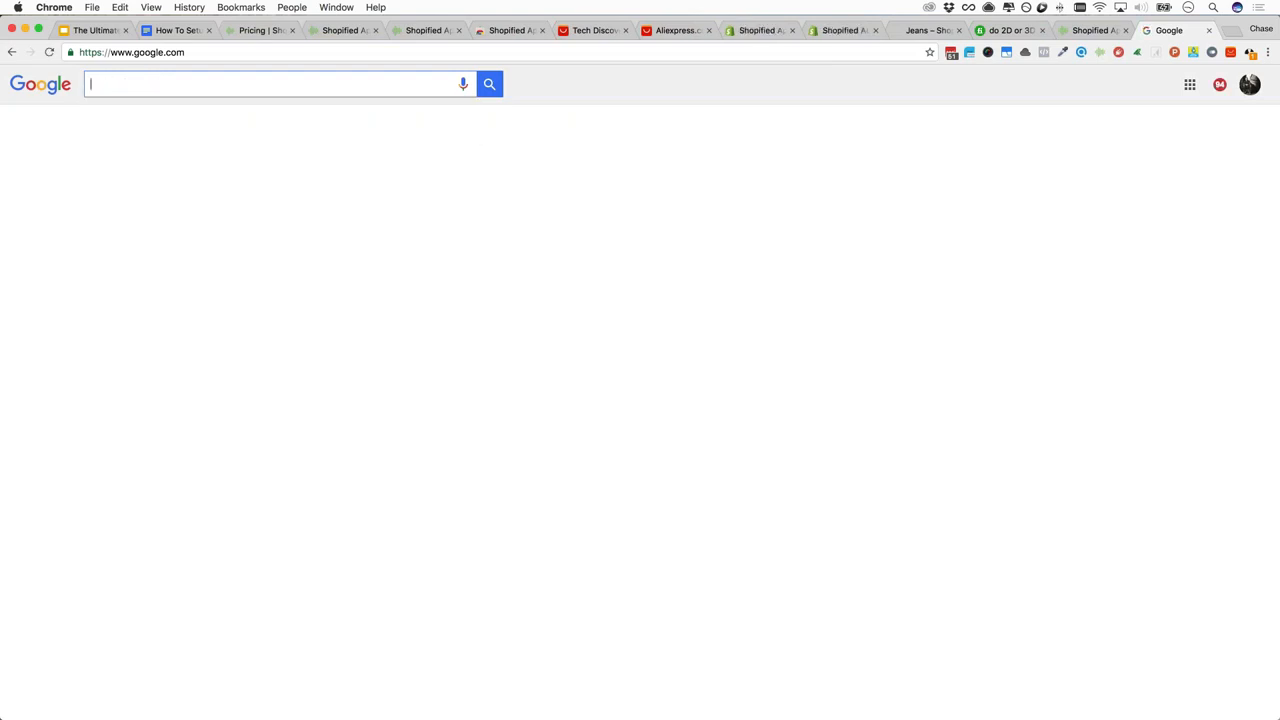
{"action": "type", "text": "downl"}
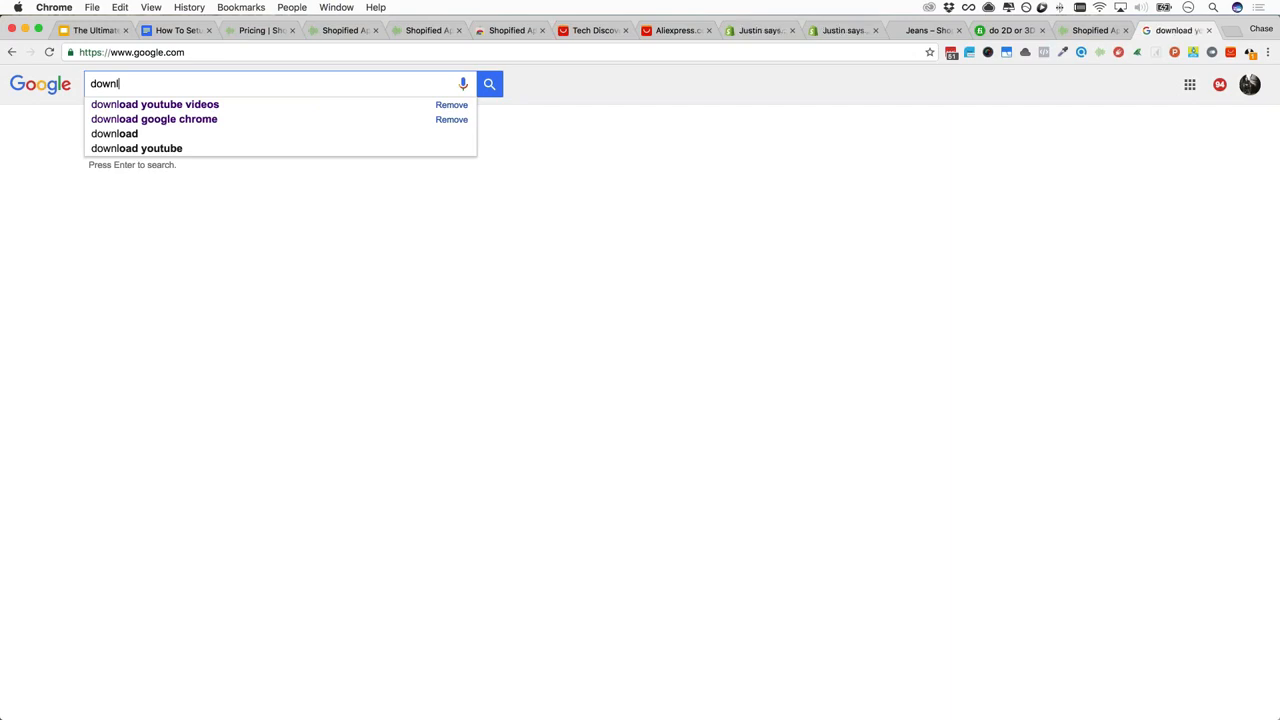
{"action": "type", "text": "oad google chrome"}
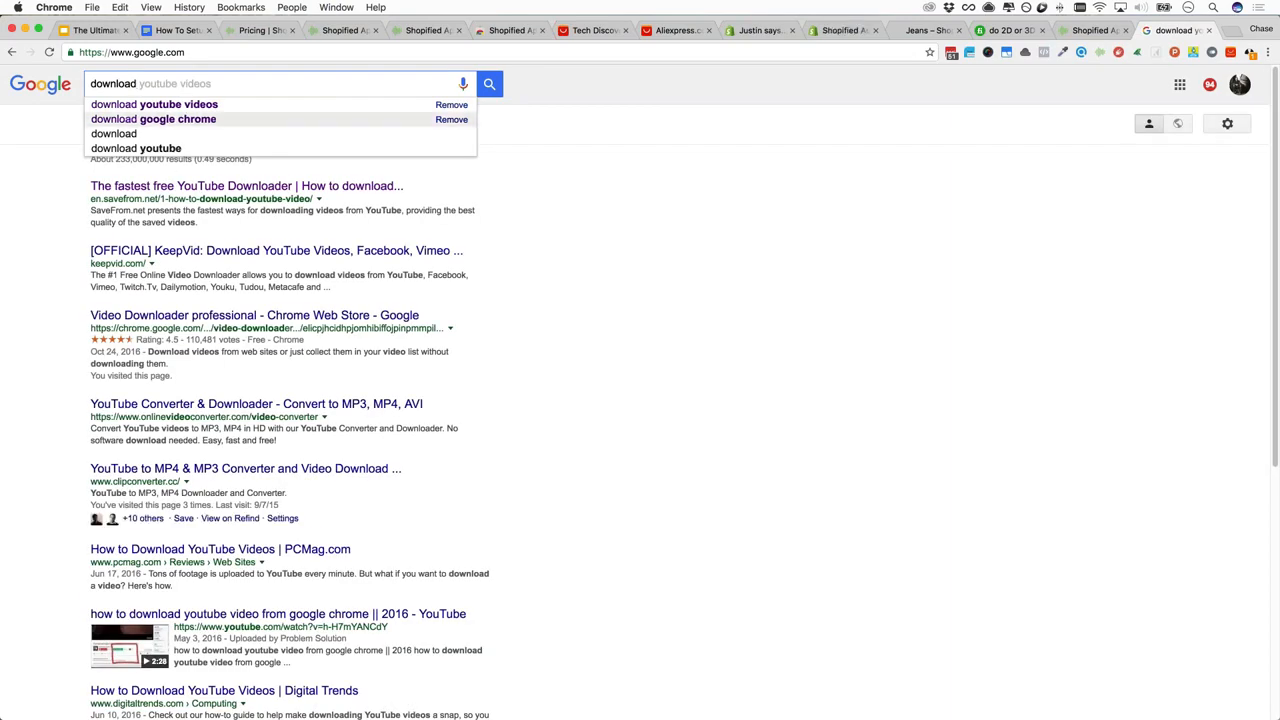
{"action": "left_click", "coordinate": [153, 119]}
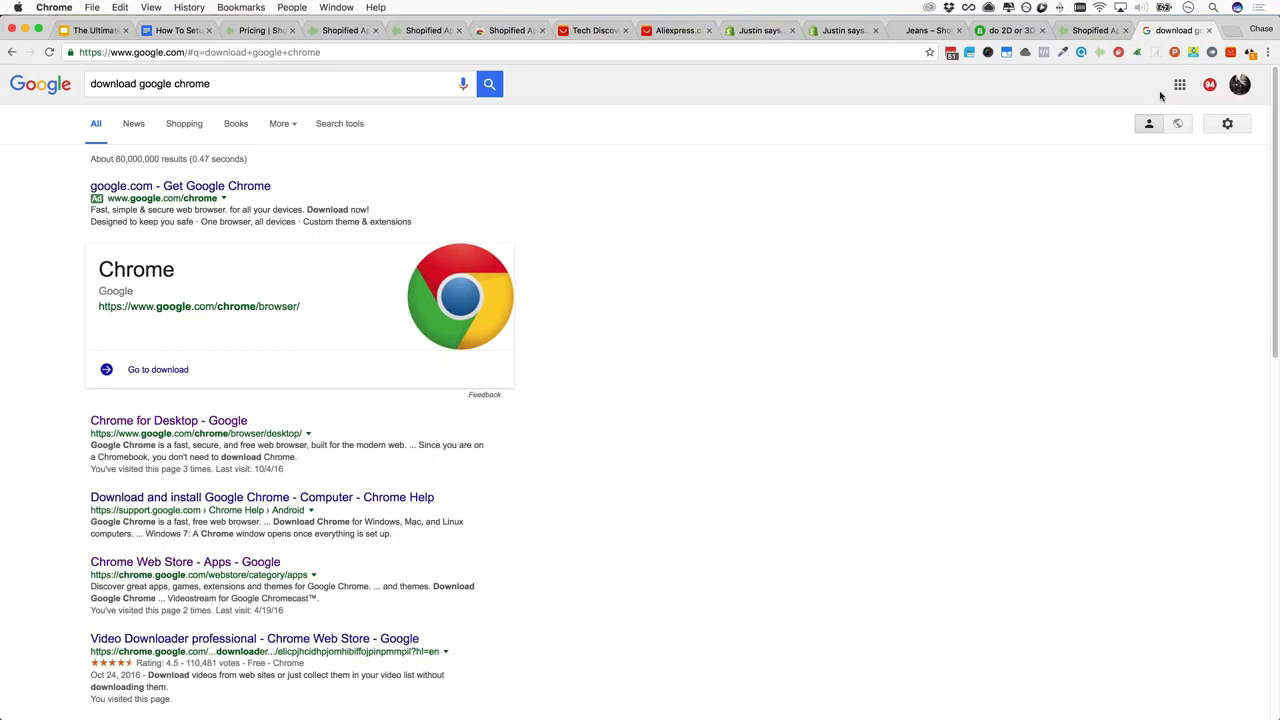
{"action": "left_click", "coordinate": [1208, 31]}
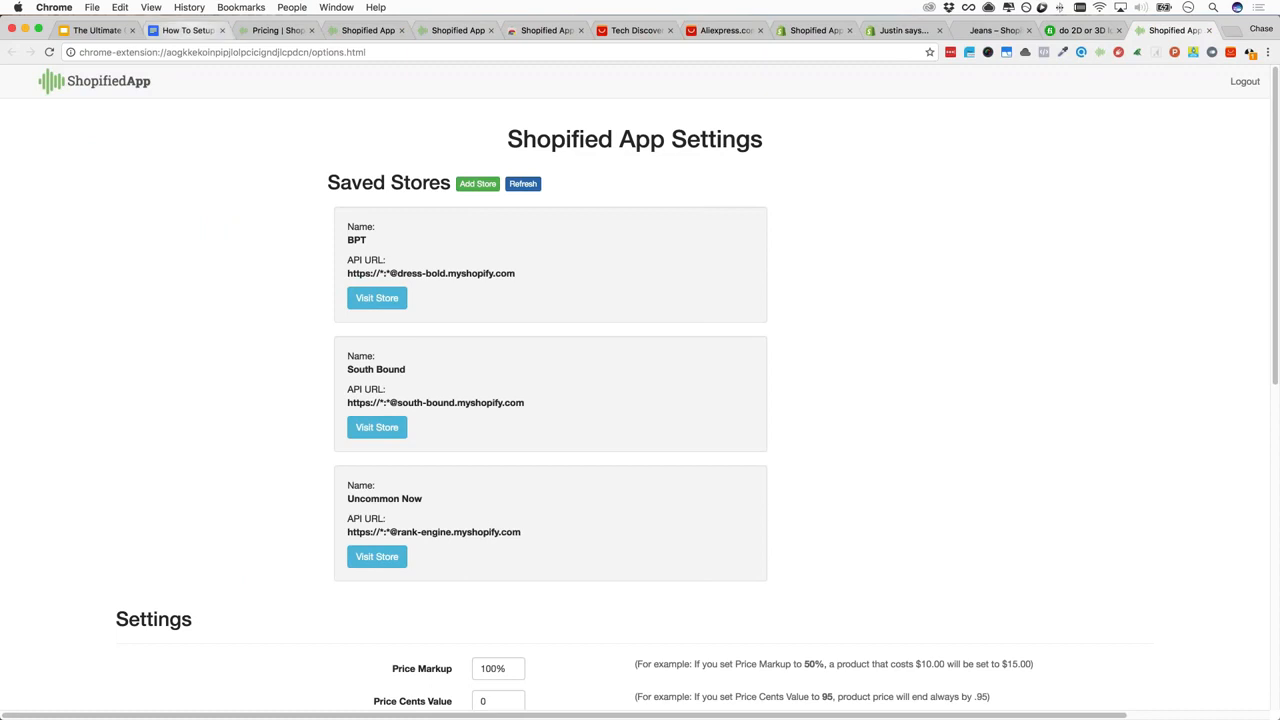
{"action": "left_click", "coordinate": [188, 30]}
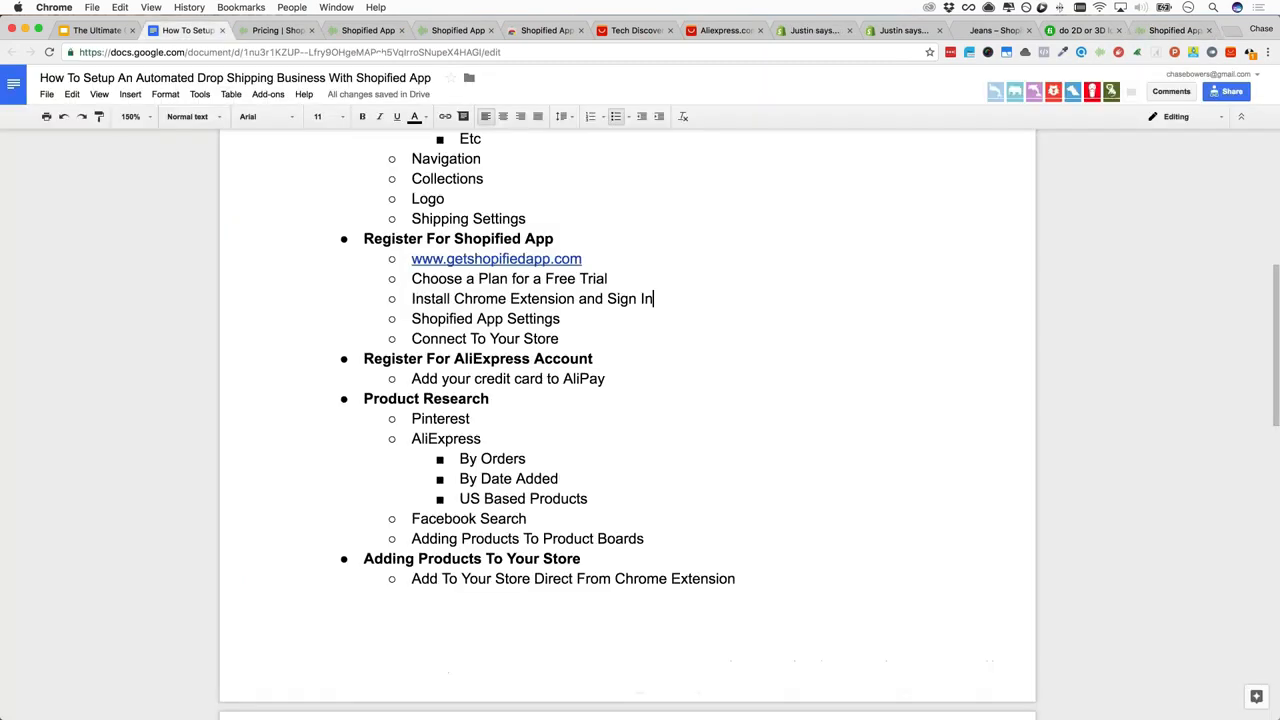
Highlight the 'Register For AliExpress Account' heading below Connect To Your Store, then go to AliExpress
{"action": "left_click", "coordinate": [578, 340]}
{"action": "scroll", "coordinate": [461, 360], "scroll_direction": "down", "scroll_amount": 1}
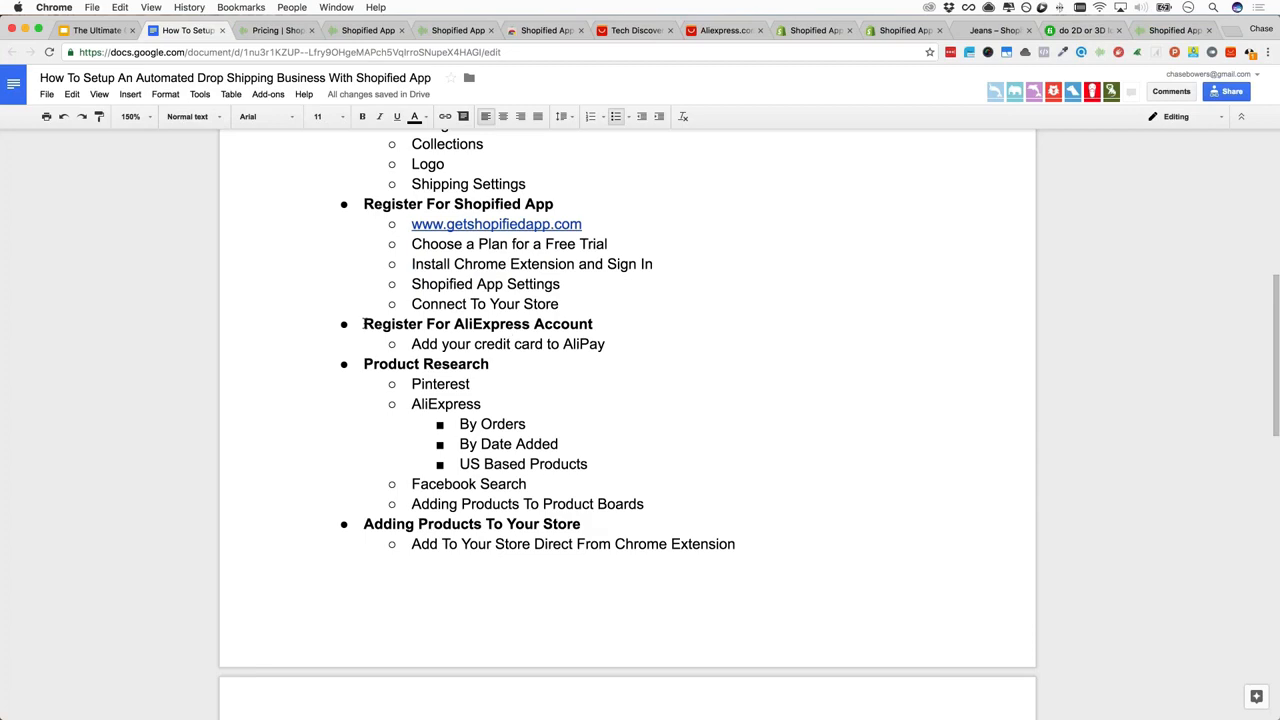
{"action": "left_click_drag", "start_coordinate": [365, 323], "coordinate": [683, 316]}
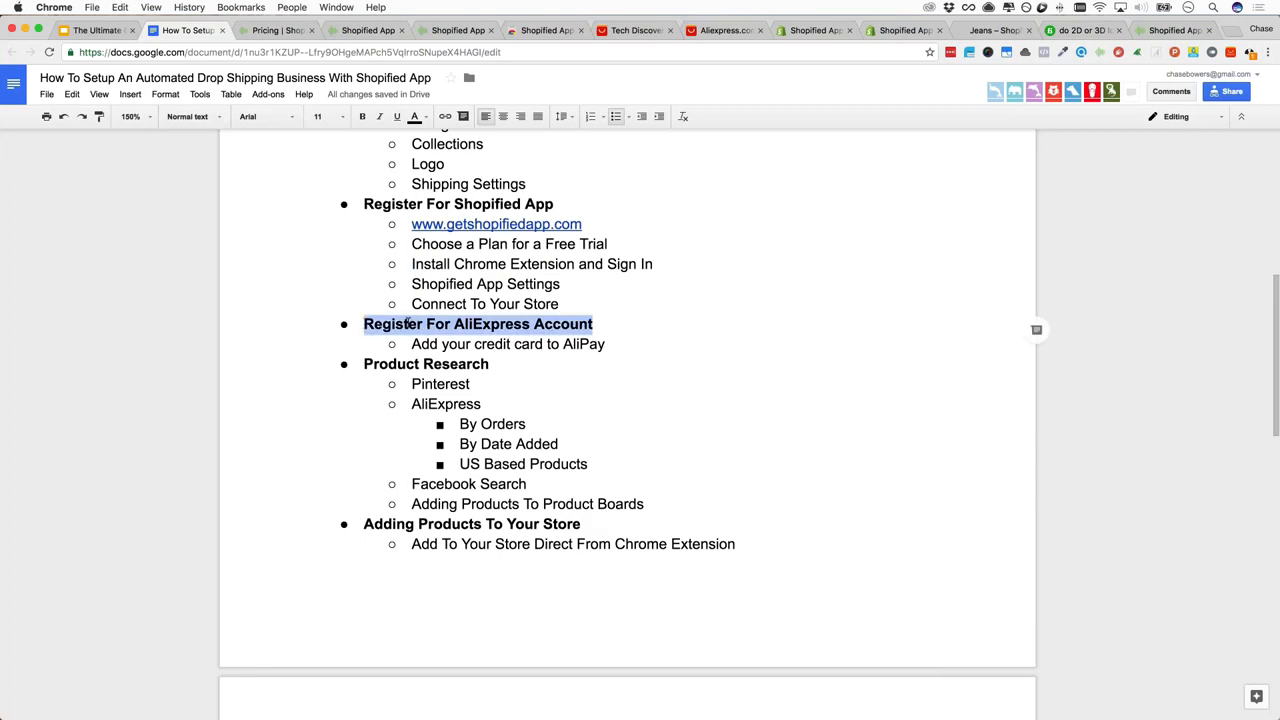
{"action": "left_click", "coordinate": [712, 31]}
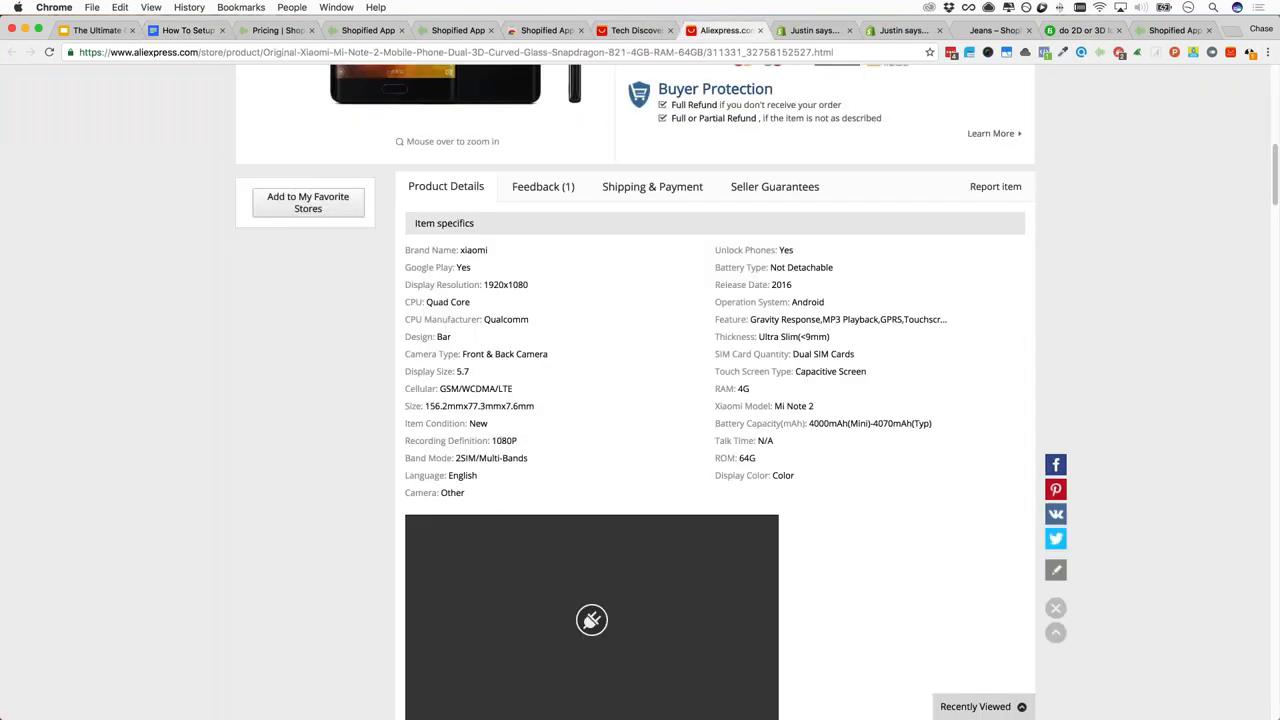
Sign out of AliExpress from the My AliExpress menu on the Xiaomi product page
{"action": "scroll", "coordinate": [640, 390], "scroll_direction": "up", "scroll_amount": 6}
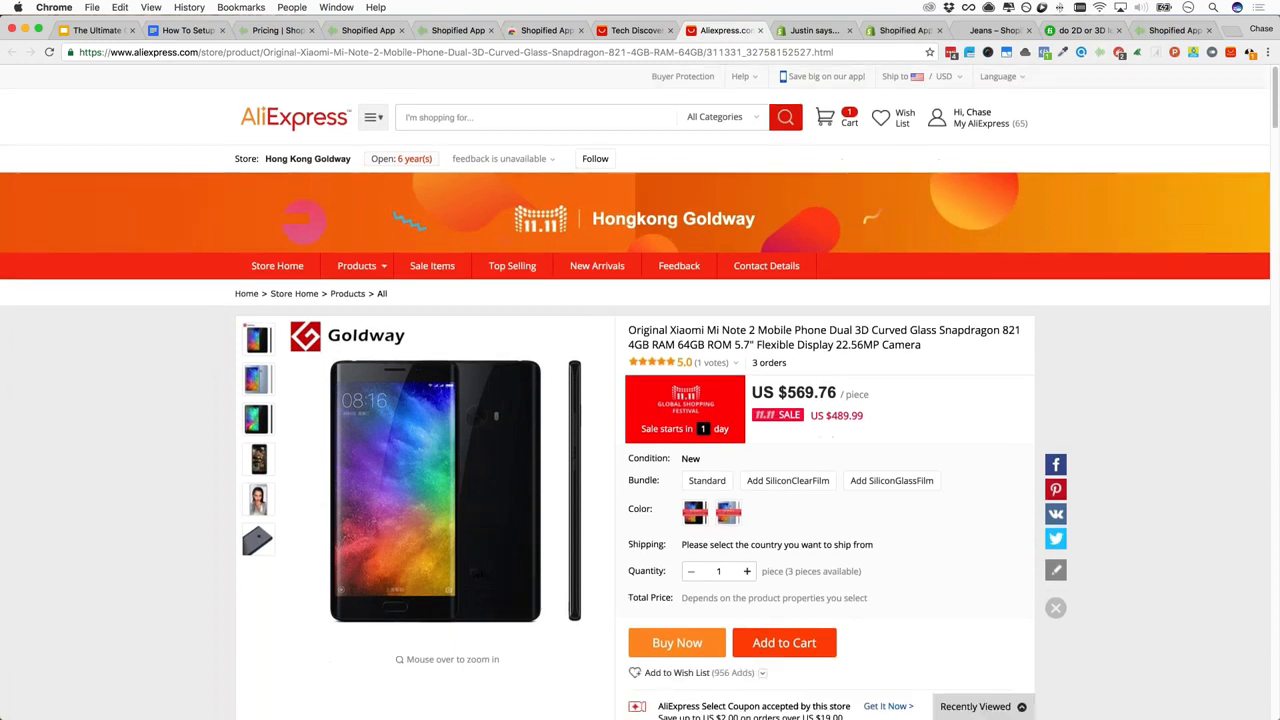
{"action": "mouse_move", "coordinate": [972, 121]}
{"action": "left_click", "coordinate": [903, 156]}
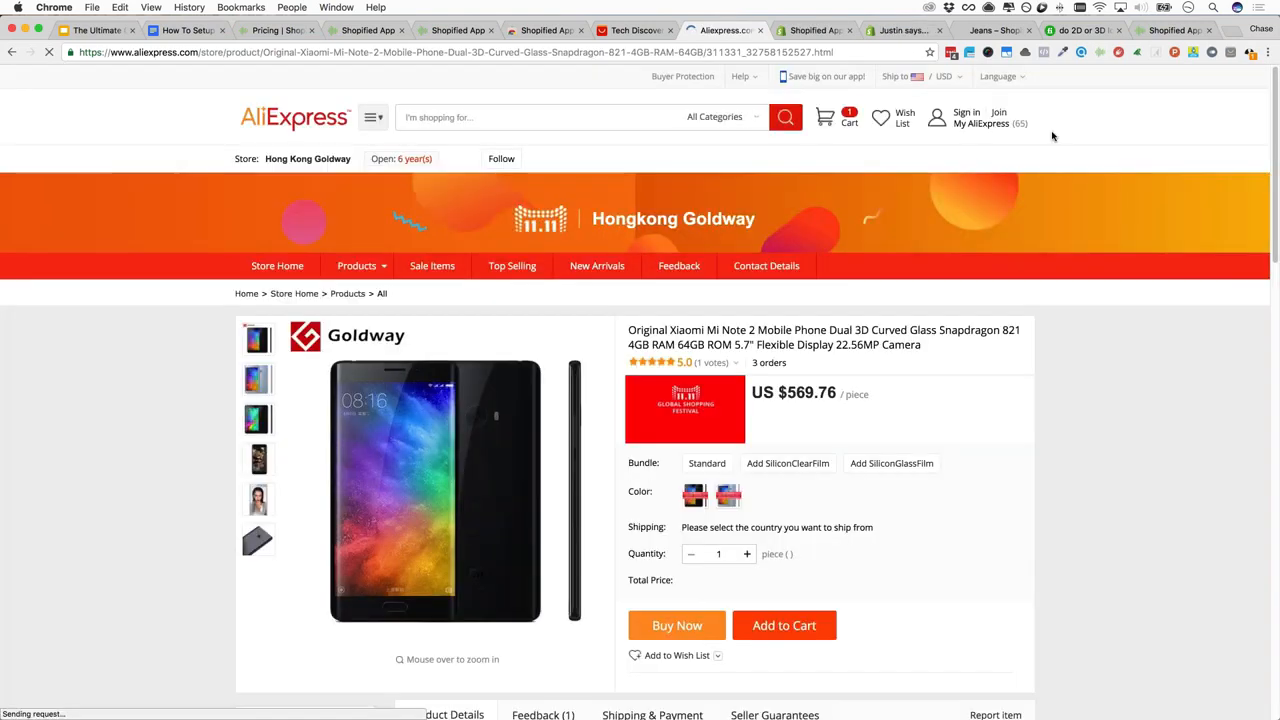
Use the Sign in/Join menu to reach the AliExpress Create a New Account form
{"action": "mouse_move", "coordinate": [998, 112]}
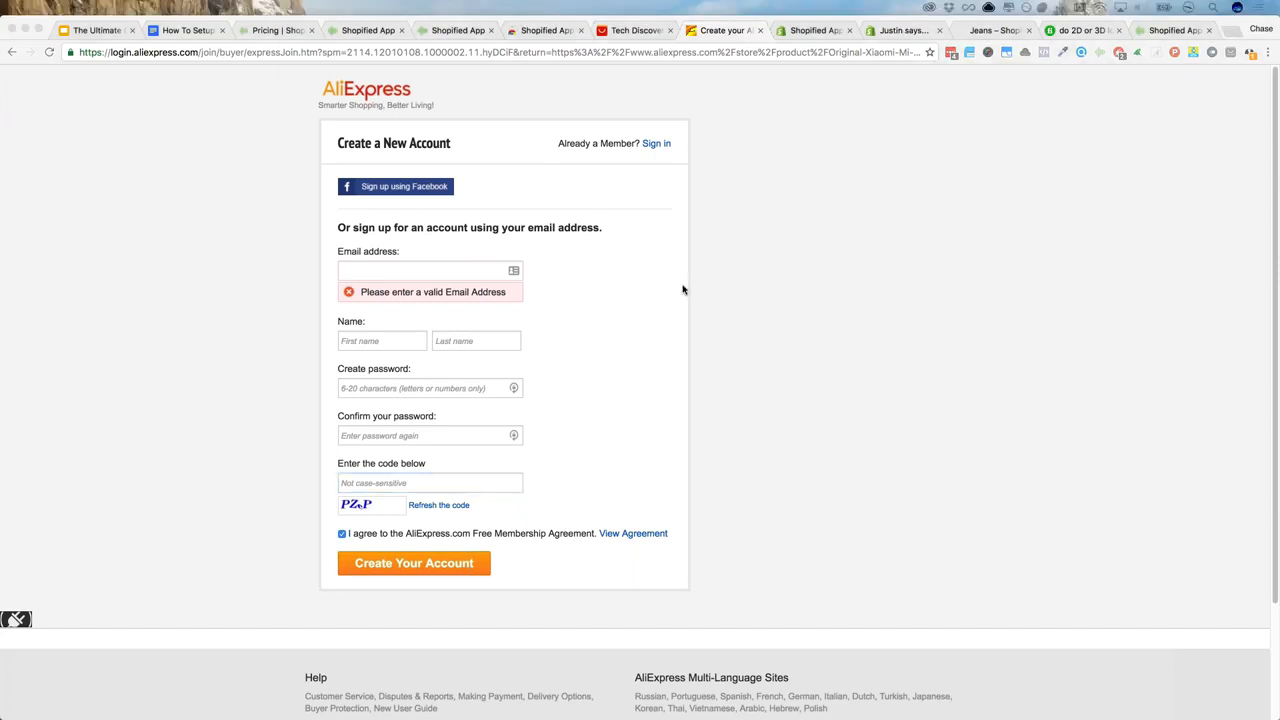
Leave the AliExpress sign-up form and load alipay.com in the same tab
{"action": "left_click", "coordinate": [769, 291]}
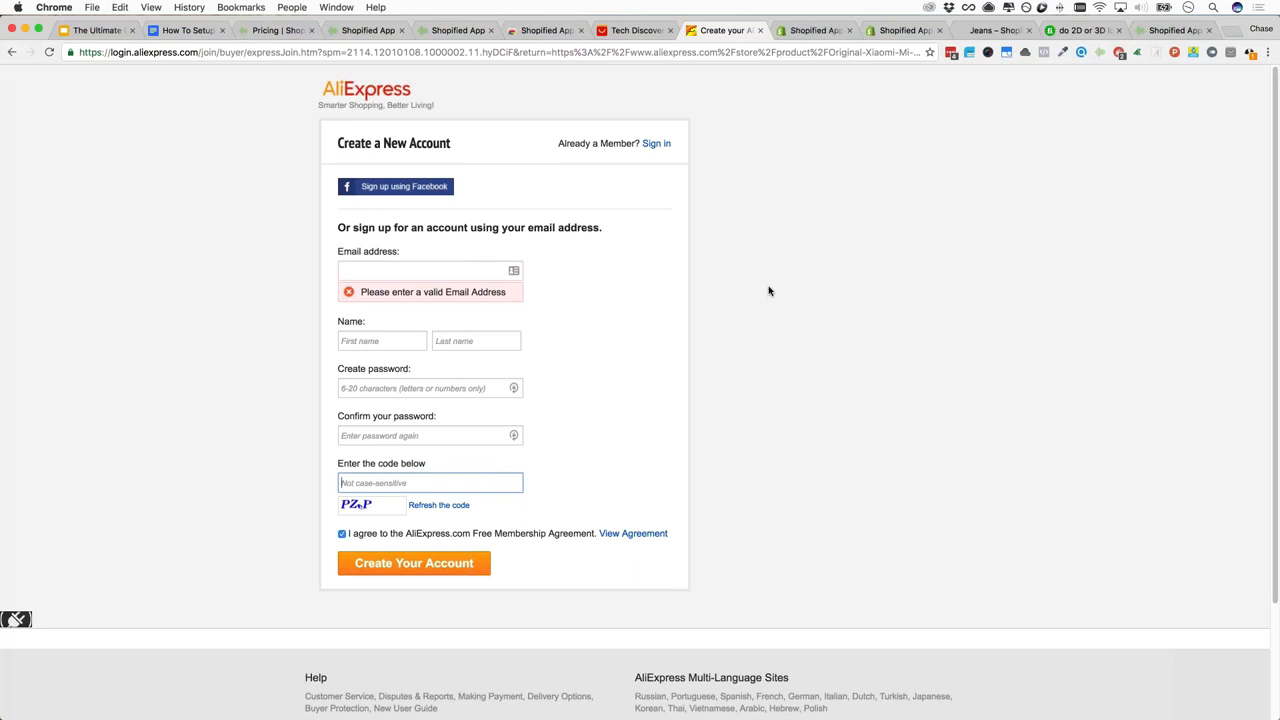
{"action": "left_click", "coordinate": [768, 292]}
{"action": "key", "text": "super+l"}
{"action": "type", "text": "alipay.com"}
{"action": "key", "text": "Return"}
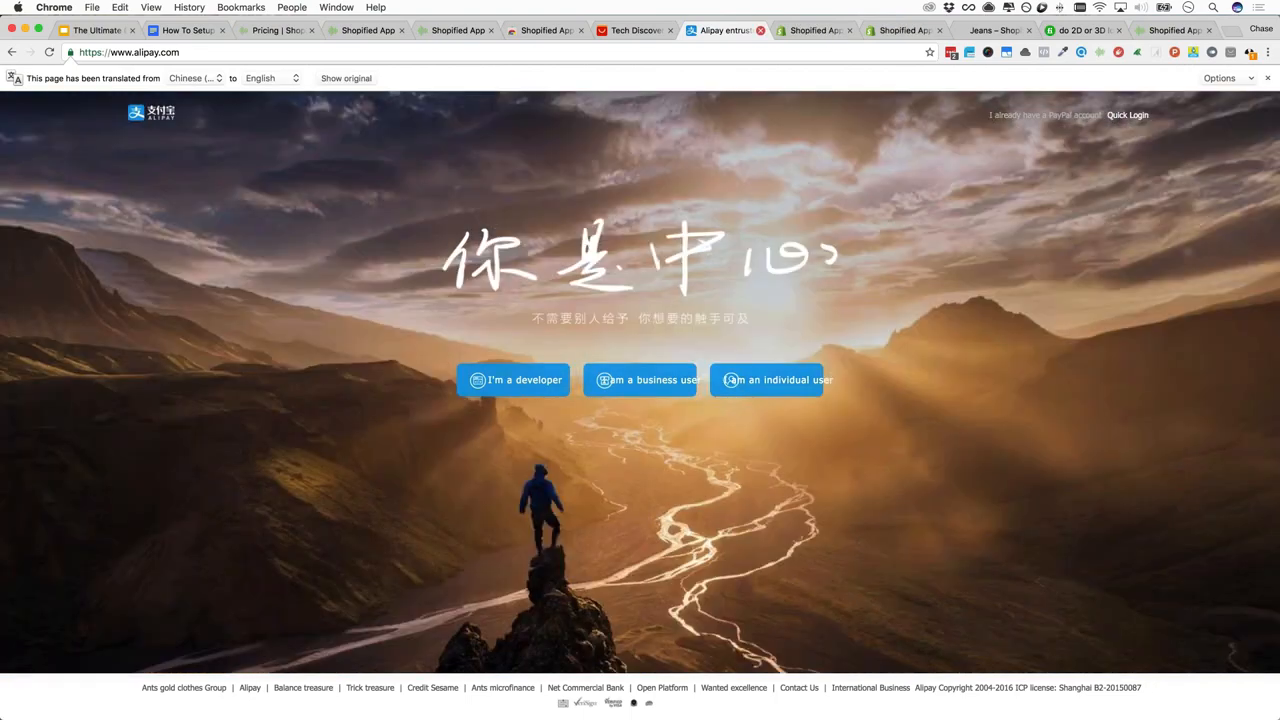
Close the Alipay tab and highlight 'Add your credit card to AliPay' in the How To Setup doc
{"action": "left_click", "coordinate": [760, 30]}
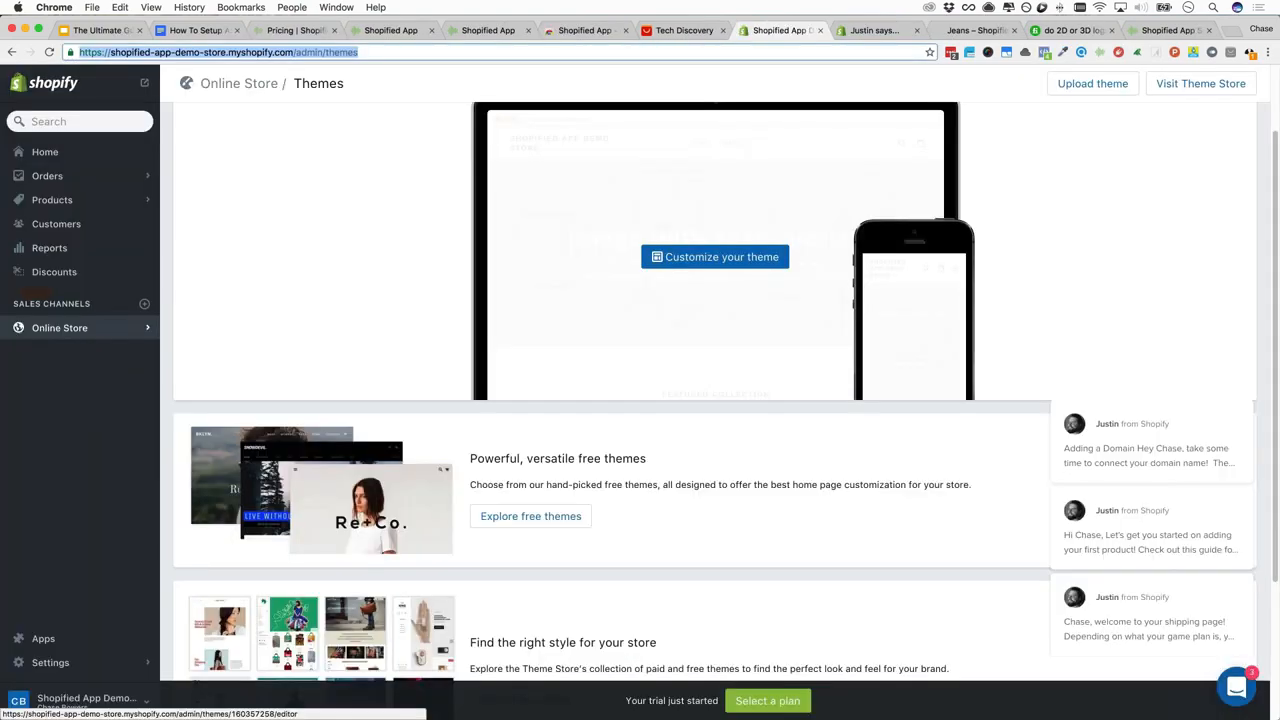
{"action": "left_click", "coordinate": [688, 30]}
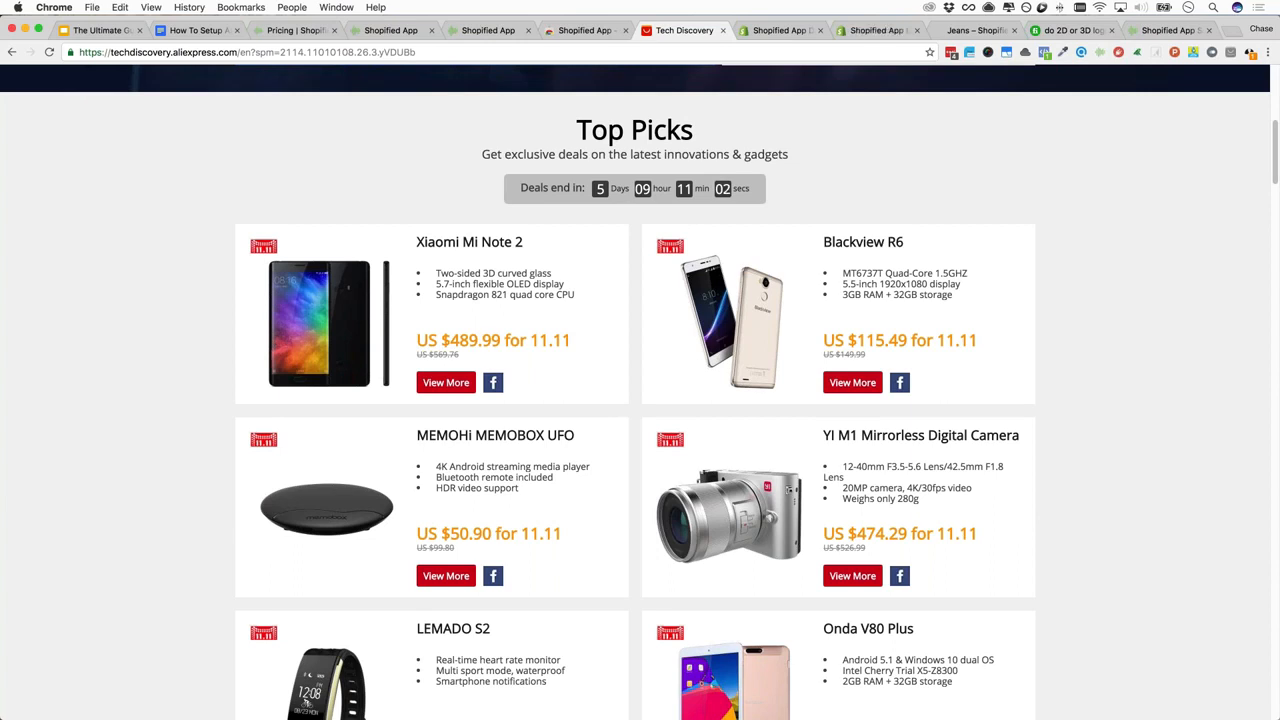
{"action": "left_click", "coordinate": [183, 33]}
{"action": "left_click", "coordinate": [628, 344]}
{"action": "left_click_drag", "start_coordinate": [628, 344], "coordinate": [349, 336]}
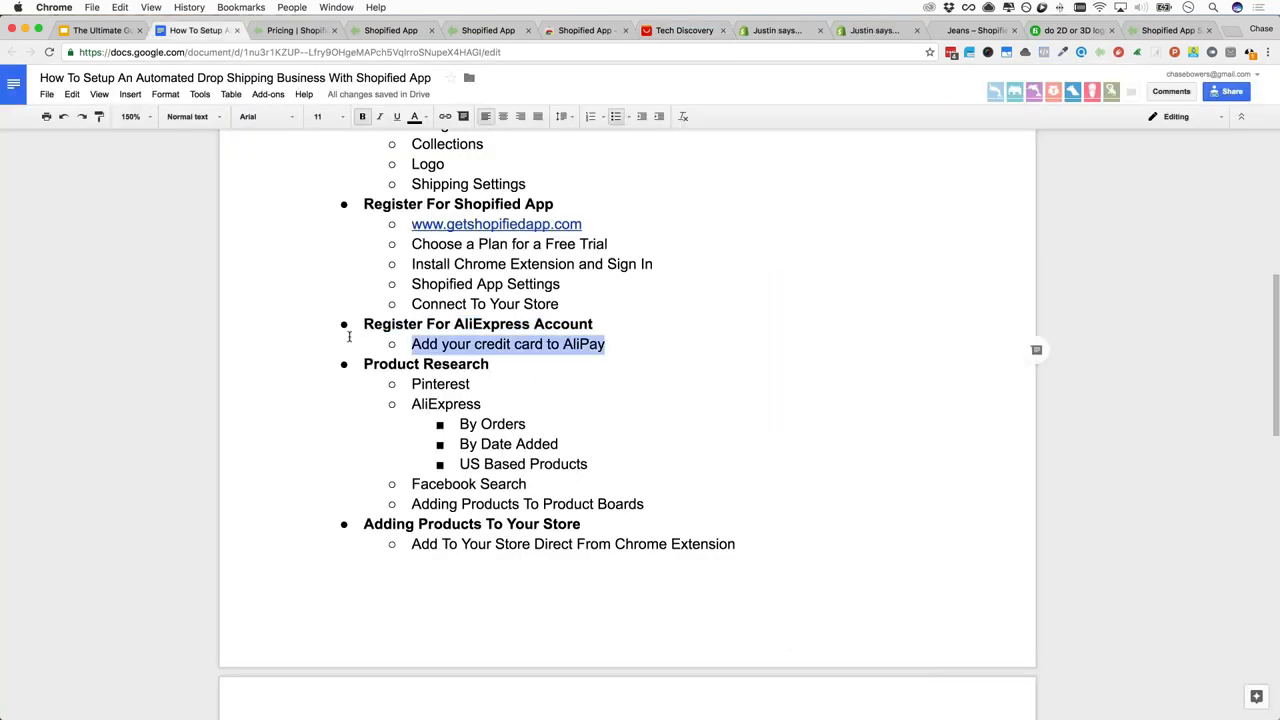
Move to the outline's Pinterest line, then load pinterest.com in a new tab via 'pin'
{"action": "left_click", "coordinate": [590, 344]}
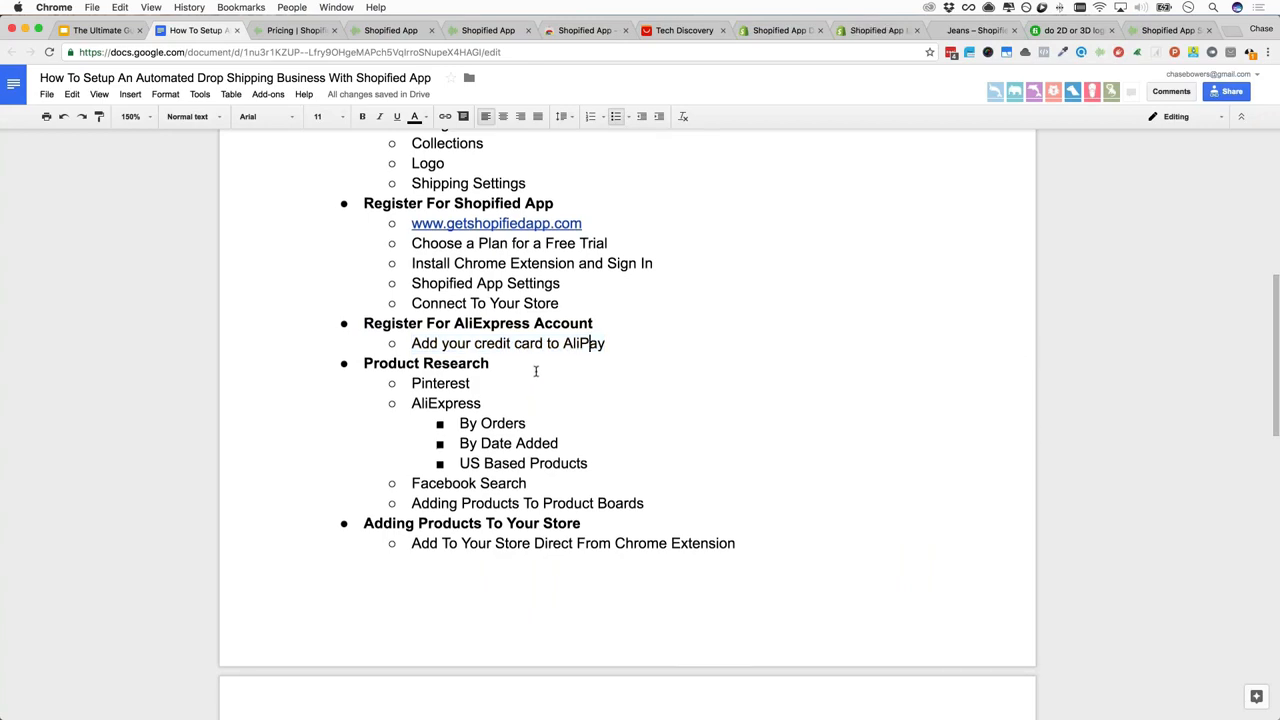
{"action": "scroll", "coordinate": [536, 371], "scroll_direction": "down", "scroll_amount": 3}
{"action": "scroll", "coordinate": [547, 399], "scroll_direction": "up", "scroll_amount": 5}
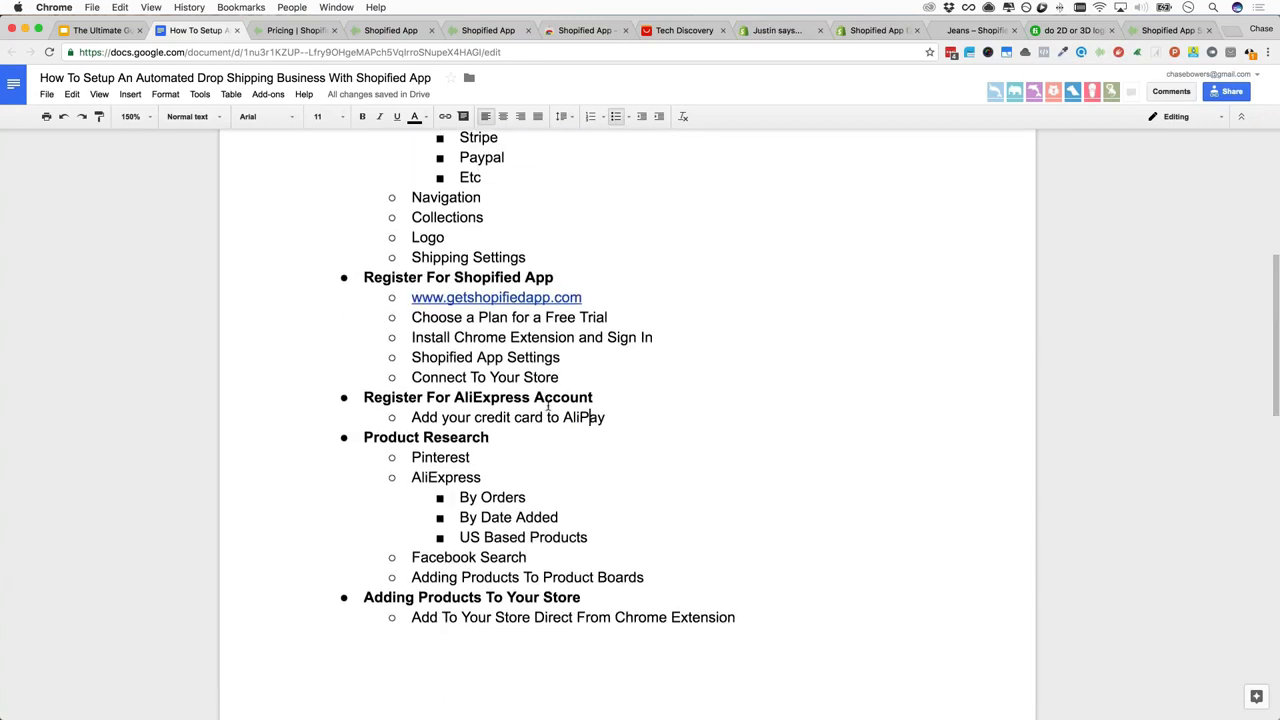
{"action": "scroll", "coordinate": [547, 399], "scroll_direction": "down", "scroll_amount": 3}
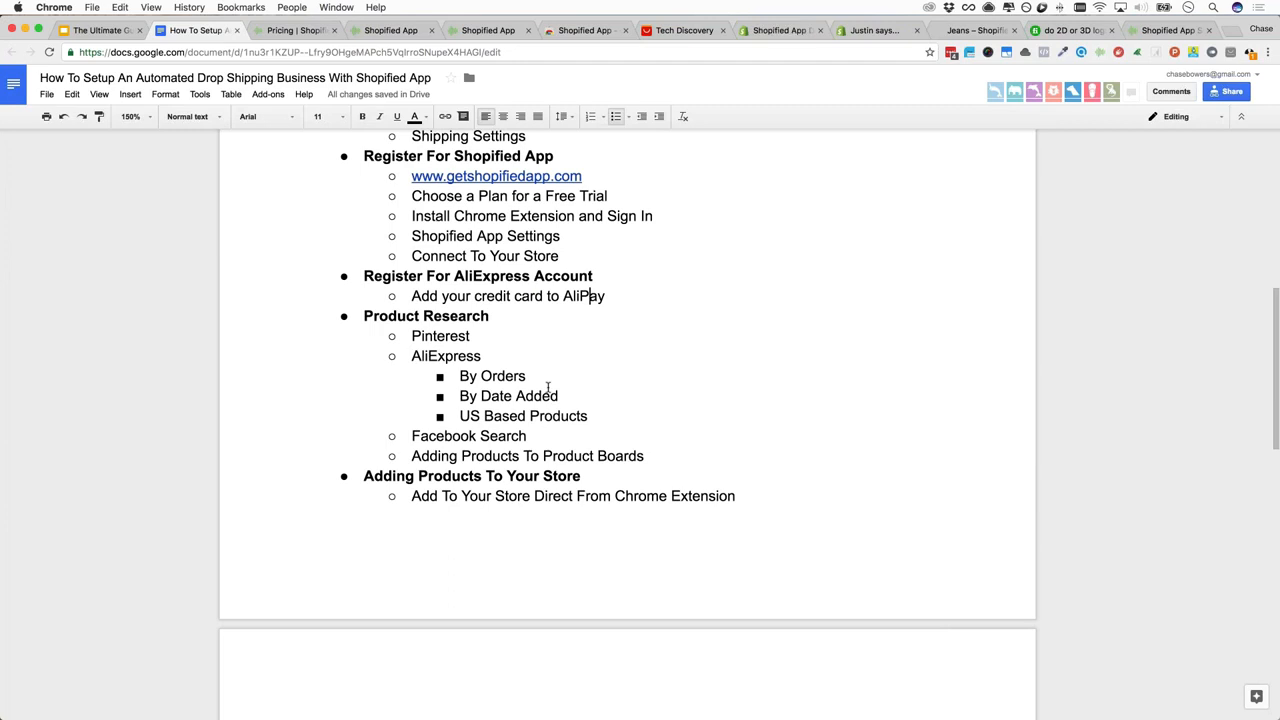
{"action": "left_click", "coordinate": [452, 337]}
{"action": "key", "text": "ctrl+t"}
{"action": "type", "text": "p"}
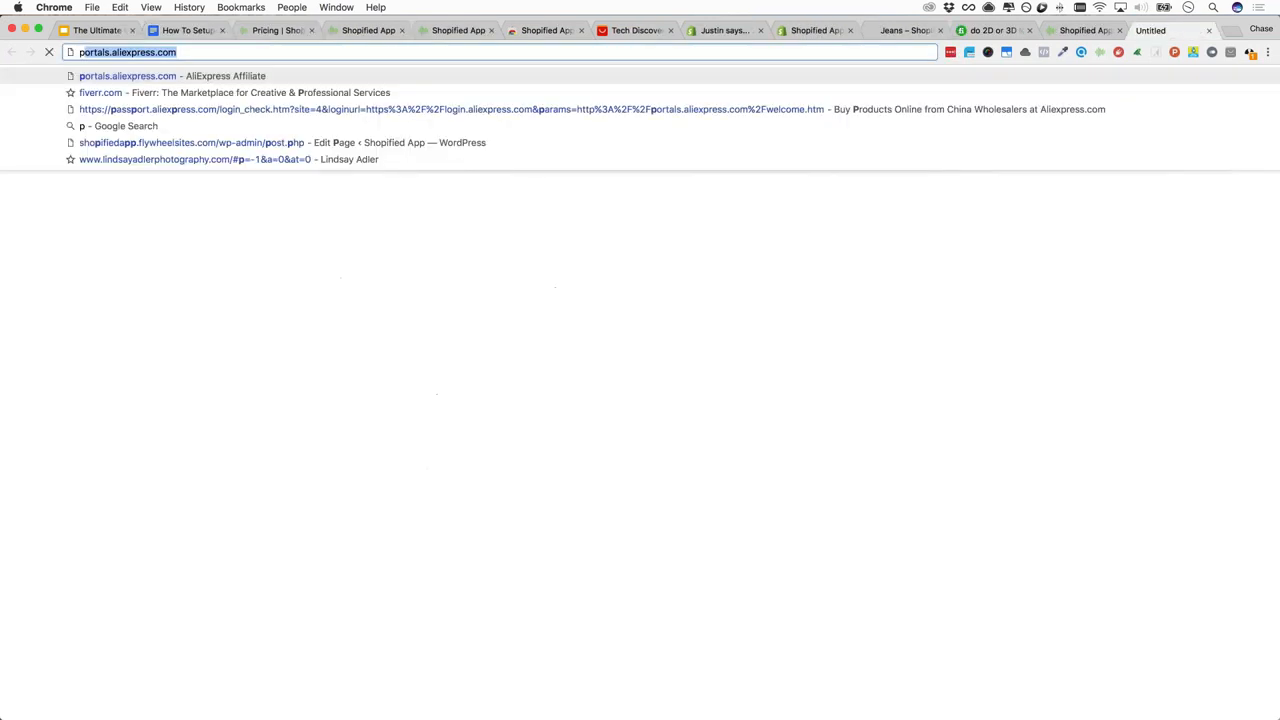
{"action": "type", "text": "intere"}
{"action": "key", "text": "Return"}
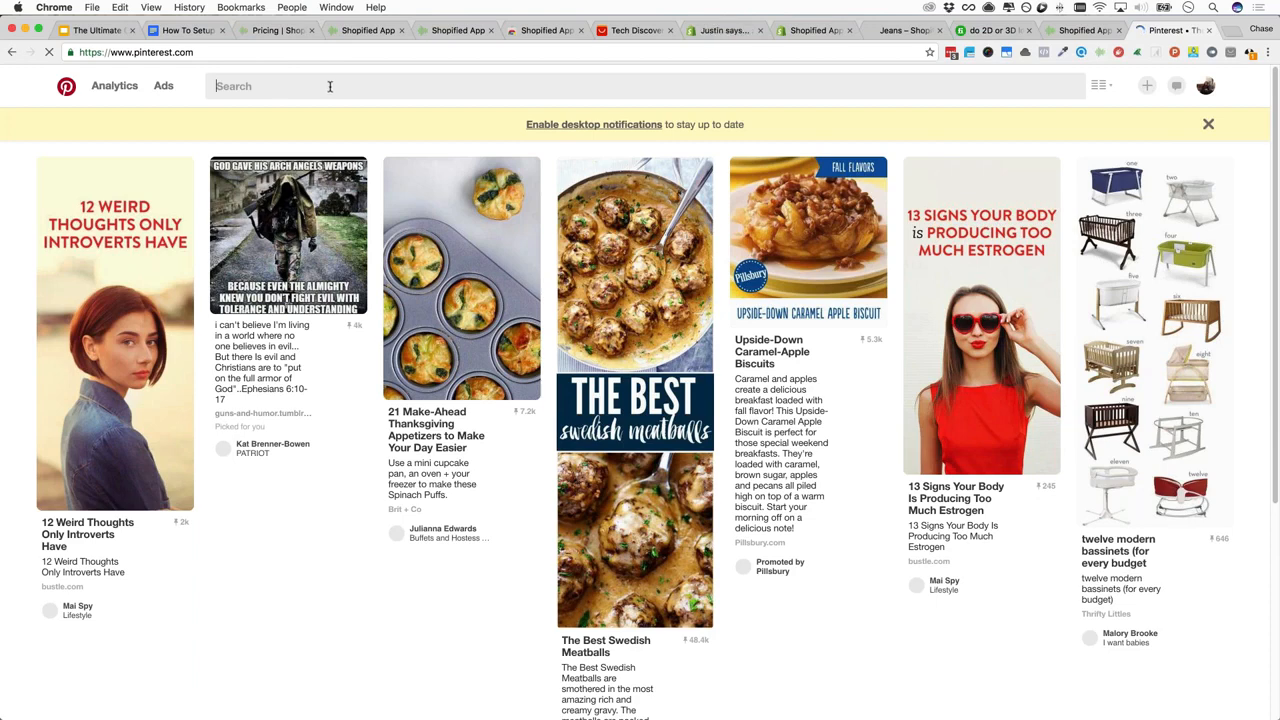
Search Pinterest for 'beards', then narrow the results to the 'beards funny' suggestion
{"action": "type", "text": "beards"}
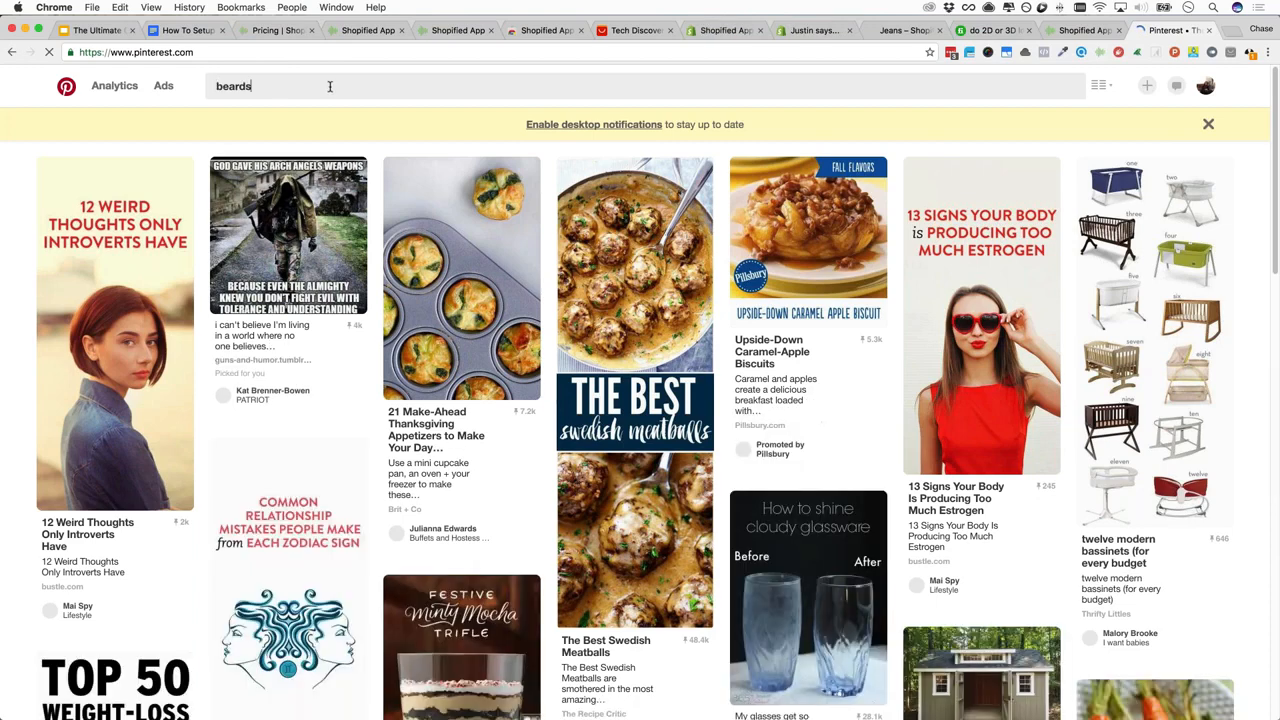
{"action": "key", "text": "Return"}
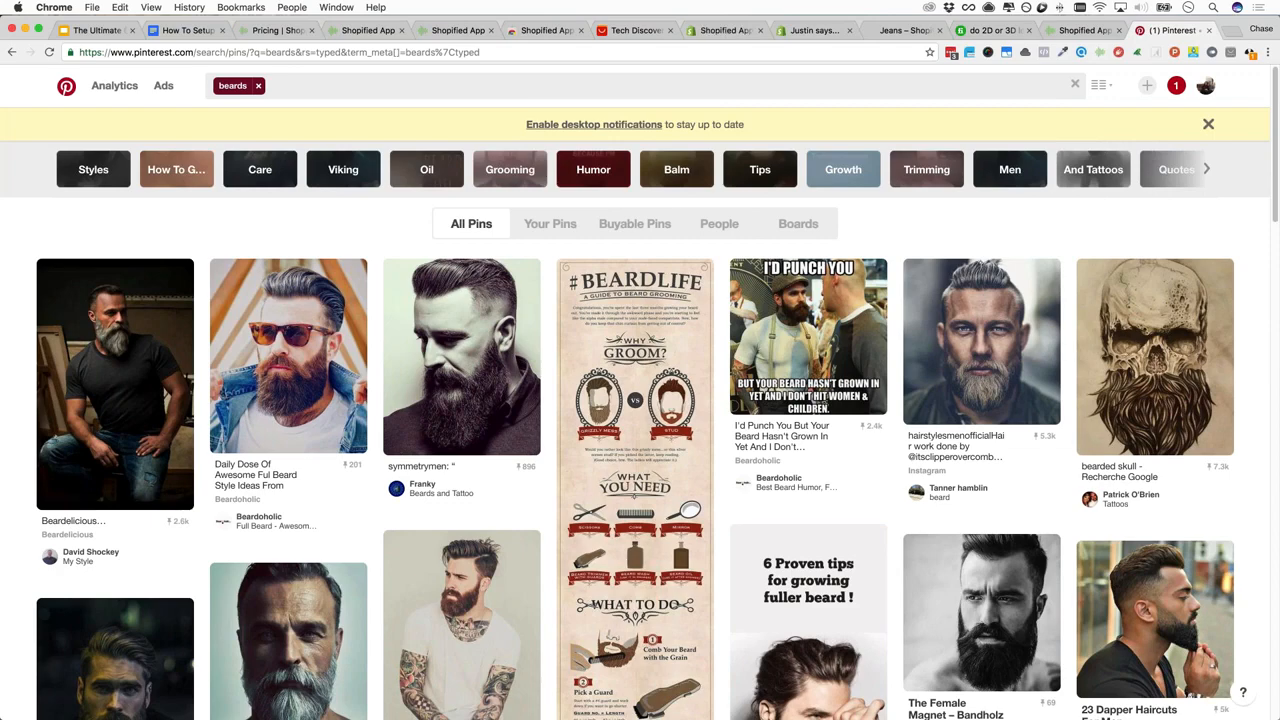
{"action": "scroll", "coordinate": [417, 234], "scroll_direction": "down", "scroll_amount": 2}
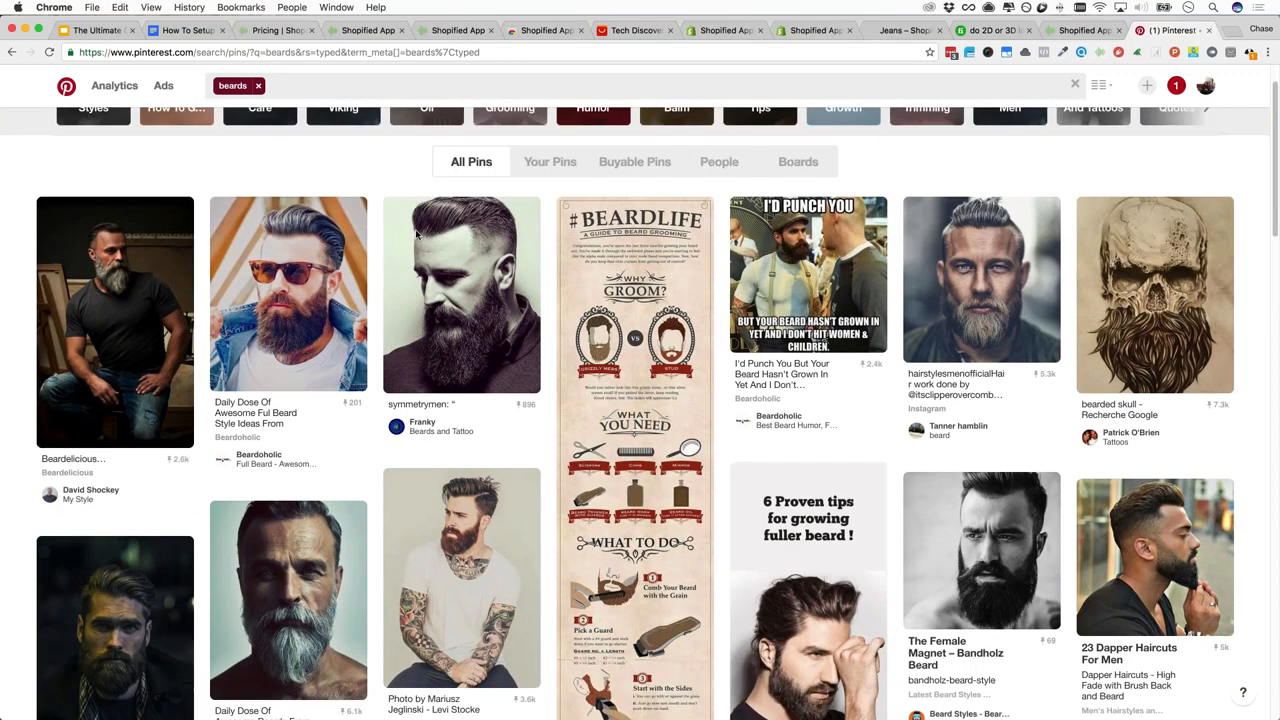
{"action": "scroll", "coordinate": [417, 234], "scroll_direction": "down", "scroll_amount": 4}
{"action": "scroll", "coordinate": [417, 234], "scroll_direction": "up", "scroll_amount": 6}
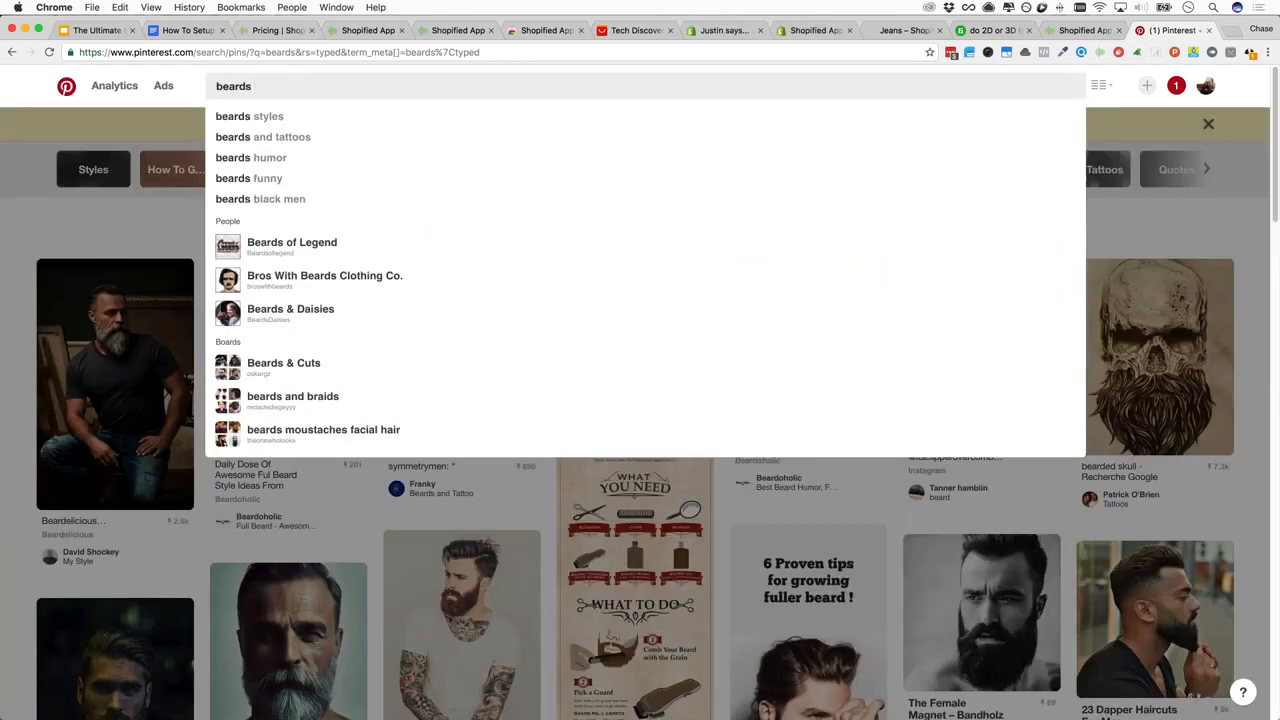
{"action": "left_click", "coordinate": [251, 178]}
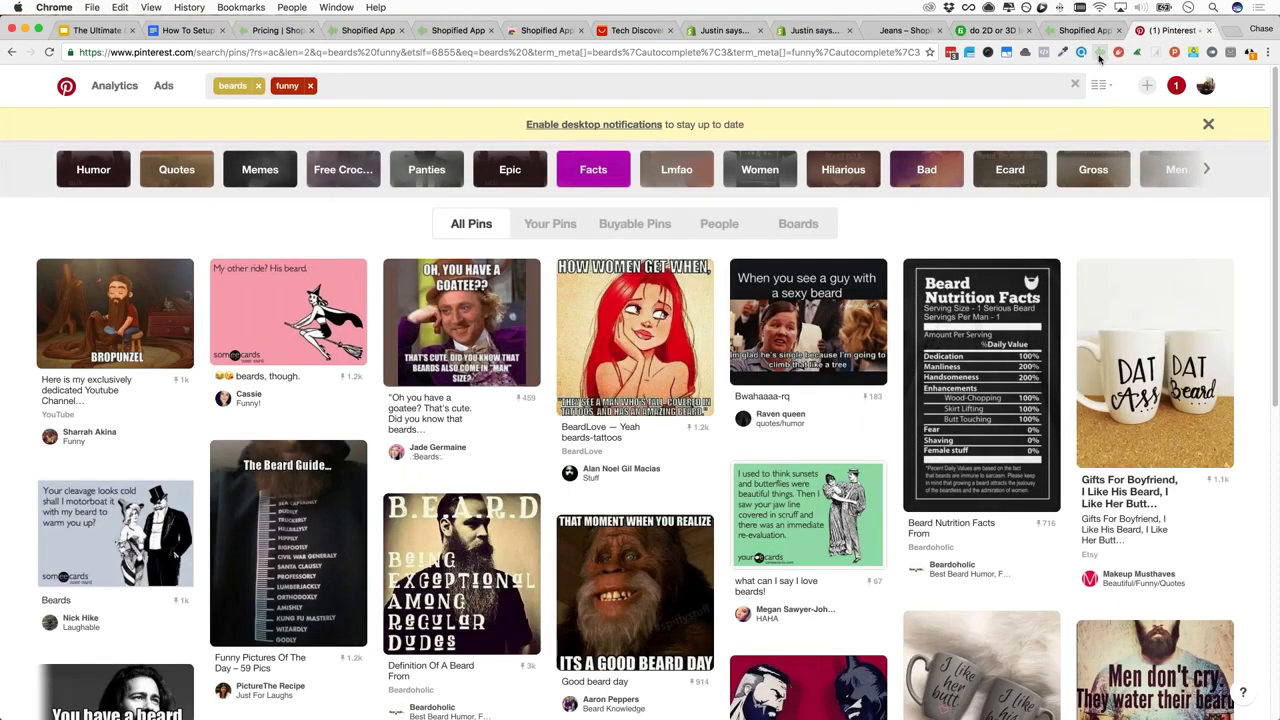
Have Shopified App autoload 5 pages of funny beard pins and sort them by repins
{"action": "left_click", "coordinate": [1100, 55]}
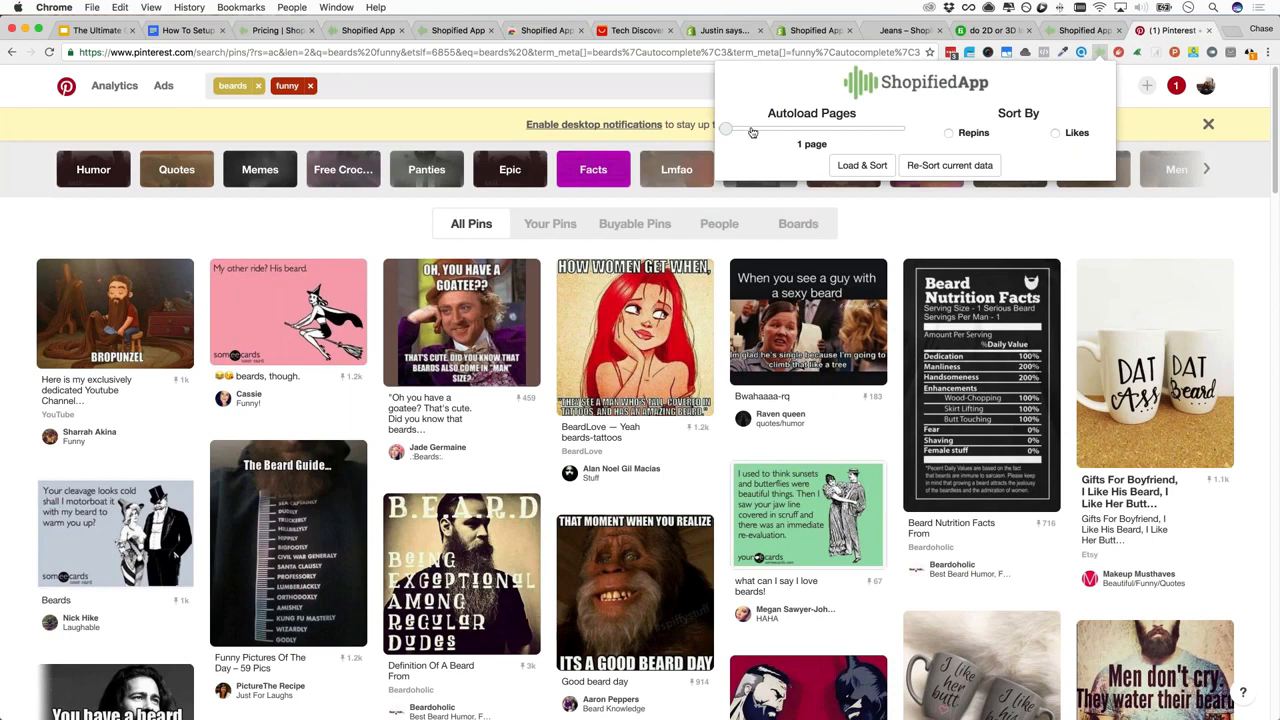
{"action": "left_click_drag", "start_coordinate": [751, 129], "coordinate": [800, 130]}
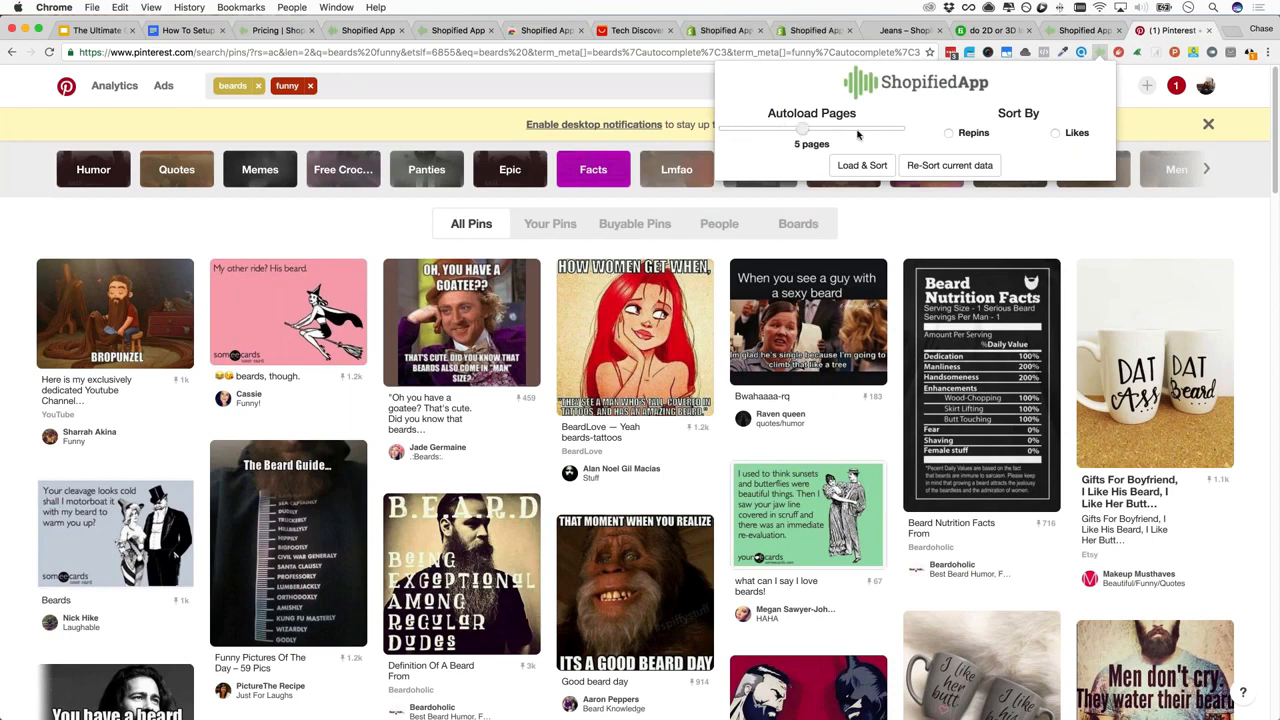
{"action": "left_click", "coordinate": [950, 134]}
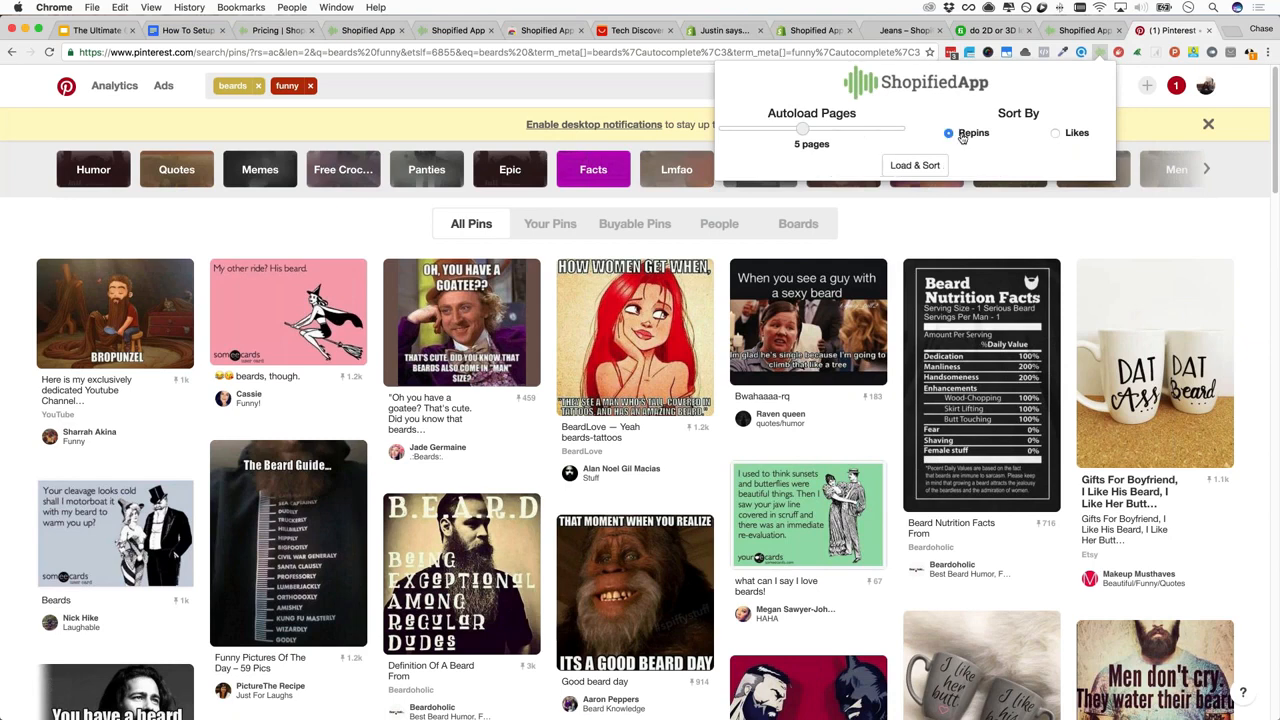
{"action": "left_click", "coordinate": [915, 166]}
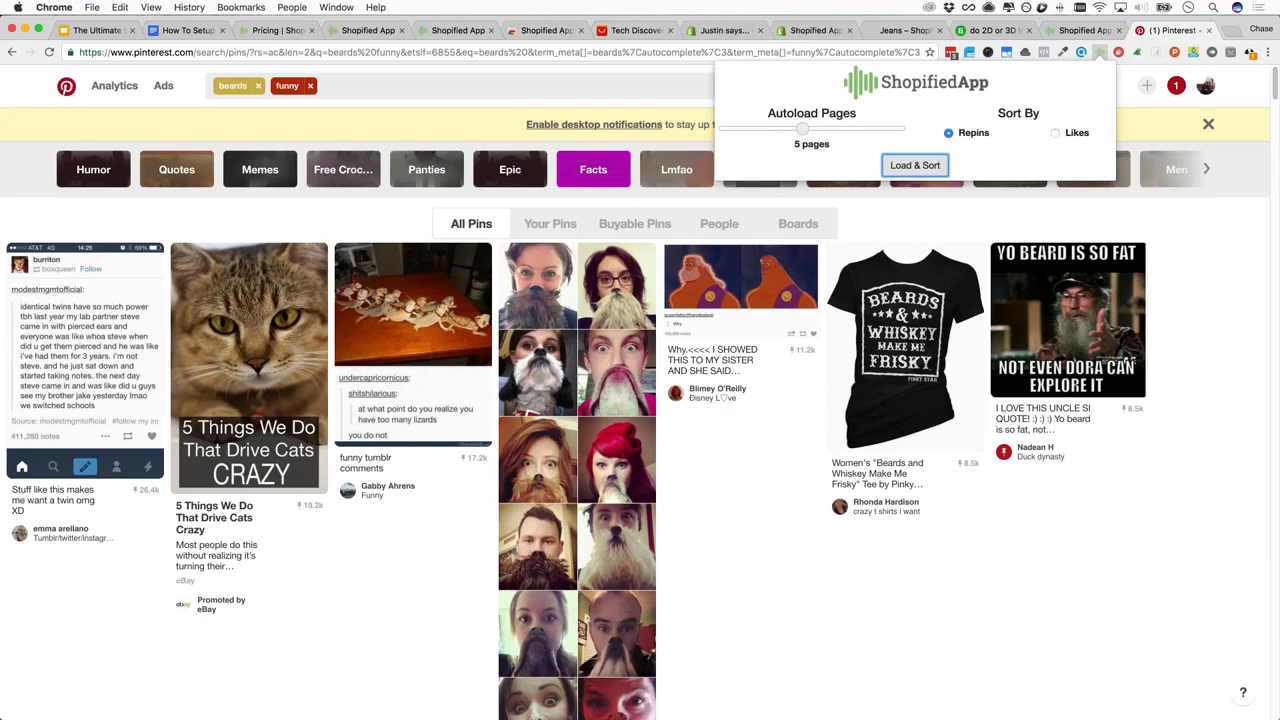
Dismiss the Shopified panel and Pinterest search suggestions, then load the AliExpress home page
{"action": "left_click", "coordinate": [356, 87]}
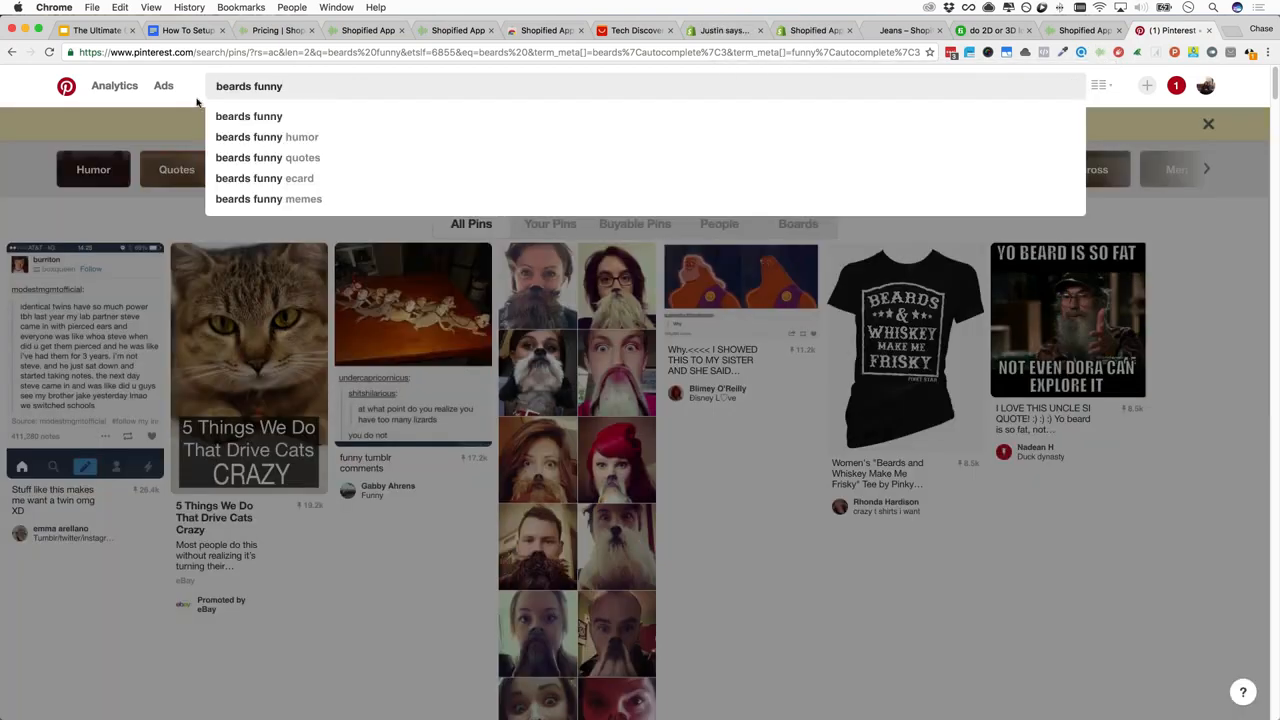
{"action": "left_click", "coordinate": [196, 101]}
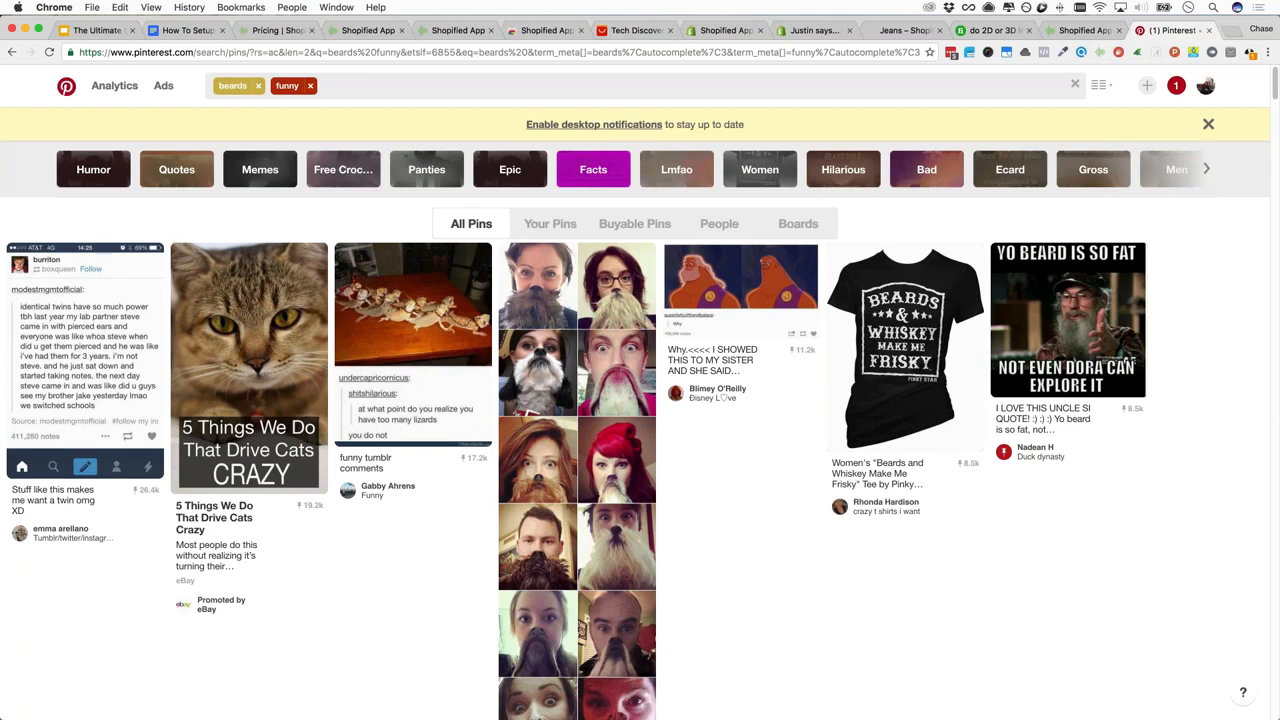
{"action": "left_click", "coordinate": [636, 30]}
{"action": "scroll", "coordinate": [636, 390], "scroll_direction": "up", "scroll_amount": 5}
{"action": "left_click", "coordinate": [316, 117]}
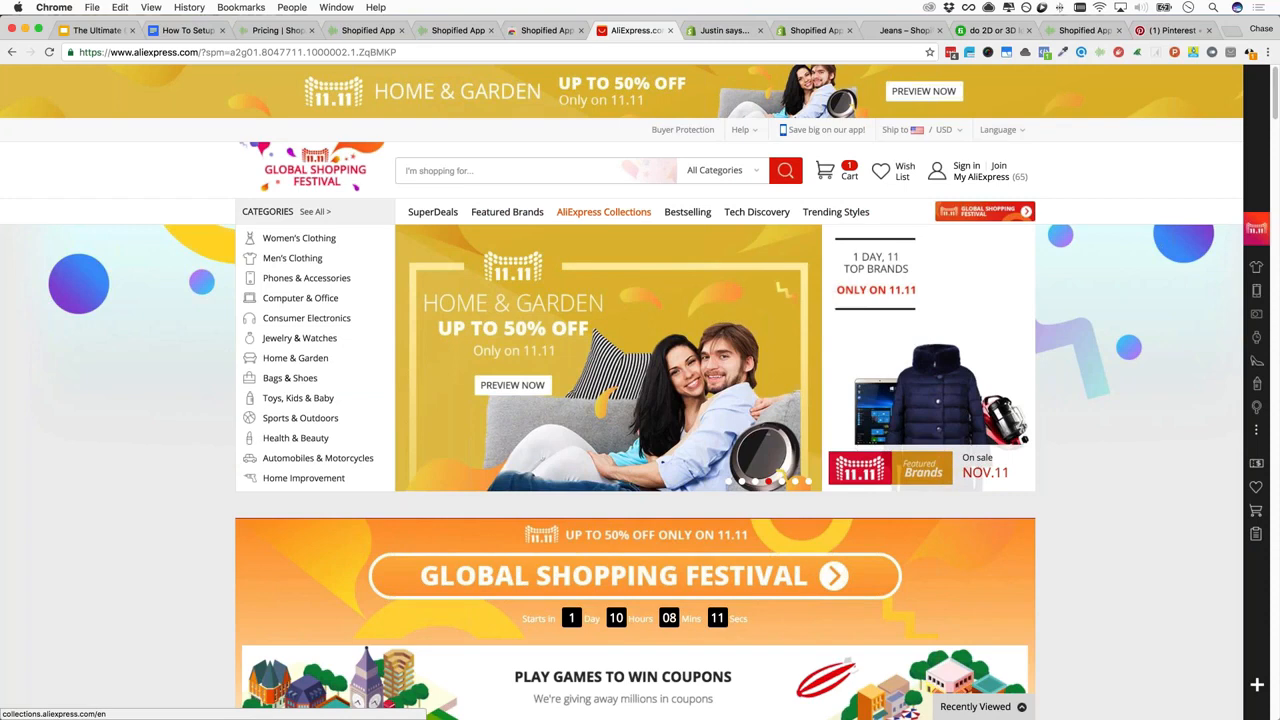
Open AliExpress Collections and scroll through sets like USB Sticks and Flower Power
{"action": "left_click", "coordinate": [604, 212]}
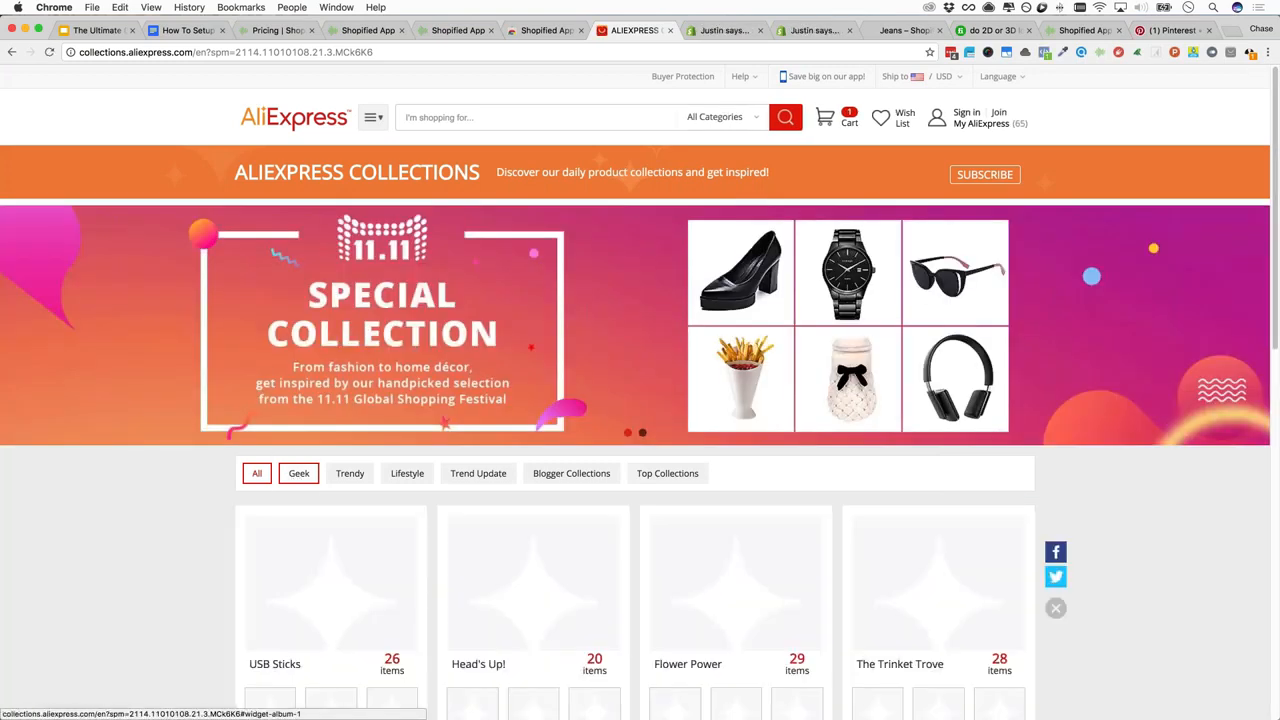
{"action": "scroll", "coordinate": [298, 473], "scroll_direction": "down", "scroll_amount": 3}
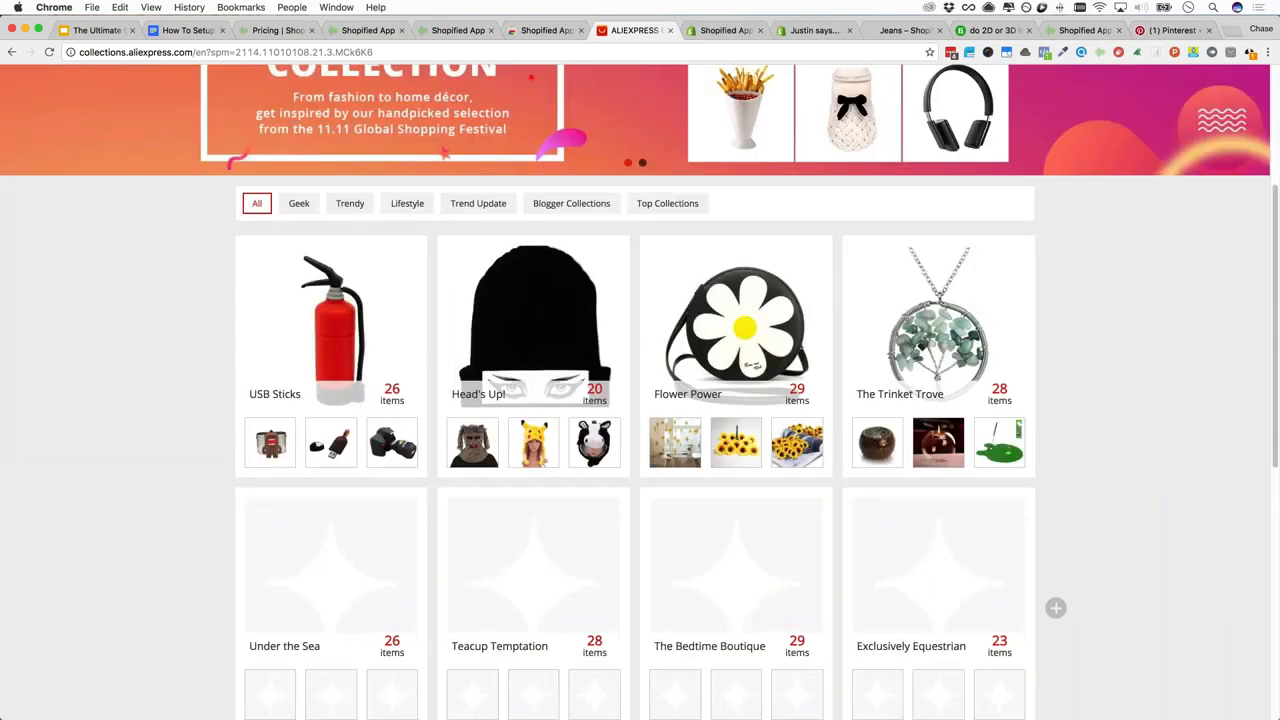
{"action": "scroll", "coordinate": [640, 392], "scroll_direction": "down", "scroll_amount": 1}
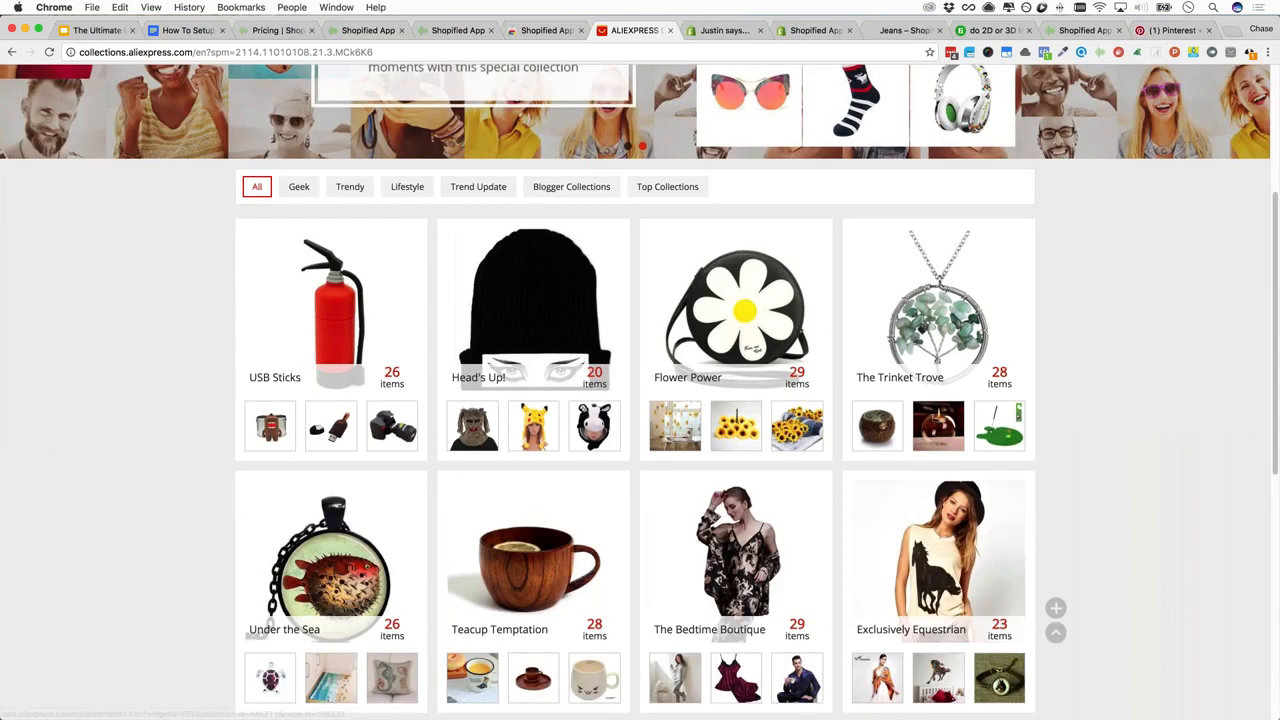
{"action": "scroll", "coordinate": [640, 392], "scroll_direction": "down", "scroll_amount": 3}
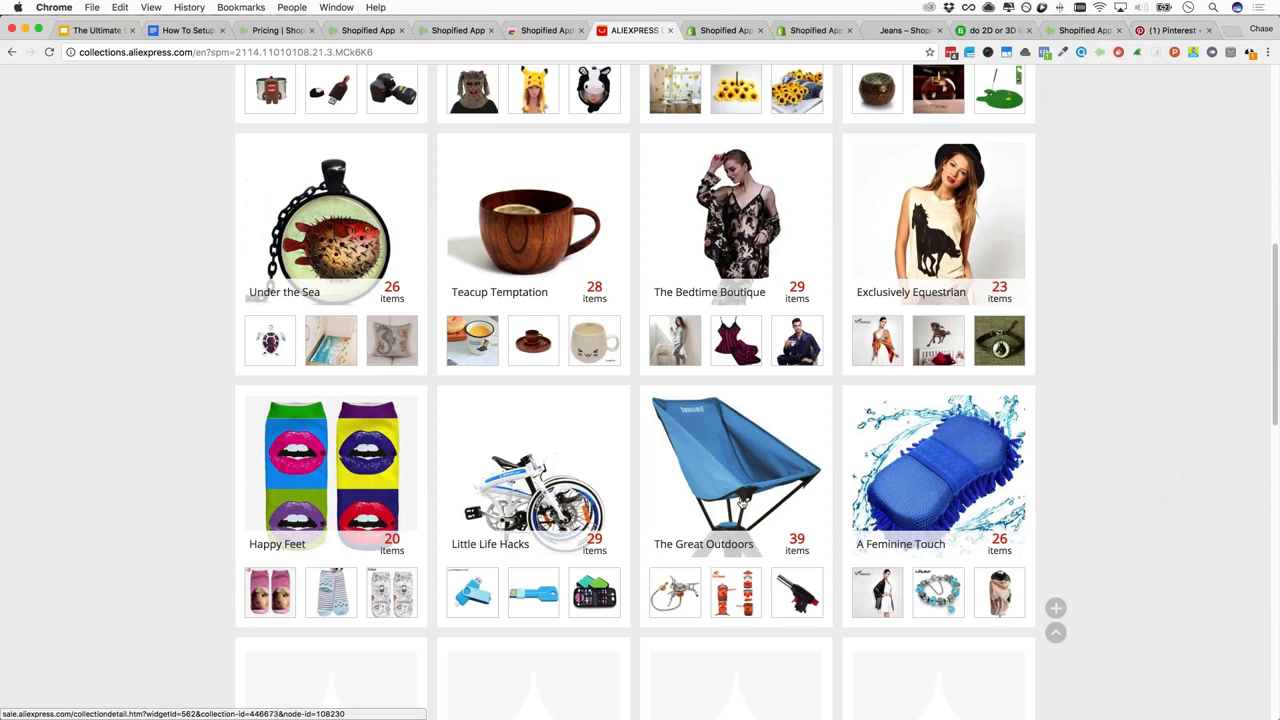
{"action": "scroll", "coordinate": [735, 499], "scroll_direction": "down", "scroll_amount": 3}
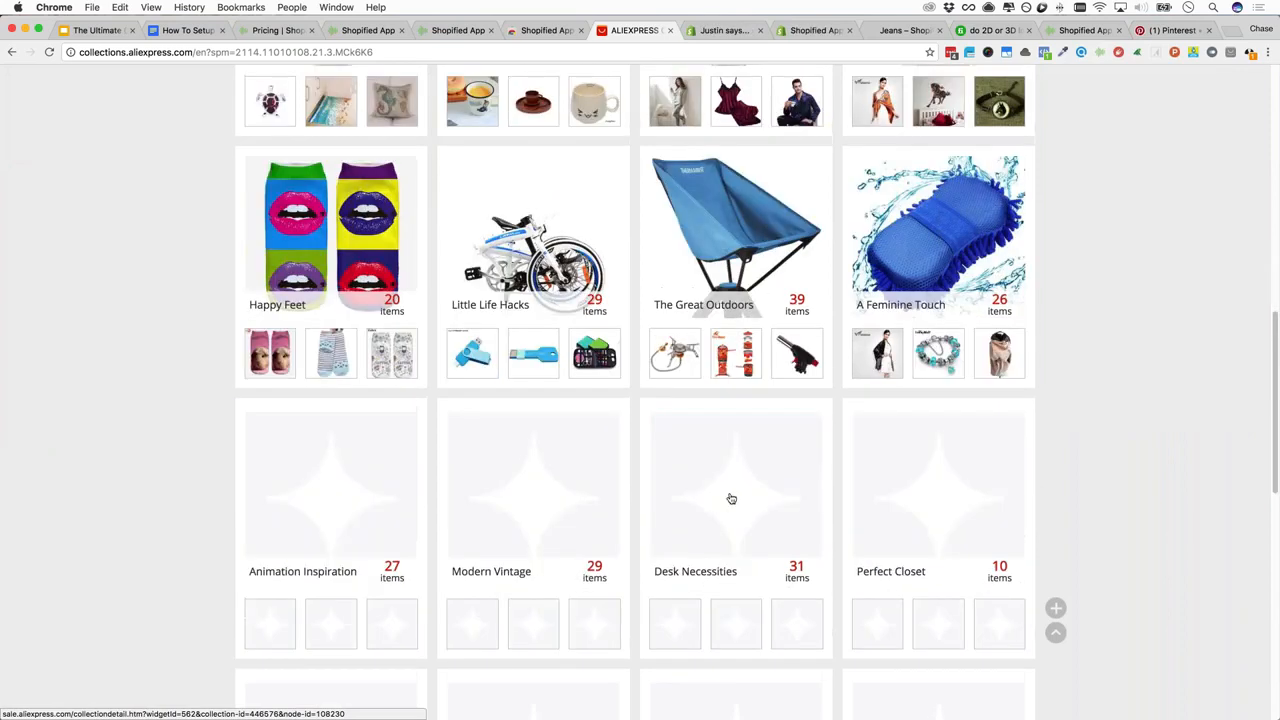
{"action": "scroll", "coordinate": [731, 498], "scroll_direction": "down", "scroll_amount": 3}
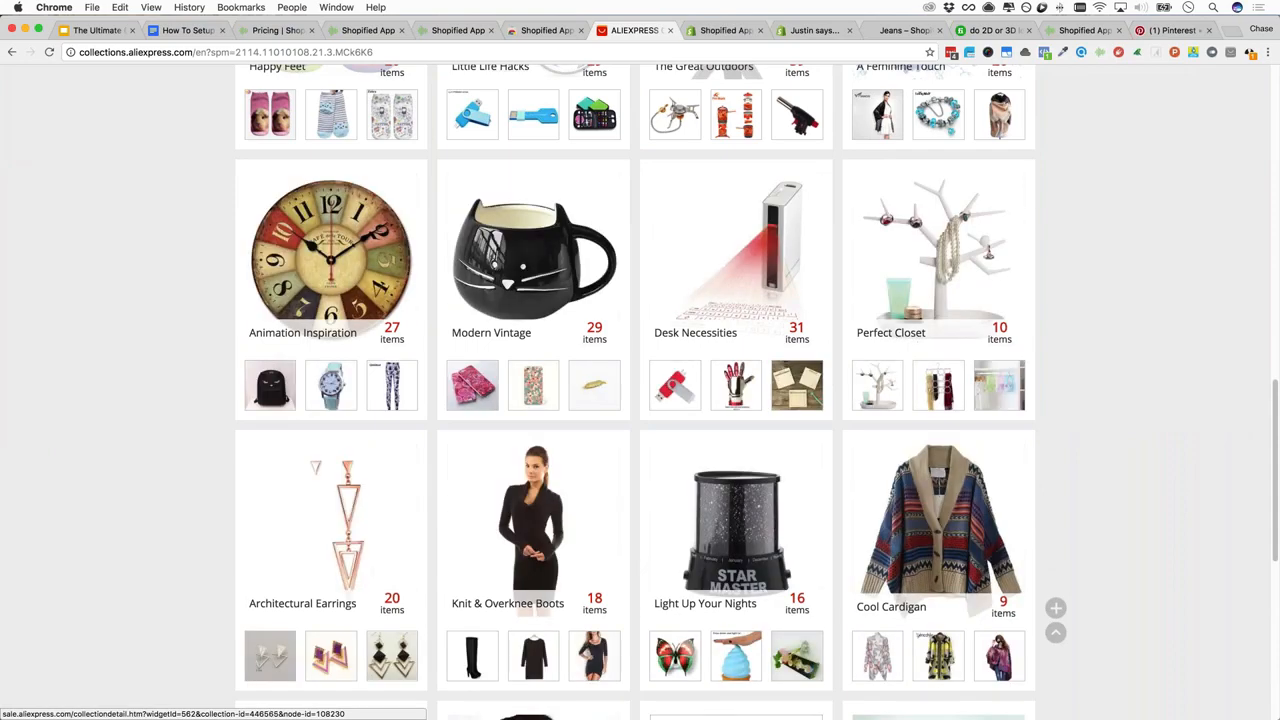
{"action": "scroll", "coordinate": [757, 373], "scroll_direction": "down", "scroll_amount": 1}
{"action": "scroll", "coordinate": [640, 400], "scroll_direction": "down", "scroll_amount": 5}
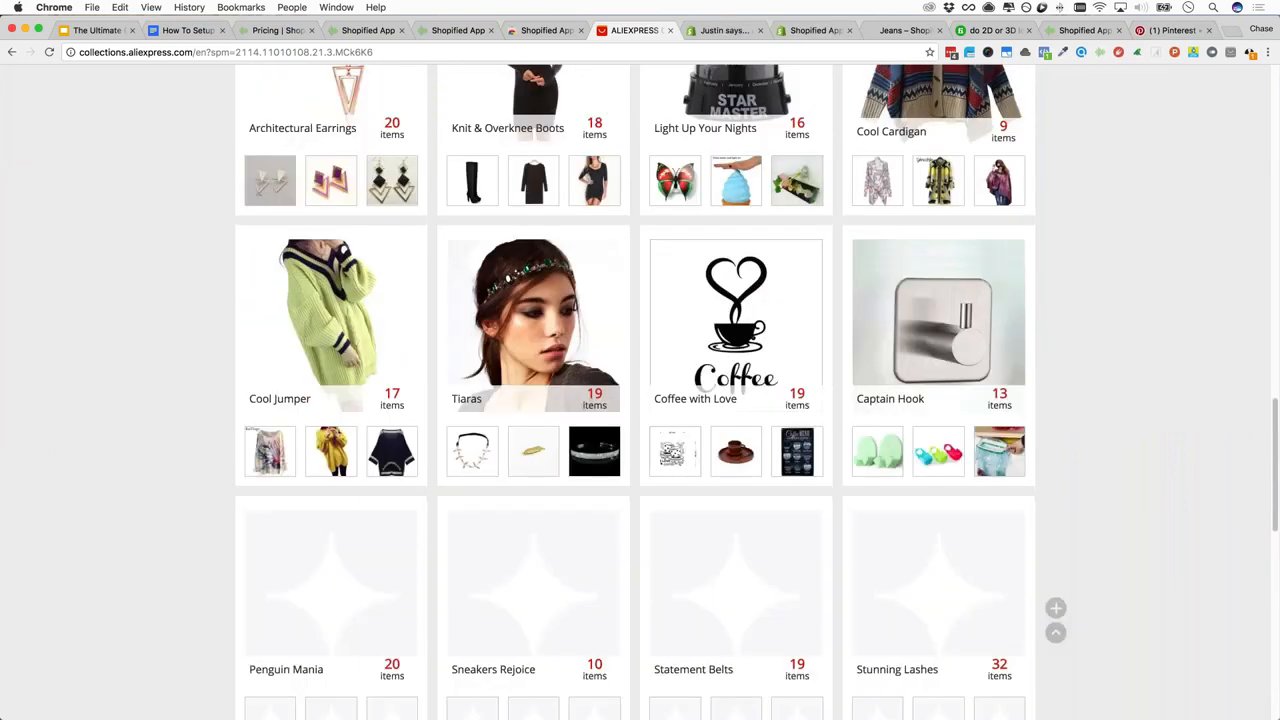
{"action": "scroll", "coordinate": [560, 360], "scroll_direction": "down", "scroll_amount": 7}
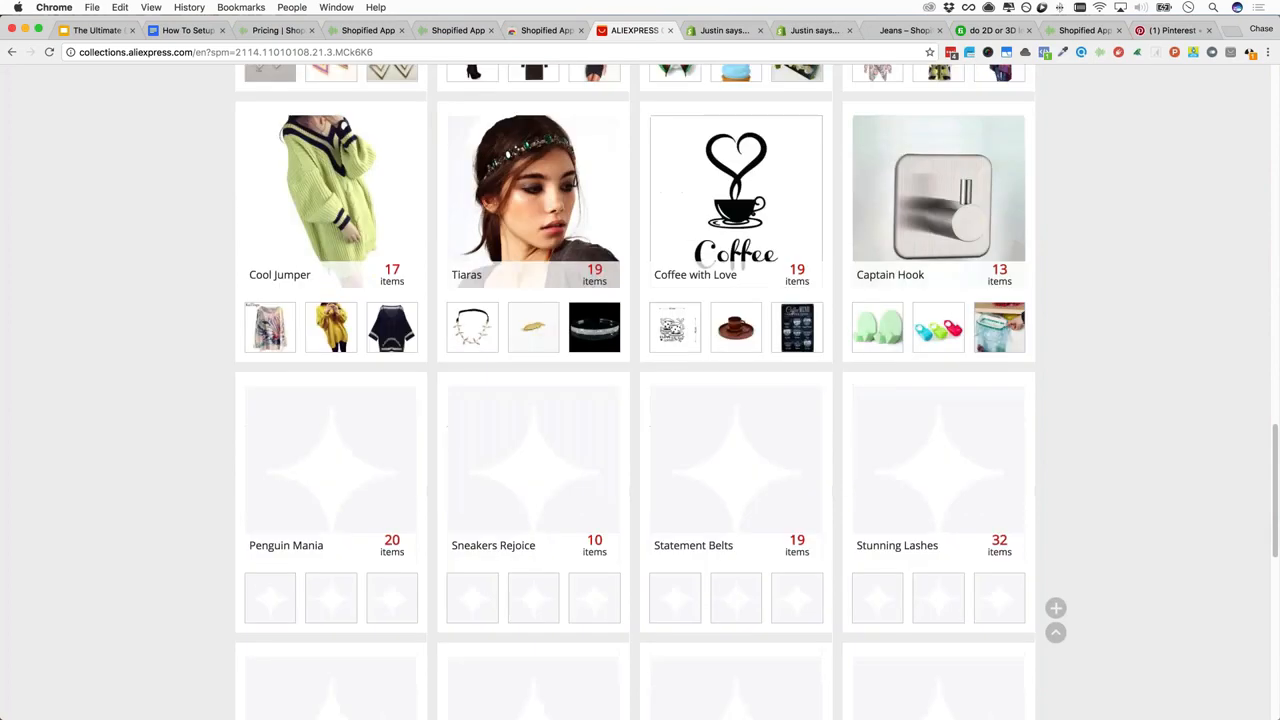
Scroll back to the top of the collections and enter 'necklace' as the search term
{"action": "scroll", "coordinate": [640, 392], "scroll_direction": "up", "scroll_amount": 20}
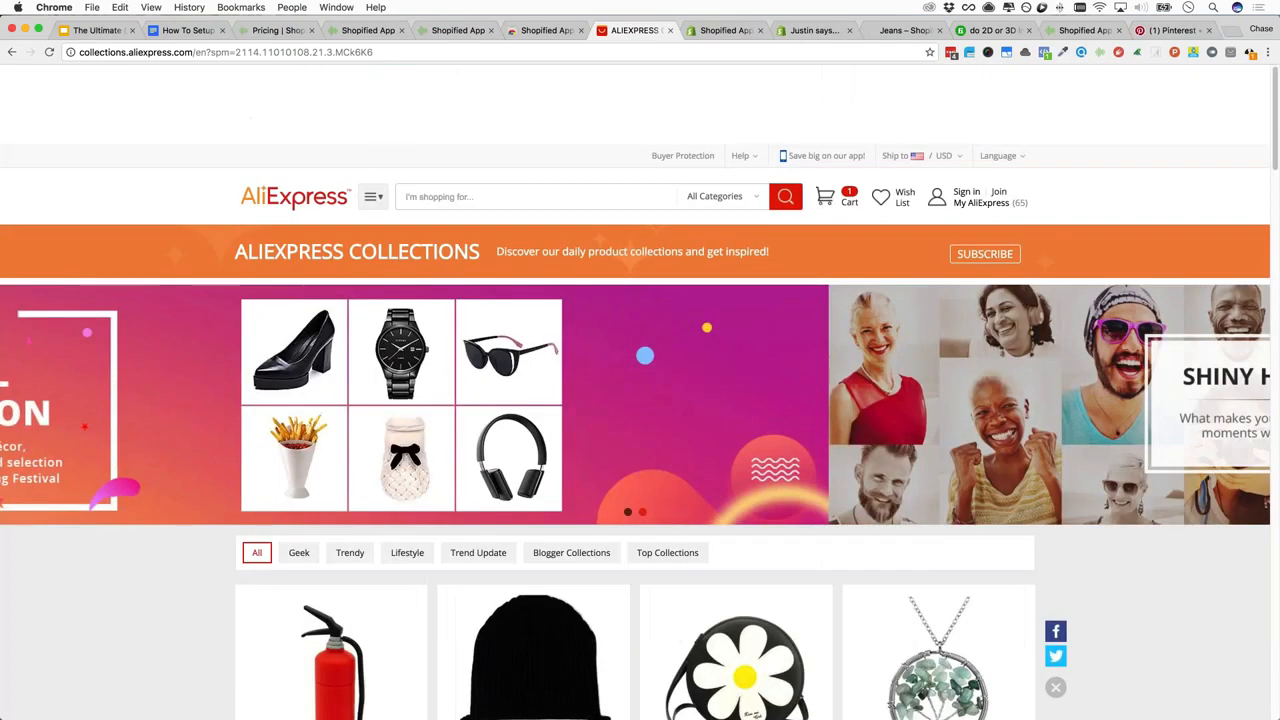
{"action": "scroll", "coordinate": [640, 392], "scroll_direction": "down", "scroll_amount": 6}
{"action": "scroll", "coordinate": [640, 392], "scroll_direction": "down", "scroll_amount": 8}
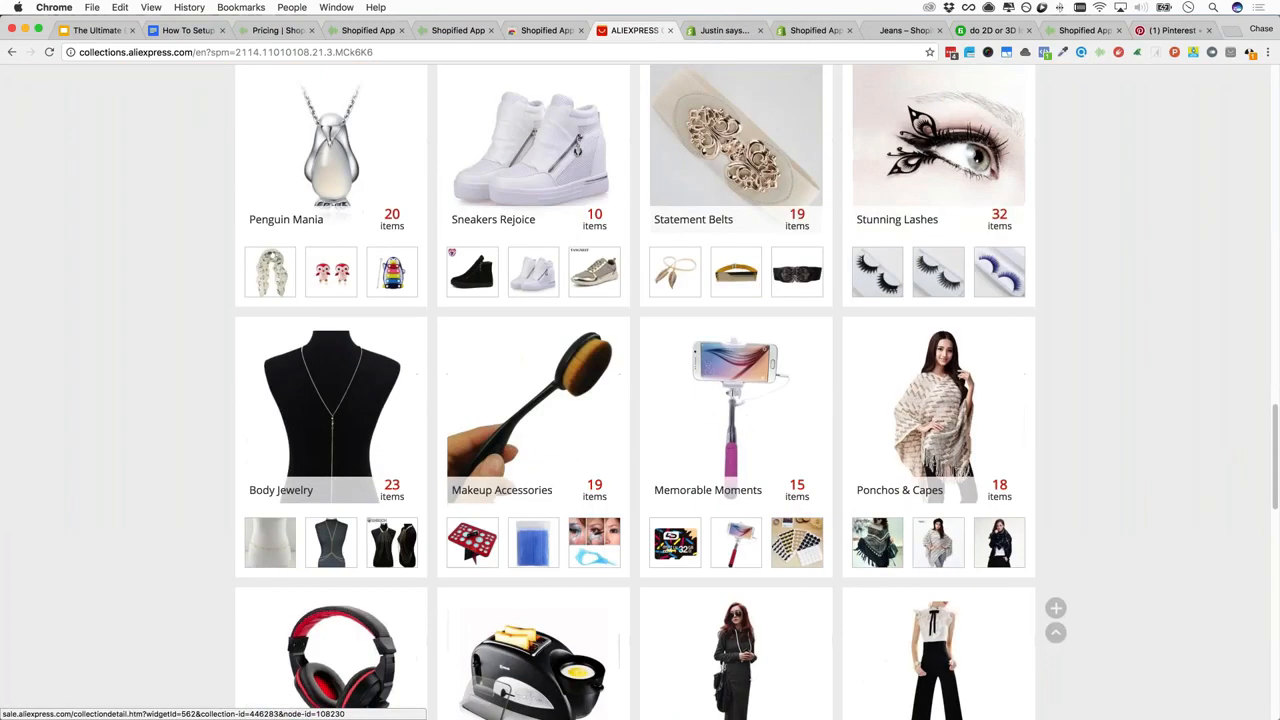
{"action": "scroll", "coordinate": [640, 392], "scroll_direction": "down", "scroll_amount": 10}
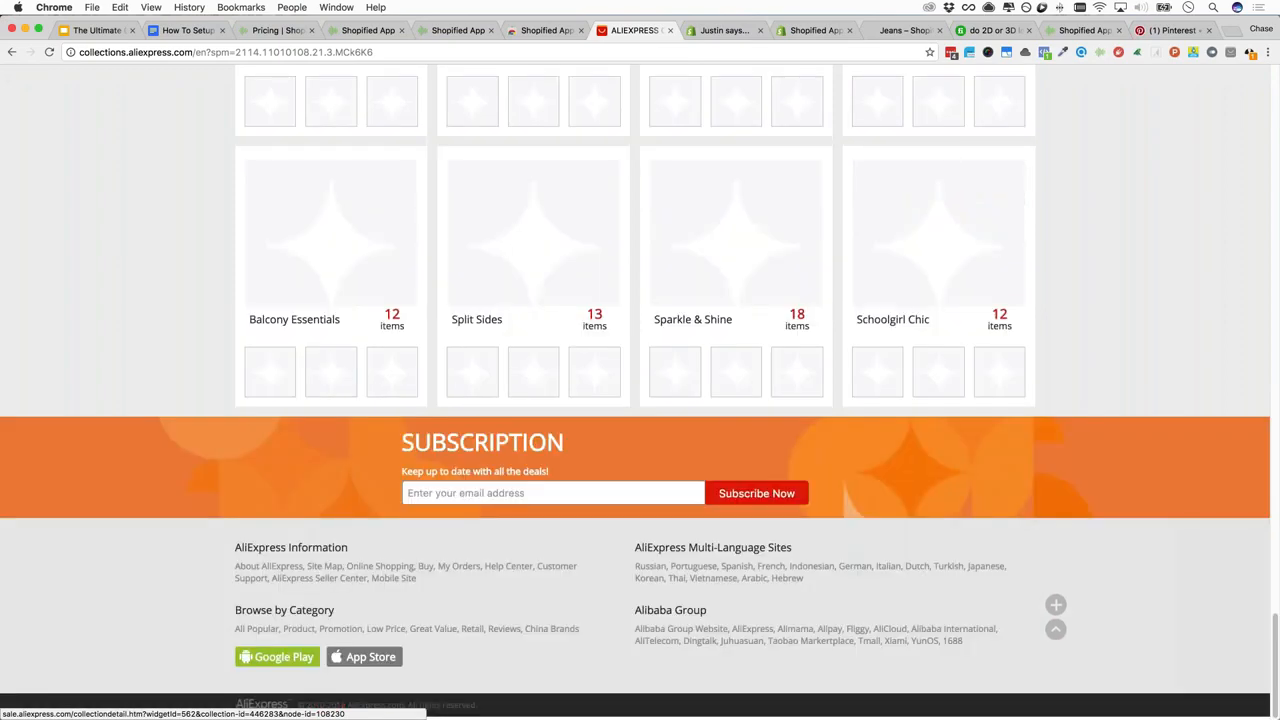
{"action": "scroll", "coordinate": [640, 392], "scroll_direction": "up", "scroll_amount": 5}
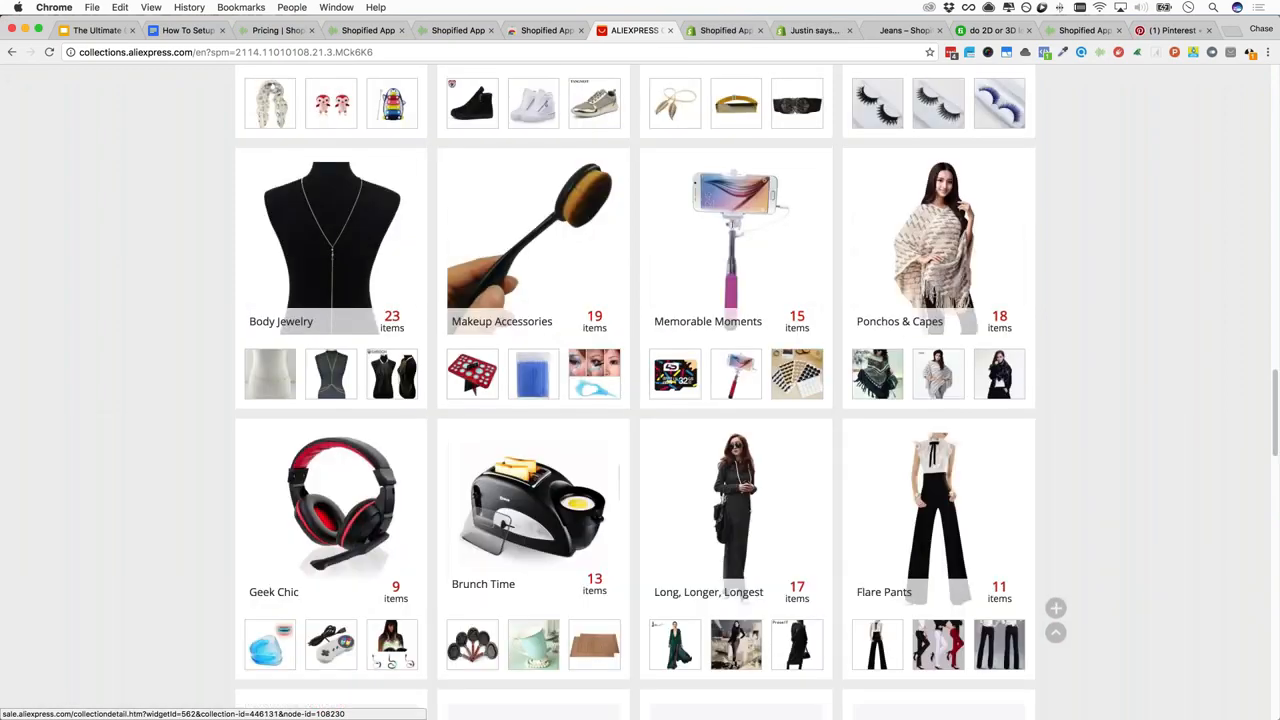
{"action": "scroll", "coordinate": [640, 392], "scroll_direction": "up", "scroll_amount": 10}
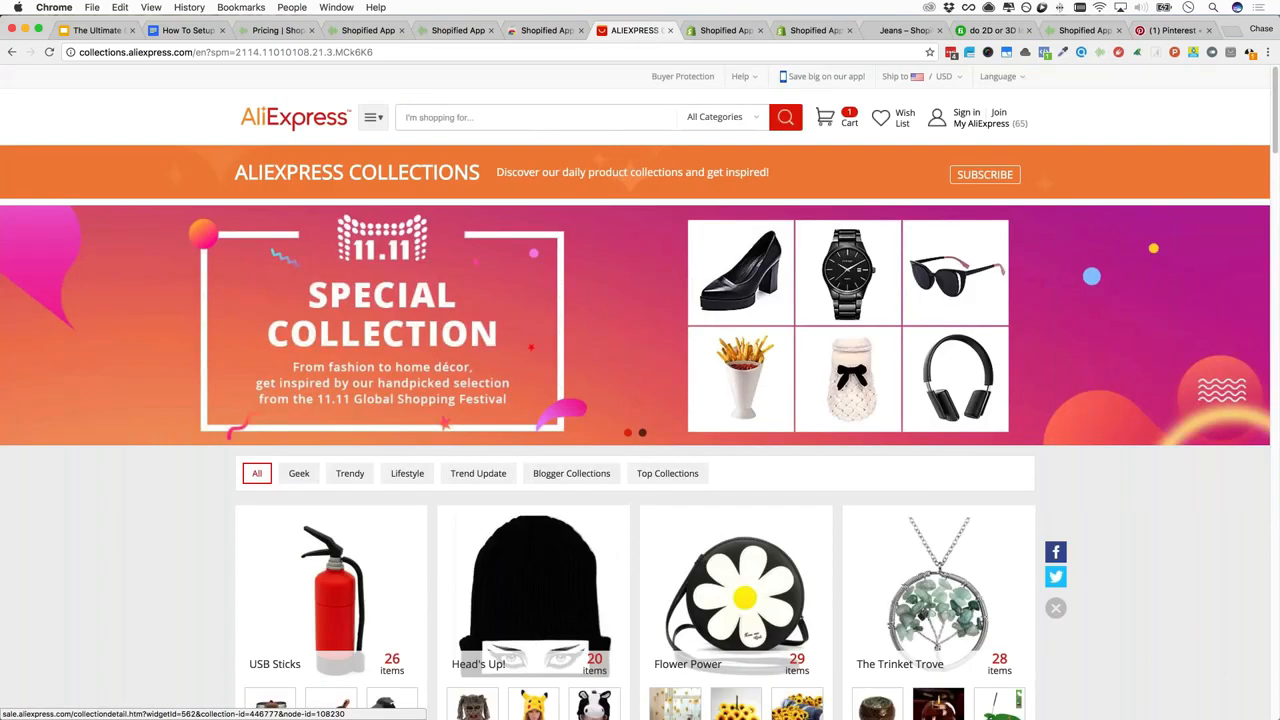
{"action": "scroll", "coordinate": [640, 392], "scroll_direction": "down", "scroll_amount": 3}
{"action": "scroll", "coordinate": [640, 392], "scroll_direction": "up", "scroll_amount": 3}
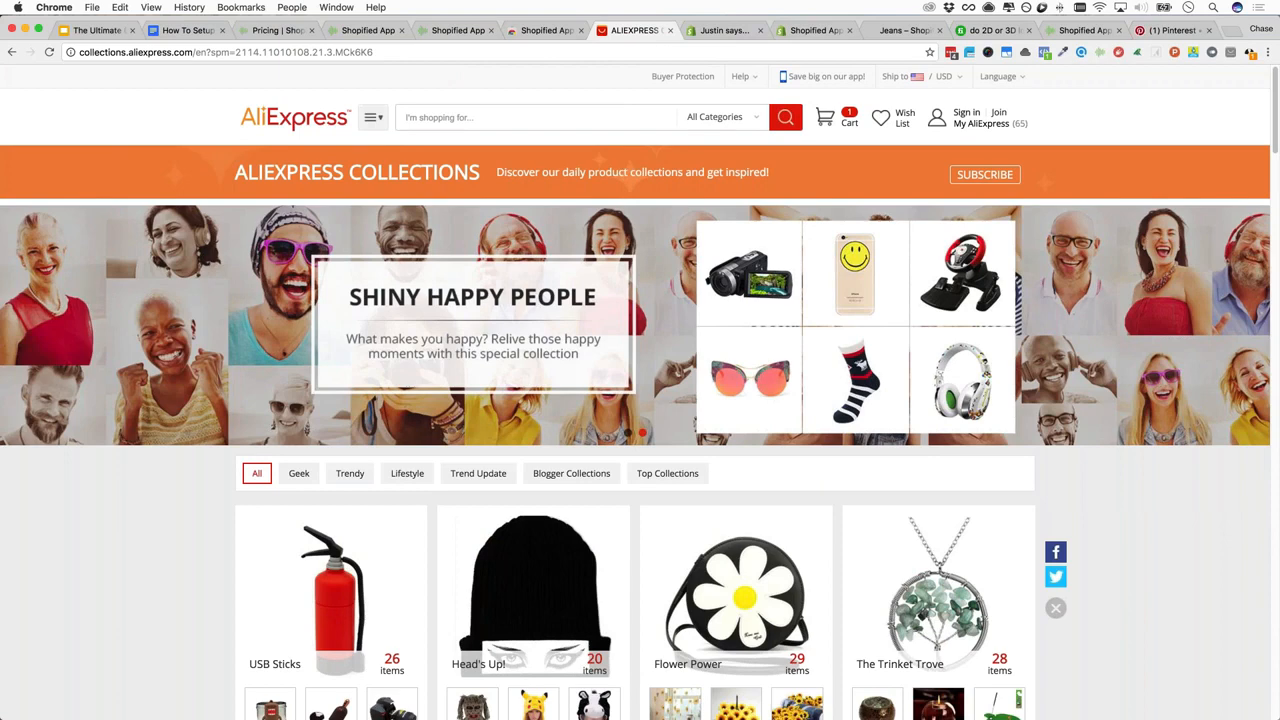
{"action": "type", "text": "necklace"}
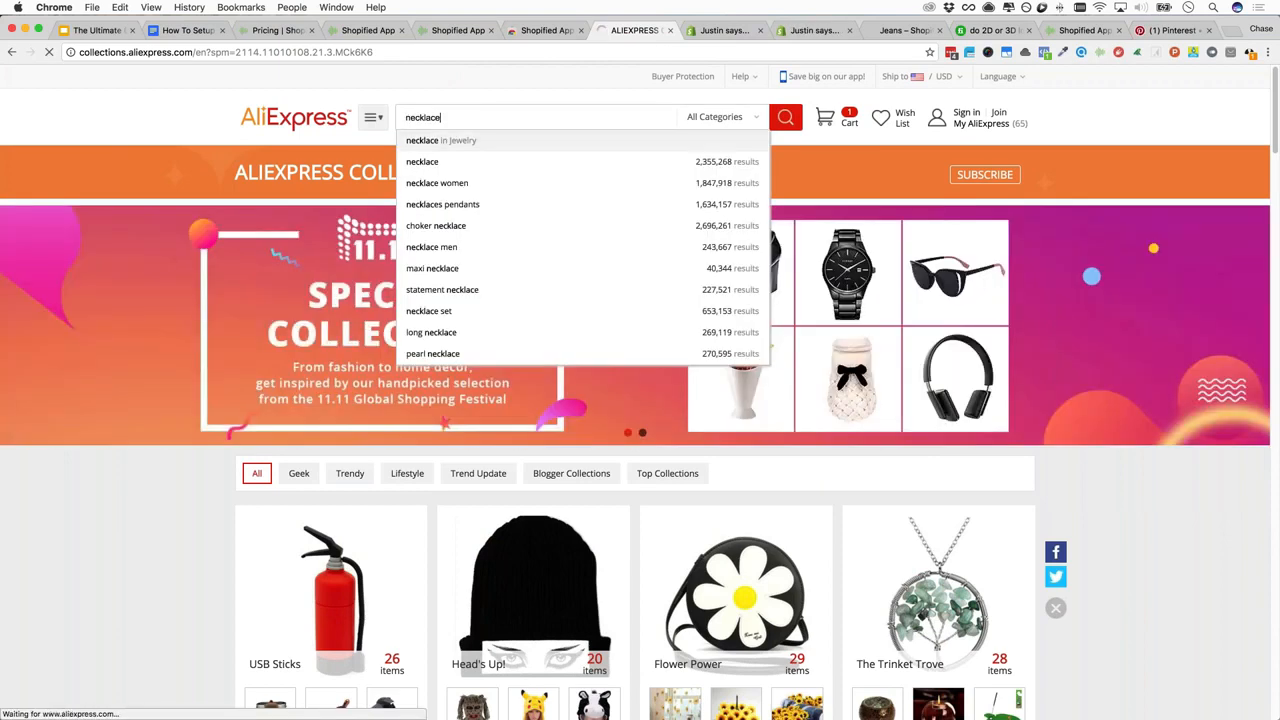
Search 'necklace' and browse the newest chokers priced about US $0.17 to $18.00
{"action": "key", "text": "Return"}
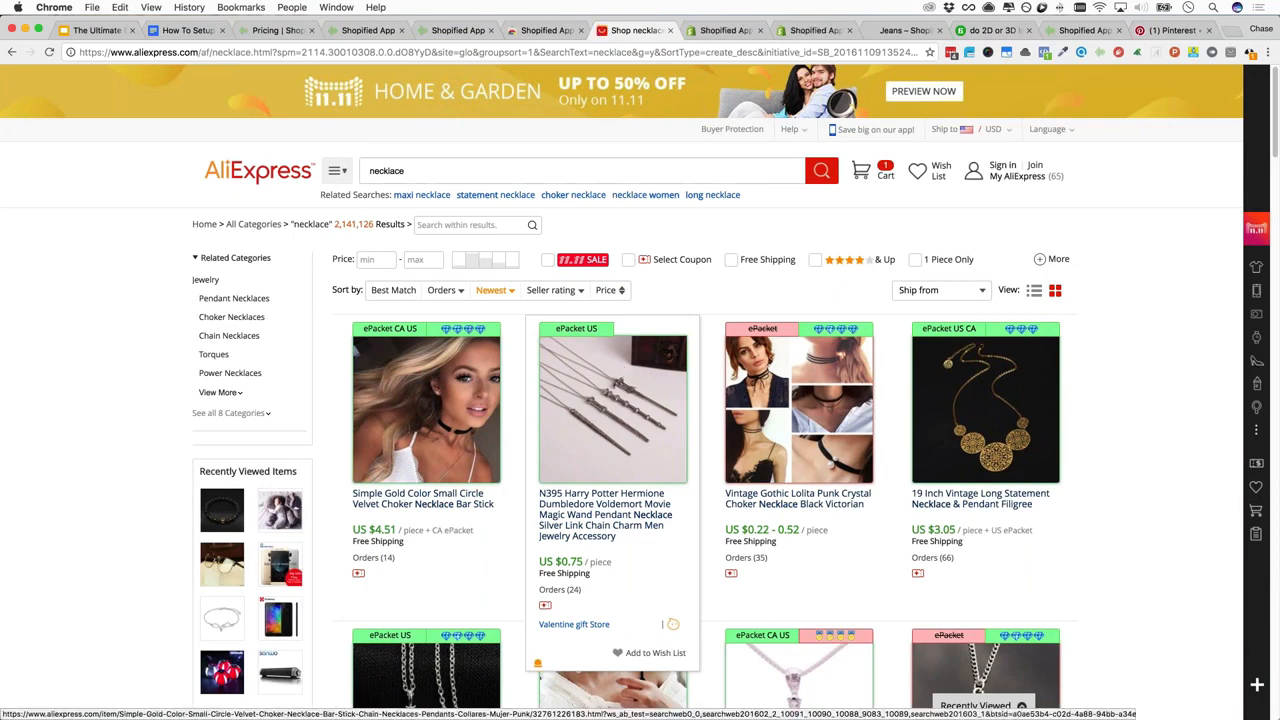
{"action": "scroll", "coordinate": [1136, 449], "scroll_direction": "down", "scroll_amount": 3}
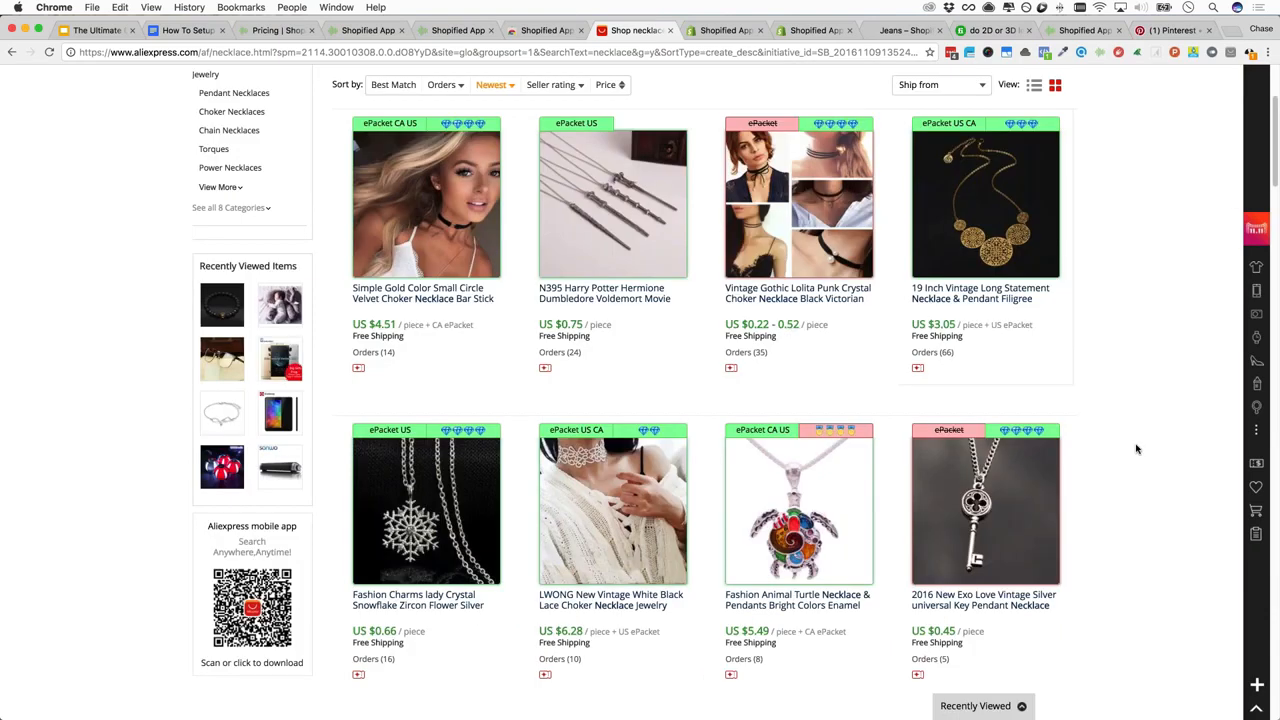
{"action": "scroll", "coordinate": [1136, 449], "scroll_direction": "down", "scroll_amount": 3}
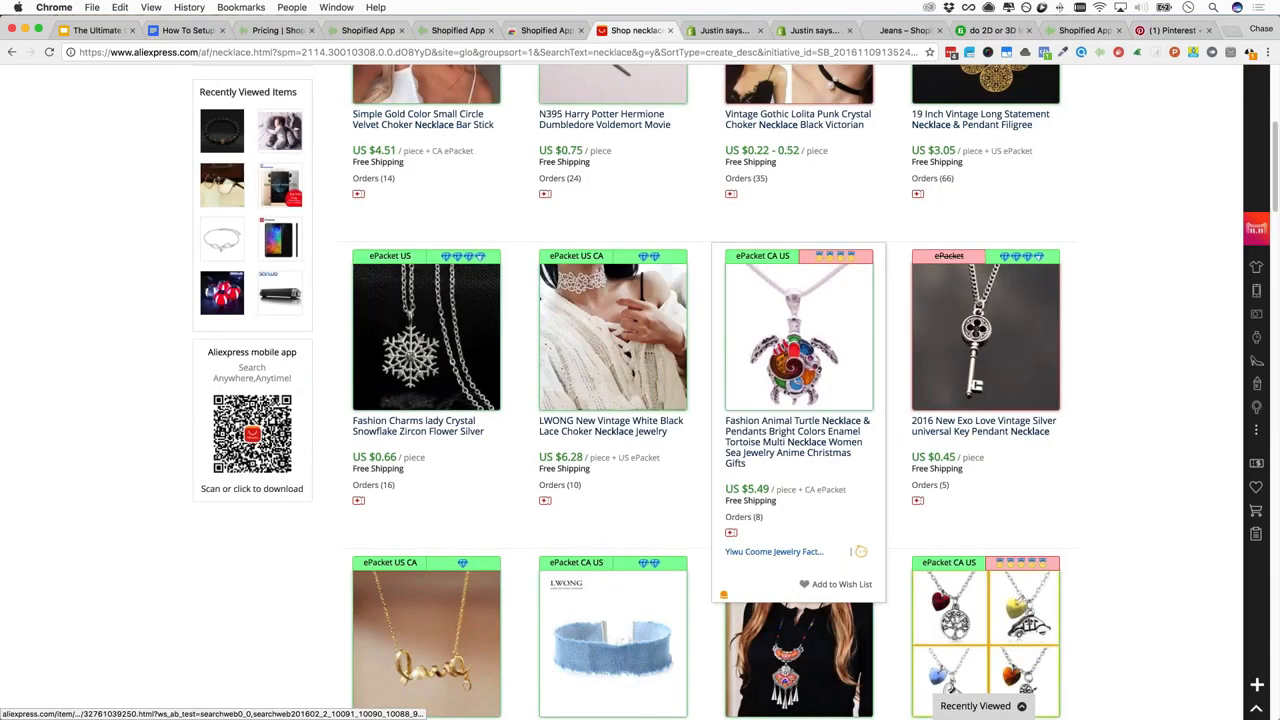
{"action": "scroll", "coordinate": [426, 400], "scroll_direction": "down", "scroll_amount": 4}
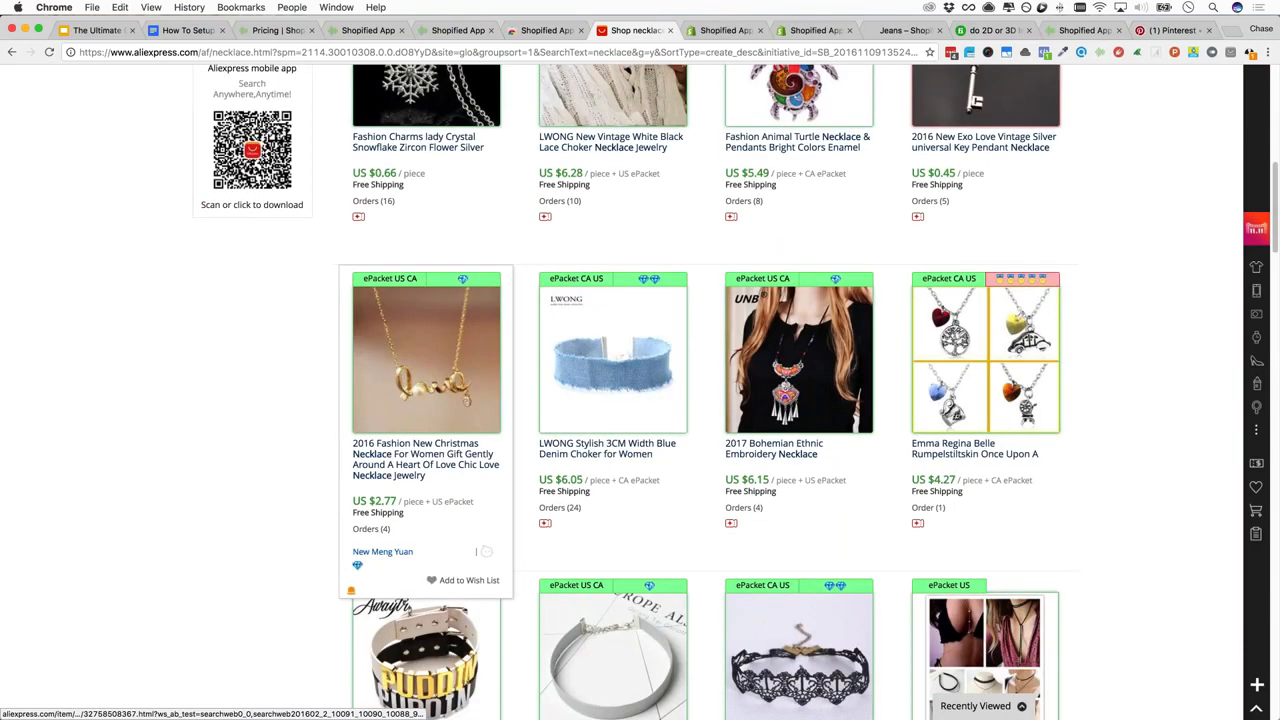
{"action": "scroll", "coordinate": [700, 440], "scroll_direction": "down", "scroll_amount": 10}
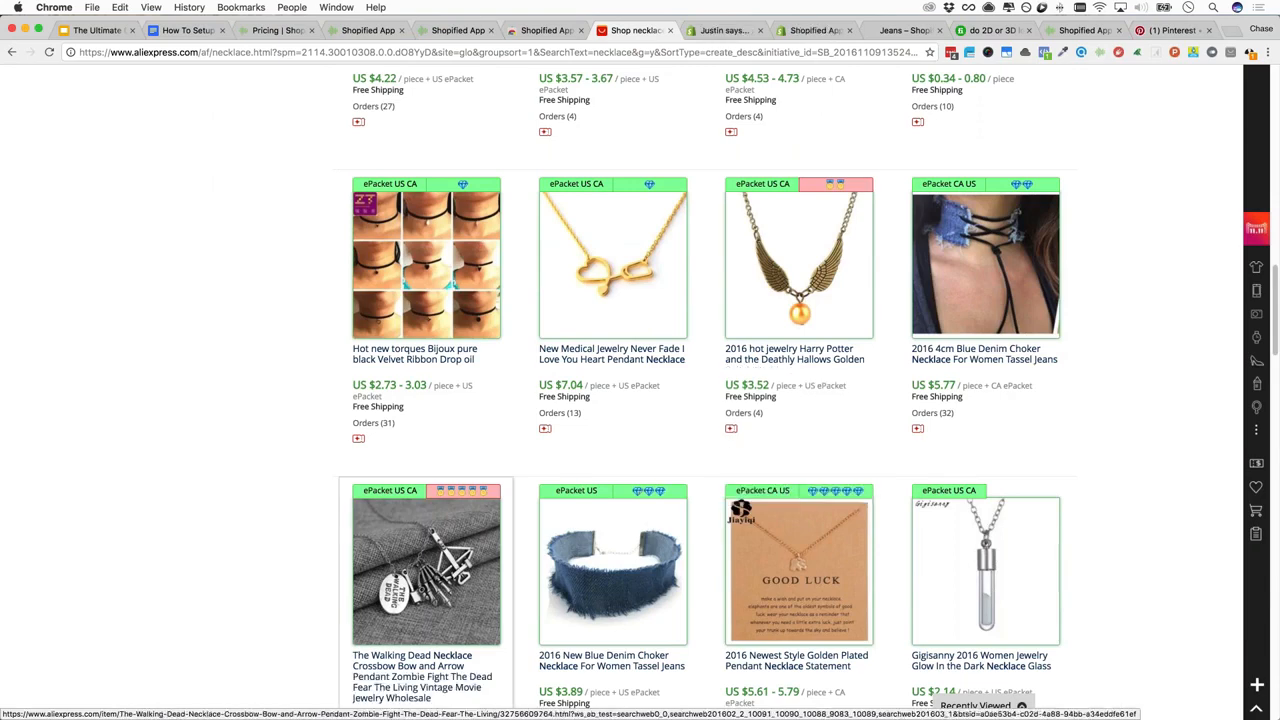
{"action": "scroll", "coordinate": [640, 400], "scroll_direction": "down", "scroll_amount": 7}
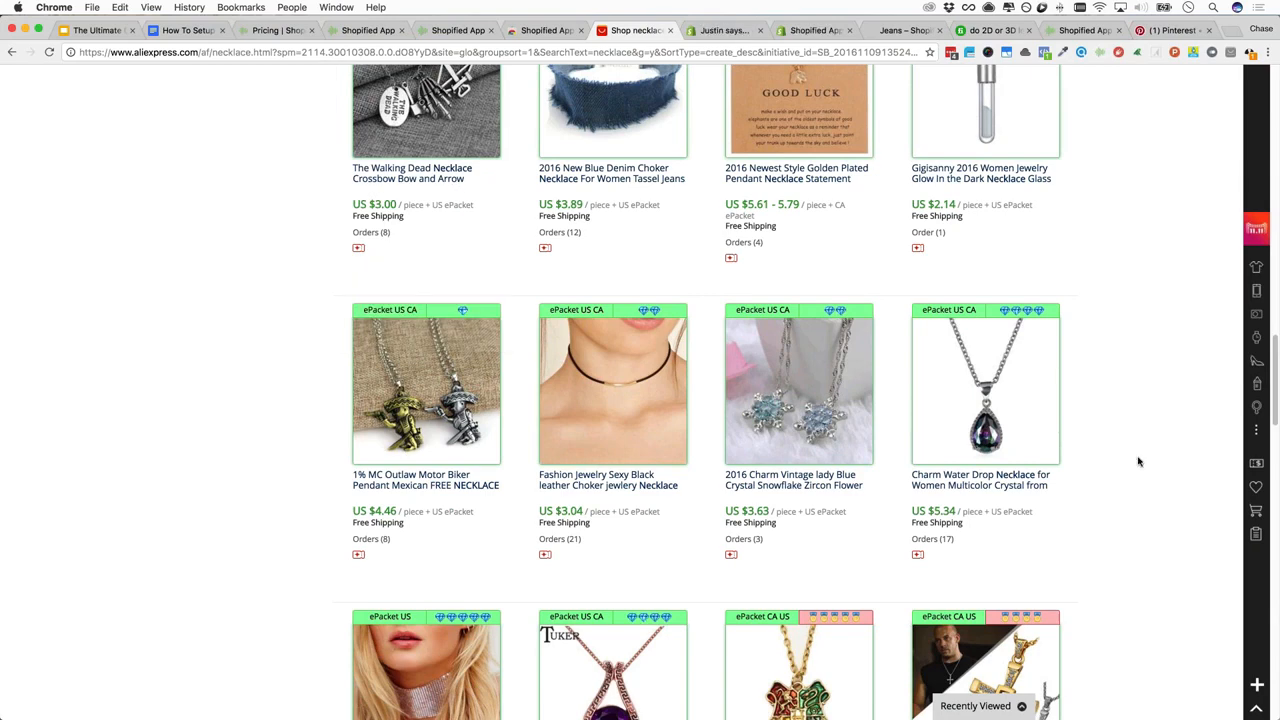
{"action": "scroll", "coordinate": [1138, 461], "scroll_direction": "down", "scroll_amount": 3}
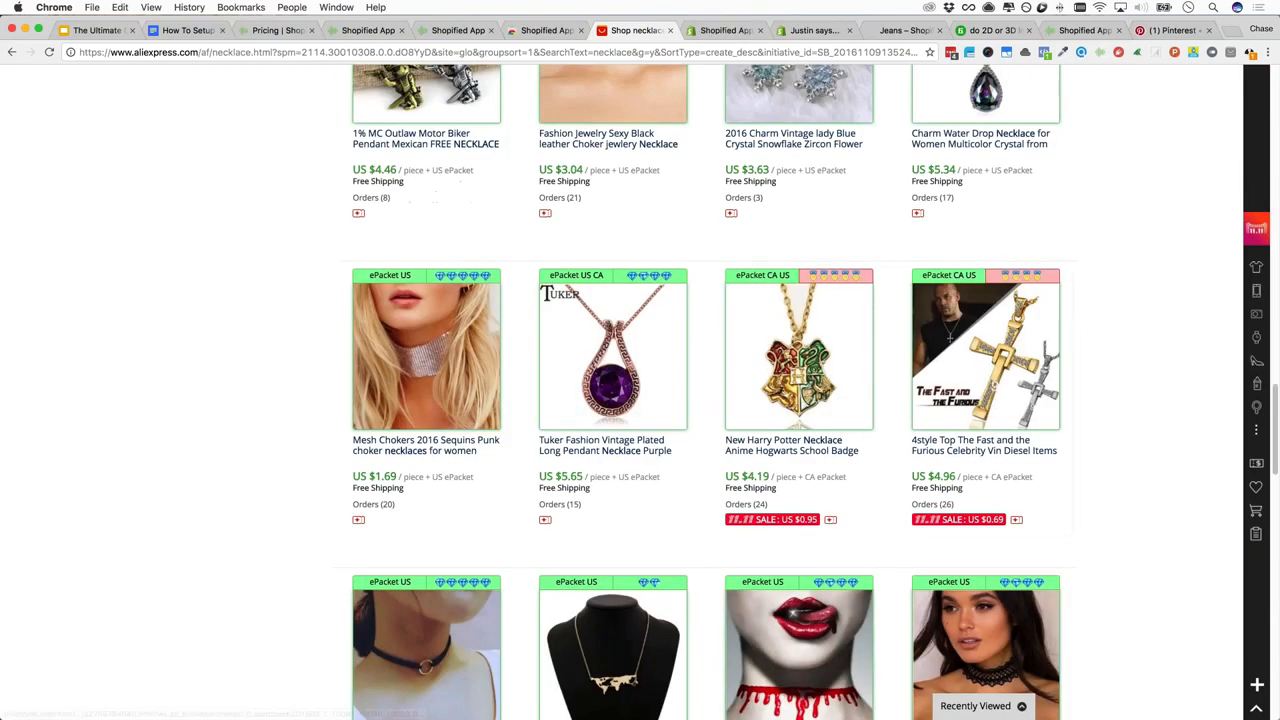
{"action": "scroll", "coordinate": [1101, 433], "scroll_direction": "down", "scroll_amount": 2}
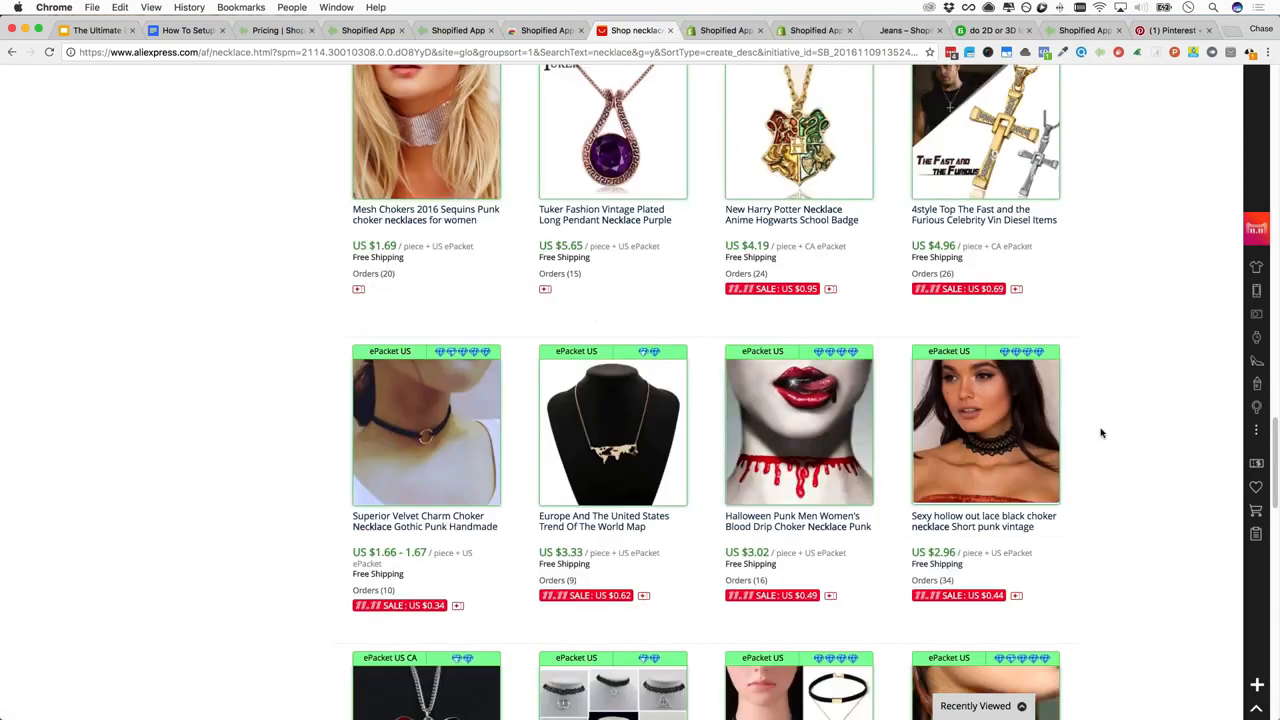
{"action": "scroll", "coordinate": [1101, 433], "scroll_direction": "down", "scroll_amount": 3}
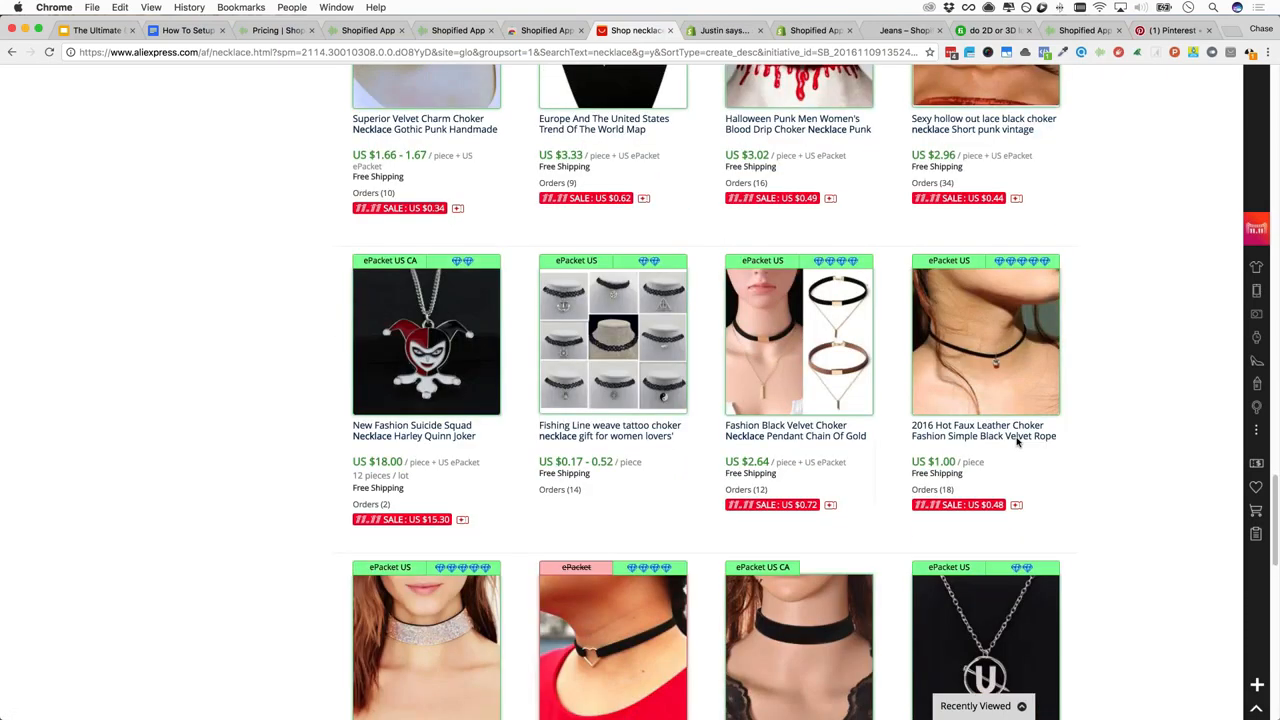
{"action": "scroll", "coordinate": [1018, 442], "scroll_direction": "down", "scroll_amount": 3}
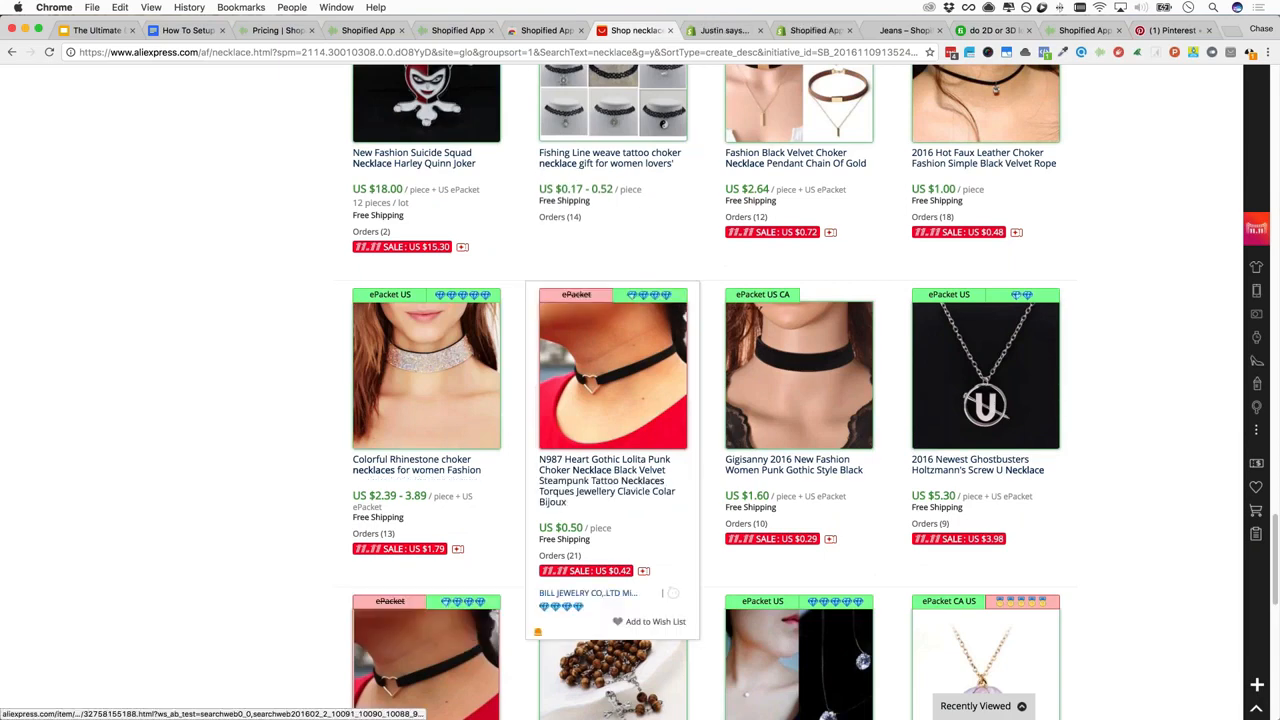
{"action": "scroll", "coordinate": [680, 377], "scroll_direction": "down", "scroll_amount": 3}
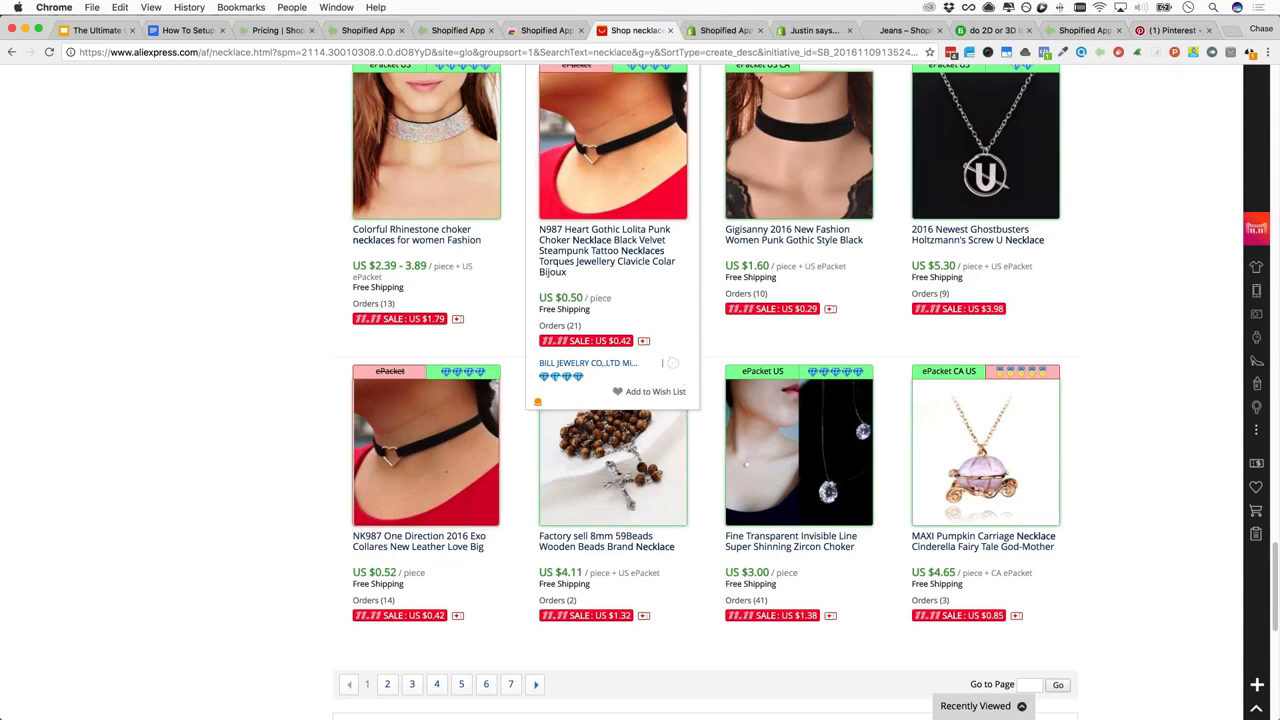
{"action": "scroll", "coordinate": [612, 350], "scroll_direction": "up", "scroll_amount": 20}
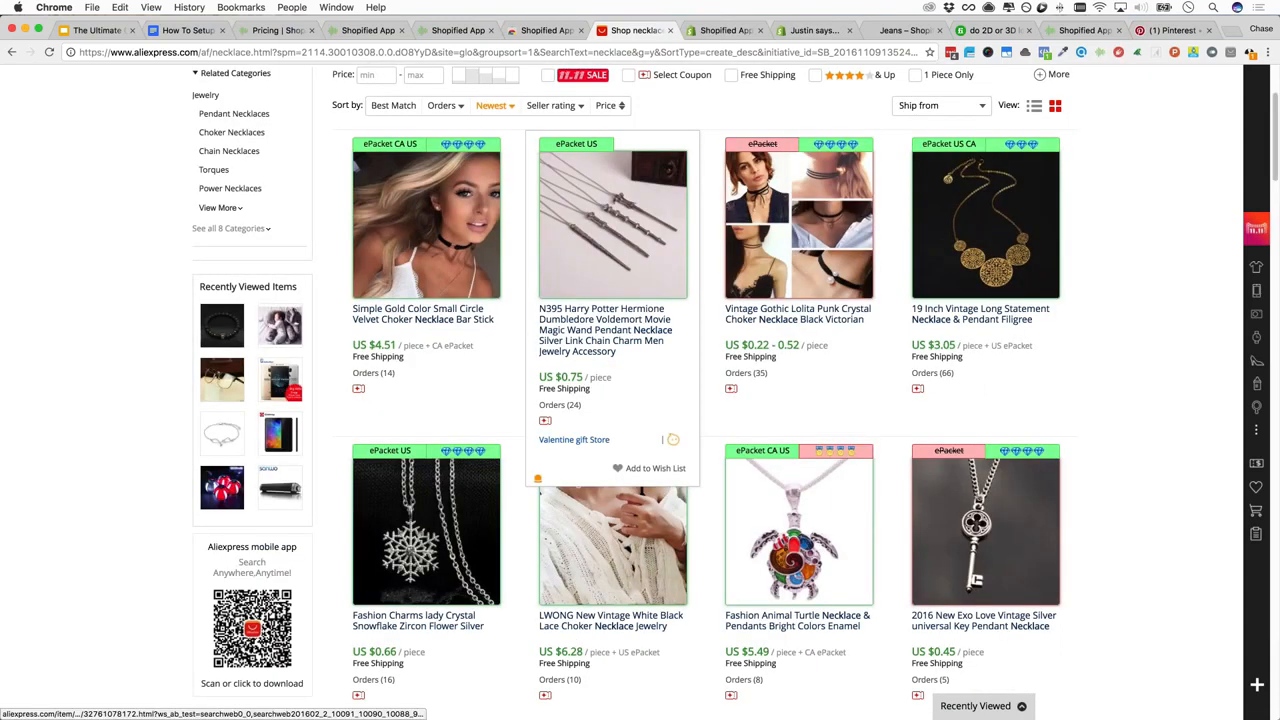
{"action": "scroll", "coordinate": [612, 390], "scroll_direction": "down", "scroll_amount": 10}
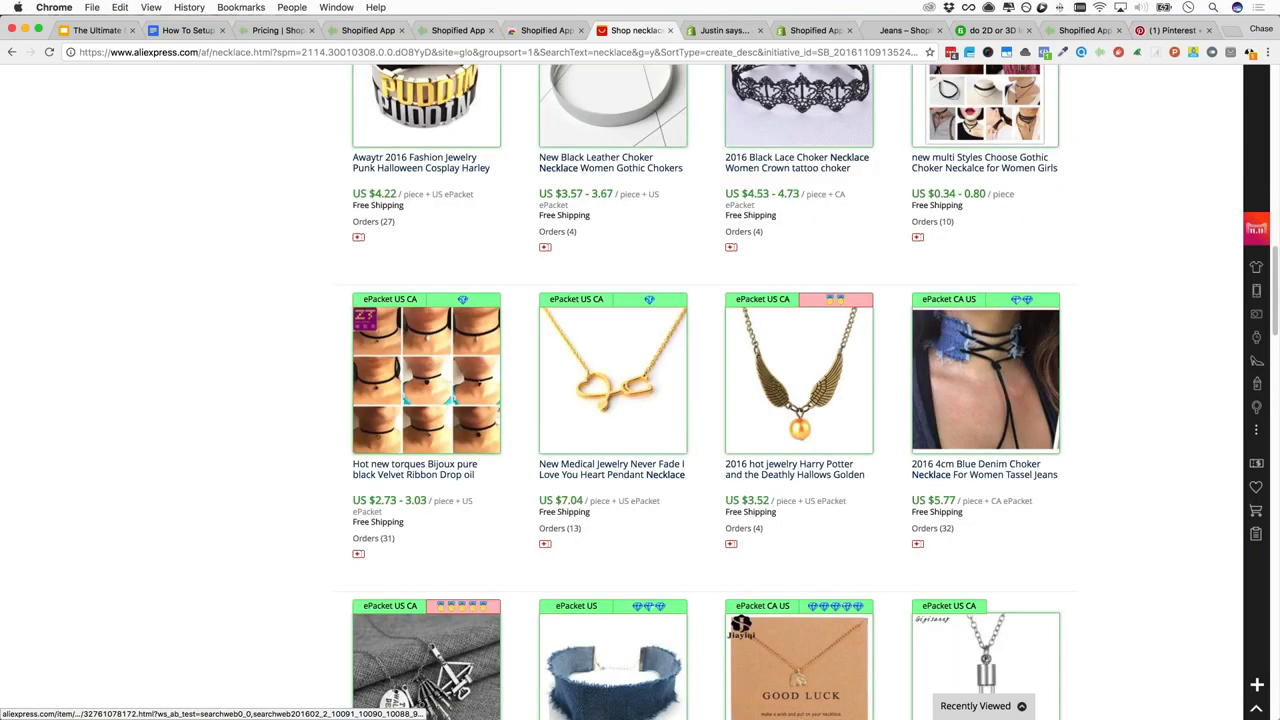
{"action": "scroll", "coordinate": [612, 390], "scroll_direction": "up", "scroll_amount": 10}
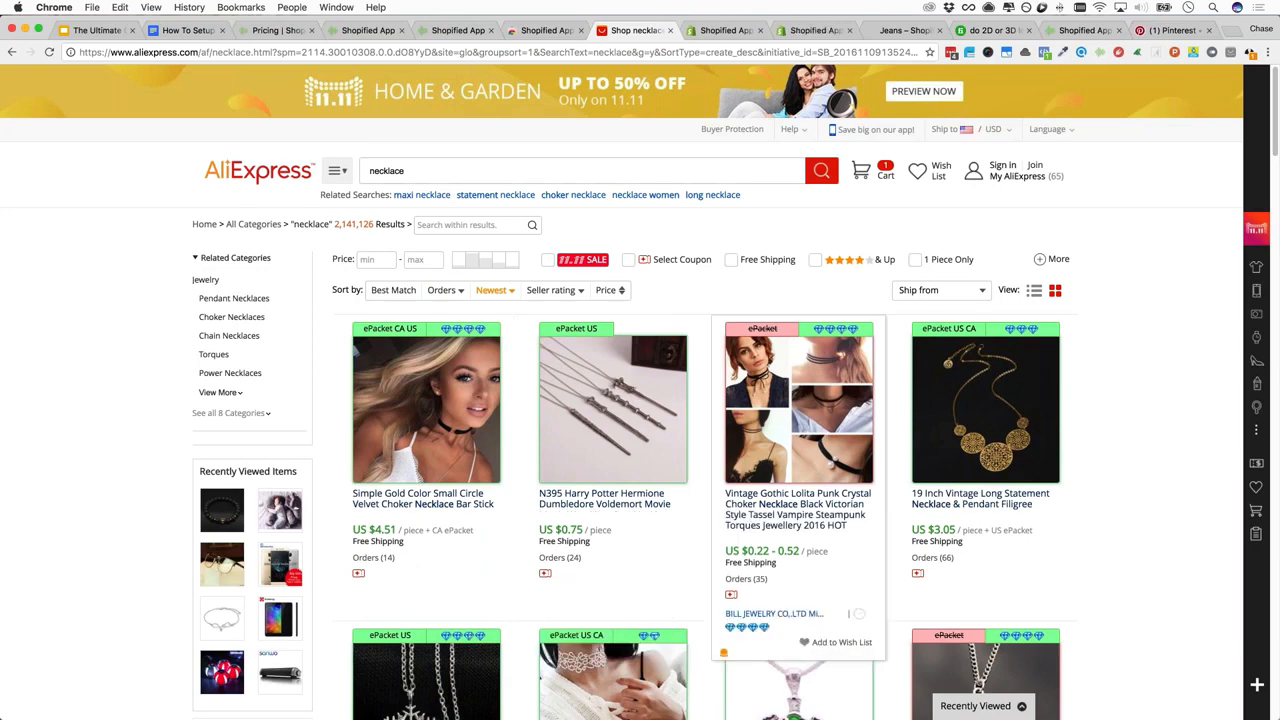
{"action": "left_click", "coordinate": [408, 171]}
{"action": "key", "text": "super+a"}
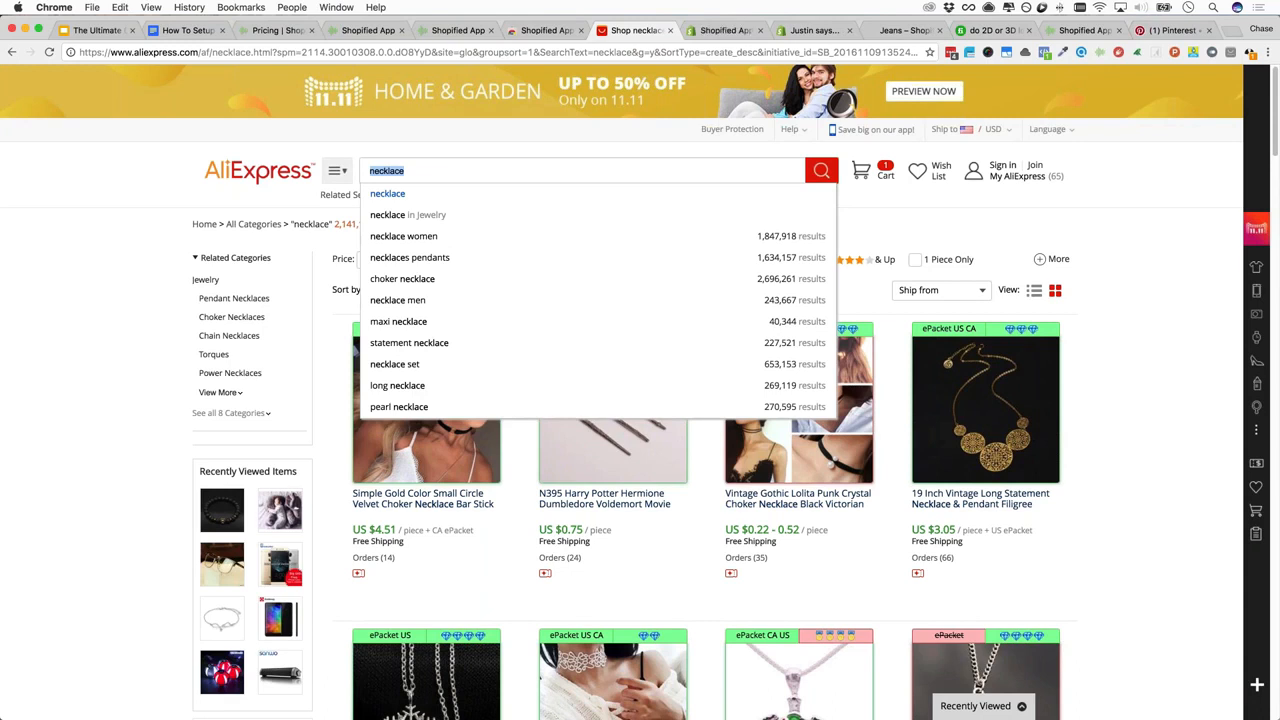
{"action": "key", "text": "Escape"}
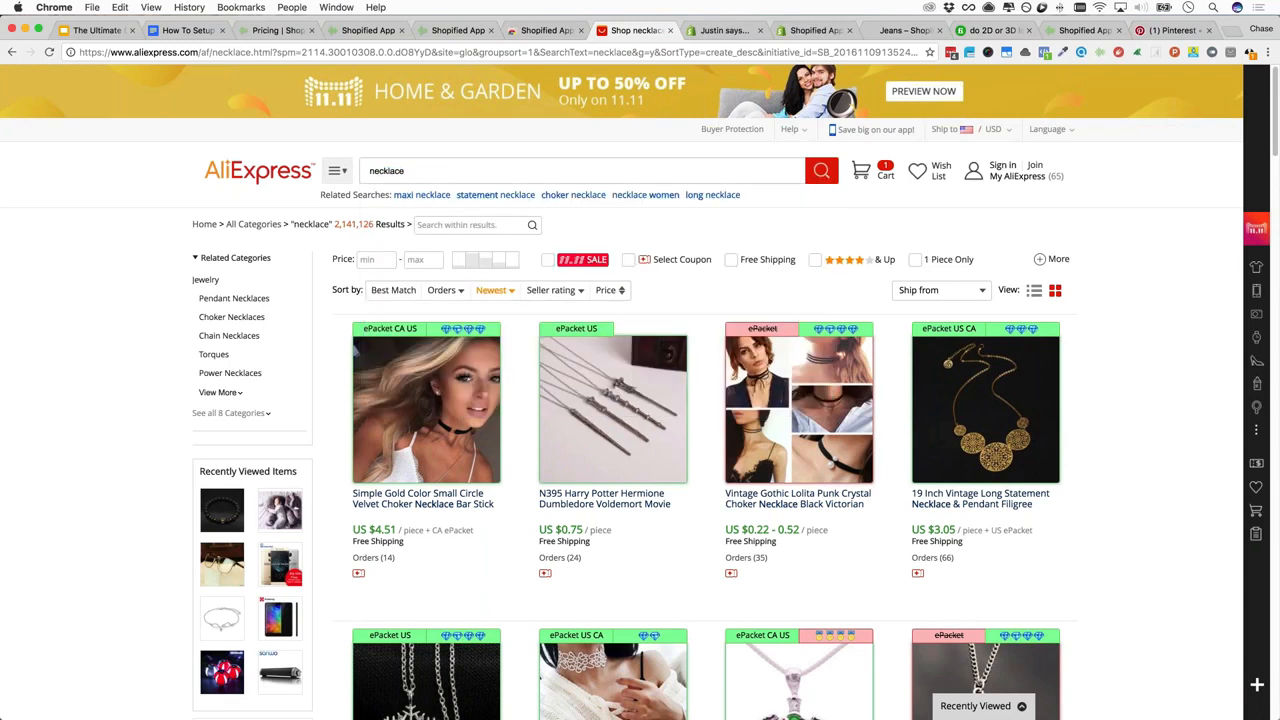
{"action": "mouse_move", "coordinate": [337, 171]}
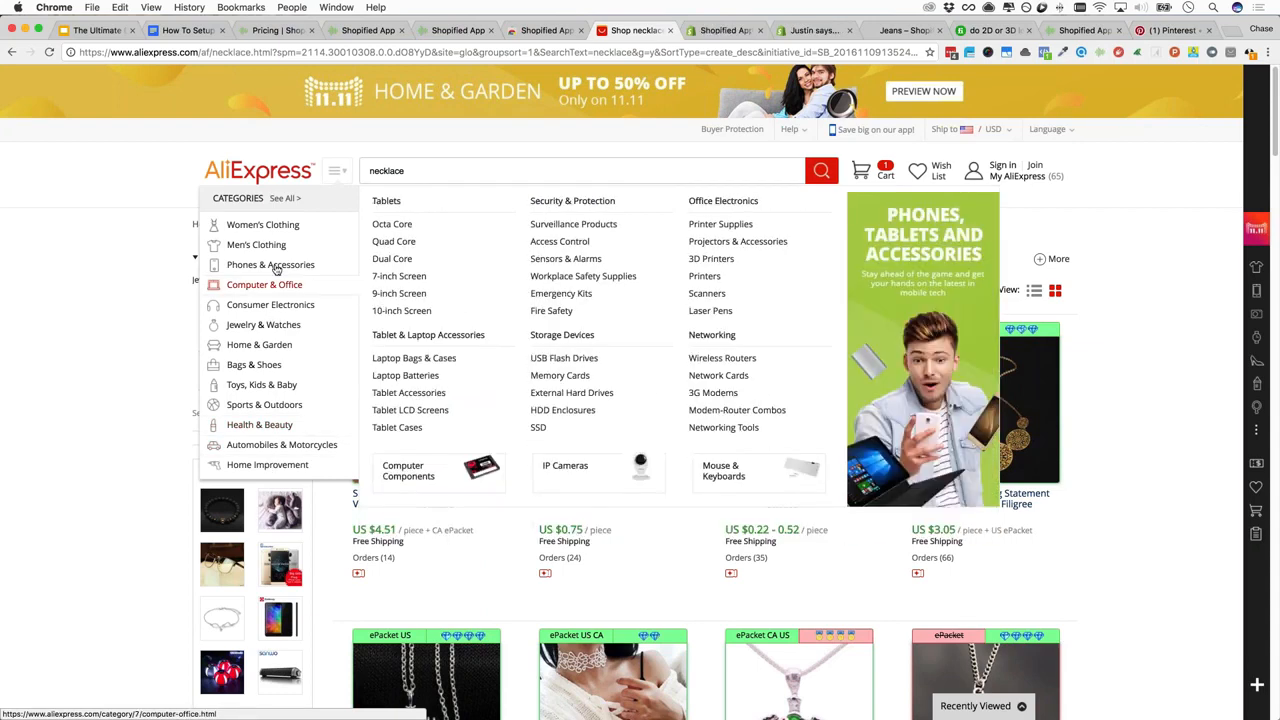
{"action": "mouse_move", "coordinate": [276, 266]}
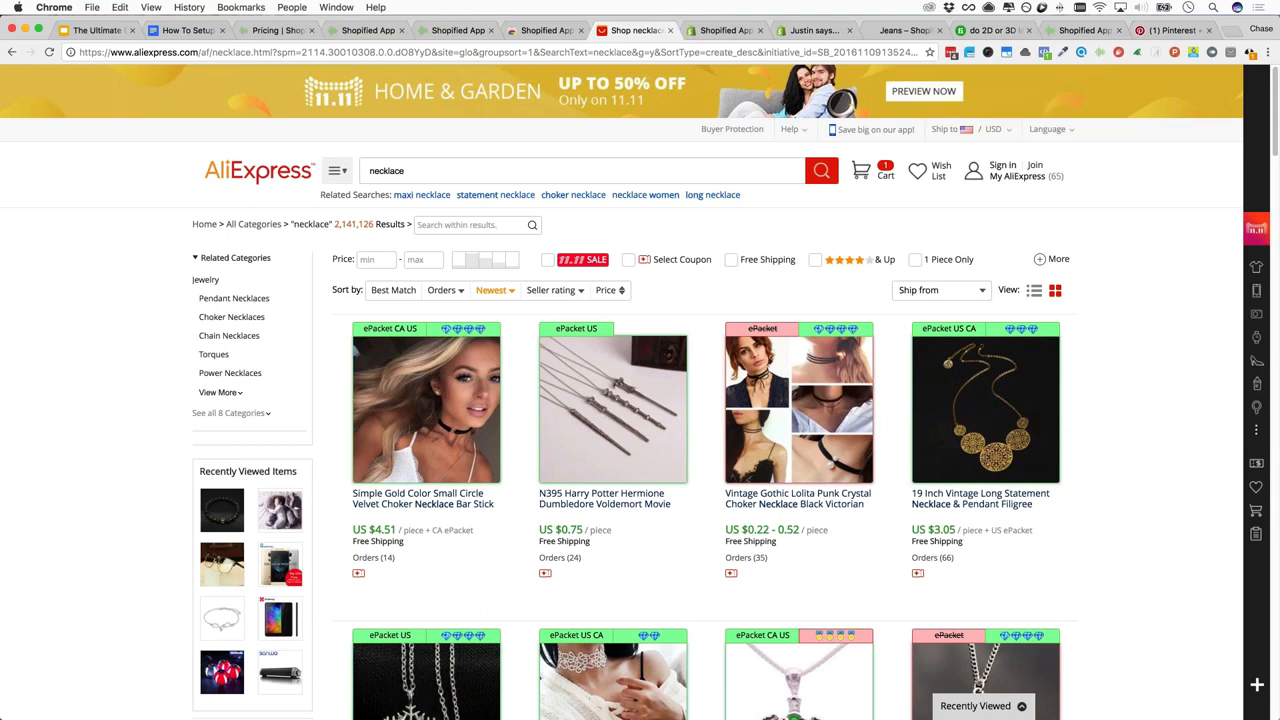
{"action": "key", "text": "super+l"}
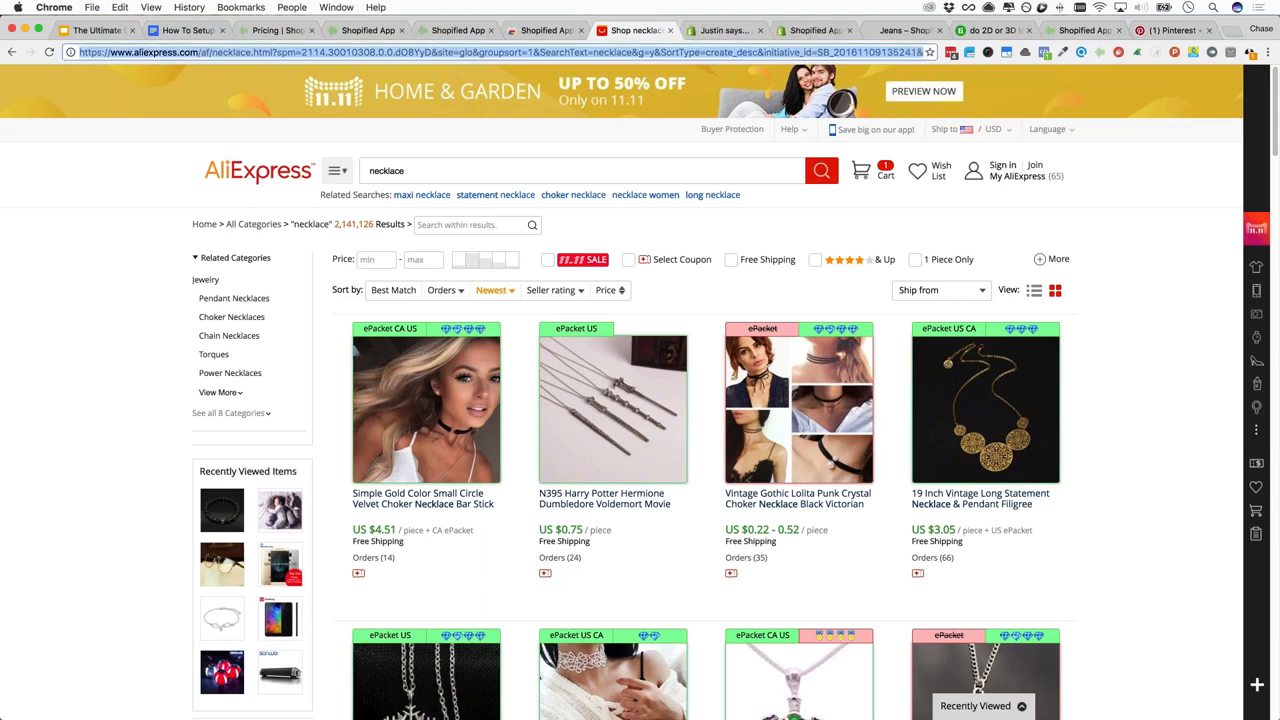
Open facebook.com in its own window and turn off chat for all contacts
{"action": "type", "text": "fac"}
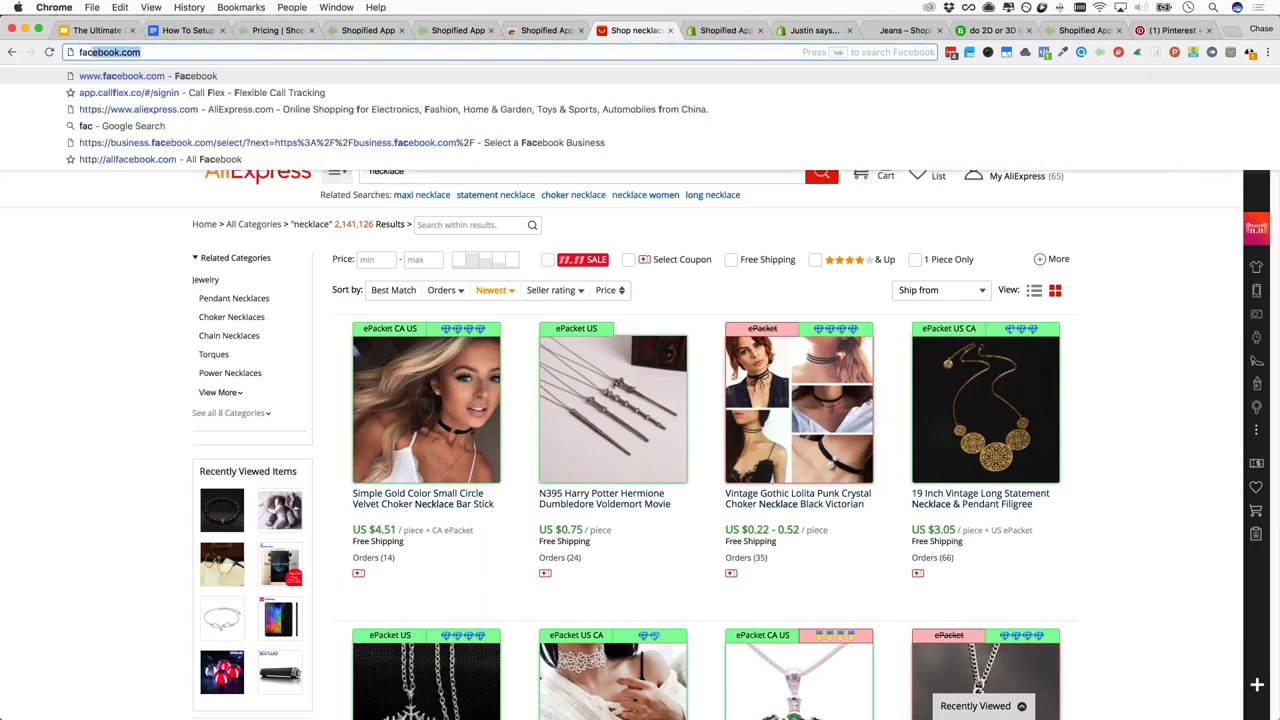
{"action": "type", "text": "eb"}
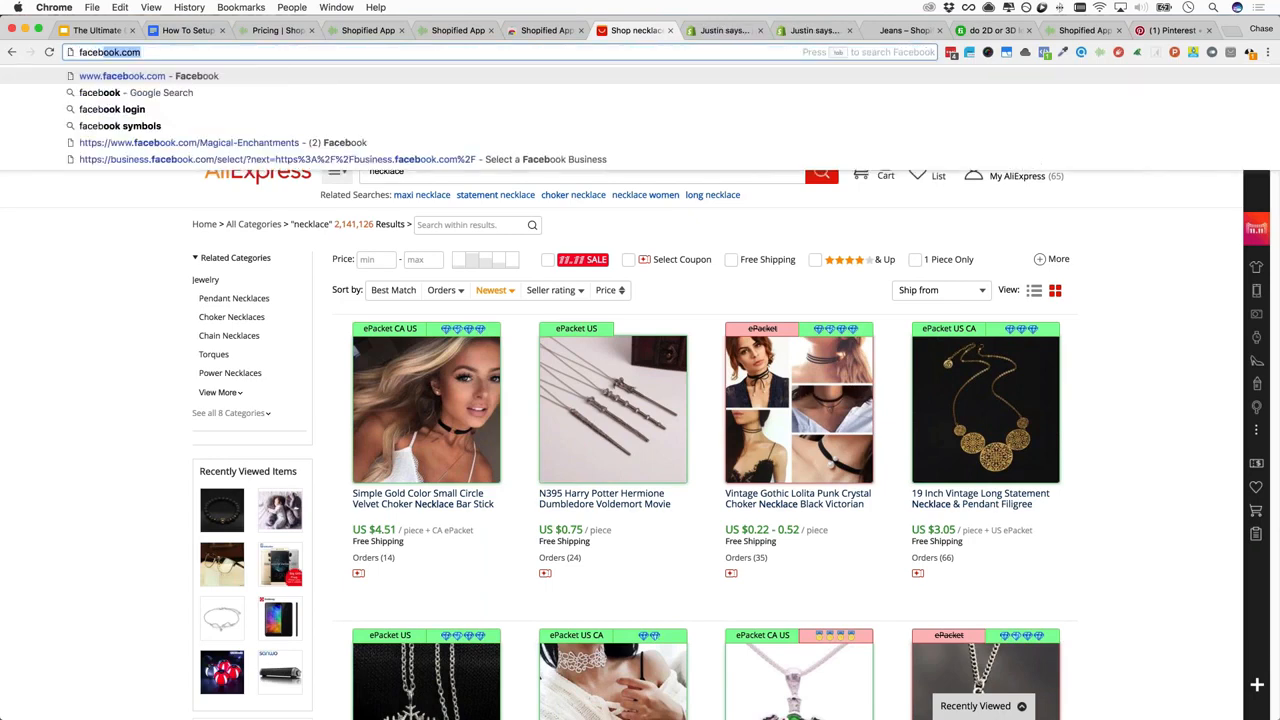
{"action": "key", "text": "Return"}
{"action": "key", "text": "super+t"}
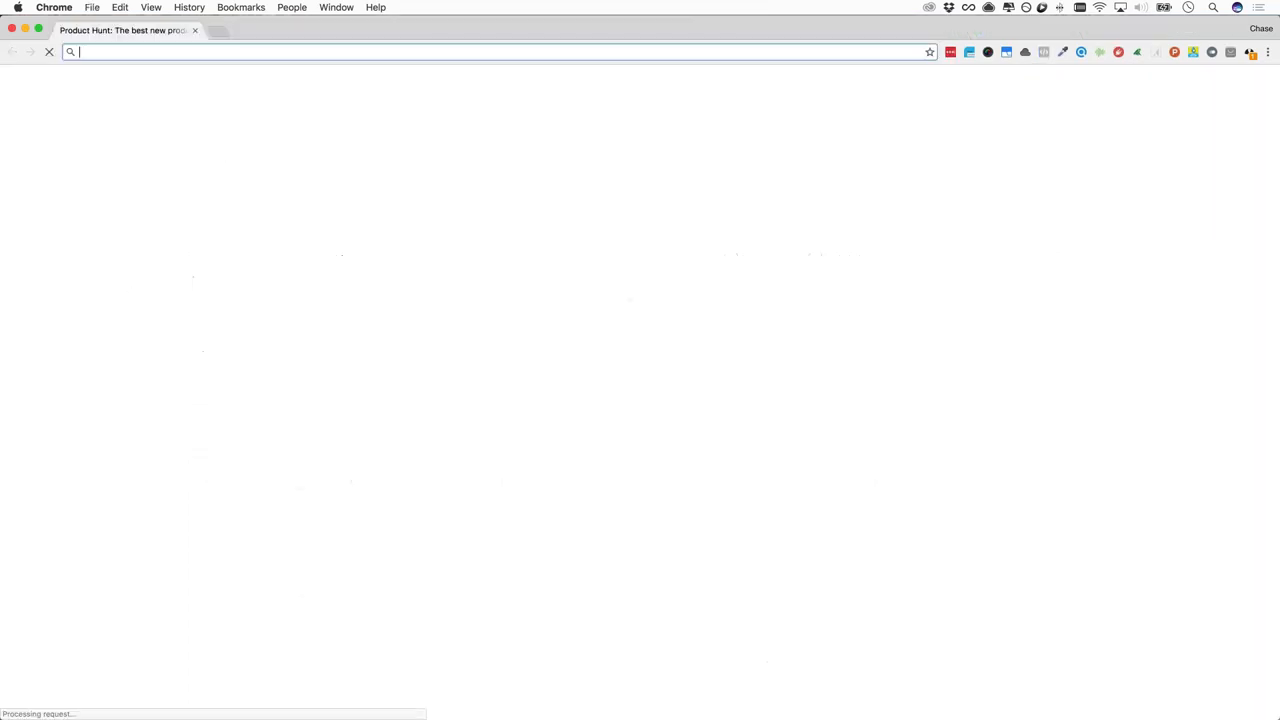
{"action": "left_click_drag", "start_coordinate": [600, 29], "coordinate": [0, 20]}
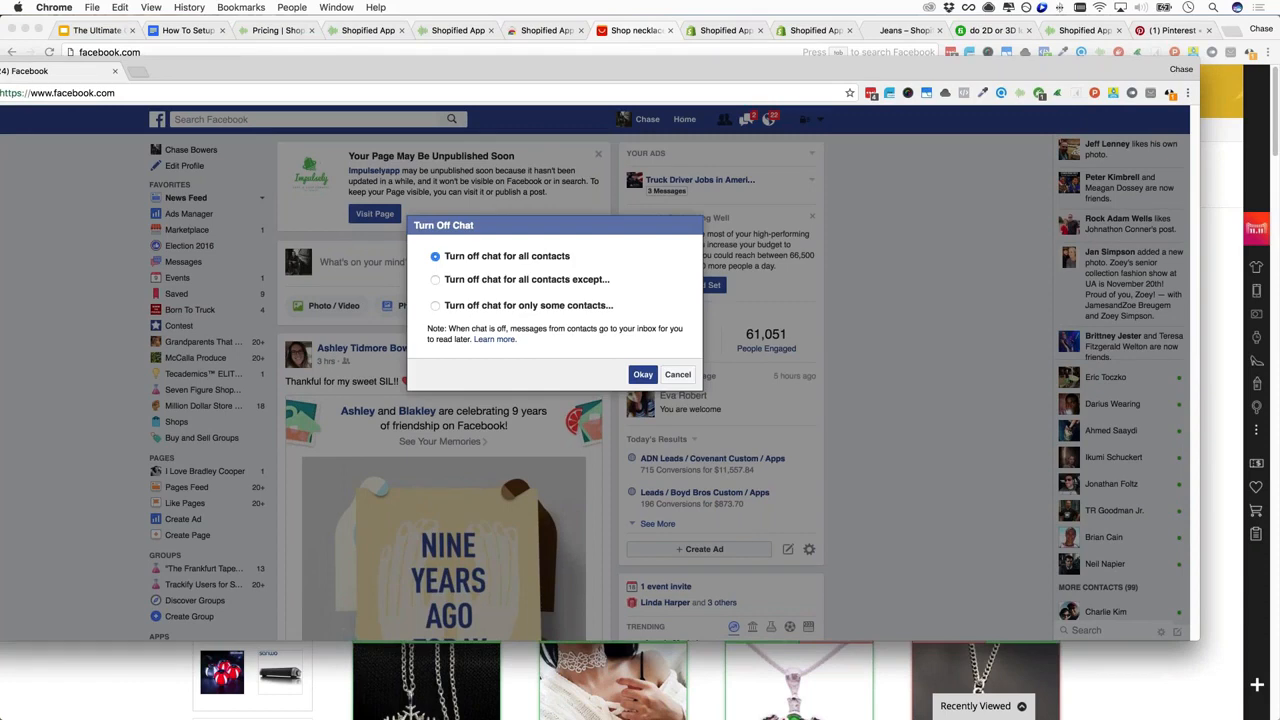
{"action": "key", "text": "Return"}
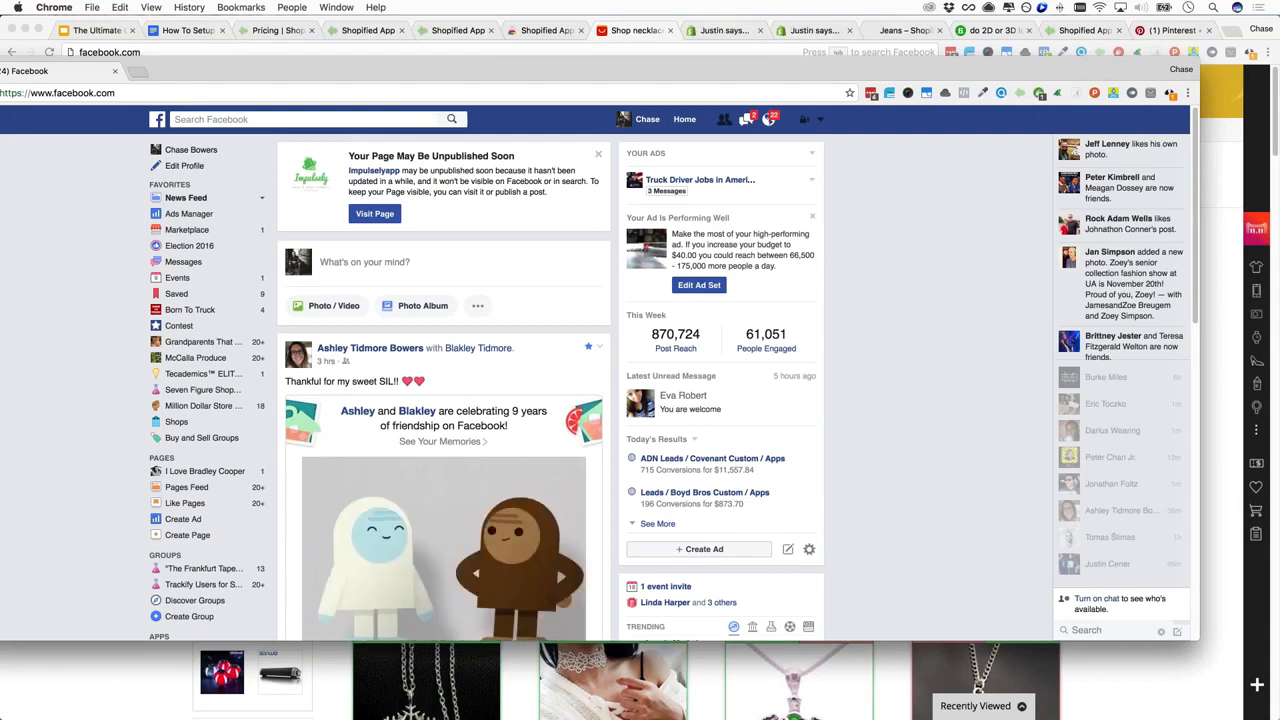
{"action": "left_click", "coordinate": [303, 119]}
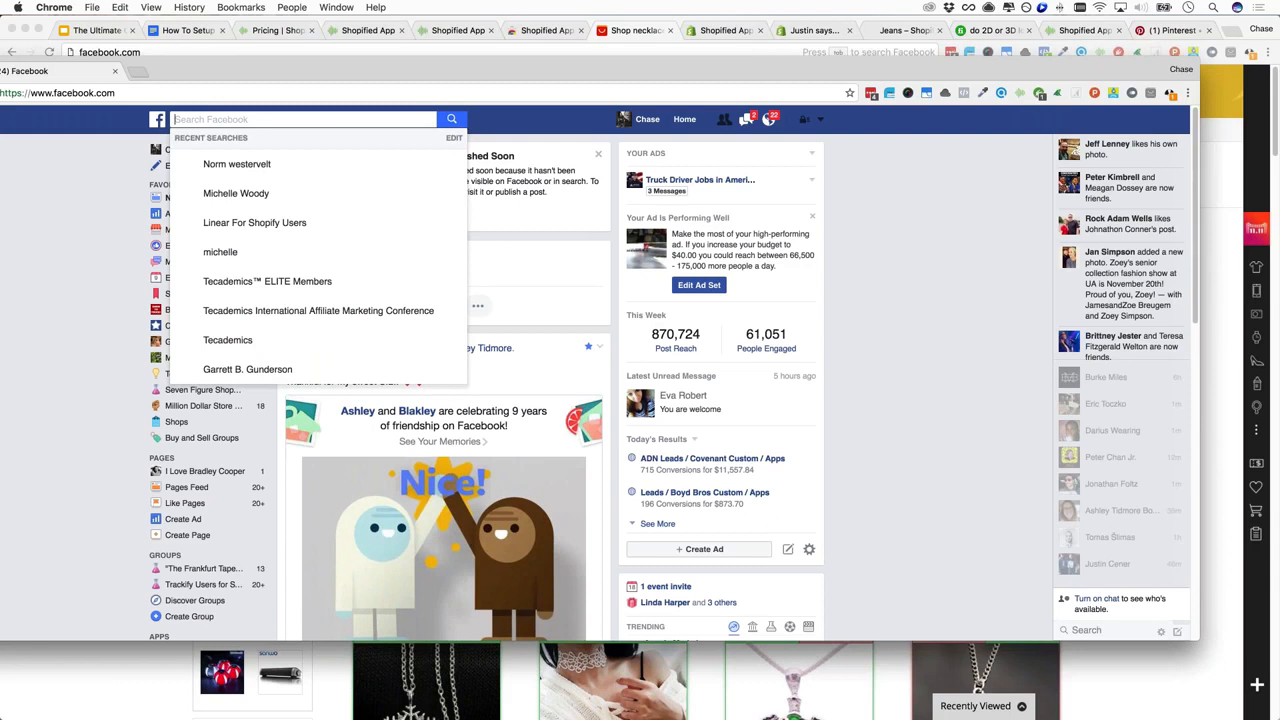
Search Facebook for 'just pay shipping' and scroll through the results
{"action": "left_click_drag", "start_coordinate": [600, 71], "coordinate": [680, 66]}
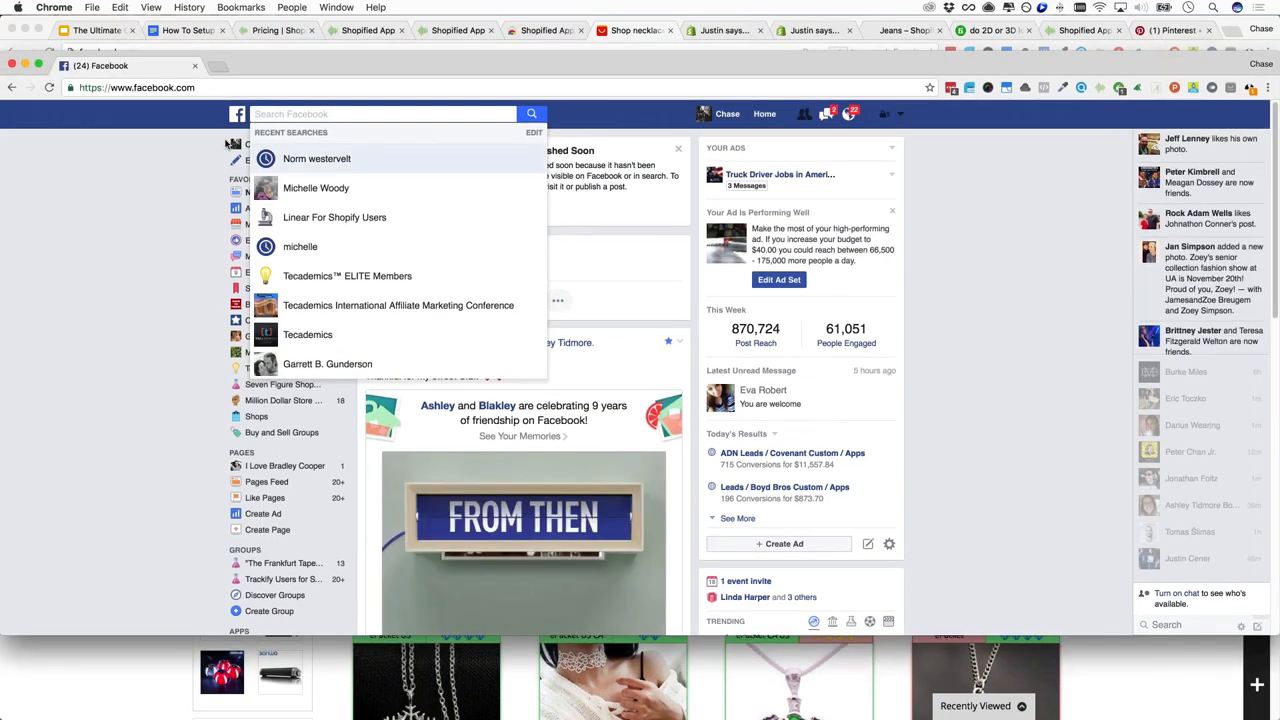
{"action": "type", "text": "j"}
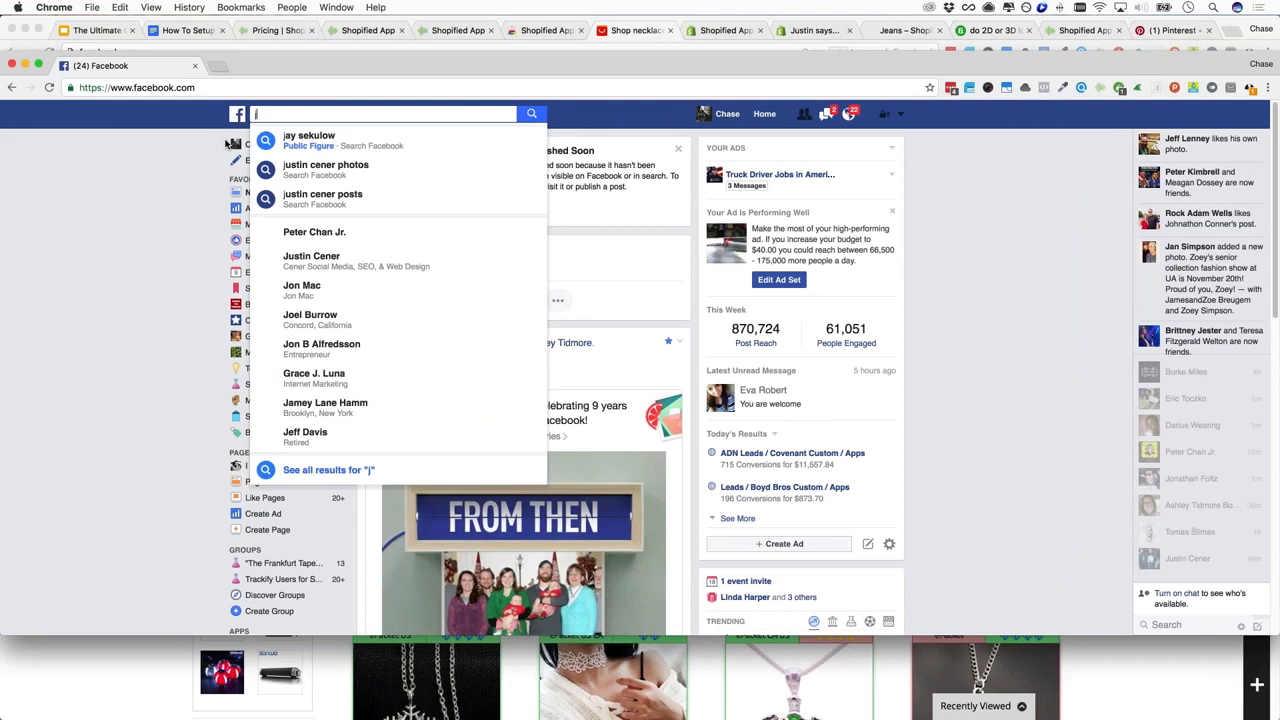
{"action": "type", "text": "ust pay shipping"}
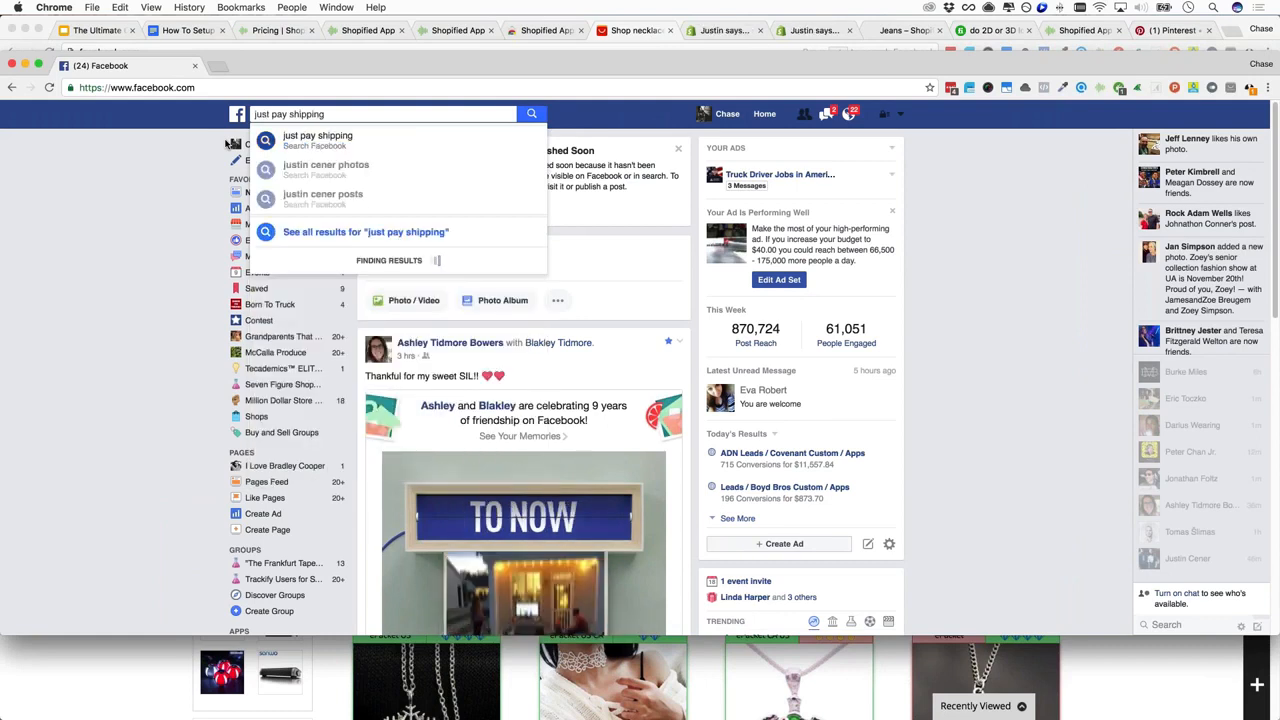
{"action": "key", "text": "Return"}
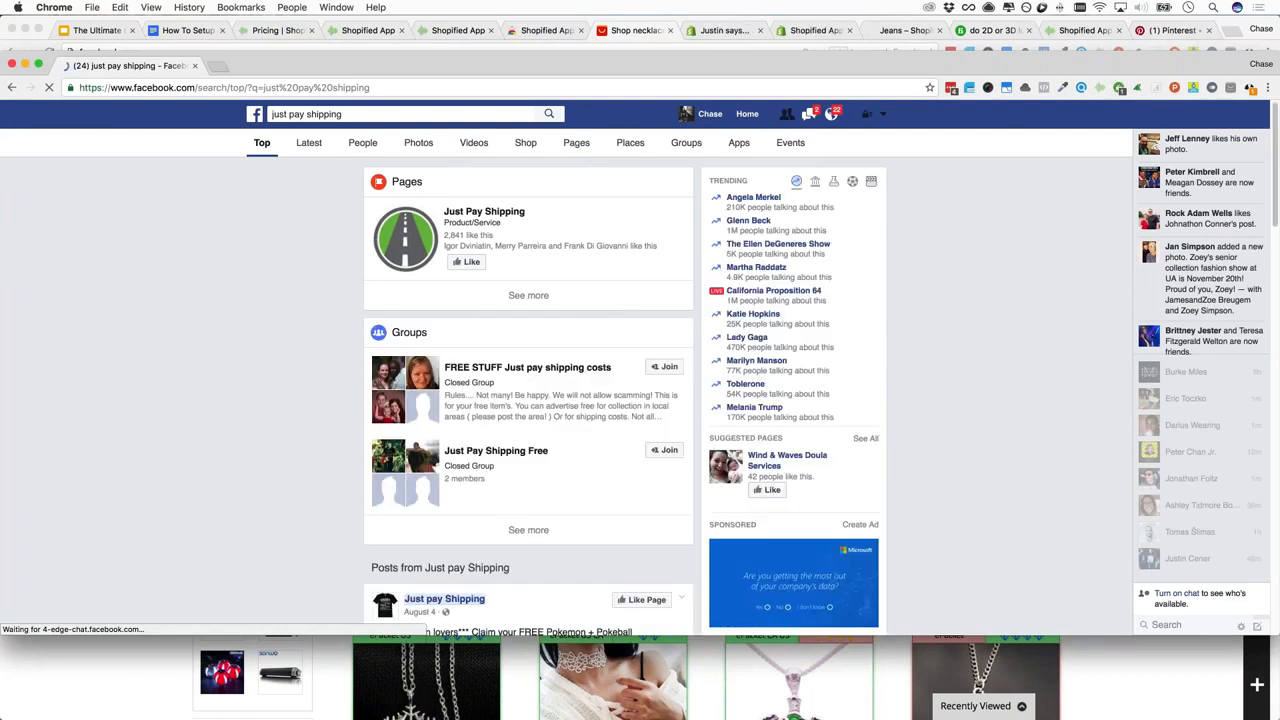
{"action": "scroll", "coordinate": [528, 400], "scroll_direction": "down", "scroll_amount": 5}
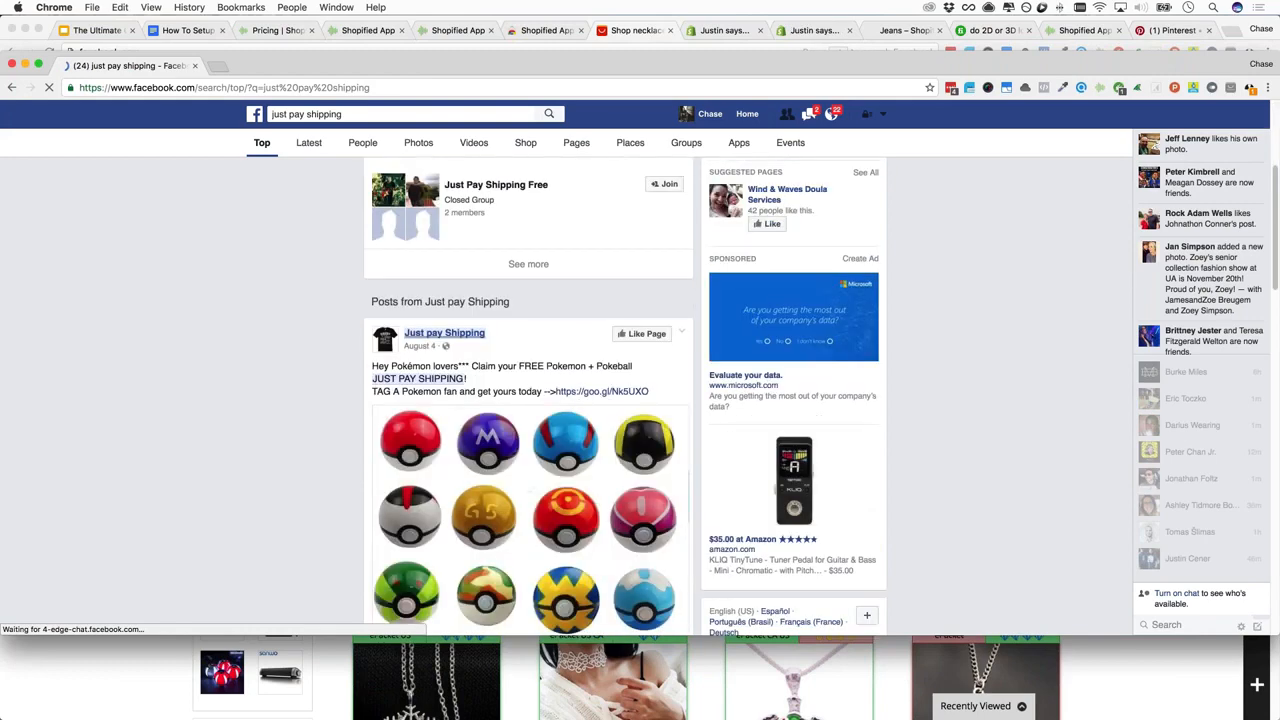
{"action": "scroll", "coordinate": [528, 400], "scroll_direction": "down", "scroll_amount": 5}
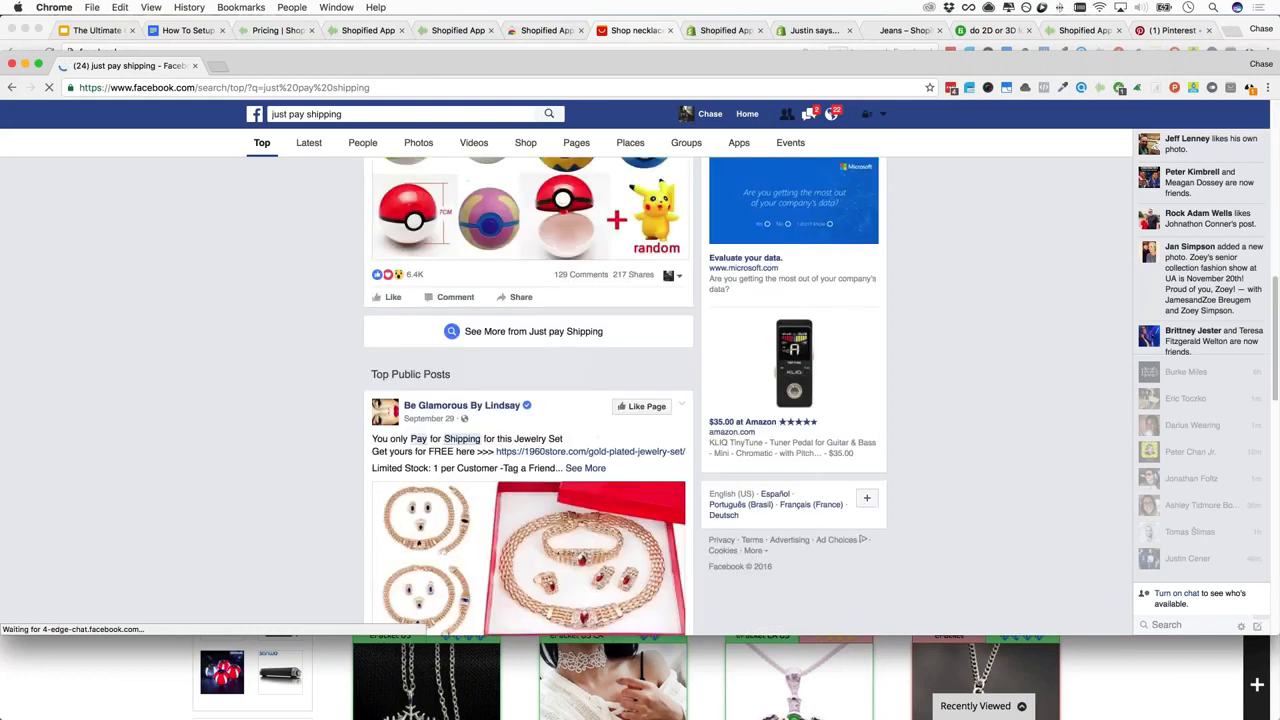
{"action": "scroll", "coordinate": [528, 400], "scroll_direction": "down", "scroll_amount": 3}
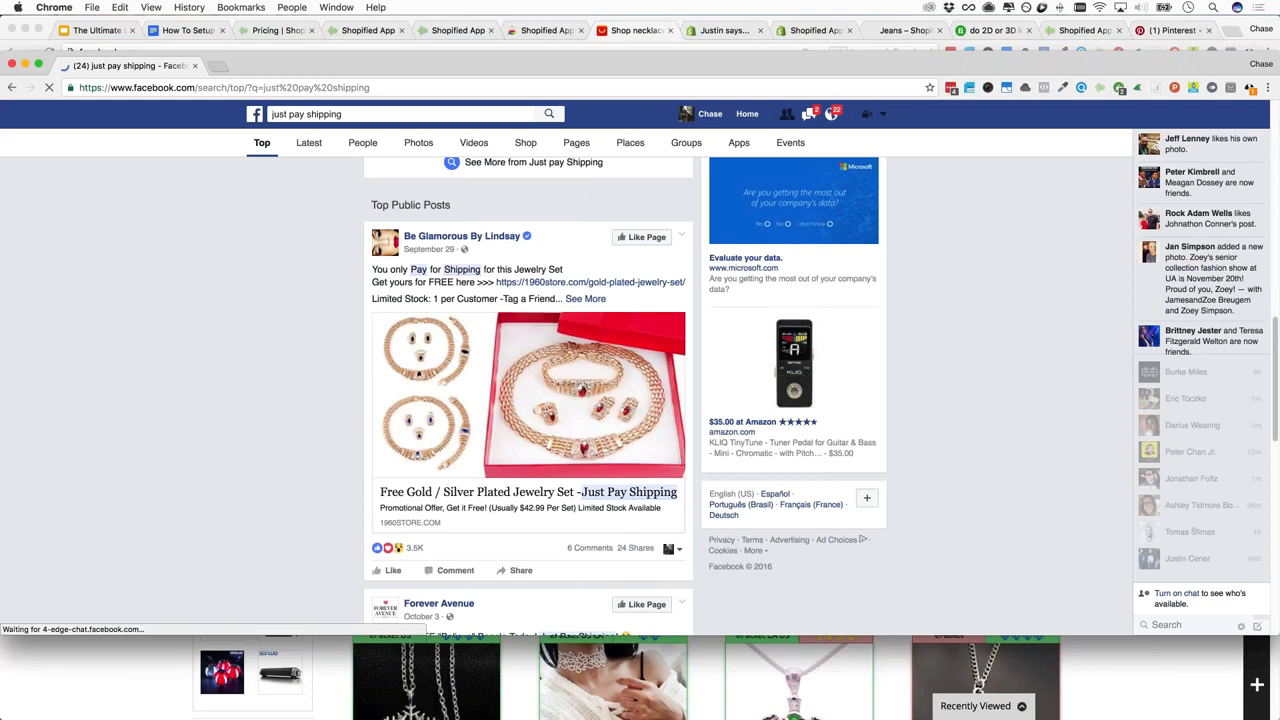
{"action": "scroll", "coordinate": [418, 335], "scroll_direction": "down", "scroll_amount": 4}
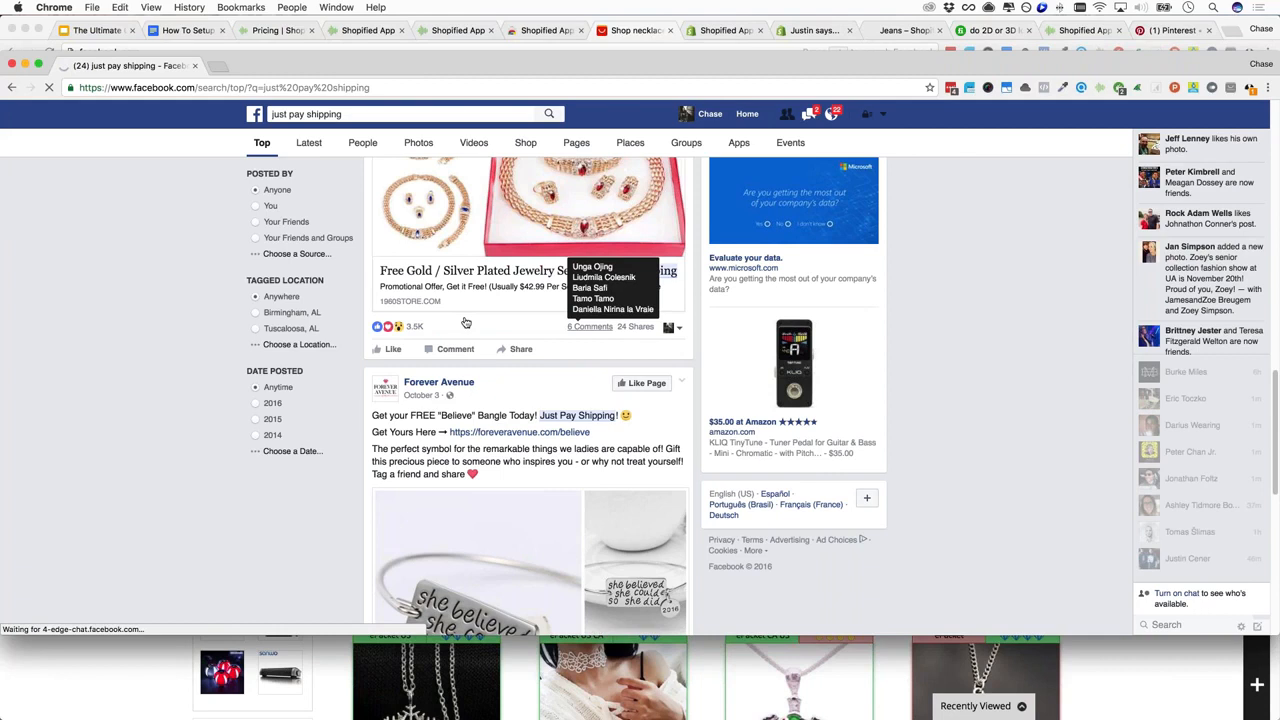
{"action": "scroll", "coordinate": [486, 321], "scroll_direction": "down", "scroll_amount": 1}
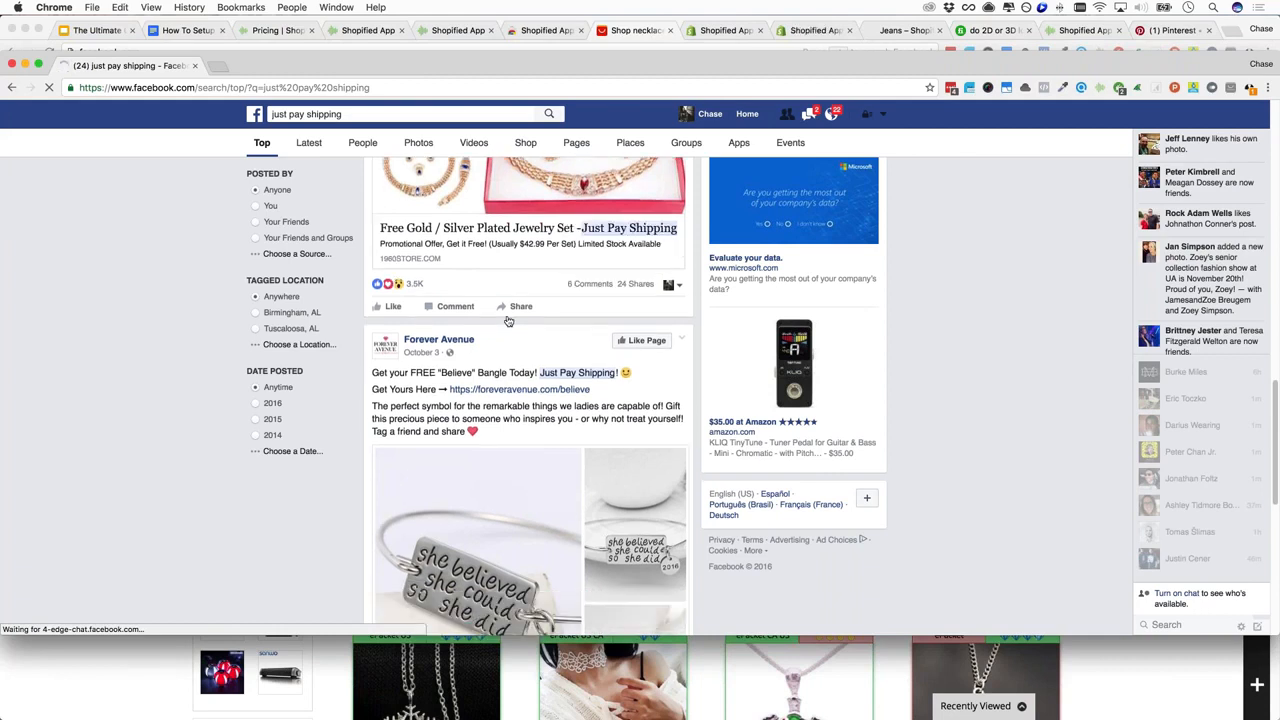
{"action": "scroll", "coordinate": [508, 321], "scroll_direction": "down", "scroll_amount": 4}
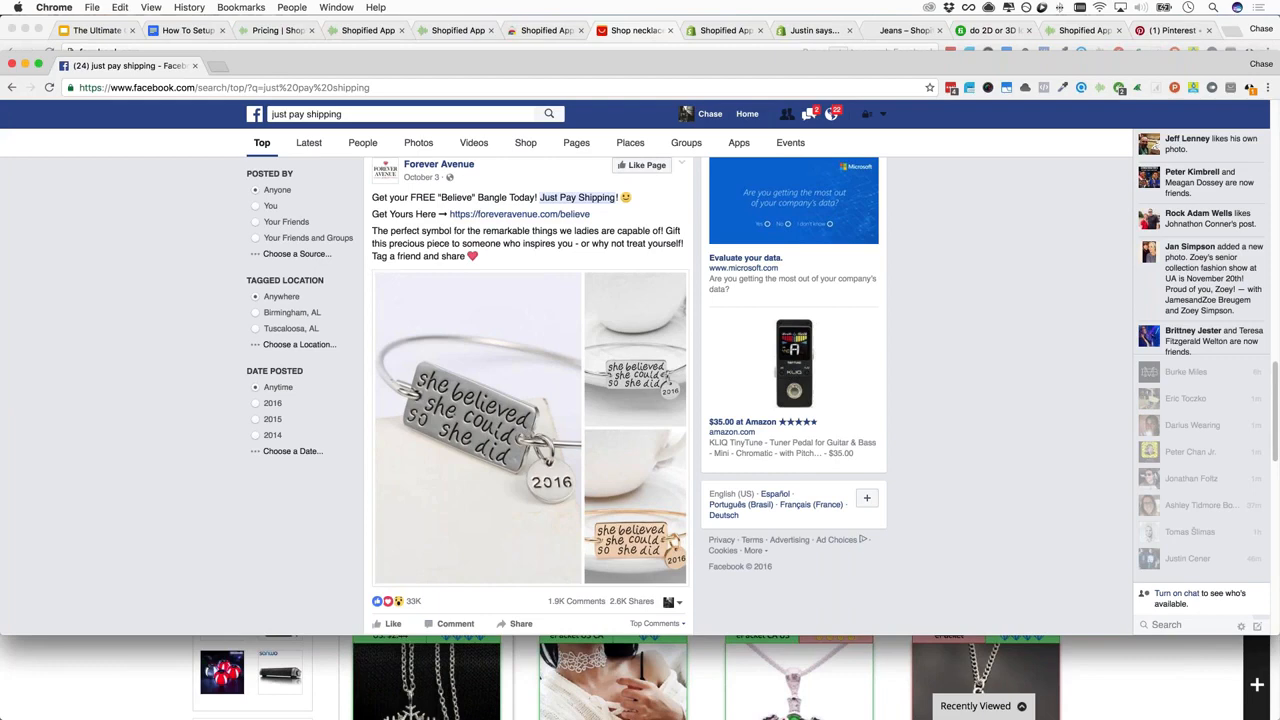
{"action": "scroll", "coordinate": [530, 400], "scroll_direction": "down", "scroll_amount": 3}
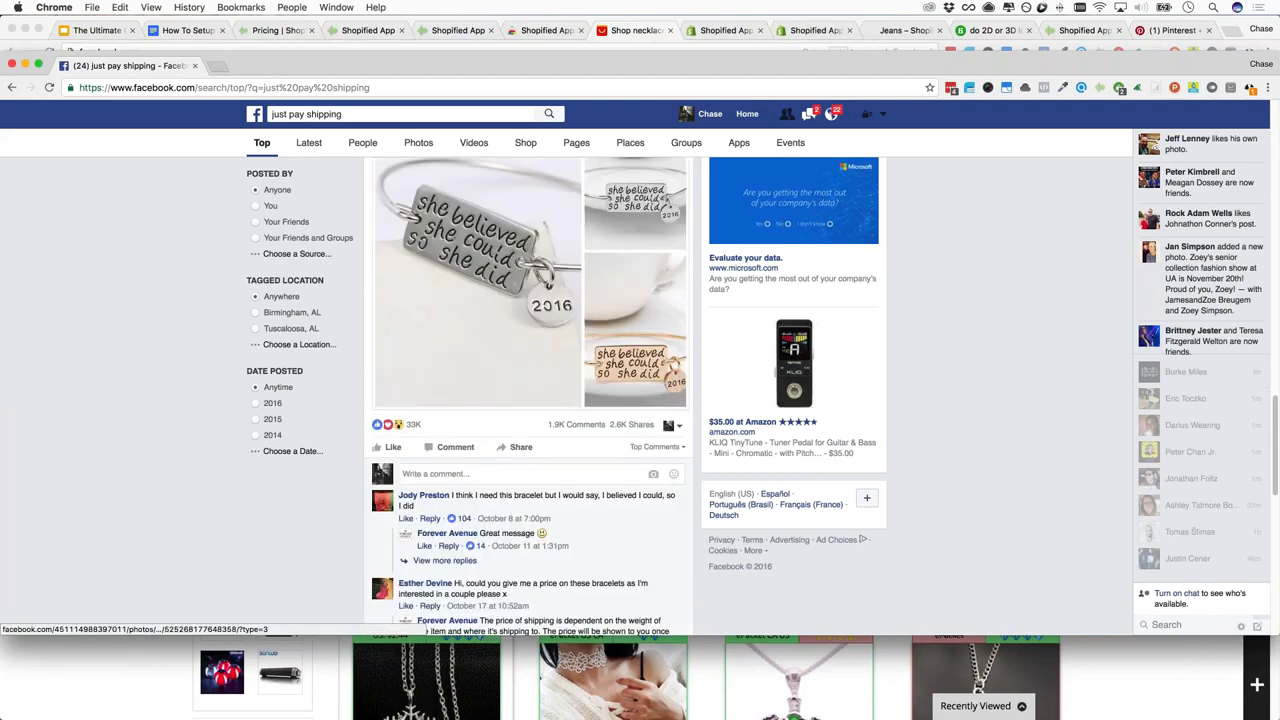
{"action": "scroll", "coordinate": [530, 400], "scroll_direction": "down", "scroll_amount": 2}
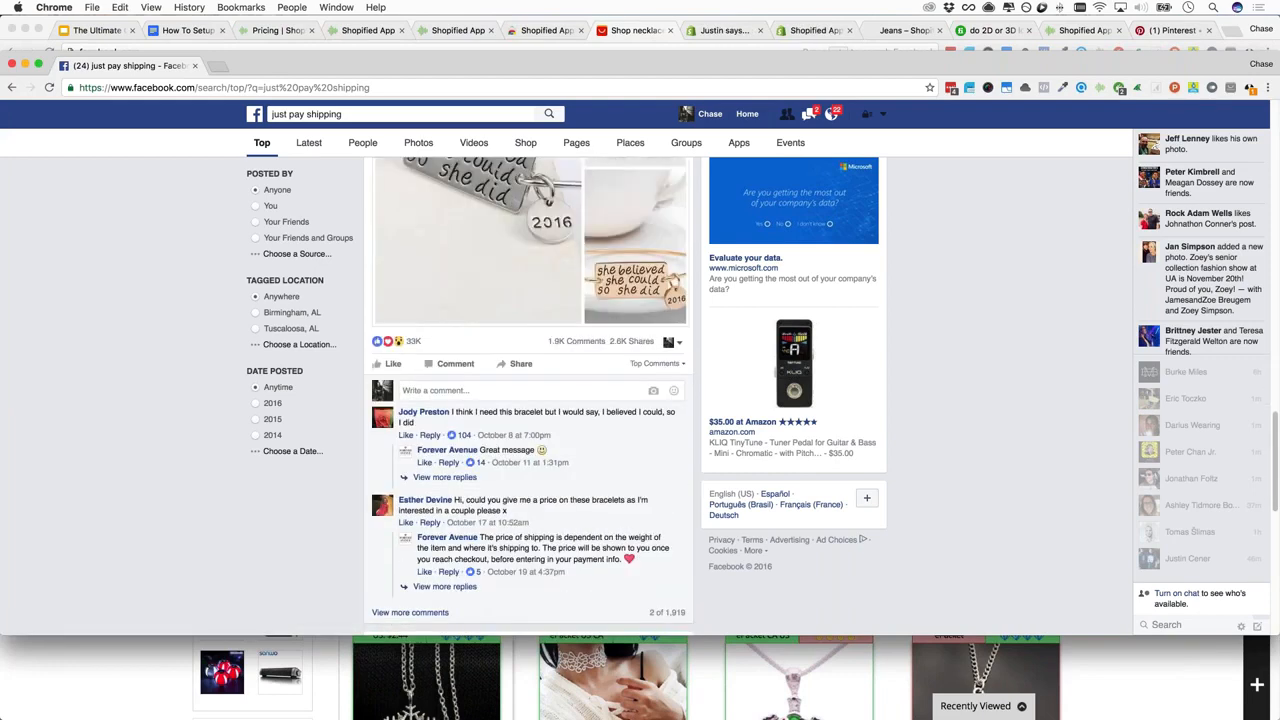
Sort the bracelet post's comments by Most Recent and load more comments
{"action": "left_click", "coordinate": [656, 364]}
{"action": "left_click", "coordinate": [500, 415]}
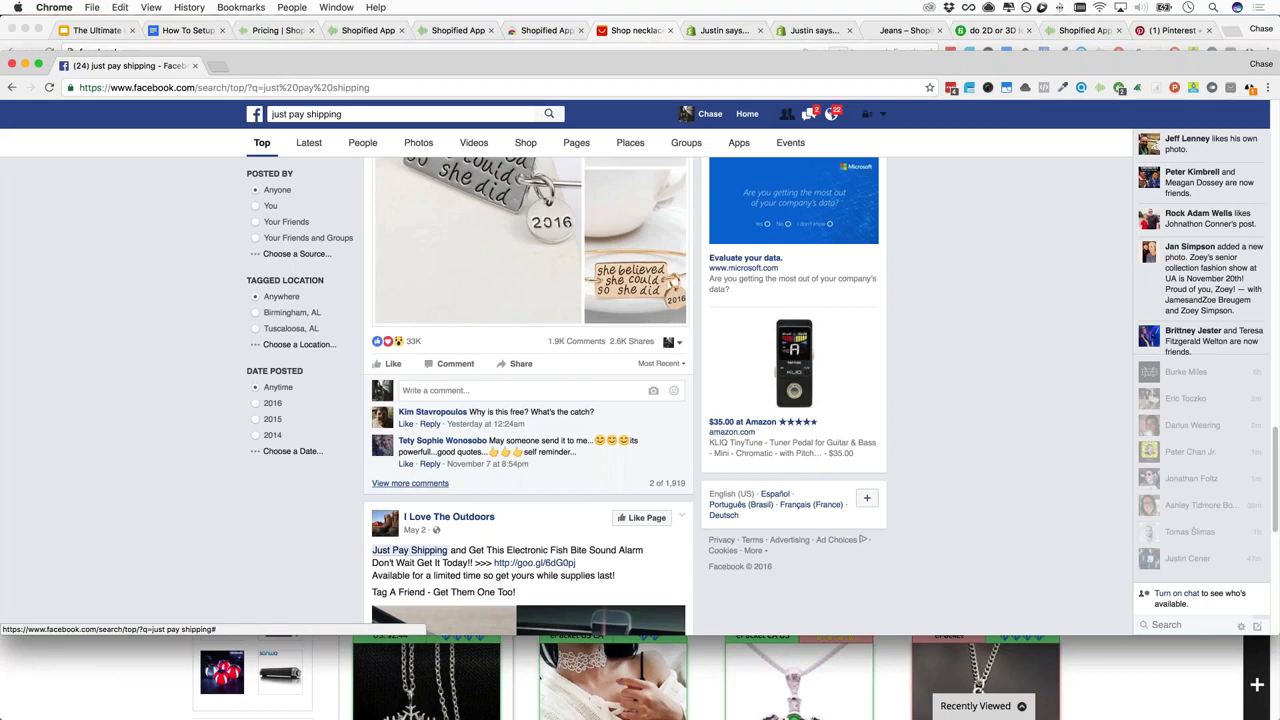
{"action": "left_click", "coordinate": [412, 483]}
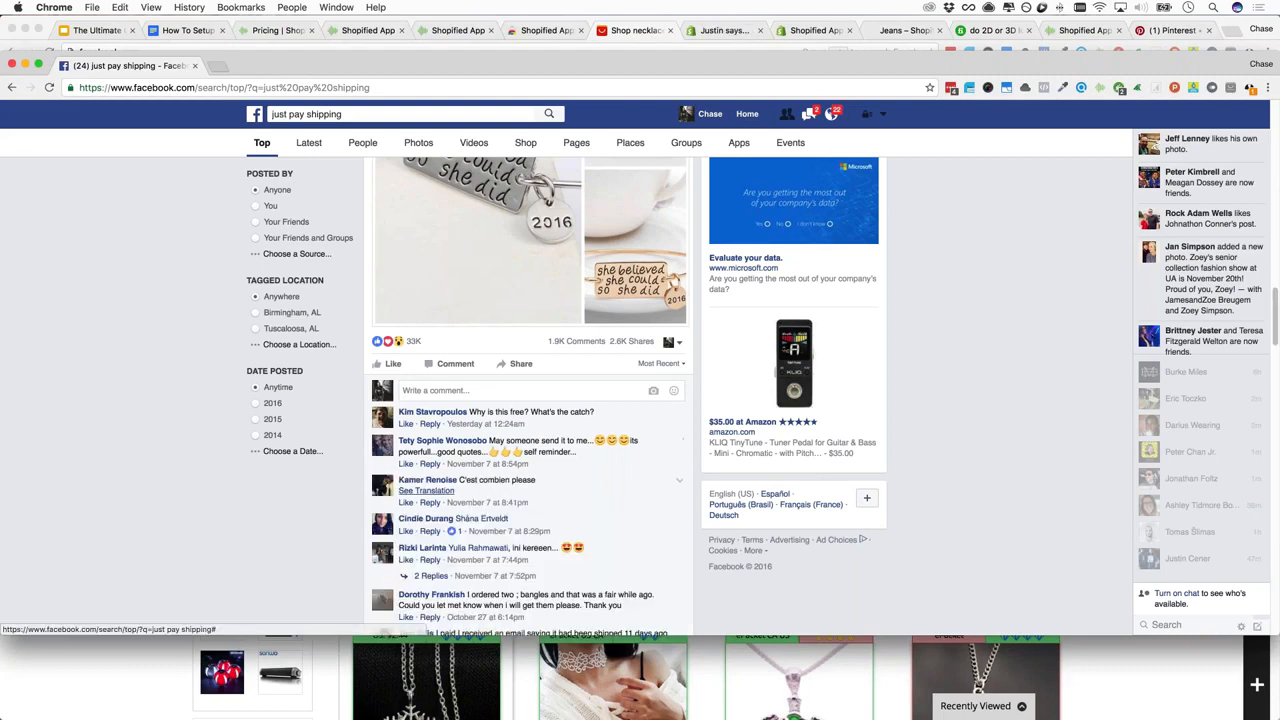
{"action": "scroll", "coordinate": [528, 395], "scroll_direction": "down", "scroll_amount": 3}
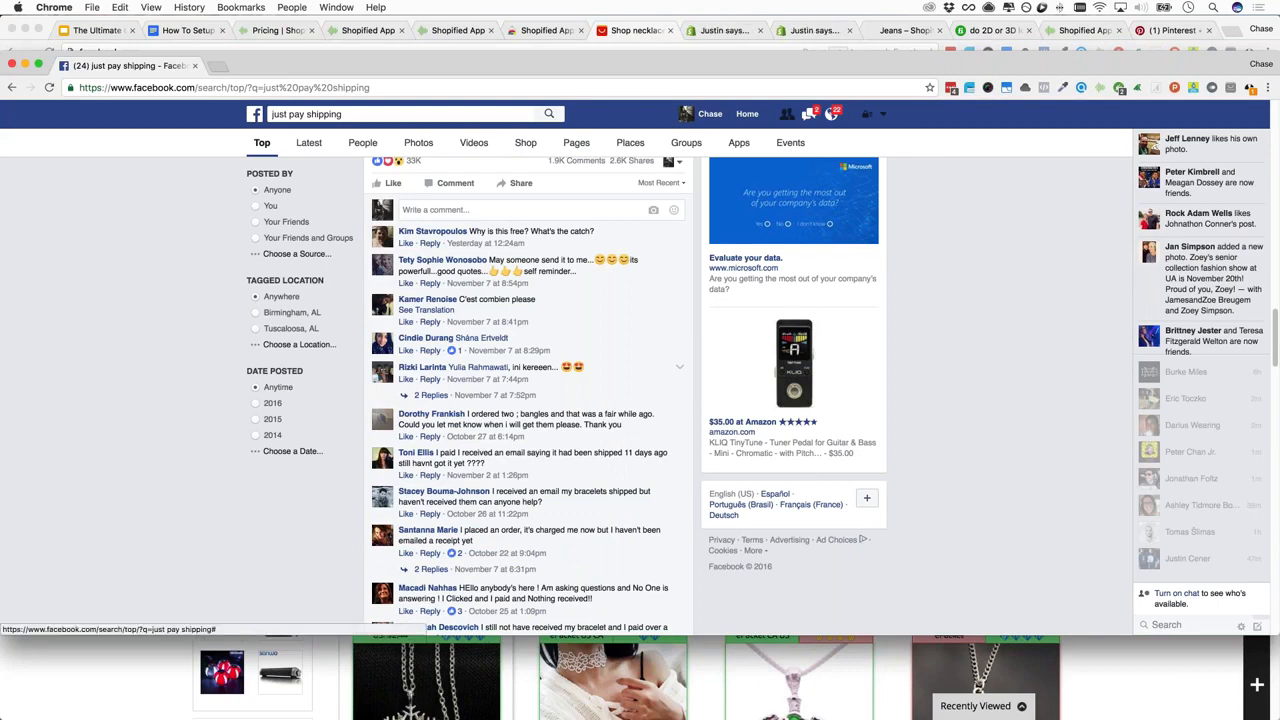
{"action": "scroll", "coordinate": [528, 400], "scroll_direction": "down", "scroll_amount": 3}
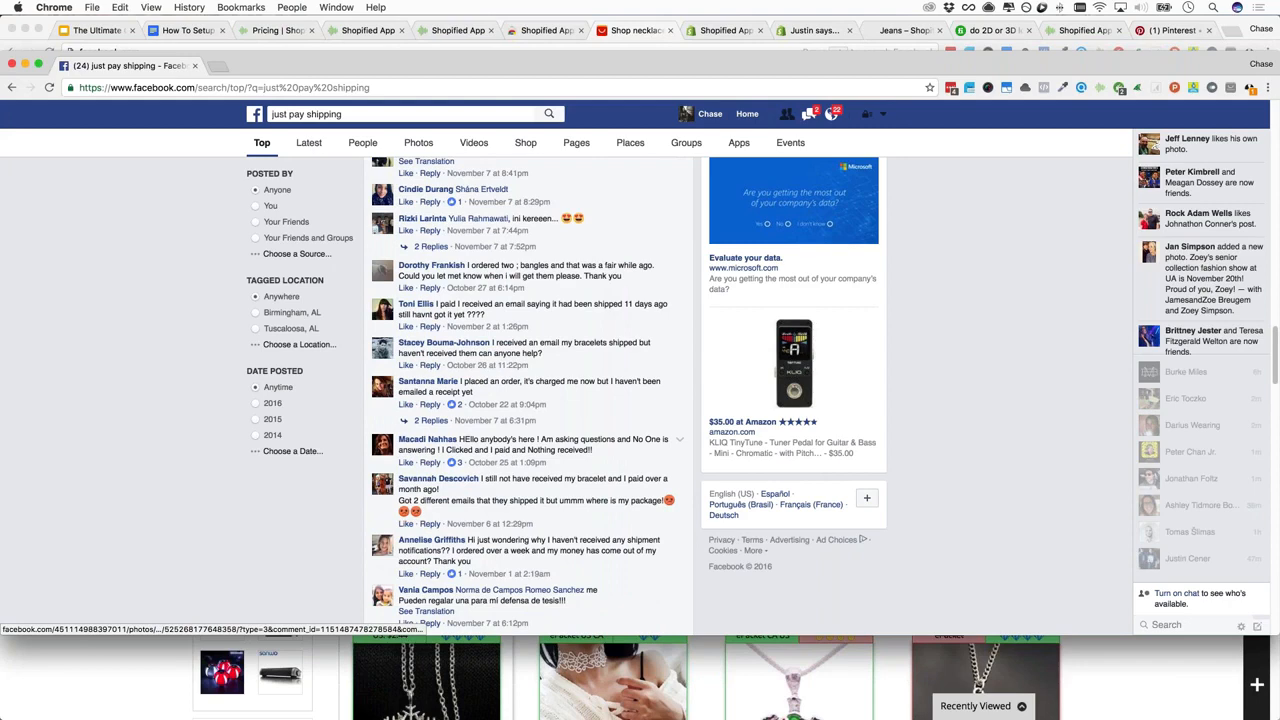
{"action": "scroll", "coordinate": [528, 400], "scroll_direction": "down", "scroll_amount": 4}
{"action": "scroll", "coordinate": [477, 427], "scroll_direction": "down", "scroll_amount": 5}
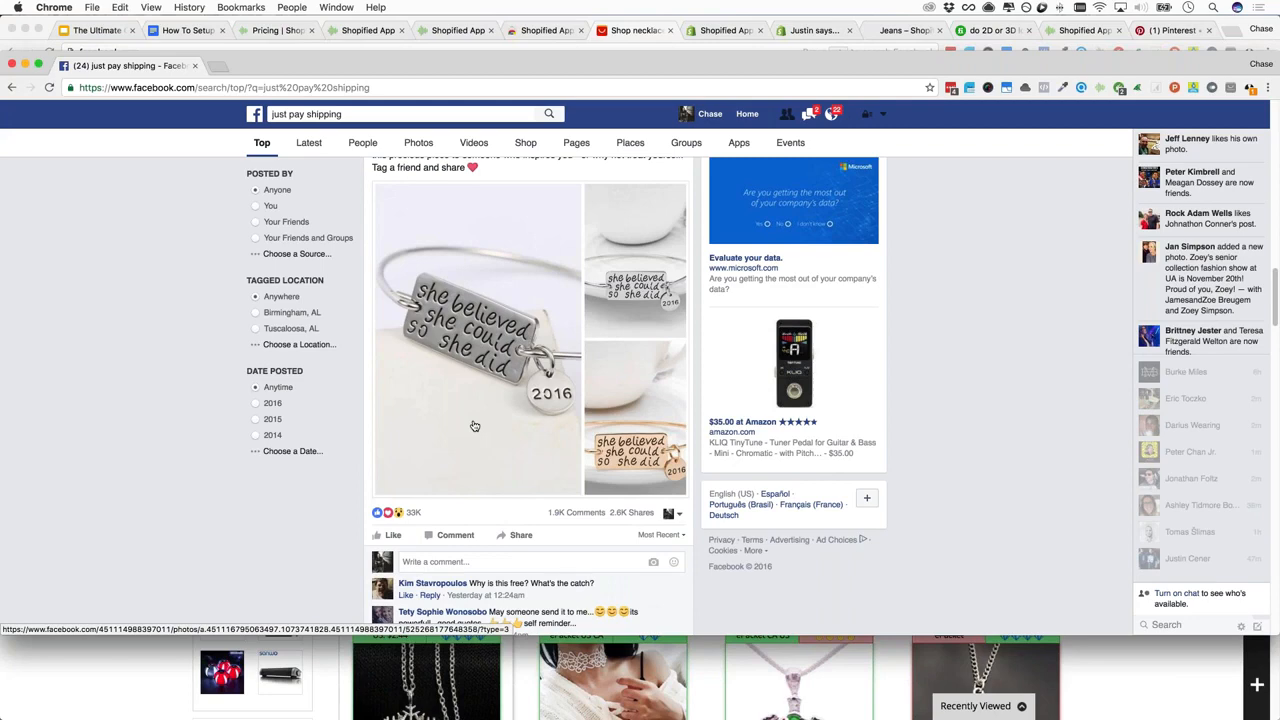
{"action": "scroll", "coordinate": [475, 426], "scroll_direction": "down", "scroll_amount": 5}
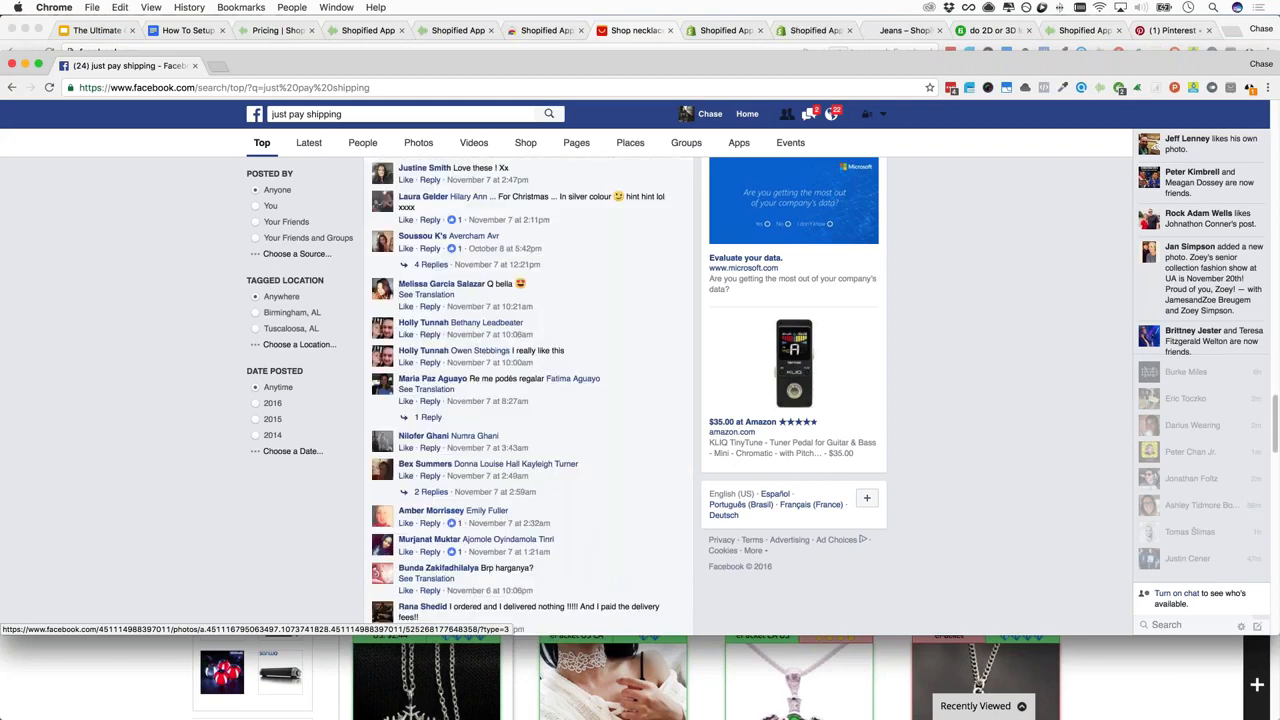
{"action": "scroll", "coordinate": [477, 427], "scroll_direction": "down", "scroll_amount": 5}
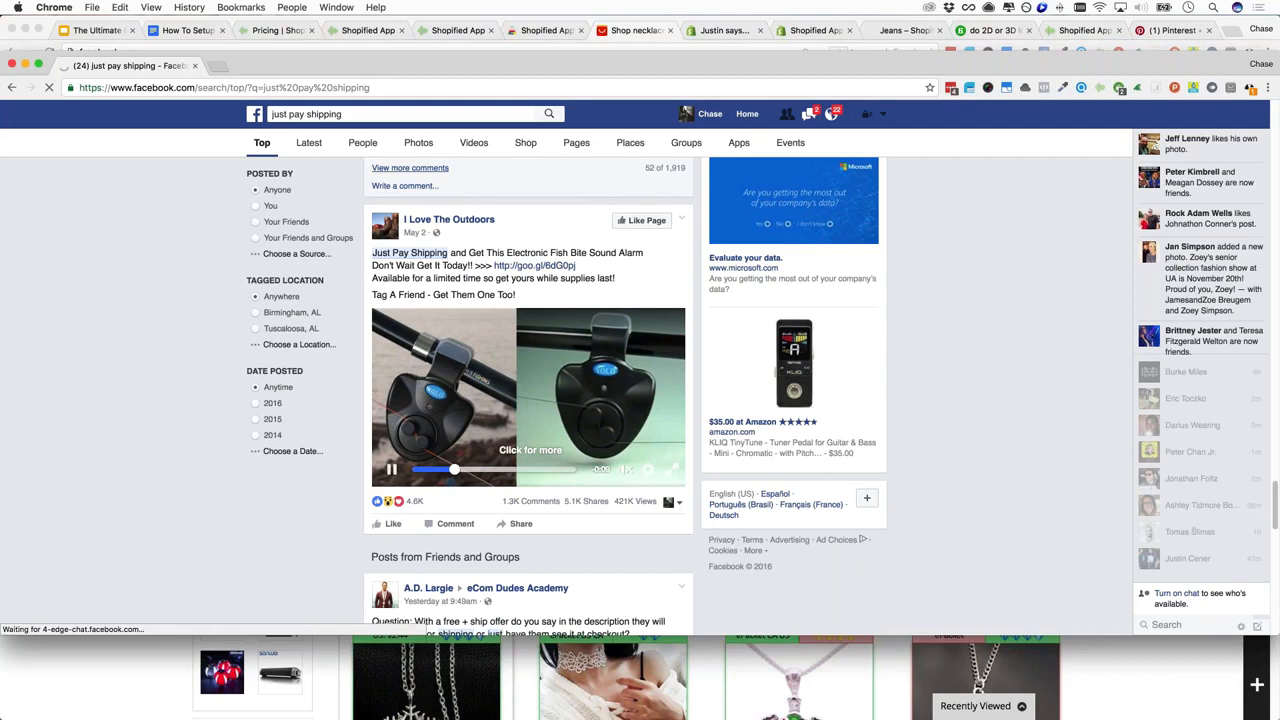
{"action": "left_click", "coordinate": [380, 114]}
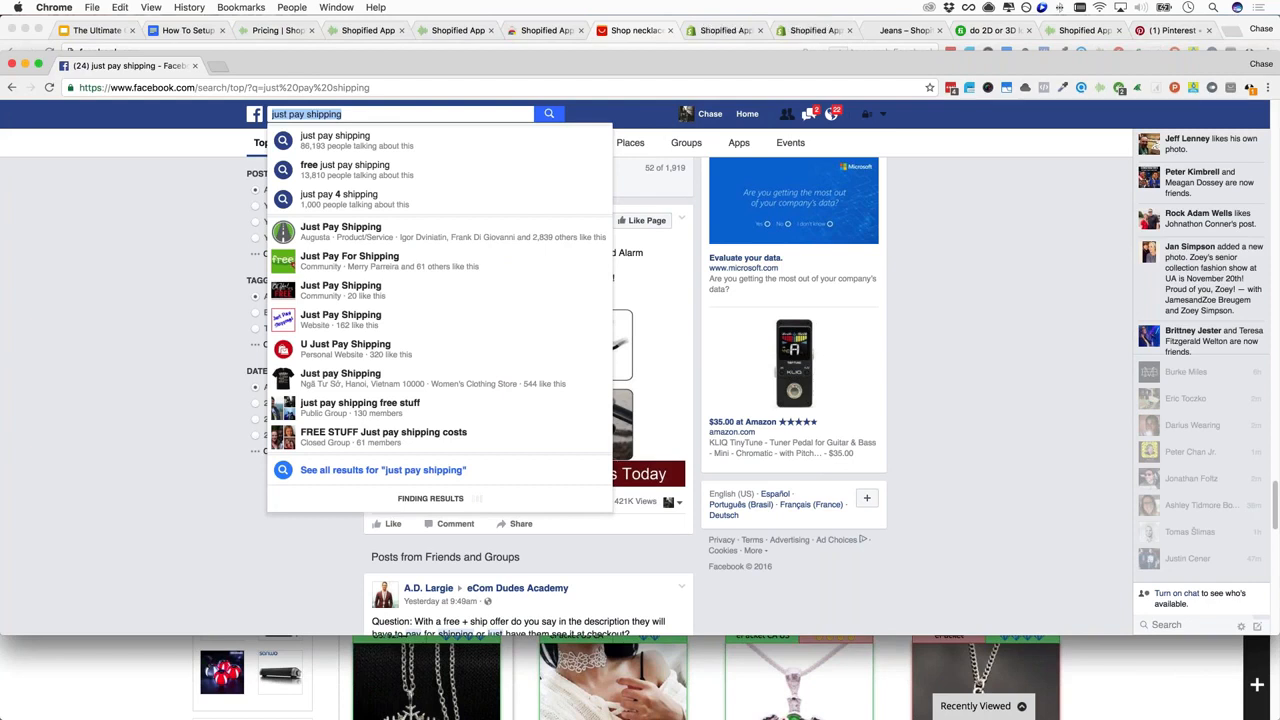
Search Facebook for 'click to purchase' and scroll through the Shopify group posts
{"action": "type", "text": "click"}
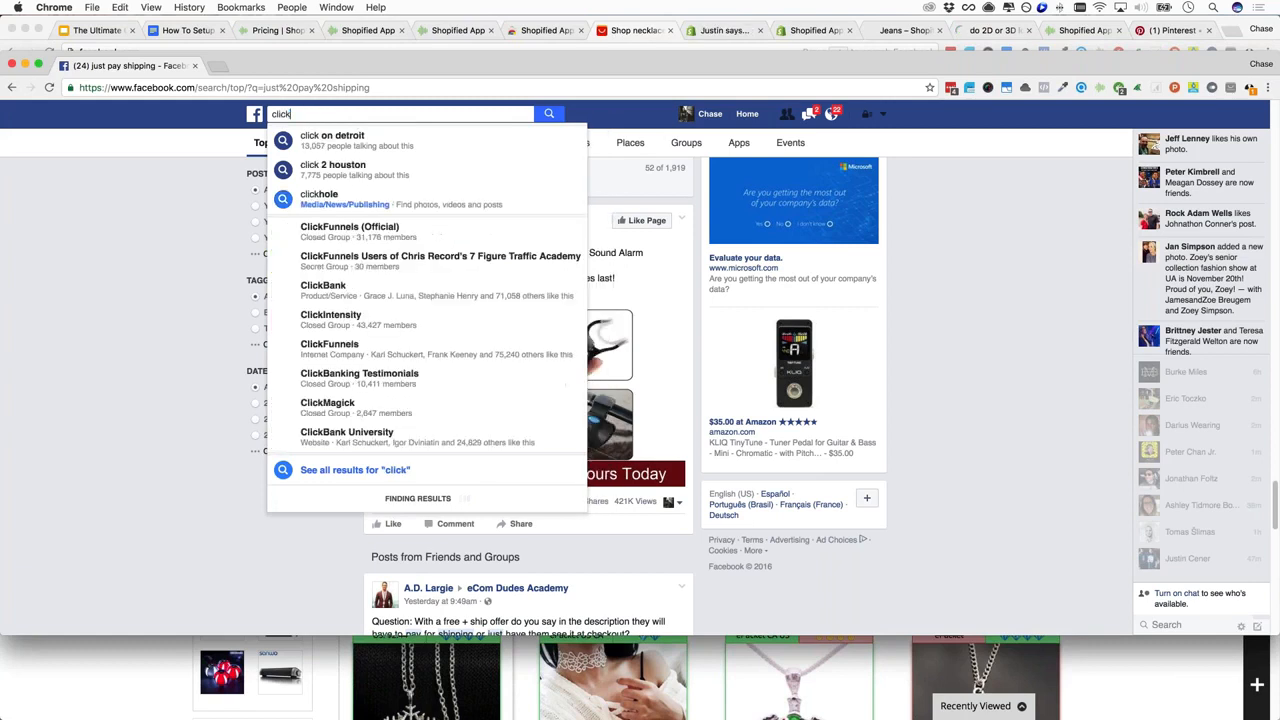
{"action": "type", "text": " to purchase"}
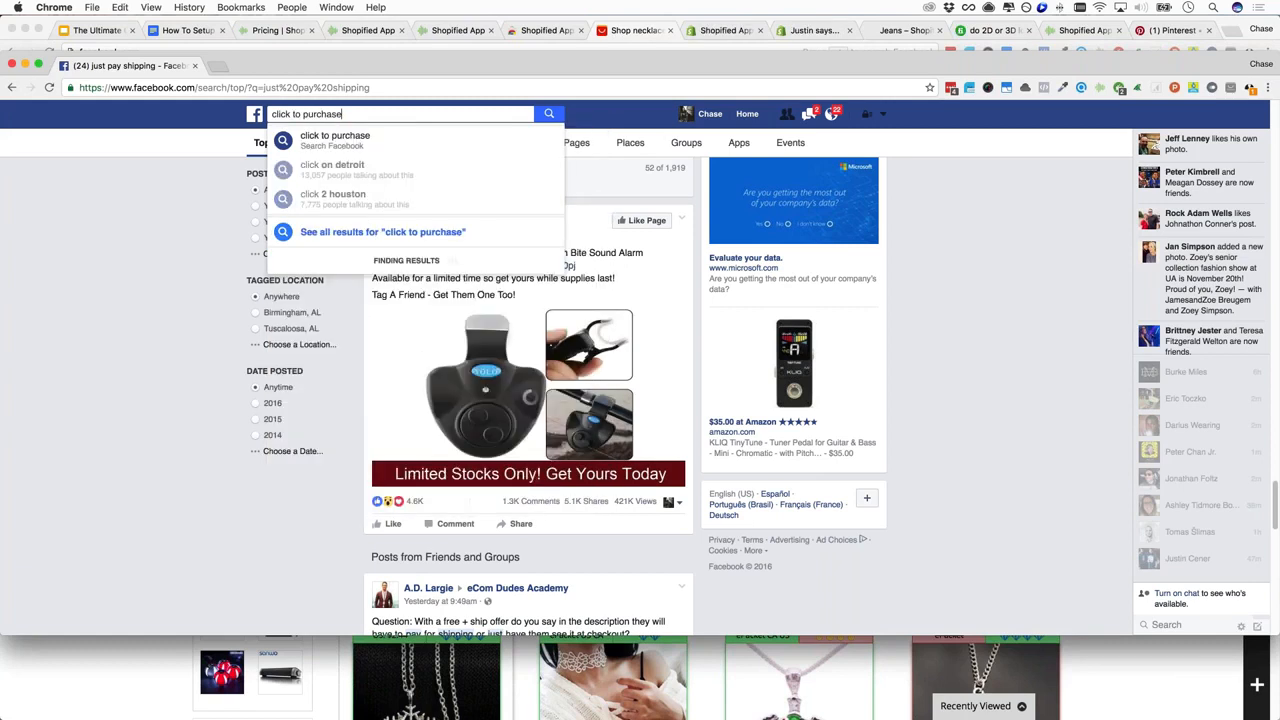
{"action": "key", "text": "Return"}
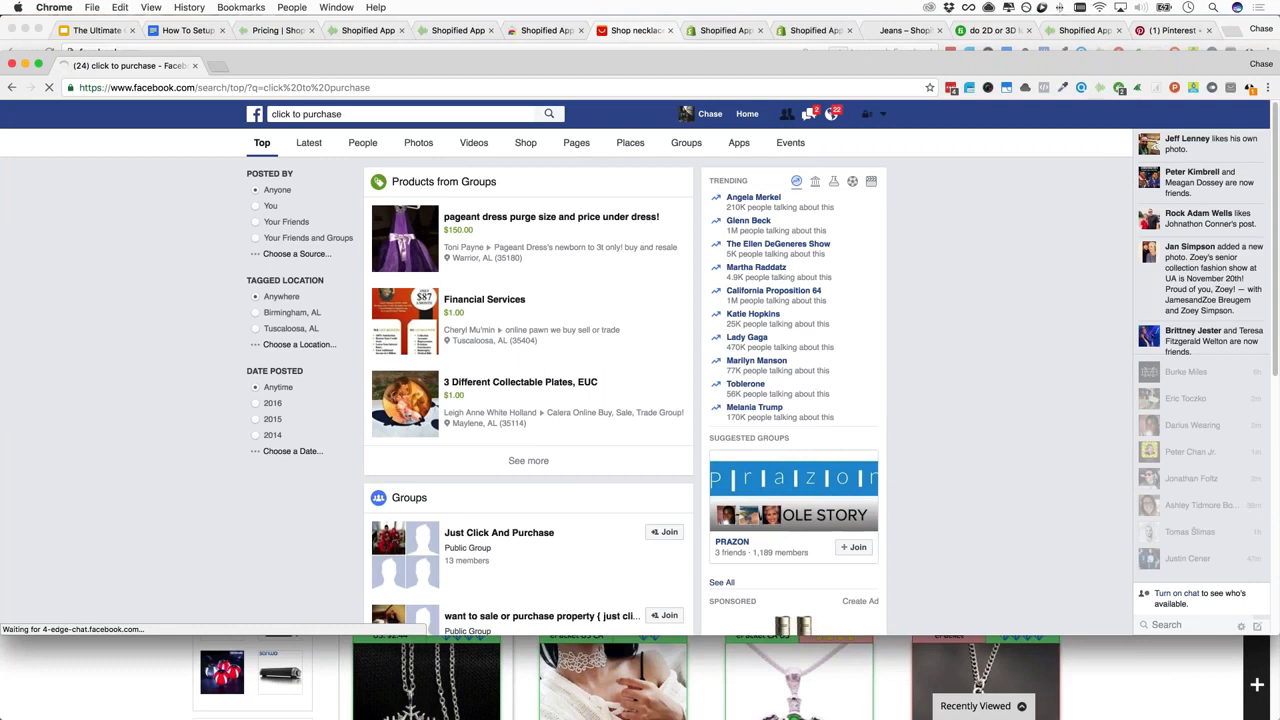
{"action": "scroll", "coordinate": [381, 588], "scroll_direction": "down", "scroll_amount": 2}
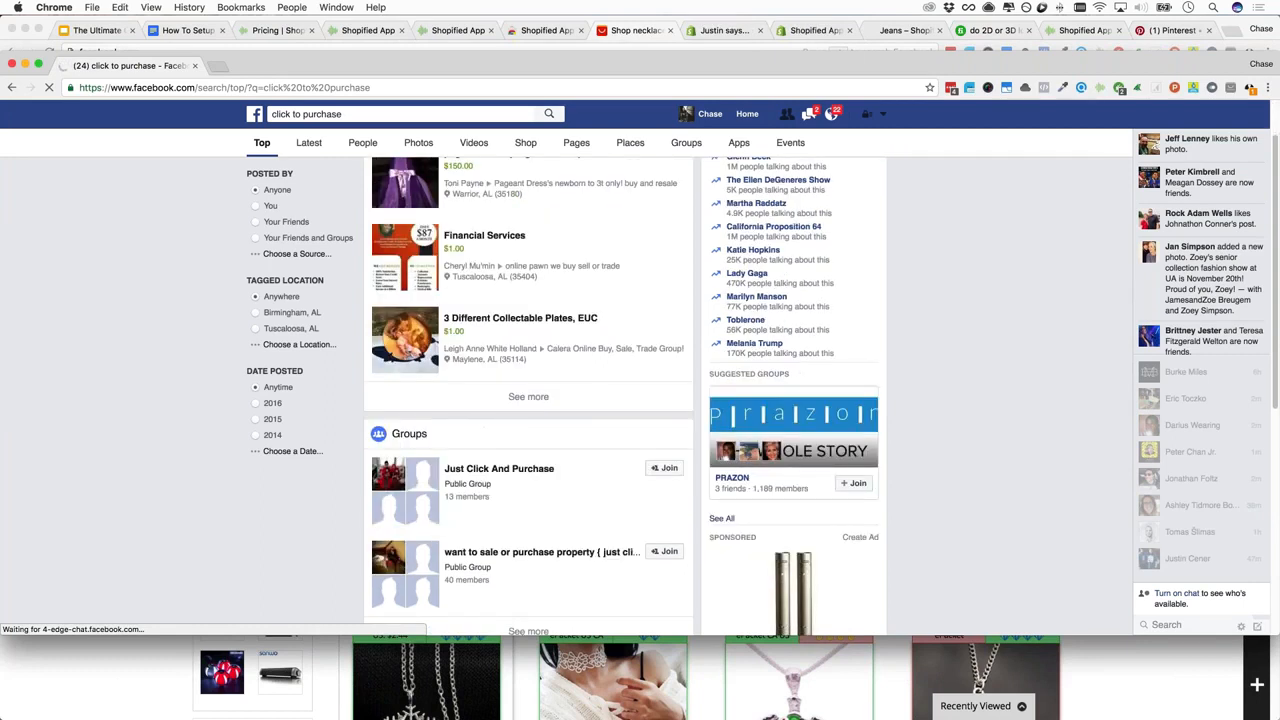
{"action": "scroll", "coordinate": [528, 400], "scroll_direction": "down", "scroll_amount": 1}
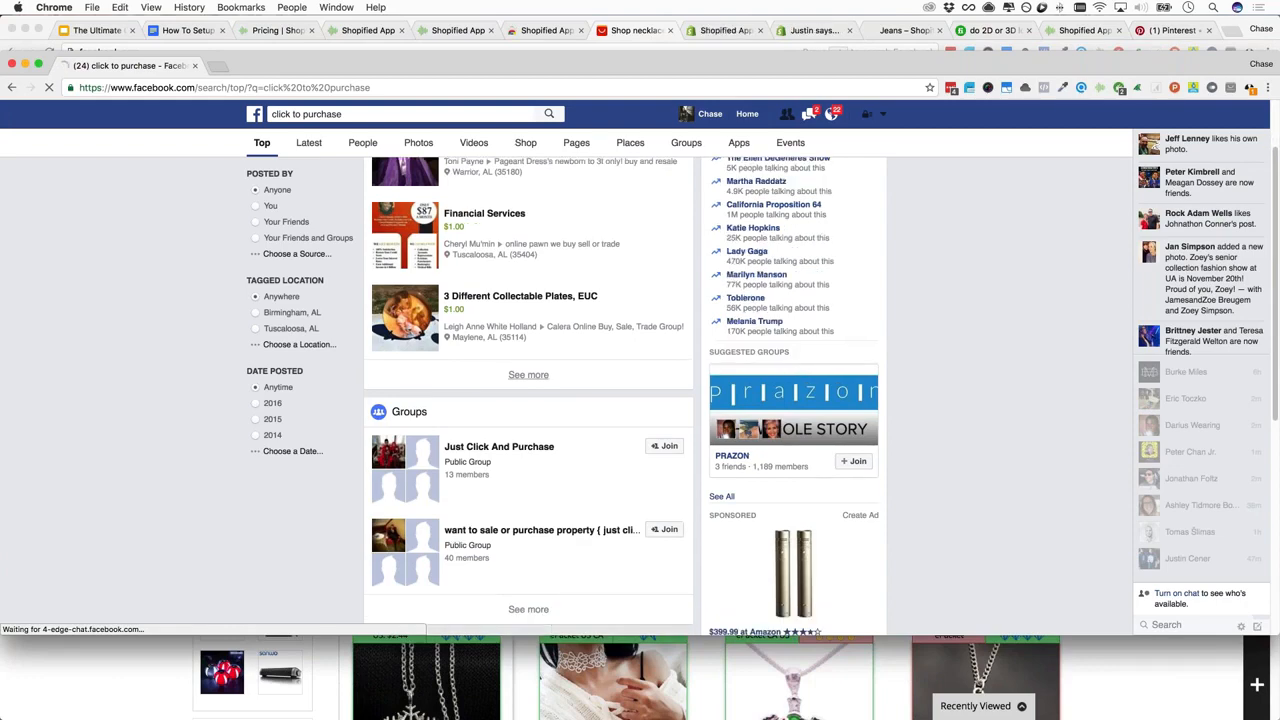
{"action": "scroll", "coordinate": [528, 400], "scroll_direction": "down", "scroll_amount": 8}
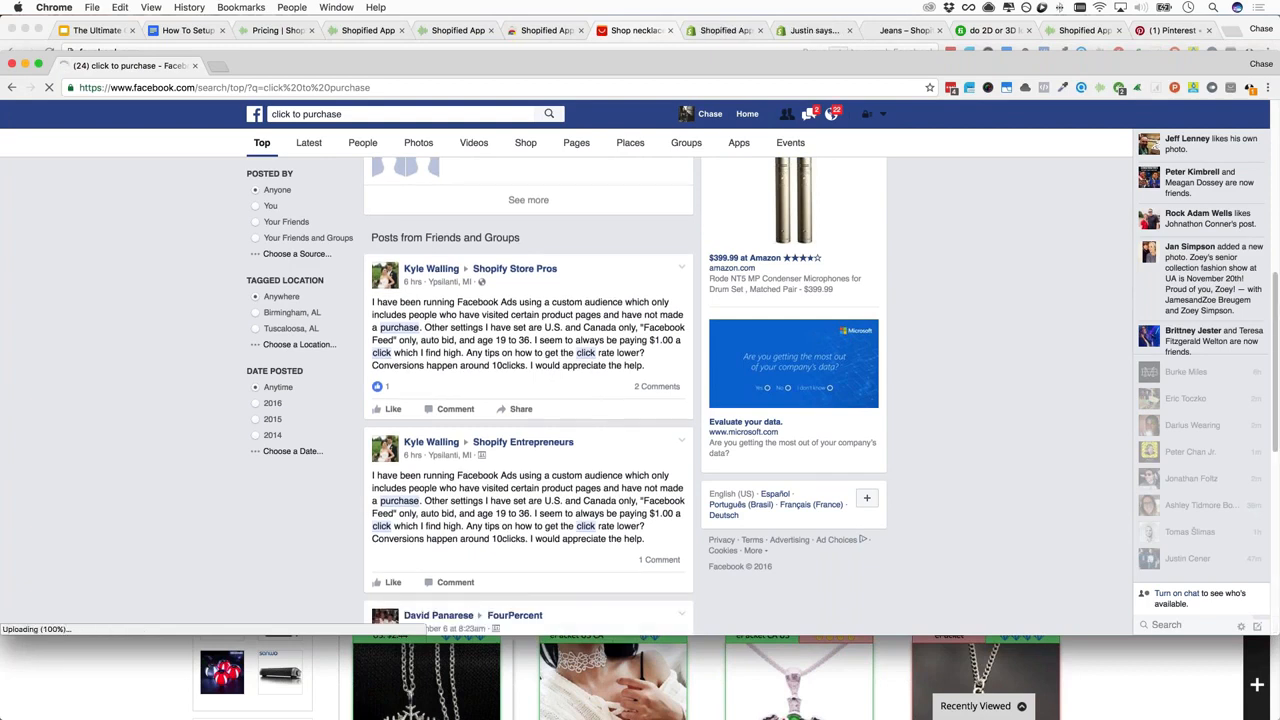
{"action": "scroll", "coordinate": [597, 487], "scroll_direction": "down", "scroll_amount": 10}
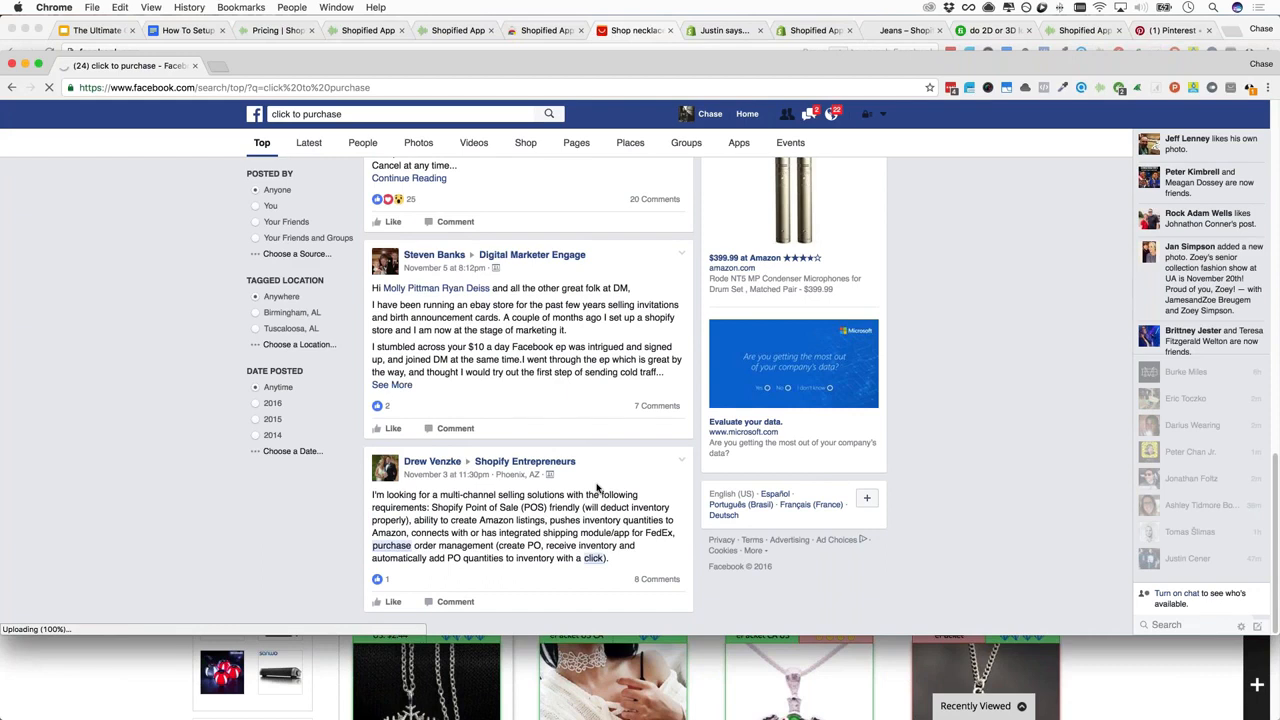
{"action": "scroll", "coordinate": [597, 487], "scroll_direction": "up", "scroll_amount": 8}
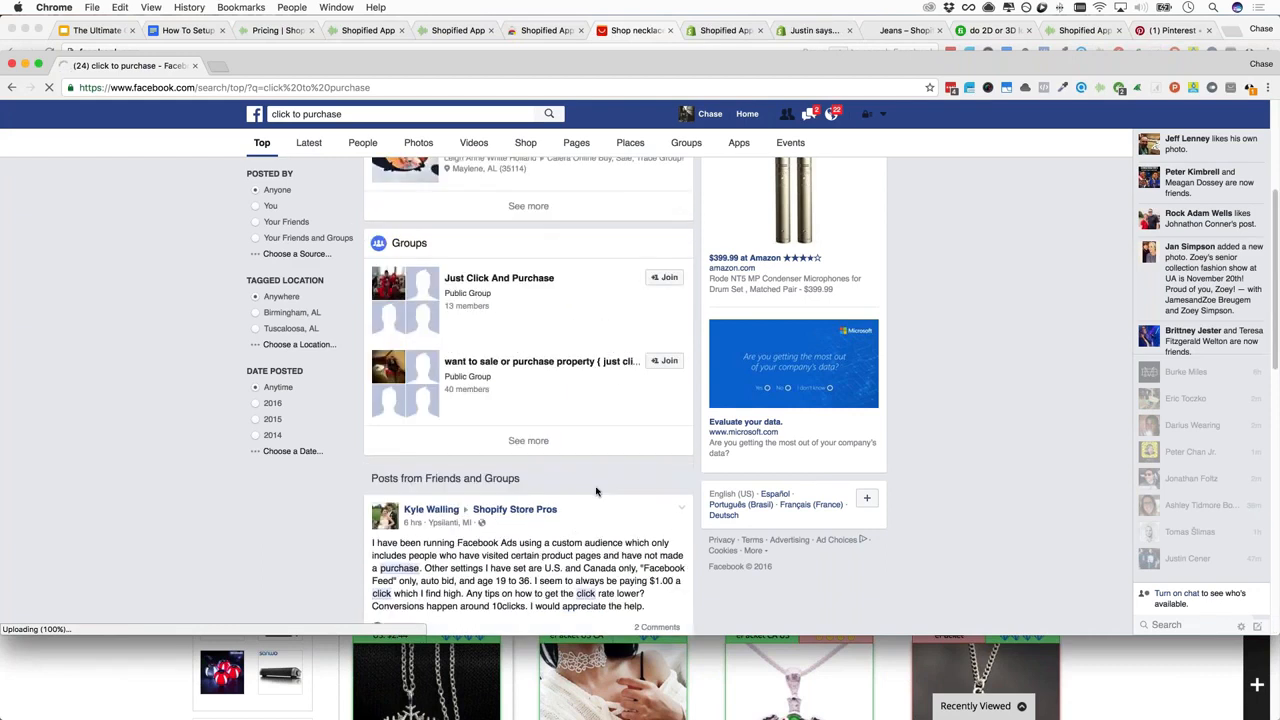
{"action": "scroll", "coordinate": [596, 491], "scroll_direction": "down", "scroll_amount": 5}
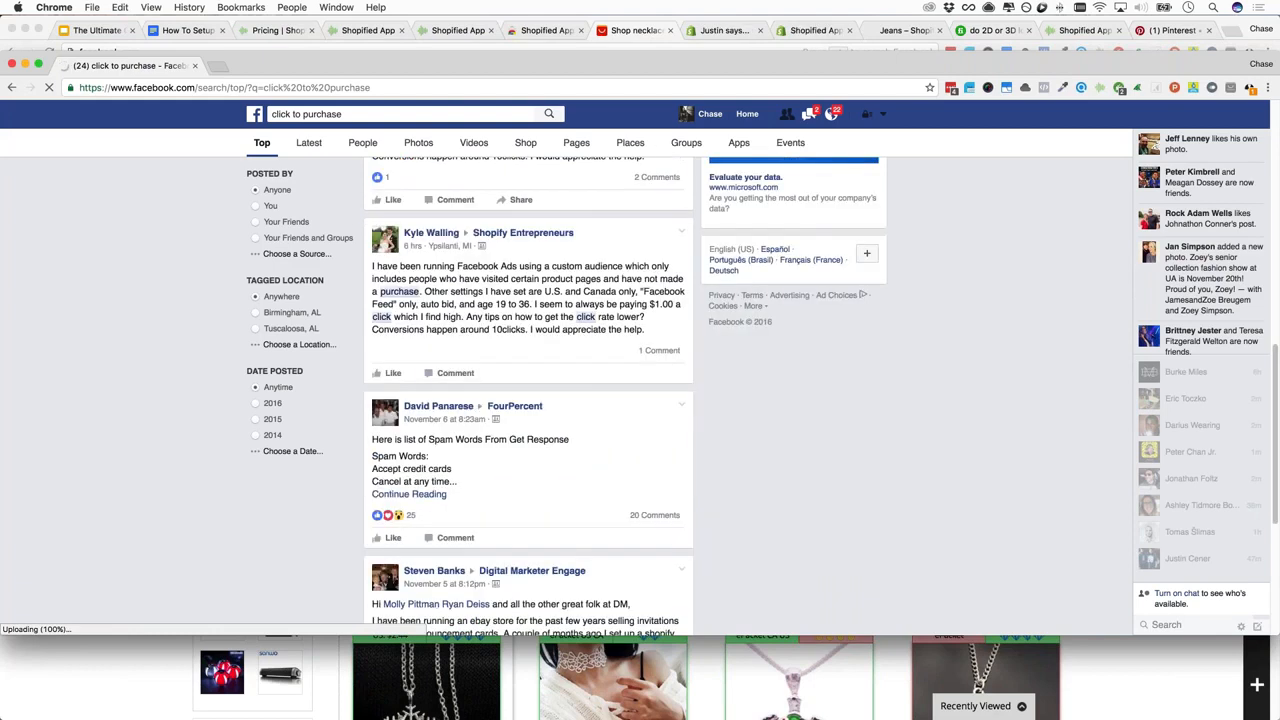
{"action": "scroll", "coordinate": [598, 450], "scroll_direction": "up", "scroll_amount": 10}
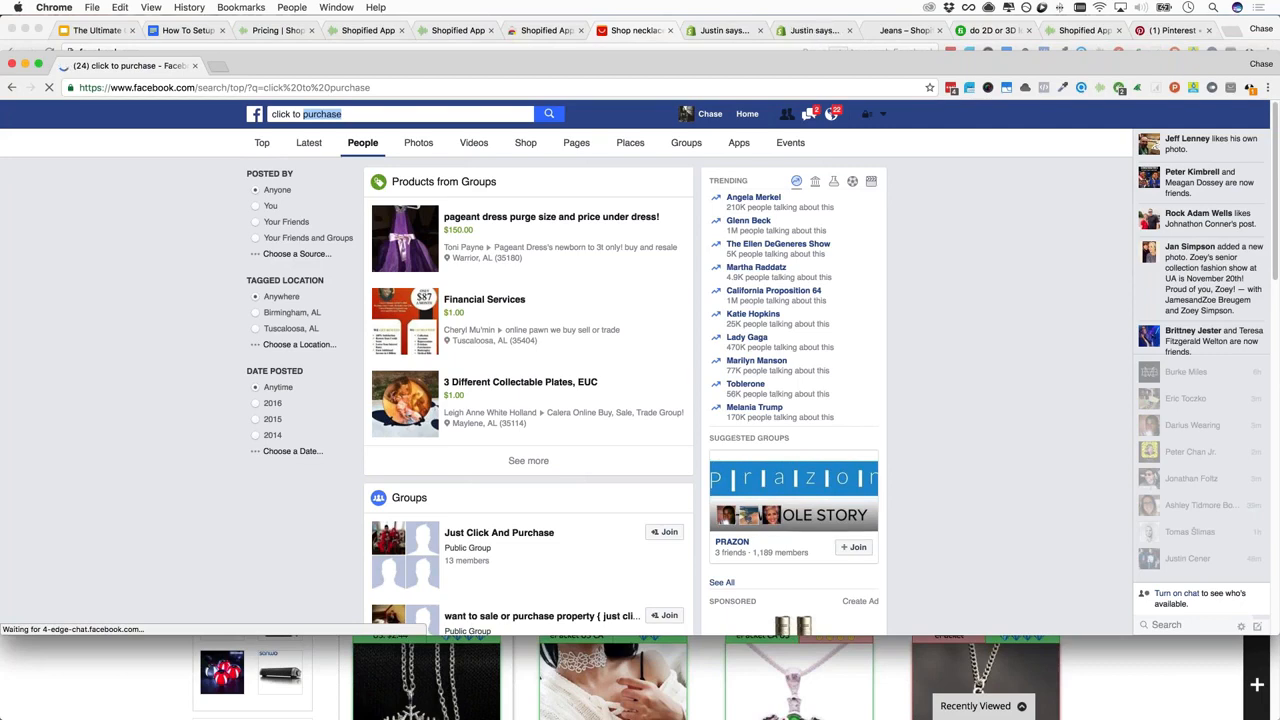
Close the Facebook window and open the $0.98 19 Inch Vintage Long Statement Necklace listing
{"action": "key", "text": "super+w"}
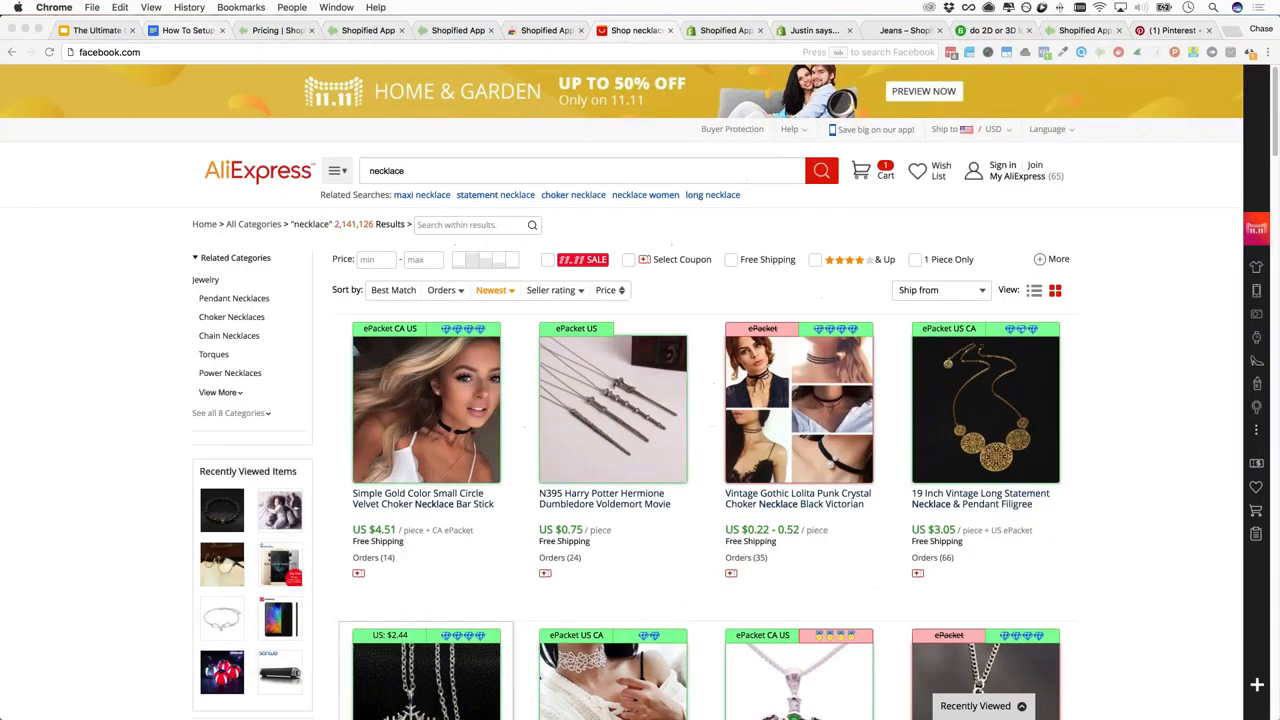
{"action": "left_click", "coordinate": [187, 30]}
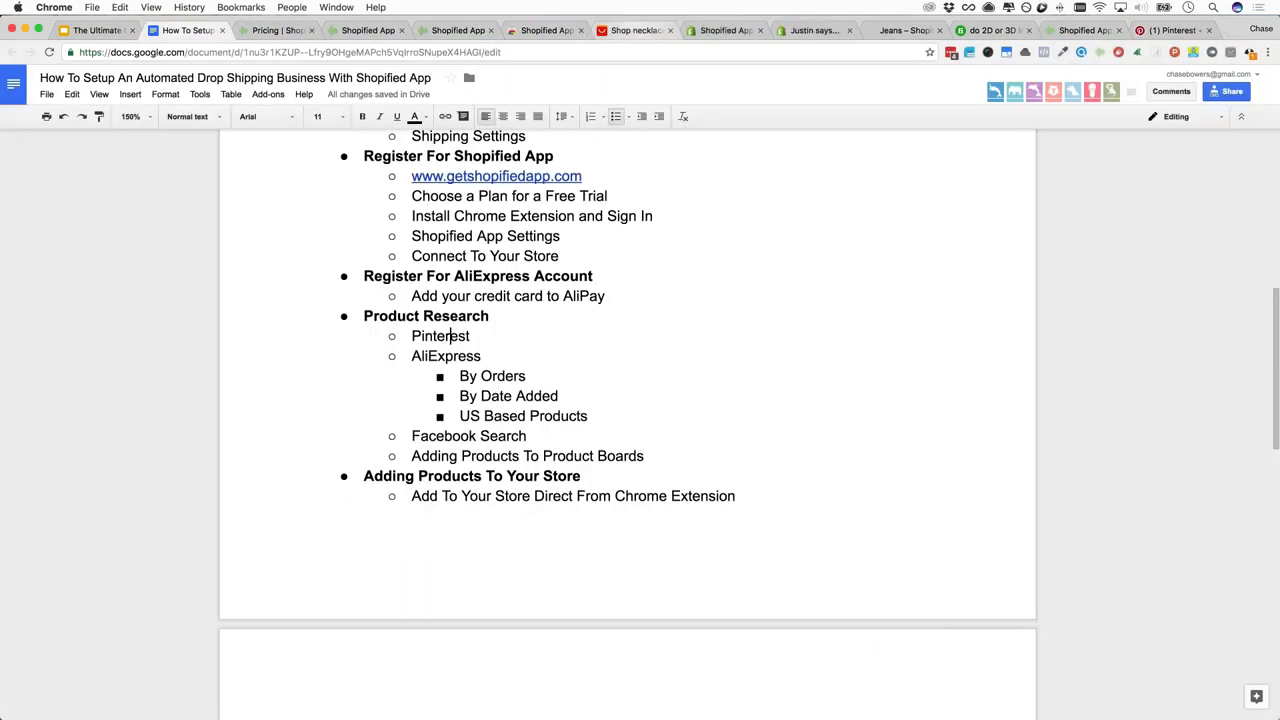
{"action": "left_click", "coordinate": [636, 30]}
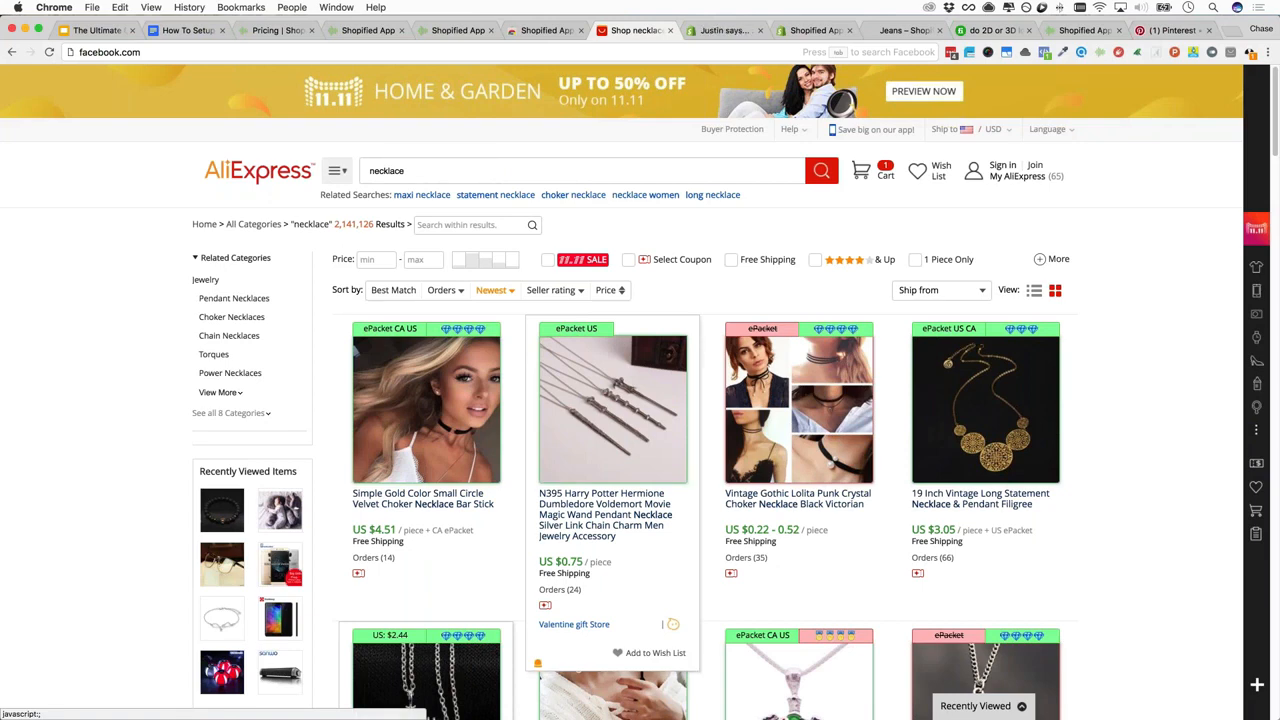
{"action": "left_click", "coordinate": [980, 504]}
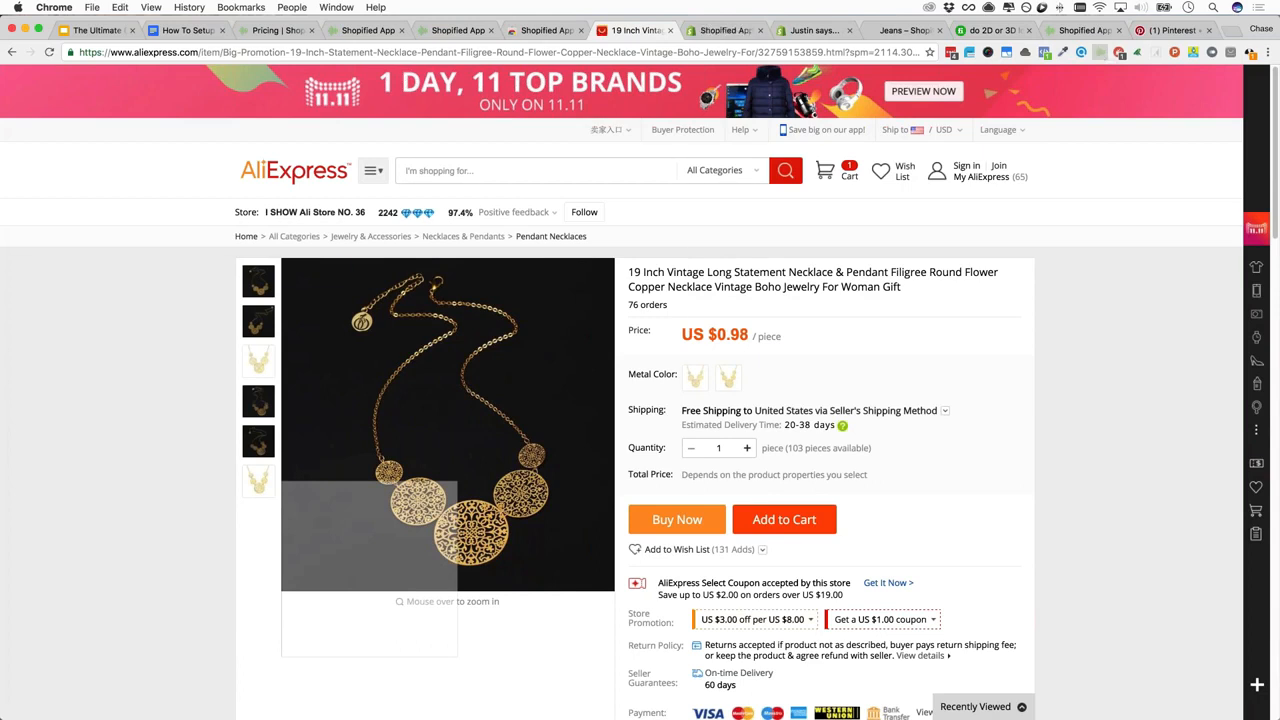
Save the vintage necklace for later to Uncommon Now and view it in Shopified App
{"action": "left_click", "coordinate": [1100, 52]}
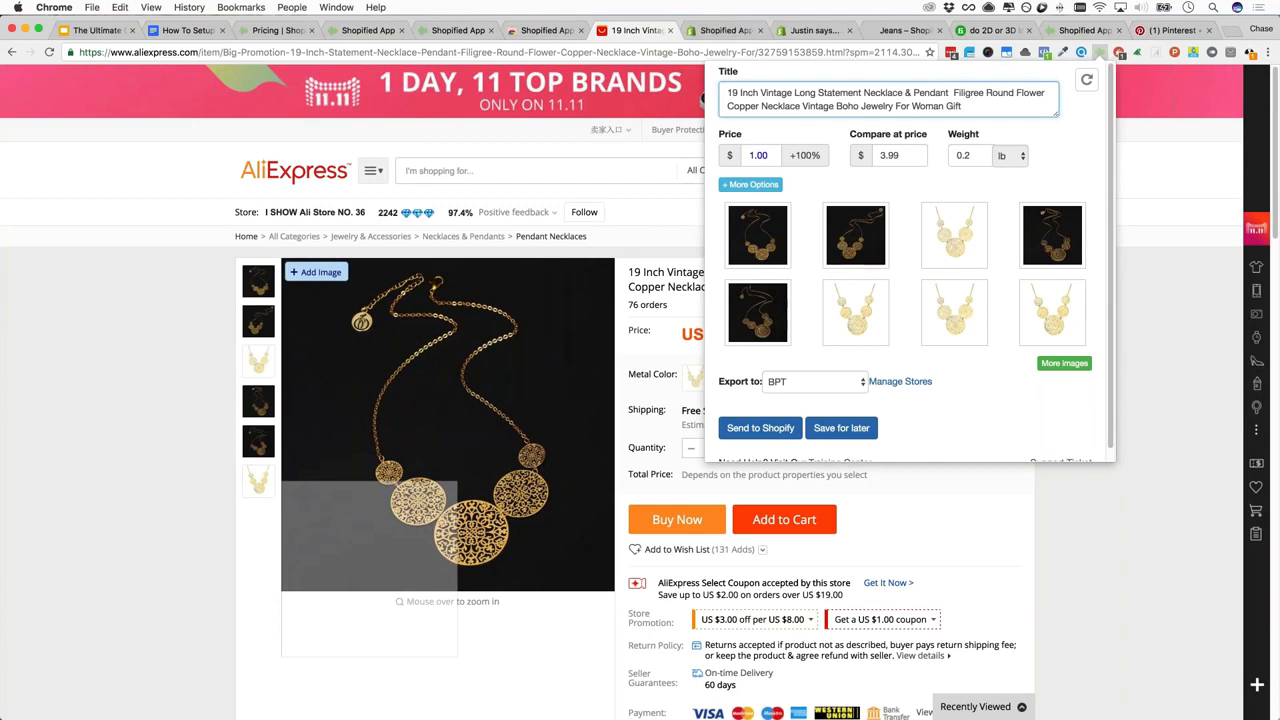
{"action": "left_click", "coordinate": [838, 388]}
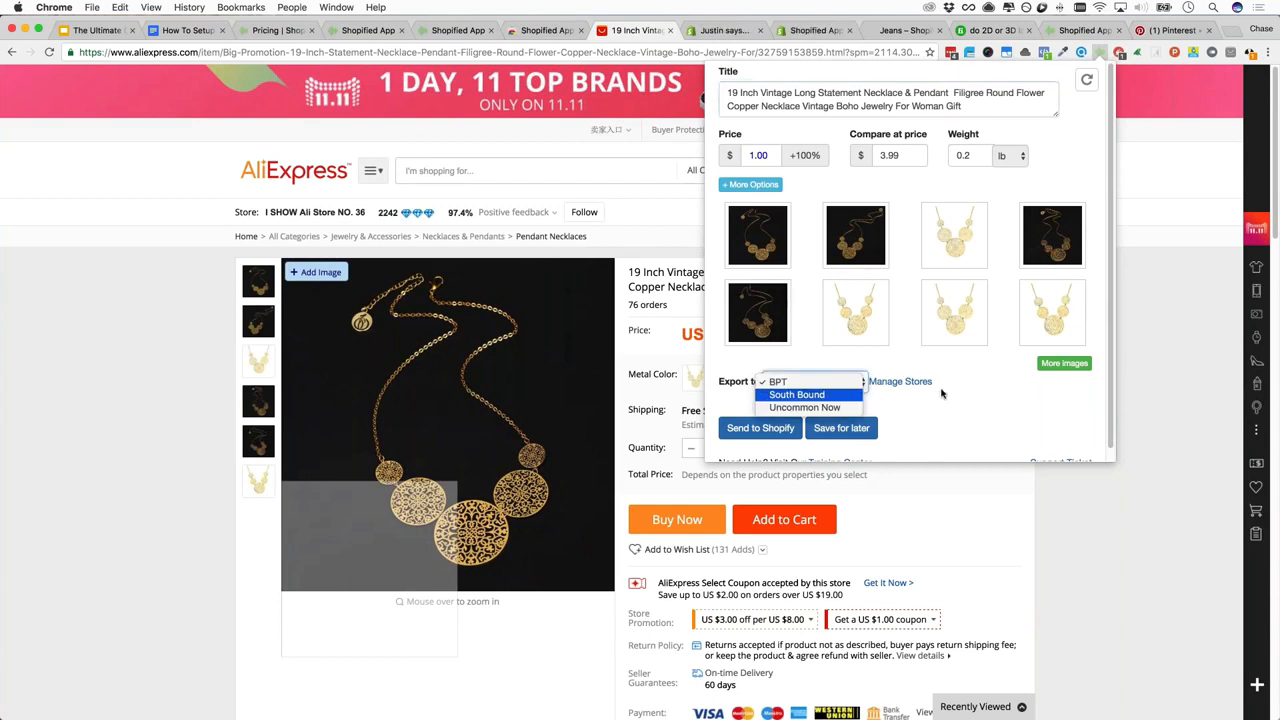
{"action": "left_click", "coordinate": [941, 393]}
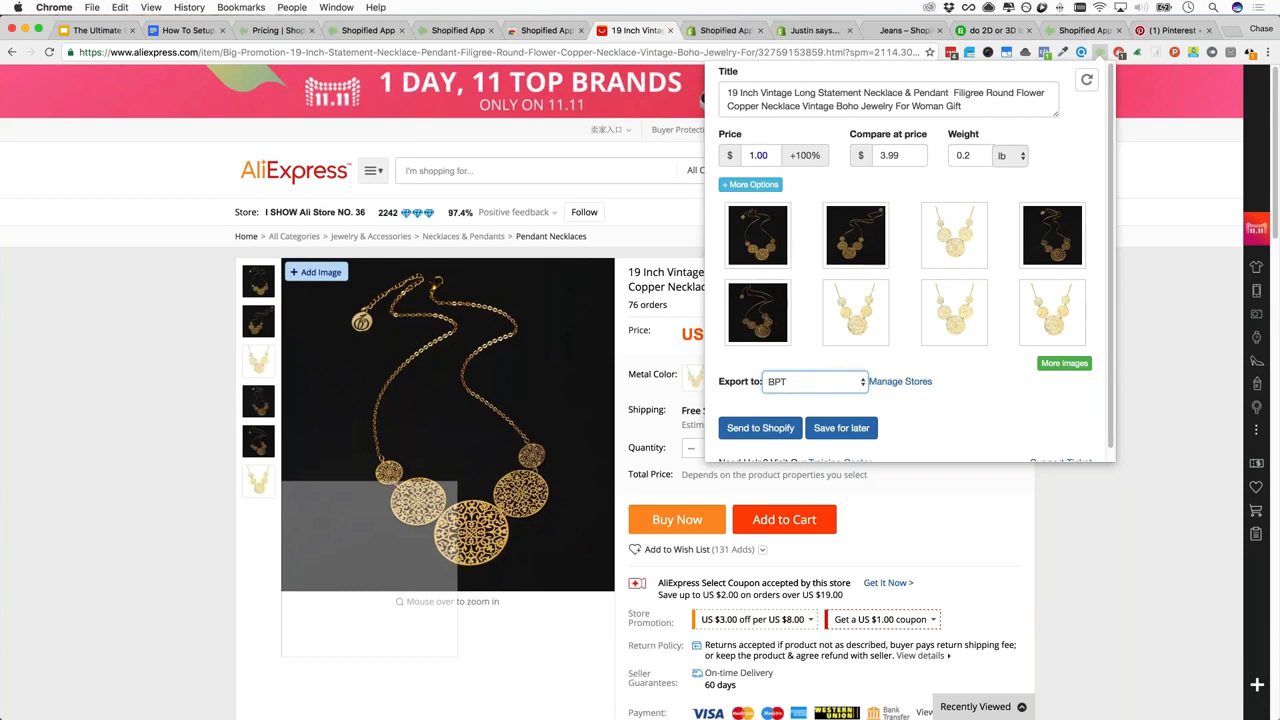
{"action": "left_click", "coordinate": [818, 381]}
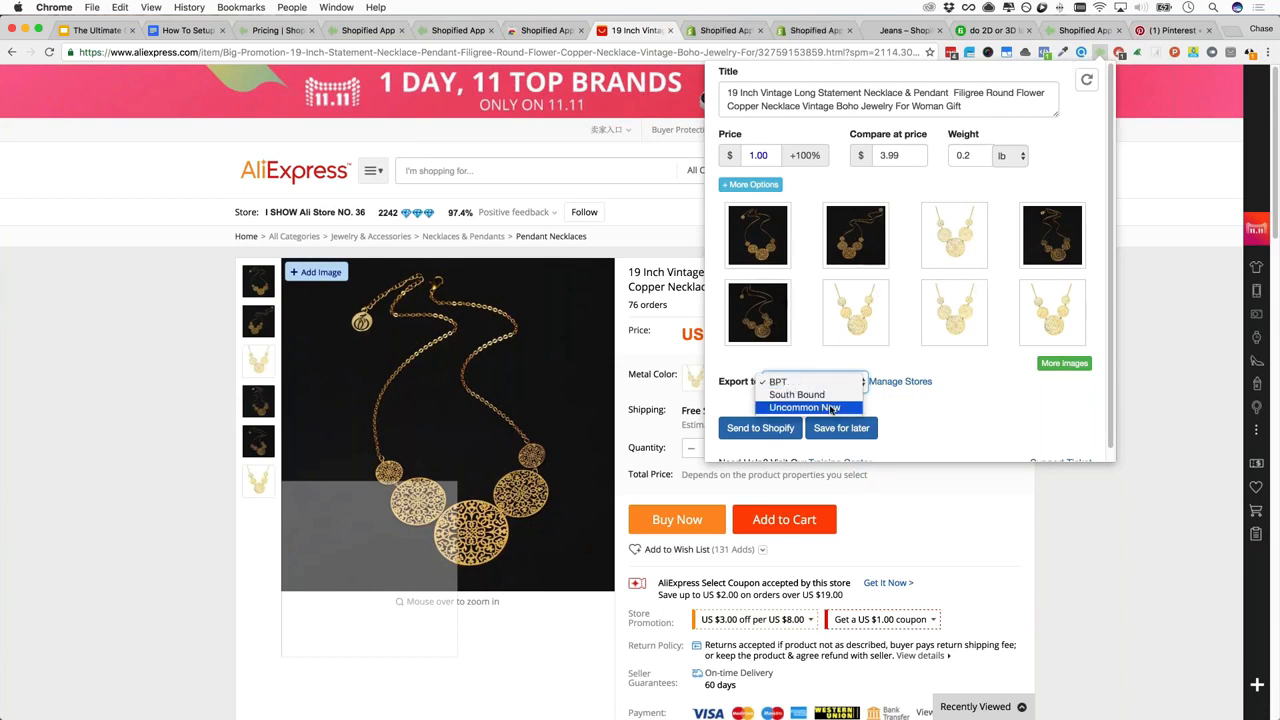
{"action": "left_click", "coordinate": [841, 428]}
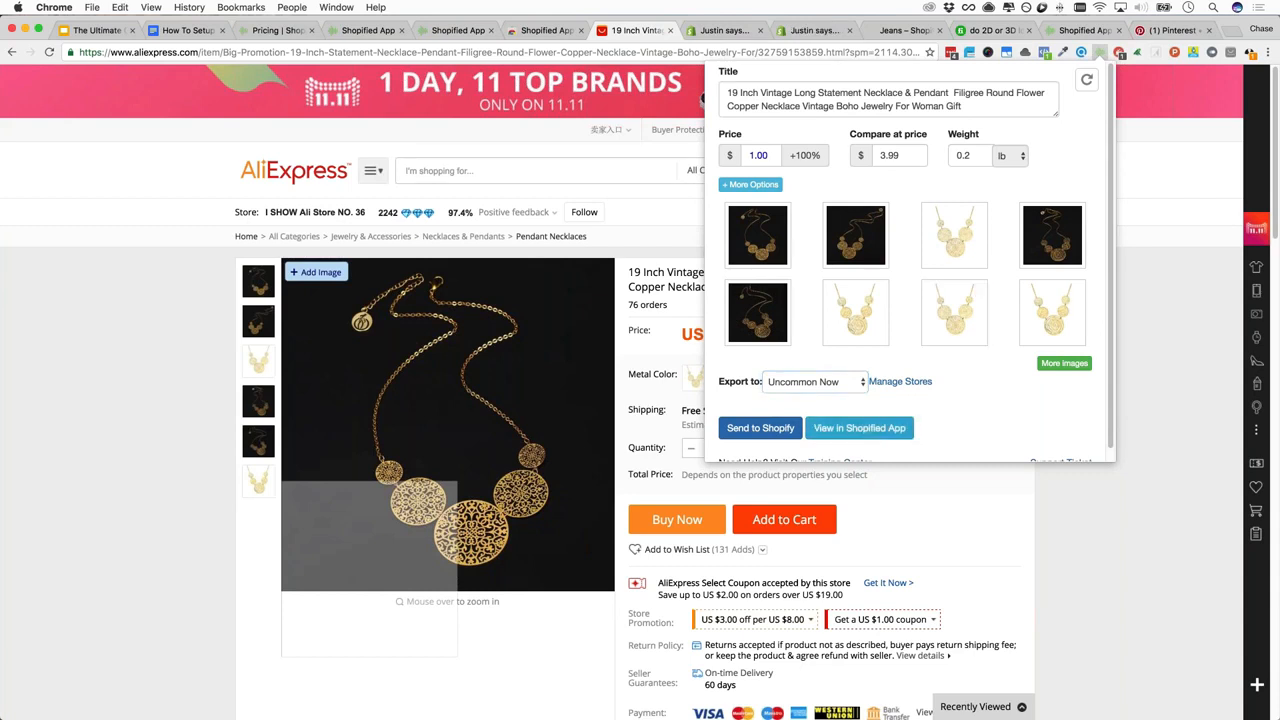
{"action": "left_click", "coordinate": [841, 428]}
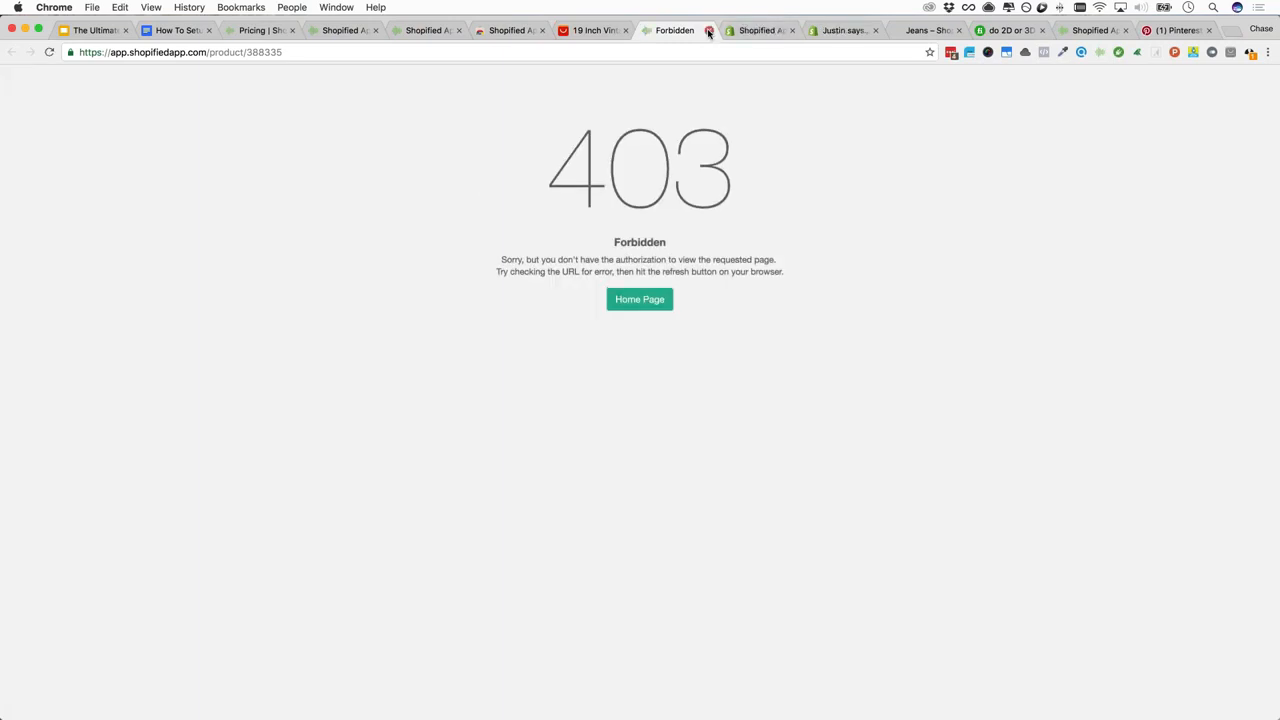
Switch Shopified App from the demo account to the main account, then revisit the forbidden product tab
{"action": "key", "text": "super+l"}
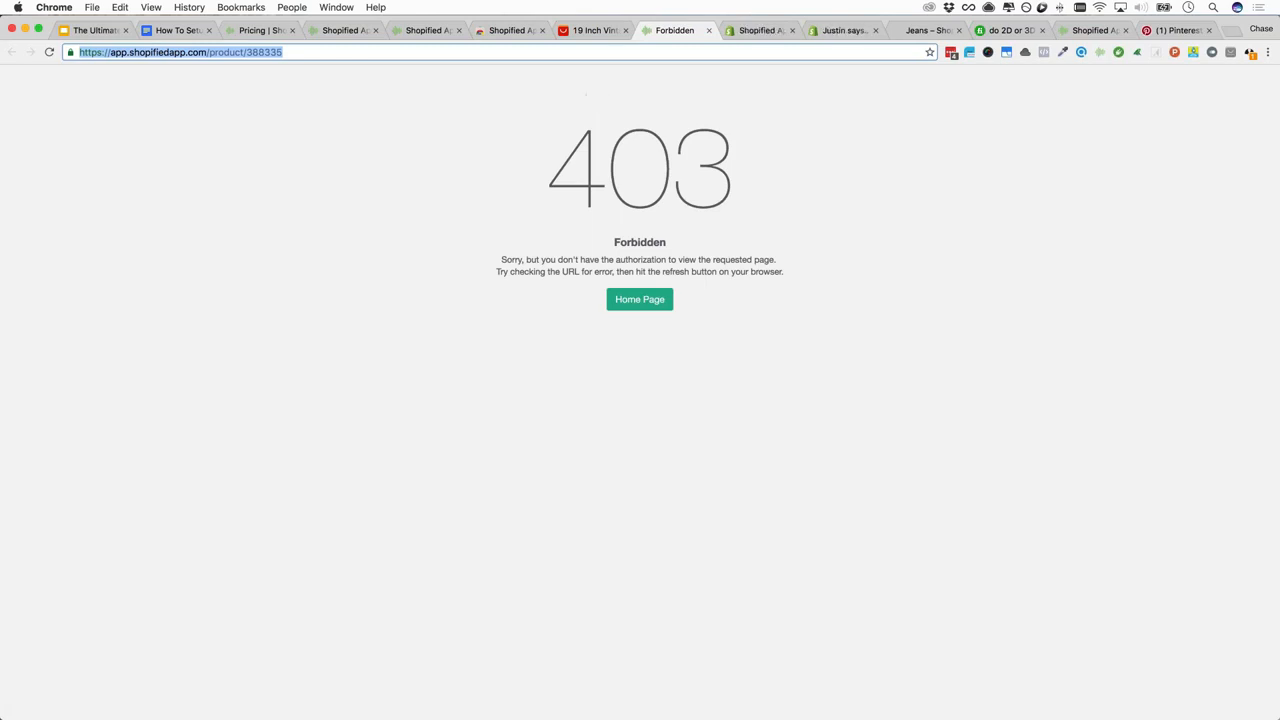
{"action": "left_click_drag", "start_coordinate": [11, 43], "coordinate": [1016, 430]}
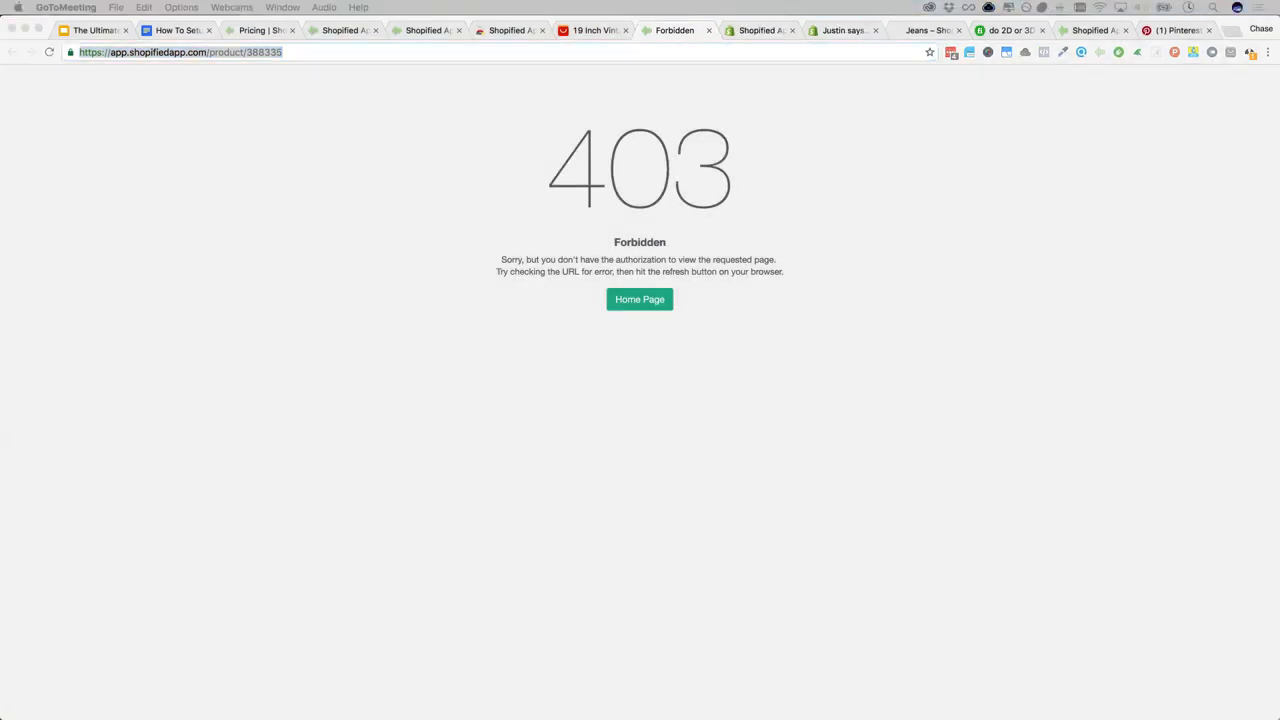
{"action": "left_click", "coordinate": [940, 216]}
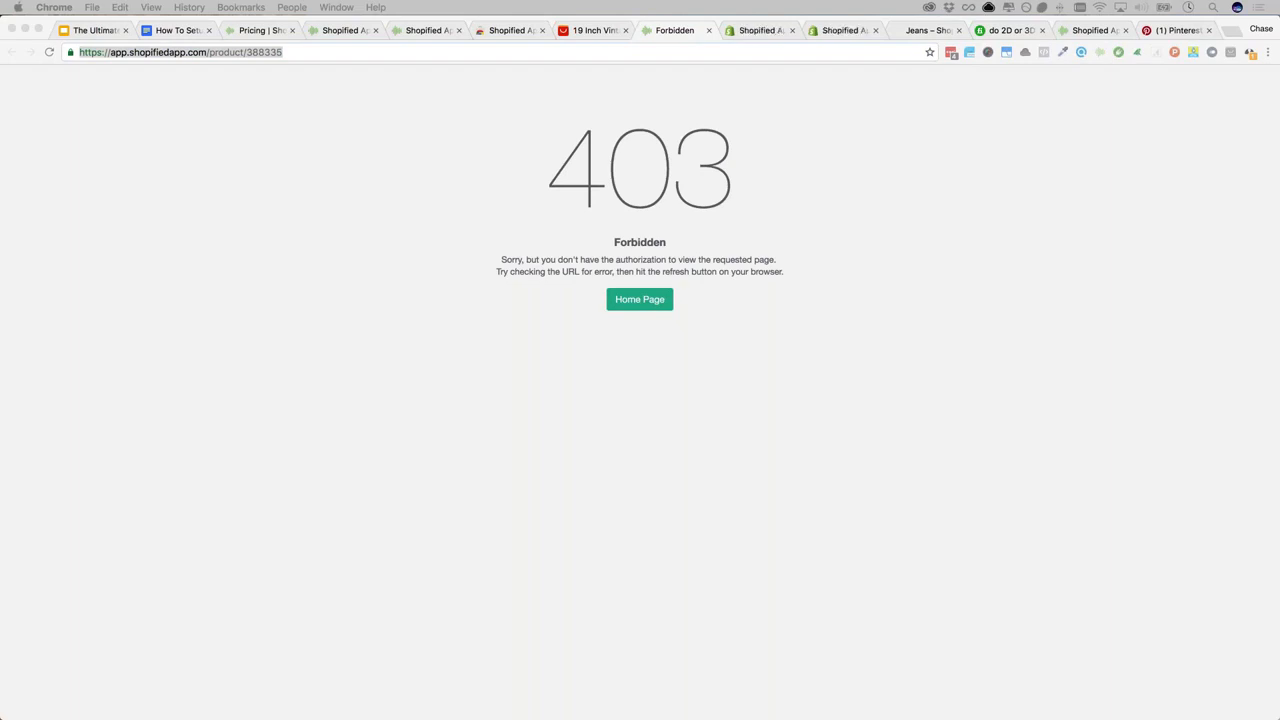
{"action": "left_click", "coordinate": [338, 31]}
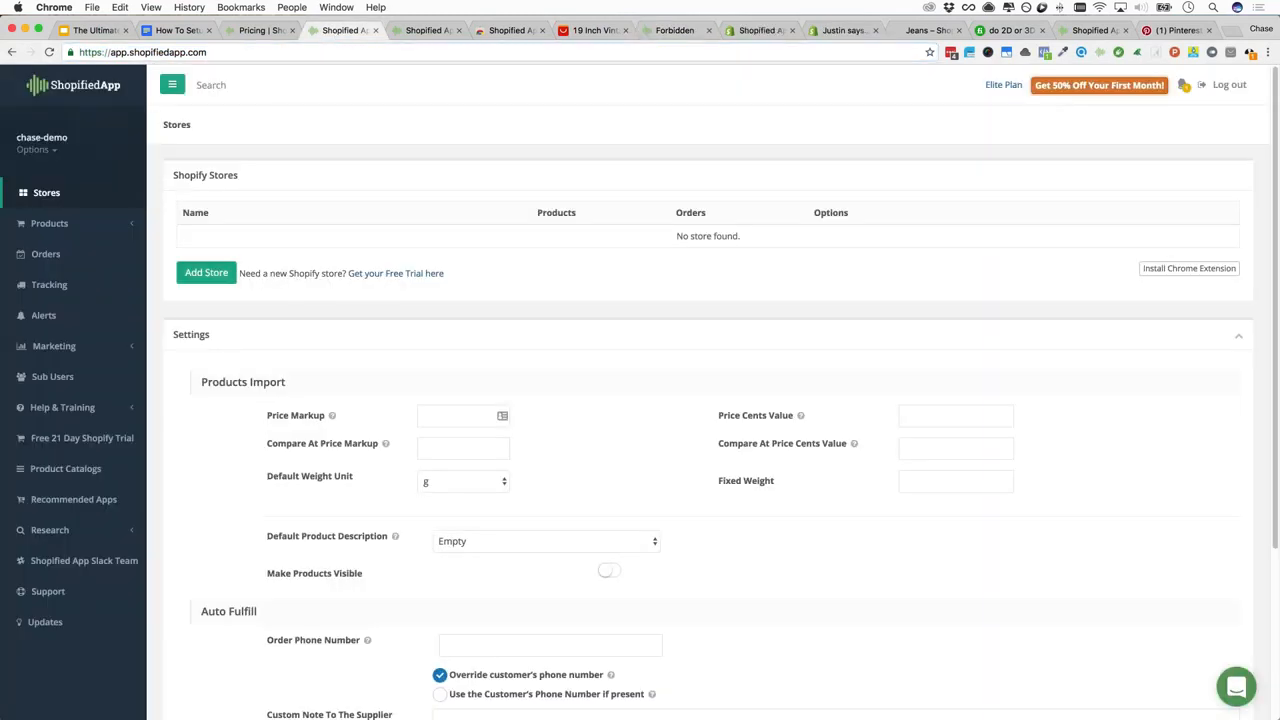
{"action": "left_click", "coordinate": [1236, 88]}
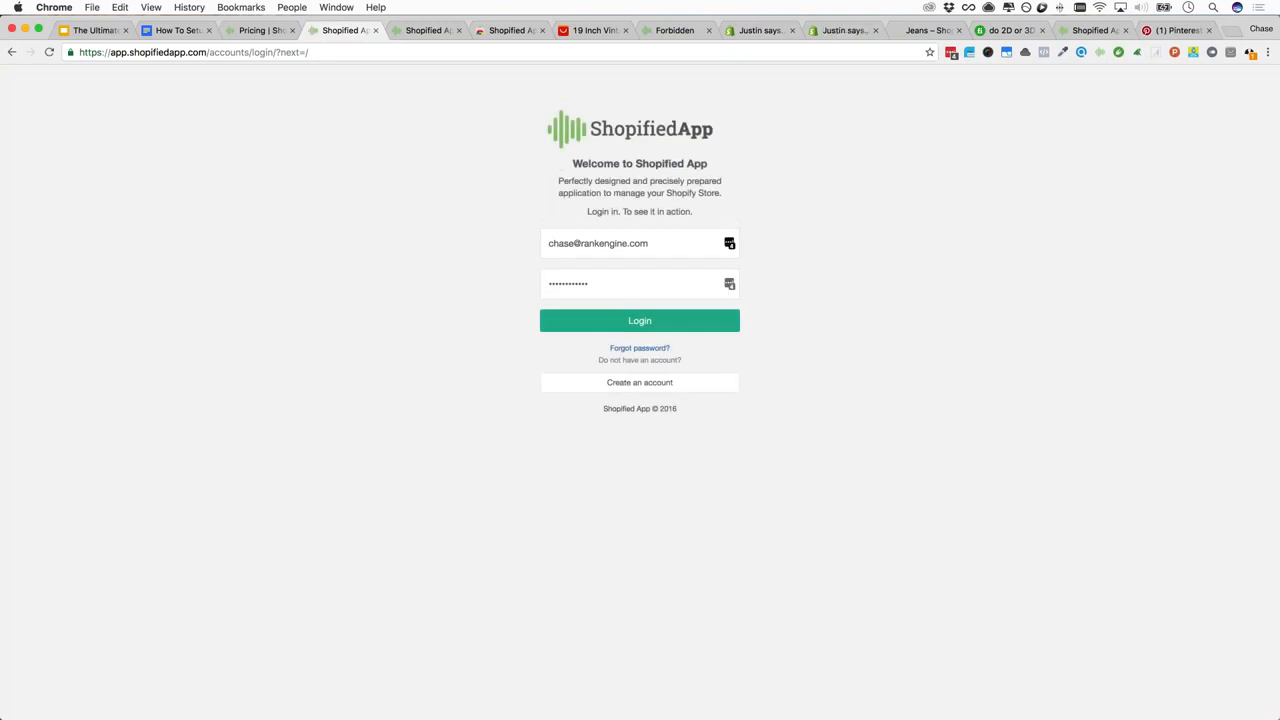
{"action": "left_click", "coordinate": [669, 322]}
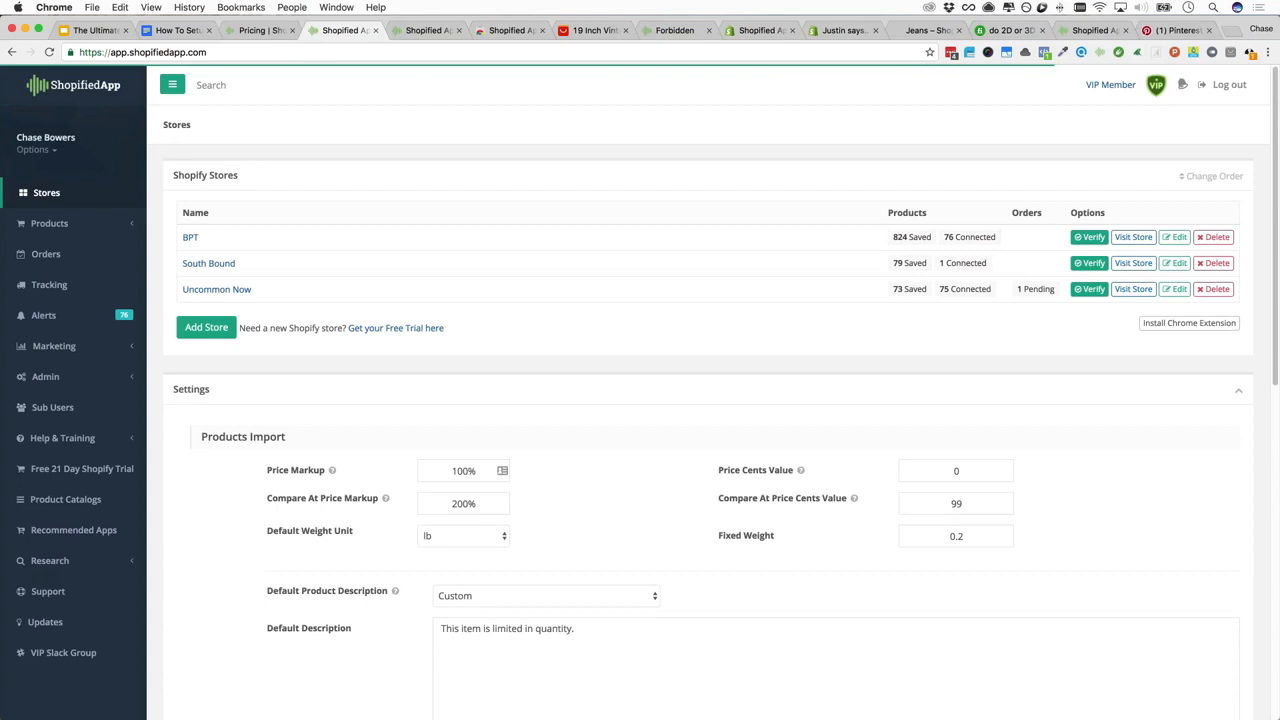
{"action": "left_click", "coordinate": [675, 31]}
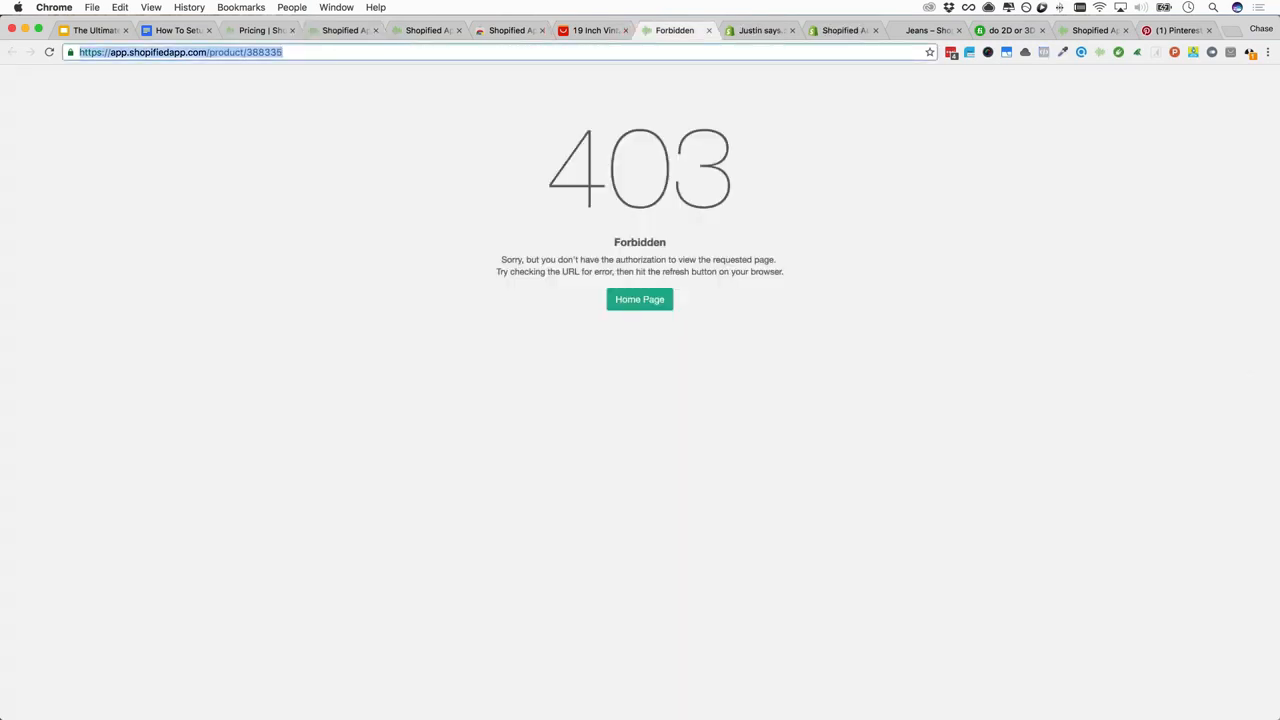
Reload the necklace's Shopified App edit page, then go back to AliExpress necklace results
{"action": "key", "text": "Return"}
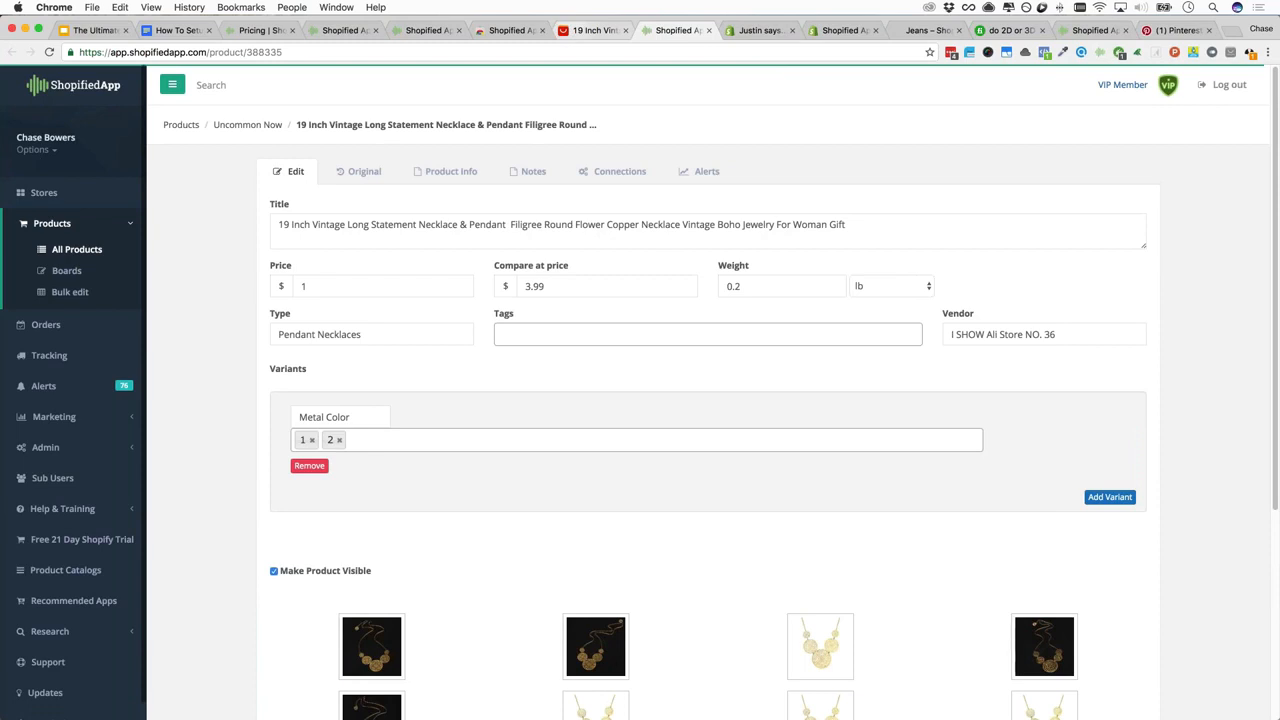
{"action": "key", "text": "ctrl+shift+Tab"}
{"action": "left_click", "coordinate": [12, 52]}
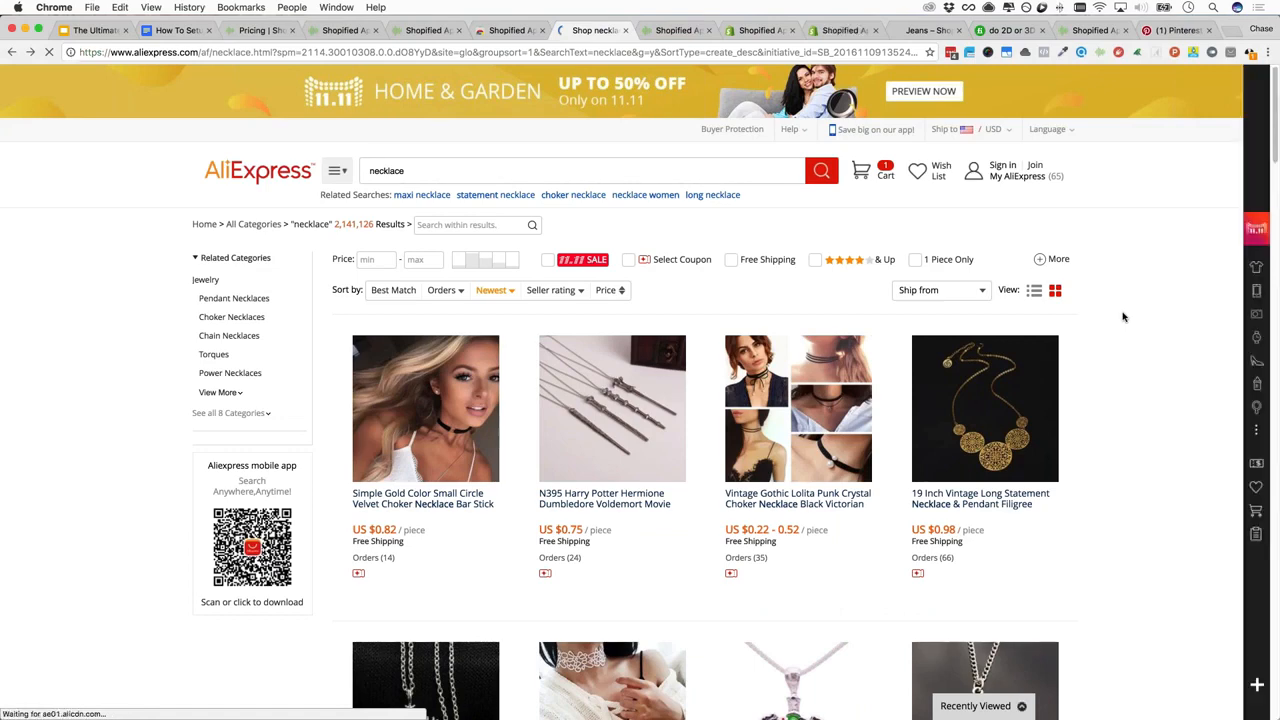
Open the turtle and key pendant necklace listings in new tabs, then view the snowflake necklace listing
{"action": "scroll", "coordinate": [1123, 317], "scroll_direction": "down", "scroll_amount": 5}
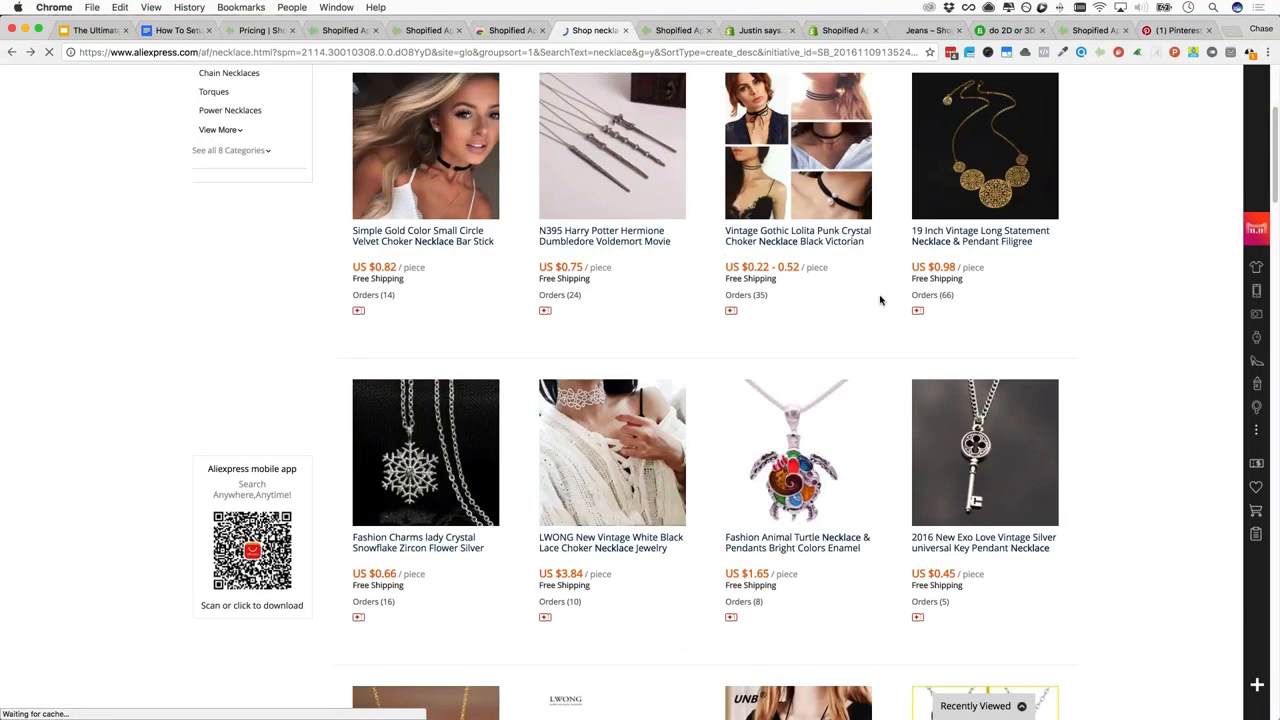
{"action": "scroll", "coordinate": [410, 312], "scroll_direction": "down", "scroll_amount": 3}
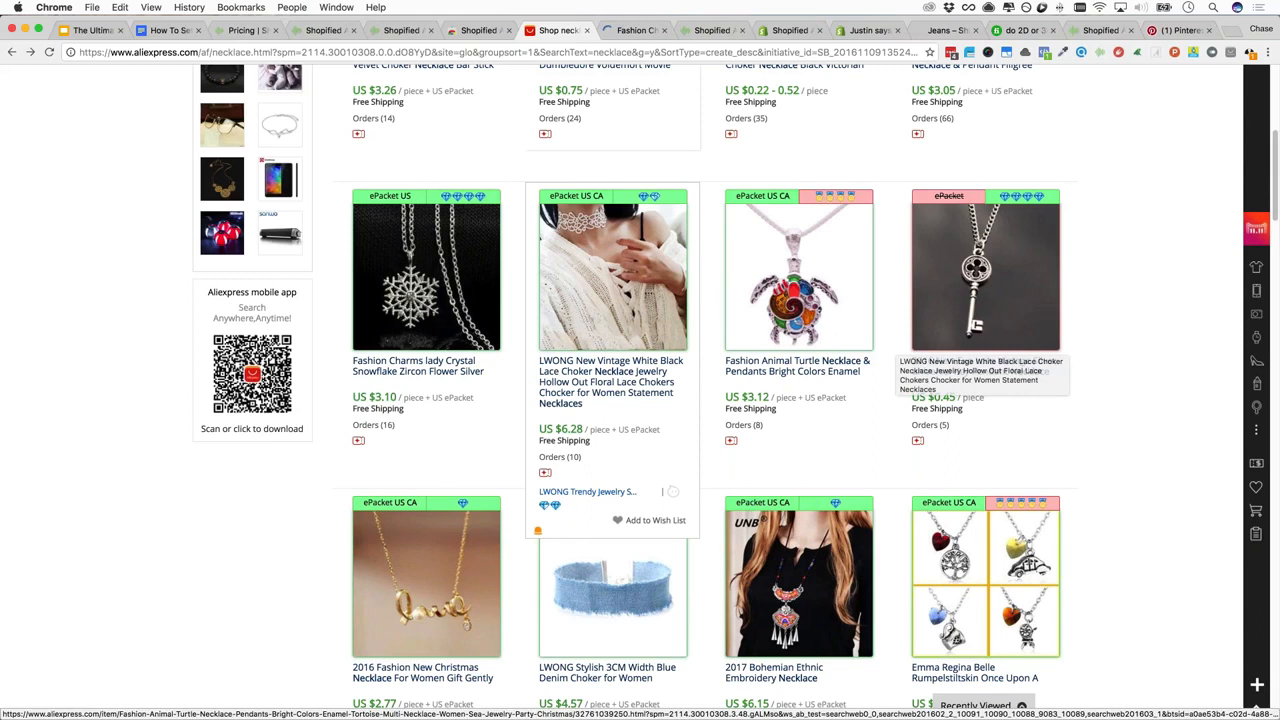
{"action": "left_click", "coordinate": [798, 367], "text": "super"}
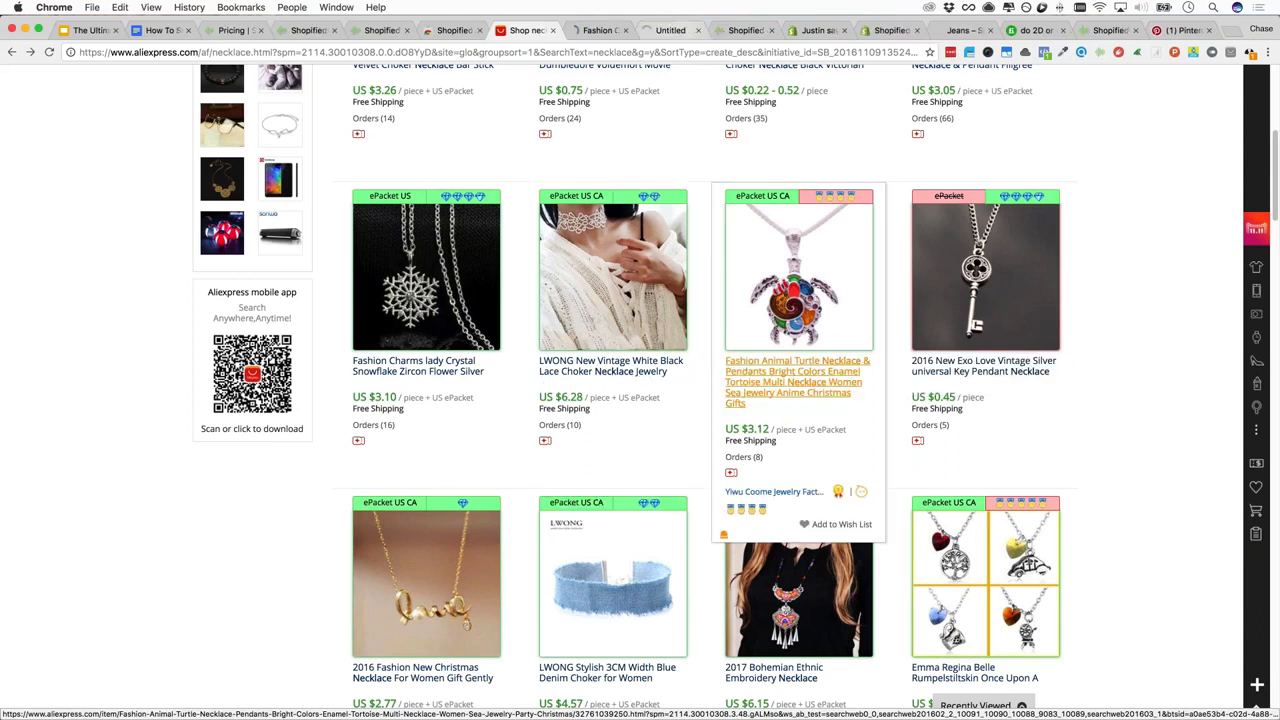
{"action": "left_click", "coordinate": [984, 371], "text": "super"}
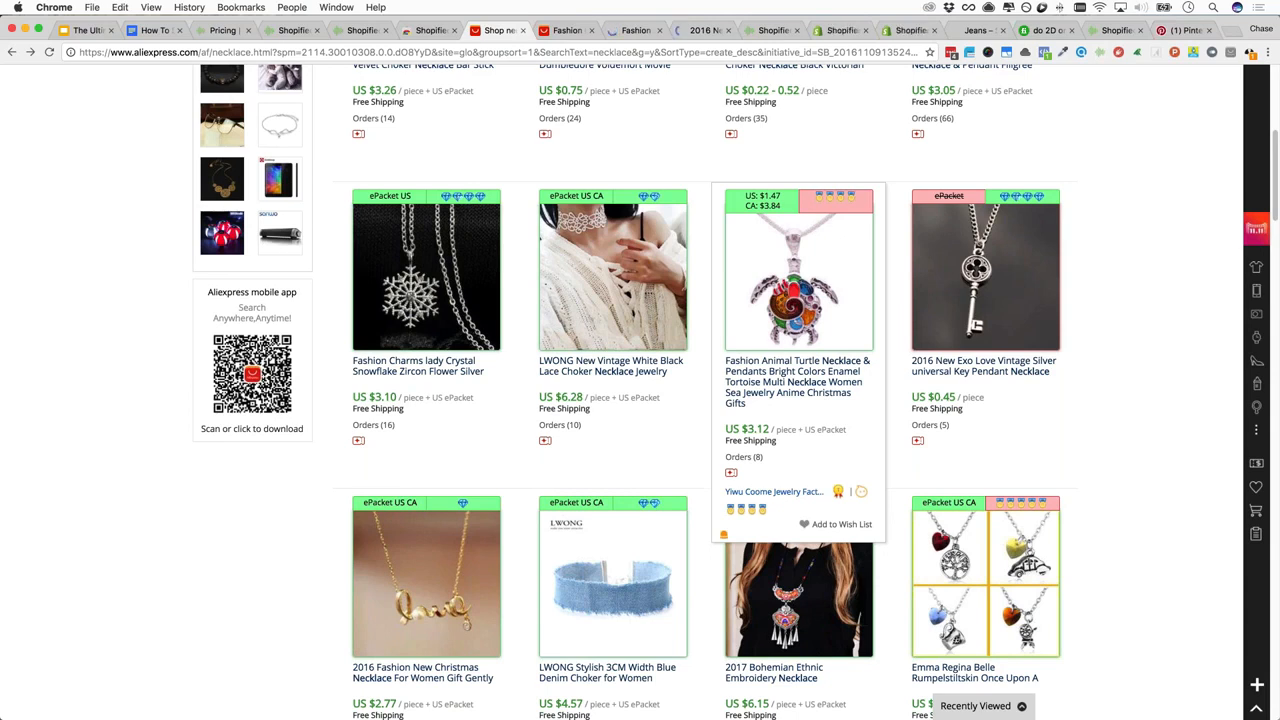
{"action": "left_click", "coordinate": [565, 30]}
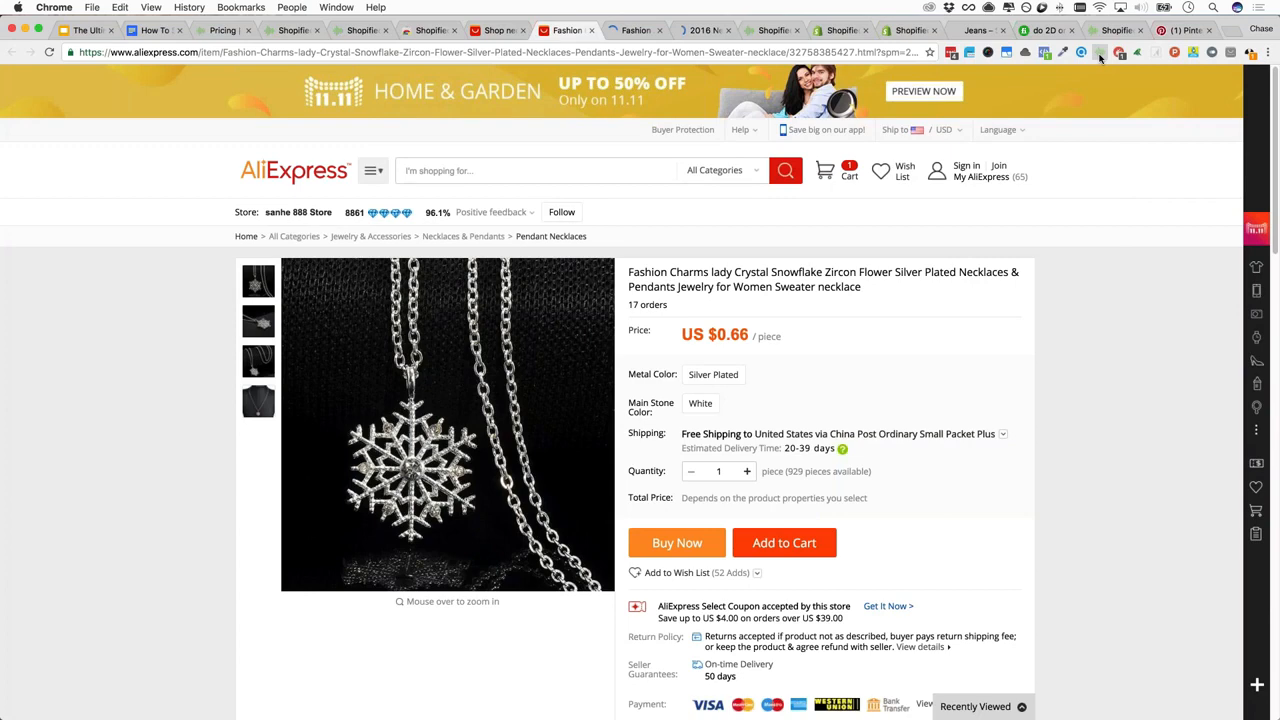
Save the snowflake necklace for later to the Uncommon Now store via Shopified
{"action": "left_click", "coordinate": [1099, 53]}
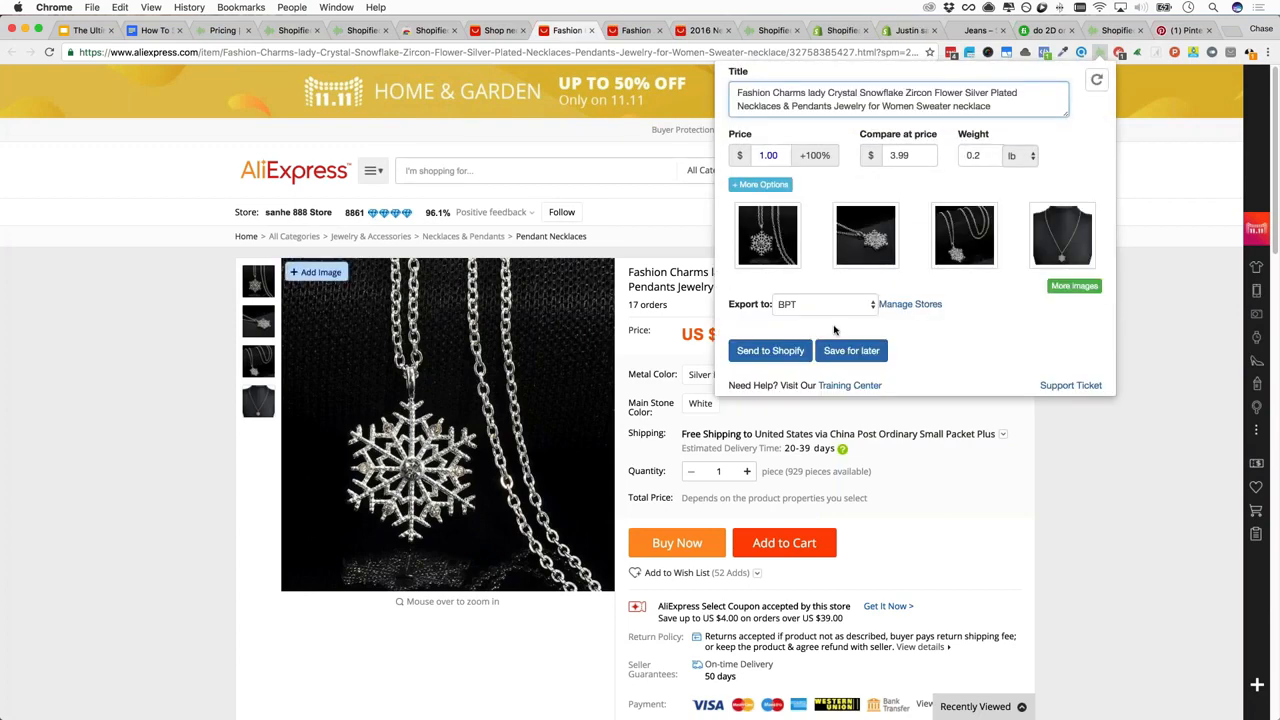
{"action": "left_click", "coordinate": [825, 304]}
{"action": "left_click", "coordinate": [792, 308]}
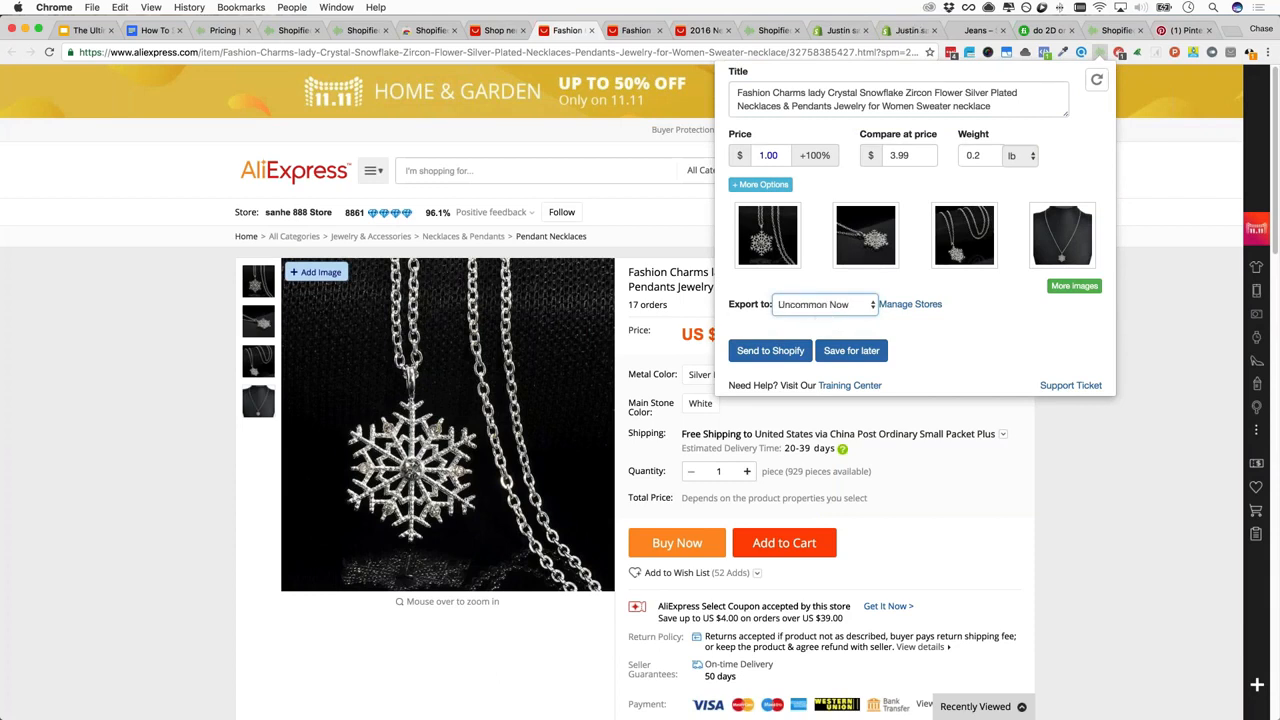
{"action": "left_click", "coordinate": [851, 350]}
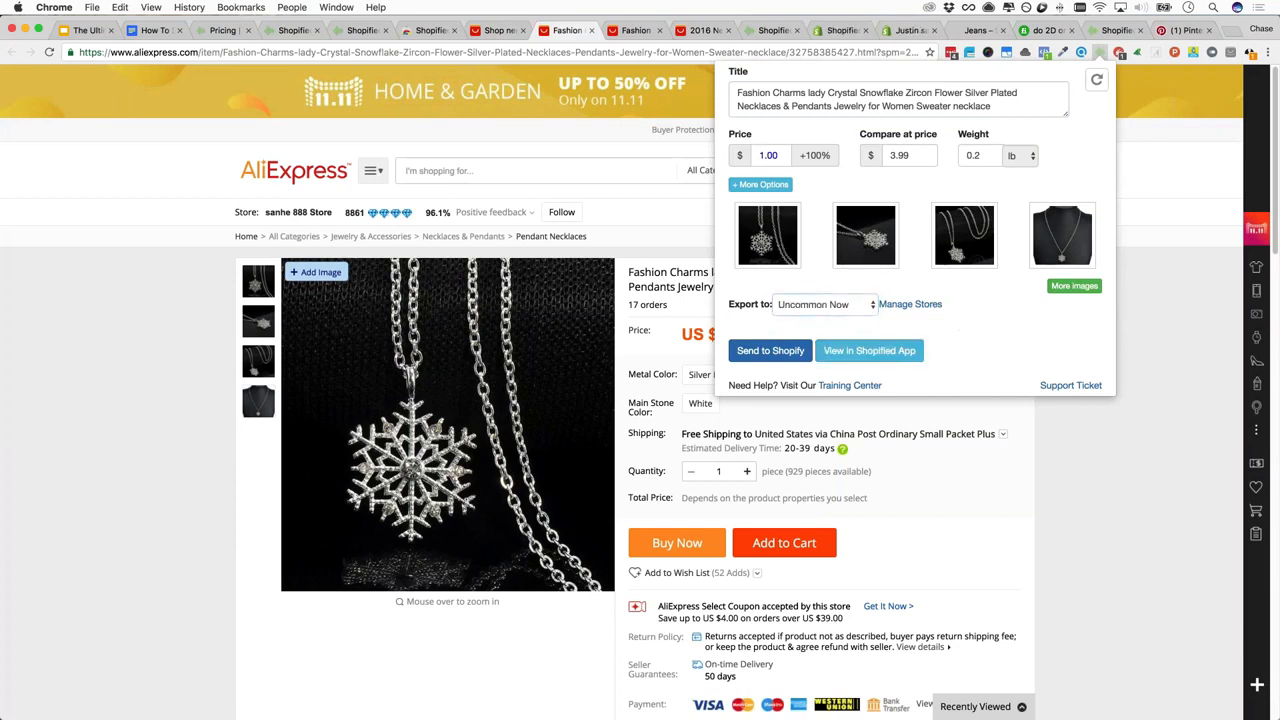
Open the saved snowflake necklace in Shopified App, close the leftover loading tab, and go to the turtle necklace
{"action": "left_click", "coordinate": [851, 350]}
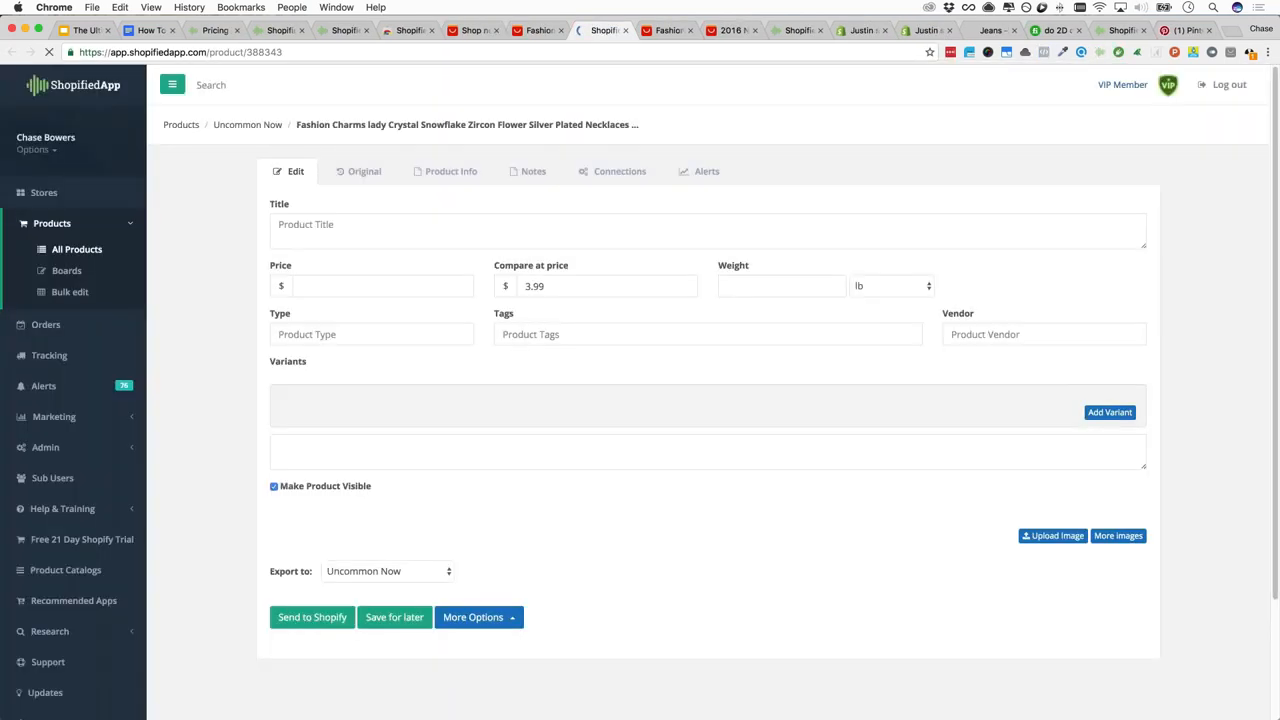
{"action": "left_click", "coordinate": [625, 30]}
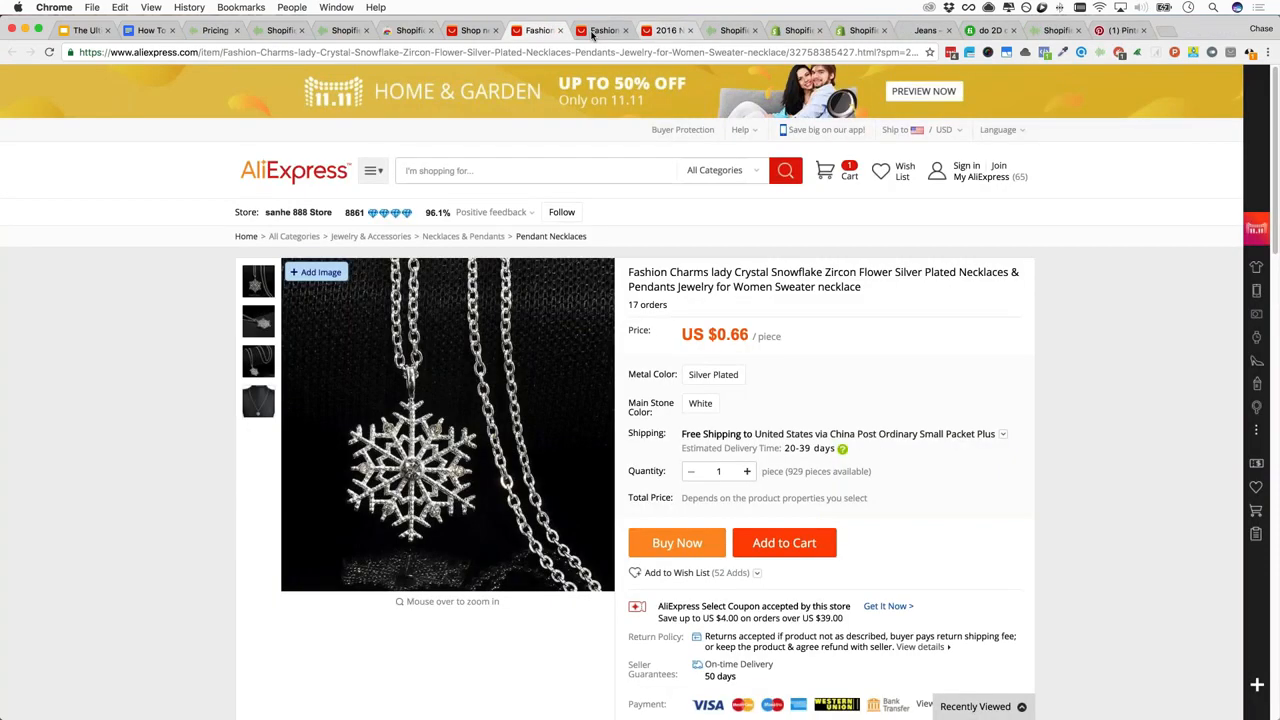
{"action": "left_click", "coordinate": [592, 33]}
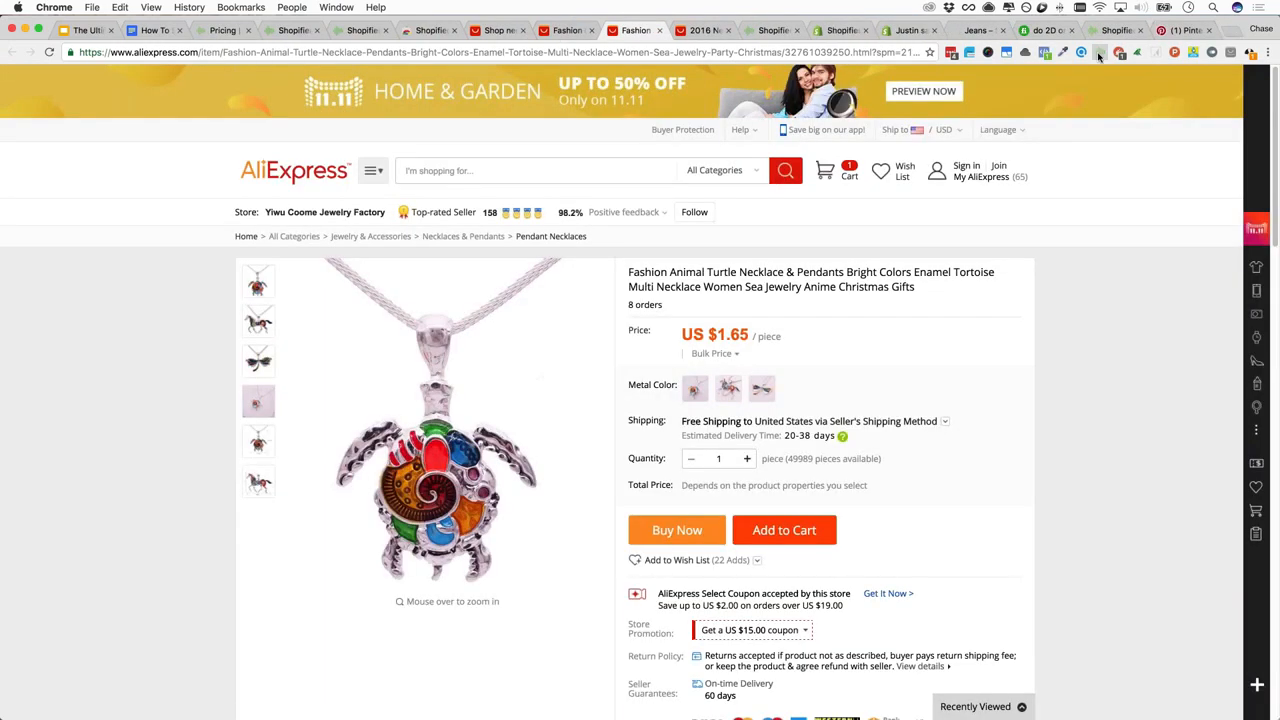
Save the turtle necklace for later to the Uncommon Now store
{"action": "left_click", "coordinate": [1099, 53]}
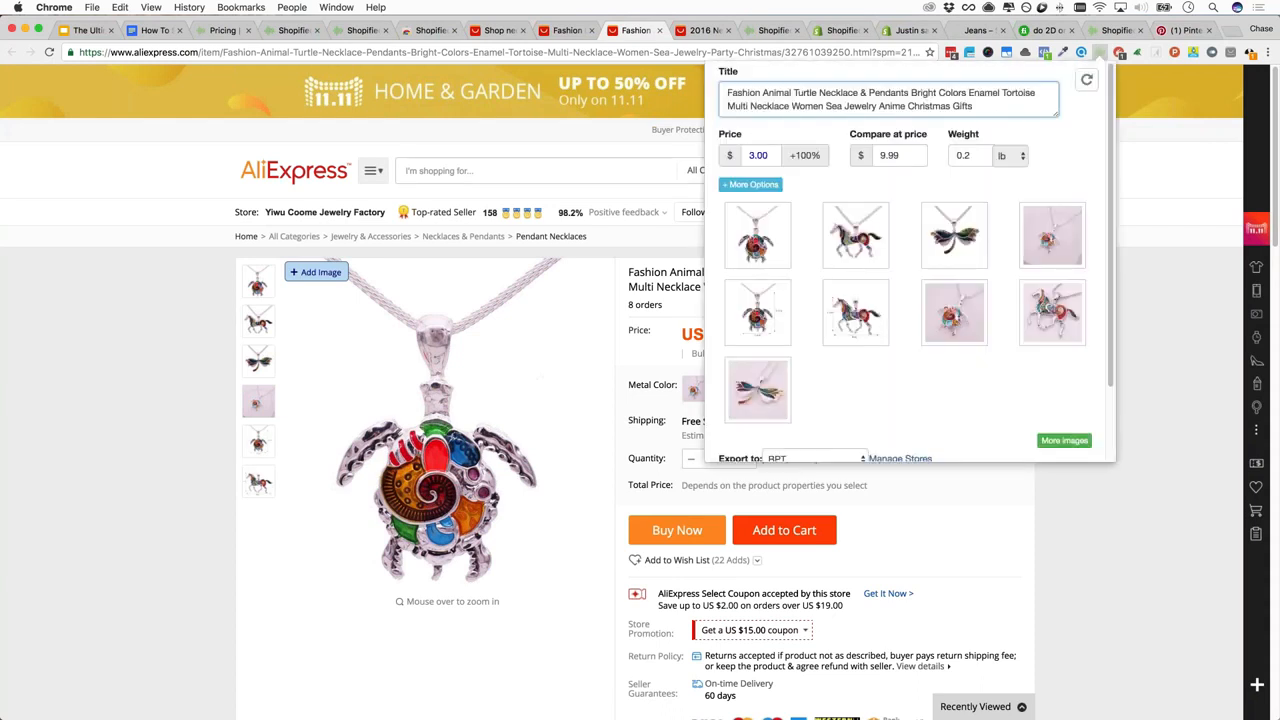
{"action": "scroll", "coordinate": [900, 300], "scroll_direction": "down", "scroll_amount": 3}
{"action": "left_click", "coordinate": [810, 370]}
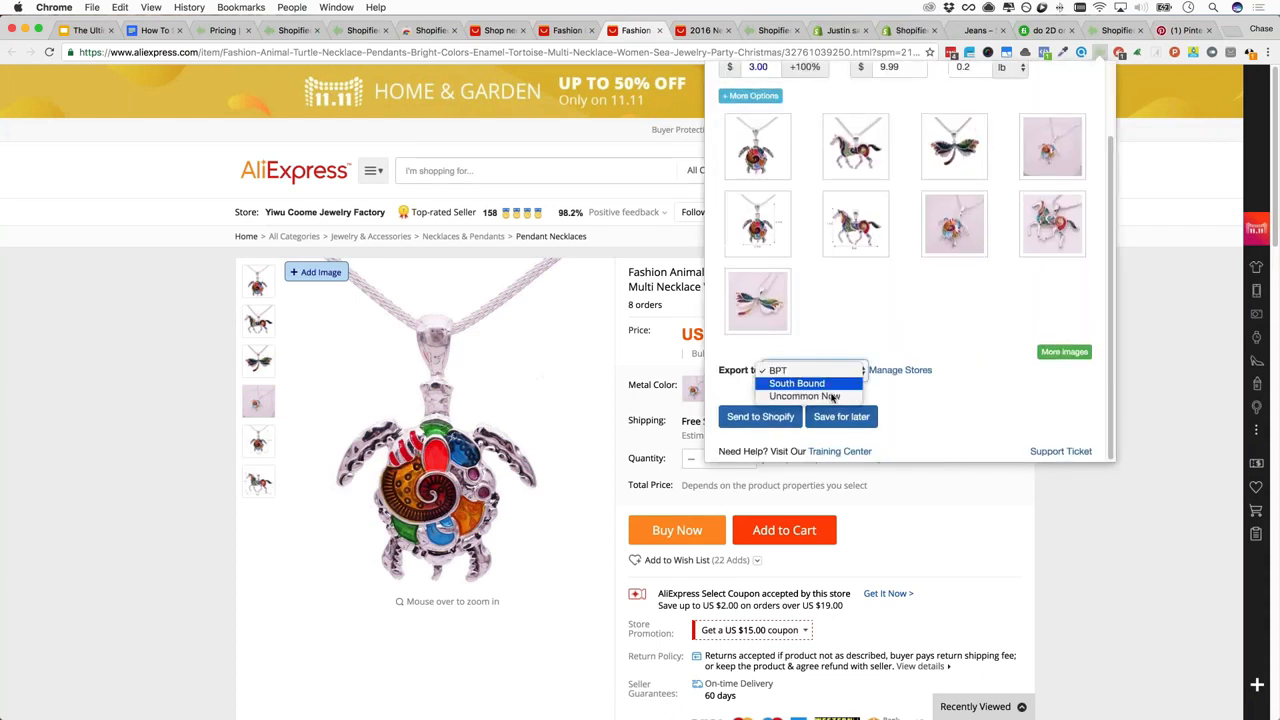
{"action": "left_click", "coordinate": [832, 397]}
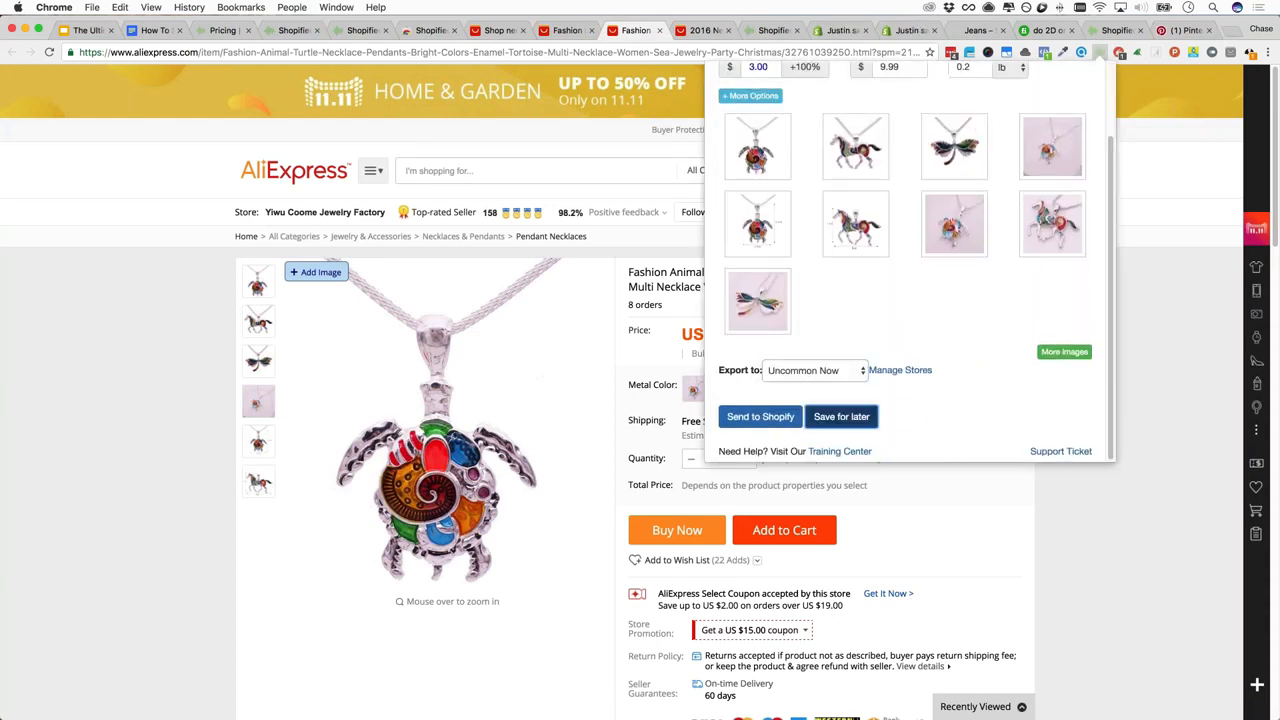
{"action": "left_click", "coordinate": [841, 416]}
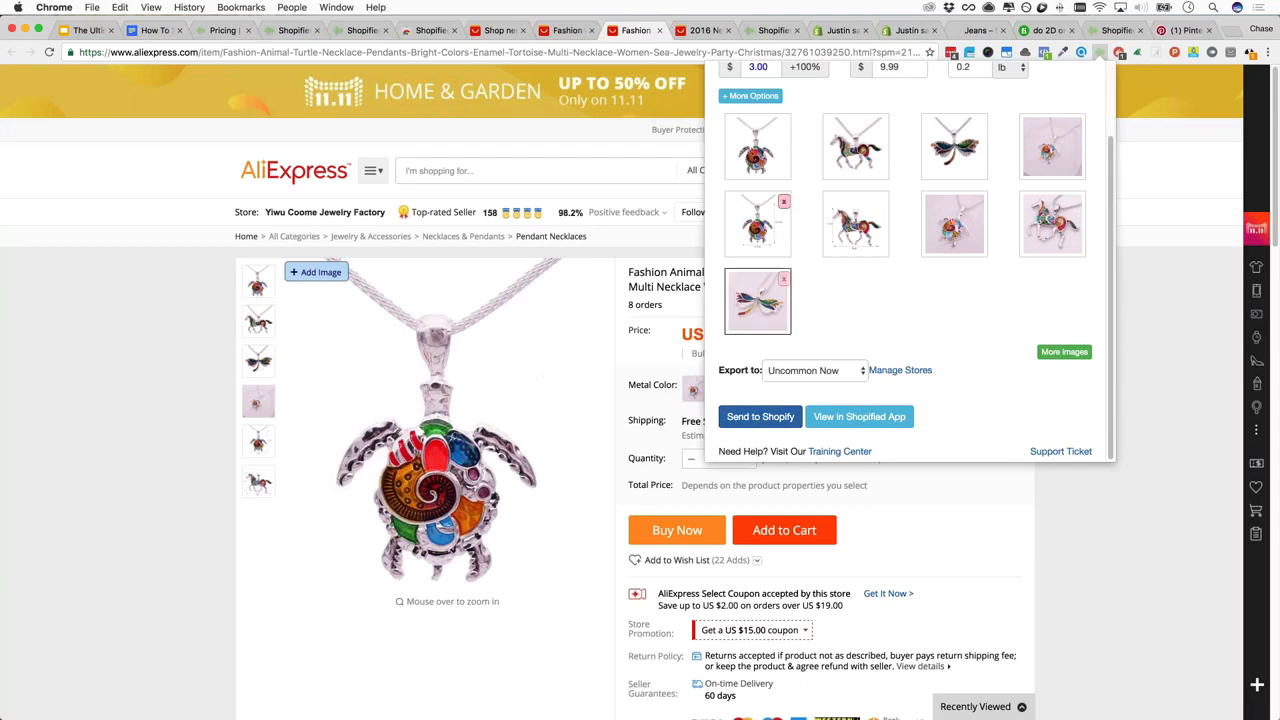
Review the turtle necklace's product title and price fields
{"action": "scroll", "coordinate": [770, 300], "scroll_direction": "up", "scroll_amount": 2}
{"action": "scroll", "coordinate": [790, 380], "scroll_direction": "down", "scroll_amount": 2}
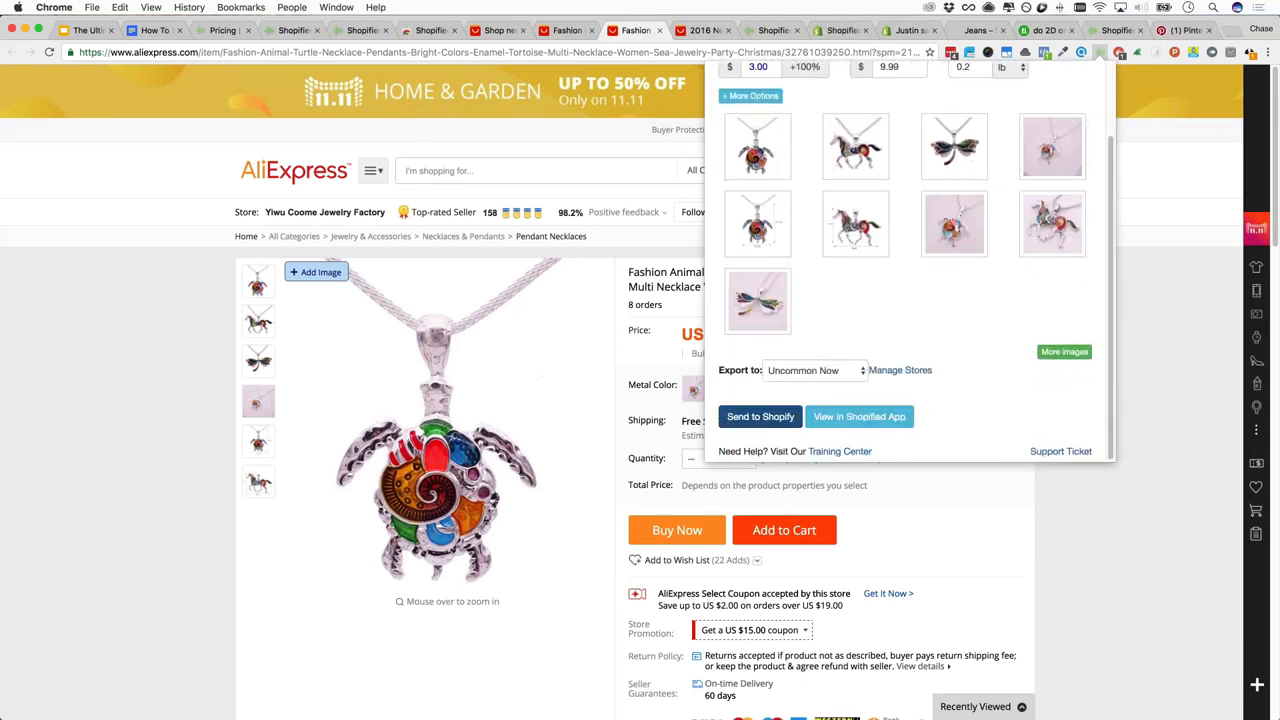
{"action": "scroll", "coordinate": [785, 380], "scroll_direction": "up", "scroll_amount": 2}
{"action": "scroll", "coordinate": [800, 300], "scroll_direction": "down", "scroll_amount": 1}
{"action": "triple_click", "coordinate": [850, 105]}
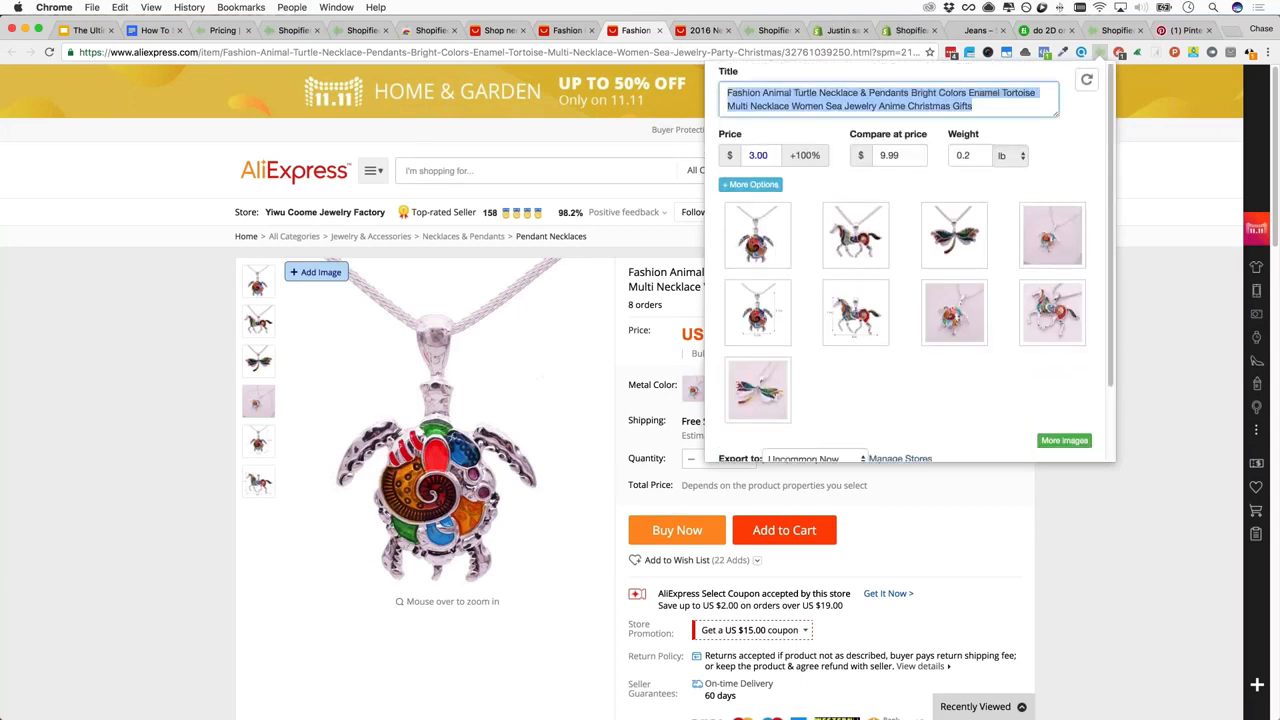
{"action": "key", "text": "Tab"}
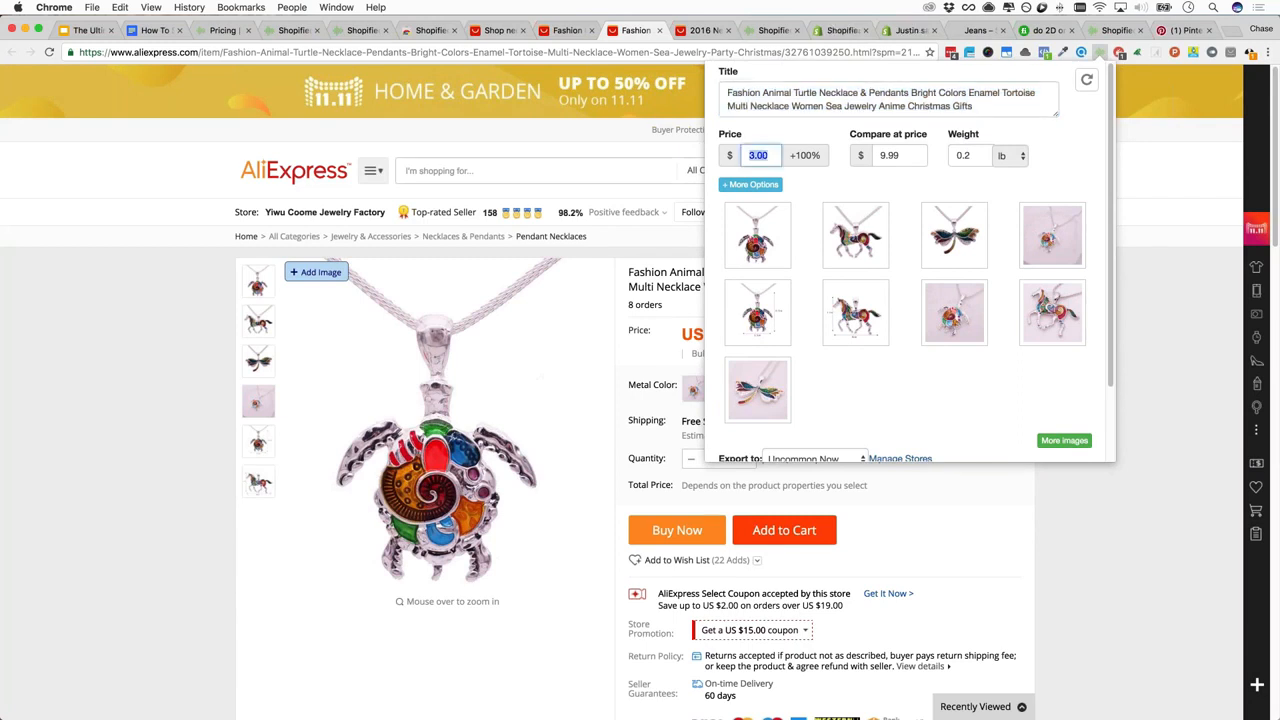
Expand More Options and inspect the Pendant Necklaces product type and the tags field
{"action": "left_click", "coordinate": [757, 185]}
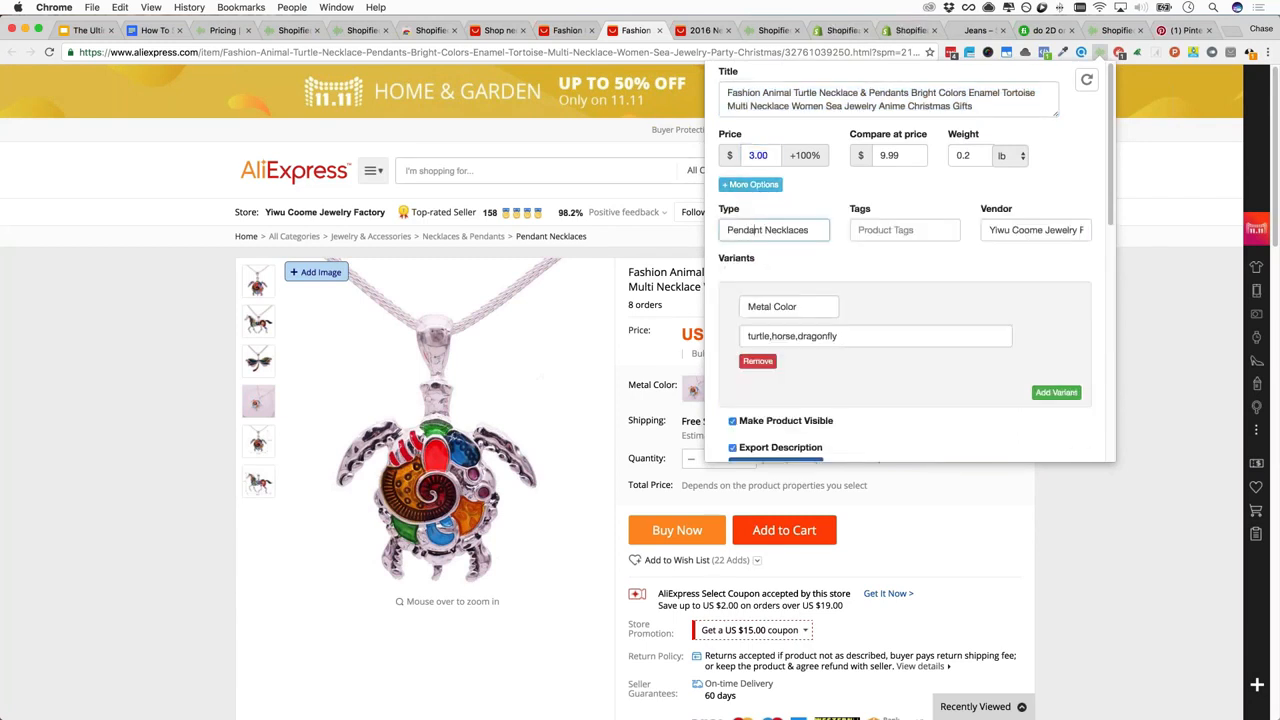
{"action": "triple_click", "coordinate": [768, 230]}
{"action": "left_click", "coordinate": [907, 230]}
{"action": "double_click", "coordinate": [790, 230]}
{"action": "triple_click", "coordinate": [780, 230]}
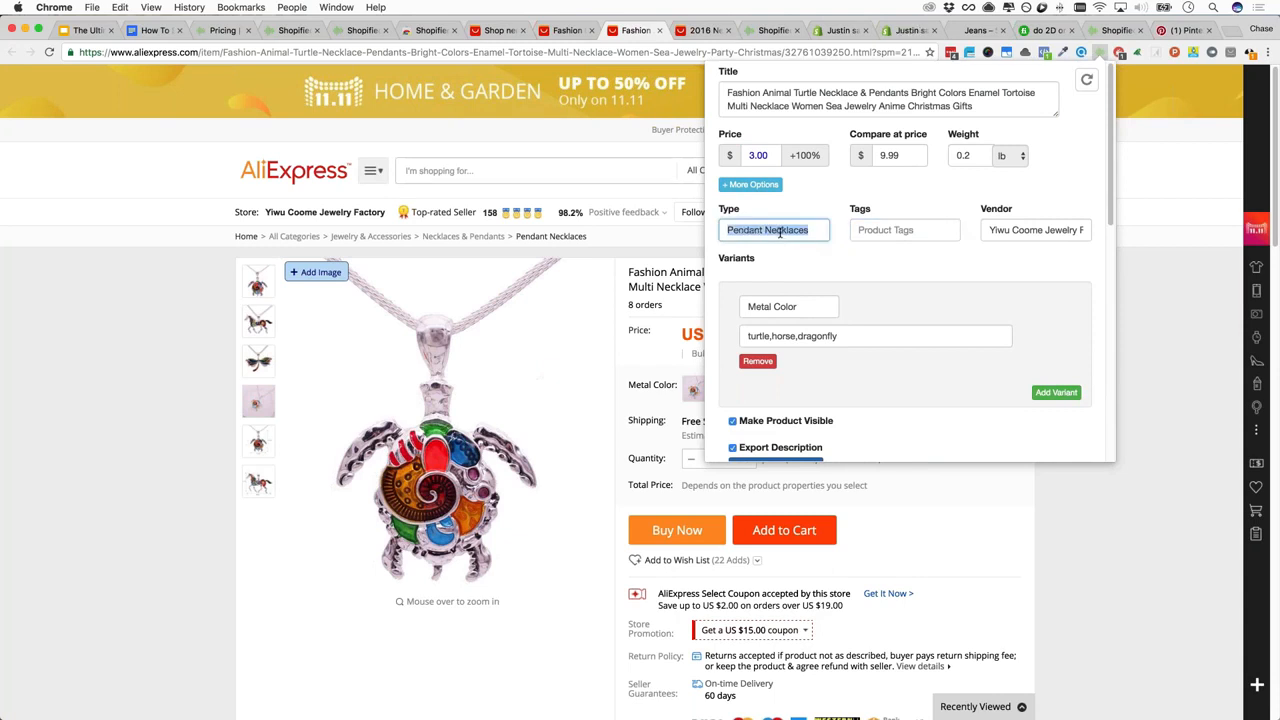
{"action": "left_click", "coordinate": [908, 230]}
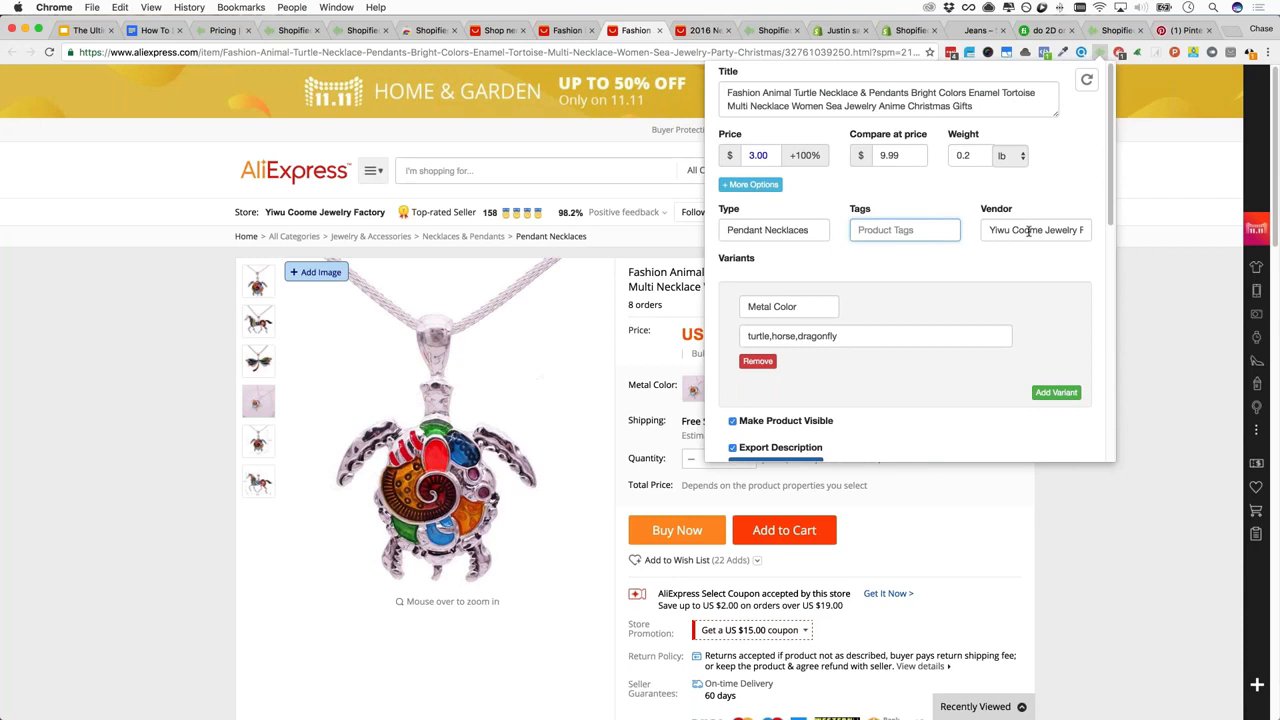
Inspect the Metal Color variant values turtle, horse and dragonfly
{"action": "scroll", "coordinate": [1028, 231], "scroll_direction": "down", "scroll_amount": 3}
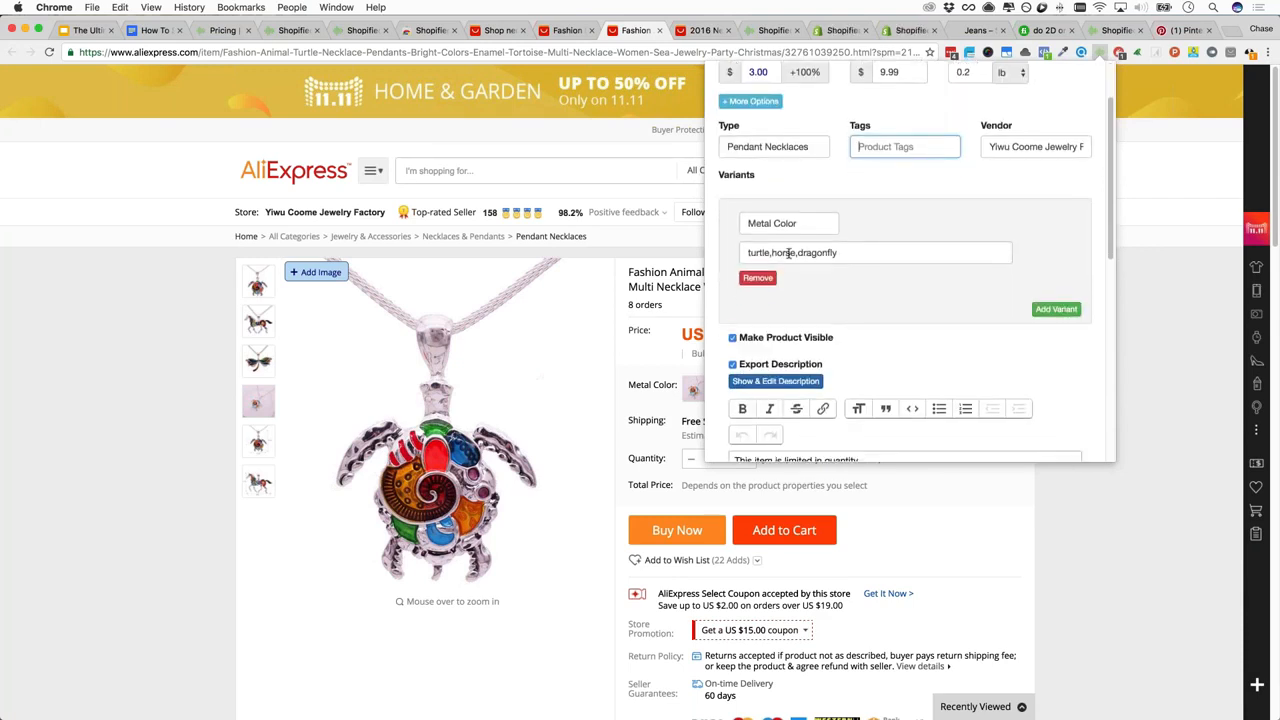
{"action": "left_click", "coordinate": [857, 252]}
{"action": "triple_click", "coordinate": [857, 252]}
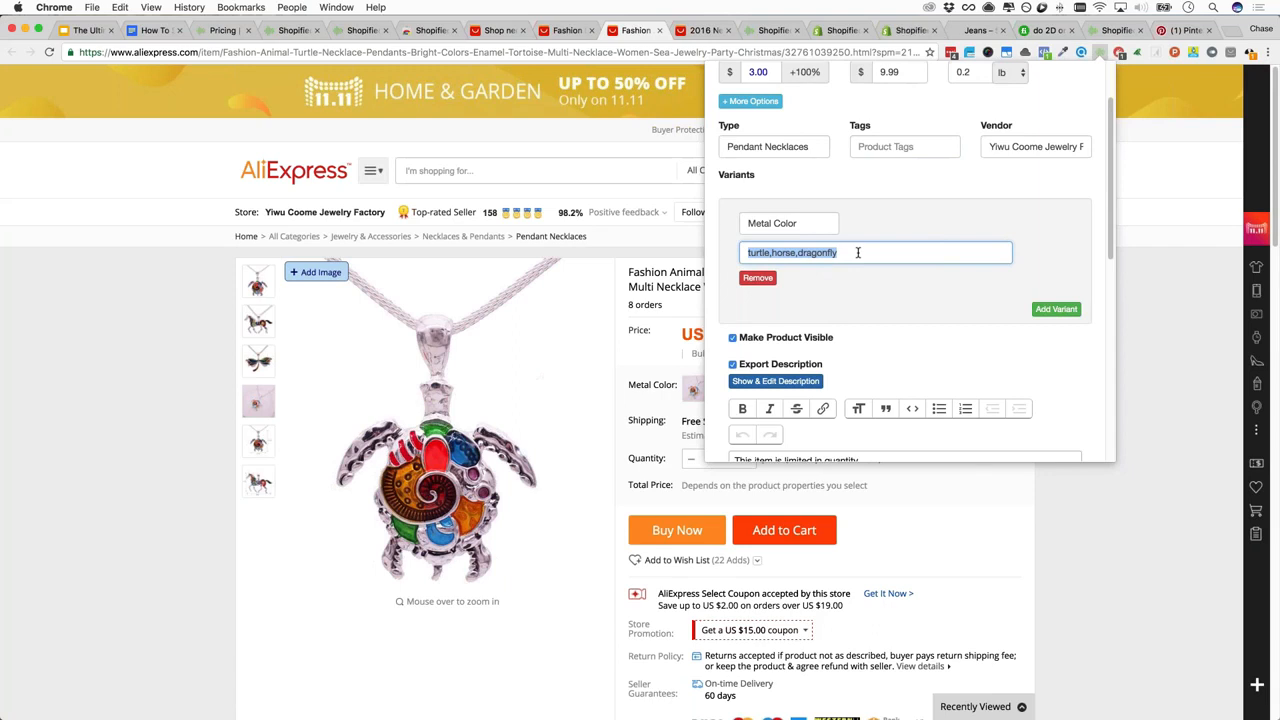
{"action": "left_click", "coordinate": [759, 255]}
{"action": "double_click", "coordinate": [759, 255]}
{"action": "left_click", "coordinate": [760, 255]}
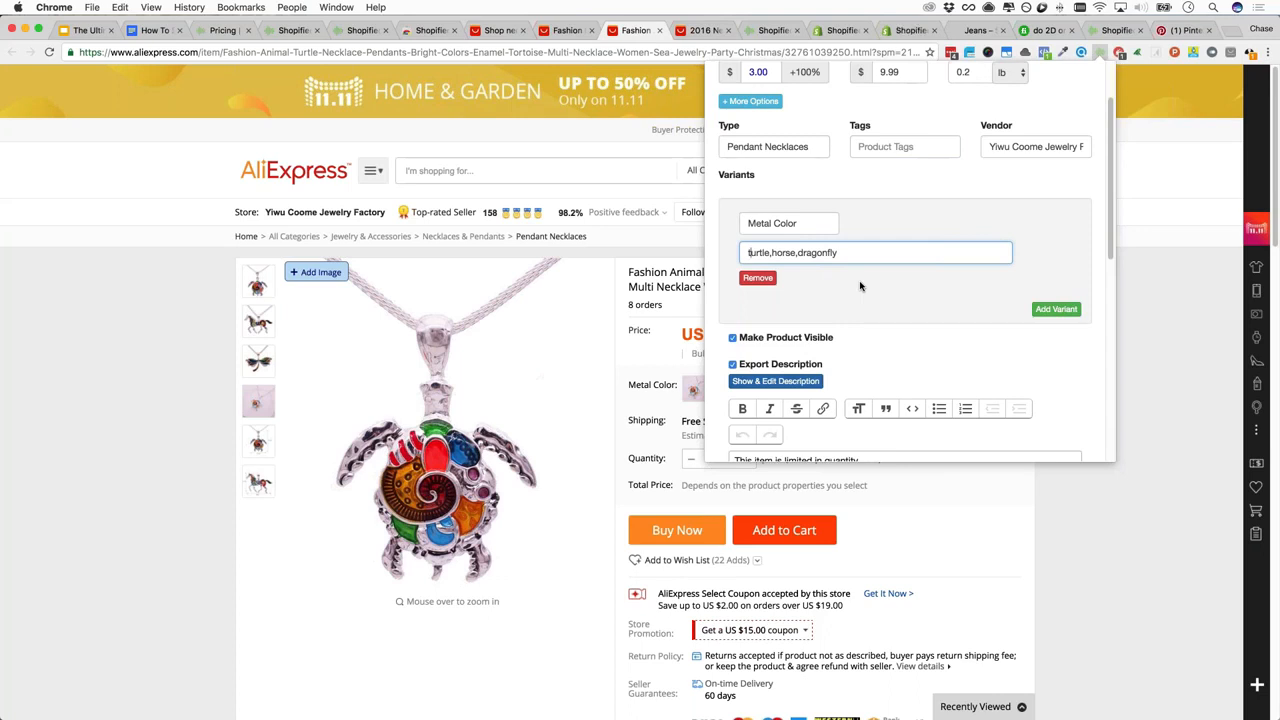
Look over the turtle necklace's description and Notes field
{"action": "scroll", "coordinate": [860, 287], "scroll_direction": "down", "scroll_amount": 5}
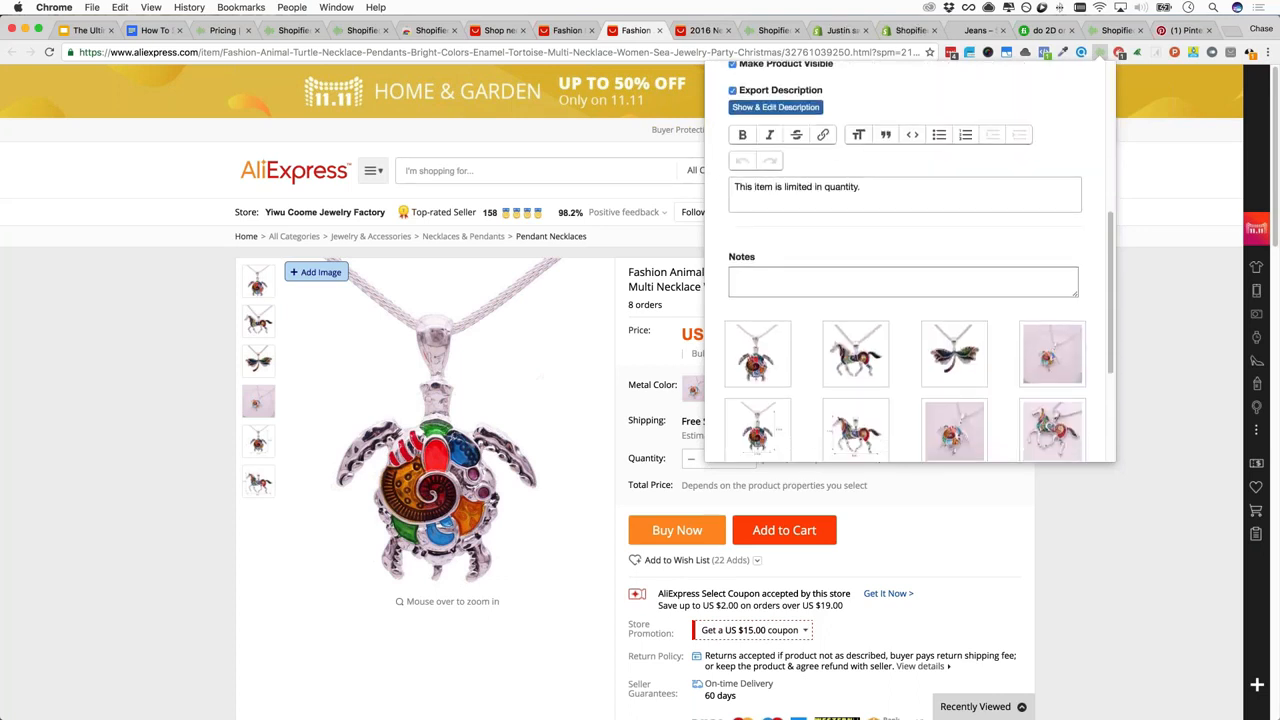
{"action": "scroll", "coordinate": [800, 301], "scroll_direction": "up", "scroll_amount": 2}
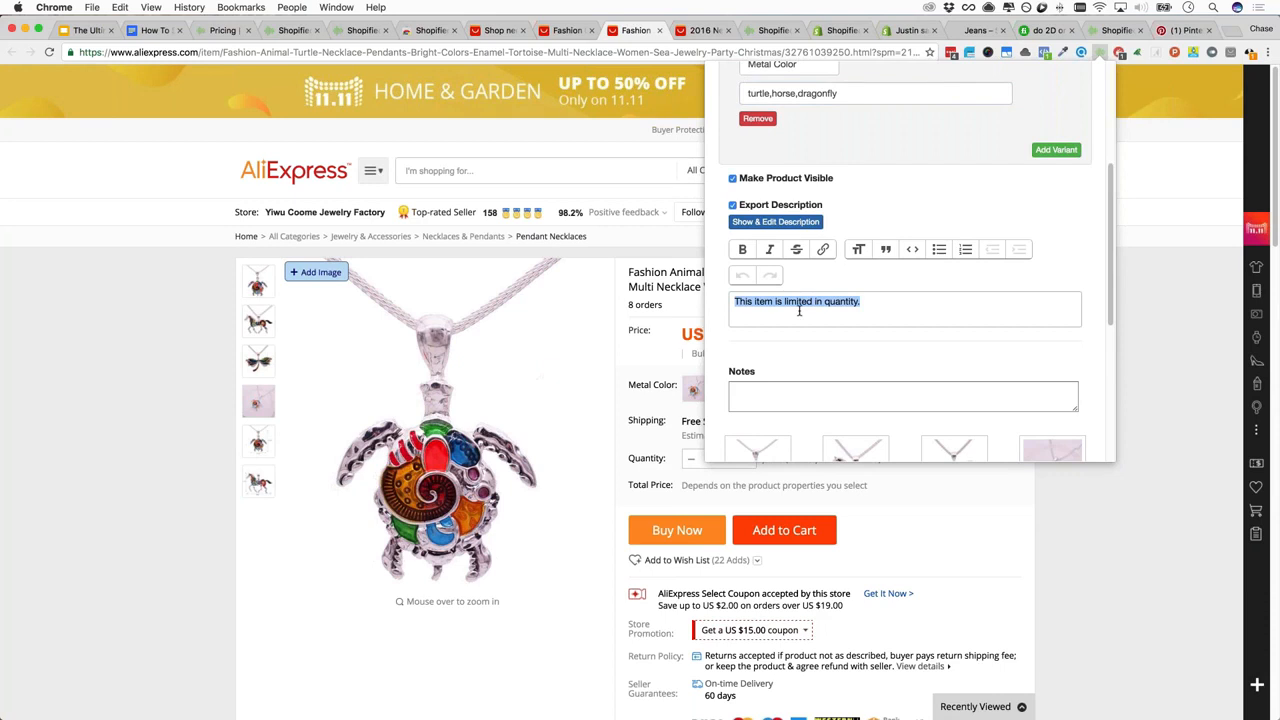
{"action": "scroll", "coordinate": [827, 305], "scroll_direction": "down", "scroll_amount": 4}
{"action": "left_click", "coordinate": [760, 190]}
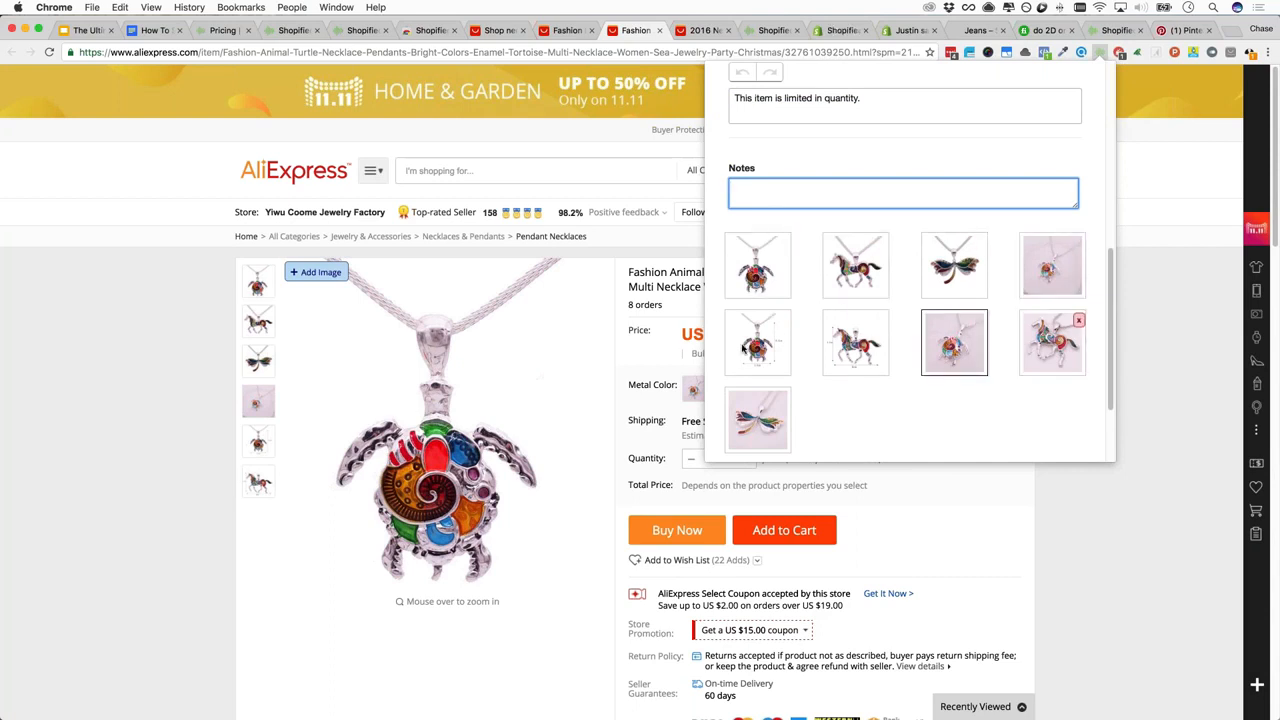
{"action": "scroll", "coordinate": [763, 342], "scroll_direction": "down", "scroll_amount": 3}
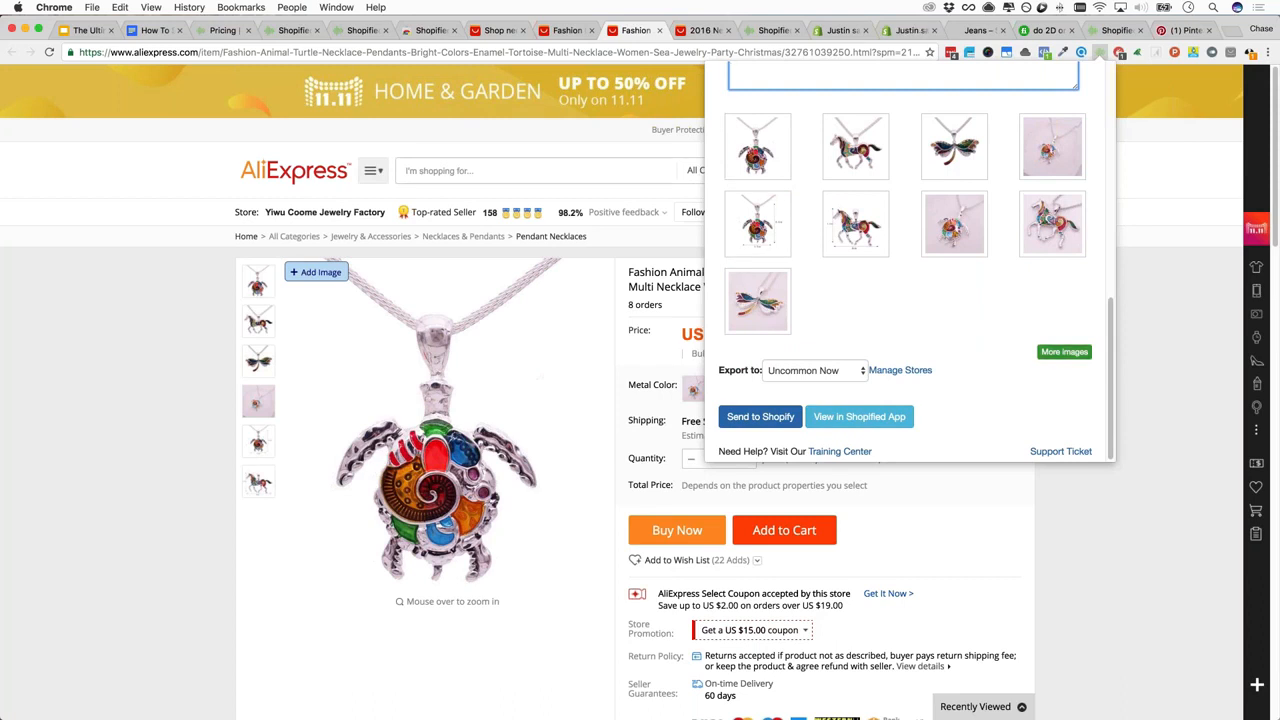
Load more product images, look them over, then close the Shopified import panel
{"action": "left_click", "coordinate": [1064, 352]}
{"action": "scroll", "coordinate": [1004, 357], "scroll_direction": "down", "scroll_amount": 5}
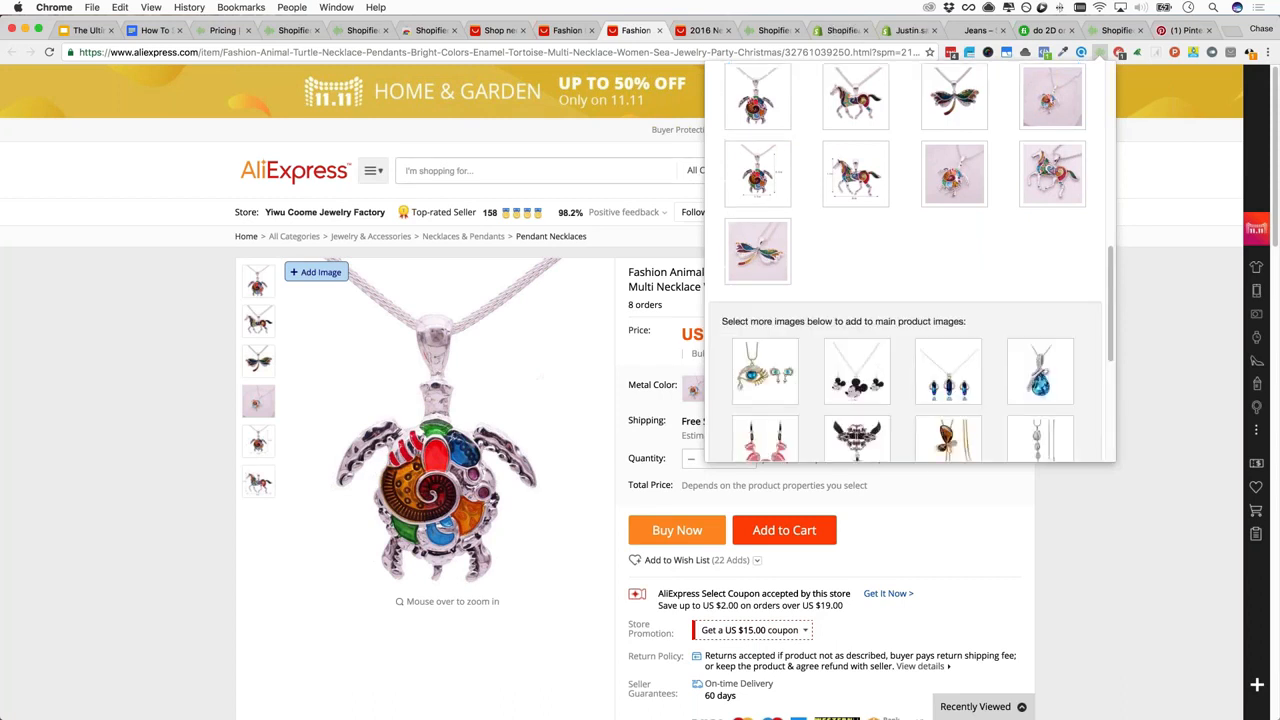
{"action": "scroll", "coordinate": [1004, 357], "scroll_direction": "up", "scroll_amount": 3}
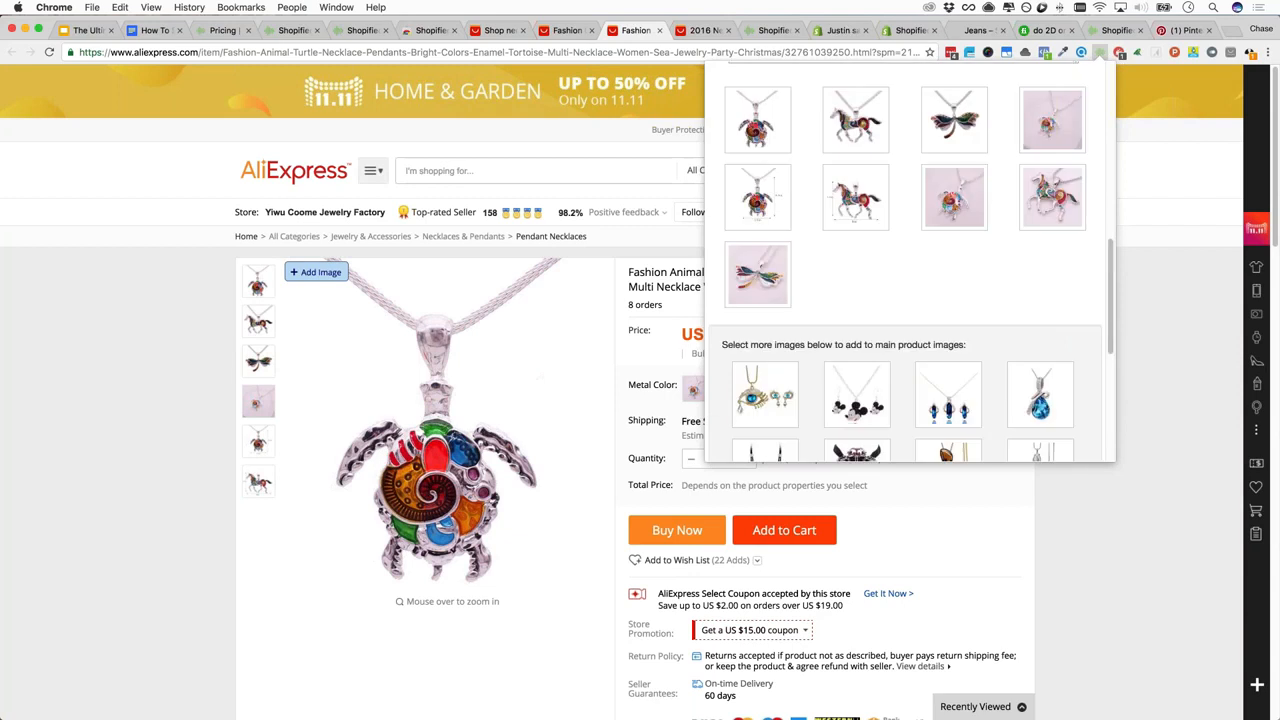
{"action": "mouse_move", "coordinate": [758, 275]}
{"action": "scroll", "coordinate": [834, 374], "scroll_direction": "down", "scroll_amount": 10}
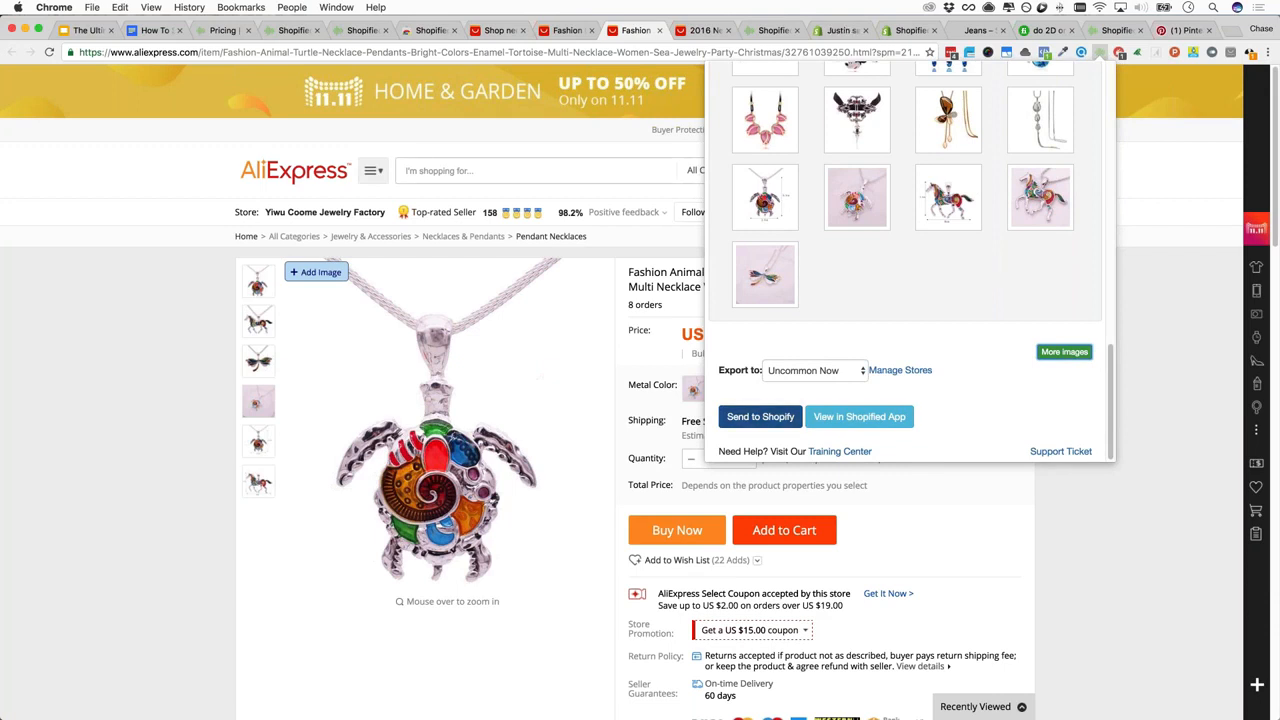
{"action": "left_click", "coordinate": [760, 416]}
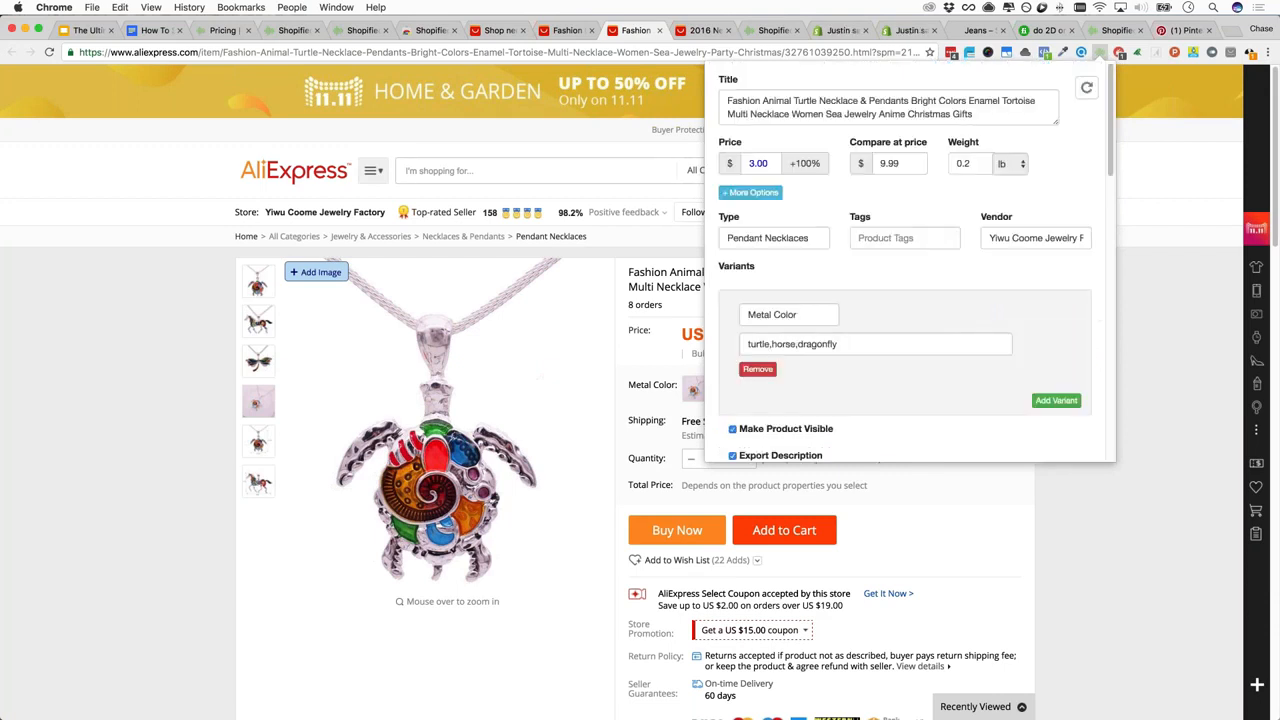
{"action": "left_click", "coordinate": [1101, 54]}
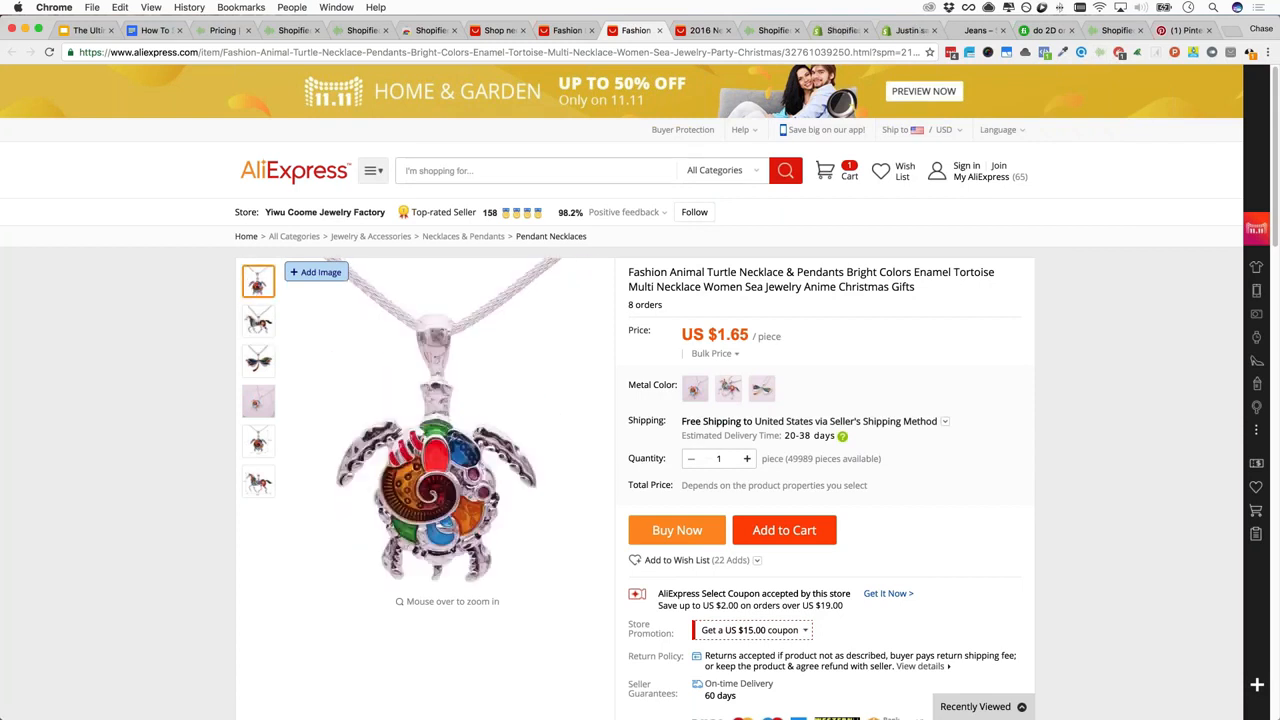
Switch to the 'How To' drop-shipping outline and scroll to Adding Products To Your Store
{"action": "left_click", "coordinate": [155, 30]}
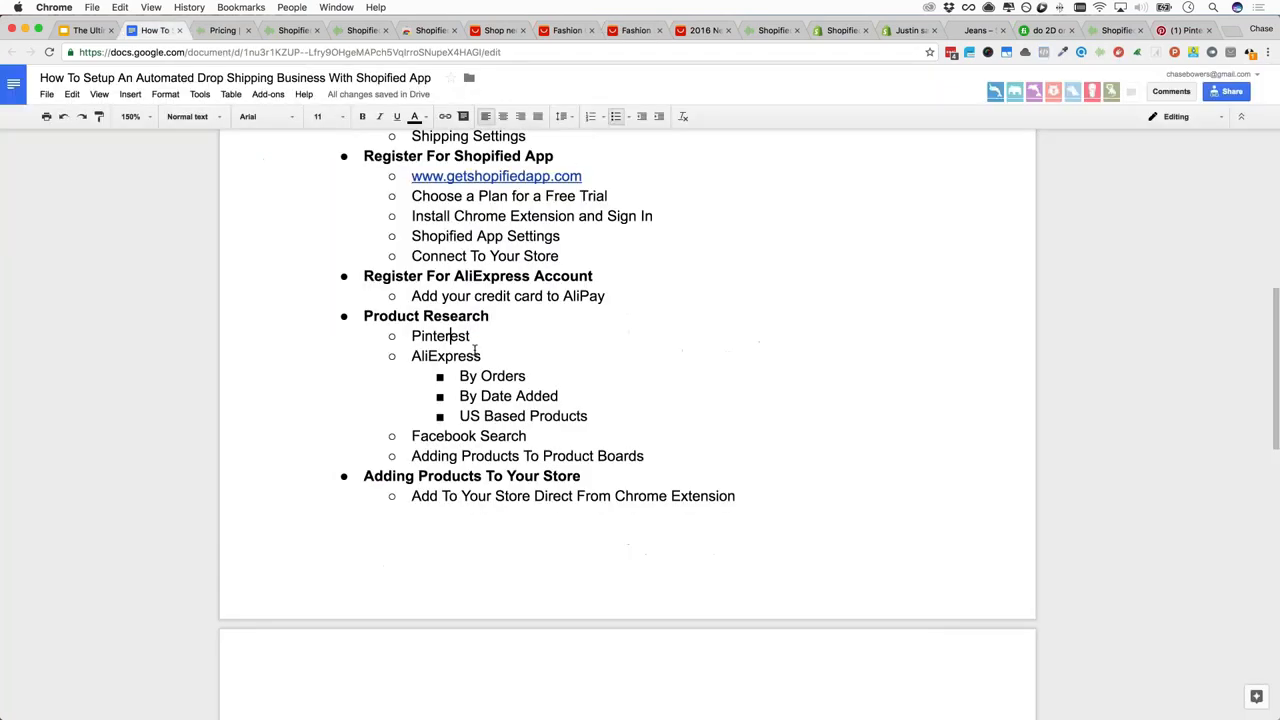
{"action": "scroll", "coordinate": [460, 330], "scroll_direction": "down", "scroll_amount": 3}
{"action": "scroll", "coordinate": [466, 321], "scroll_direction": "down", "scroll_amount": 1}
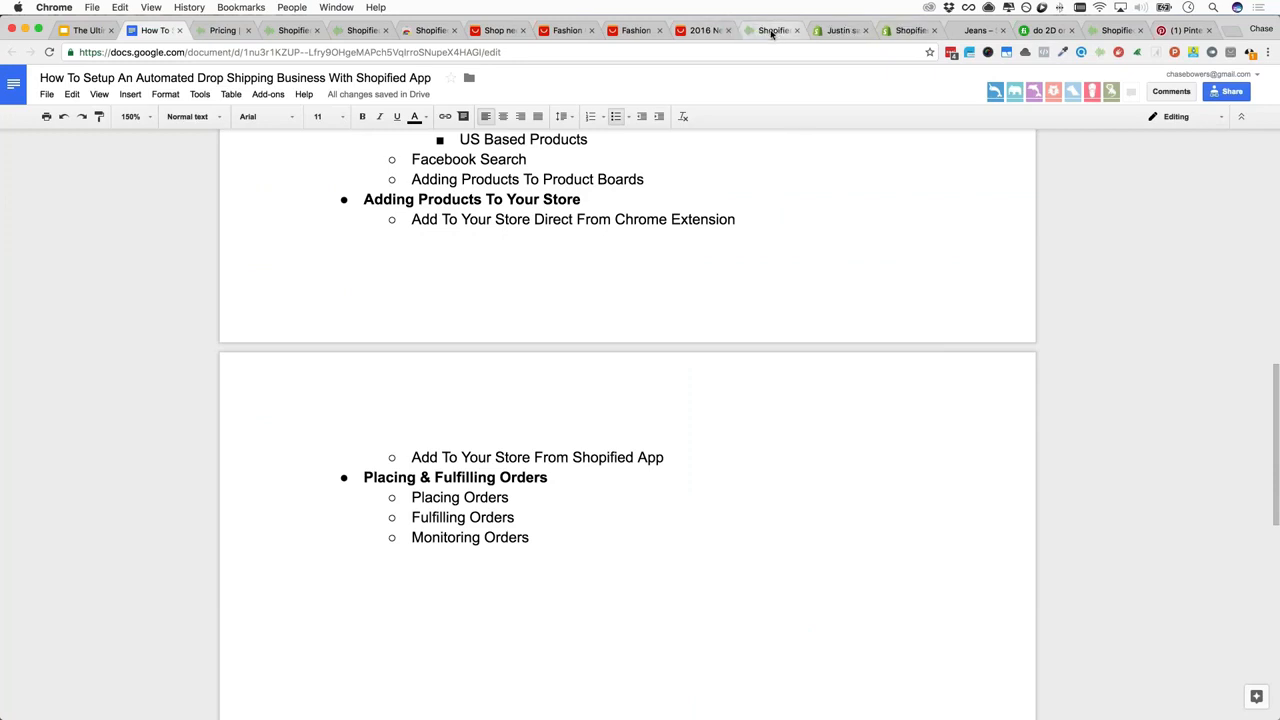
Return to Shopified App and open Boards under Products in the sidebar
{"action": "left_click", "coordinate": [772, 30]}
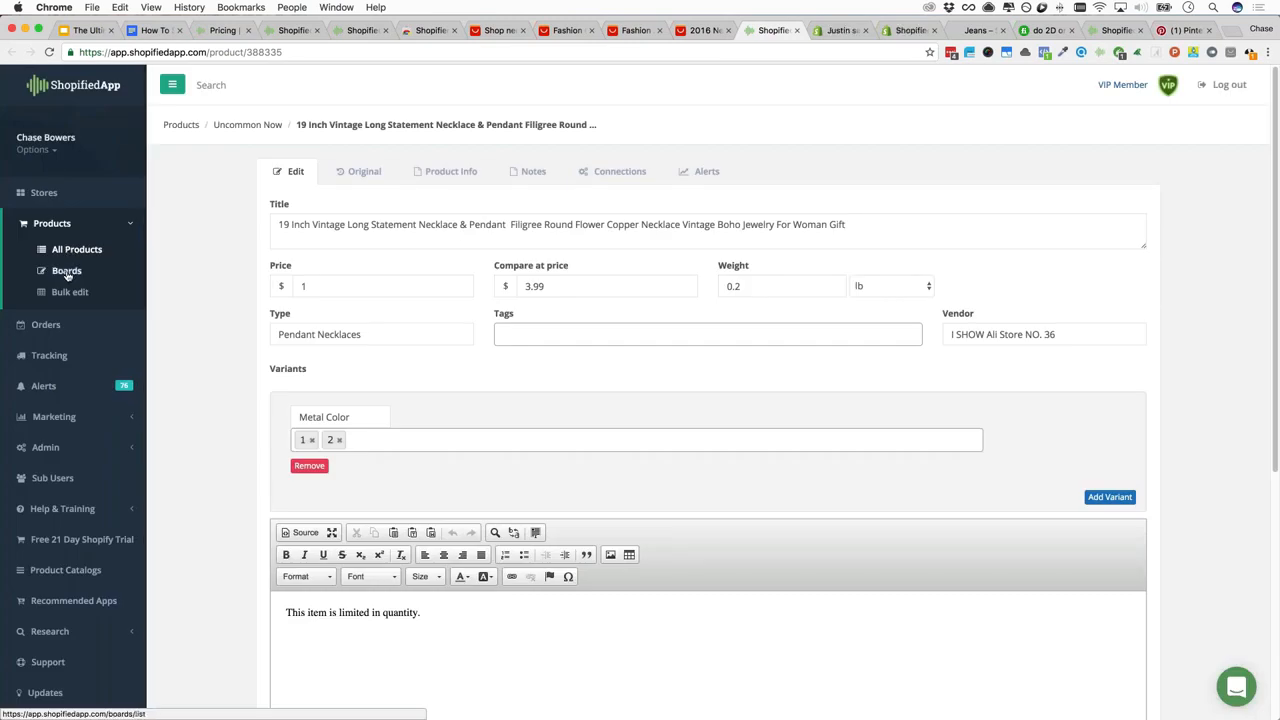
{"action": "left_click", "coordinate": [69, 274]}
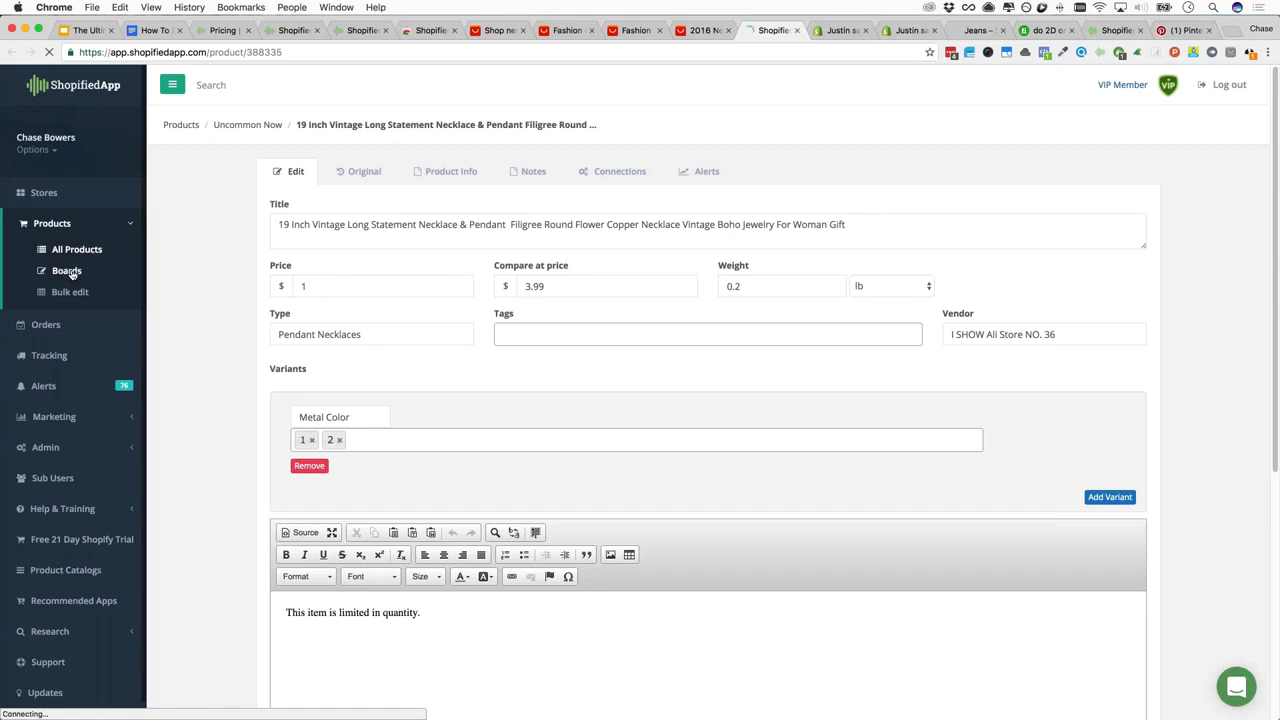
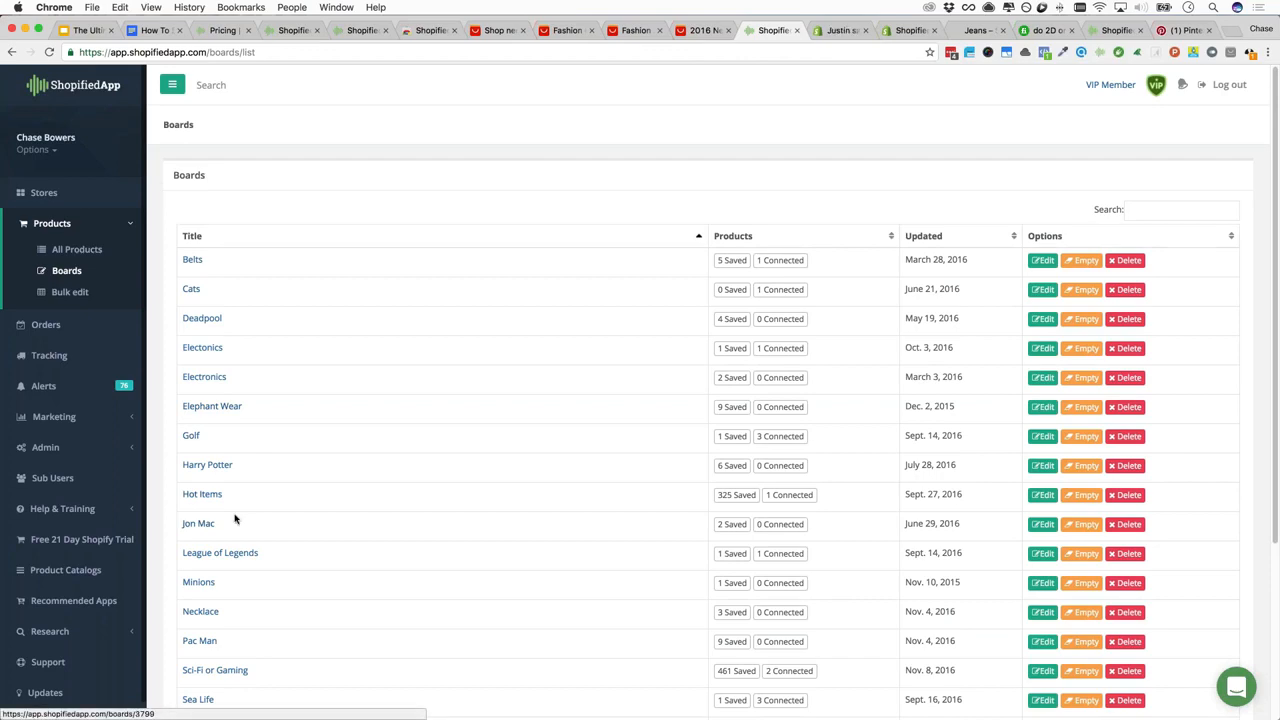
Open All Products, look at the Uncommon Now tab, then show the Non Connected list
{"action": "scroll", "coordinate": [237, 514], "scroll_direction": "down", "scroll_amount": 5}
{"action": "scroll", "coordinate": [237, 512], "scroll_direction": "up", "scroll_amount": 5}
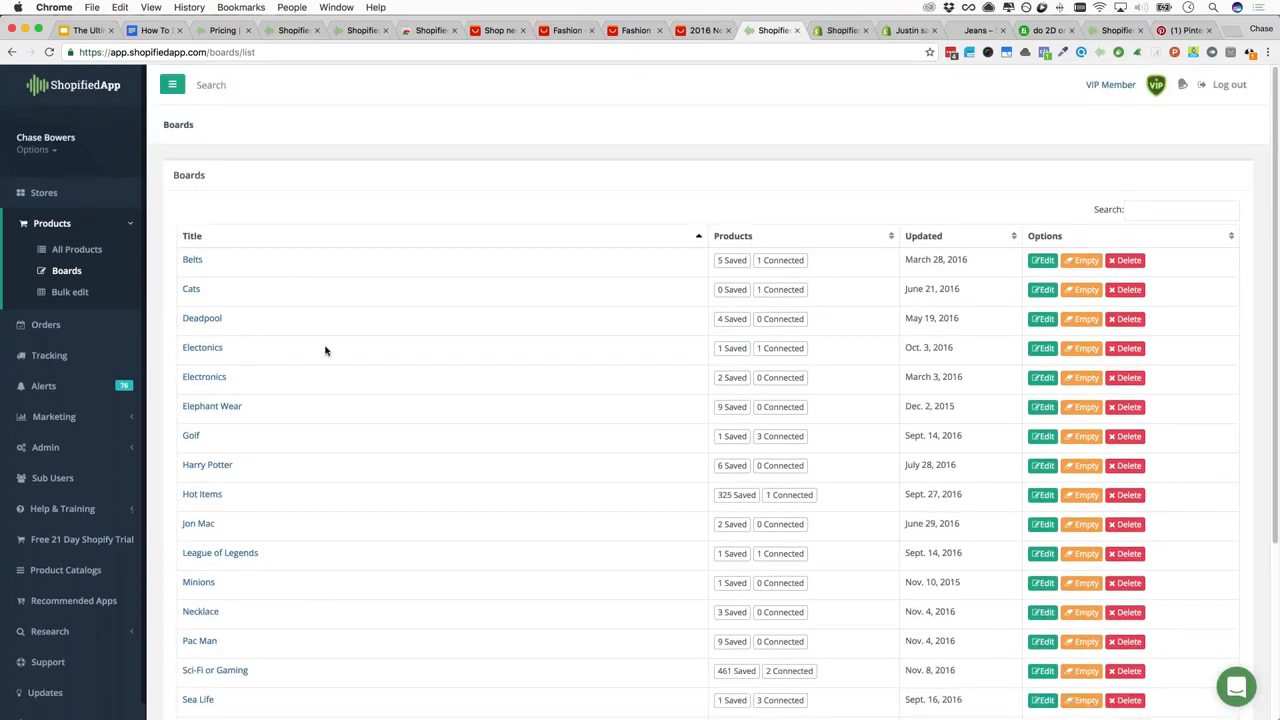
{"action": "scroll", "coordinate": [246, 560], "scroll_direction": "down", "scroll_amount": 5}
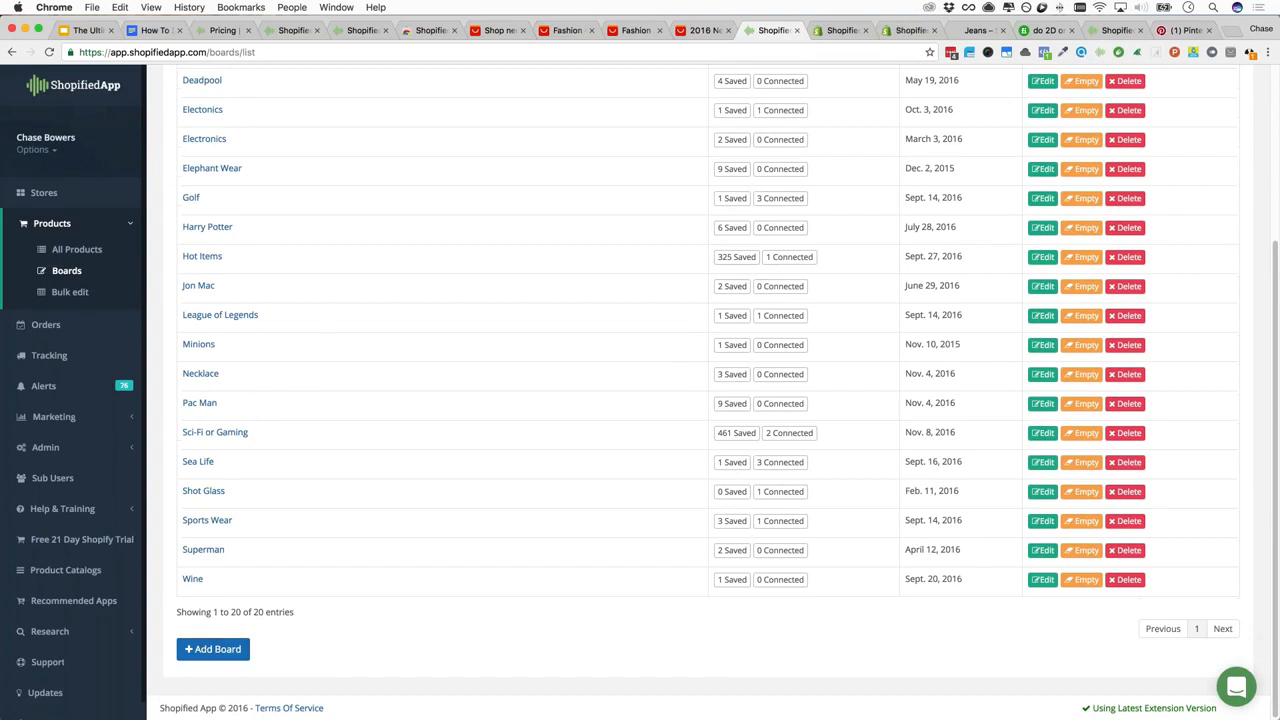
{"action": "left_click", "coordinate": [67, 252]}
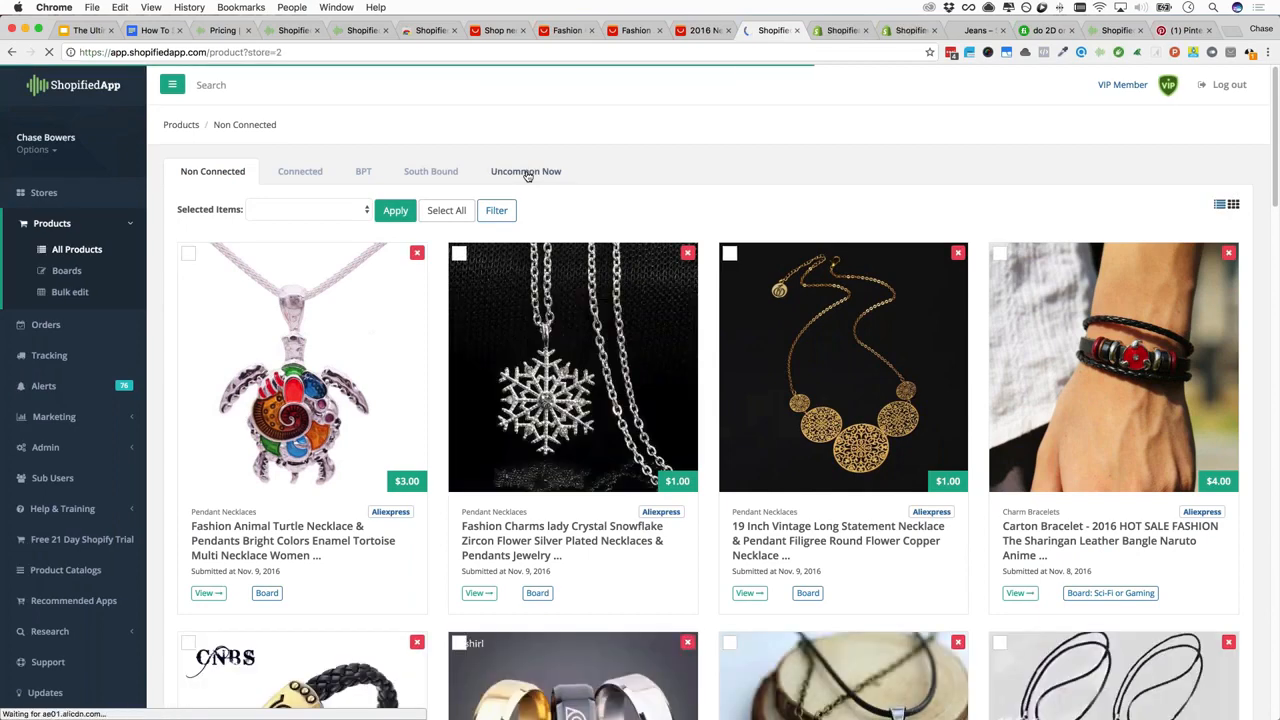
{"action": "left_click", "coordinate": [526, 172]}
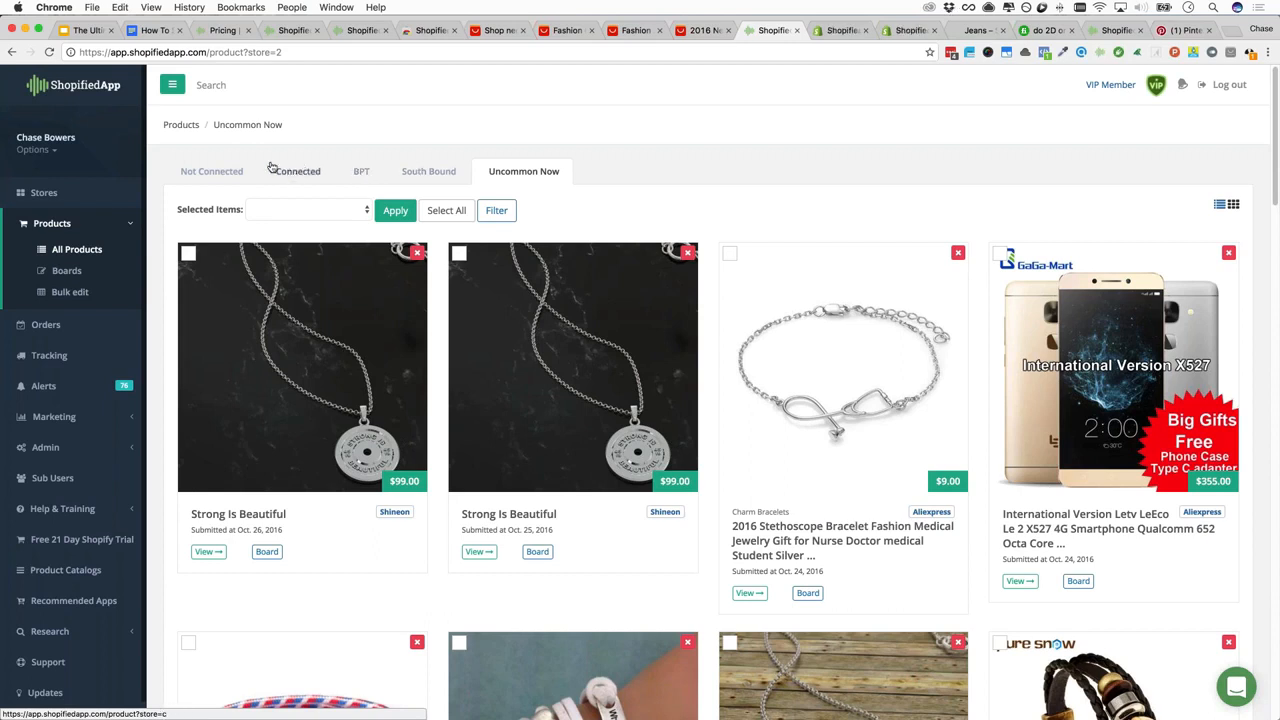
{"action": "left_click", "coordinate": [222, 176]}
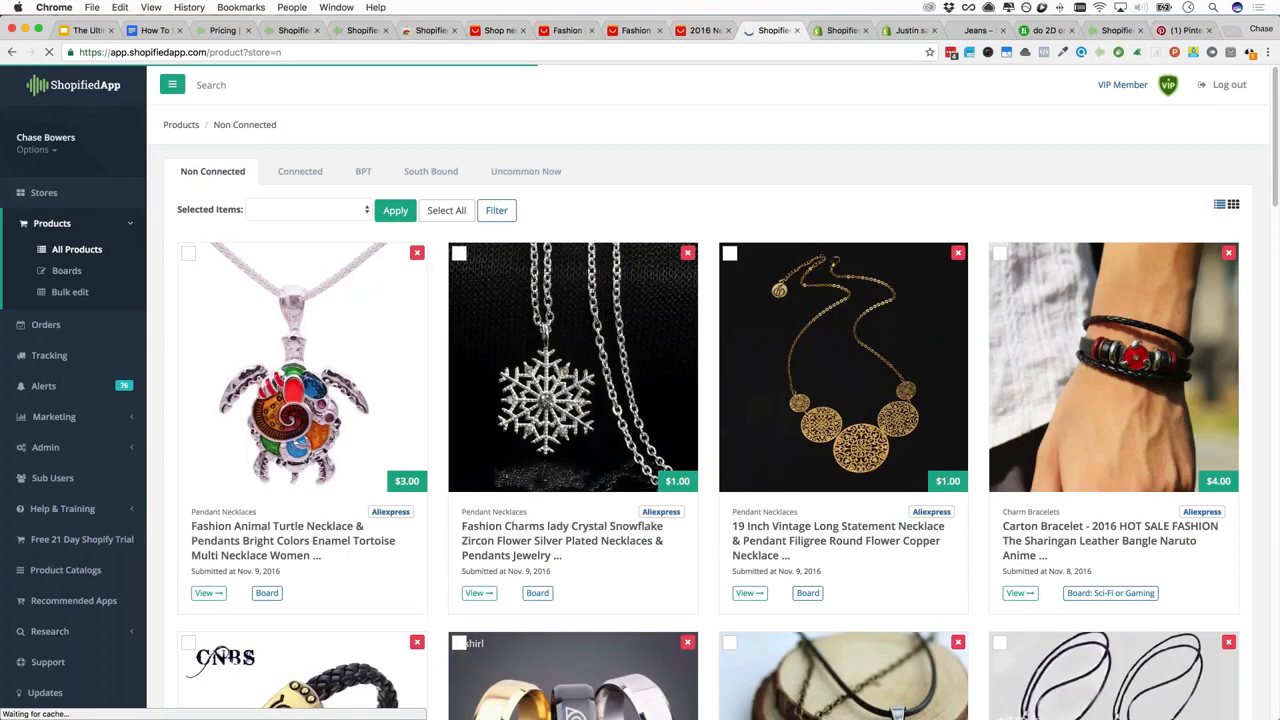
Put the turtle necklace on the Sea Life board
{"action": "left_click", "coordinate": [267, 593]}
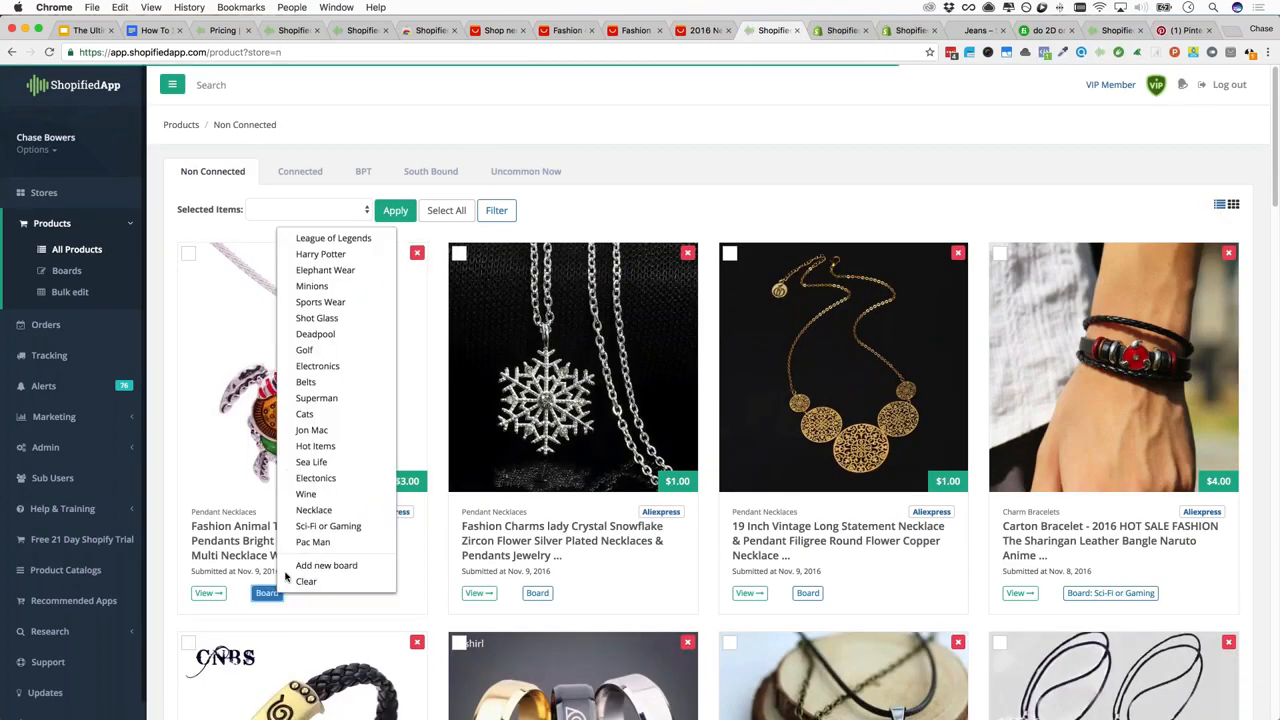
{"action": "scroll", "coordinate": [322, 329], "scroll_direction": "down", "scroll_amount": 2}
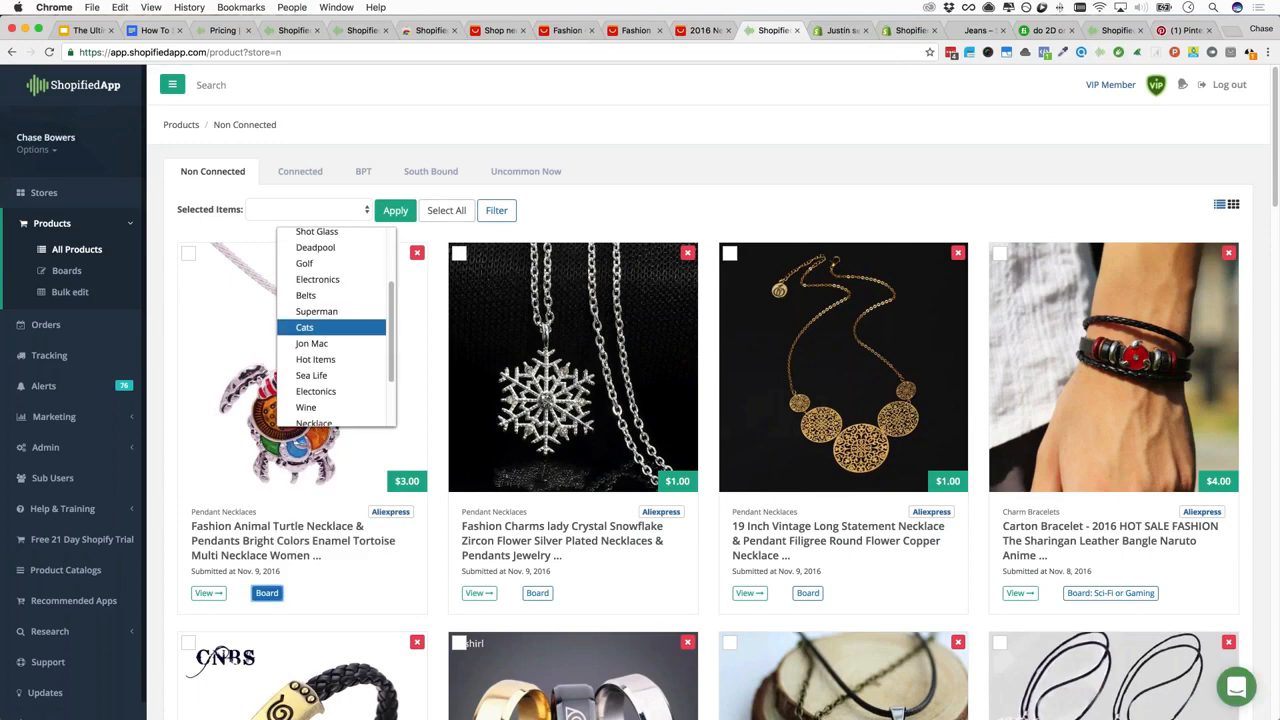
{"action": "scroll", "coordinate": [322, 329], "scroll_direction": "down", "scroll_amount": 3}
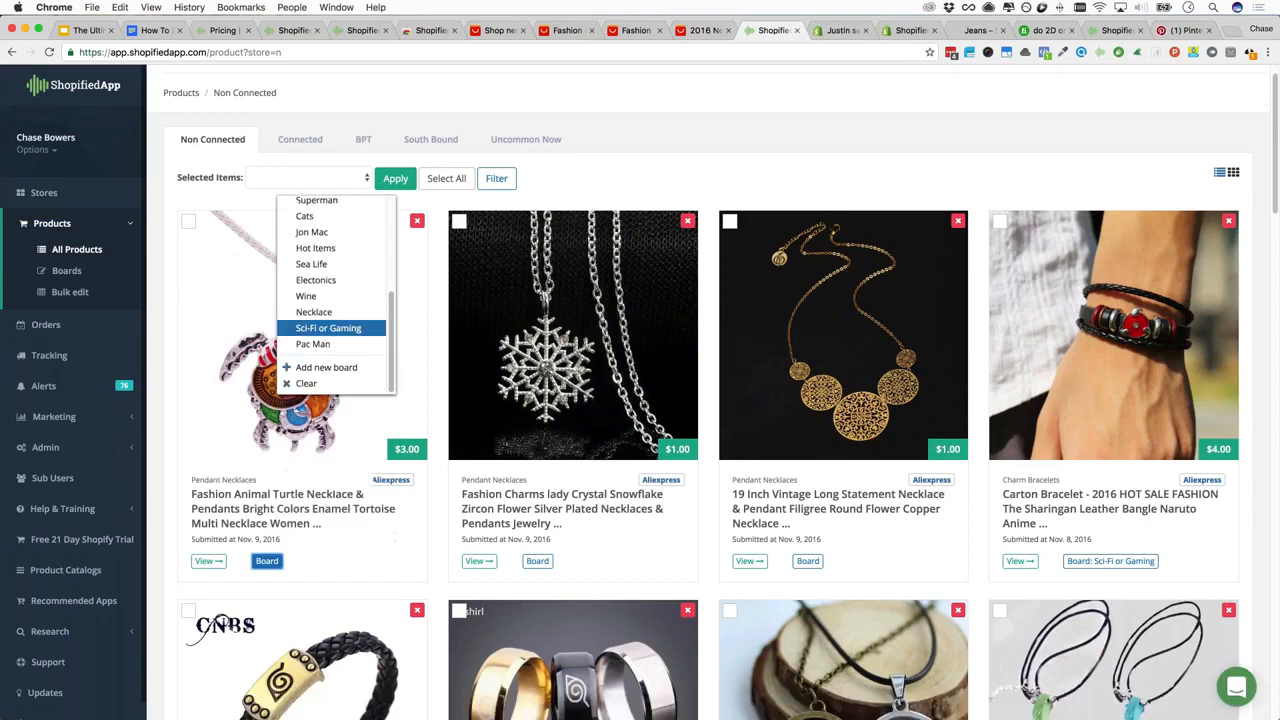
{"action": "left_click", "coordinate": [312, 264]}
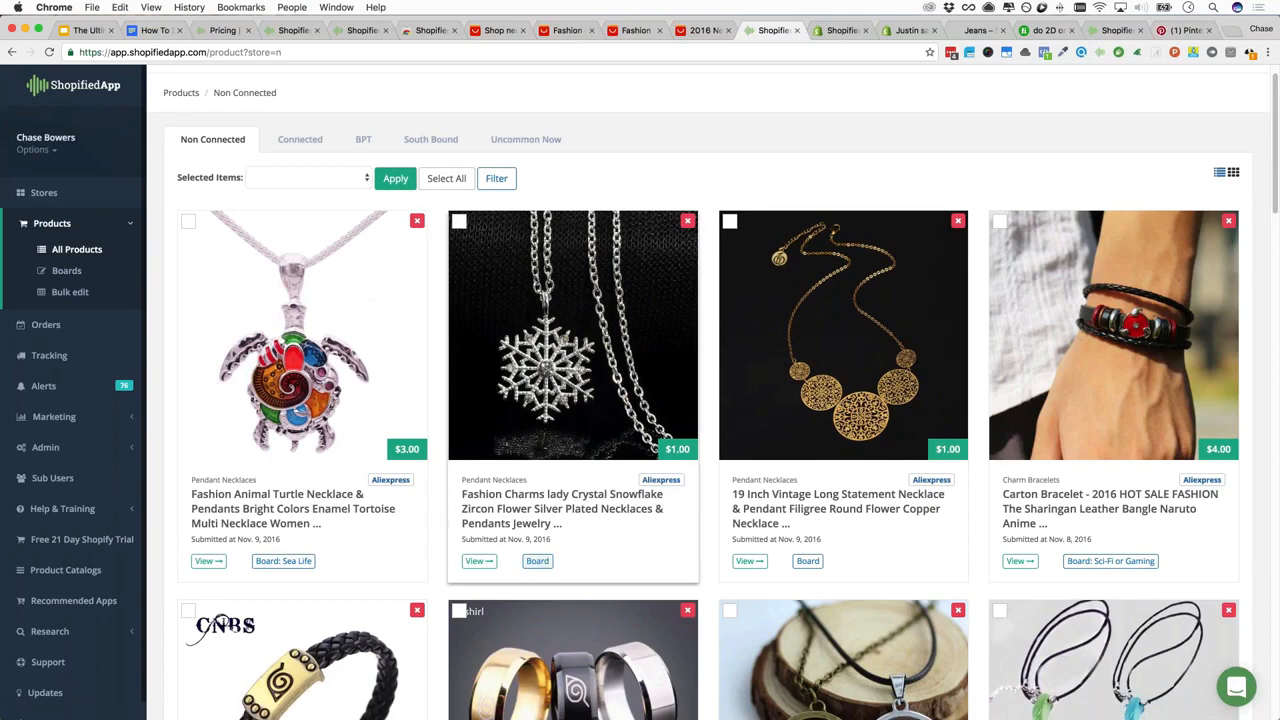
Create a new 'Snowflakes' board for the snowflake necklace
{"action": "left_click", "coordinate": [537, 561]}
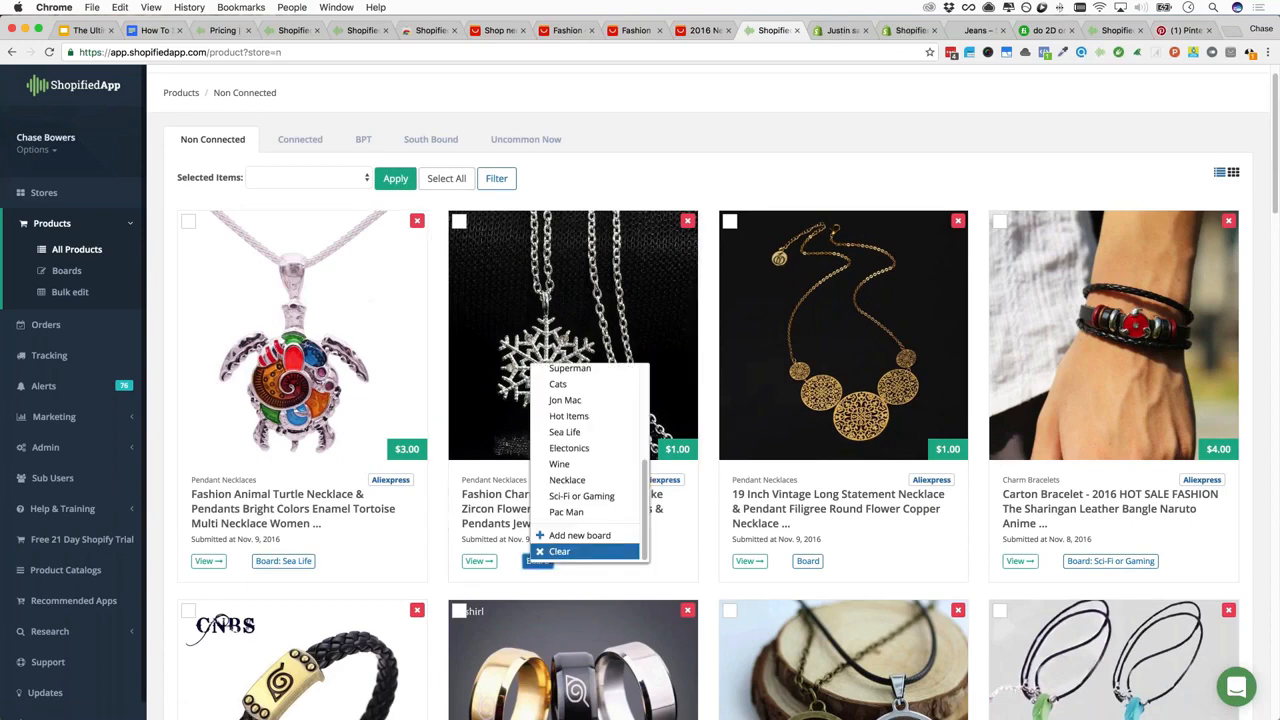
{"action": "left_click", "coordinate": [585, 551]}
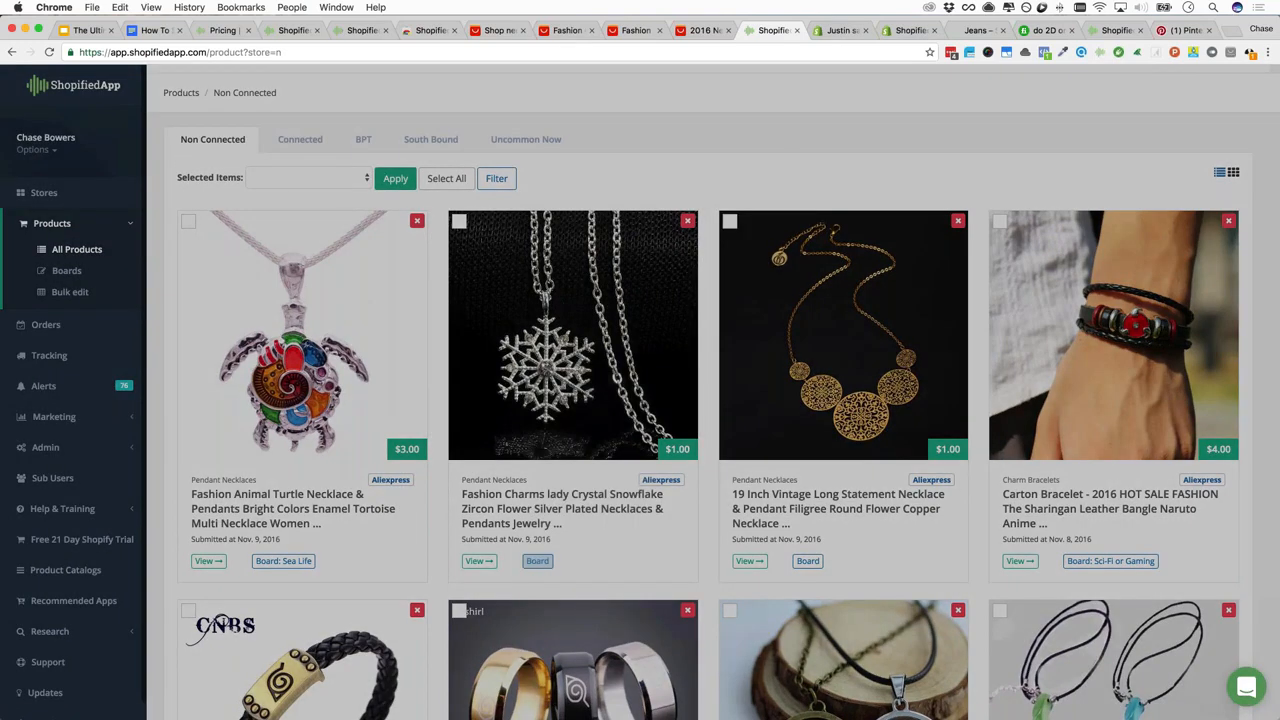
{"action": "type", "text": "Snowflakes"}
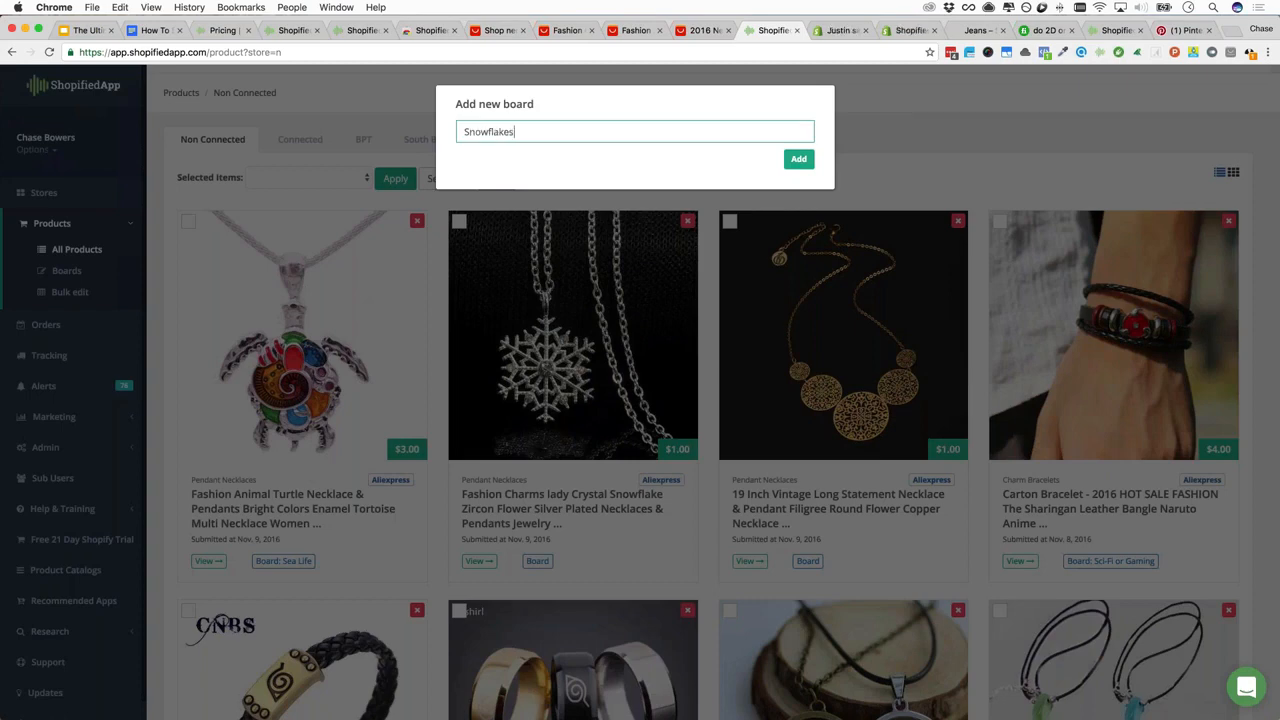
{"action": "key", "text": "Tab"}
{"action": "key", "text": "Return"}
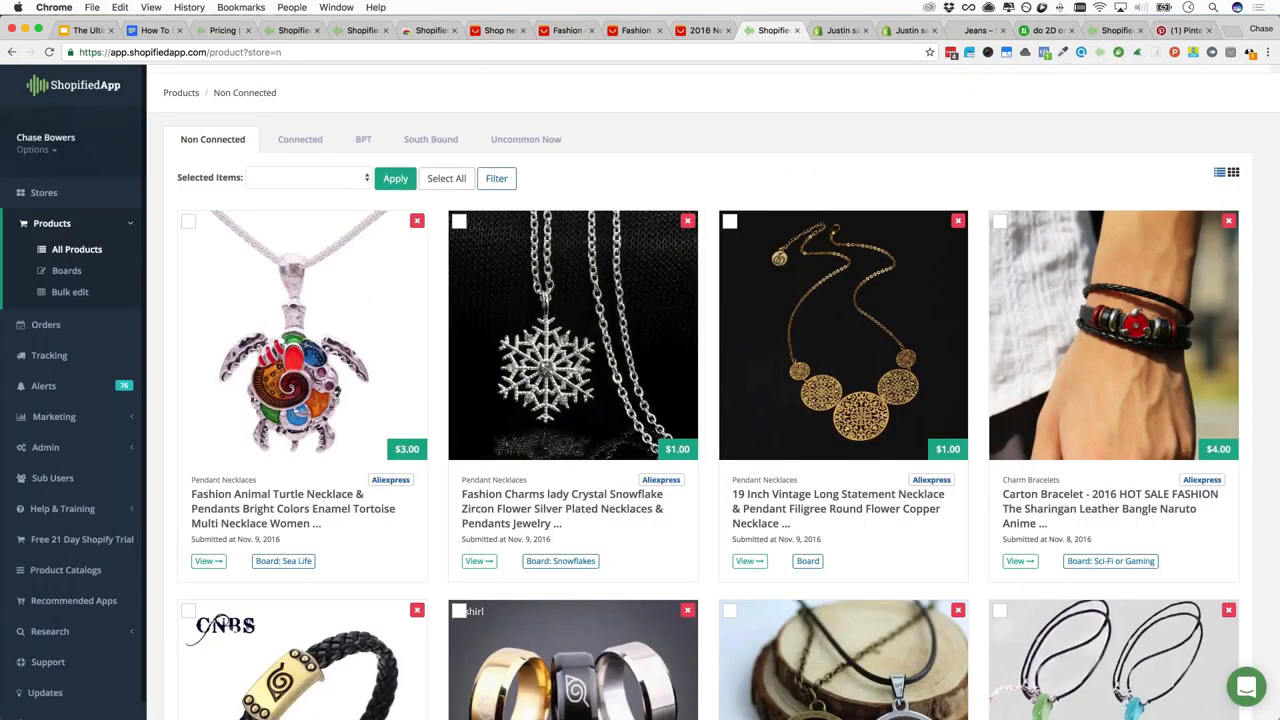
Browse boards for the vintage flower necklace without choosing one, then go to Boards
{"action": "left_click", "coordinate": [808, 561]}
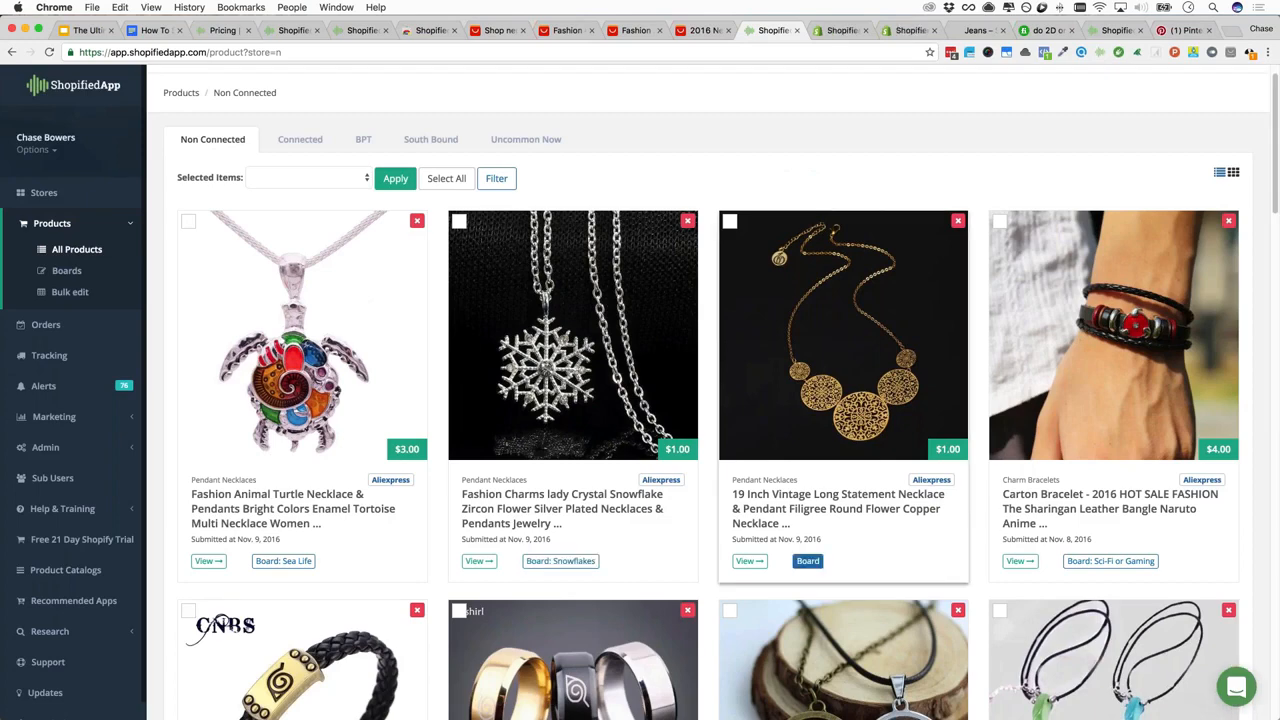
{"action": "key", "text": "s"}
{"action": "key", "text": "c"}
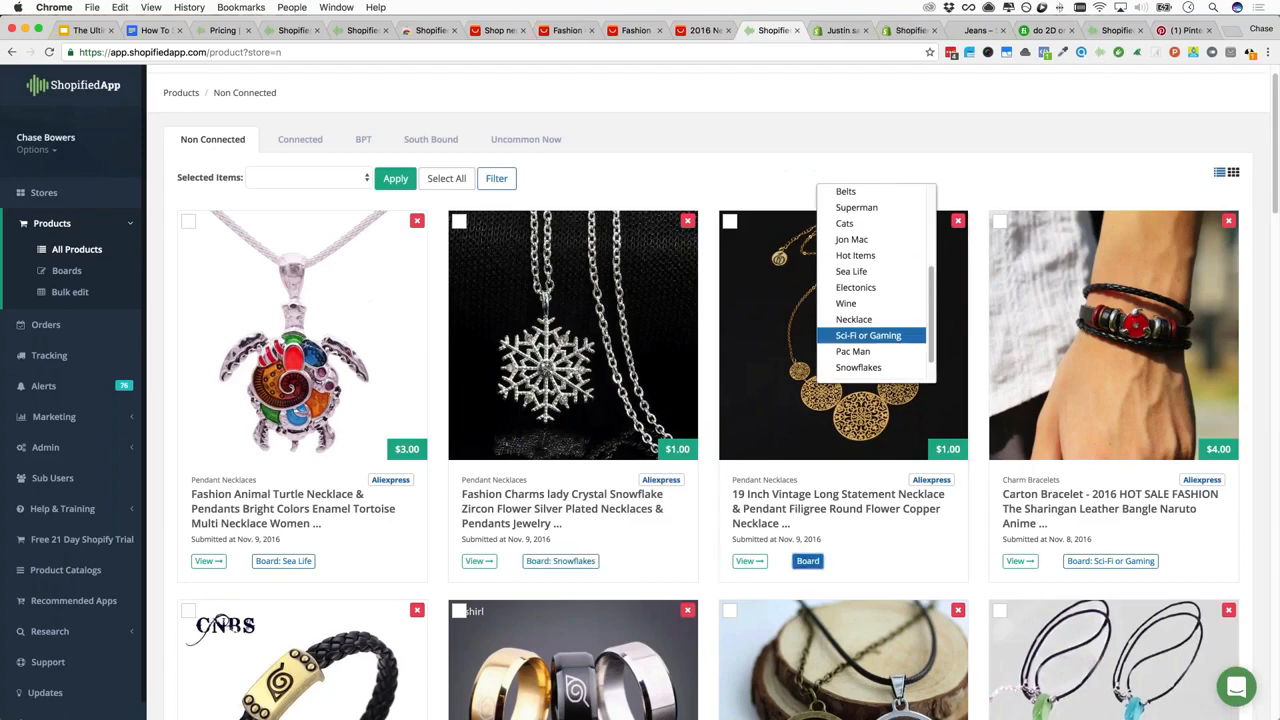
{"action": "scroll", "coordinate": [868, 330], "scroll_direction": "down", "scroll_amount": 2}
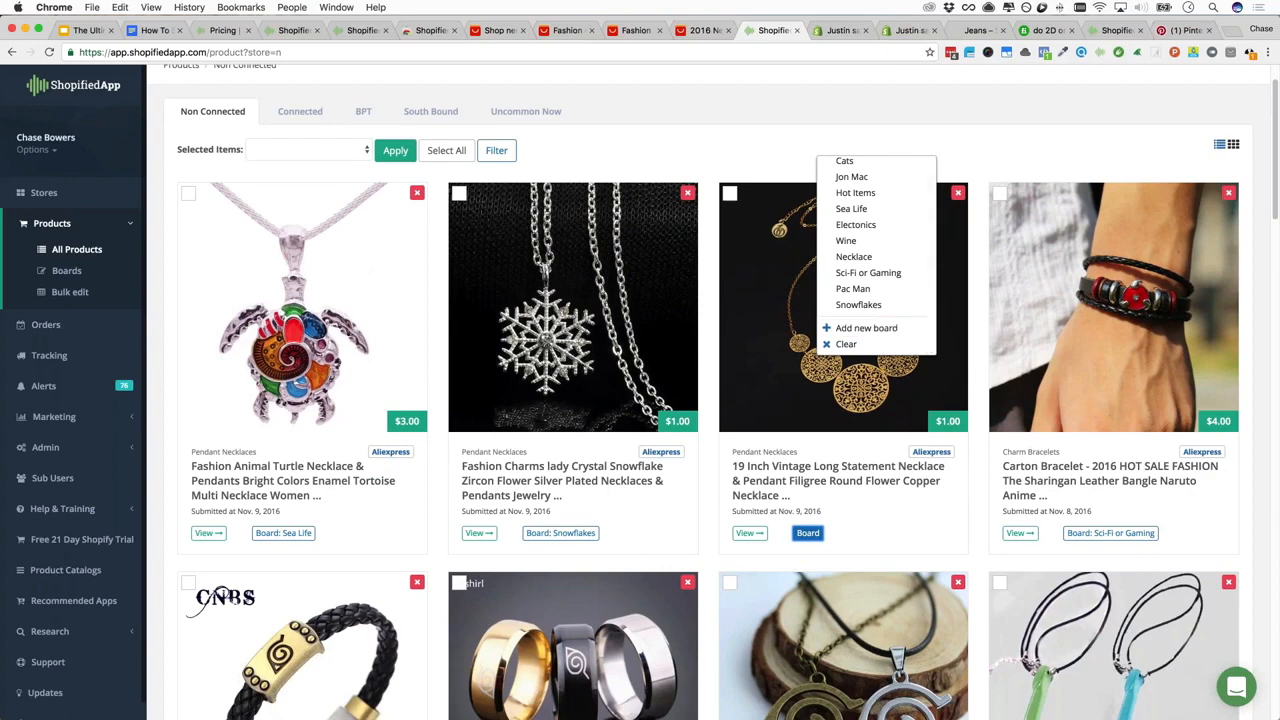
{"action": "left_click", "coordinate": [70, 323]}
{"action": "left_click", "coordinate": [80, 271]}
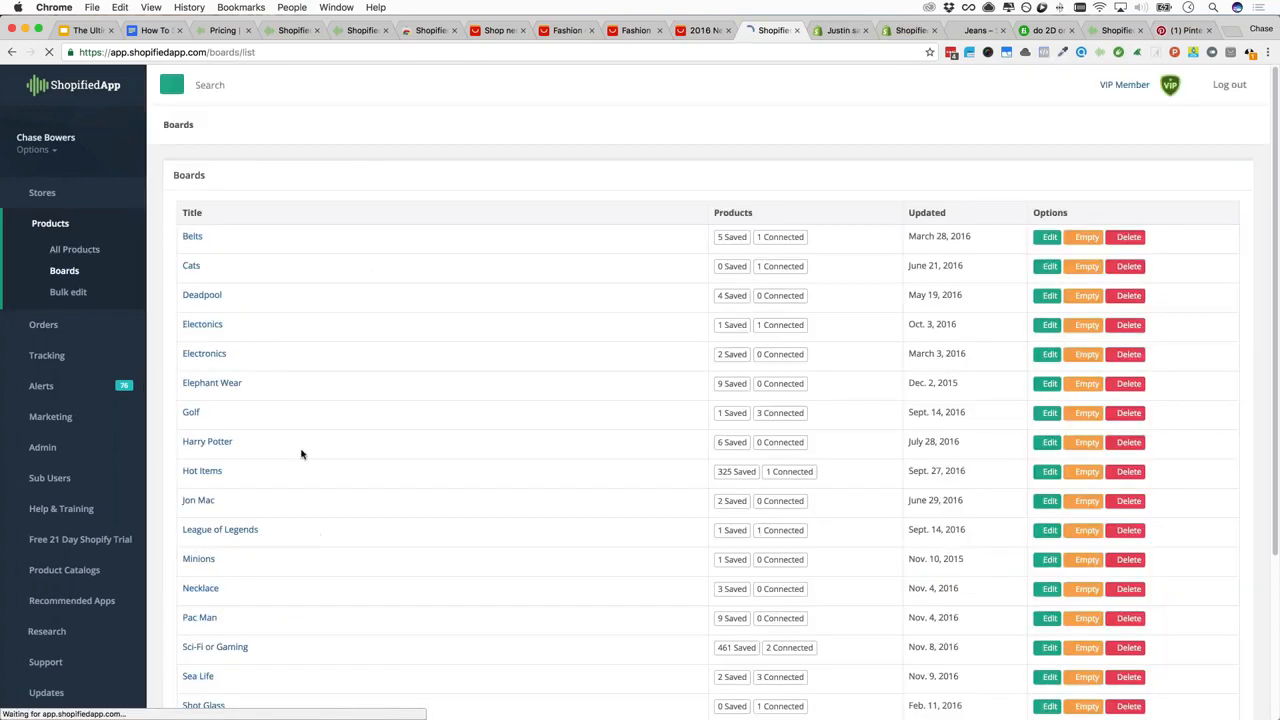
Open the Sea Life board, glance at the outline's Chrome Extension line, then open the turtle necklace
{"action": "scroll", "coordinate": [301, 454], "scroll_direction": "down", "scroll_amount": 3}
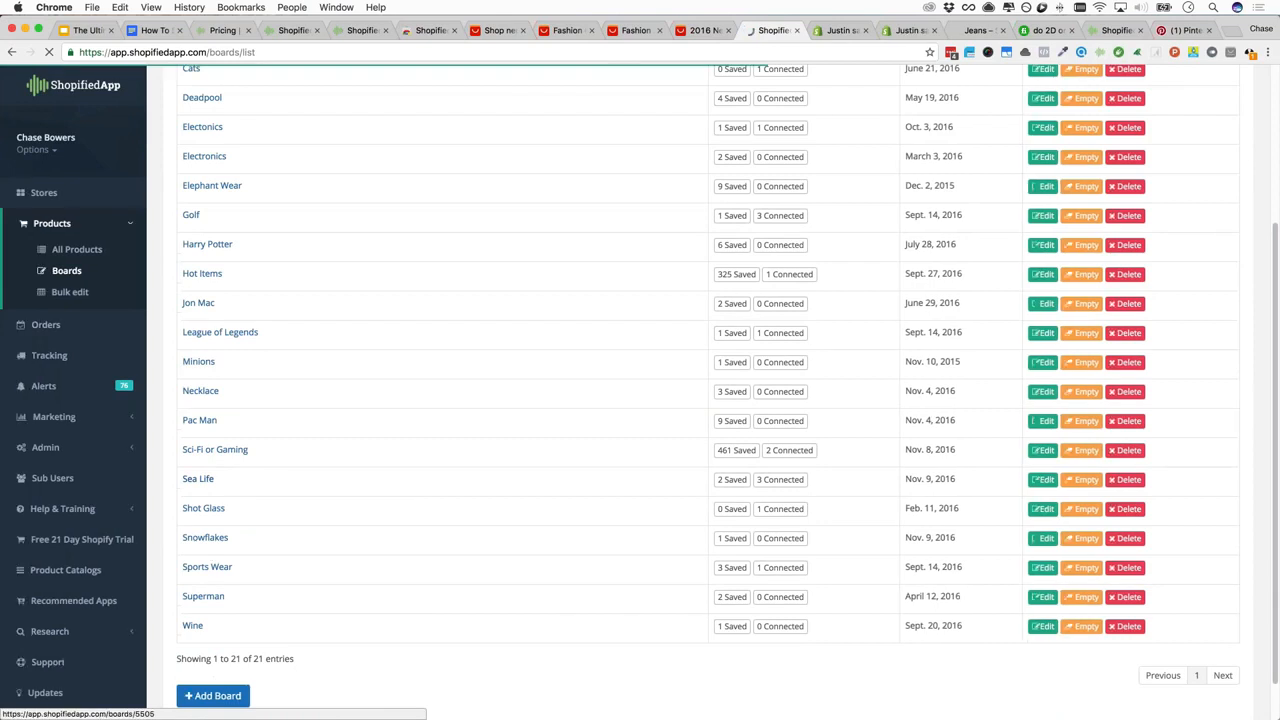
{"action": "left_click", "coordinate": [198, 479]}
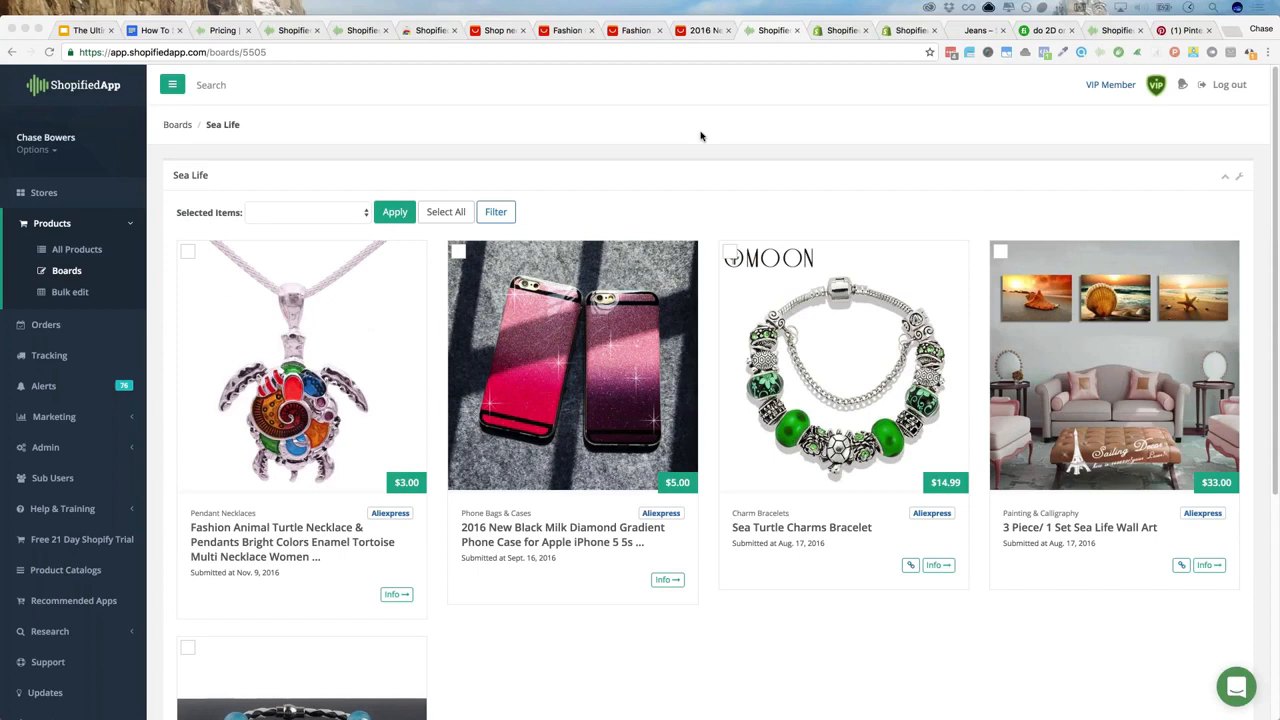
{"action": "mouse_move", "coordinate": [413, 6]}
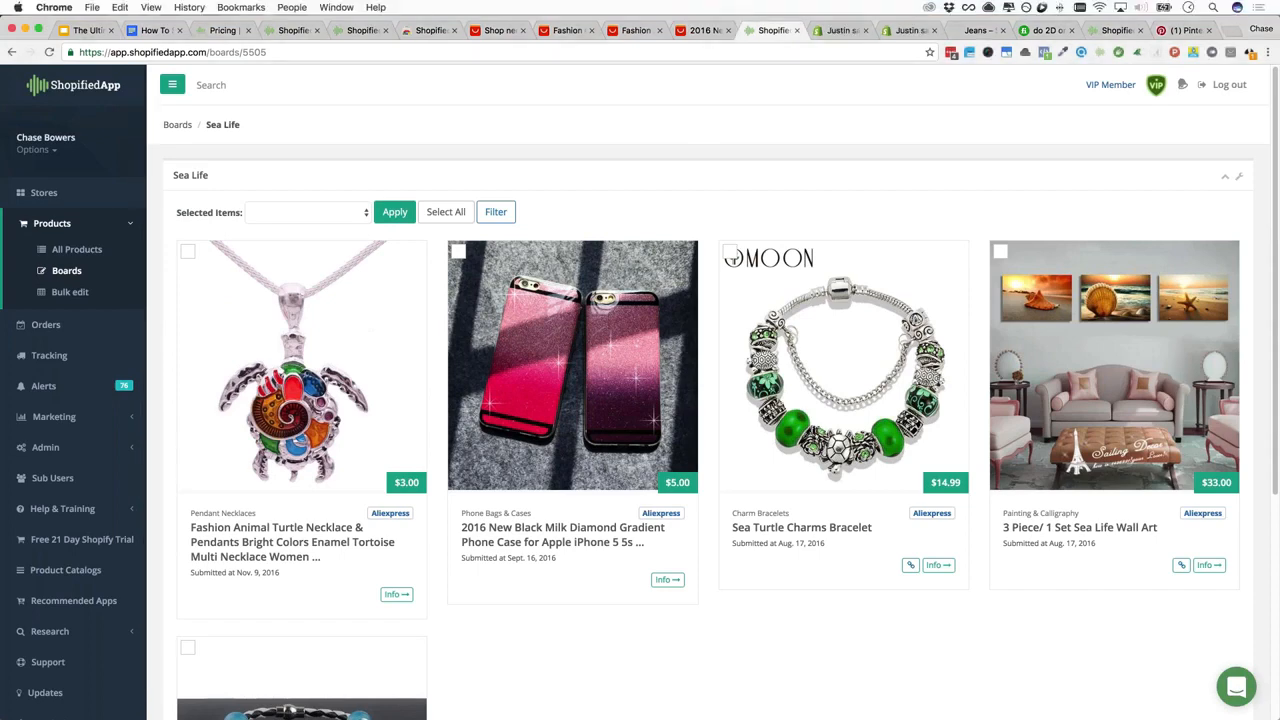
{"action": "left_click", "coordinate": [155, 30]}
{"action": "scroll", "coordinate": [452, 434], "scroll_direction": "down", "scroll_amount": 1}
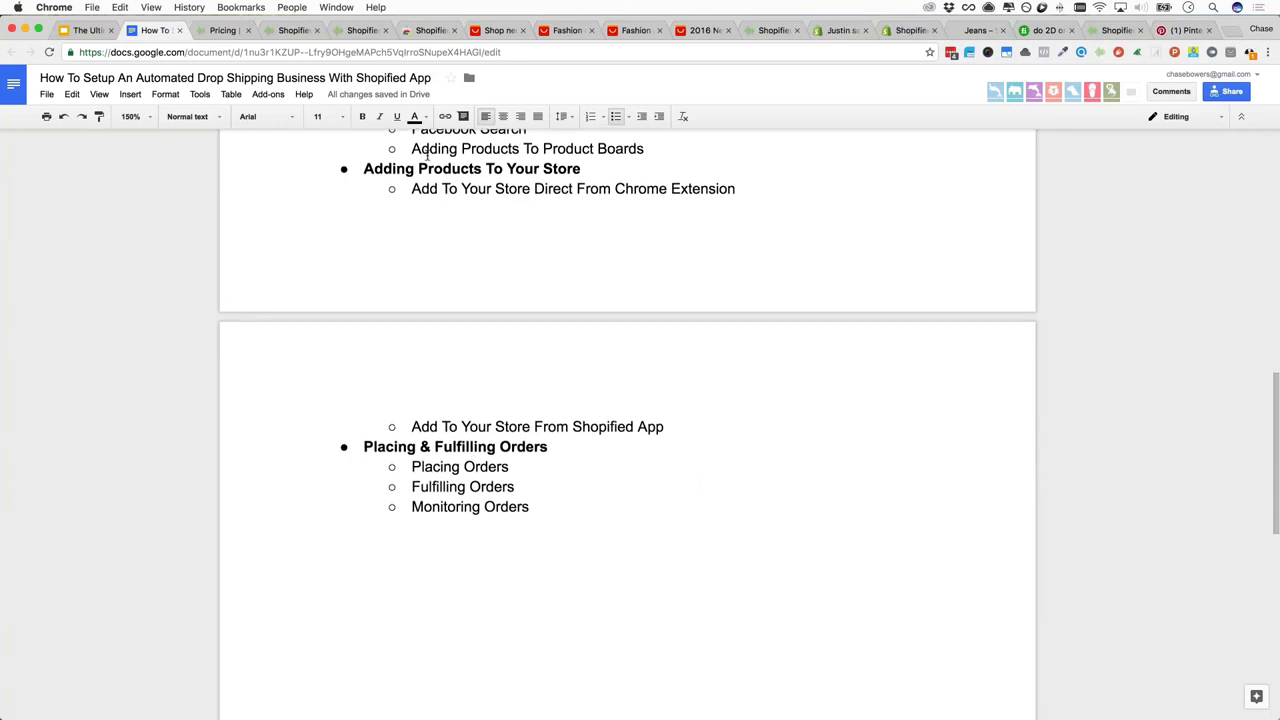
{"action": "left_click_drag", "start_coordinate": [412, 189], "coordinate": [738, 189]}
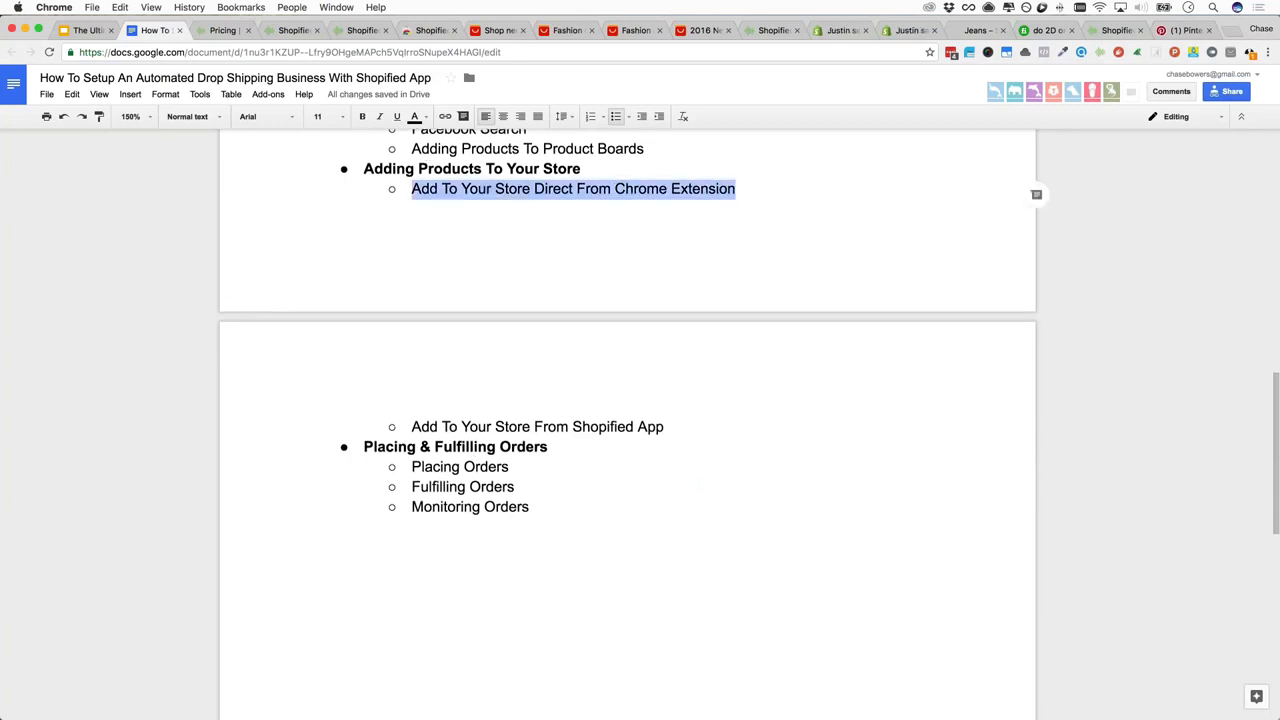
{"action": "left_click", "coordinate": [511, 427]}
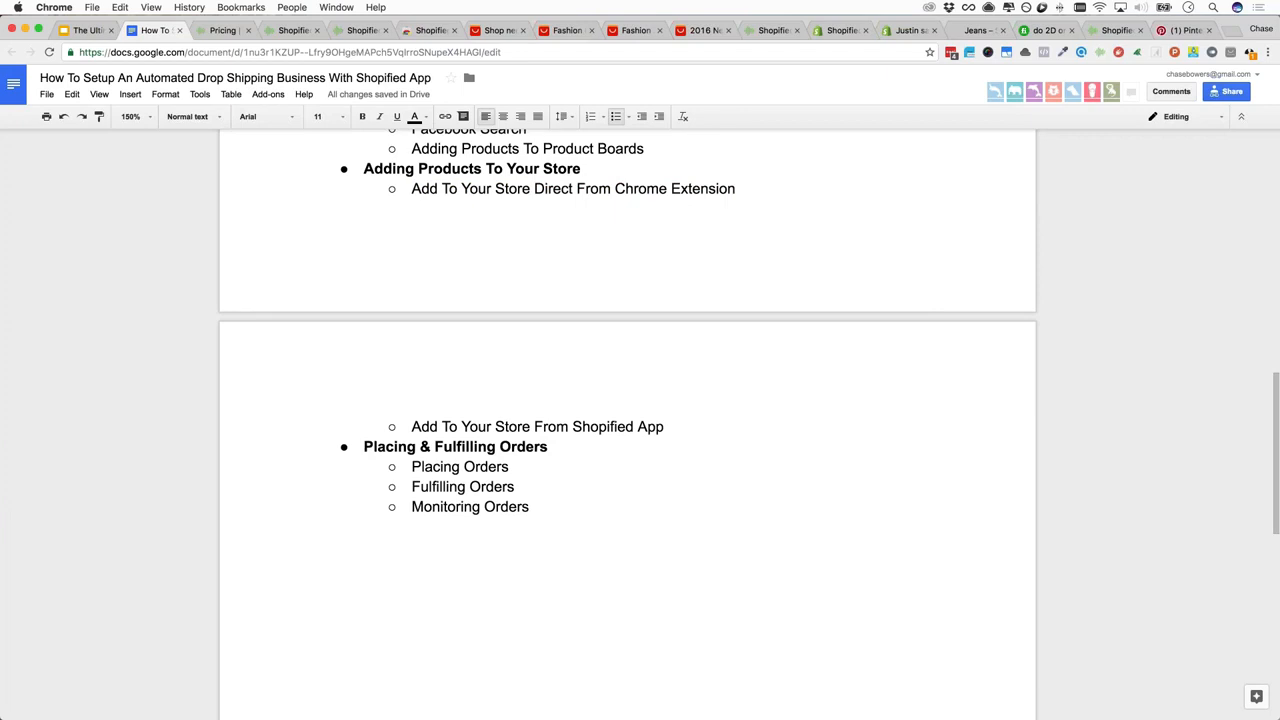
{"action": "left_click", "coordinate": [766, 30]}
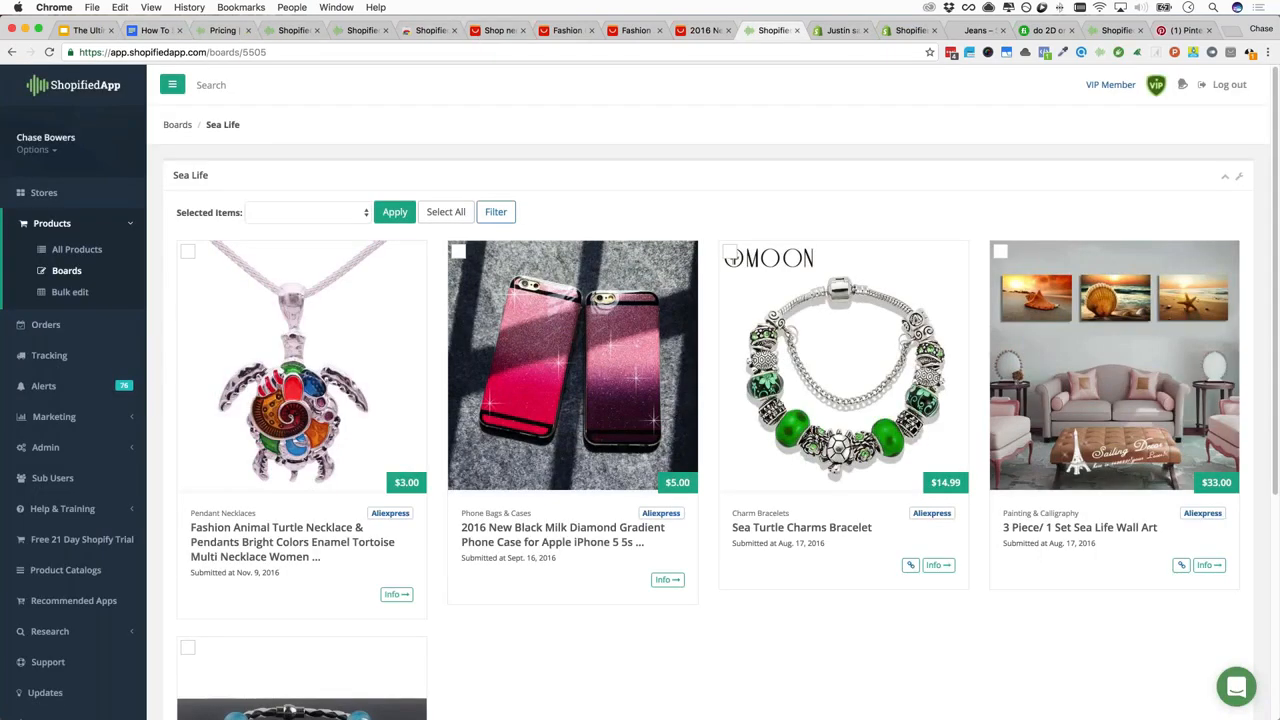
{"action": "left_click", "coordinate": [341, 543]}
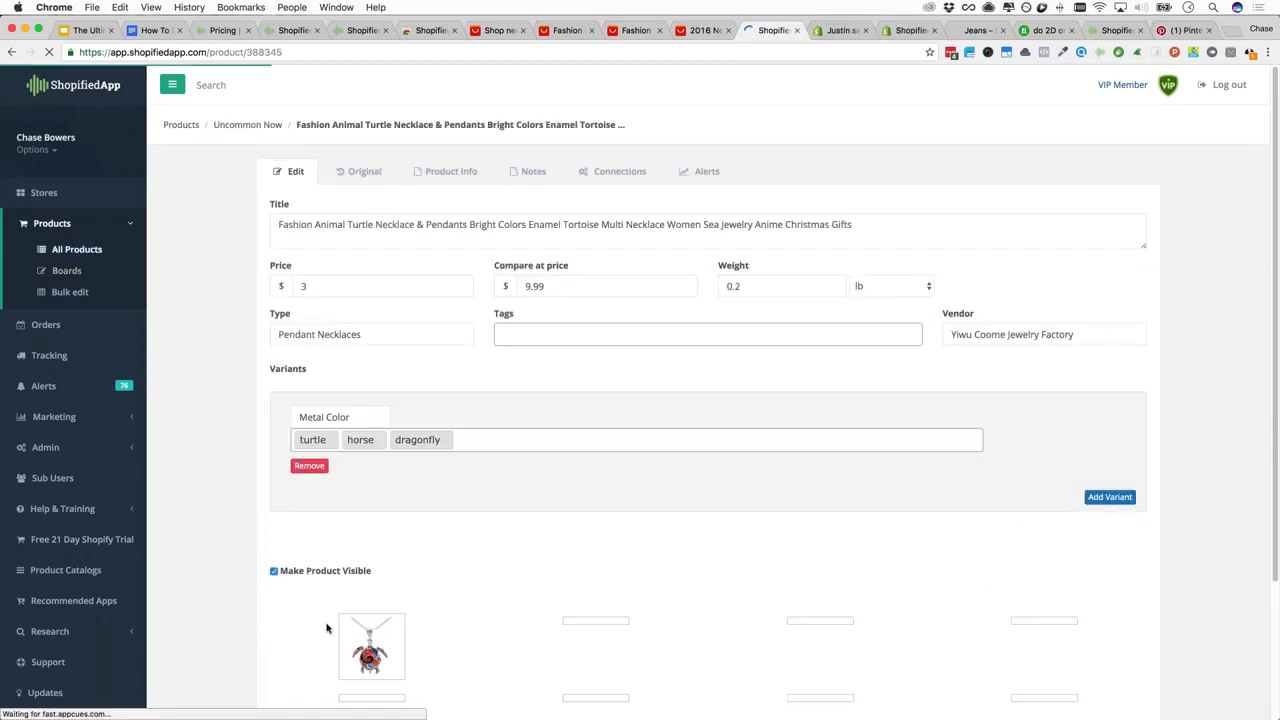
{"action": "scroll", "coordinate": [406, 450], "scroll_direction": "down", "scroll_amount": 3}
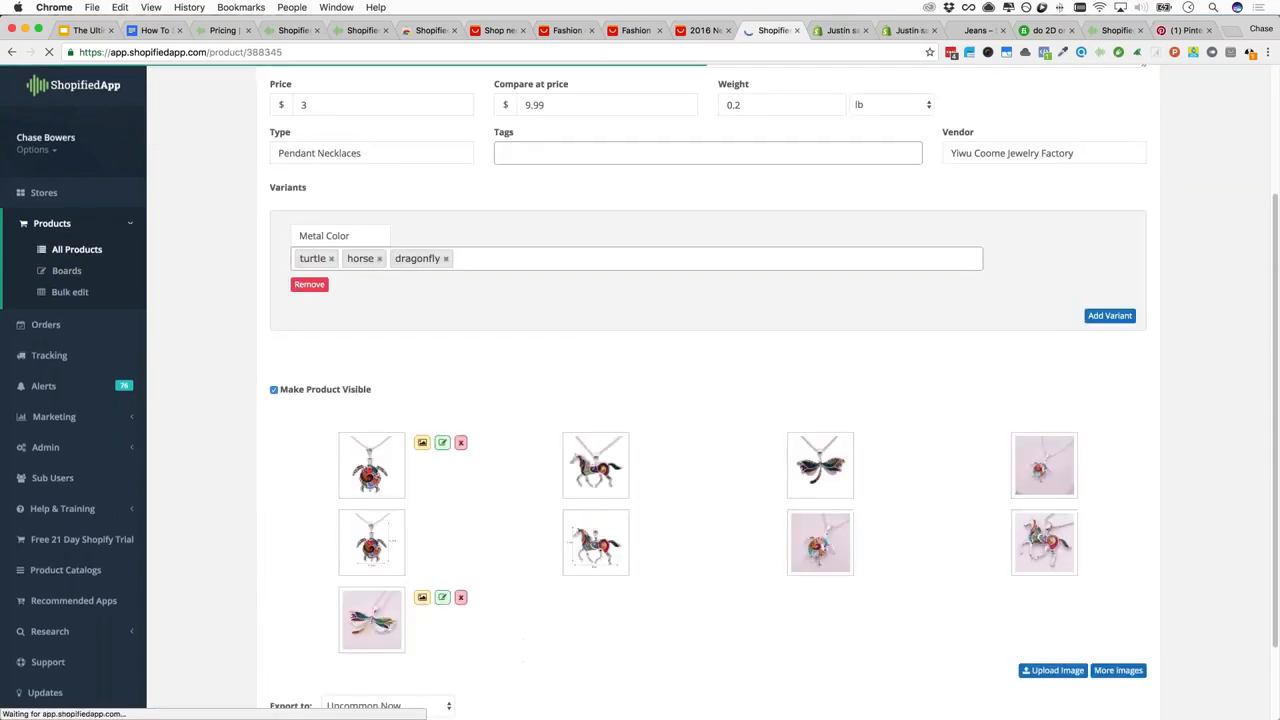
{"action": "scroll", "coordinate": [708, 400], "scroll_direction": "down", "scroll_amount": 2}
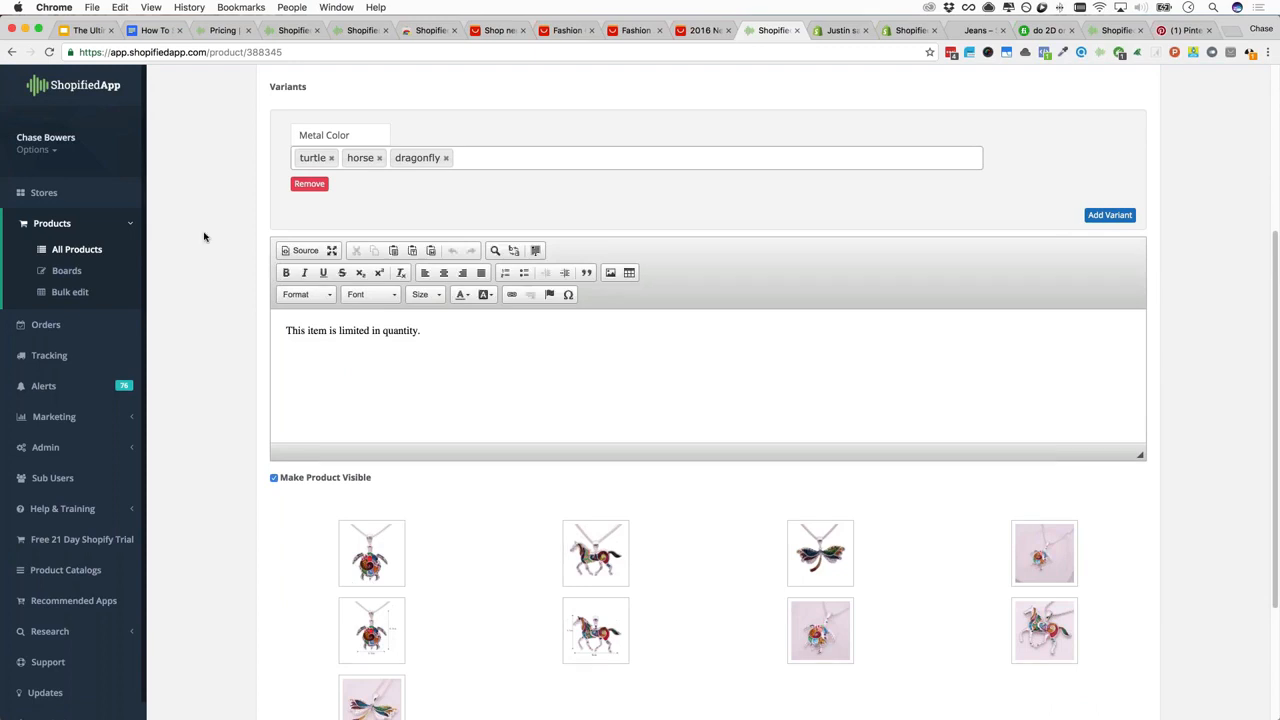
{"action": "scroll", "coordinate": [241, 437], "scroll_direction": "down", "scroll_amount": 5}
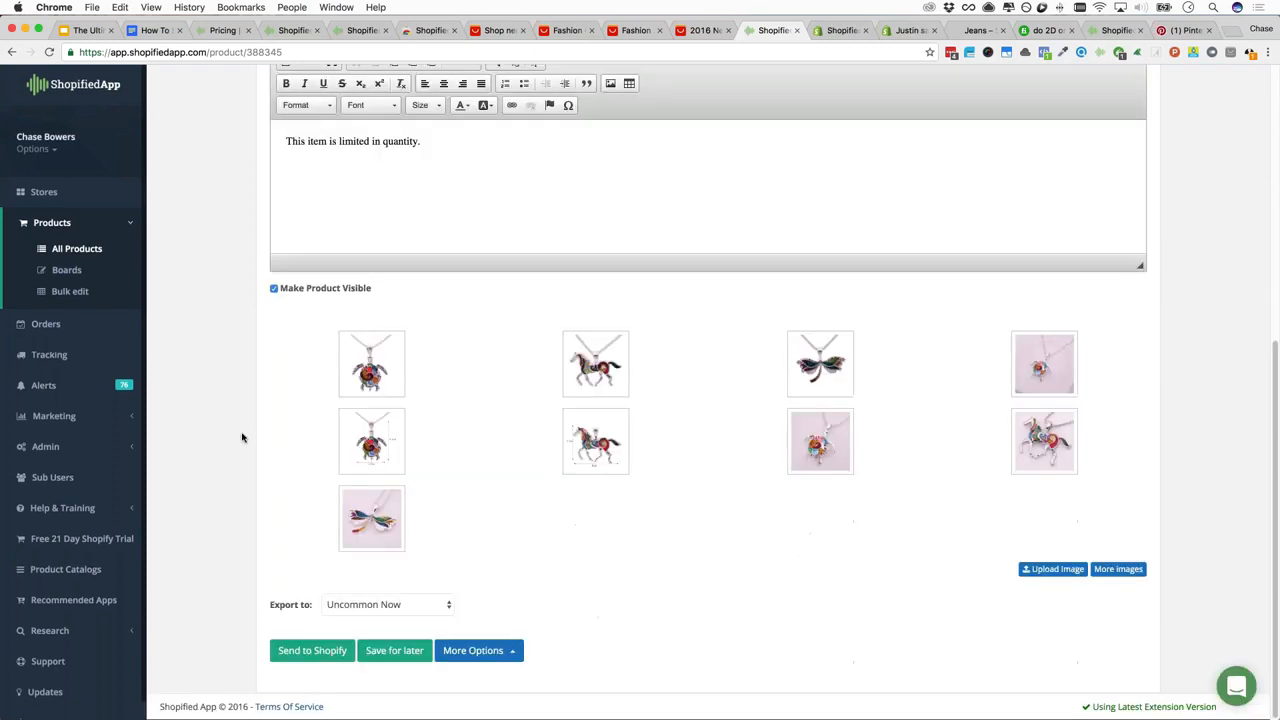
{"action": "scroll", "coordinate": [241, 437], "scroll_direction": "up", "scroll_amount": 10}
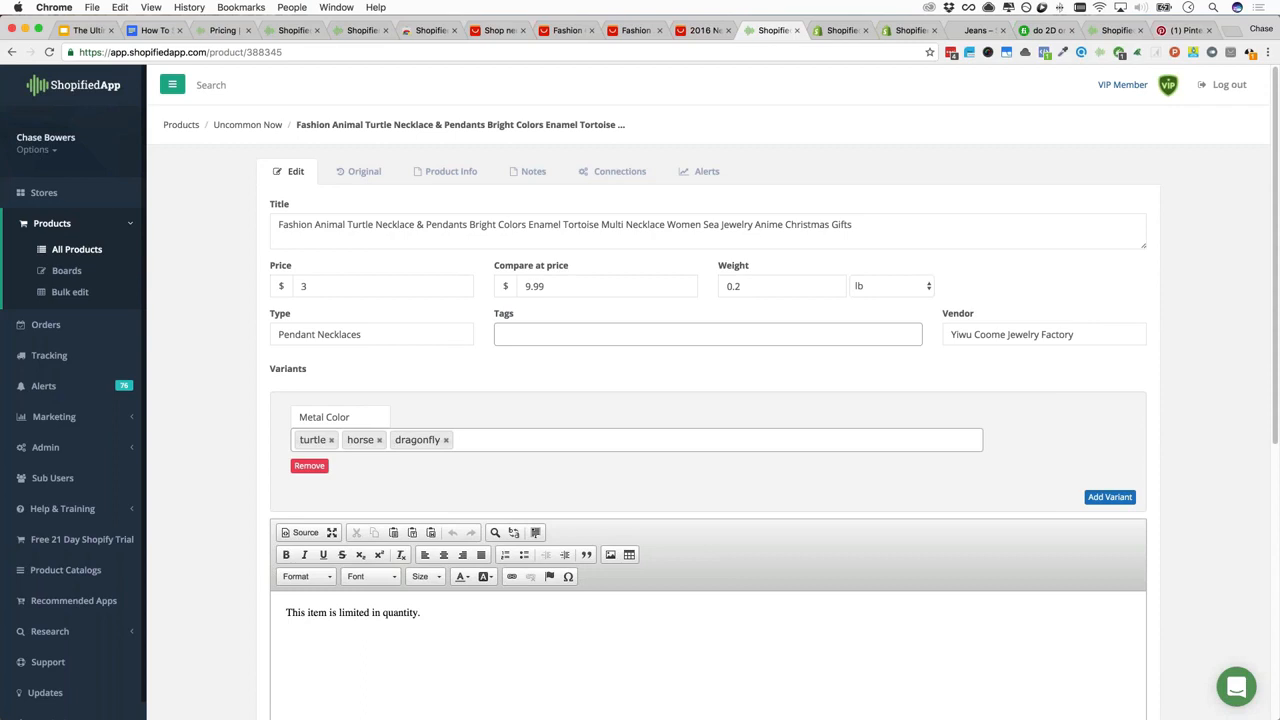
{"action": "scroll", "coordinate": [257, 360], "scroll_direction": "down", "scroll_amount": 5}
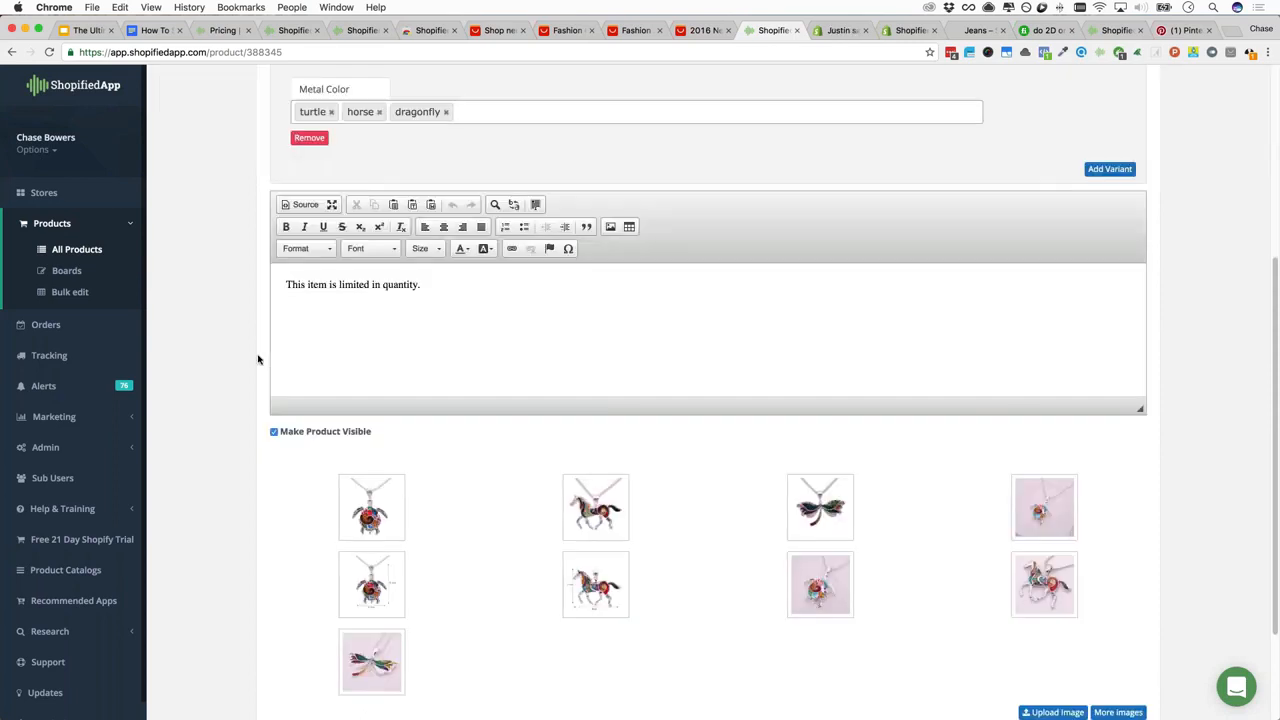
{"action": "scroll", "coordinate": [246, 314], "scroll_direction": "down", "scroll_amount": 2}
{"action": "mouse_move", "coordinate": [369, 362]}
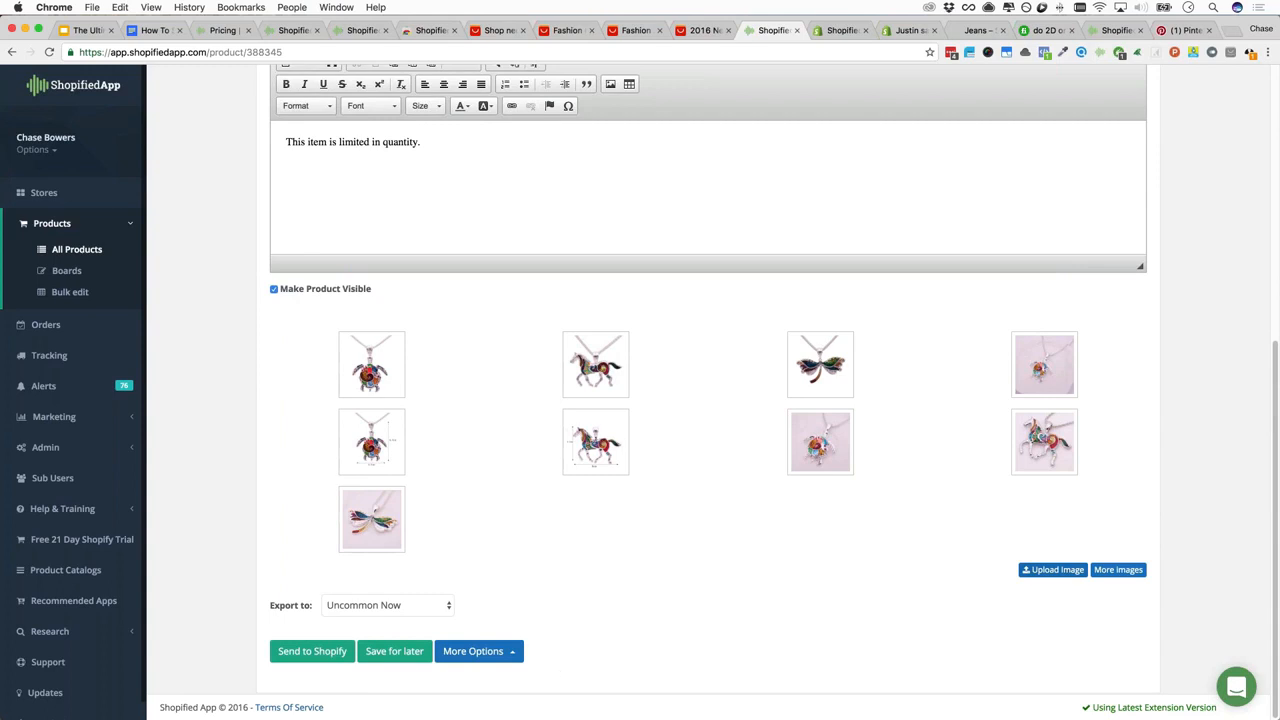
{"action": "left_click", "coordinate": [516, 662]}
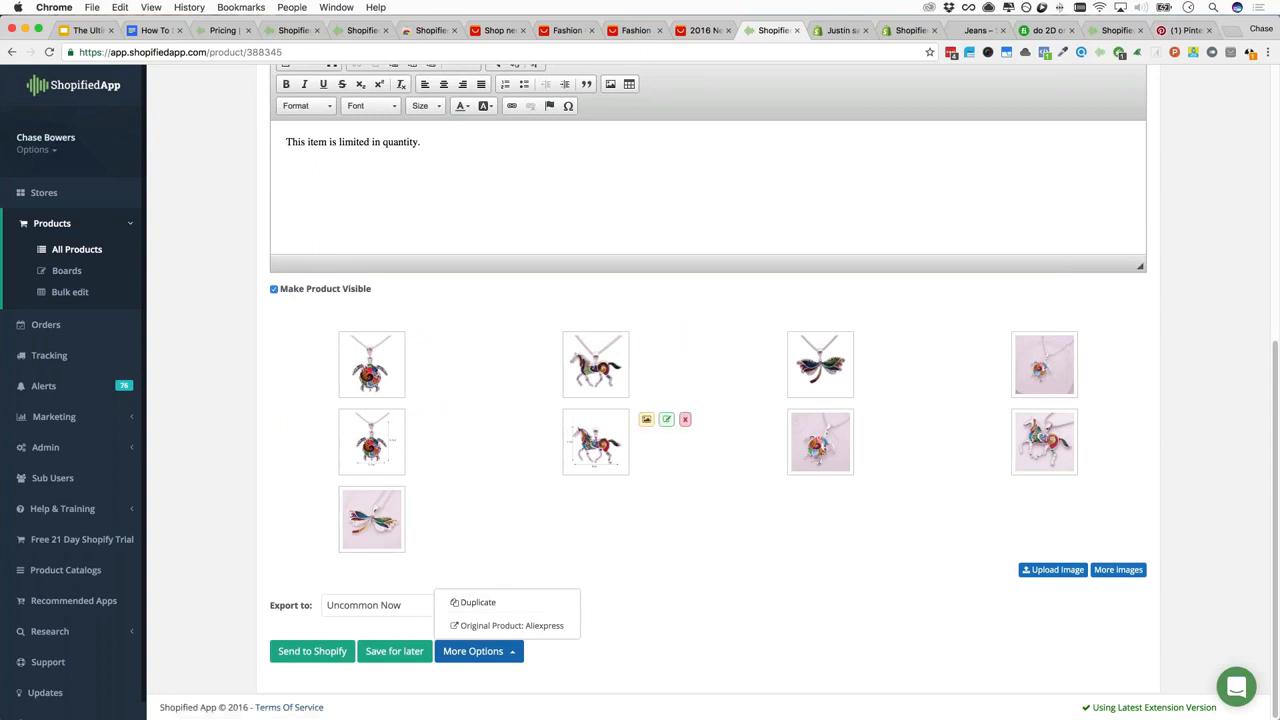
{"action": "left_click", "coordinate": [683, 680]}
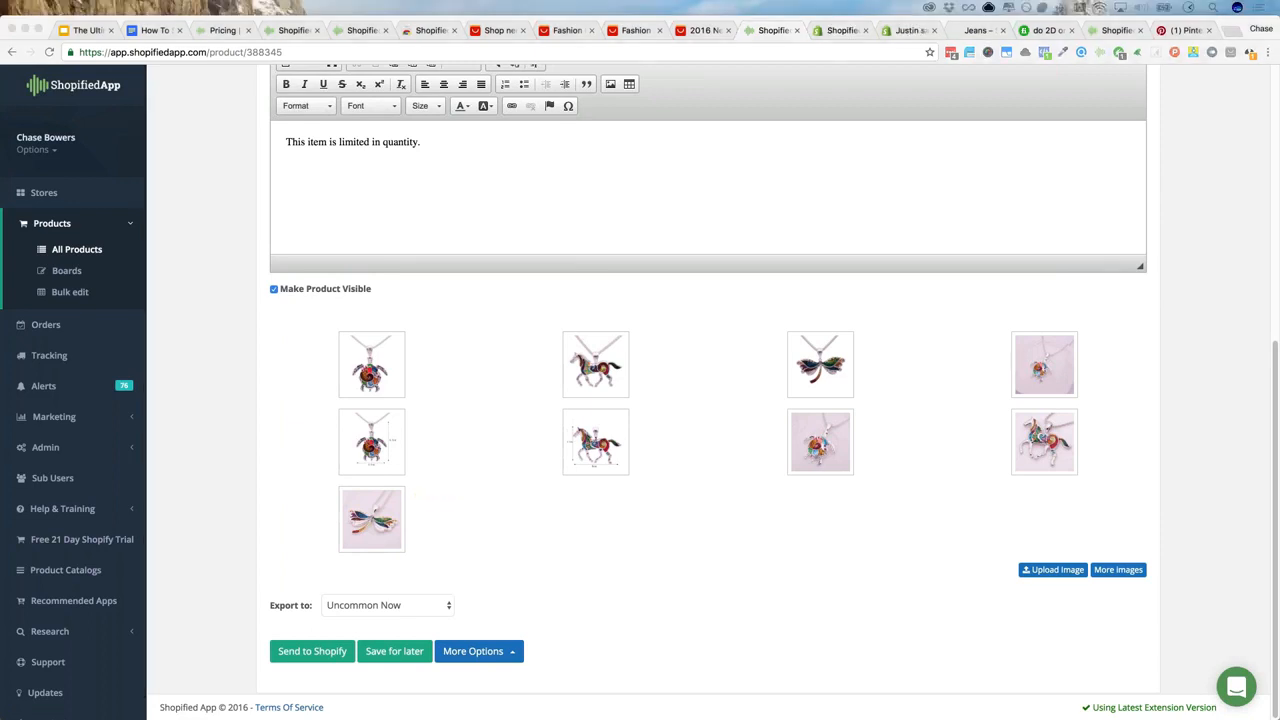
{"action": "left_click", "coordinate": [468, 495]}
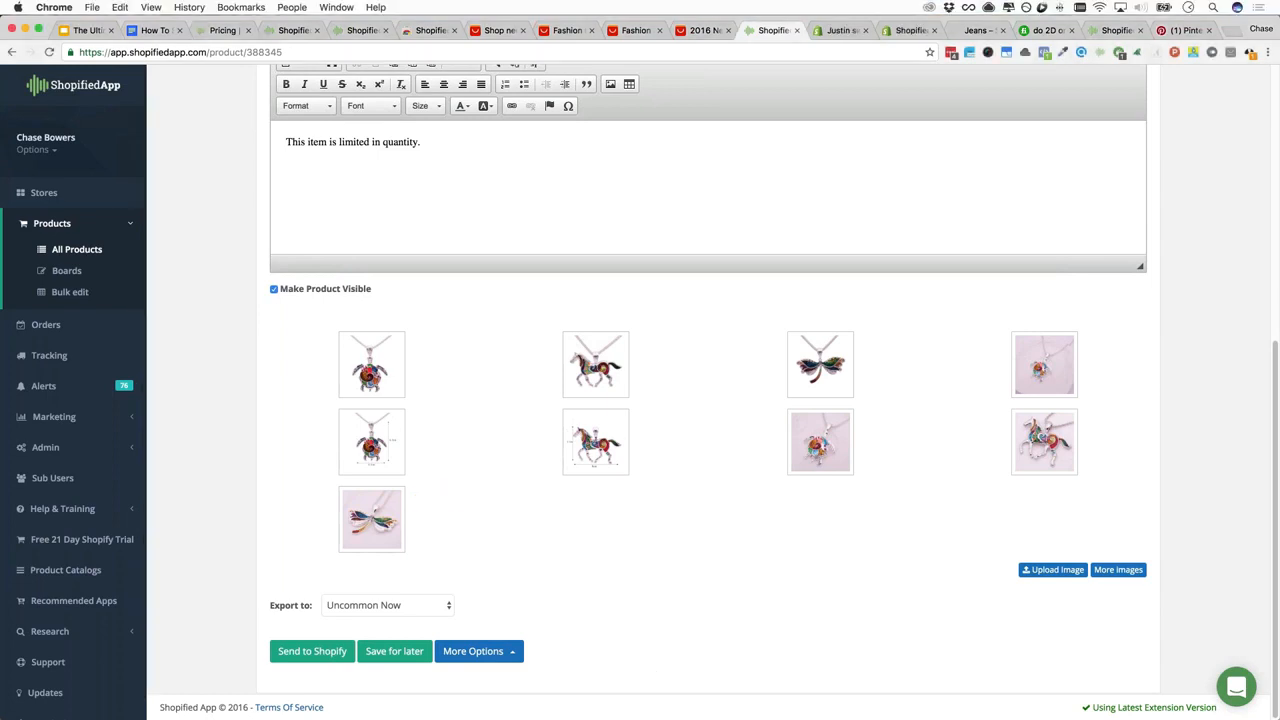
{"action": "scroll", "coordinate": [708, 392], "scroll_direction": "up", "scroll_amount": 5}
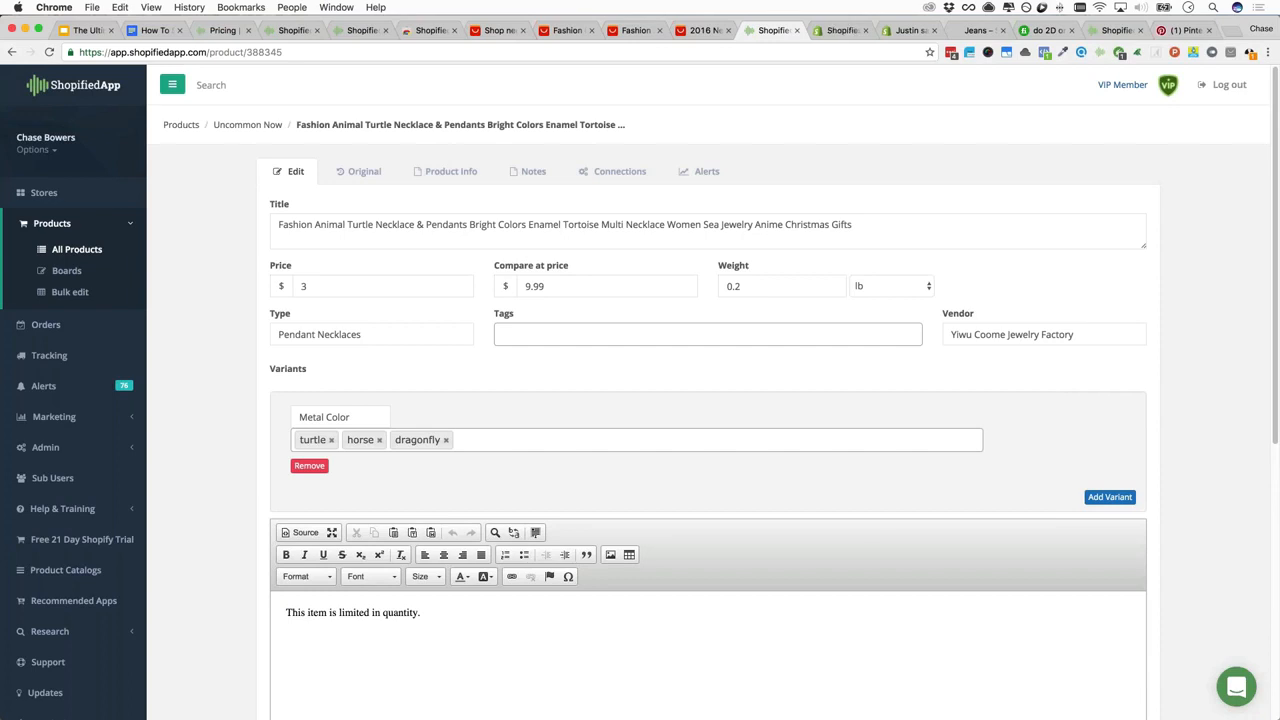
Open the Uncommon Now orders list and scroll to order #1039's unordered whistle
{"action": "left_click", "coordinate": [52, 326]}
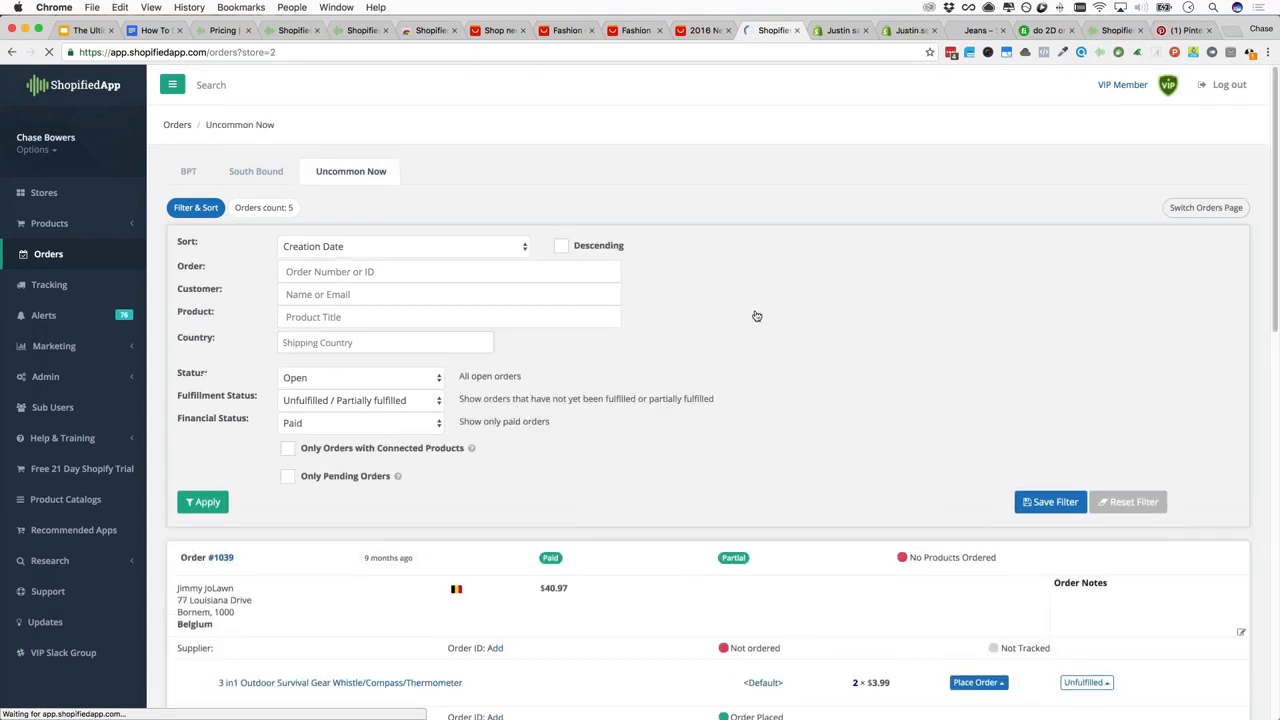
{"action": "scroll", "coordinate": [765, 315], "scroll_direction": "down", "scroll_amount": 1}
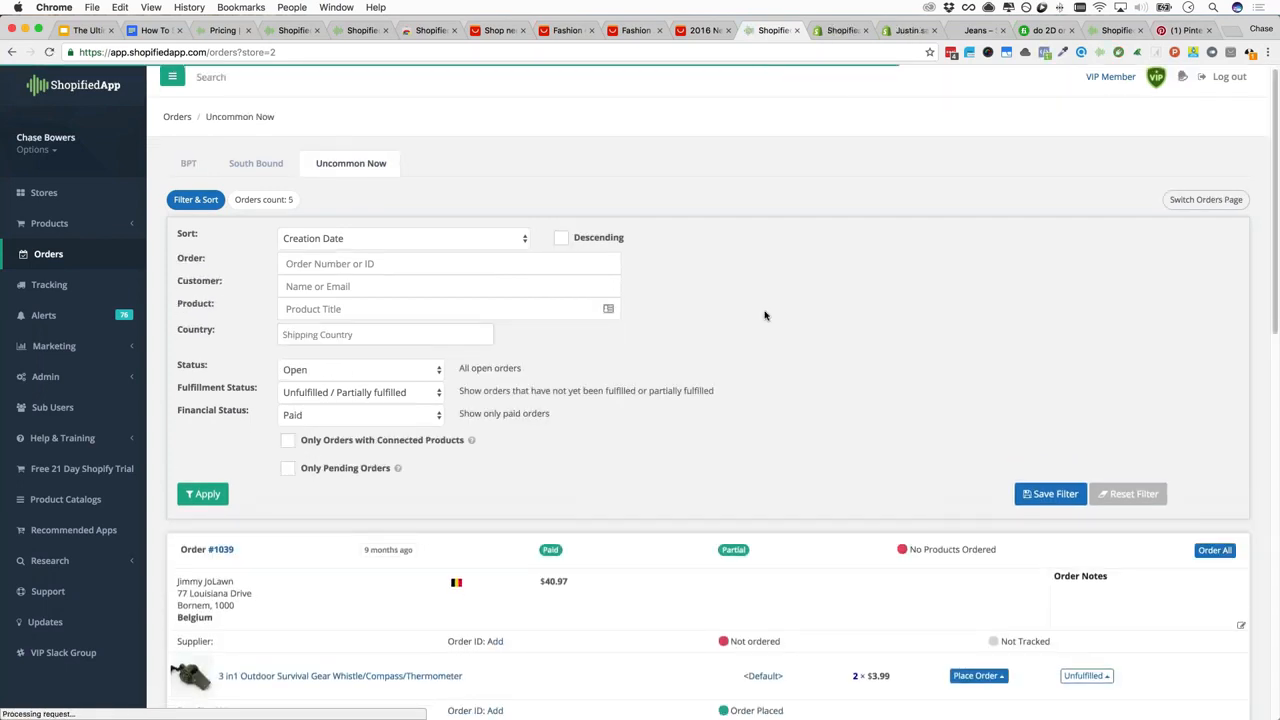
{"action": "scroll", "coordinate": [765, 315], "scroll_direction": "down", "scroll_amount": 3}
{"action": "scroll", "coordinate": [765, 318], "scroll_direction": "up", "scroll_amount": 3}
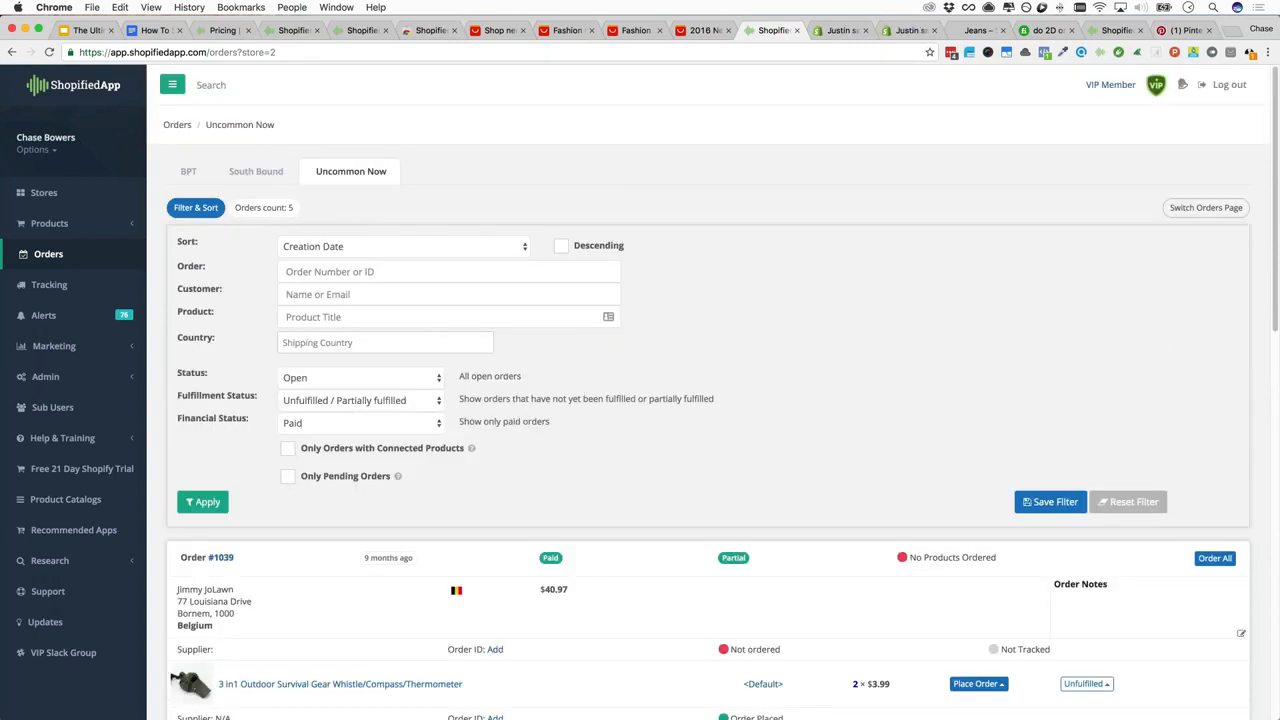
{"action": "scroll", "coordinate": [398, 372], "scroll_direction": "down", "scroll_amount": 5}
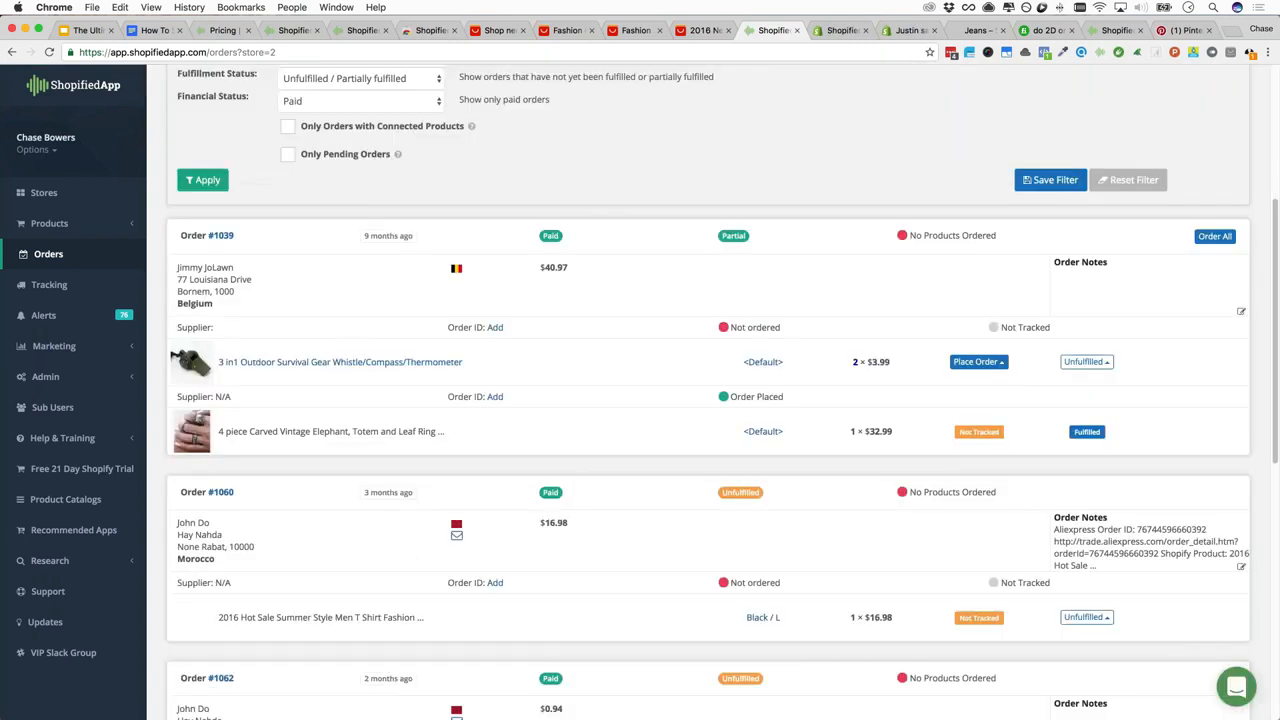
{"action": "scroll", "coordinate": [398, 372], "scroll_direction": "down", "scroll_amount": 4}
{"action": "scroll", "coordinate": [350, 385], "scroll_direction": "up", "scroll_amount": 10}
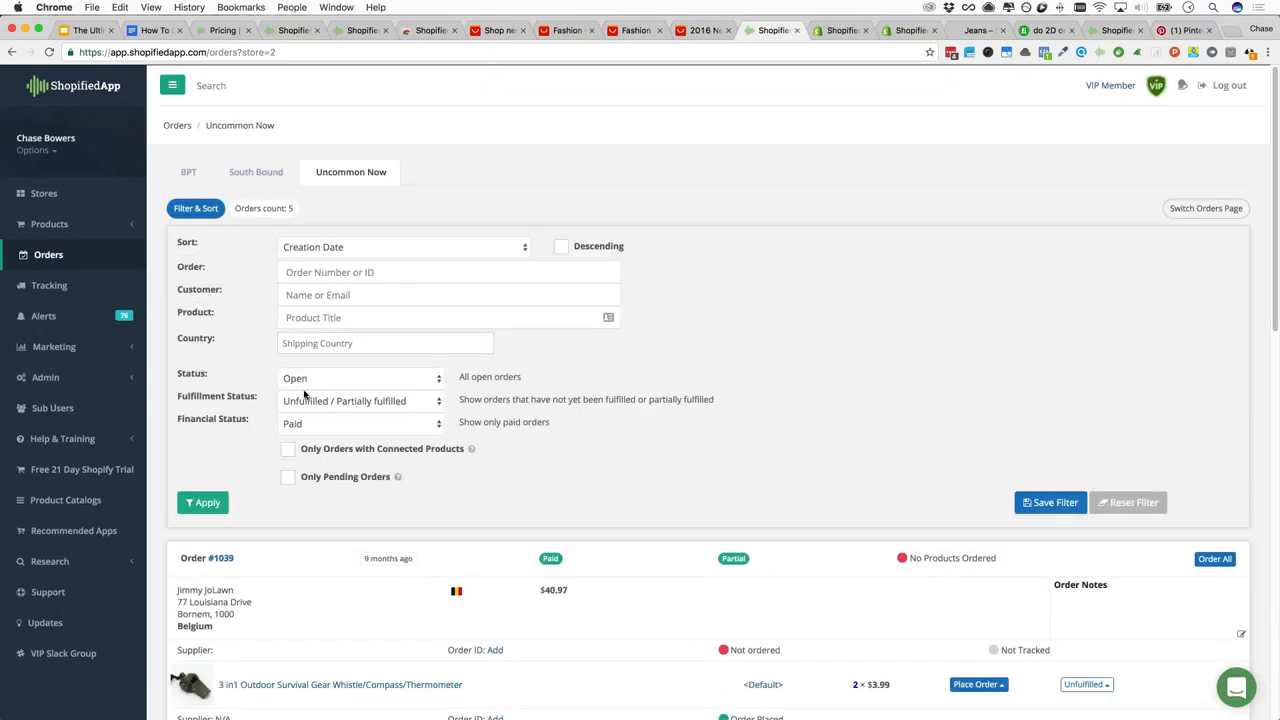
{"action": "scroll", "coordinate": [305, 395], "scroll_direction": "down", "scroll_amount": 3}
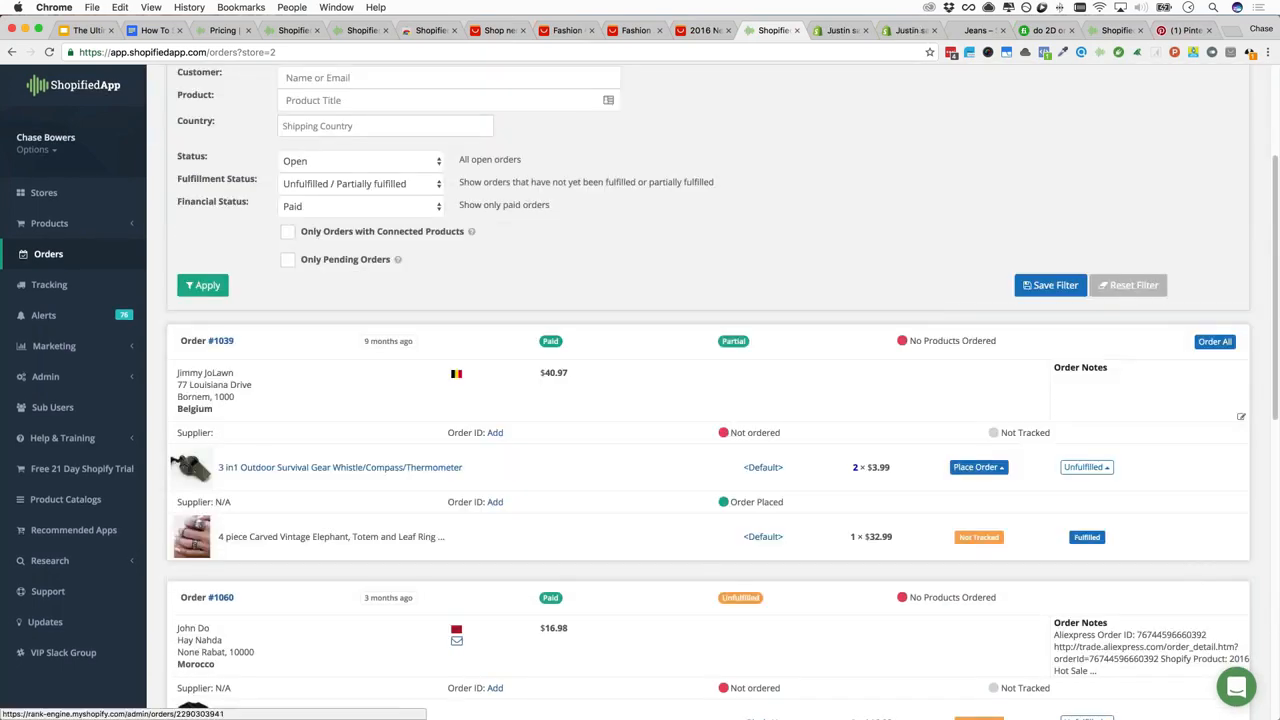
{"action": "mouse_move", "coordinate": [381, 342]}
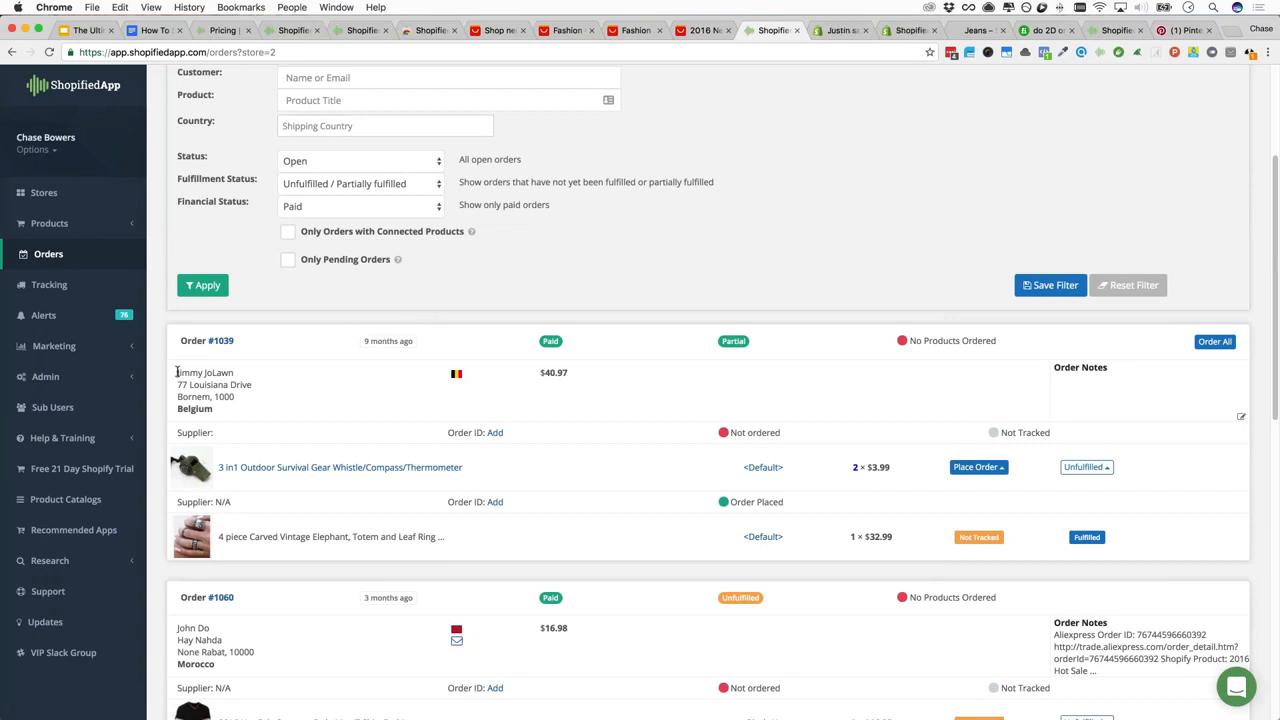
{"action": "left_click_drag", "start_coordinate": [177, 372], "coordinate": [226, 412]}
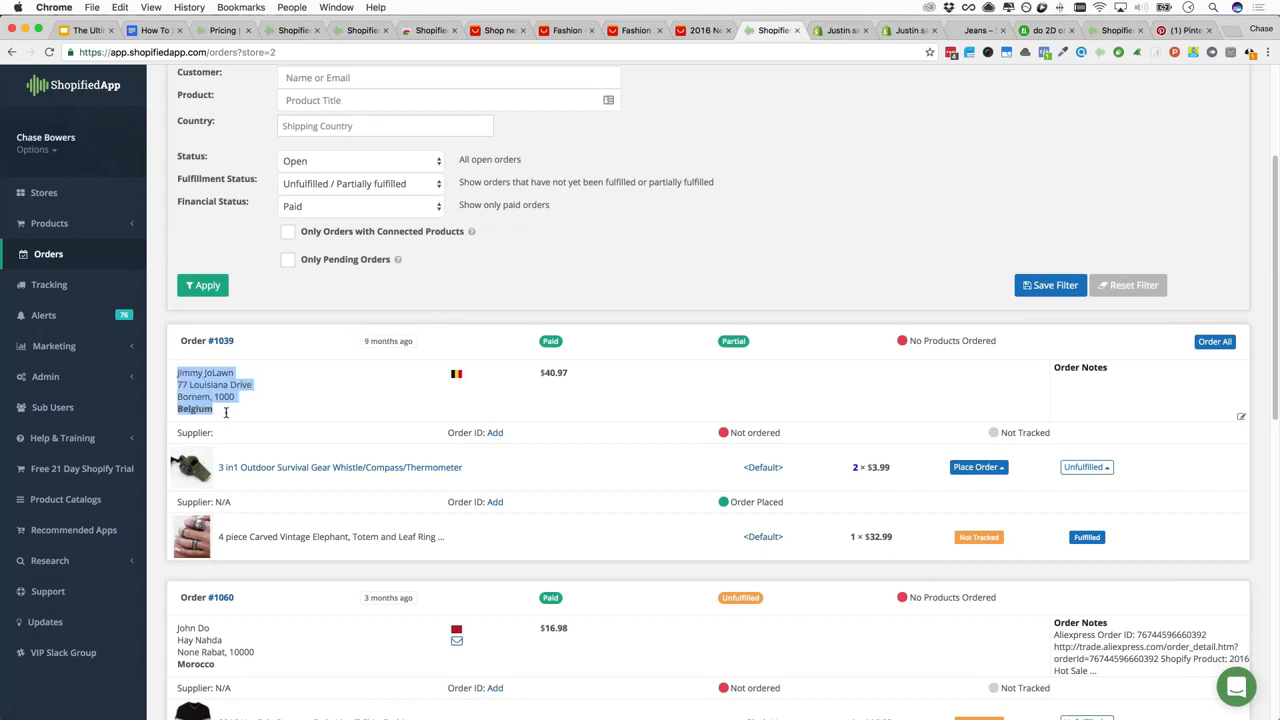
{"action": "left_click", "coordinate": [226, 412]}
{"action": "double_click", "coordinate": [196, 409]}
{"action": "left_click", "coordinate": [228, 409]}
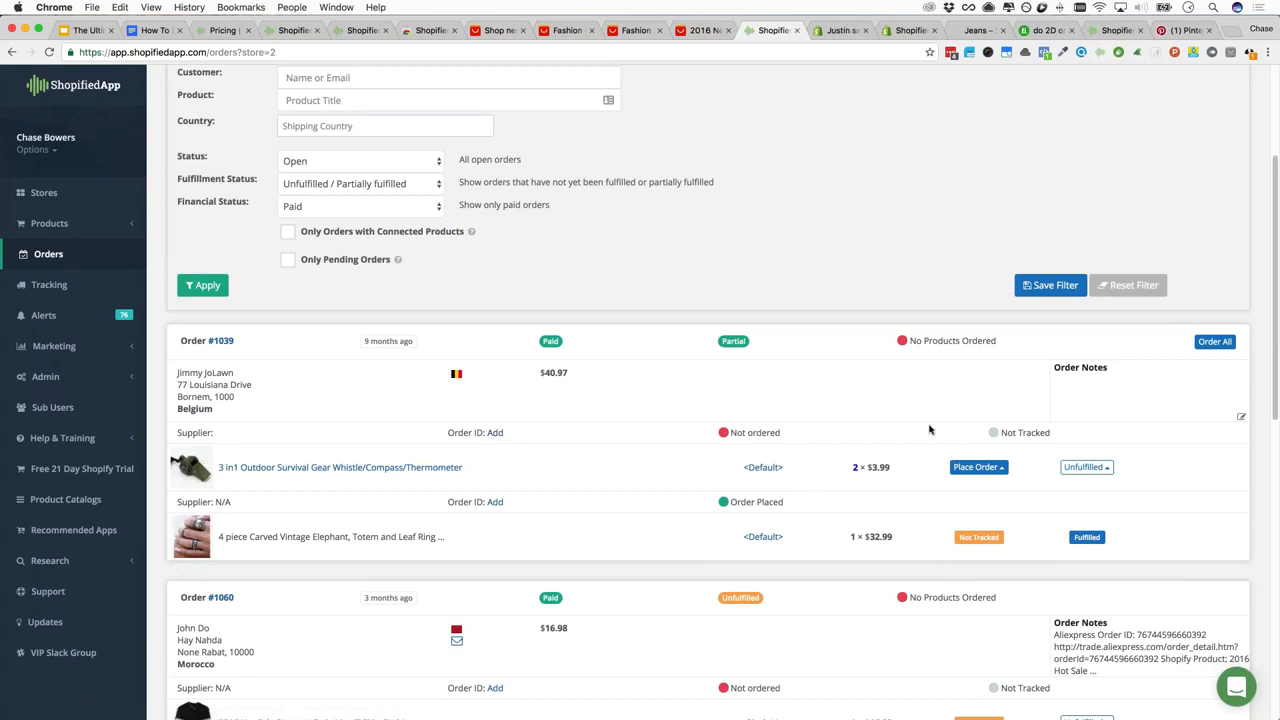
{"action": "triple_click", "coordinate": [716, 431]}
{"action": "left_click", "coordinate": [770, 430]}
{"action": "left_click_drag", "start_coordinate": [781, 432], "coordinate": [752, 432]}
{"action": "left_click", "coordinate": [768, 433]}
{"action": "left_click_drag", "start_coordinate": [215, 541], "coordinate": [446, 537]}
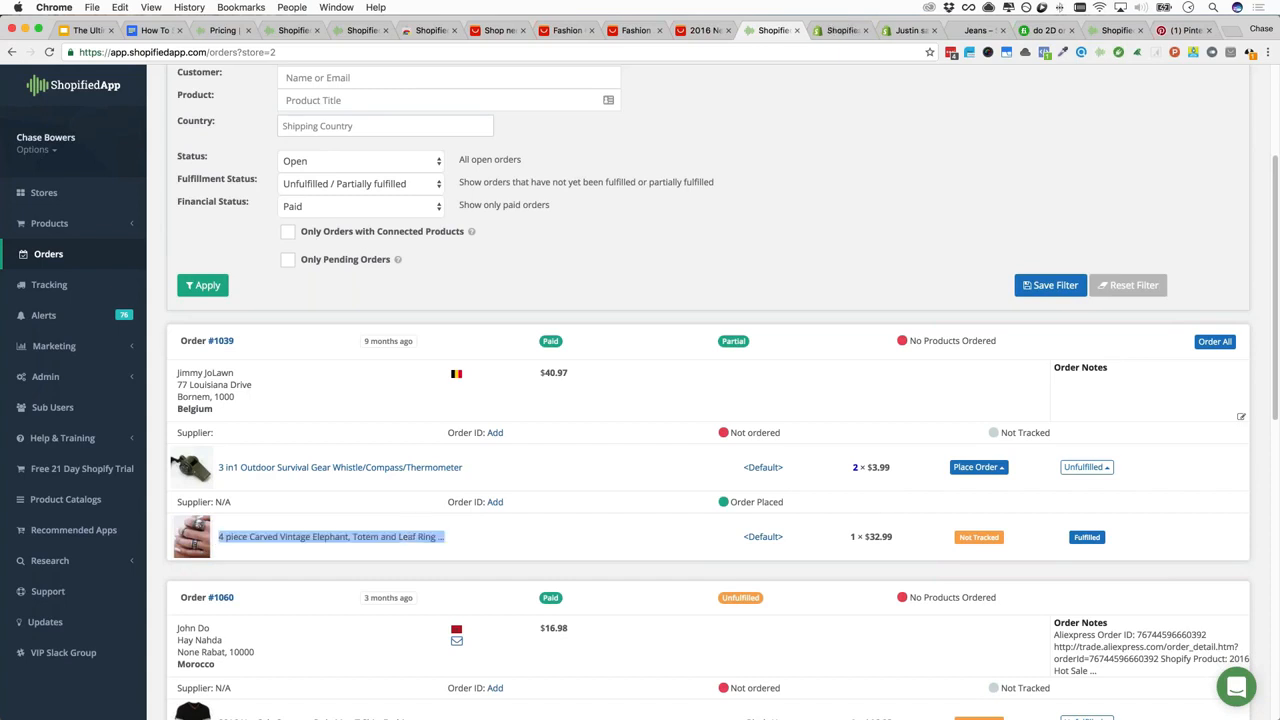
{"action": "left_click", "coordinate": [225, 536]}
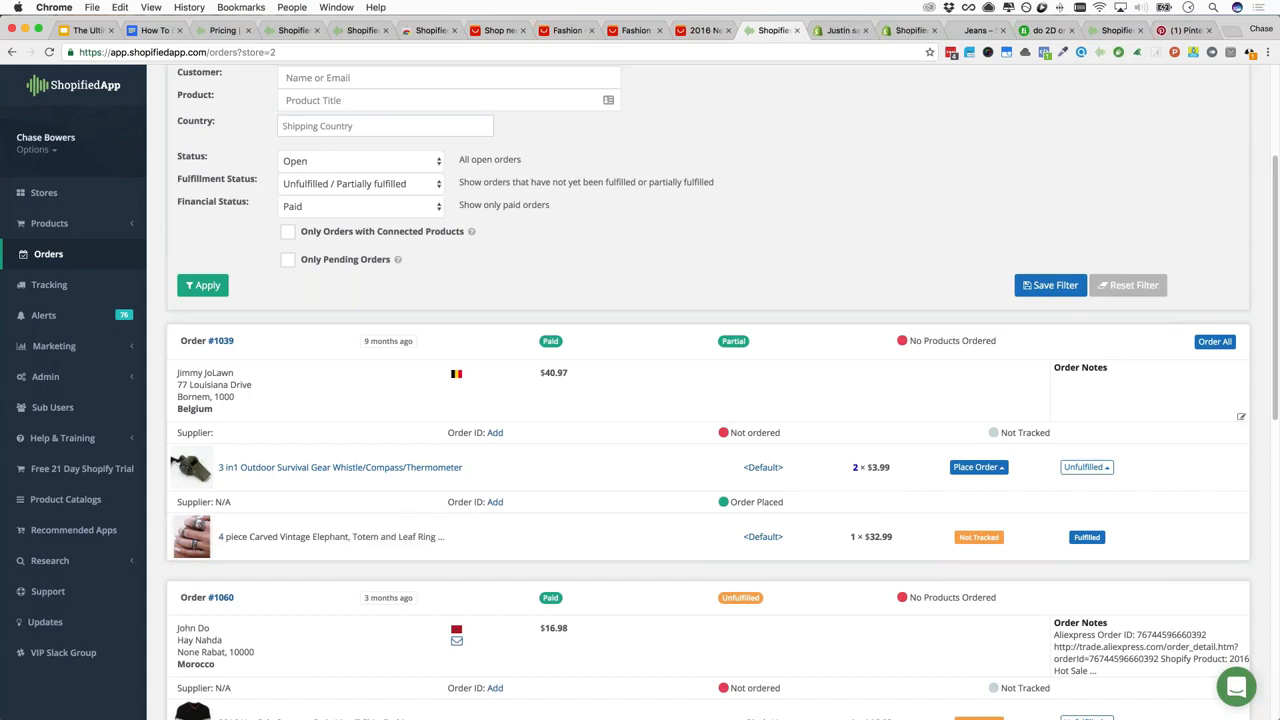
{"action": "left_click_drag", "start_coordinate": [218, 537], "coordinate": [446, 537]}
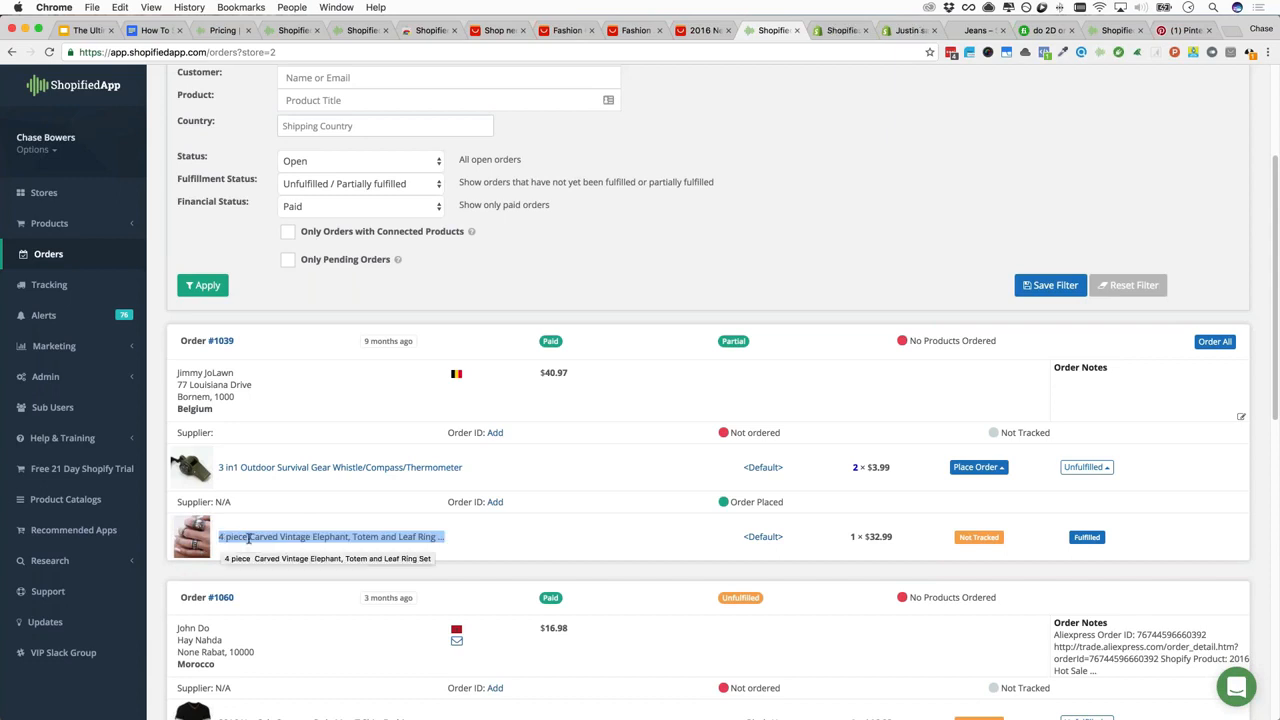
{"action": "left_click", "coordinate": [347, 535]}
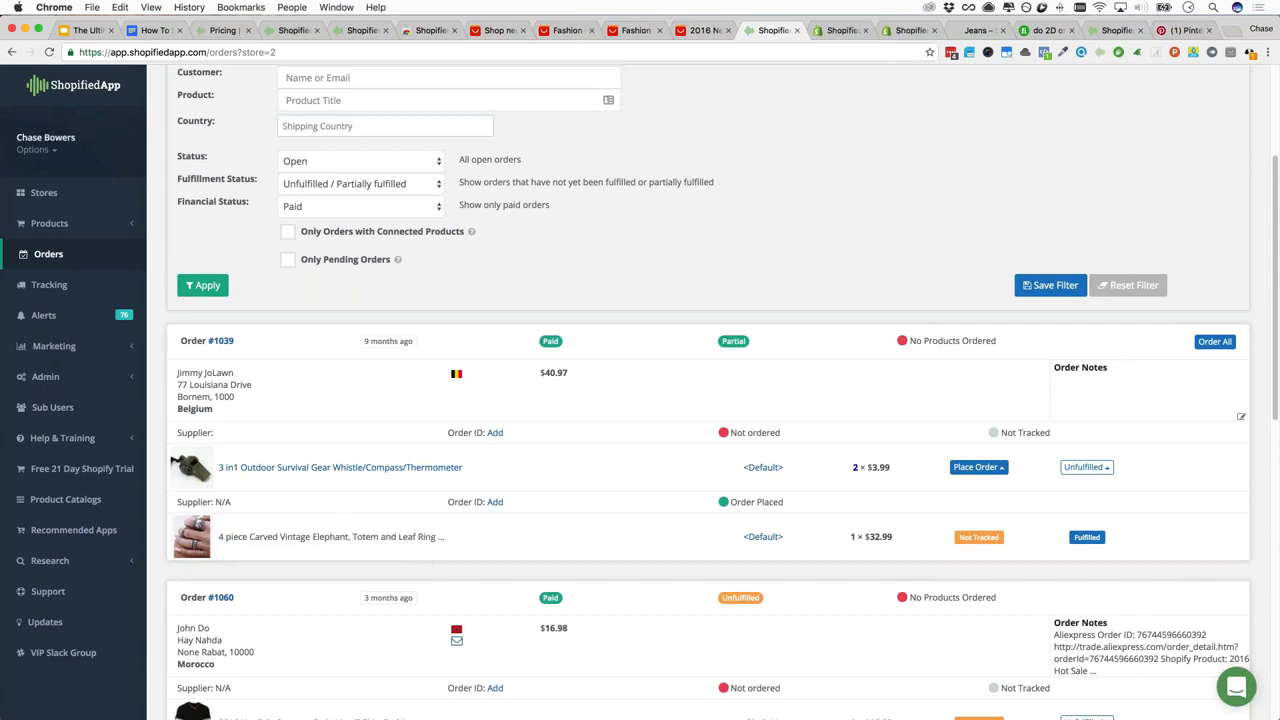
{"action": "triple_click", "coordinate": [344, 536]}
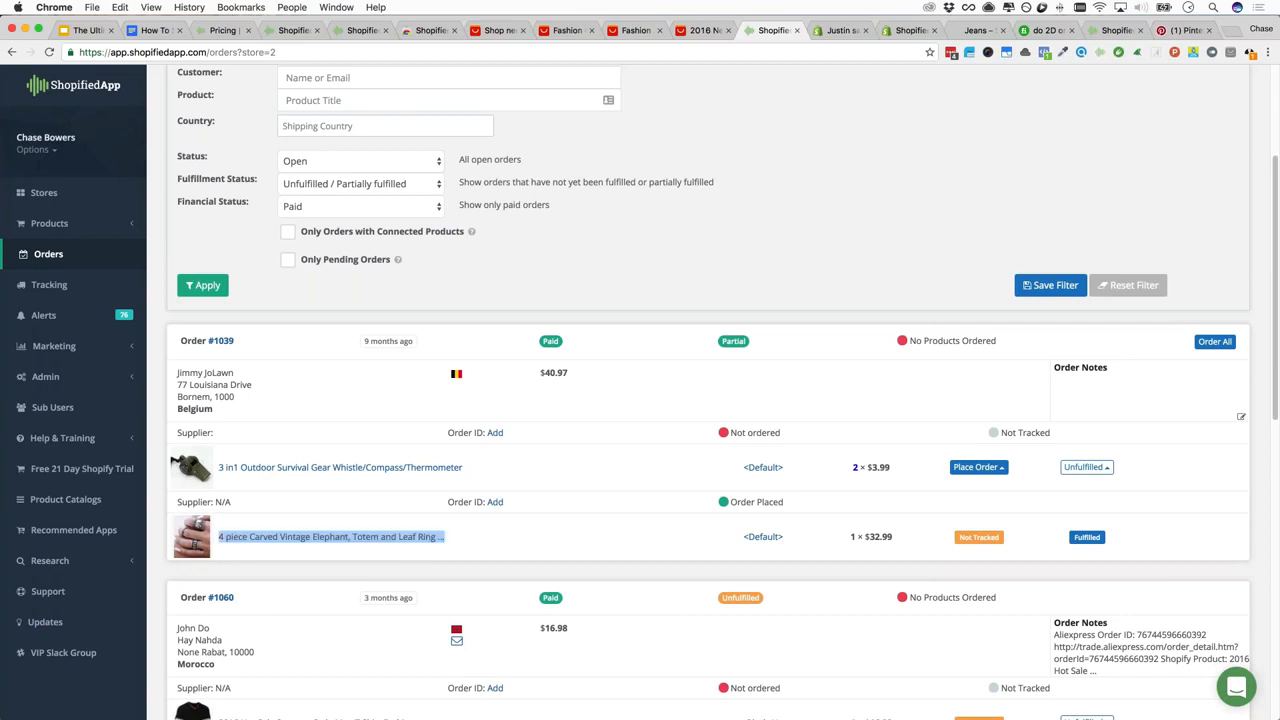
{"action": "left_click", "coordinate": [344, 536]}
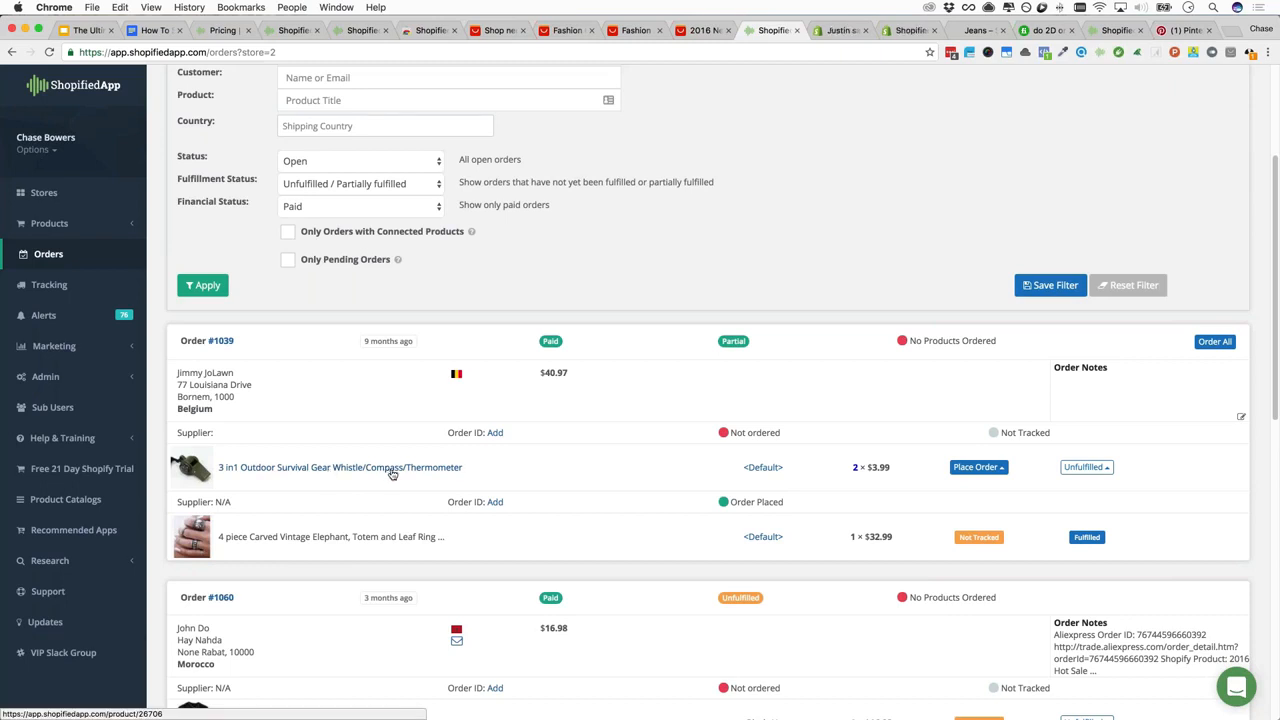
{"action": "left_click", "coordinate": [996, 470]}
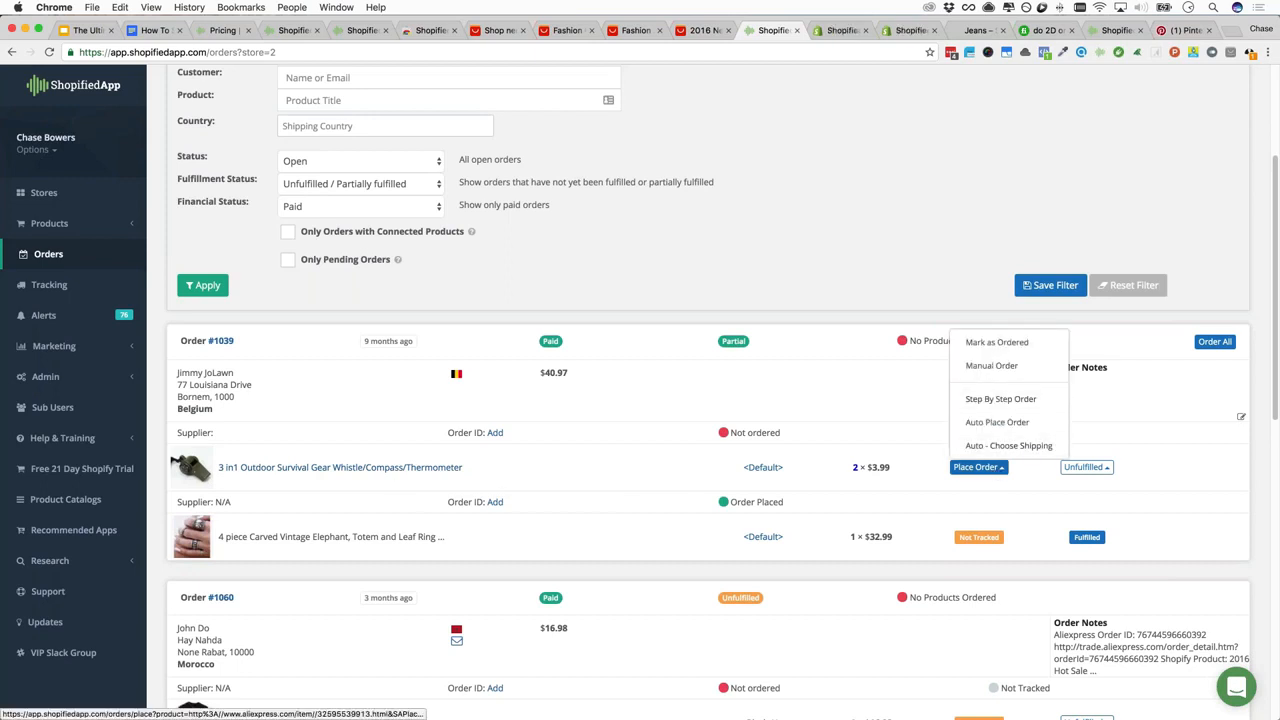
{"action": "left_click", "coordinate": [537, 465]}
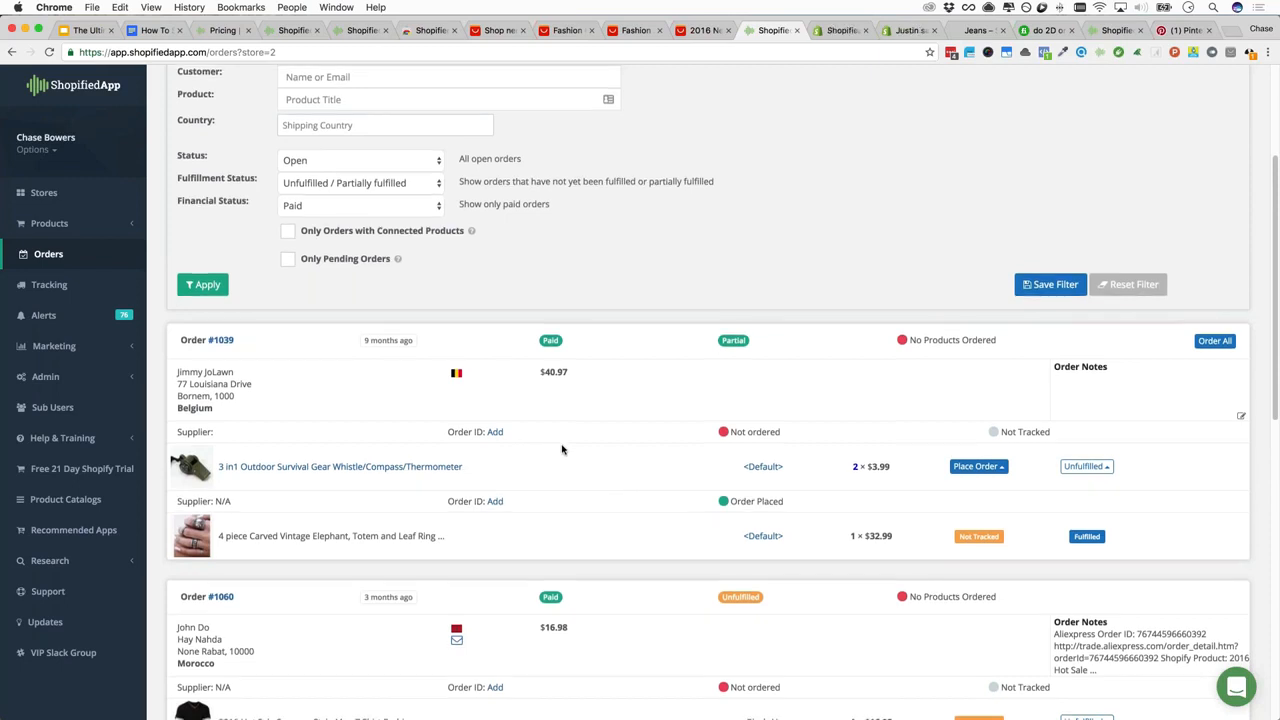
{"action": "scroll", "coordinate": [560, 449], "scroll_direction": "down", "scroll_amount": 5}
{"action": "scroll", "coordinate": [566, 452], "scroll_direction": "down", "scroll_amount": 3}
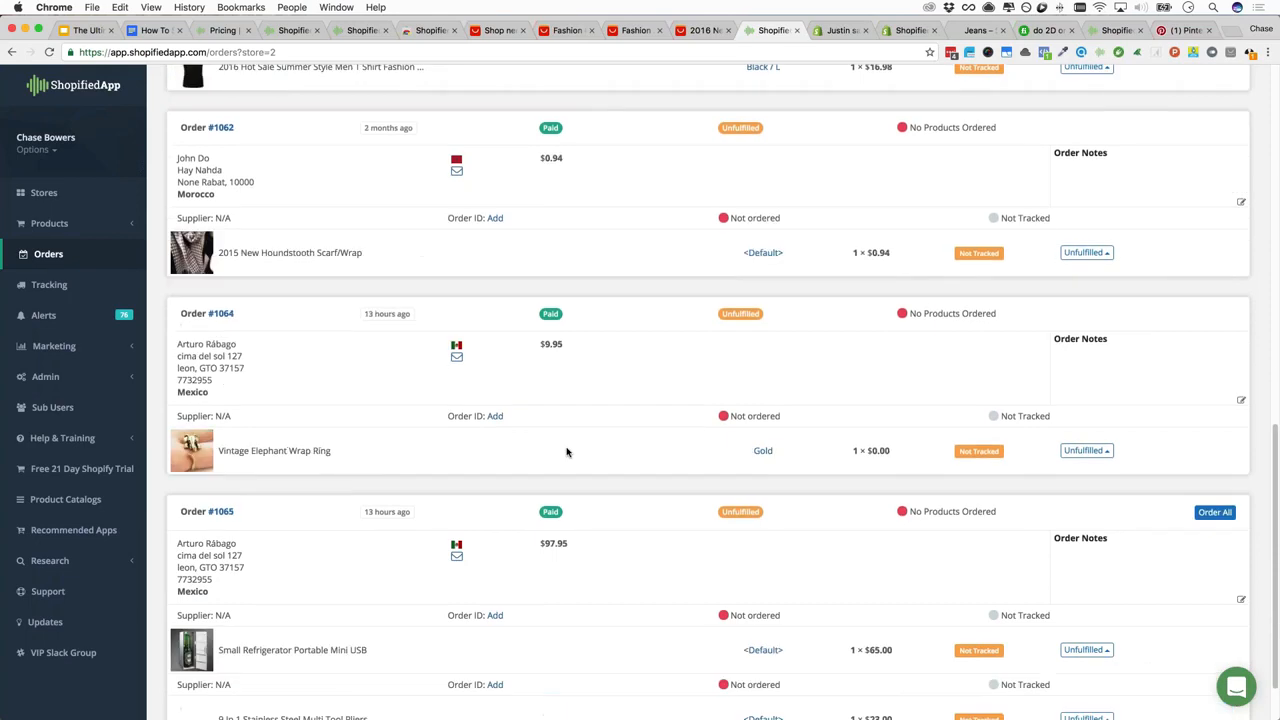
{"action": "scroll", "coordinate": [566, 452], "scroll_direction": "up", "scroll_amount": 3}
{"action": "scroll", "coordinate": [566, 452], "scroll_direction": "up", "scroll_amount": 6}
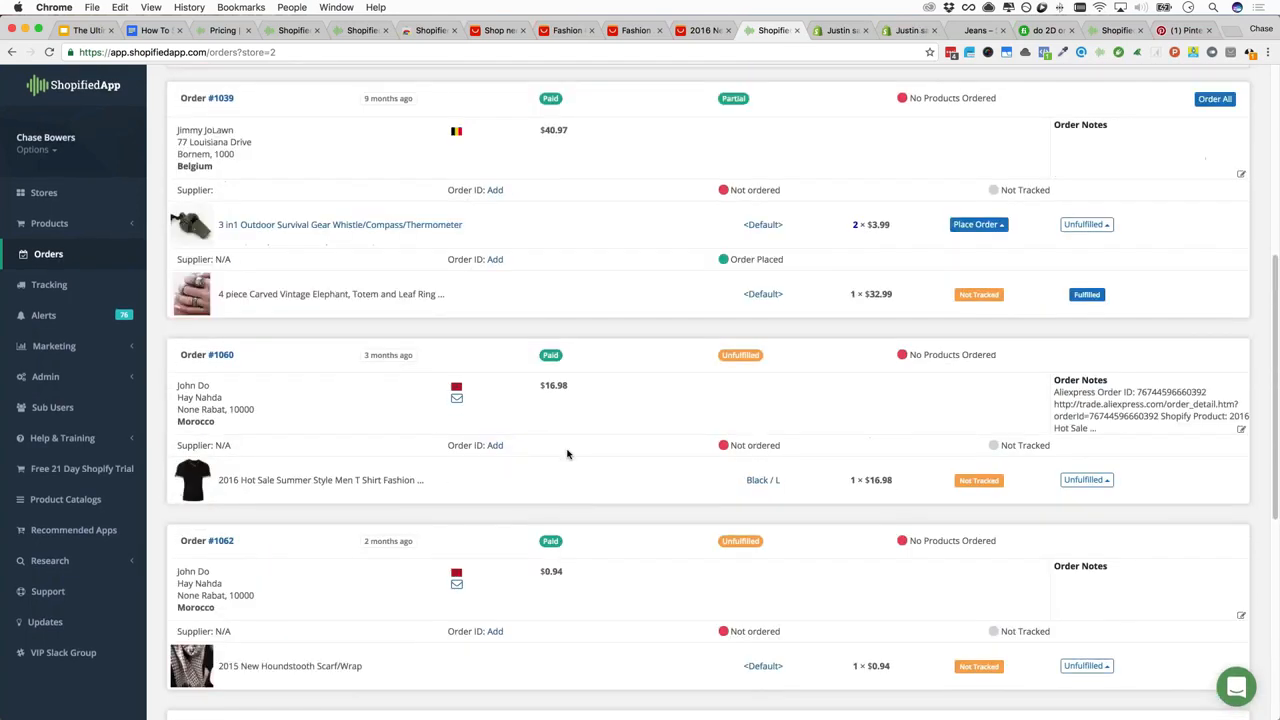
{"action": "scroll", "coordinate": [563, 452], "scroll_direction": "down", "scroll_amount": 5}
{"action": "scroll", "coordinate": [563, 452], "scroll_direction": "down", "scroll_amount": 4}
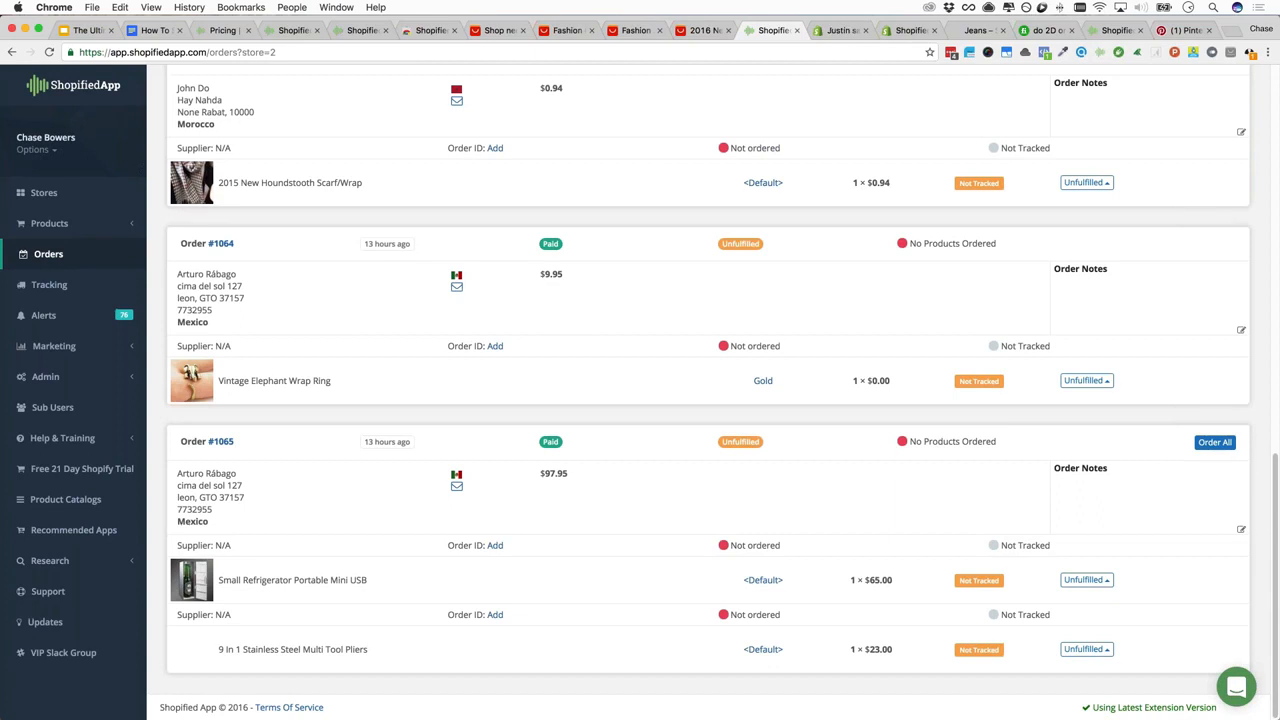
{"action": "scroll", "coordinate": [563, 452], "scroll_direction": "up", "scroll_amount": 1}
{"action": "scroll", "coordinate": [372, 400], "scroll_direction": "up", "scroll_amount": 10}
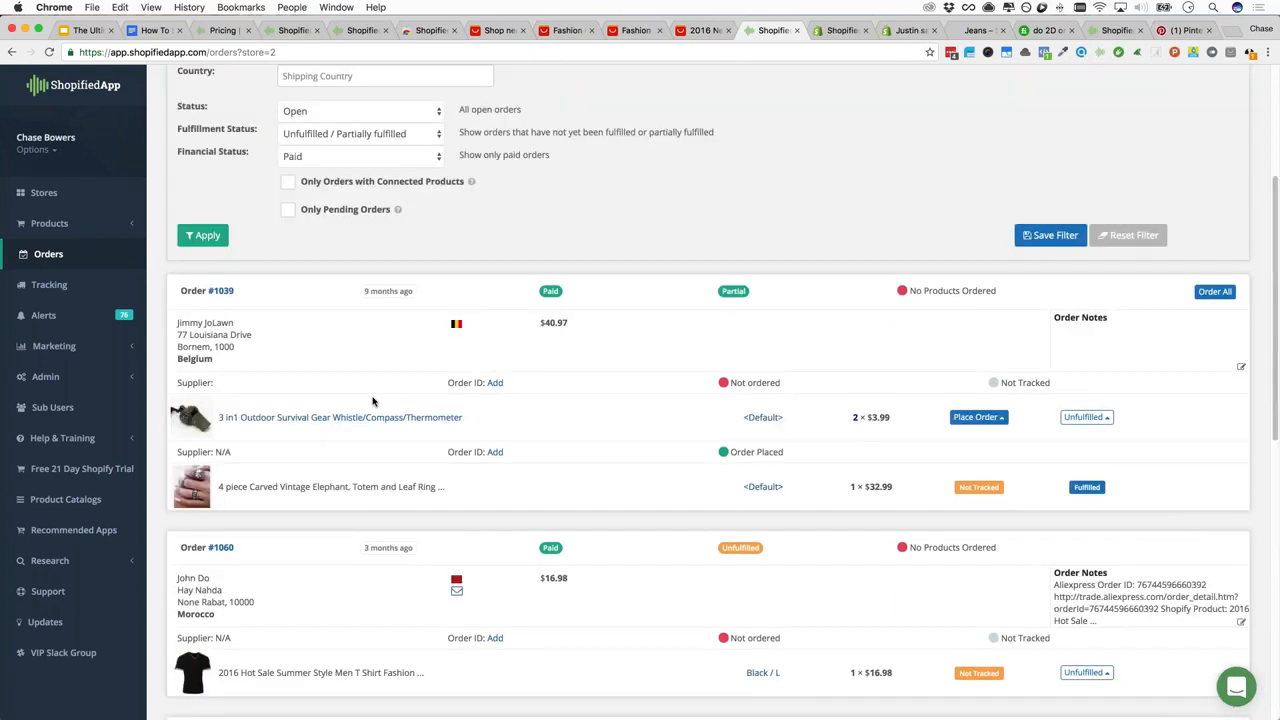
Open the whistle product, check its AliExpress link and supplier fields, then view Variants Mapping
{"action": "left_click", "coordinate": [372, 432]}
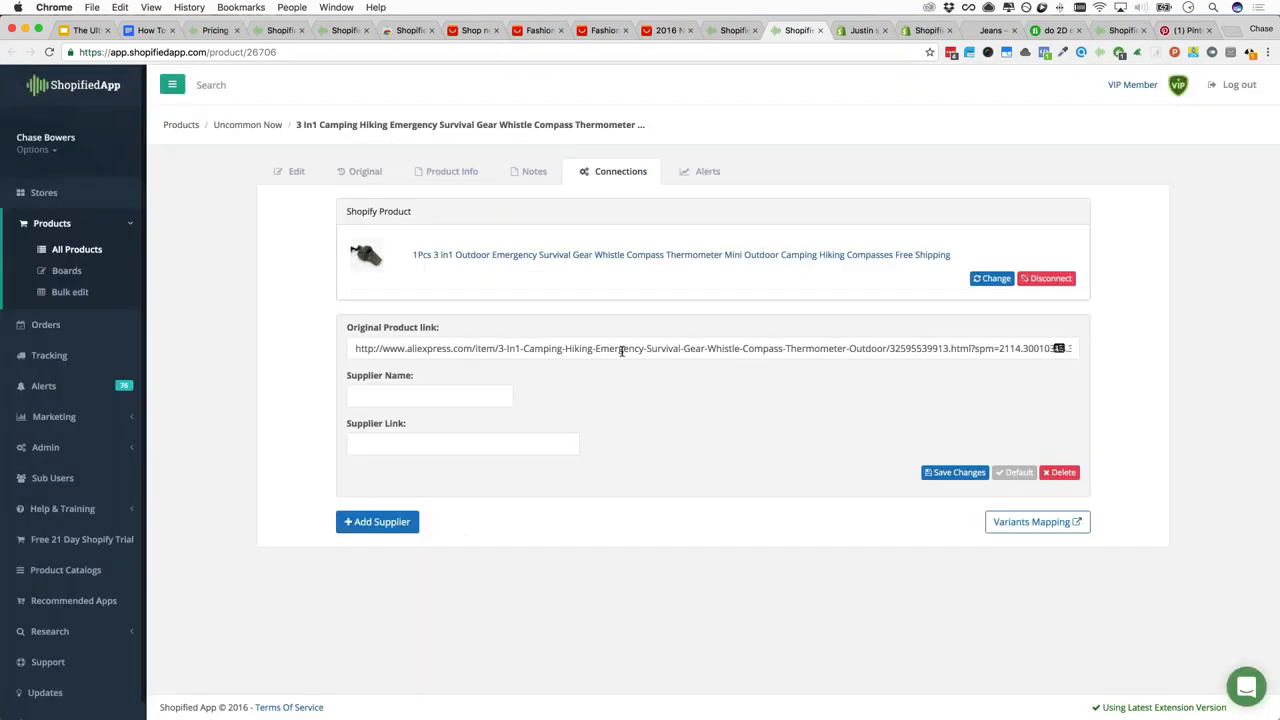
{"action": "left_click", "coordinate": [622, 349]}
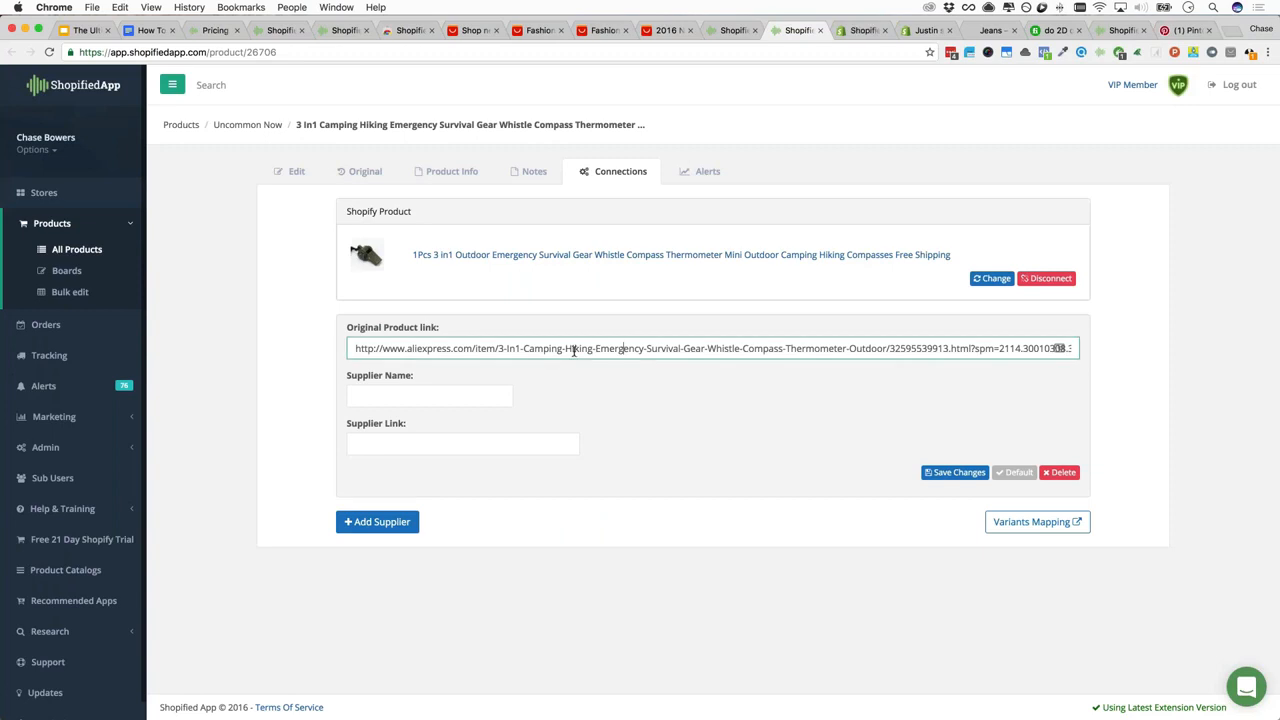
{"action": "triple_click", "coordinate": [504, 349]}
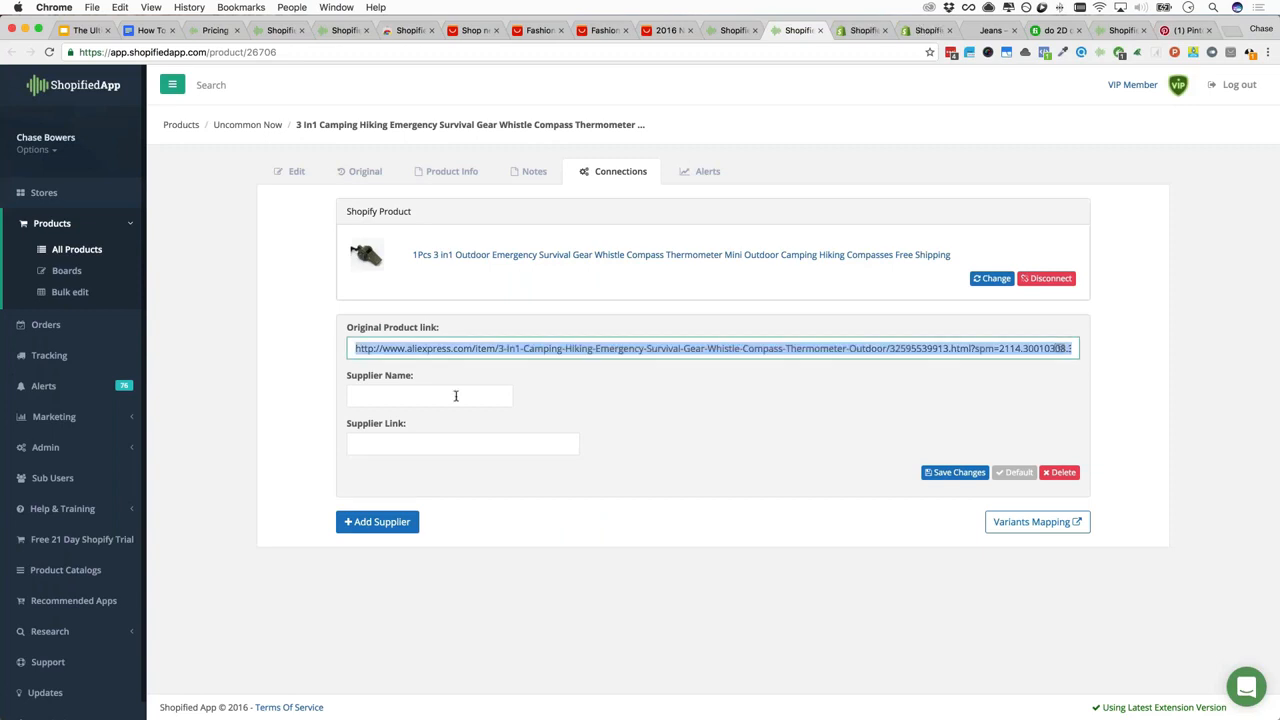
{"action": "left_click", "coordinate": [457, 396]}
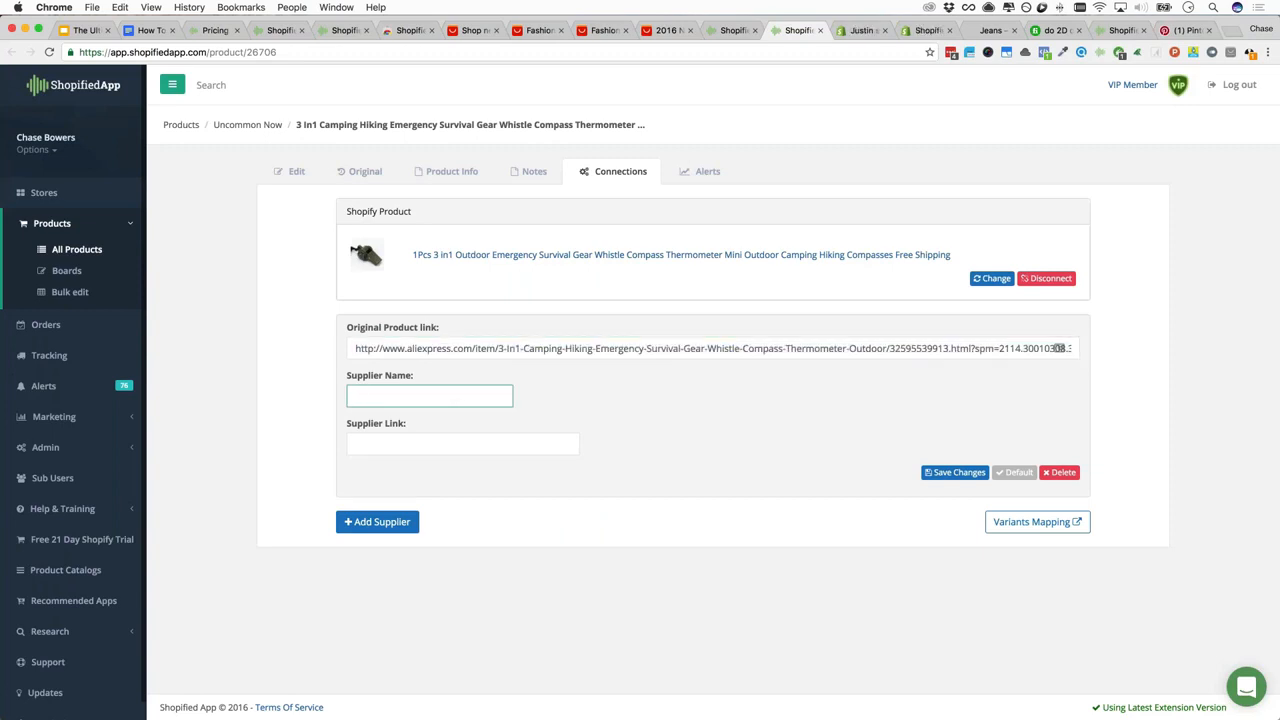
{"action": "left_click", "coordinate": [400, 444]}
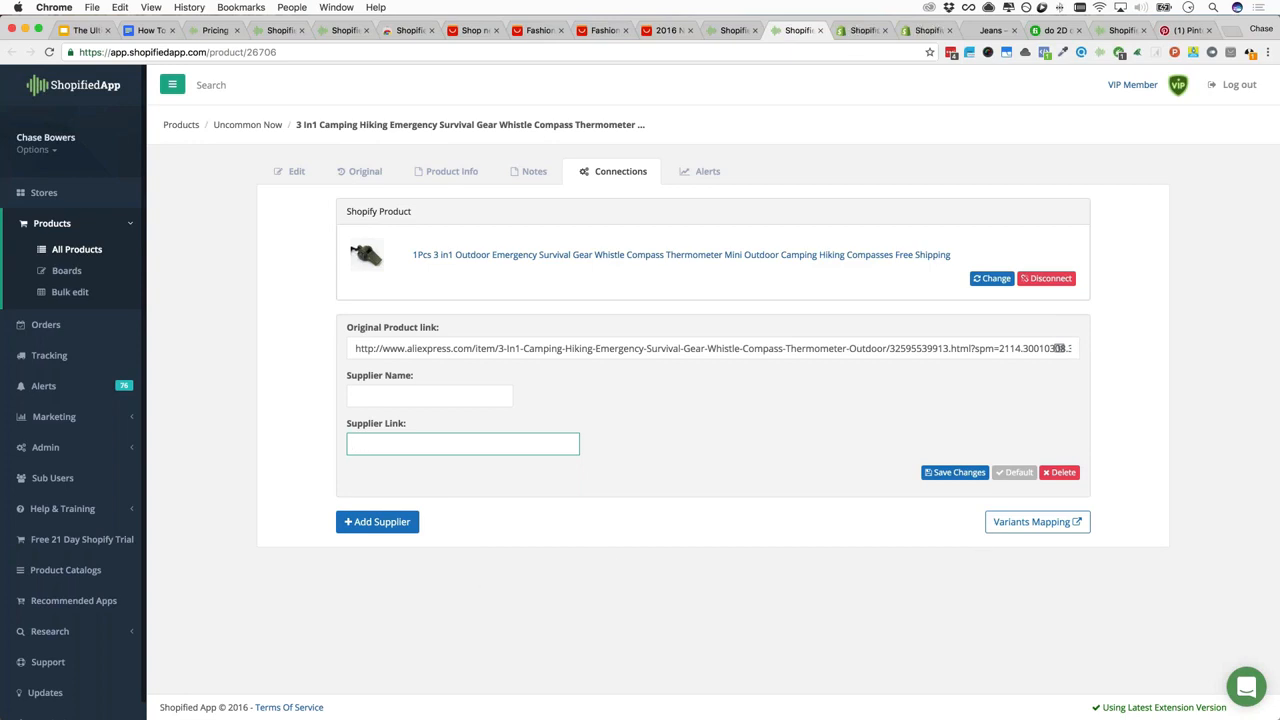
{"action": "left_click", "coordinate": [1040, 522]}
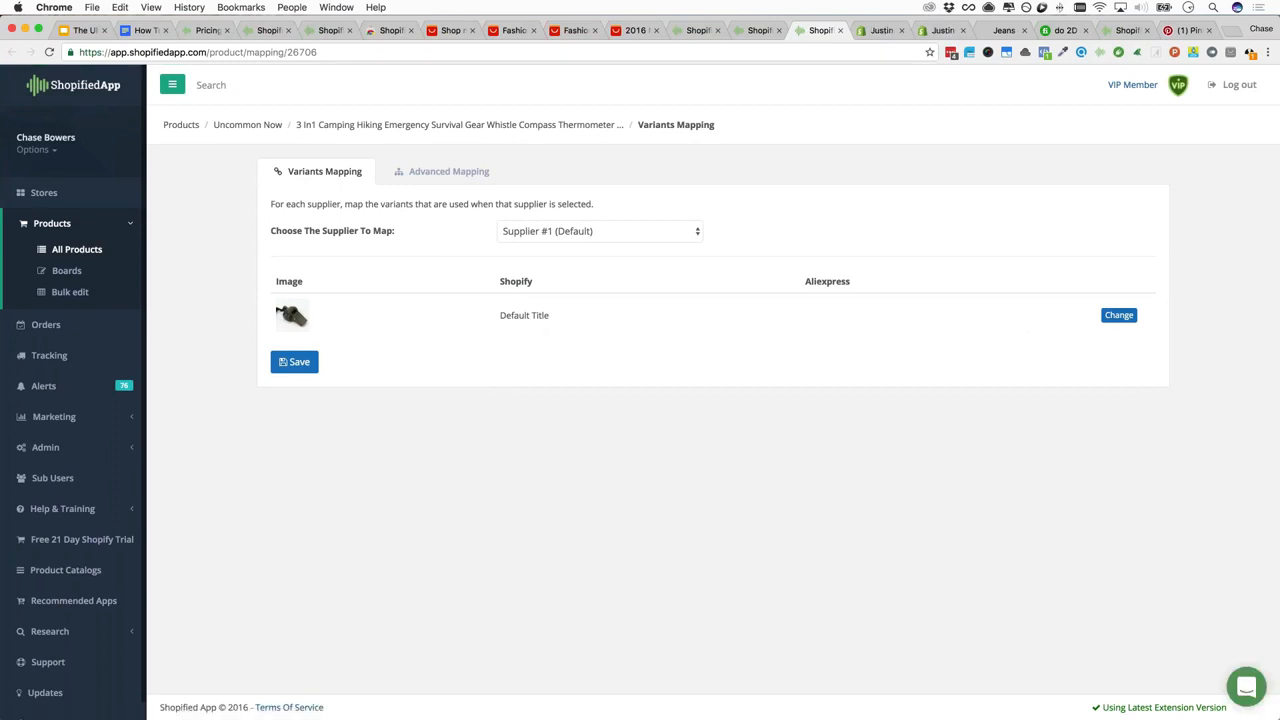
Cancel changing the Default Title variant and close Variants Mapping, back to Connections
{"action": "left_click", "coordinate": [1121, 316]}
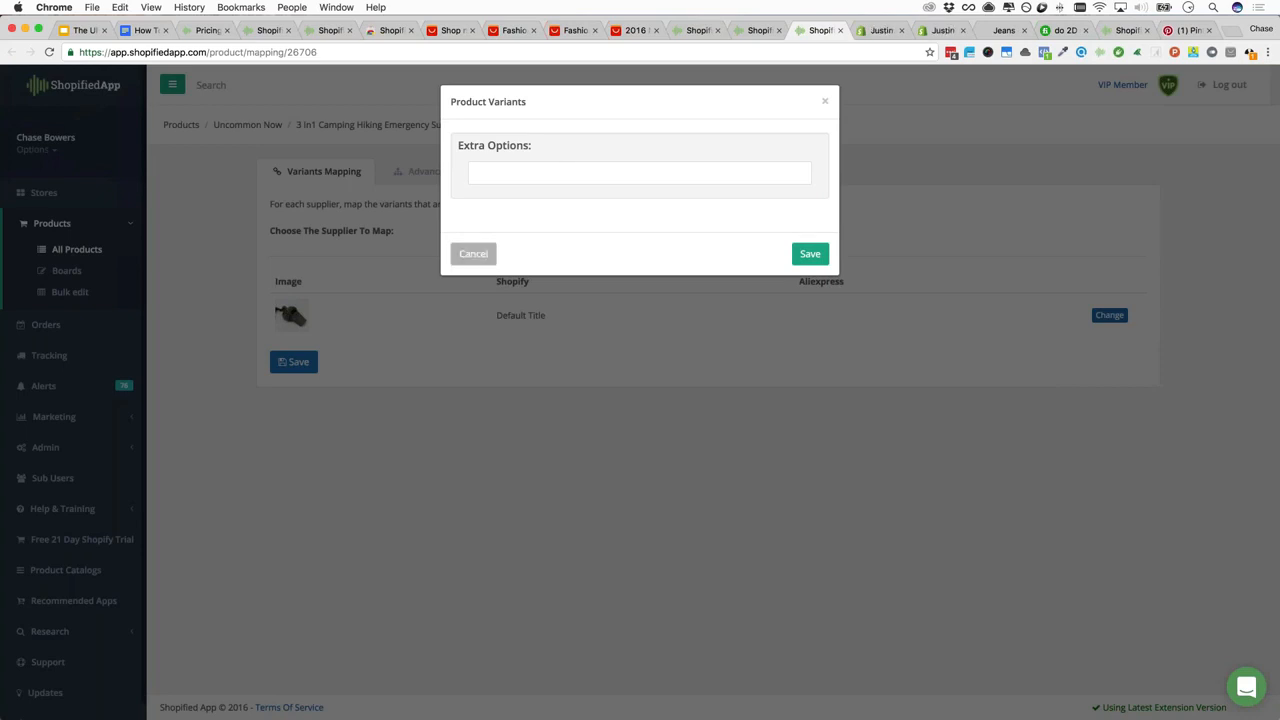
{"action": "left_click", "coordinate": [476, 255]}
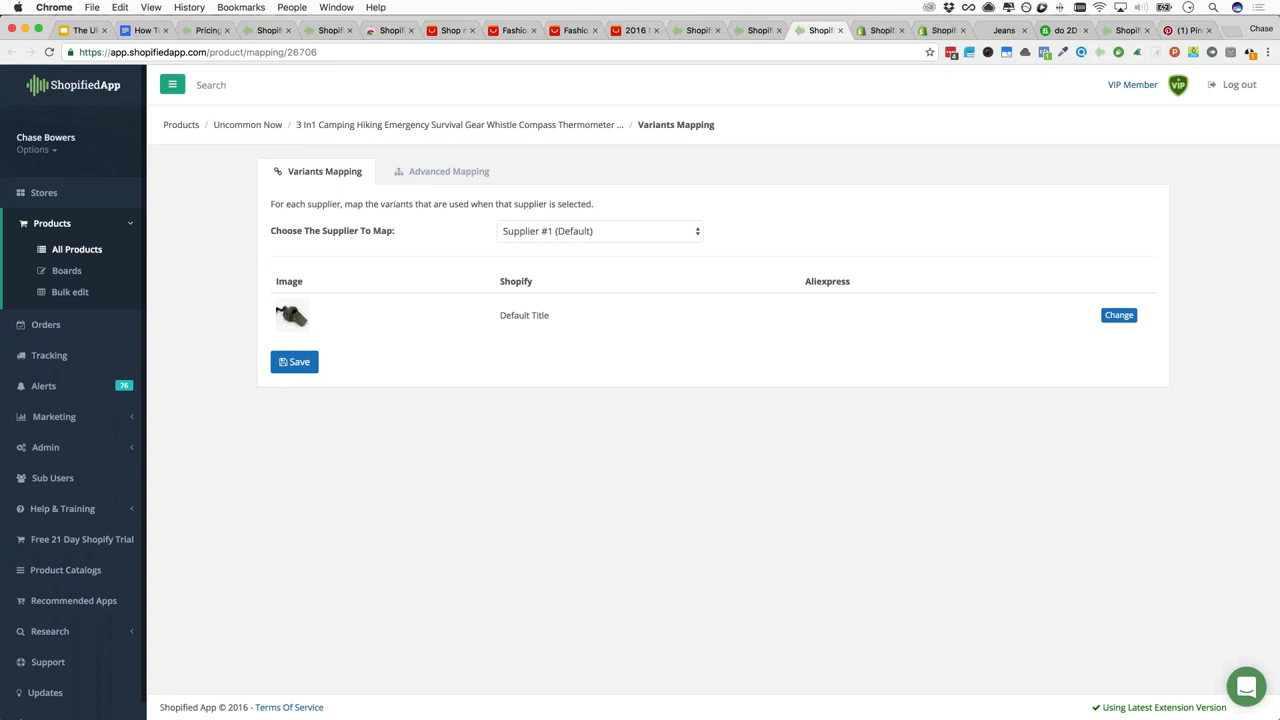
{"action": "left_click_drag", "start_coordinate": [485, 315], "coordinate": [552, 316]}
{"action": "left_click", "coordinate": [810, 319]}
{"action": "left_click", "coordinate": [840, 31]}
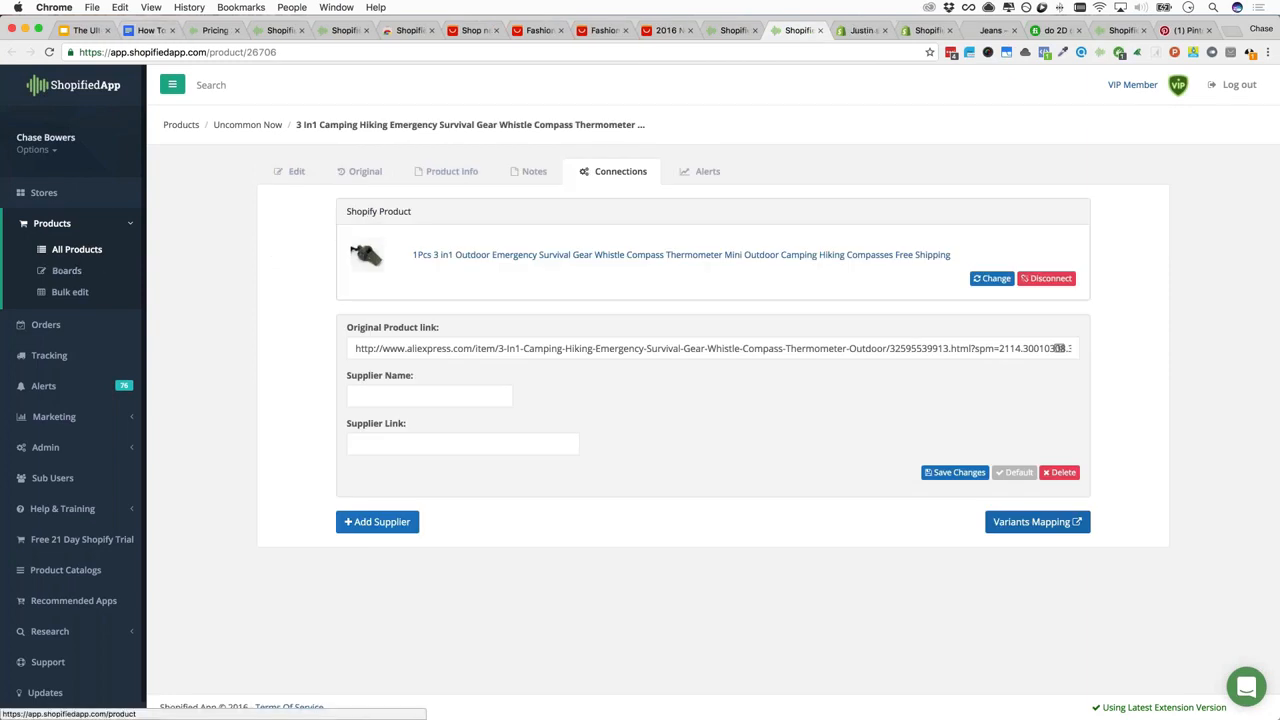
Return to the orders list and bring up the Place Order options on #1039's whistle row
{"action": "left_click", "coordinate": [45, 325]}
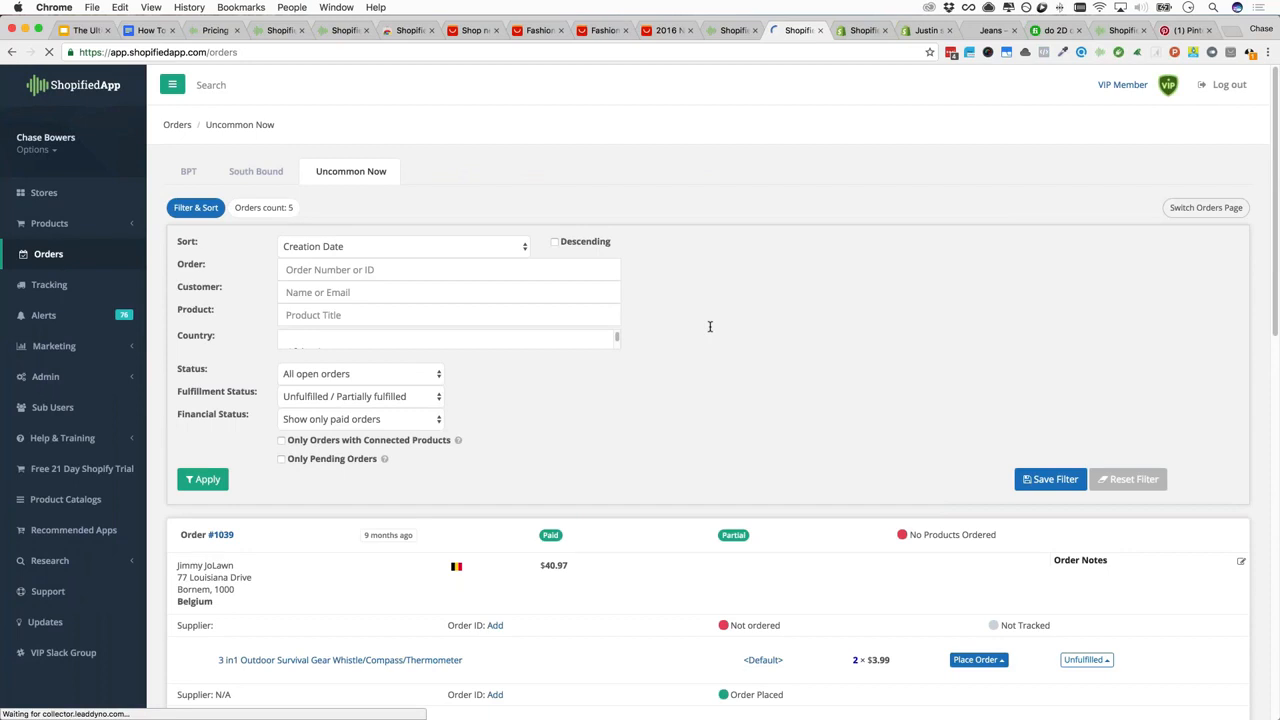
{"action": "scroll", "coordinate": [710, 326], "scroll_direction": "down", "scroll_amount": 6}
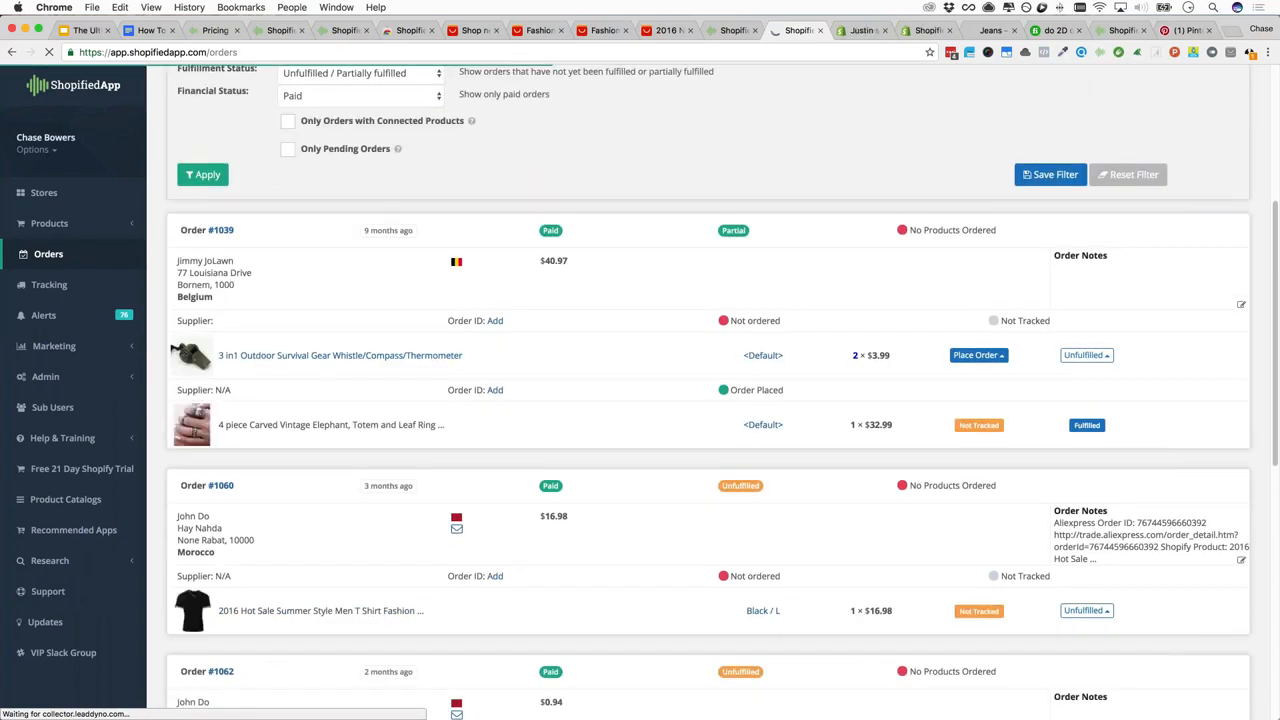
{"action": "left_click", "coordinate": [978, 355]}
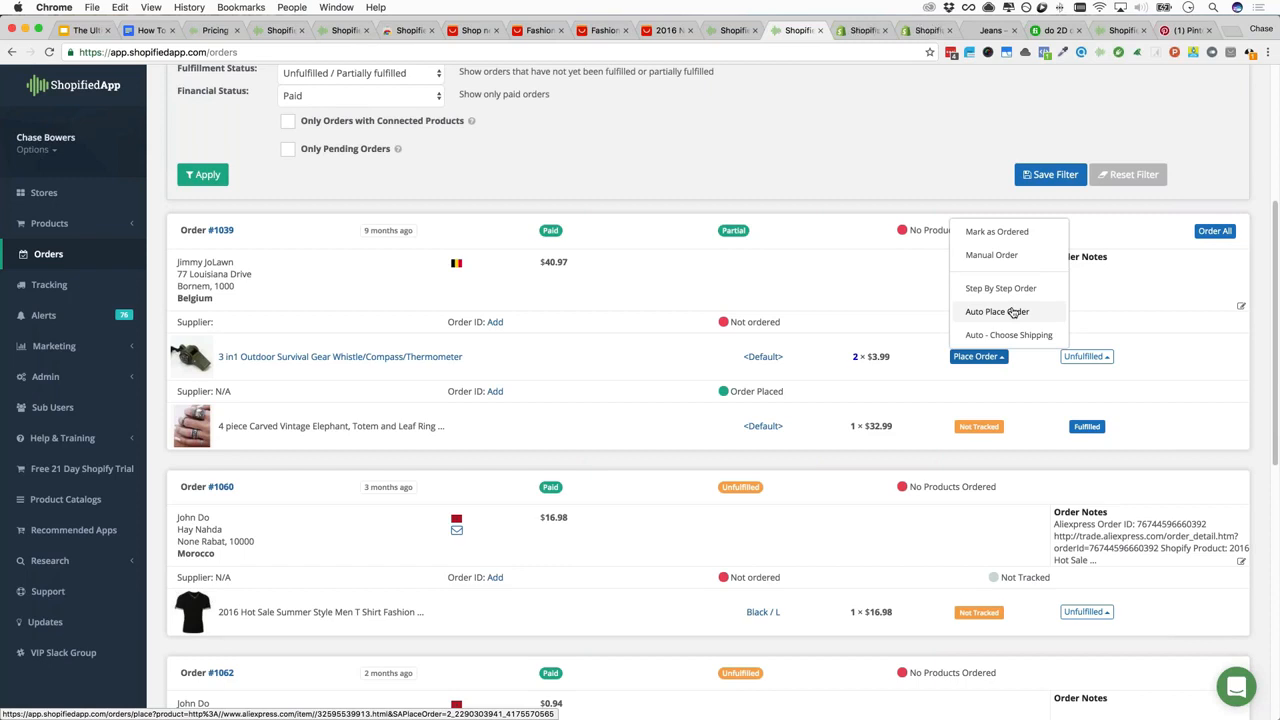
{"action": "left_click", "coordinate": [868, 295]}
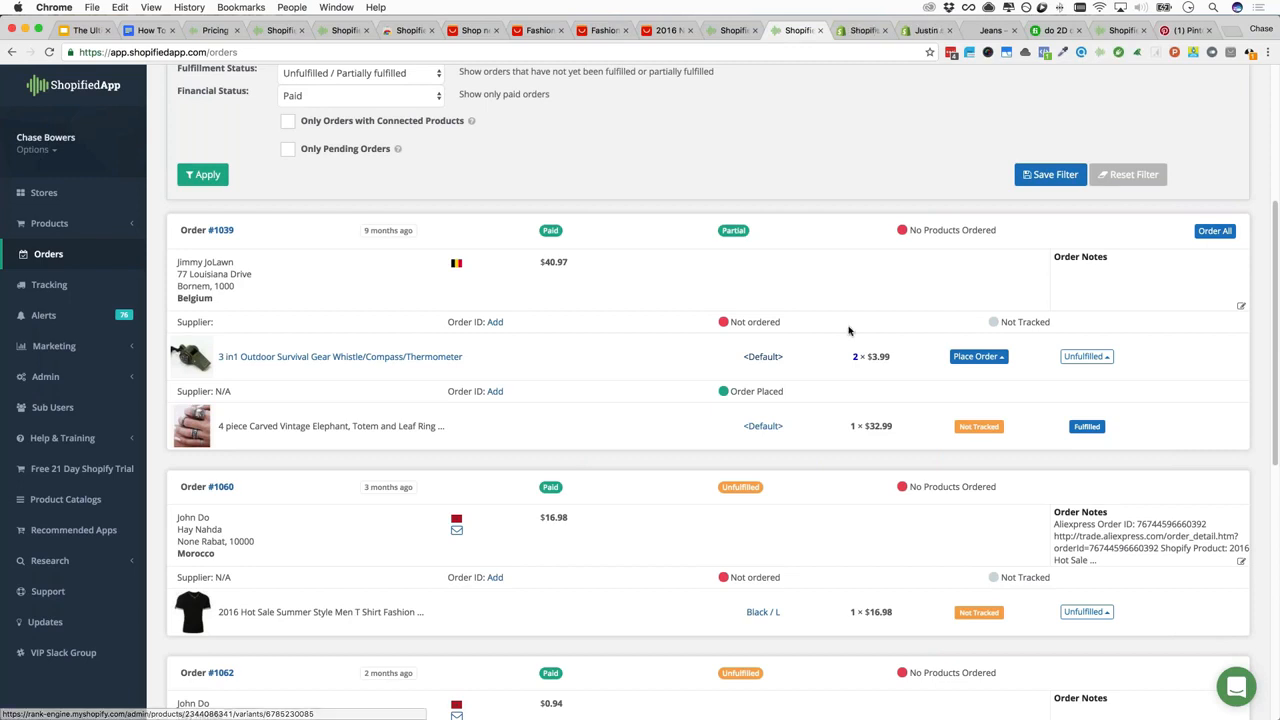
{"action": "left_click", "coordinate": [985, 361]}
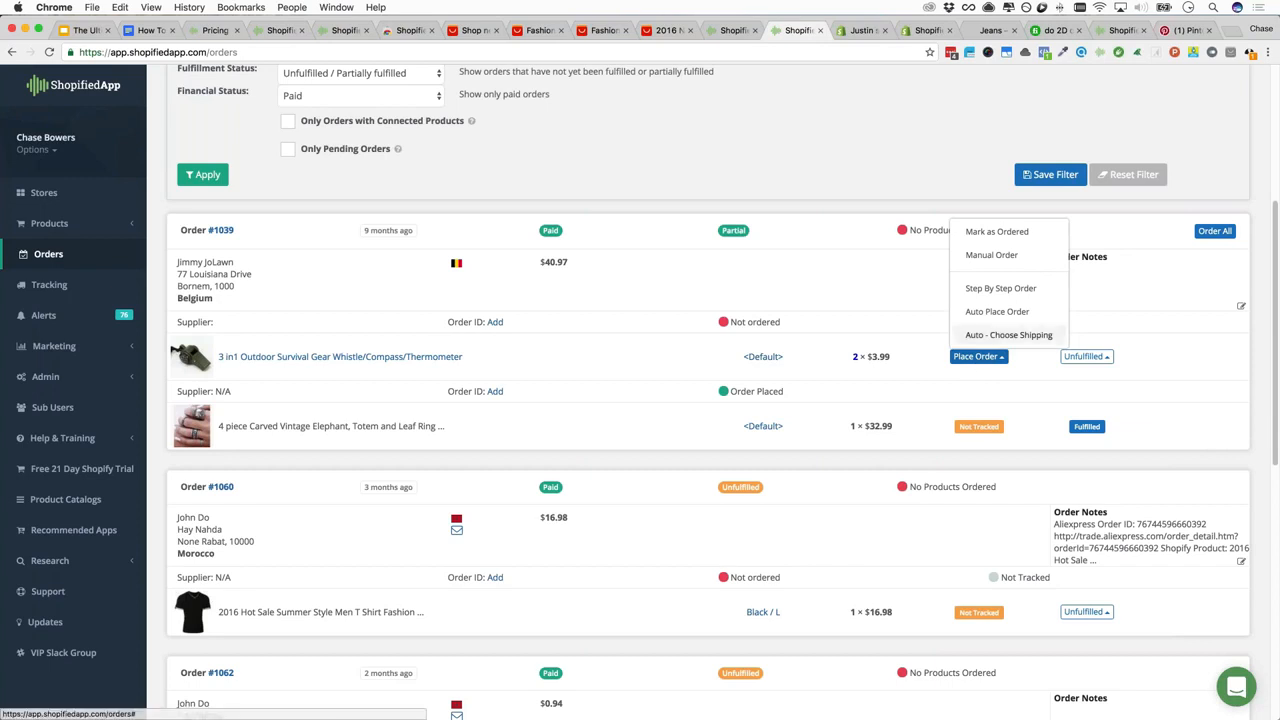
Auto-order the whistle with free China Post Air Mail shipping
{"action": "left_click", "coordinate": [911, 317]}
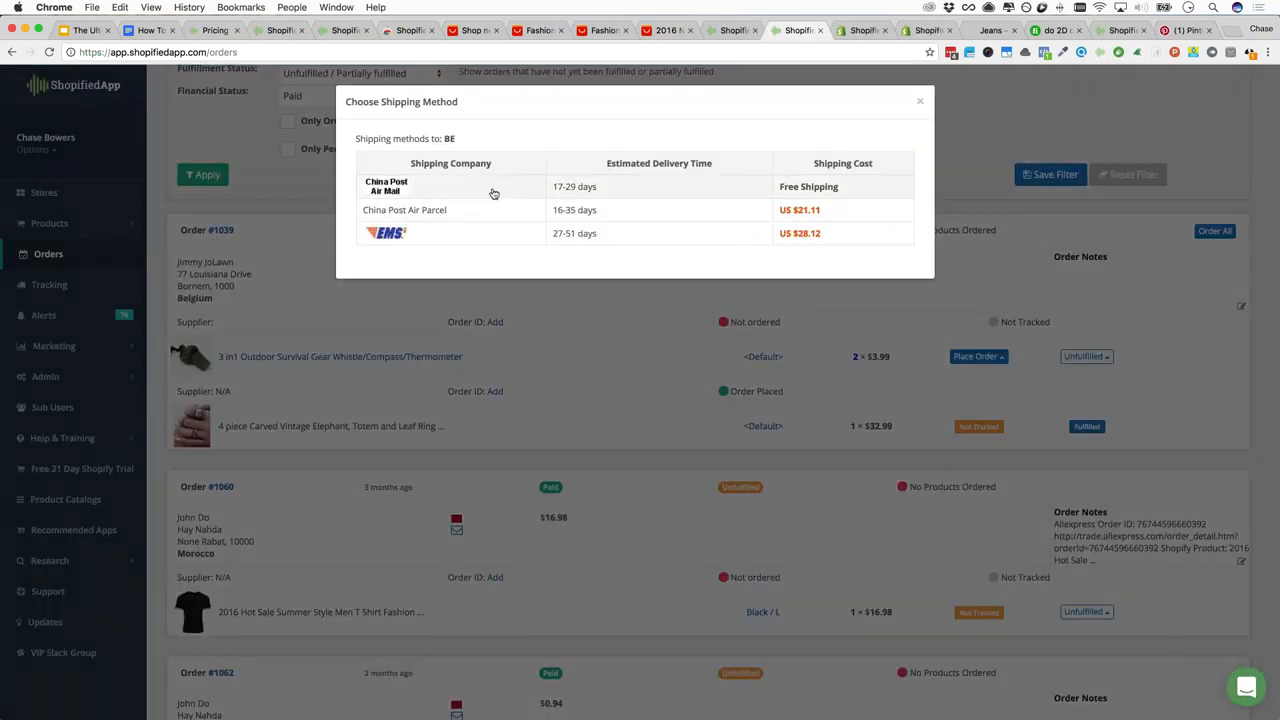
{"action": "left_click", "coordinate": [487, 194]}
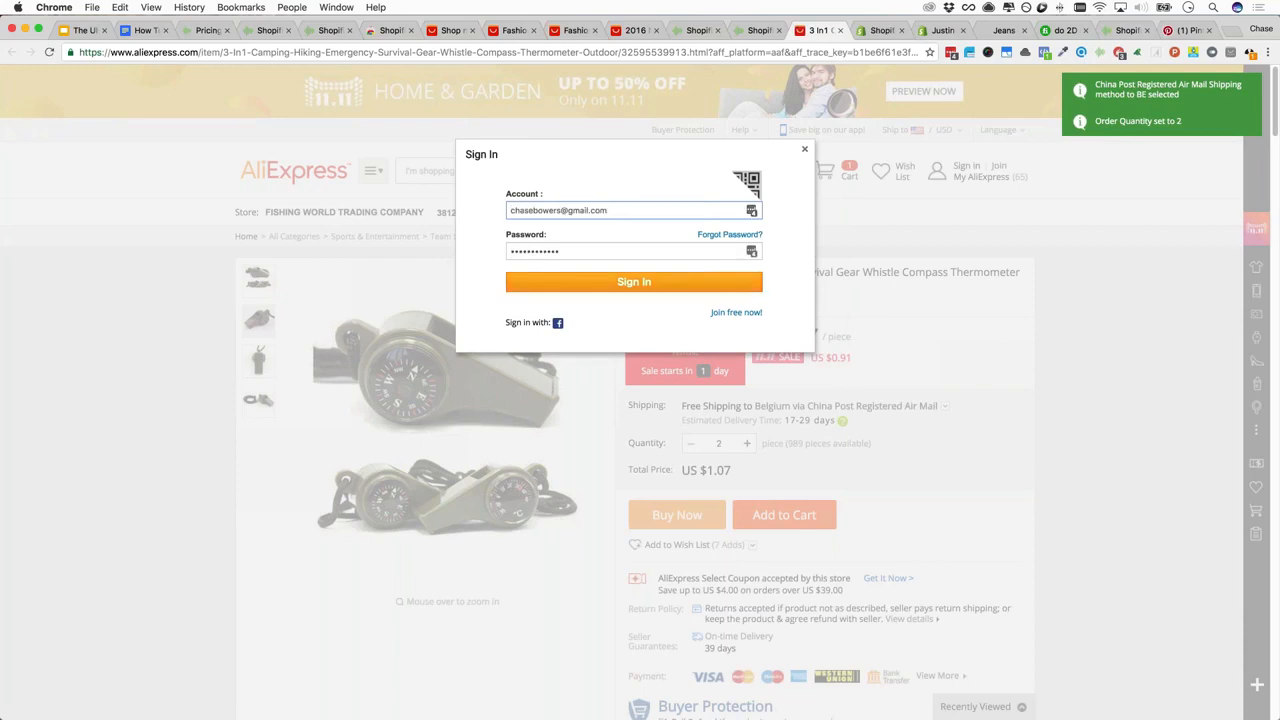
Submit the pre-filled AliExpress sign-in to continue to the order review
{"action": "key", "text": "Return"}
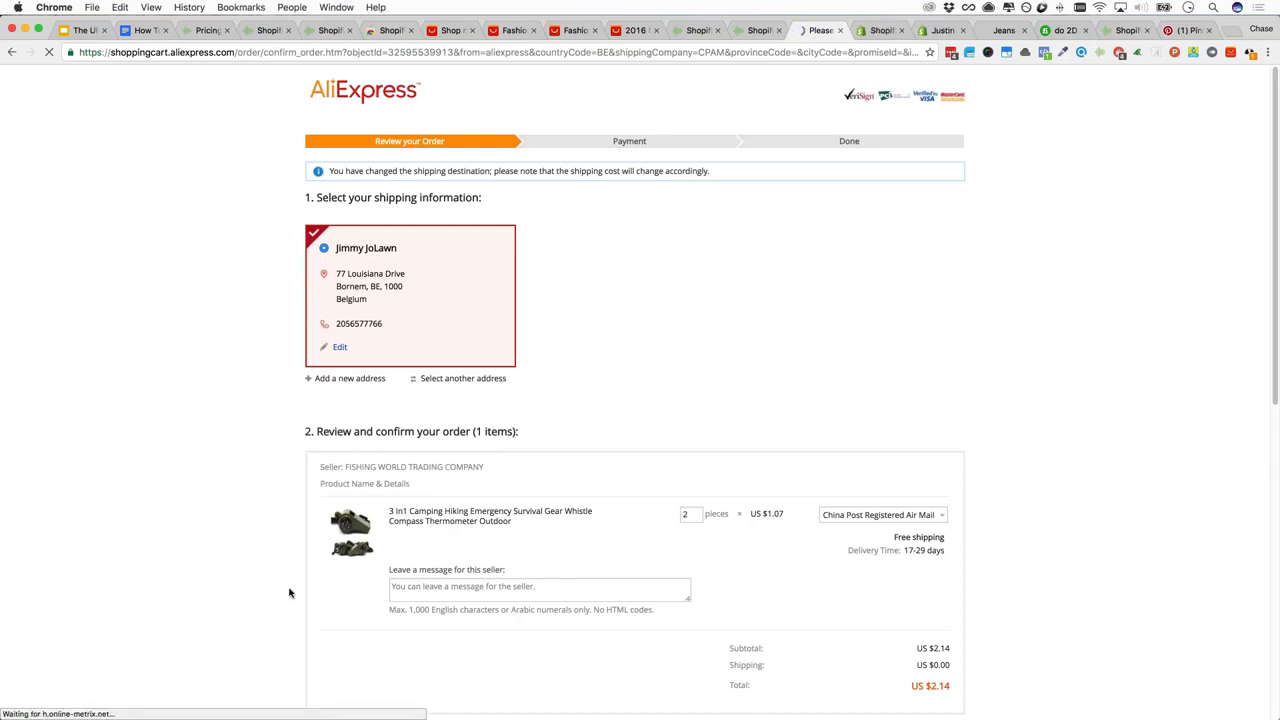
Cancel the Alipay payment so the $2.14 whistle order lists as Awaiting Payment
{"action": "scroll", "coordinate": [300, 560], "scroll_direction": "down", "scroll_amount": 10}
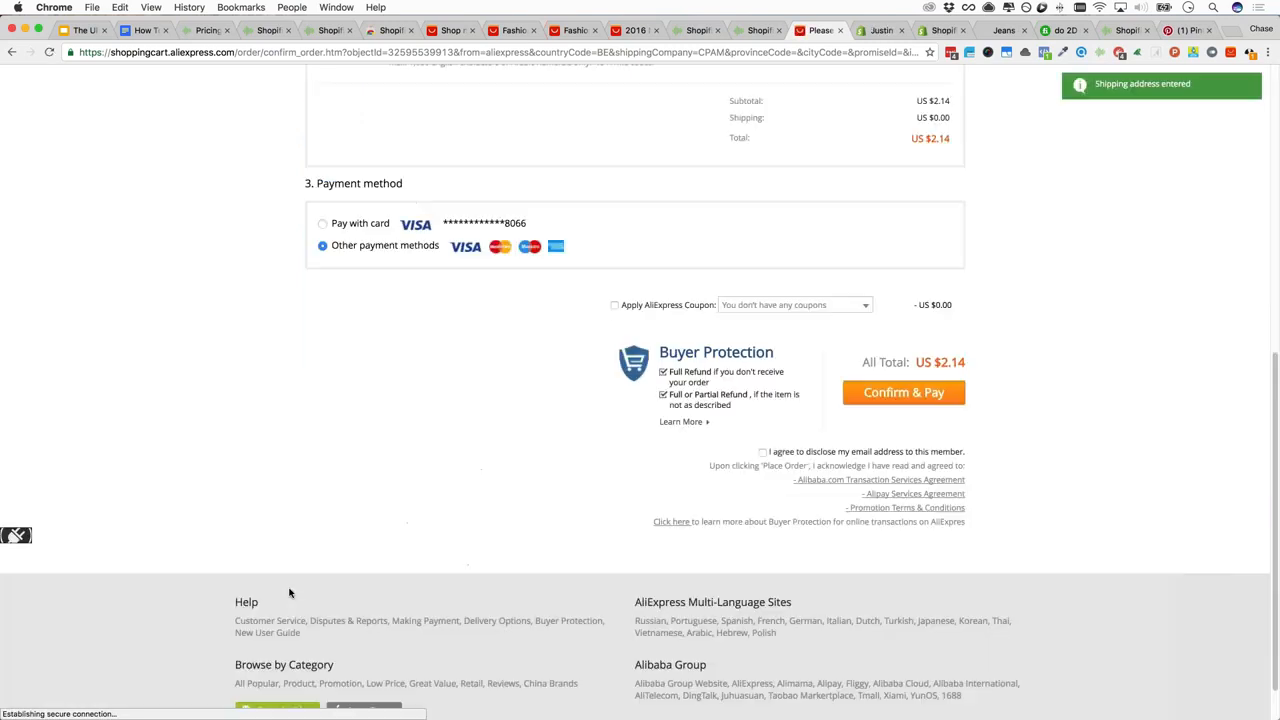
{"action": "scroll", "coordinate": [339, 498], "scroll_direction": "up", "scroll_amount": 4}
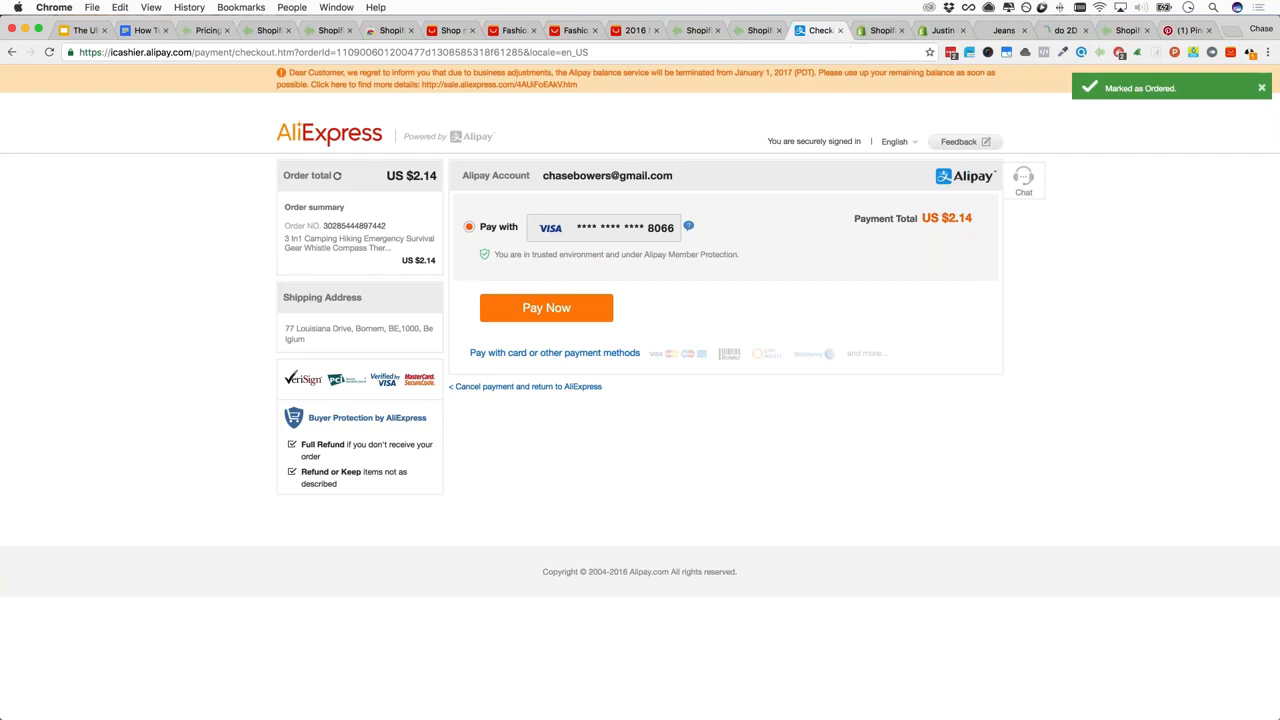
{"action": "left_click", "coordinate": [528, 387]}
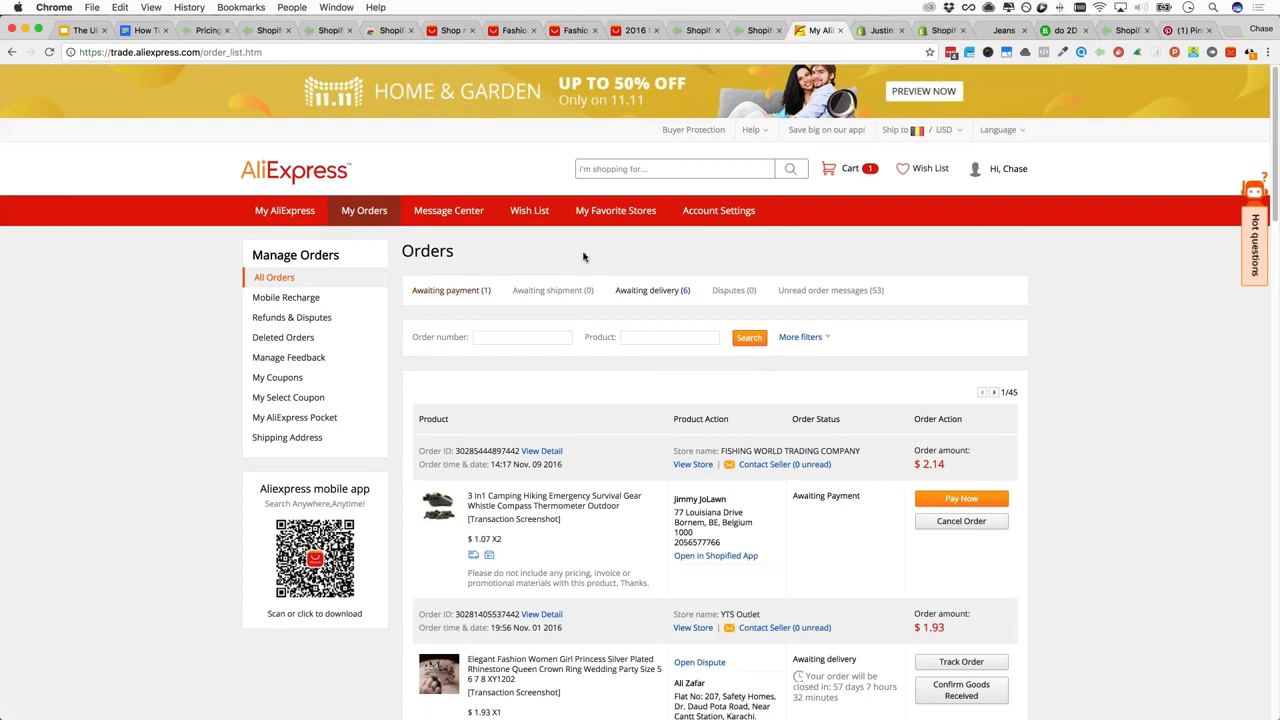
Filter AliExpress orders to 'Awaiting payment (1)', try selecting the whistle order, then return to Shopified App
{"action": "left_click", "coordinate": [471, 288]}
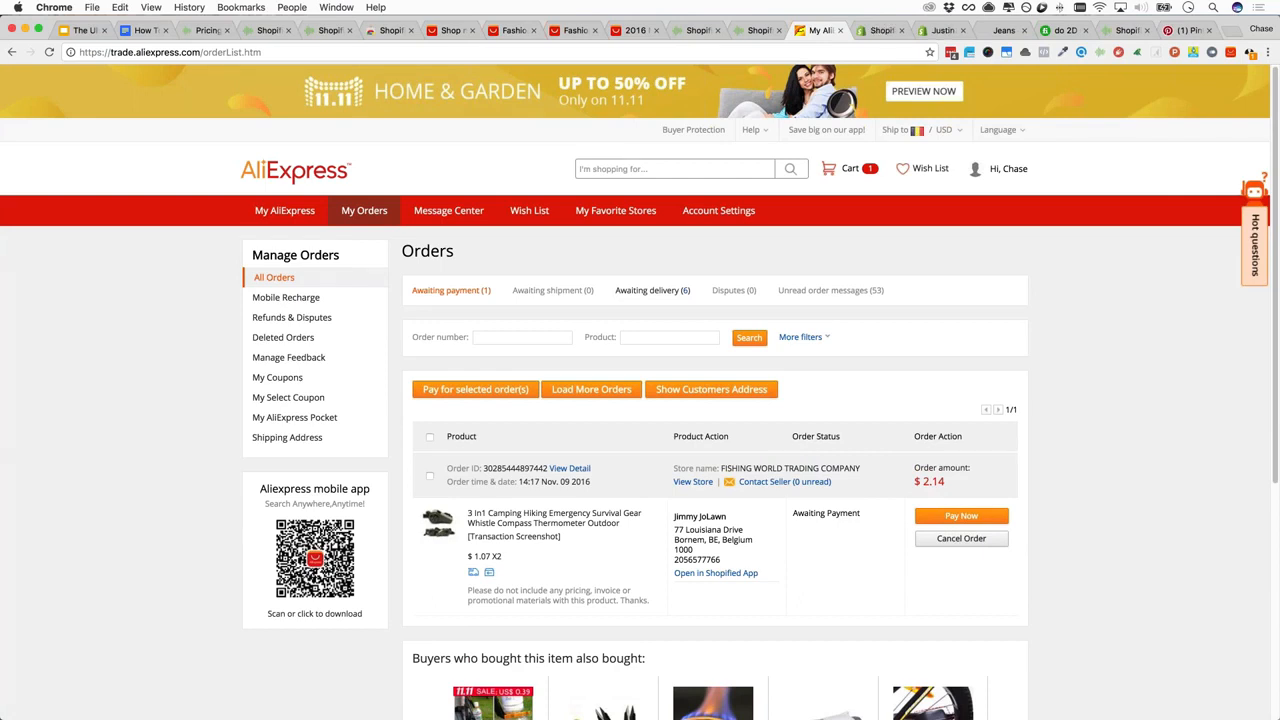
{"action": "scroll", "coordinate": [600, 381], "scroll_direction": "down", "scroll_amount": 2}
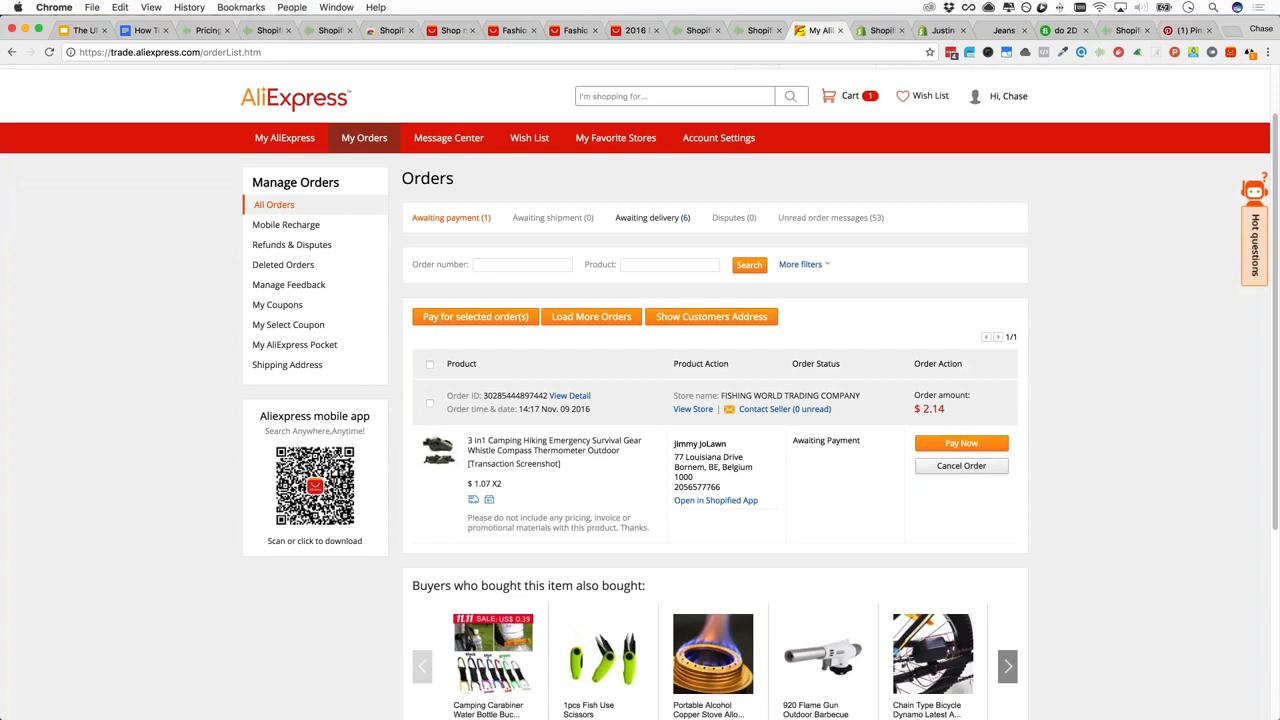
{"action": "left_click", "coordinate": [430, 365]}
{"action": "left_click", "coordinate": [430, 365]}
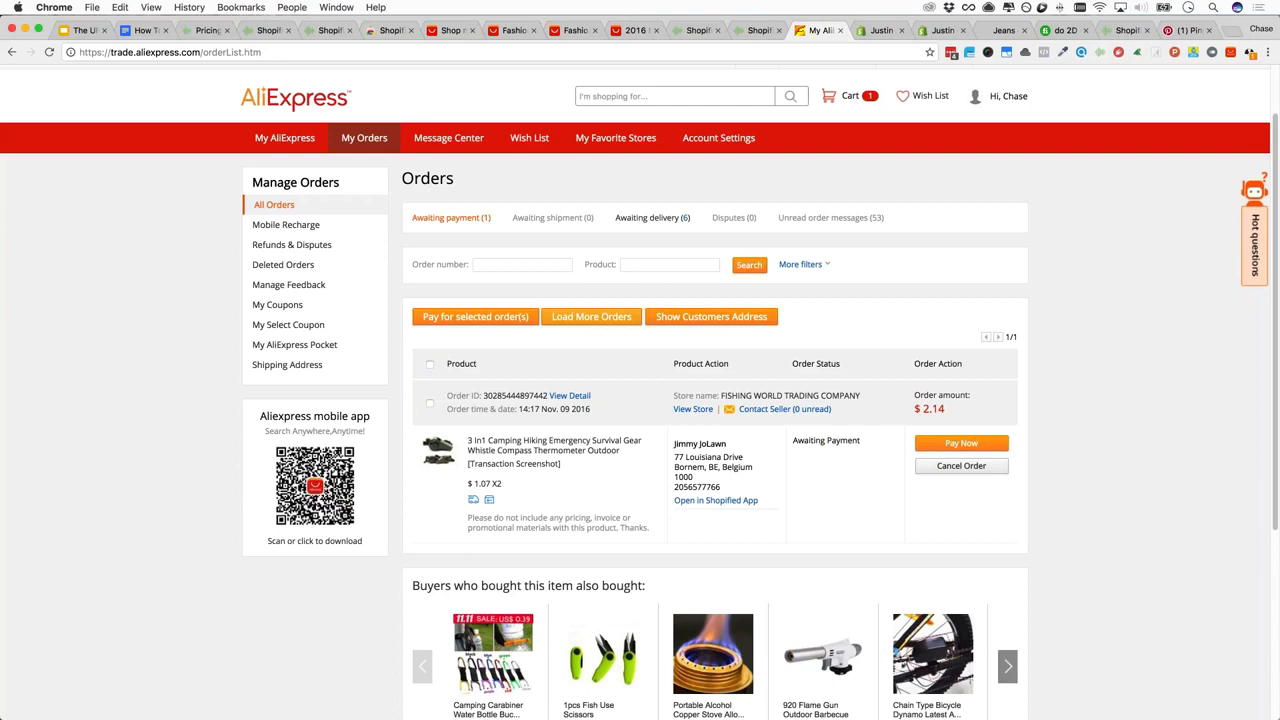
{"action": "left_click", "coordinate": [430, 364]}
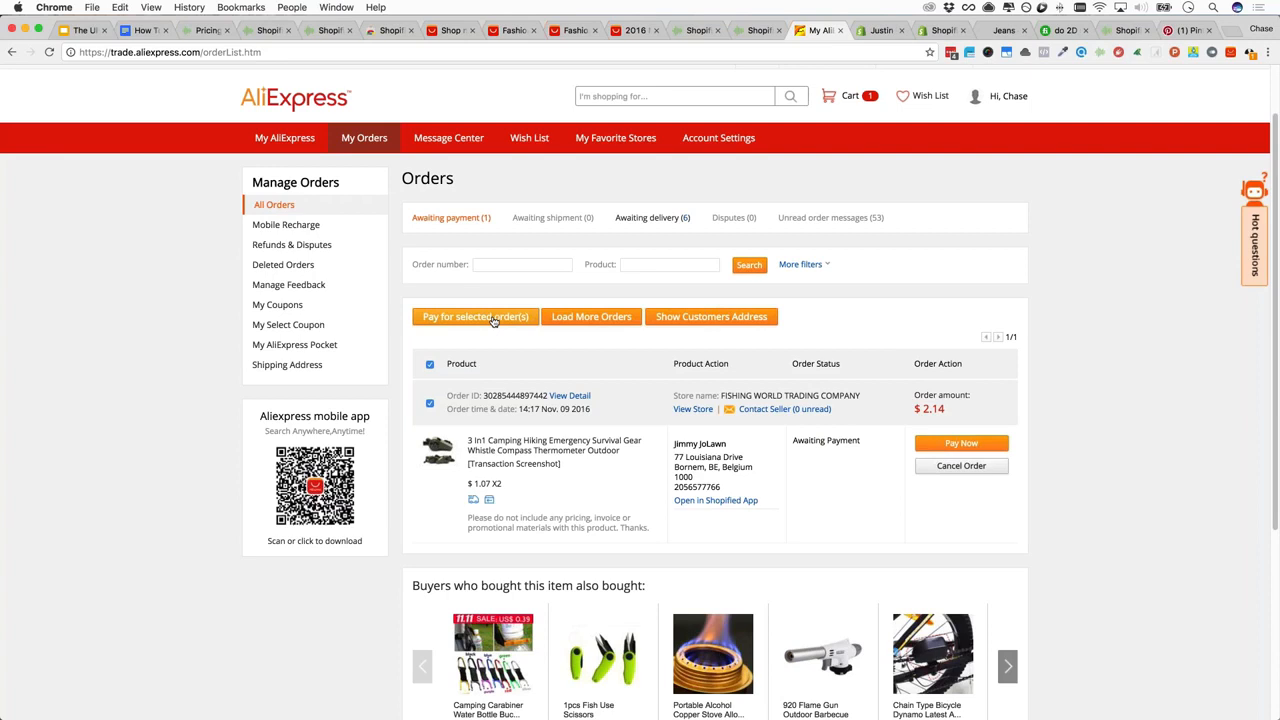
{"action": "left_click", "coordinate": [430, 365]}
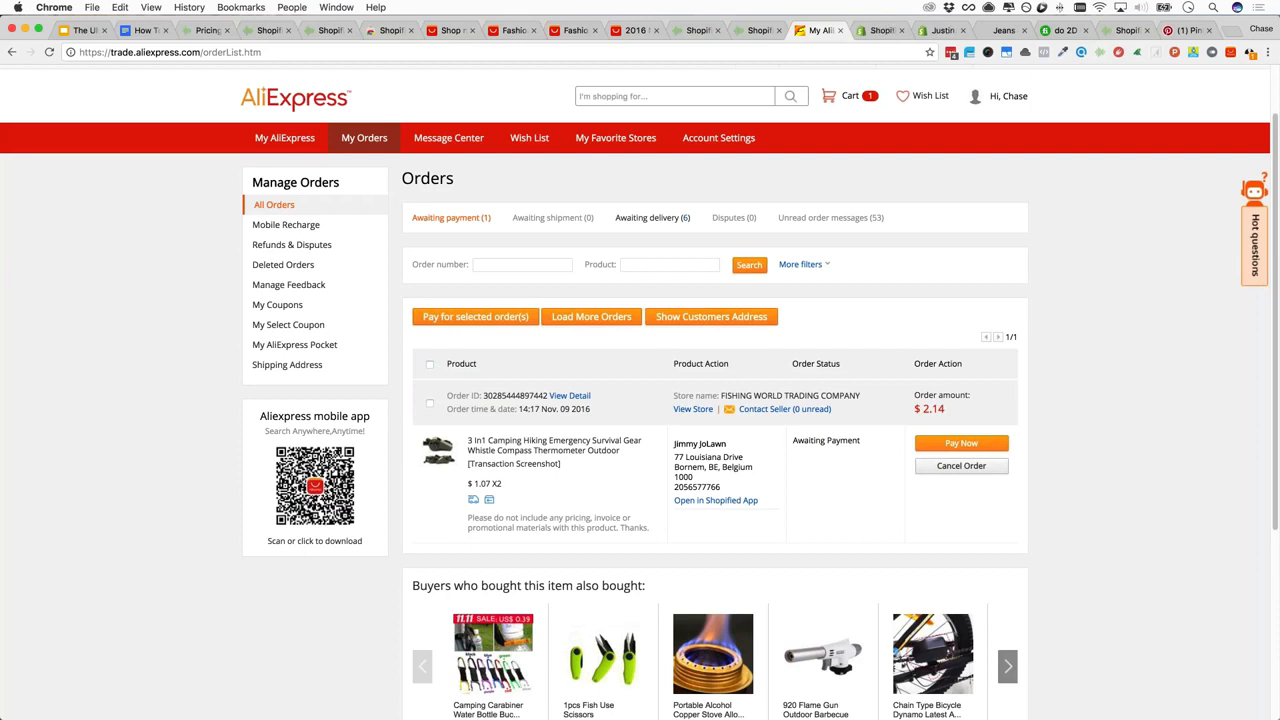
{"action": "left_click", "coordinate": [757, 31]}
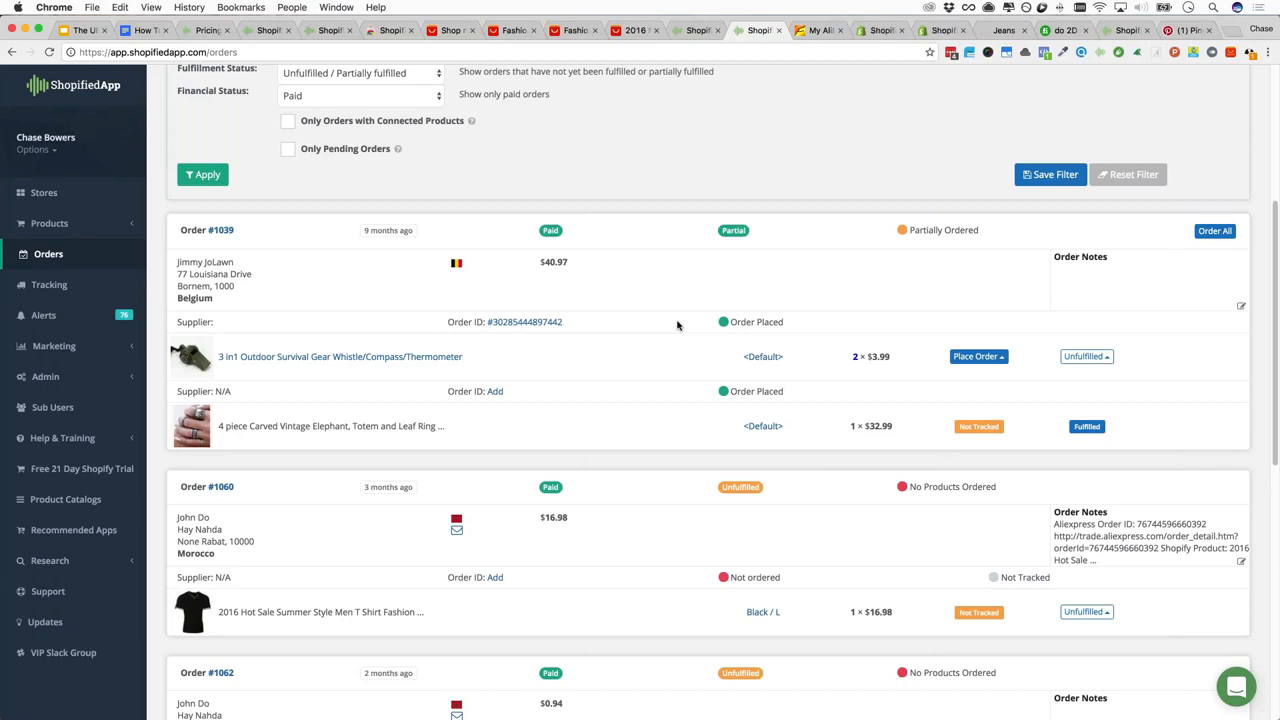
Open the Tracking list showing the 3-in-1 whistle order linked to its AliExpress order
{"action": "left_click", "coordinate": [57, 286]}
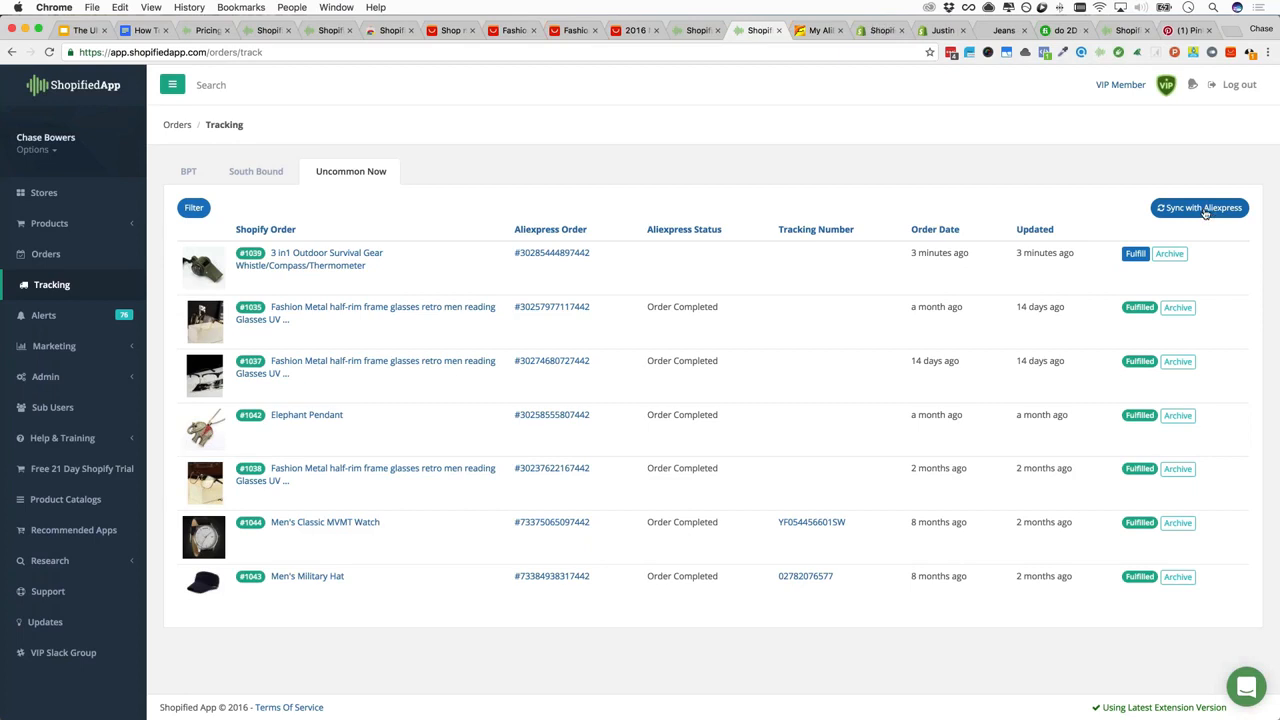
Sync order tracking with AliExpress and reload the list to show the updated status
{"action": "left_click", "coordinate": [1200, 208]}
{"action": "left_click", "coordinate": [364, 177]}
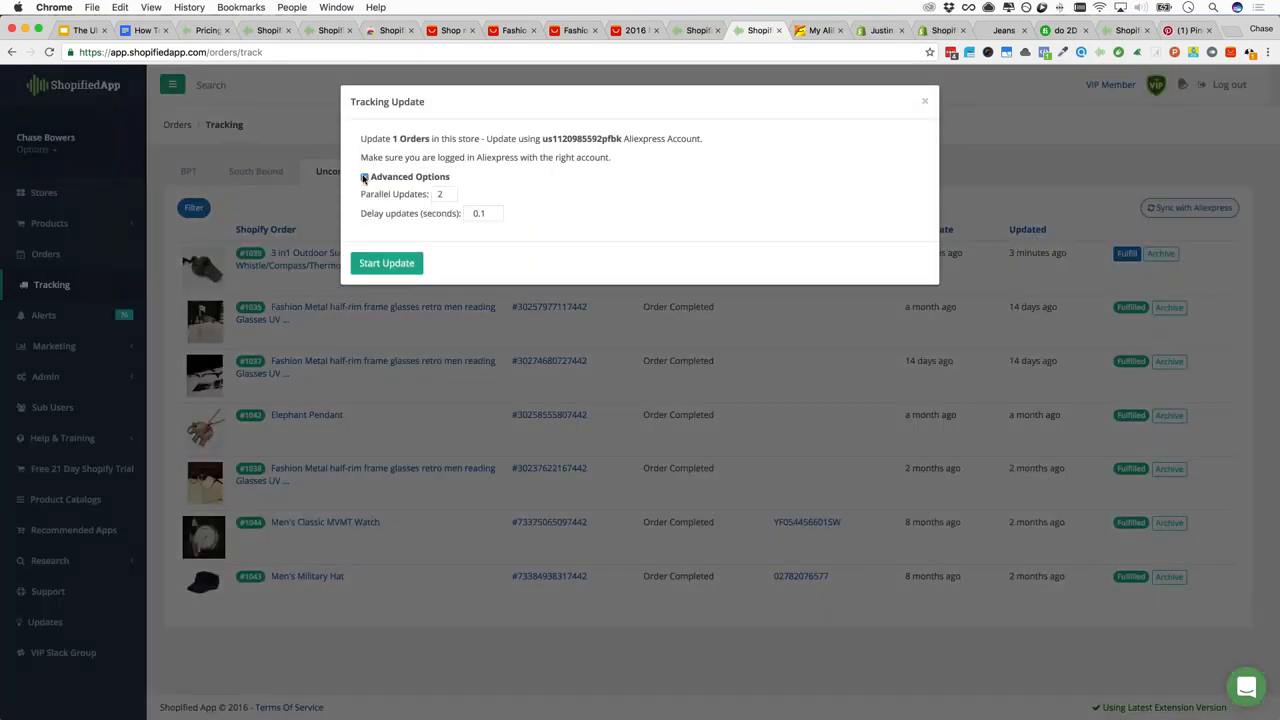
{"action": "left_click", "coordinate": [364, 177]}
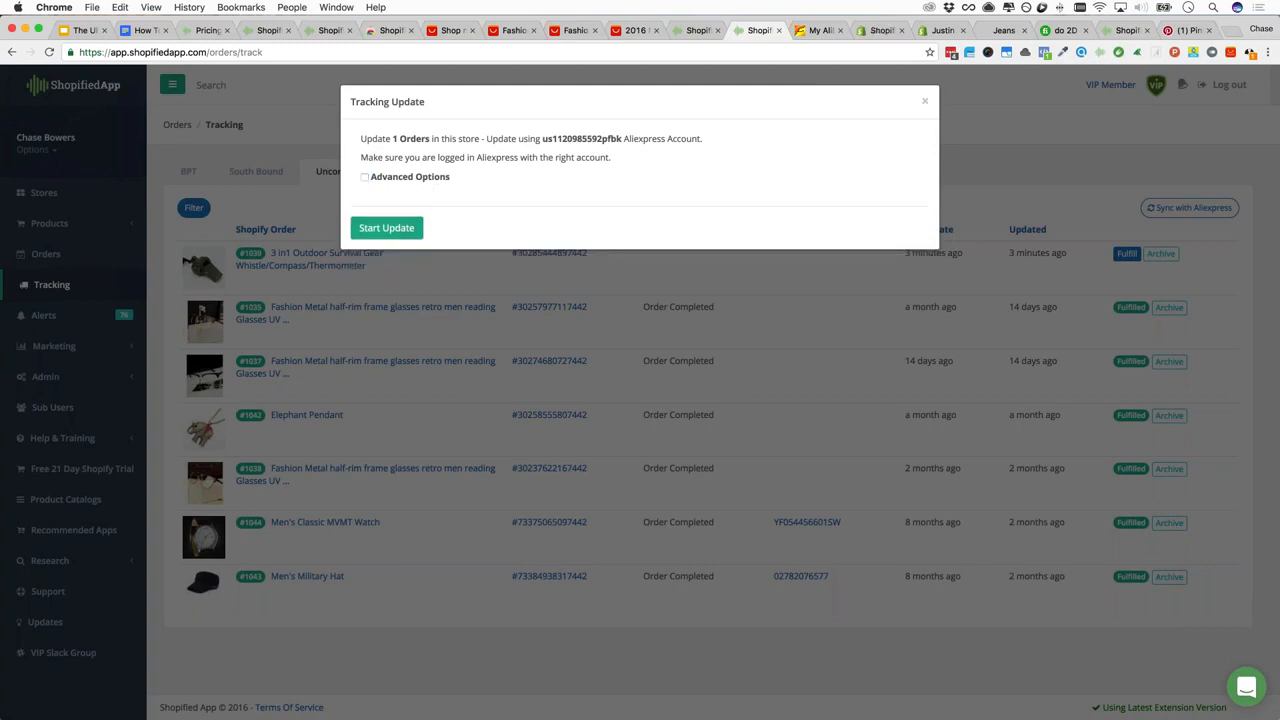
{"action": "left_click", "coordinate": [387, 228]}
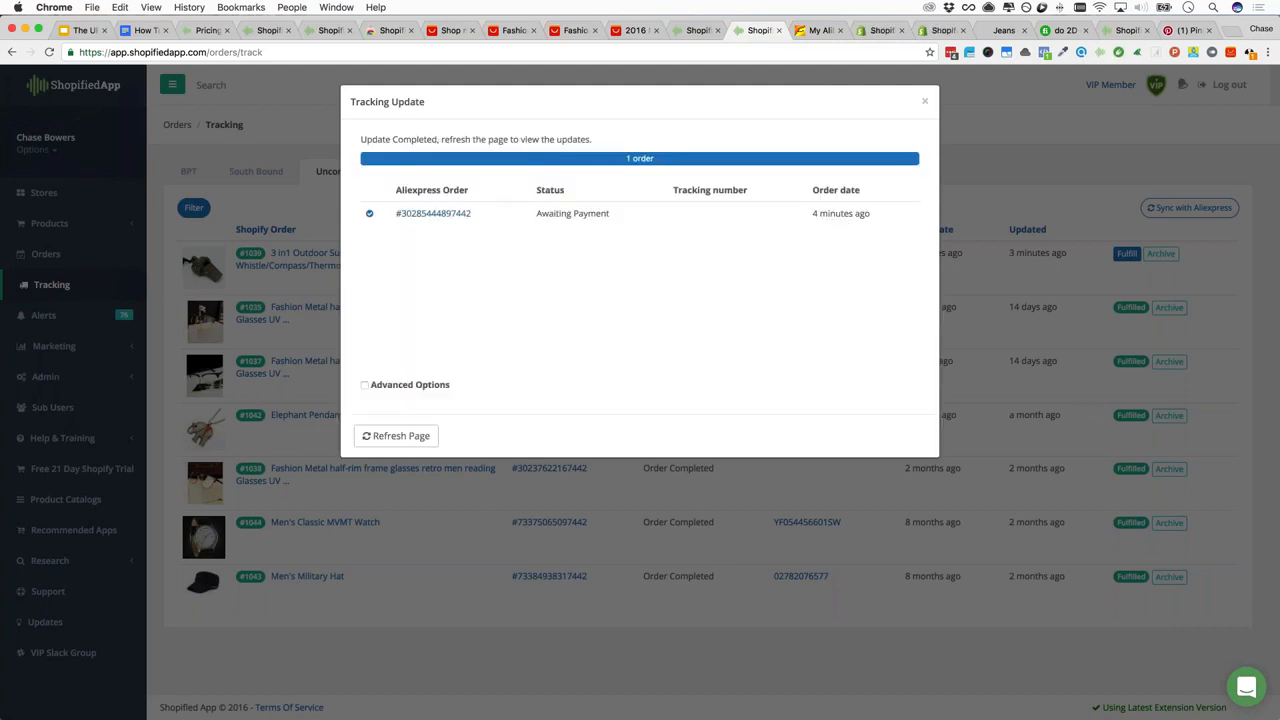
{"action": "left_click", "coordinate": [414, 435]}
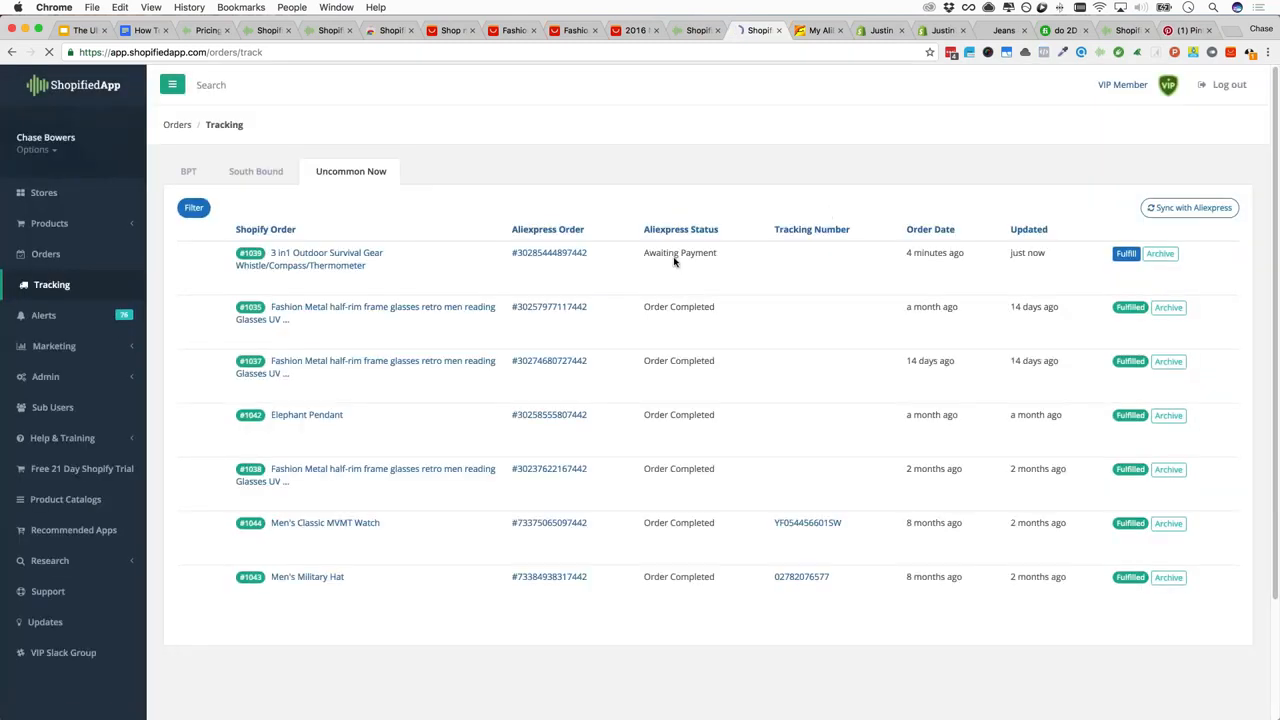
Check that order #1039 shows Awaiting Payment, then go to the course outline document
{"action": "left_click_drag", "start_coordinate": [647, 253], "coordinate": [720, 253]}
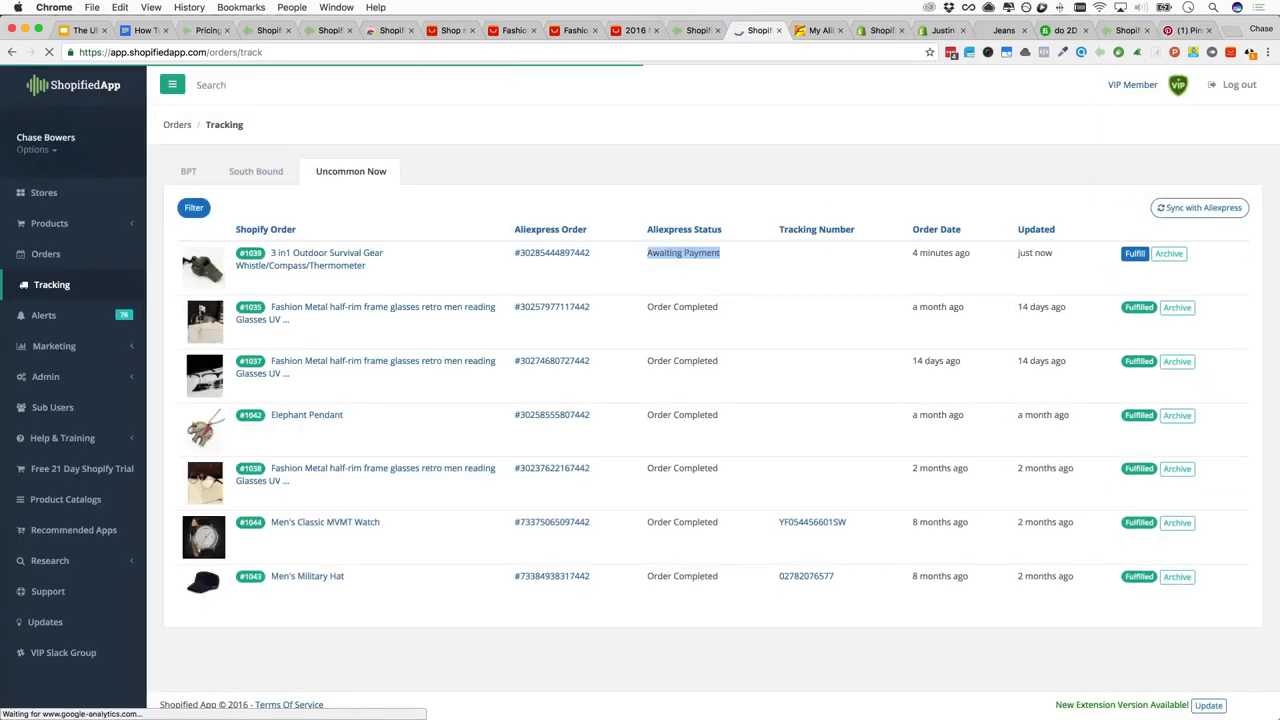
{"action": "left_click", "coordinate": [791, 274]}
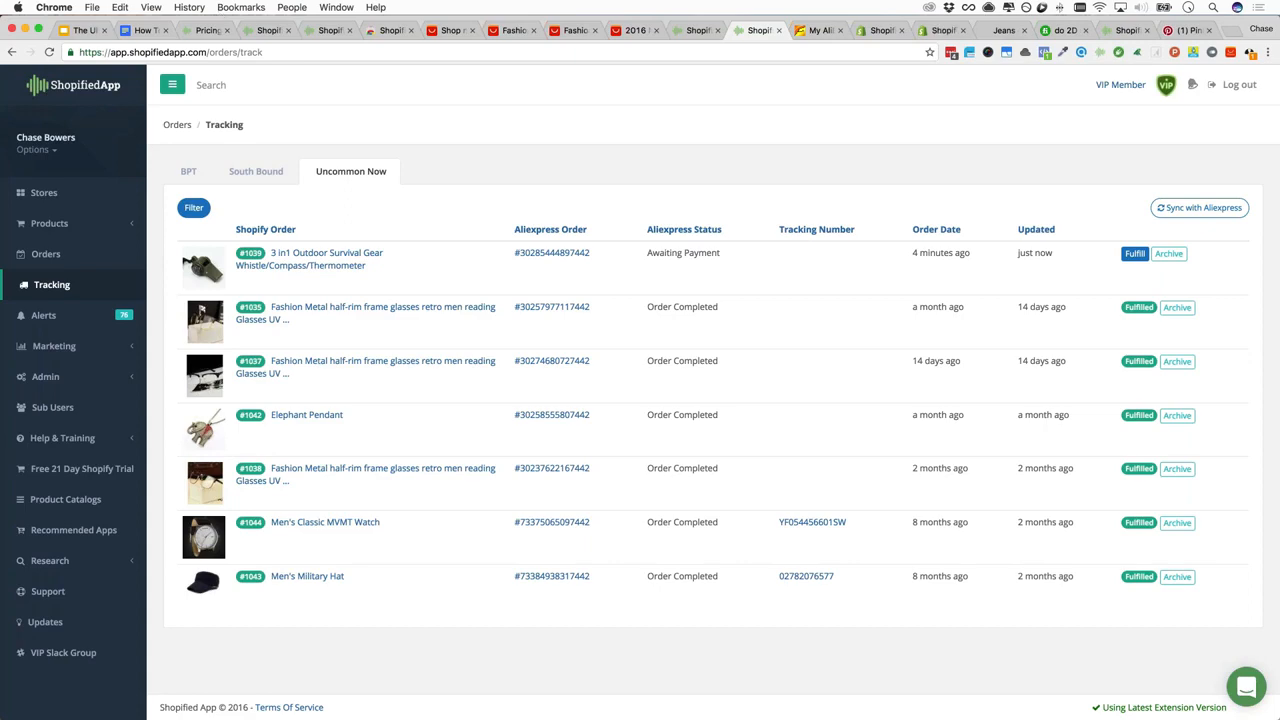
{"action": "left_click", "coordinate": [148, 30]}
{"action": "left_click", "coordinate": [535, 490]}
{"action": "left_click", "coordinate": [509, 465]}
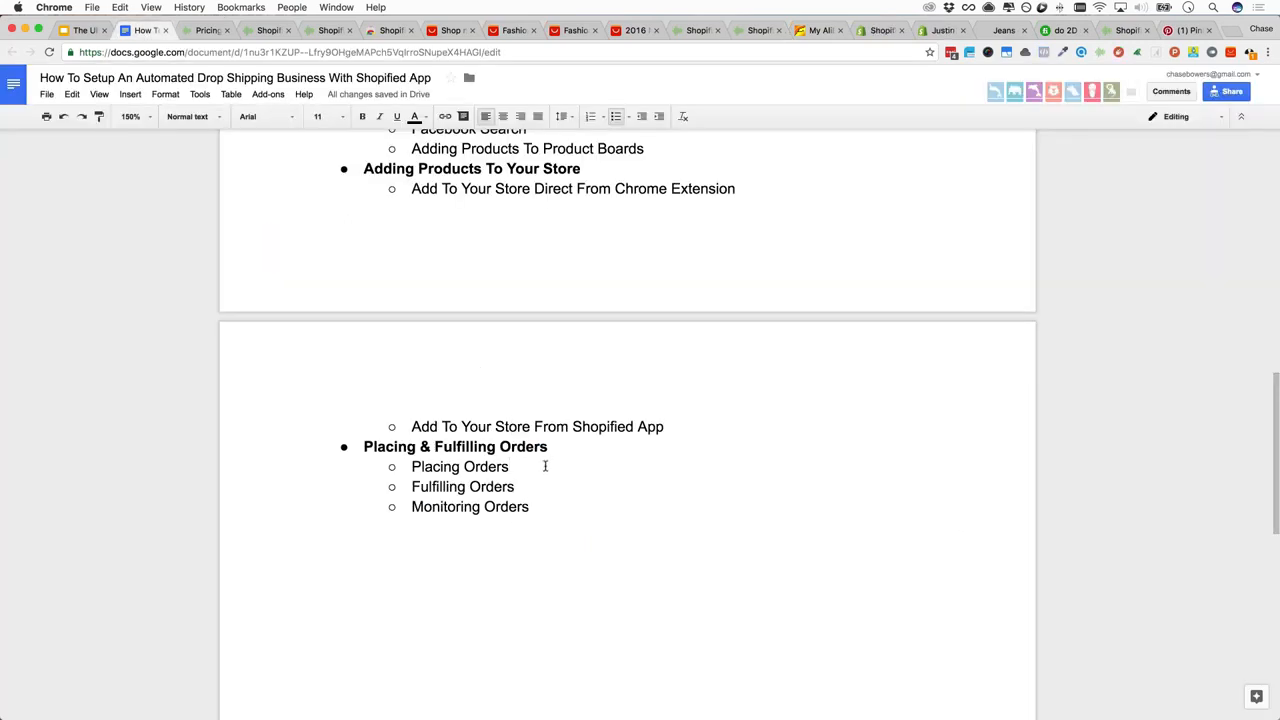
{"action": "scroll", "coordinate": [546, 463], "scroll_direction": "up", "scroll_amount": 15}
{"action": "scroll", "coordinate": [546, 463], "scroll_direction": "down", "scroll_amount": 15}
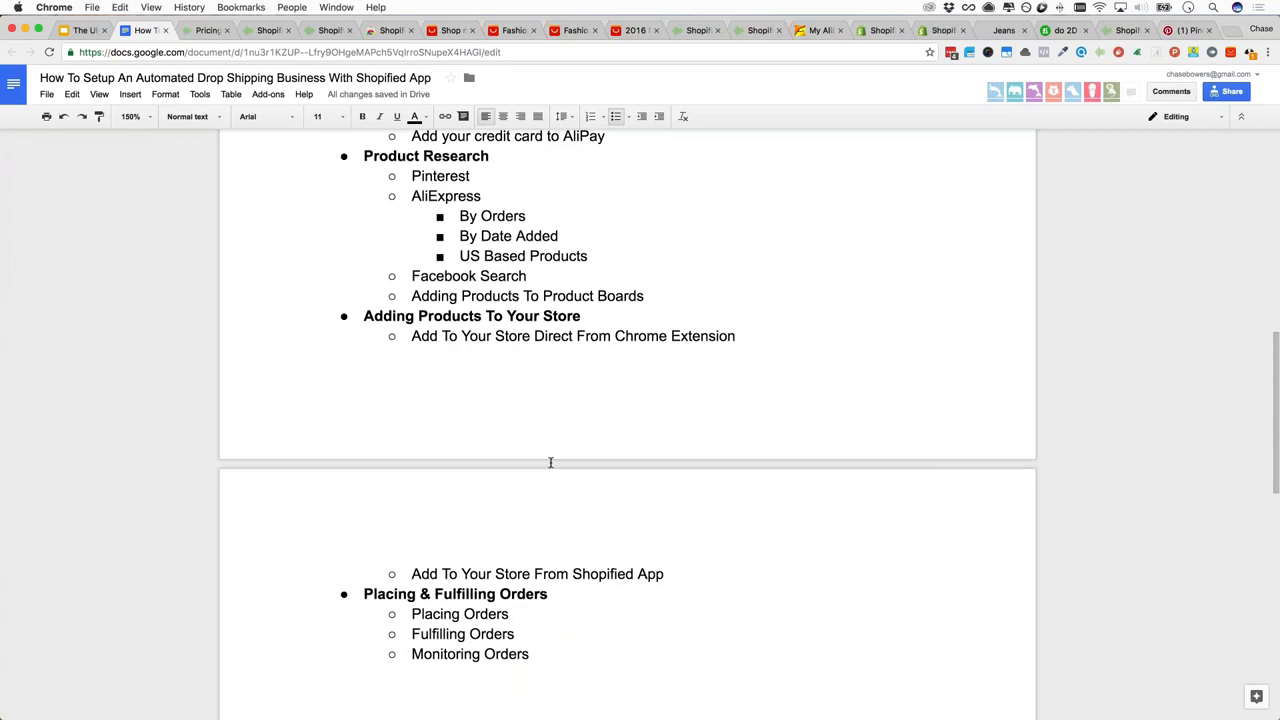
{"action": "scroll", "coordinate": [568, 460], "scroll_direction": "up", "scroll_amount": 8}
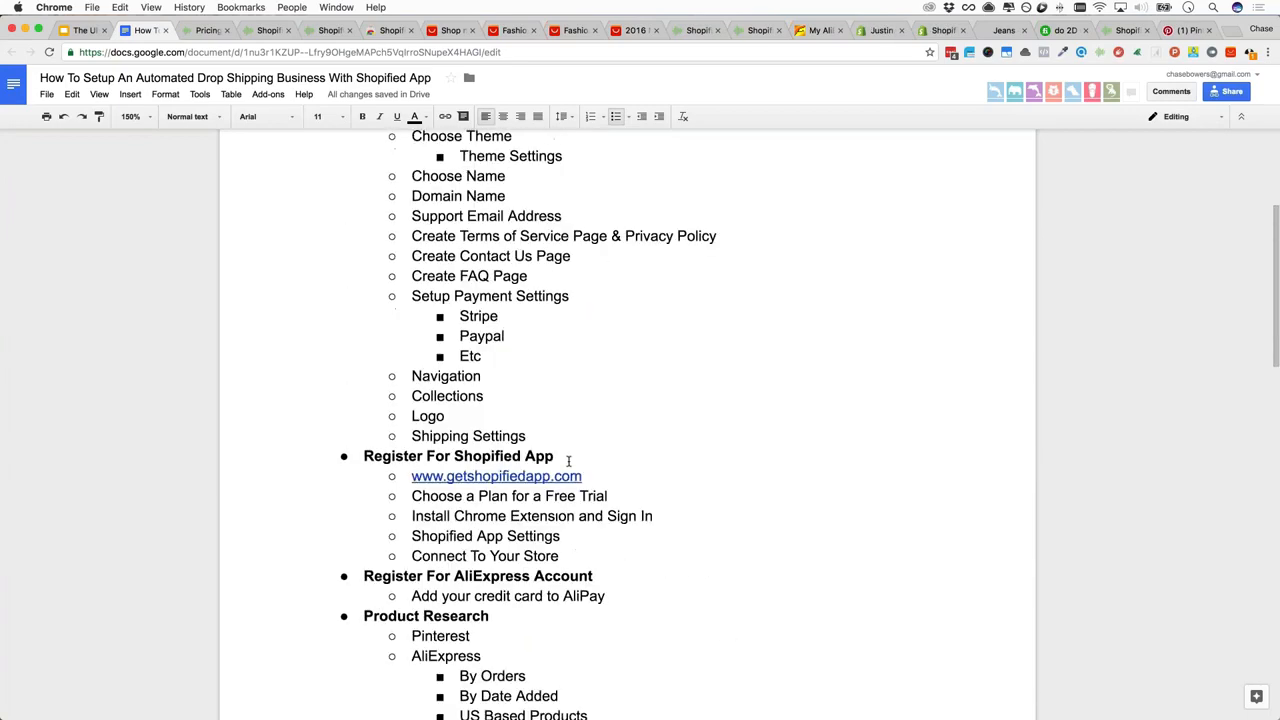
{"action": "scroll", "coordinate": [568, 460], "scroll_direction": "up", "scroll_amount": 2}
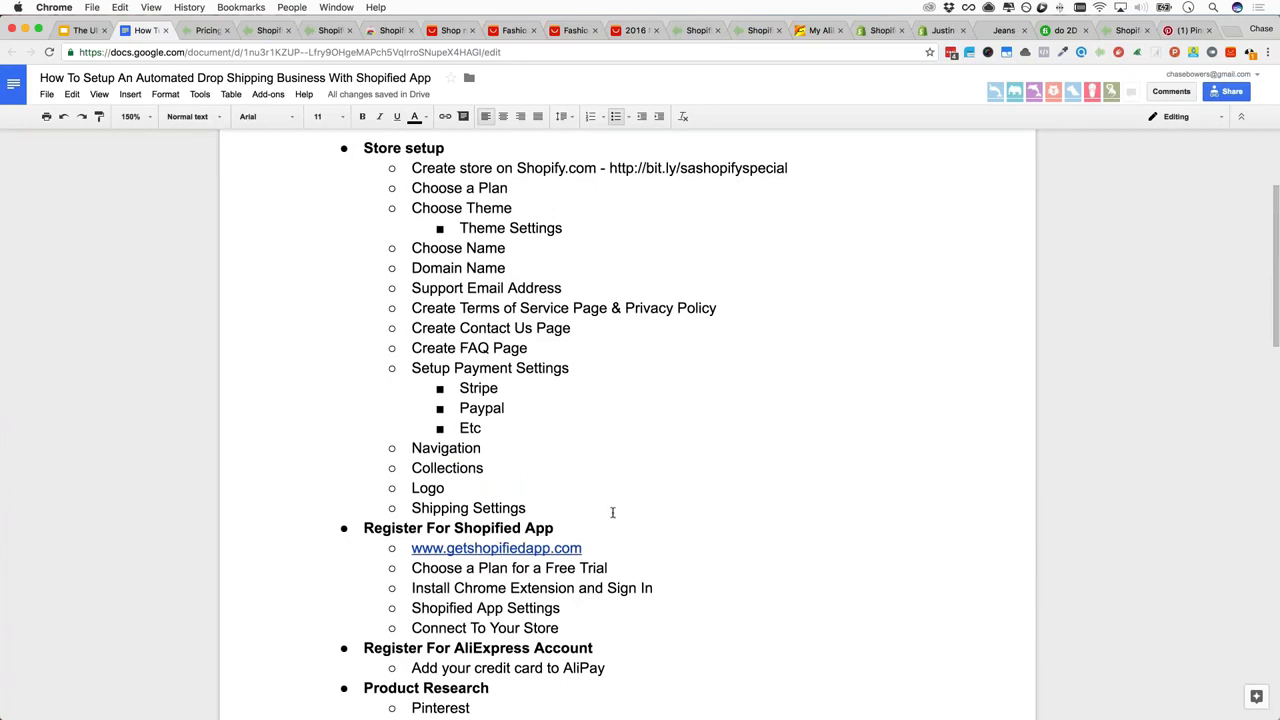
{"action": "scroll", "coordinate": [657, 518], "scroll_direction": "down", "scroll_amount": 3}
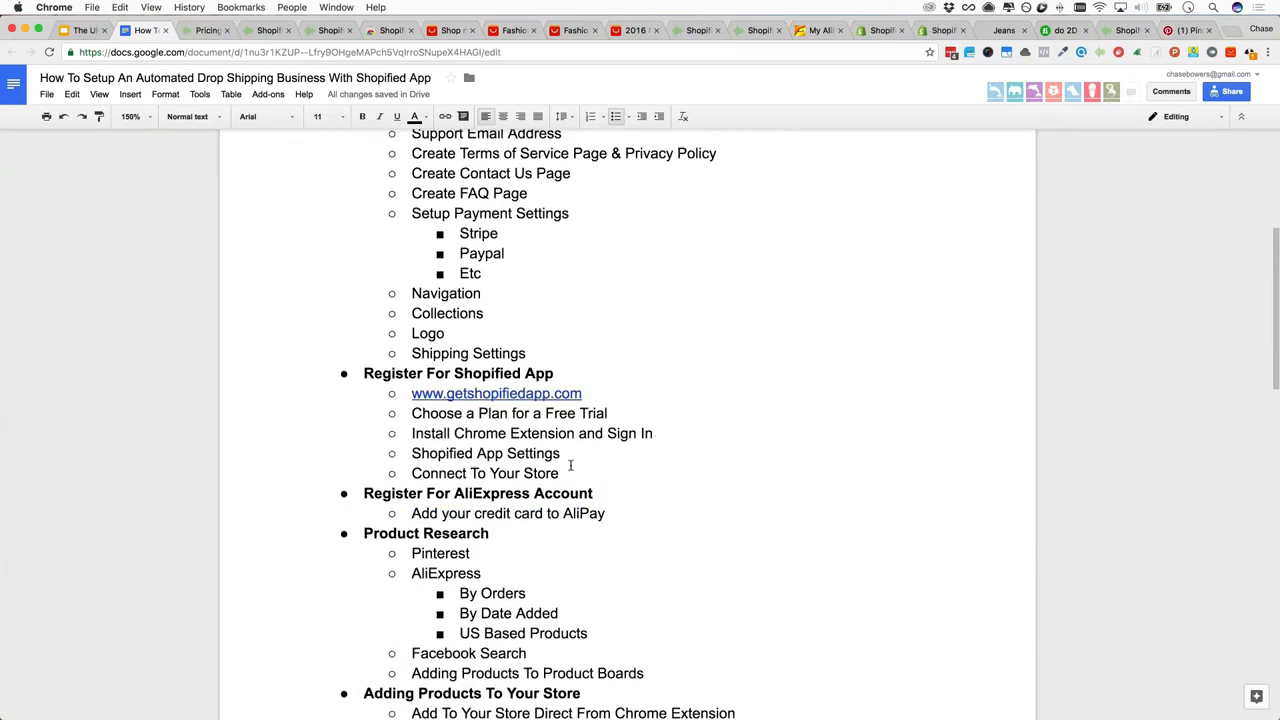
{"action": "scroll", "coordinate": [570, 465], "scroll_direction": "down", "scroll_amount": 5}
{"action": "scroll", "coordinate": [568, 465], "scroll_direction": "down", "scroll_amount": 3}
{"action": "key", "text": "super+Up"}
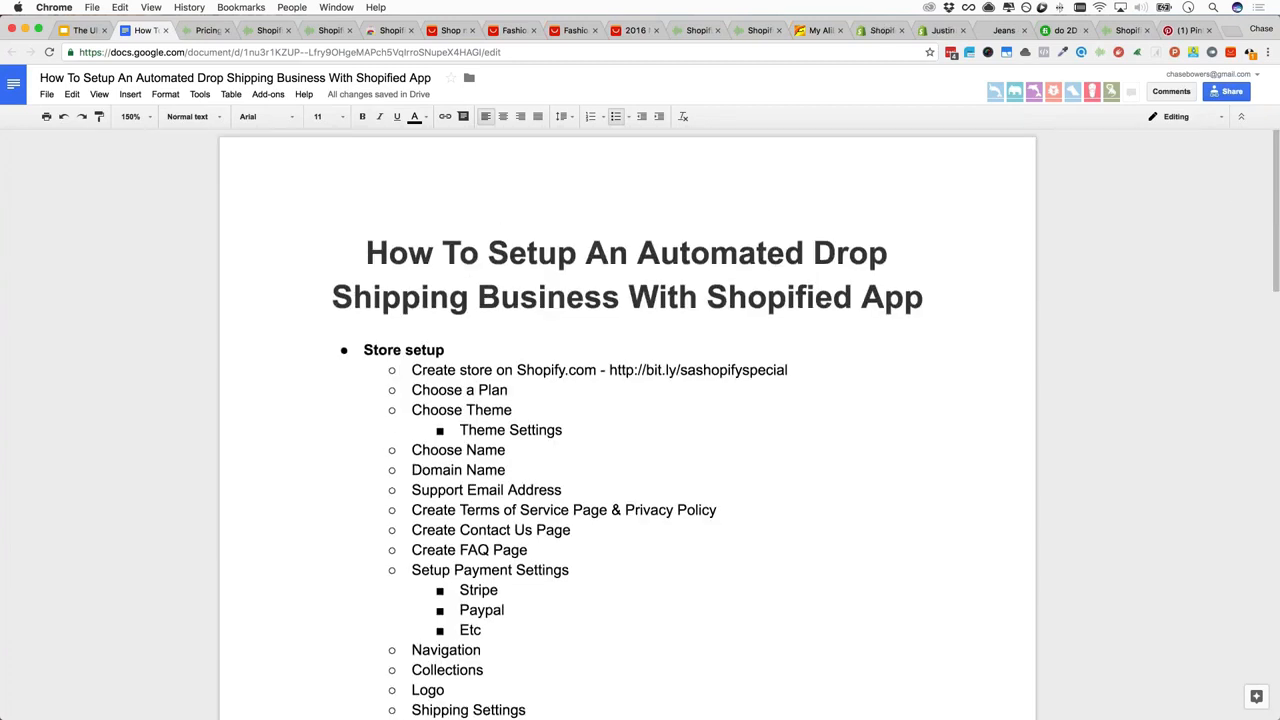